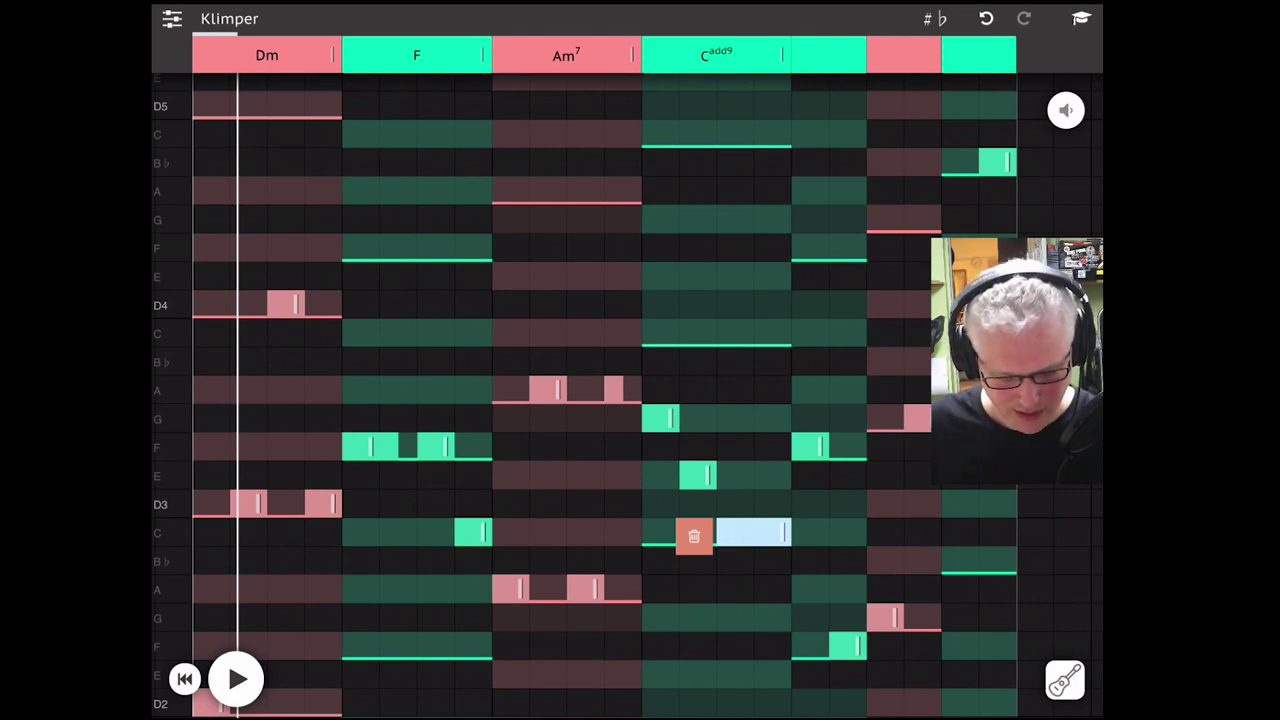
Return playback to the start and view the instruments available for the Lead track
click(184, 679)
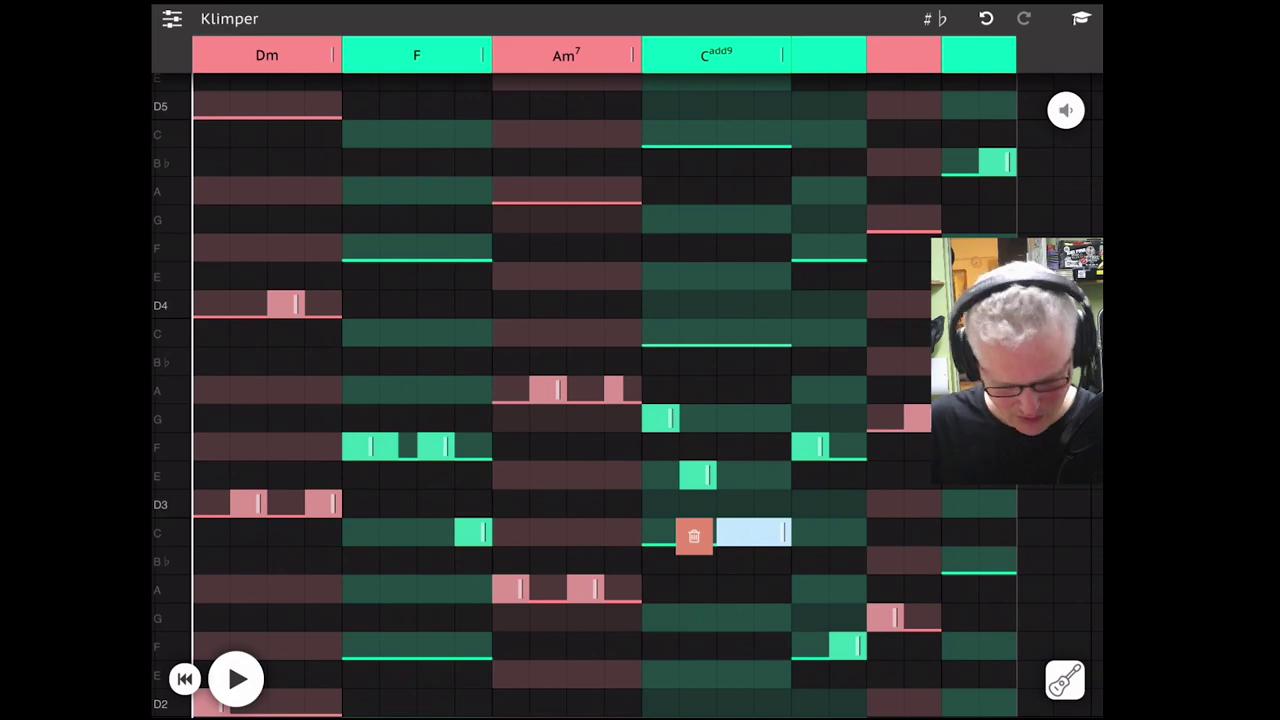
click(172, 18)
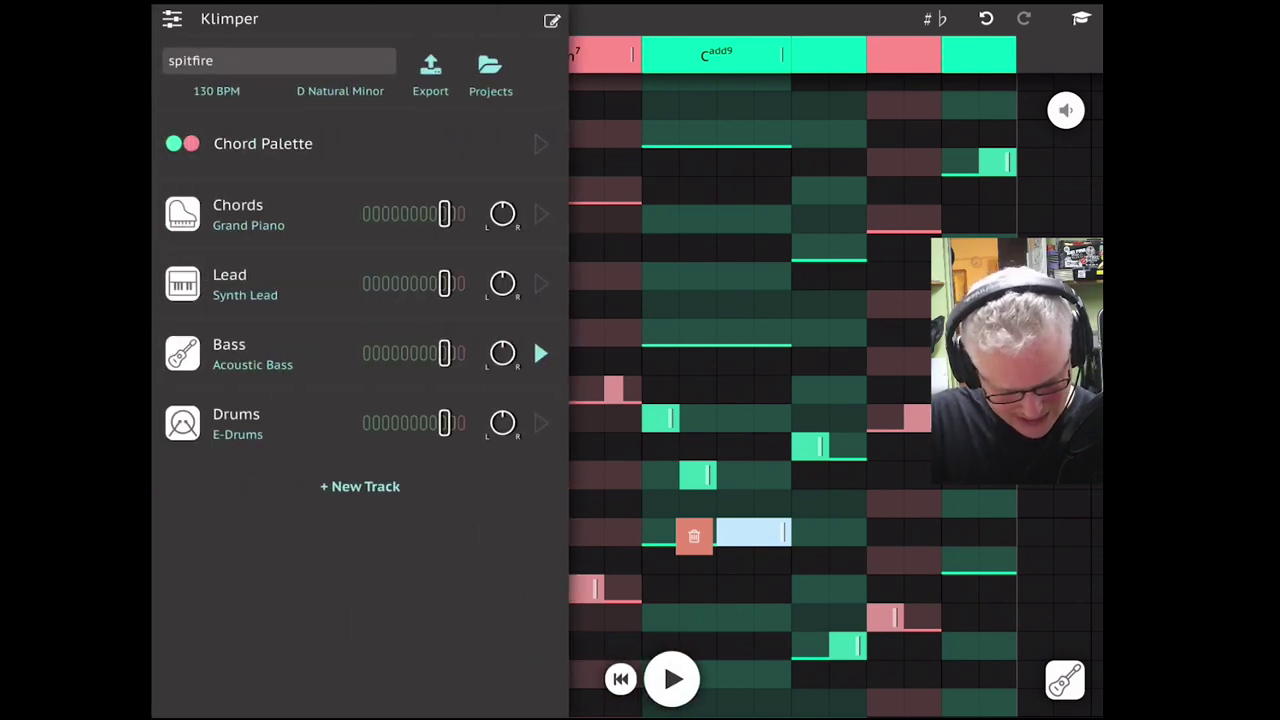
click(232, 275)
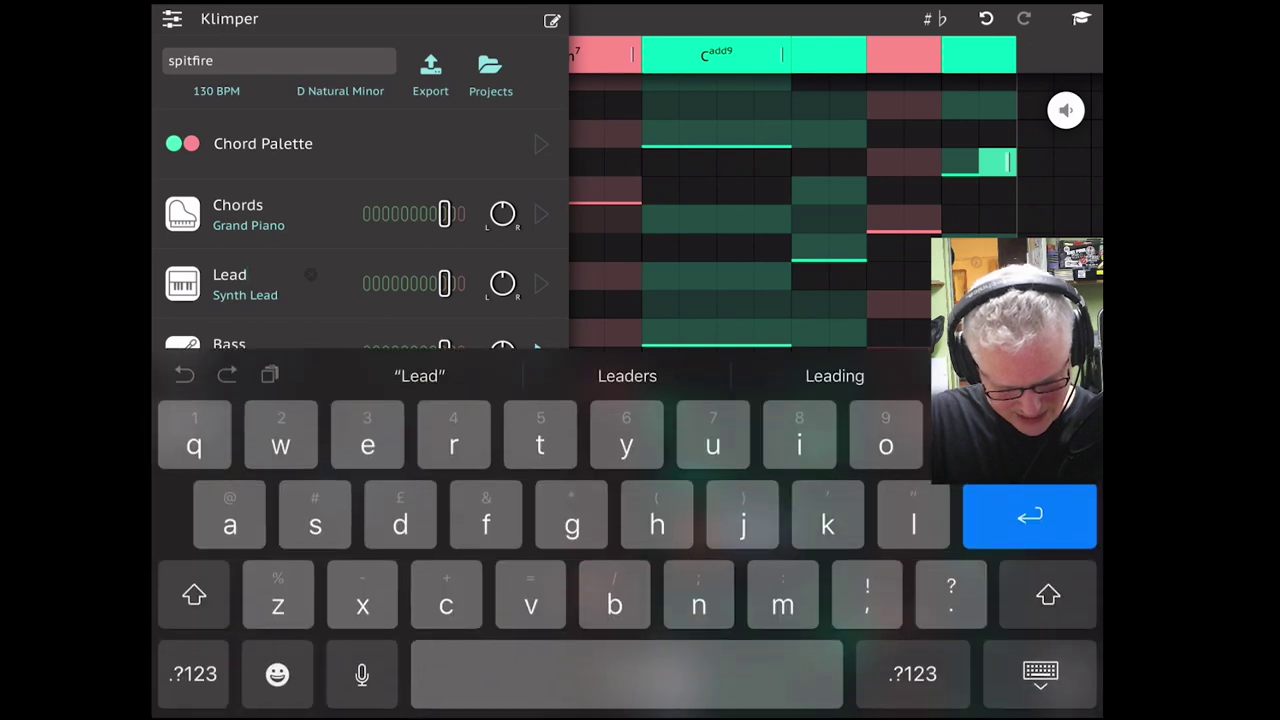
click(182, 284)
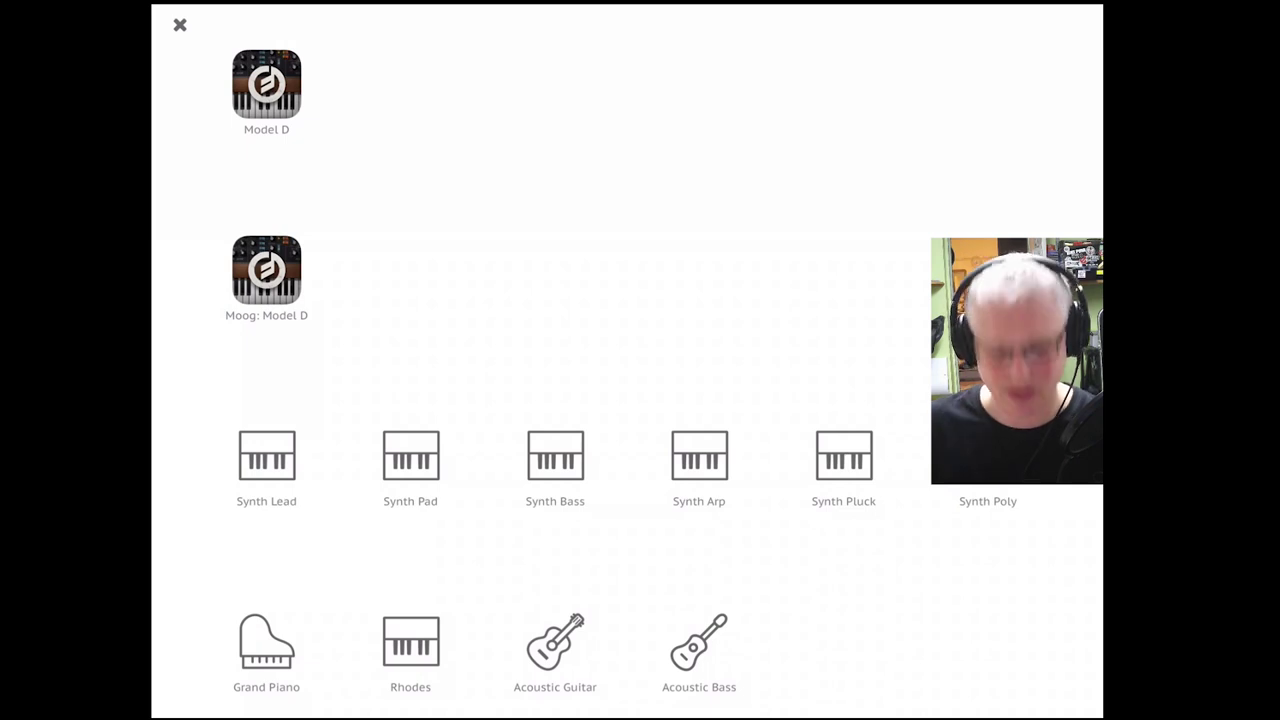
click(180, 25)
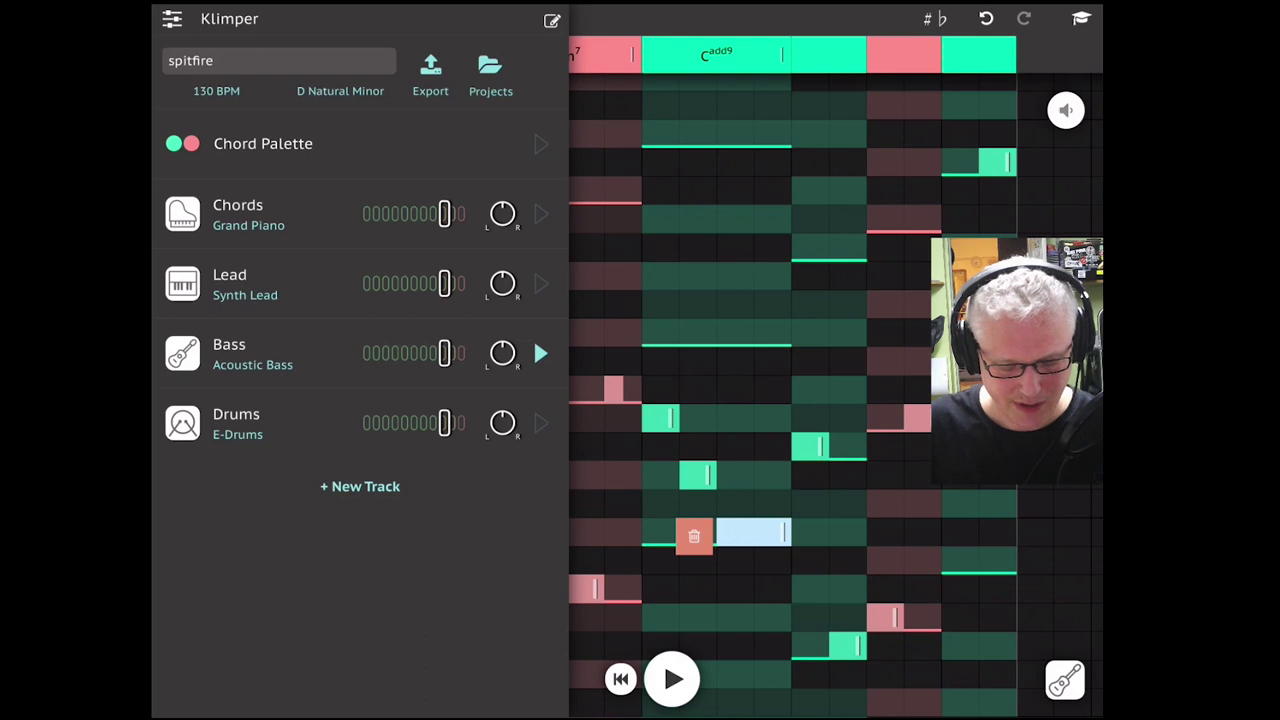
Switch to editing the Lead track and add D5 notes in the first and third cells of the Dm chord
click(541, 284)
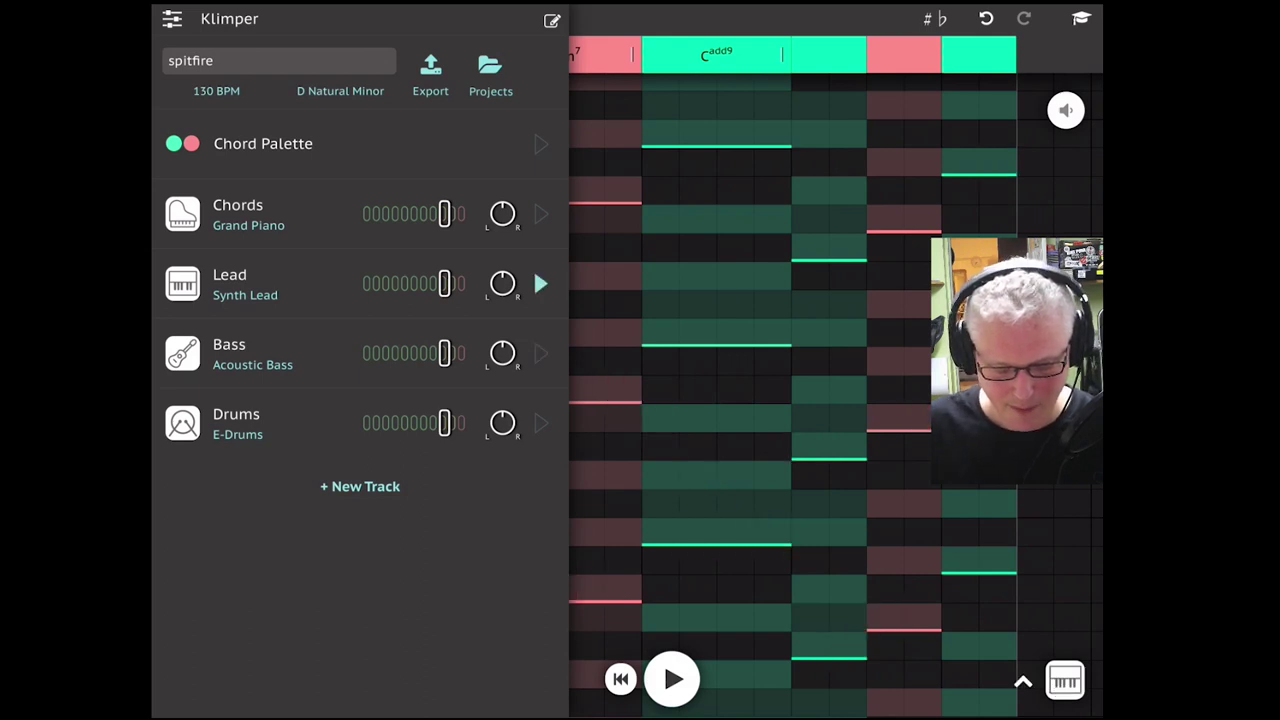
click(172, 19)
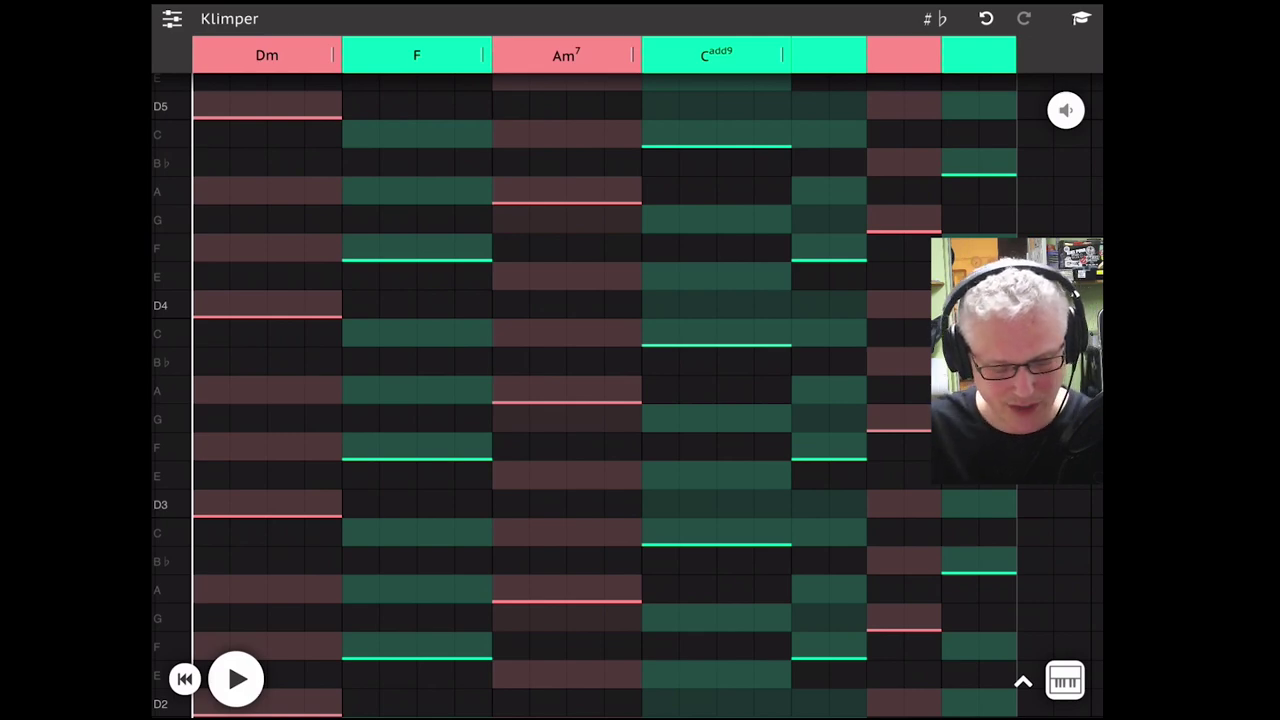
scroll(600, 380, up, 3)
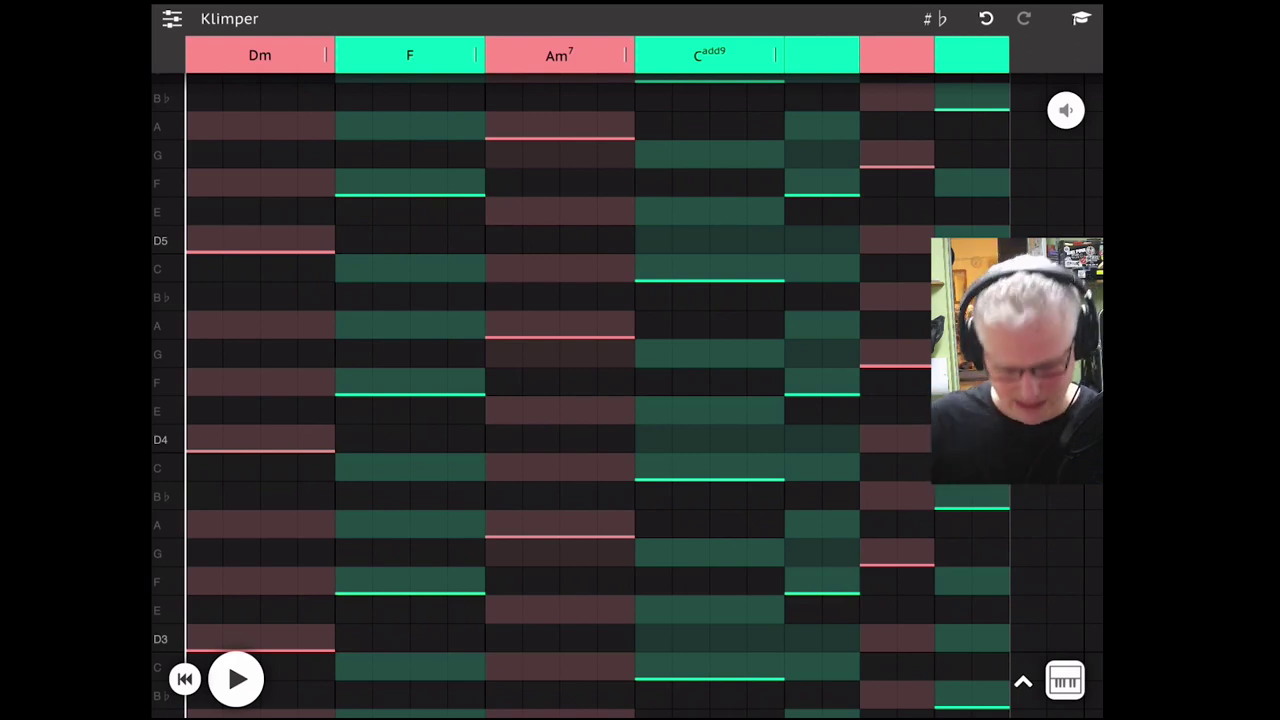
click(204, 240)
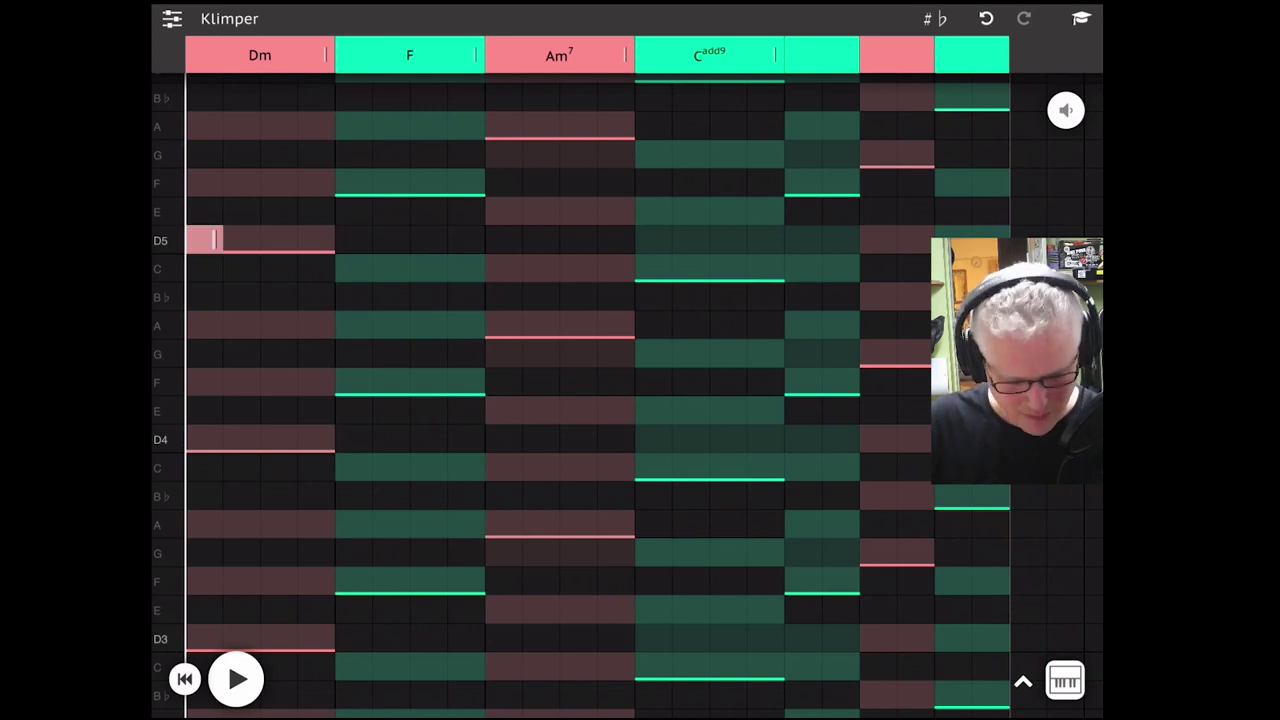
click(278, 240)
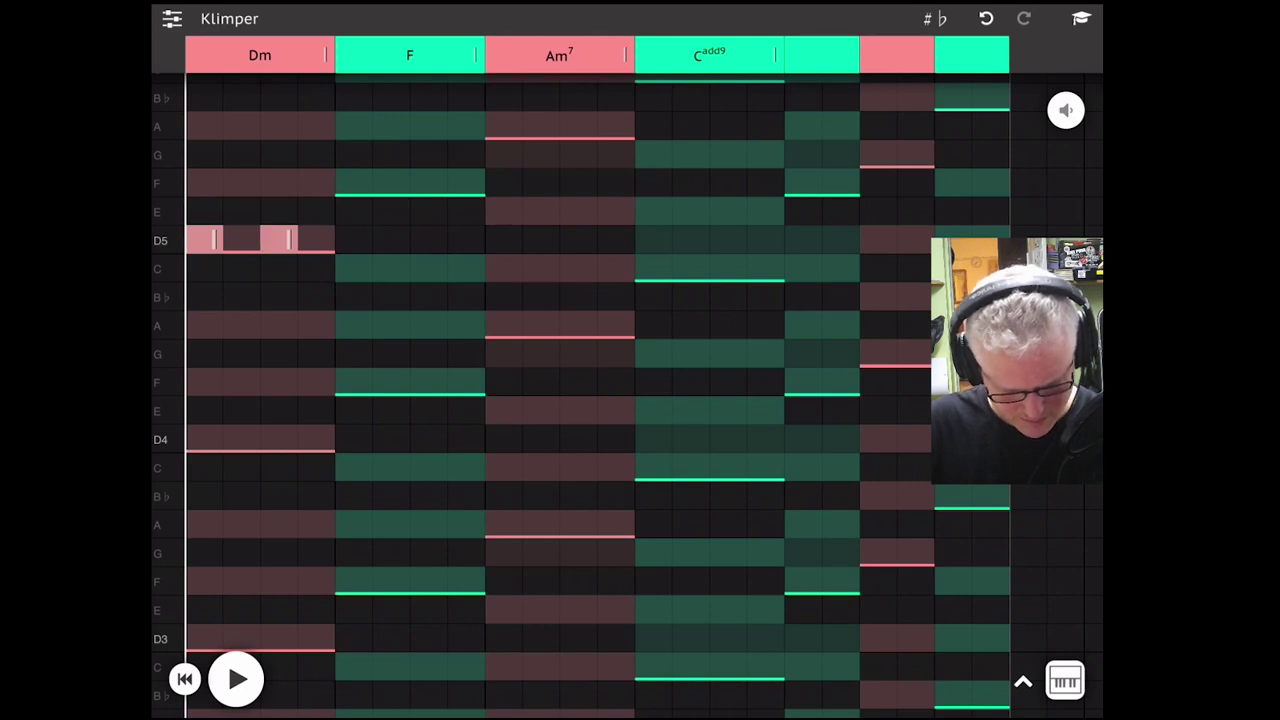
Add the notes F5, A5, F5 and C5 in order across the four cells of the F chord
click(353, 182)
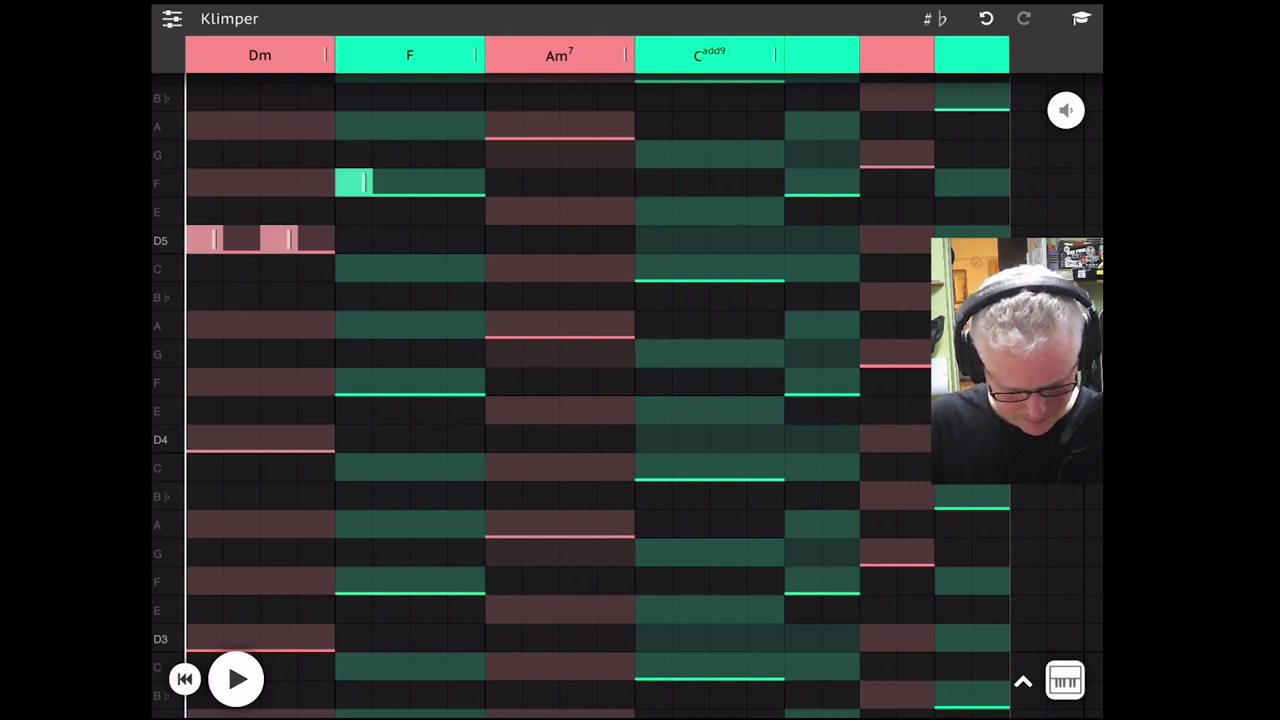
click(391, 125)
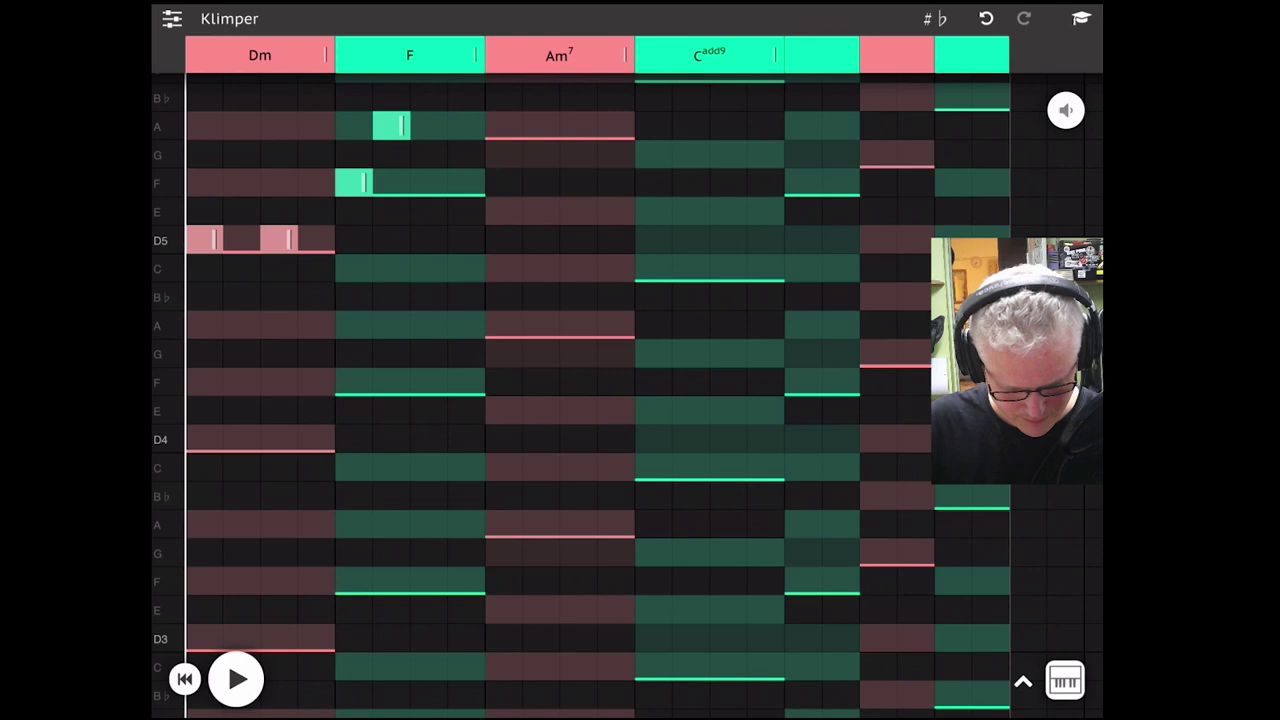
click(428, 182)
drag(640, 400, 647, 436)
click(473, 417)
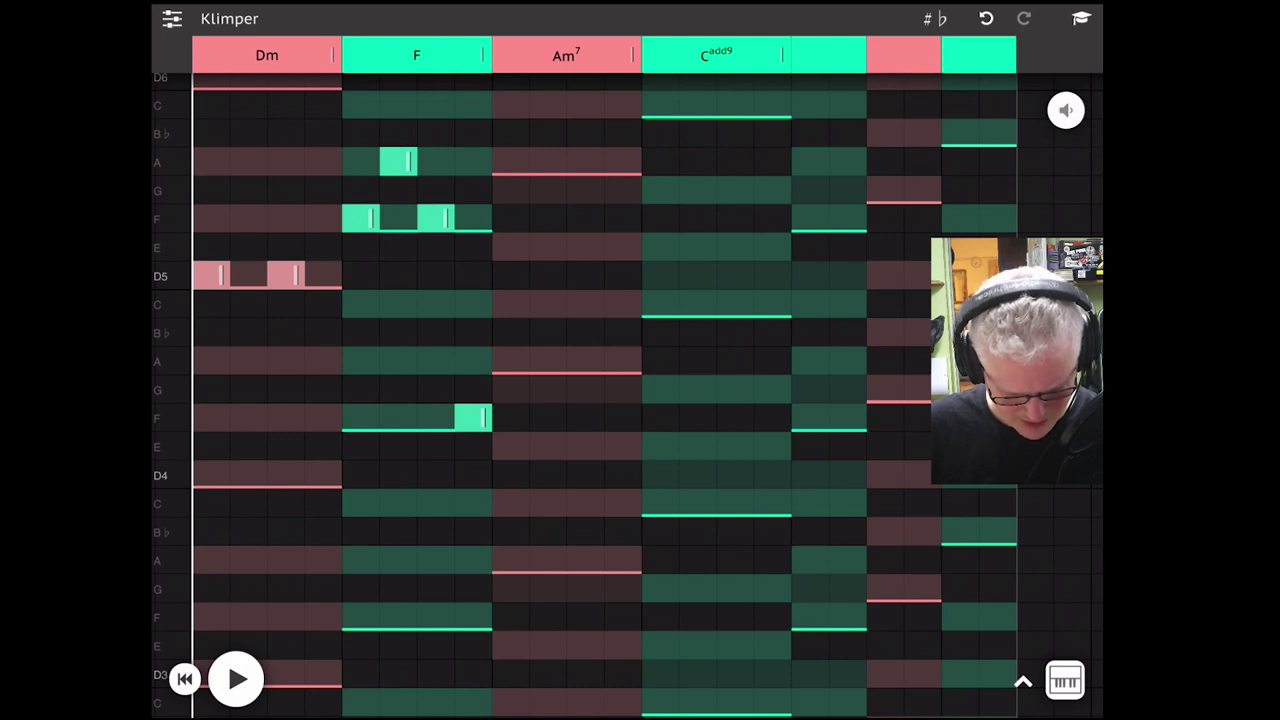
click(473, 417)
click(432, 419)
click(473, 304)
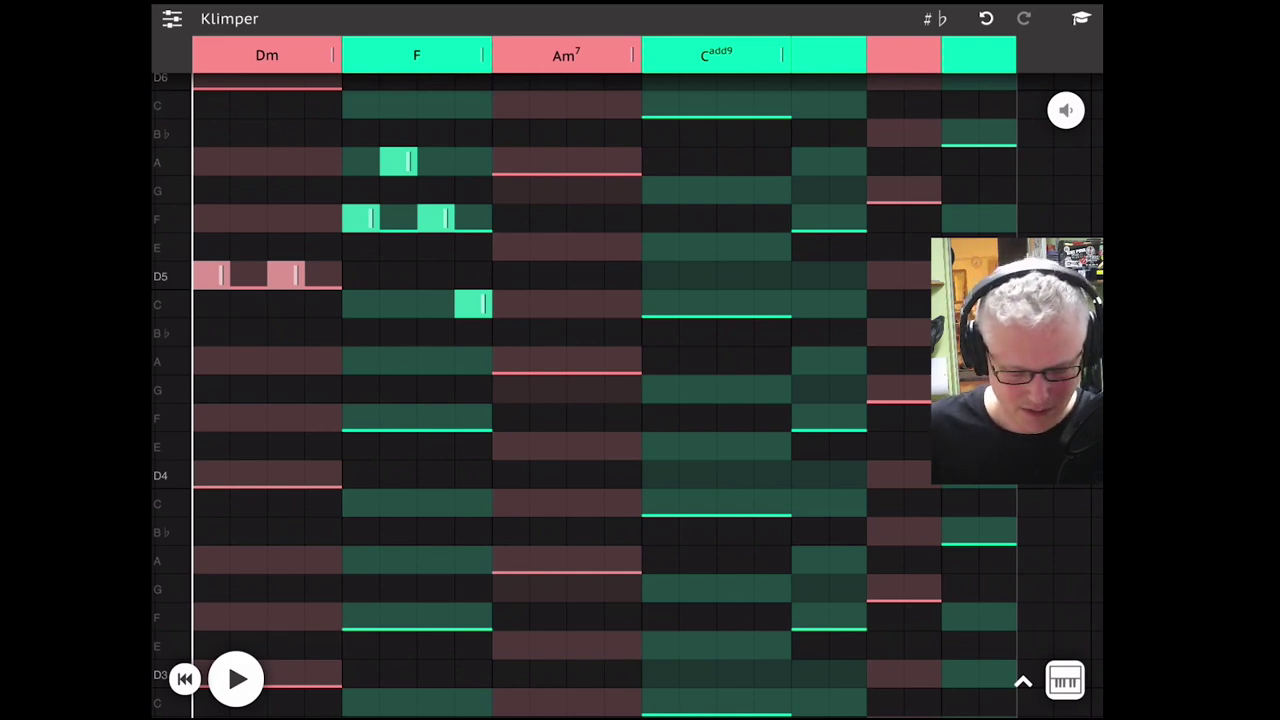
Add alternating A4 and A5 notes across the four cells of the Am7 chord, starting with A4
click(510, 360)
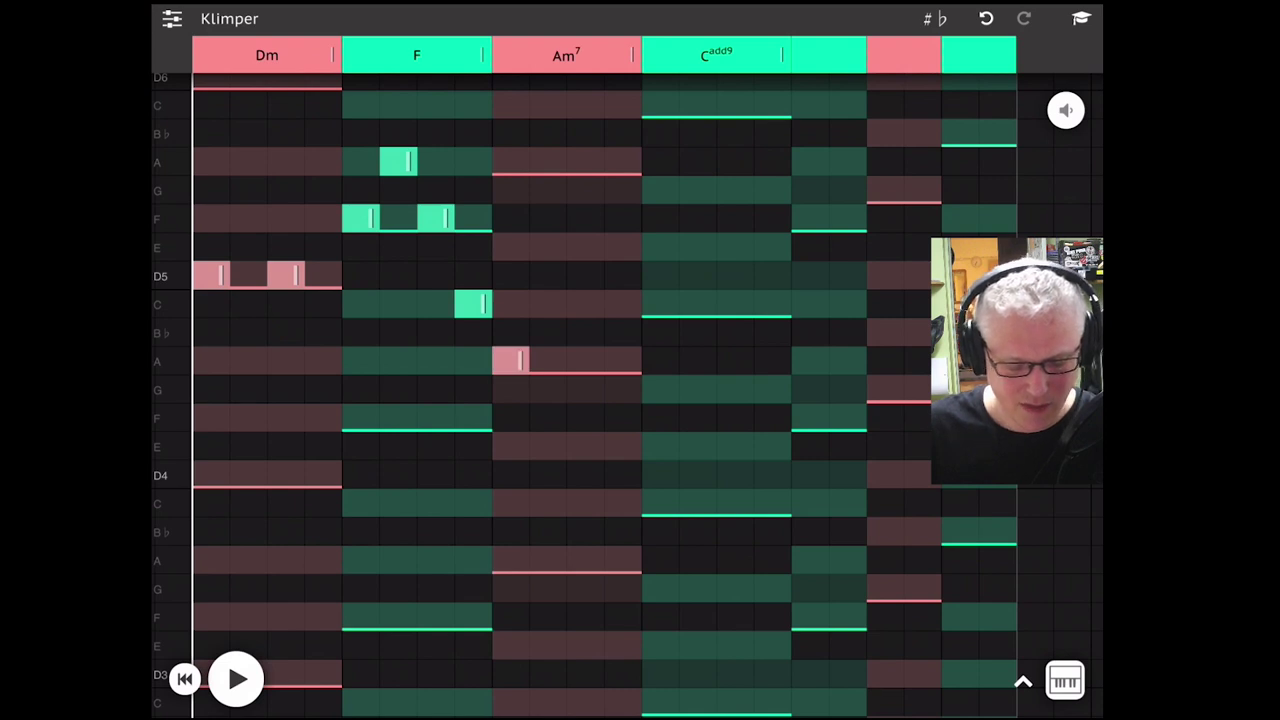
click(547, 161)
click(585, 360)
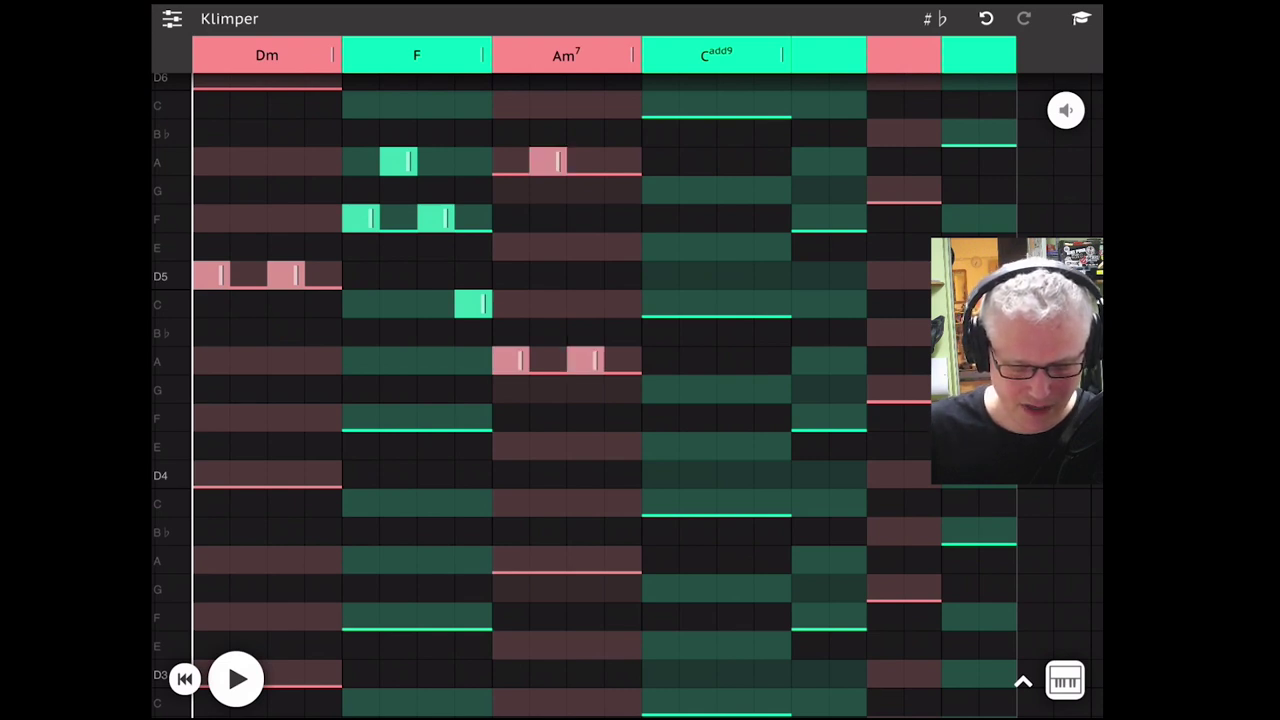
click(622, 161)
Add C5 and C4 in the first two Cadd9 cells, F4 and F5 across the fifth chord, and G5 in the sixth chord's second cell
click(660, 304)
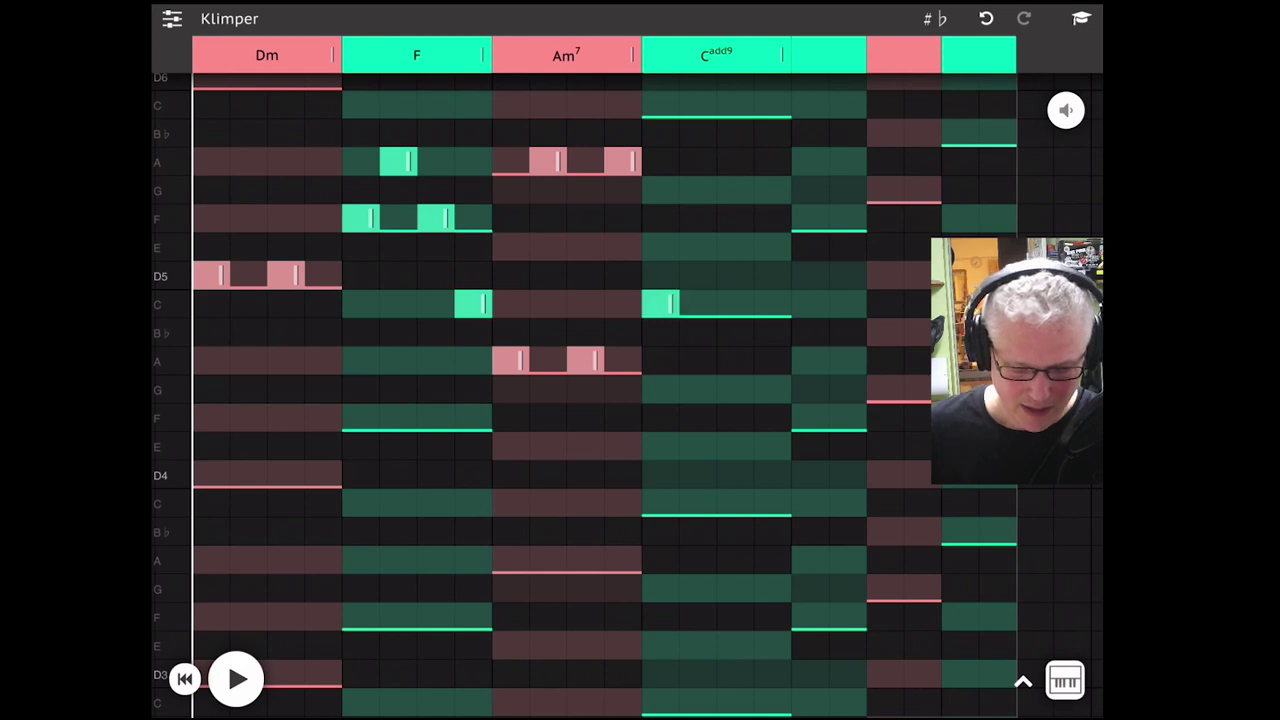
click(698, 501)
click(810, 417)
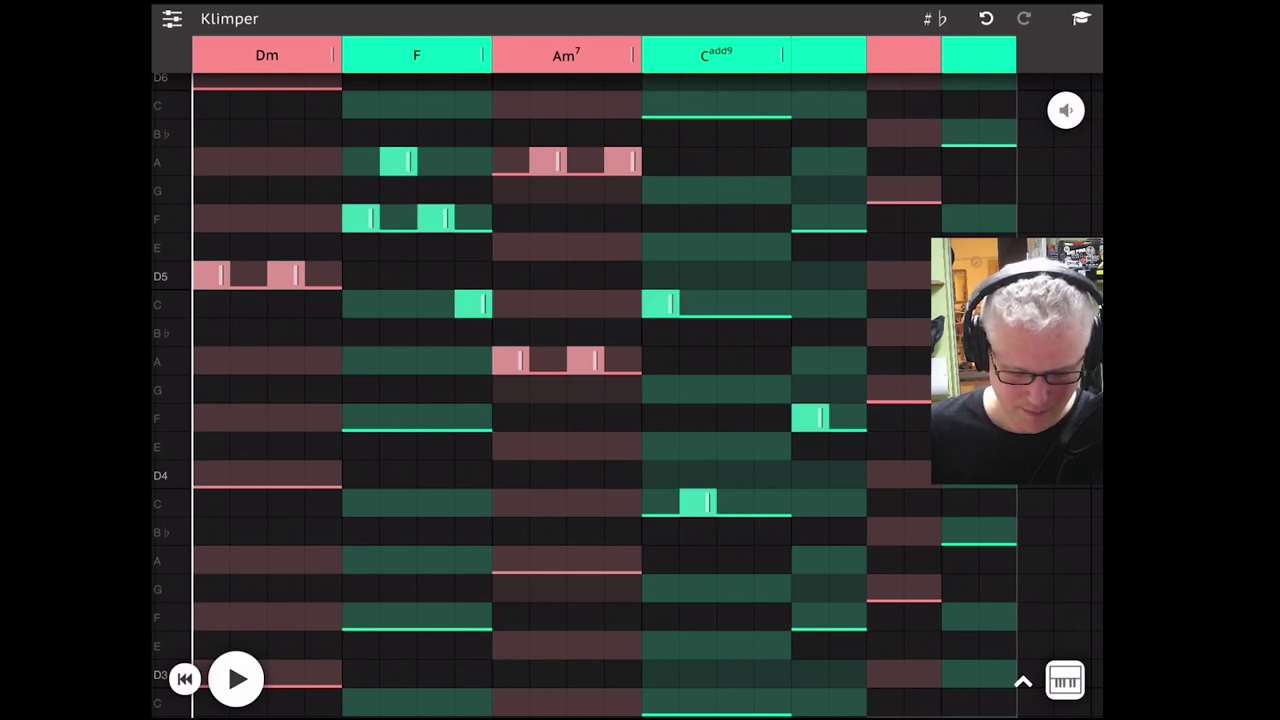
click(847, 217)
click(922, 189)
Add a B♭5 note spanning both cells of the last chord and play back the lead melody
click(997, 104)
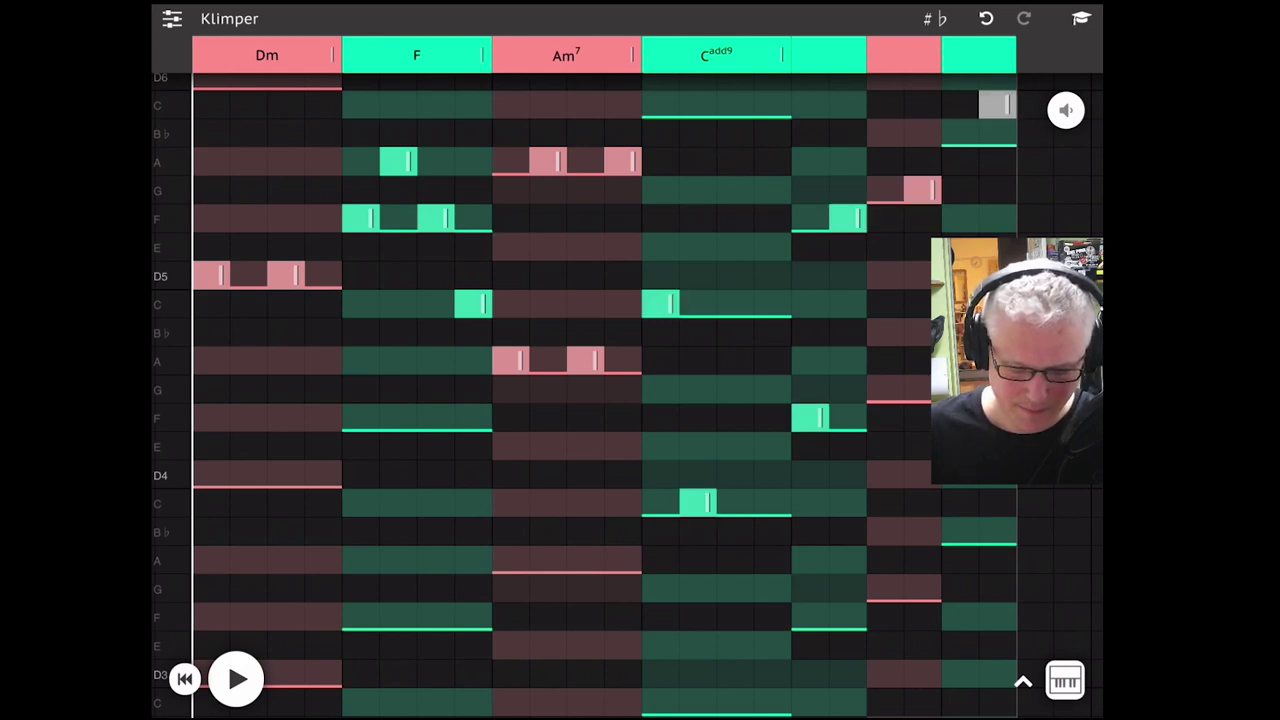
click(997, 104)
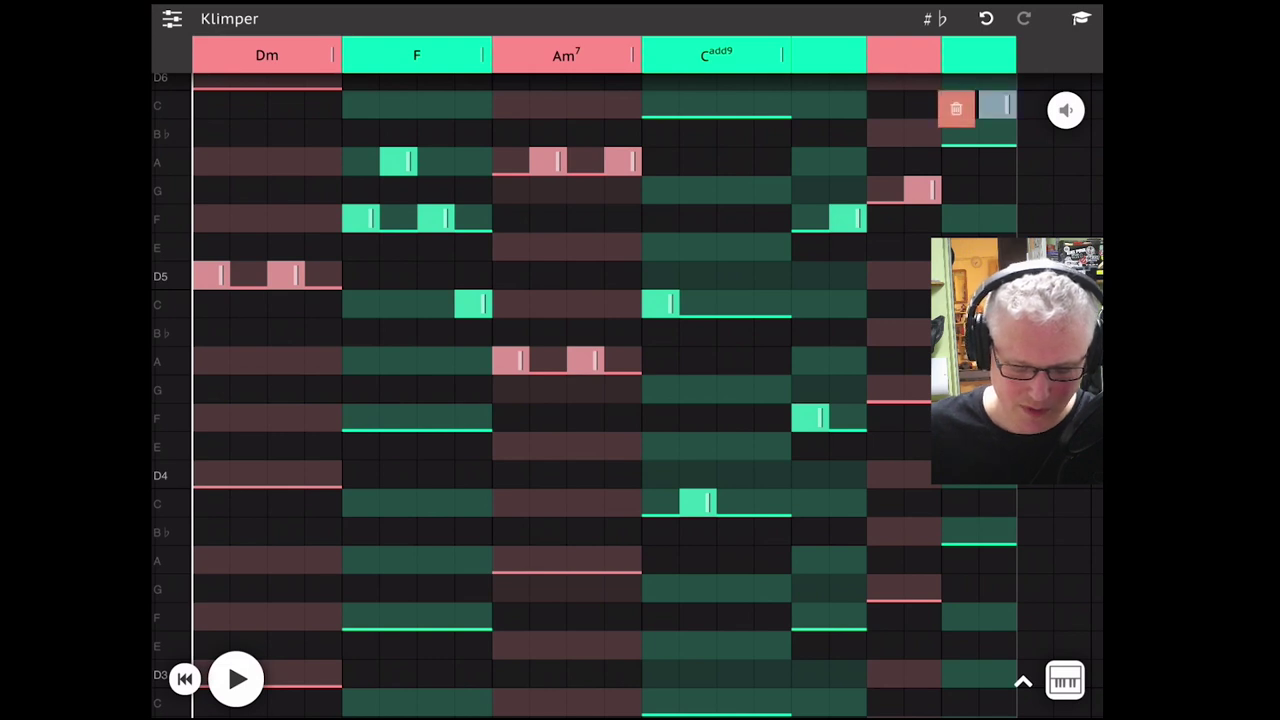
click(956, 108)
click(960, 132)
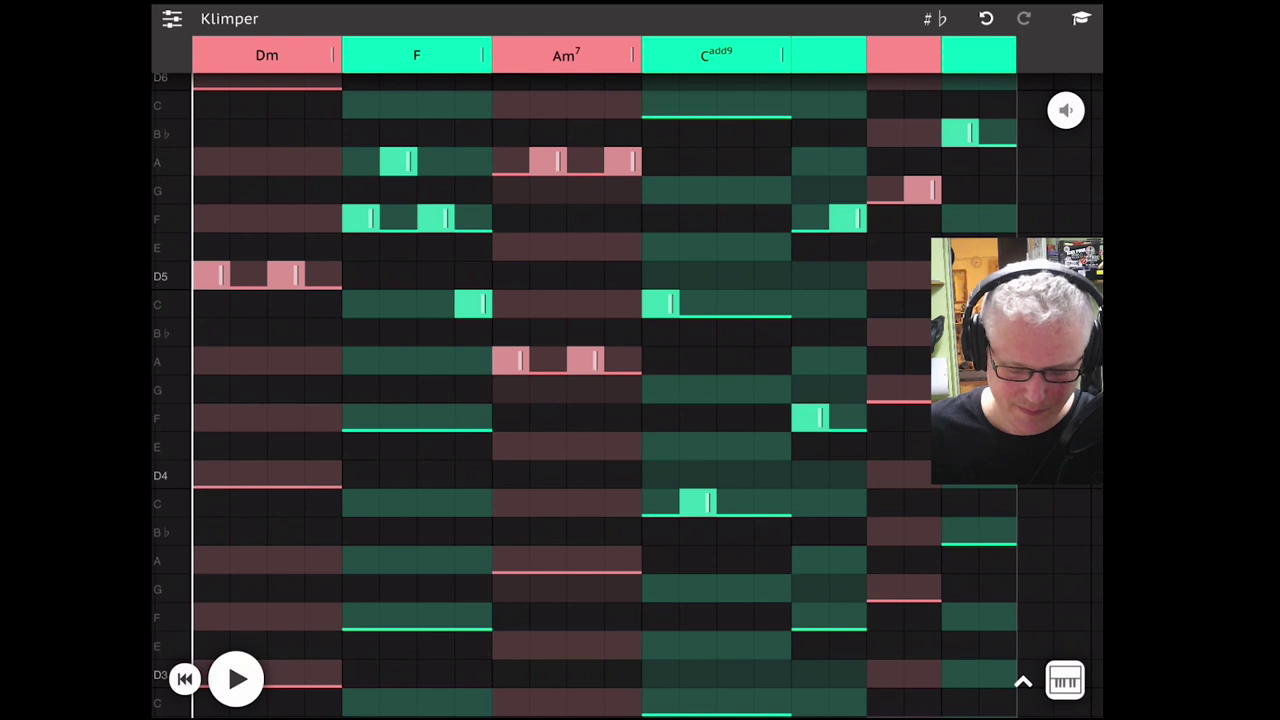
drag(970, 133, 1009, 133)
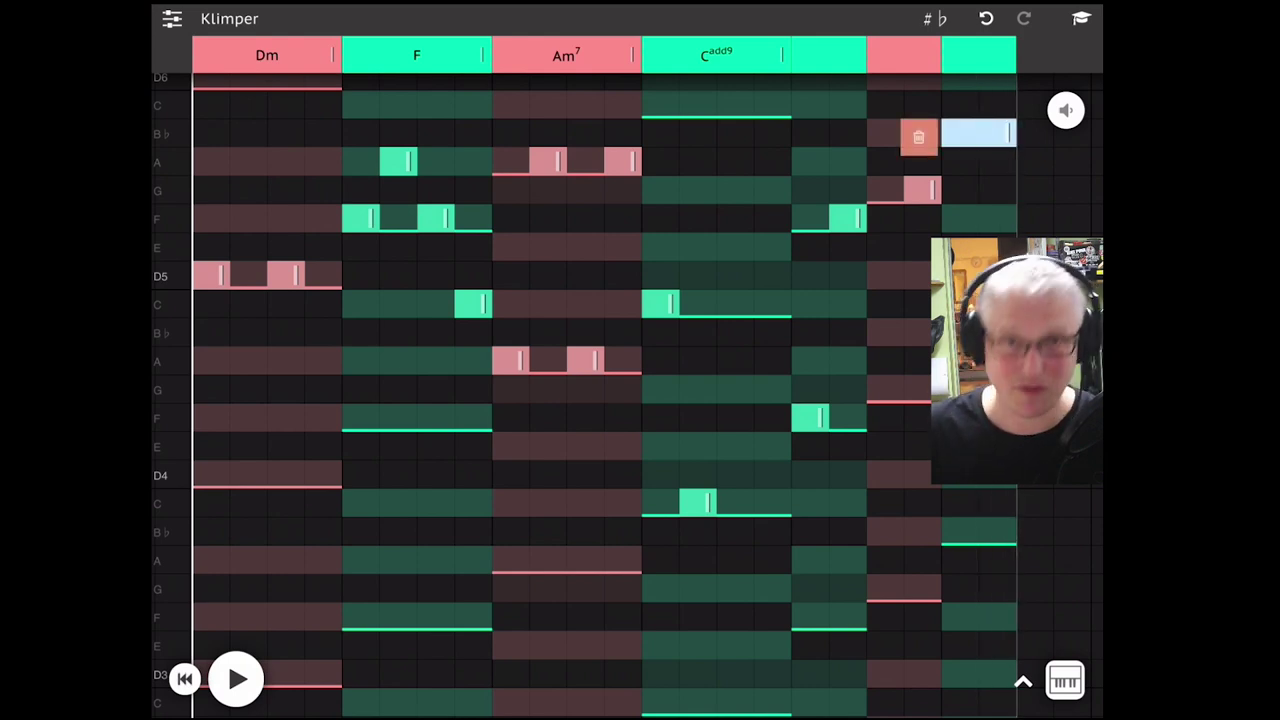
click(236, 679)
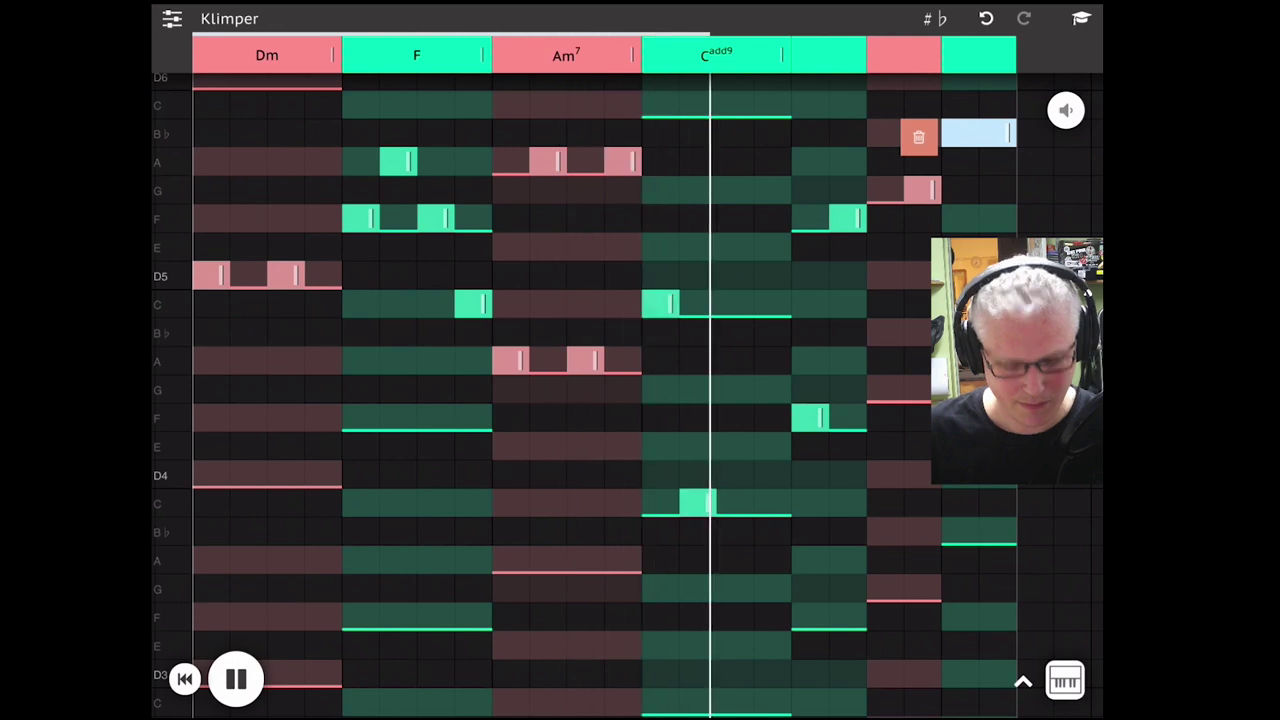
click(236, 679)
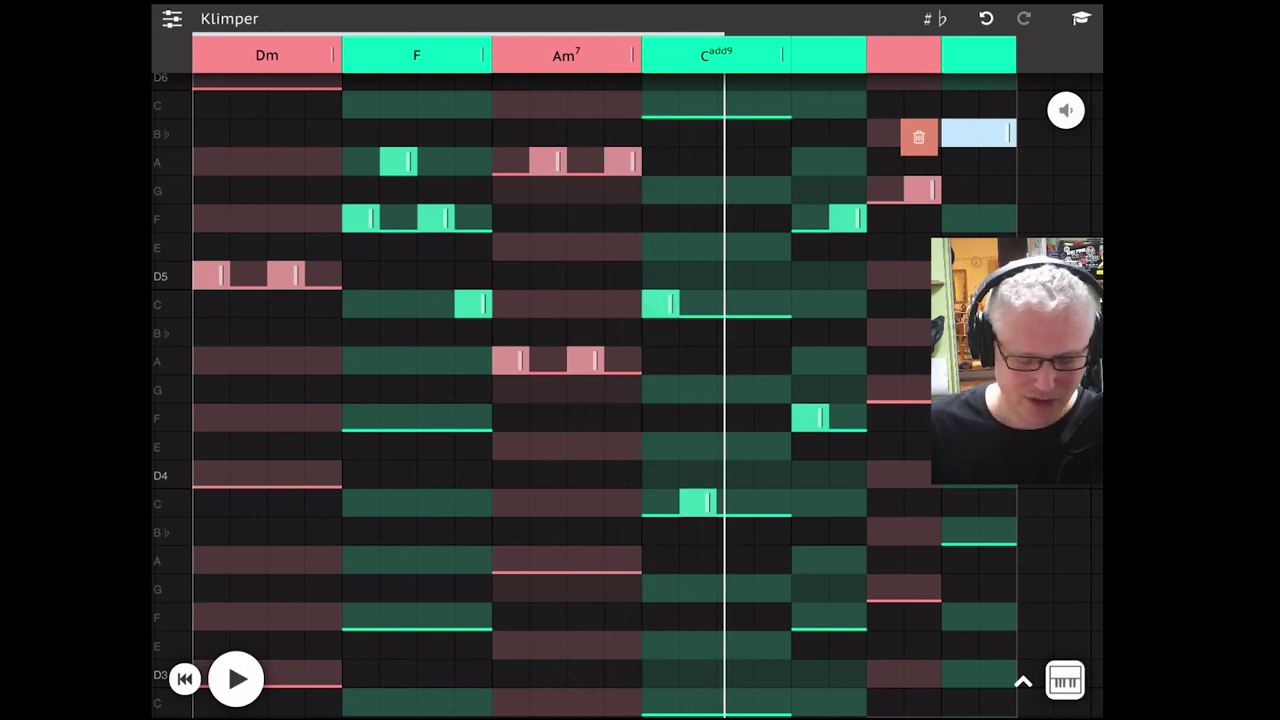
Replace the A5 in the fourth Am7 cell with A6 and add C6 in the fourth Cadd9 cell
scroll(600, 400, up, 5)
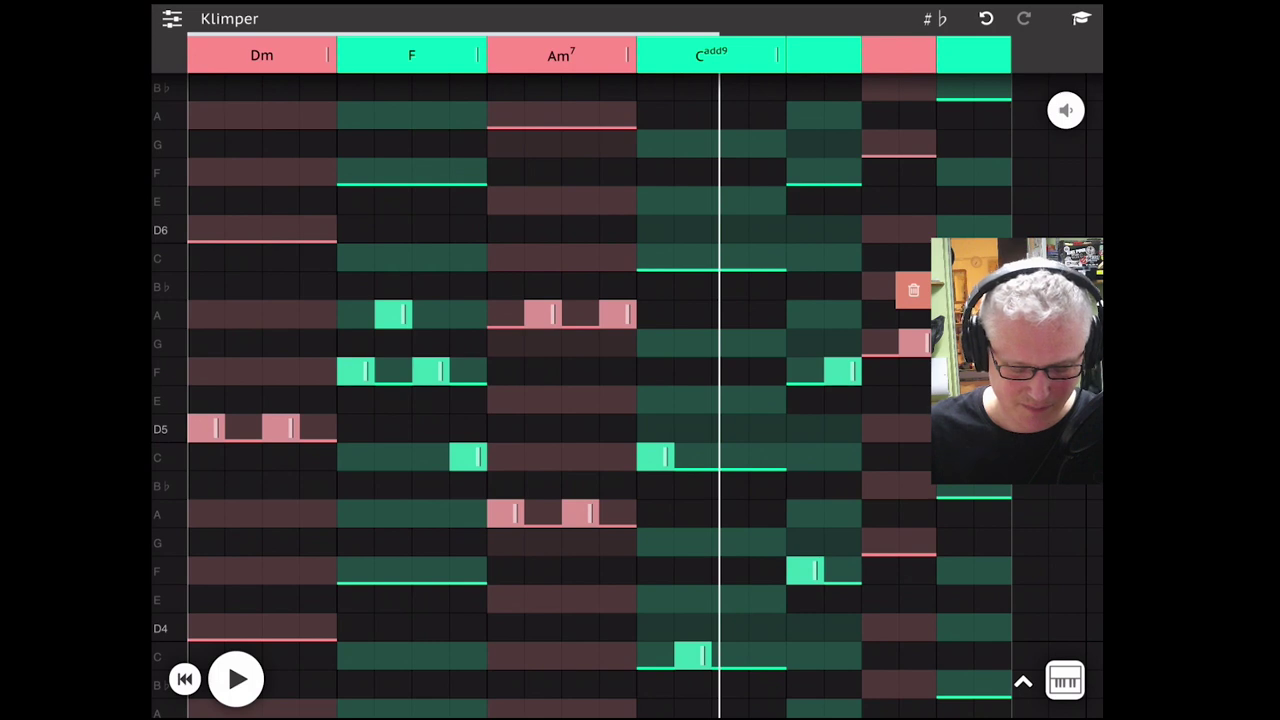
click(617, 314)
click(577, 319)
click(617, 115)
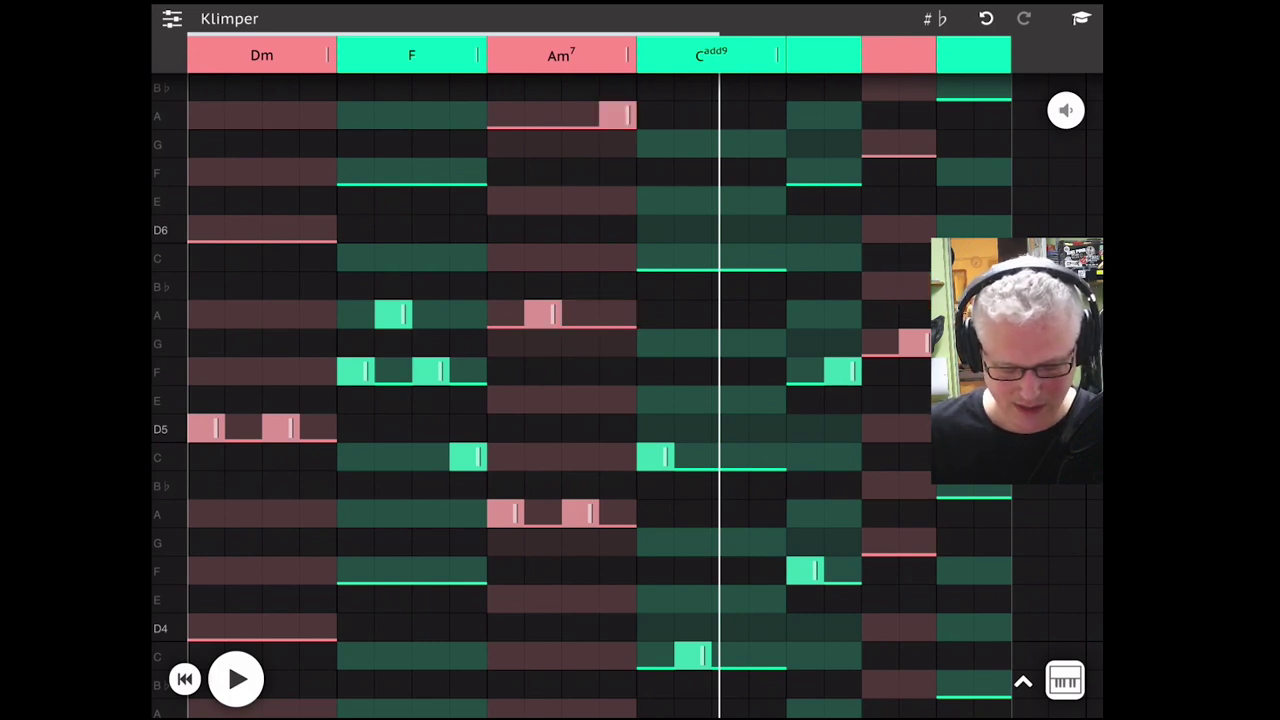
click(767, 257)
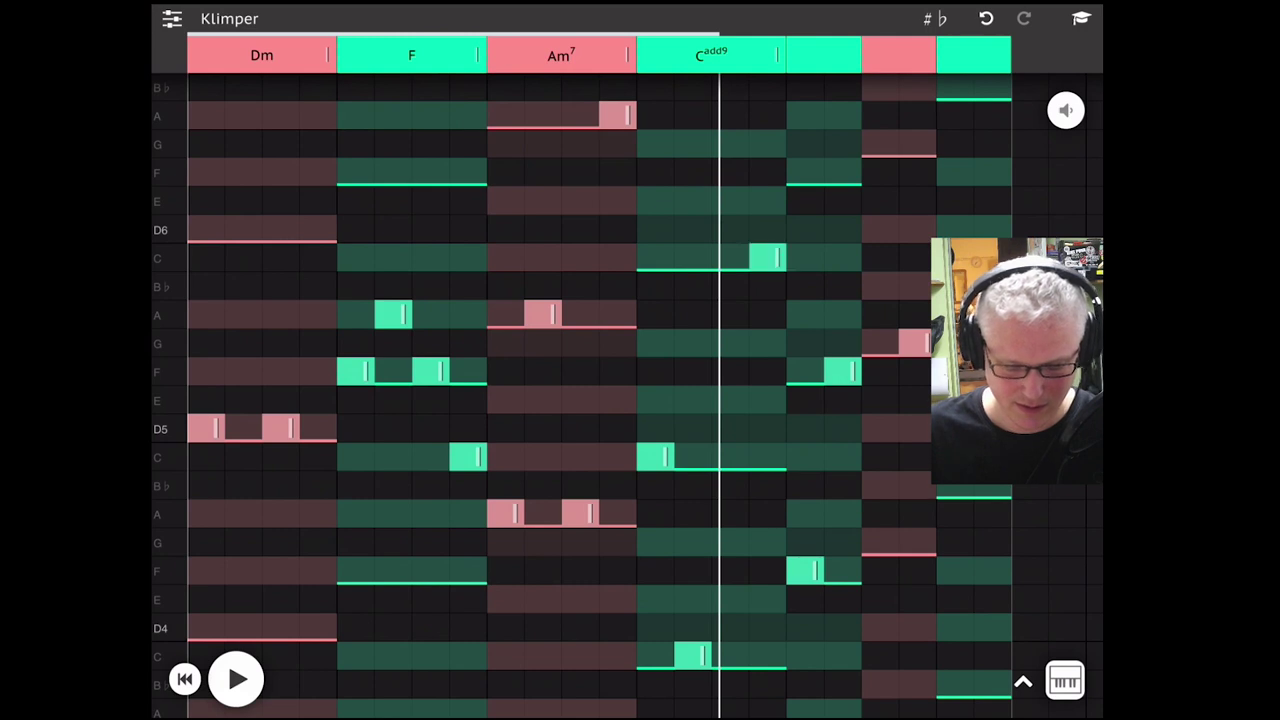
Play the revised lead melody from the beginning and return the playhead to the start
click(184, 679)
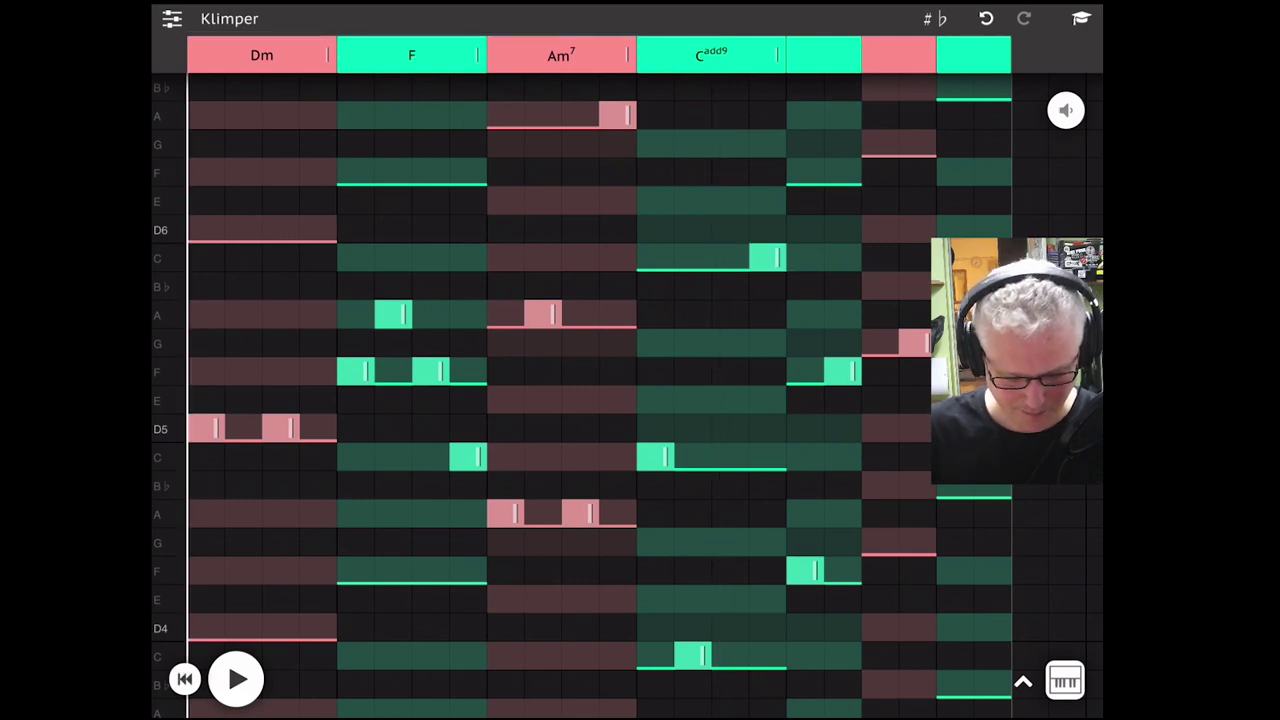
click(236, 679)
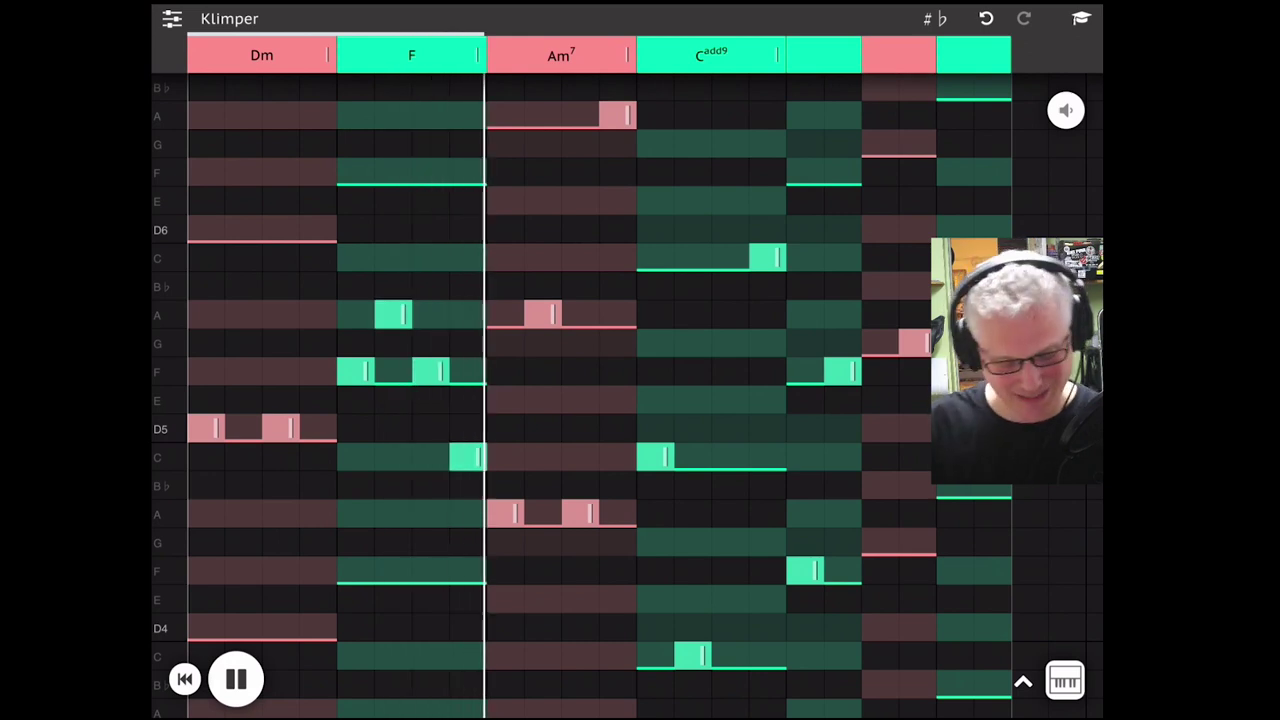
click(236, 679)
click(184, 679)
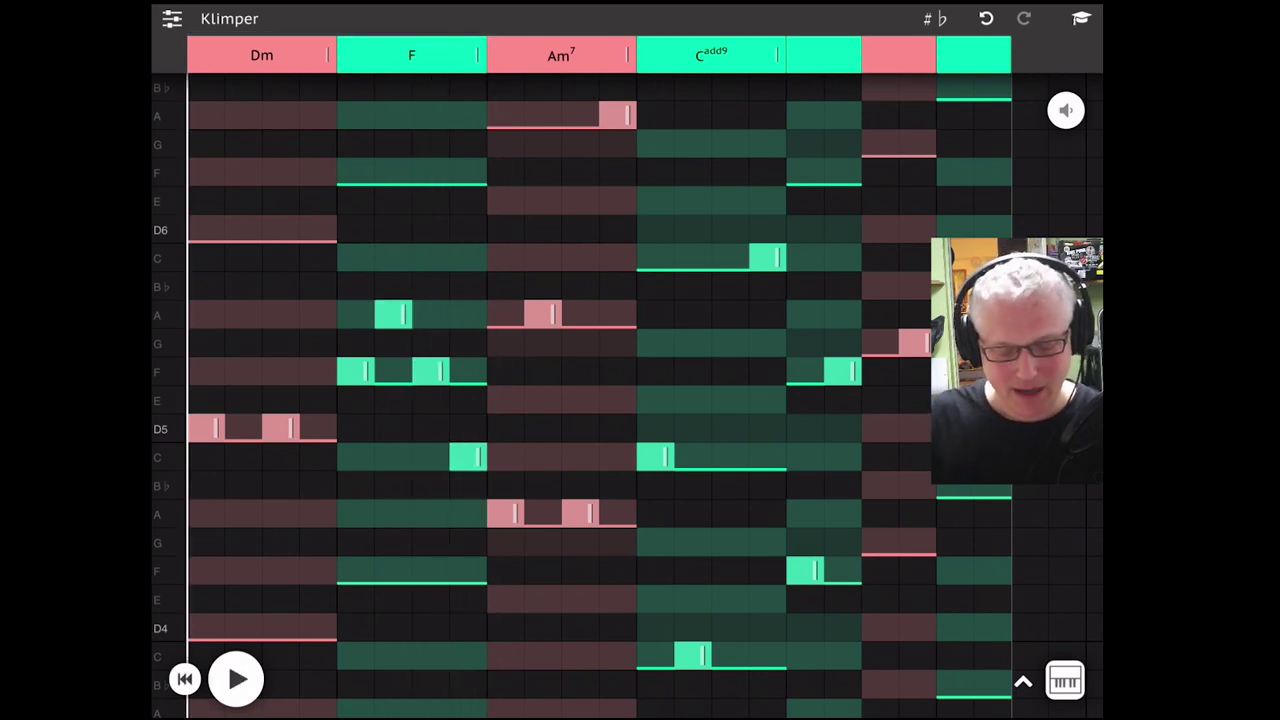
Add a new track to the project's track list
click(172, 18)
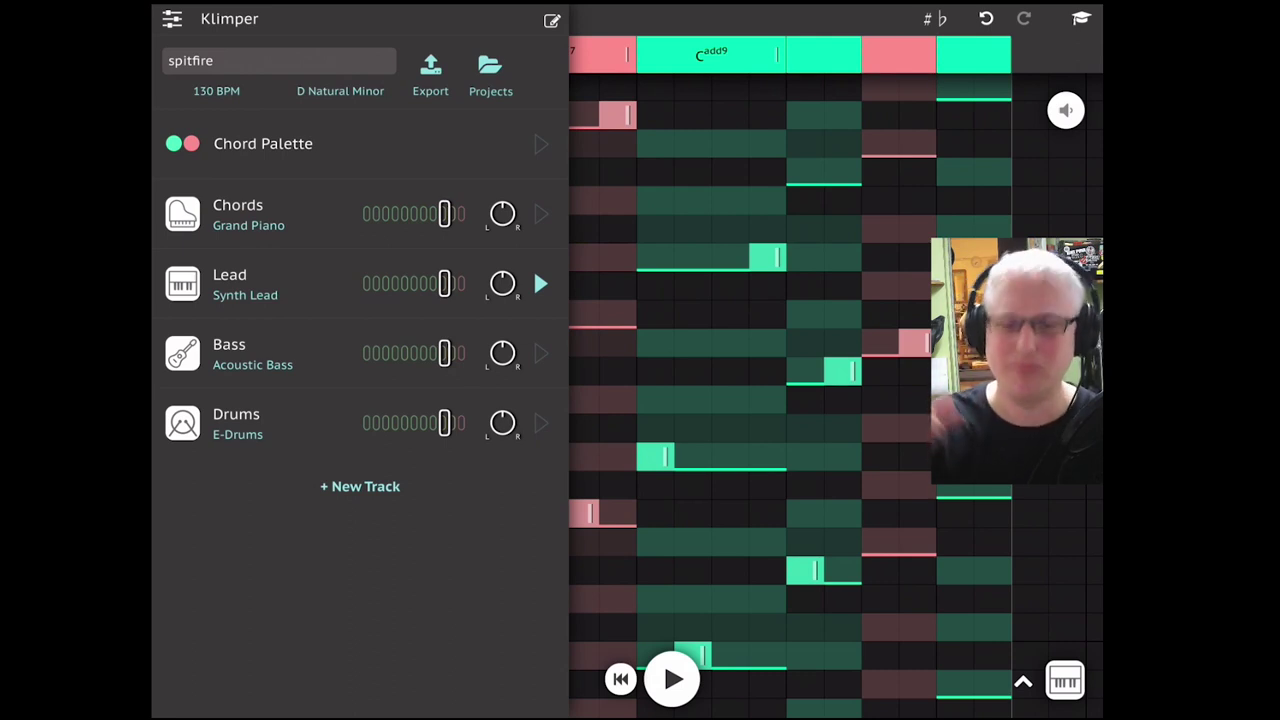
click(360, 486)
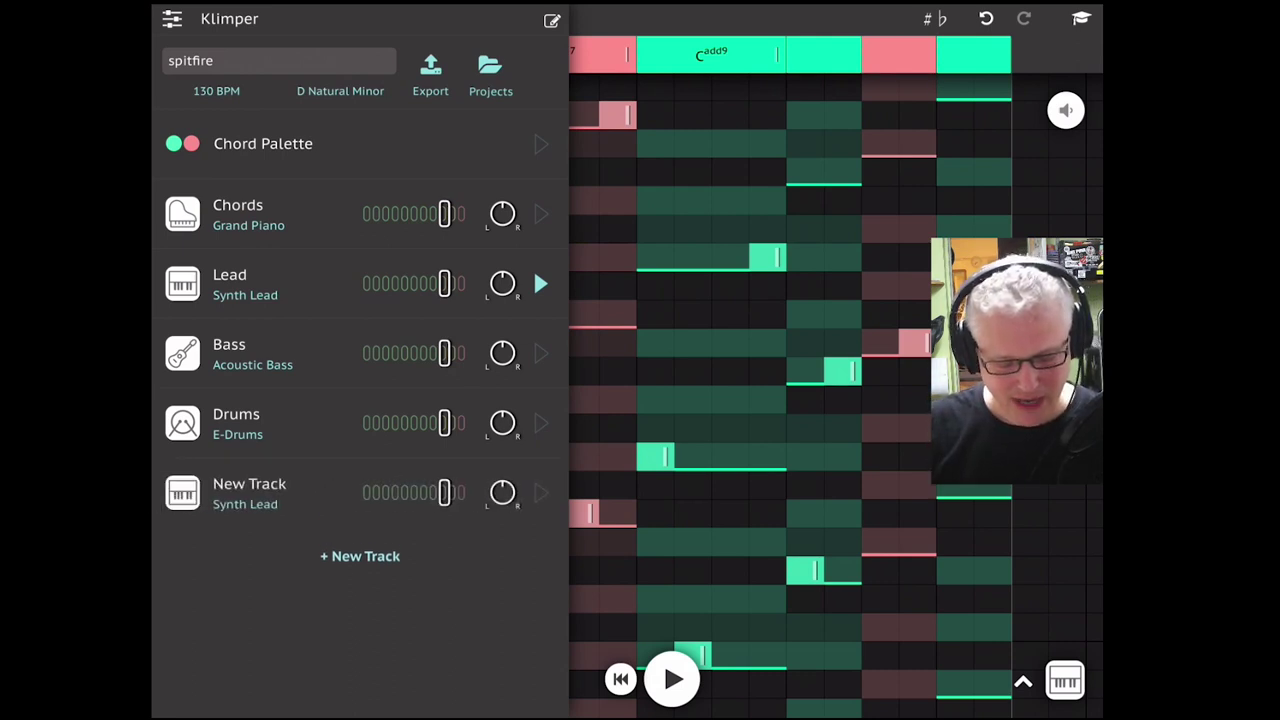
click(249, 484)
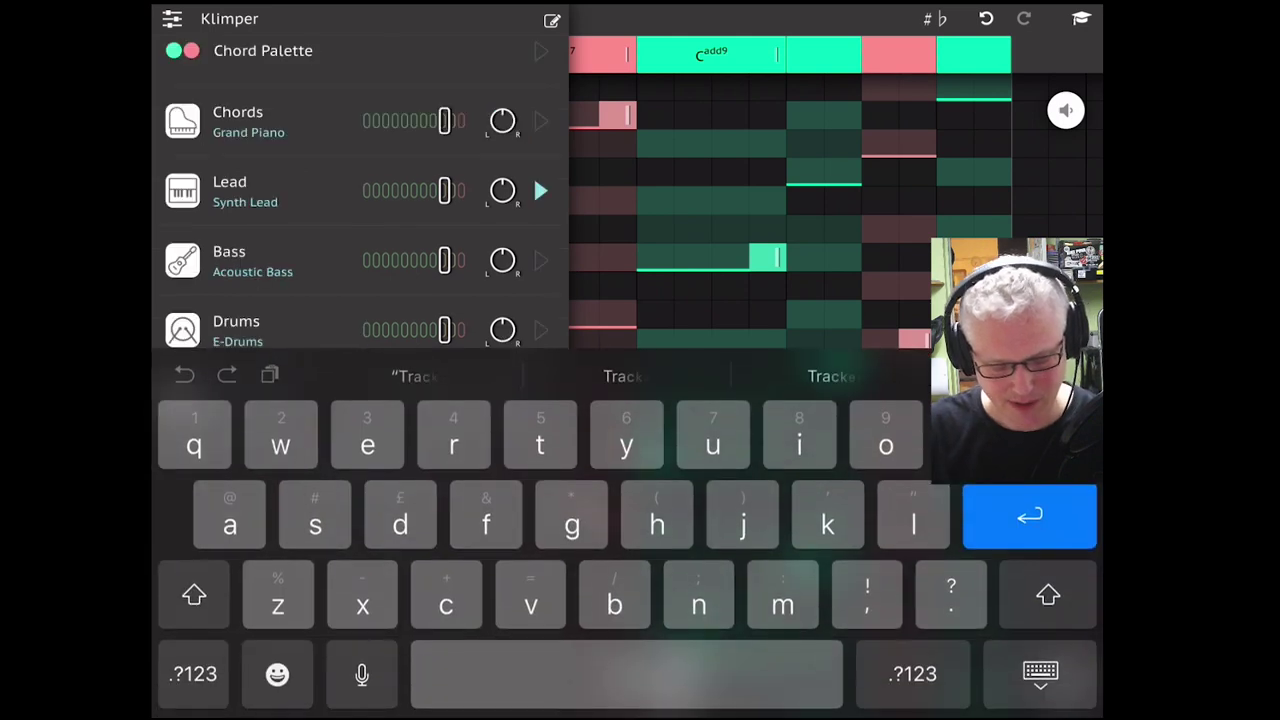
scroll(360, 200, down, 1)
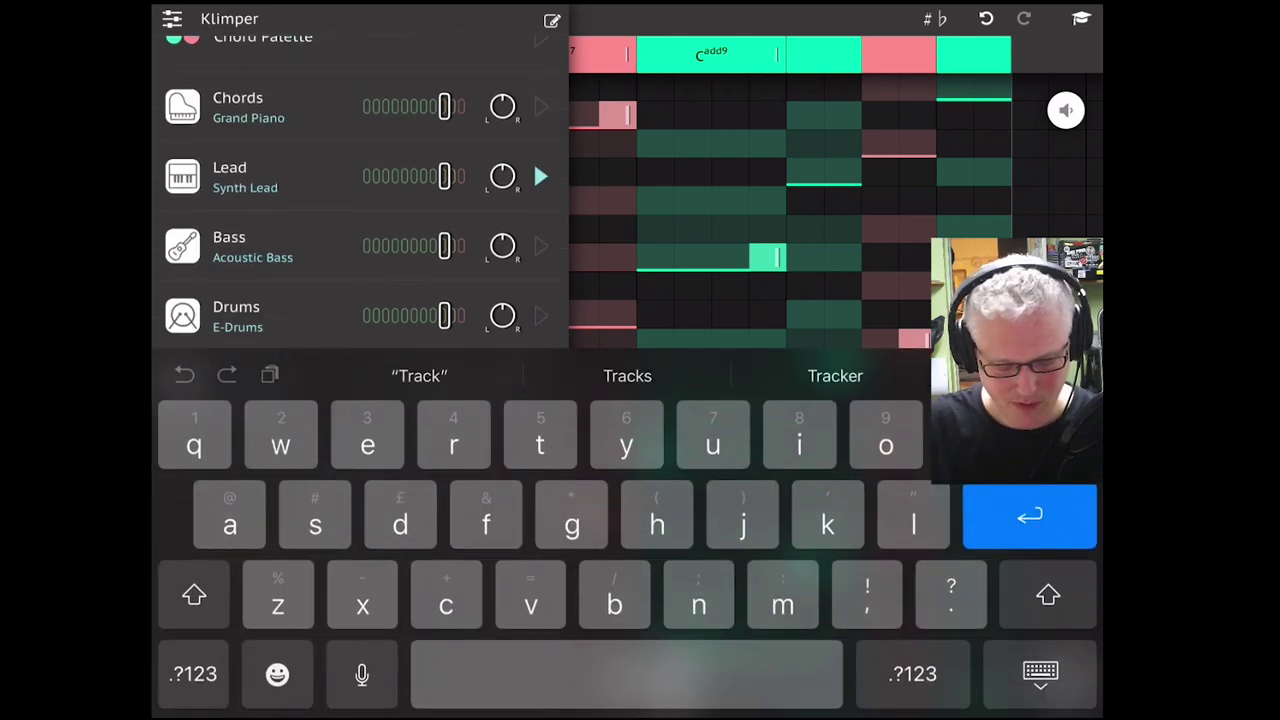
scroll(360, 200, up, 2)
click(1040, 674)
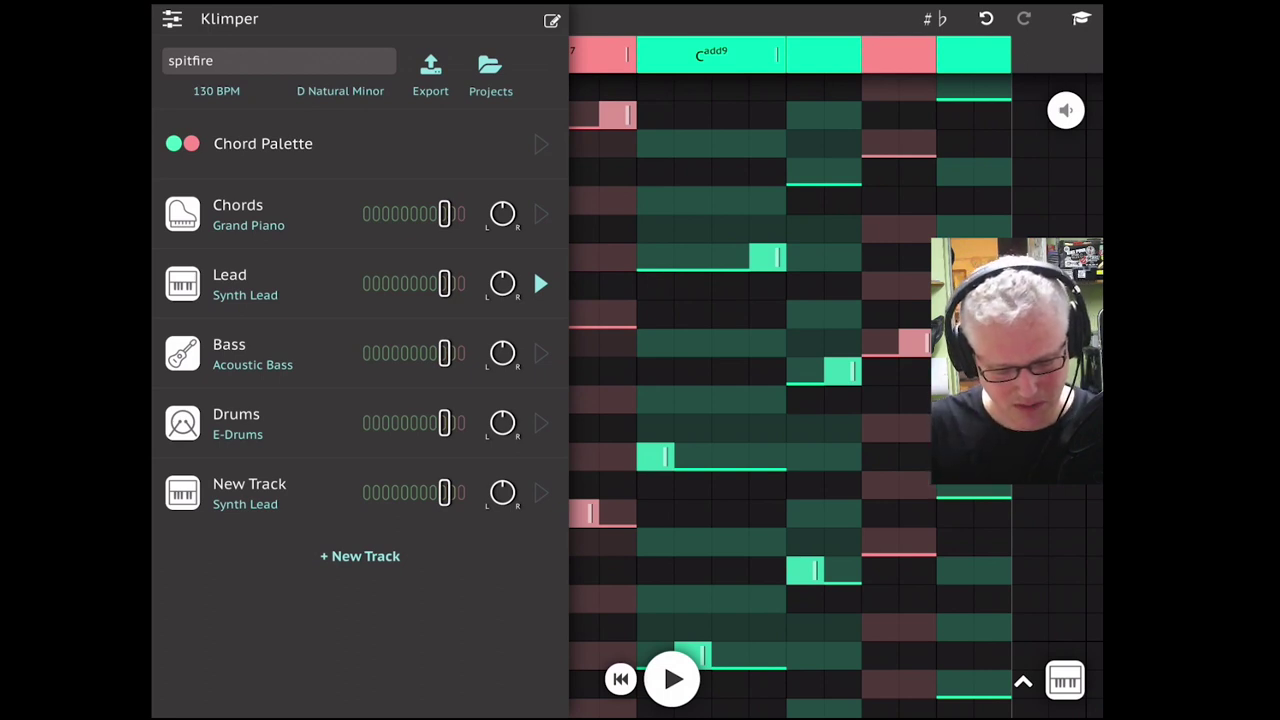
Set the new track's instrument to Synth Pluck and open the track's note grid
click(182, 493)
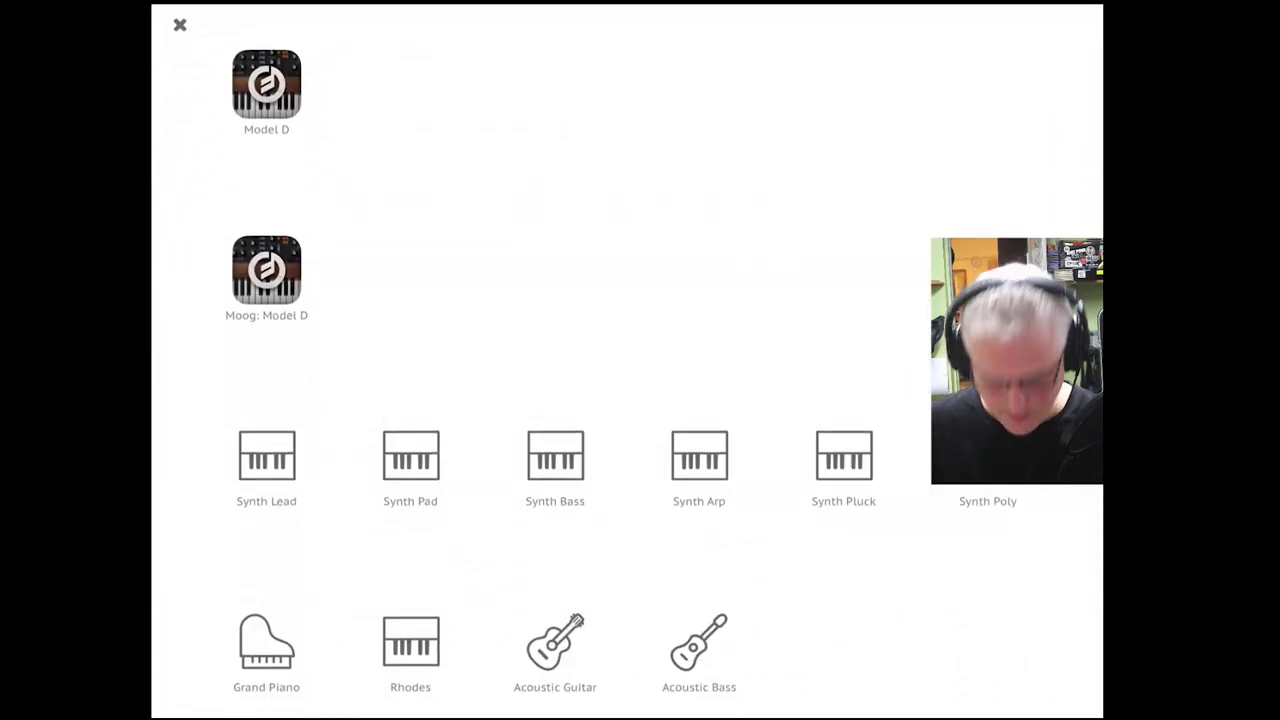
click(180, 25)
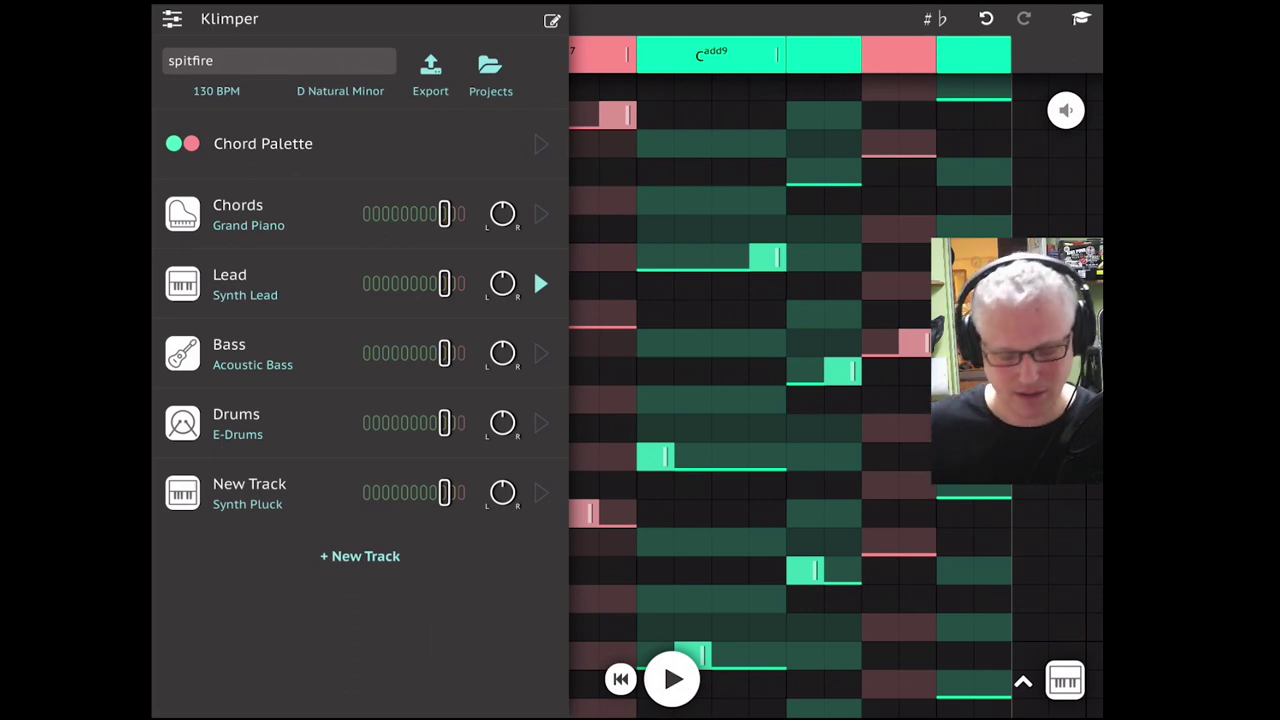
click(541, 493)
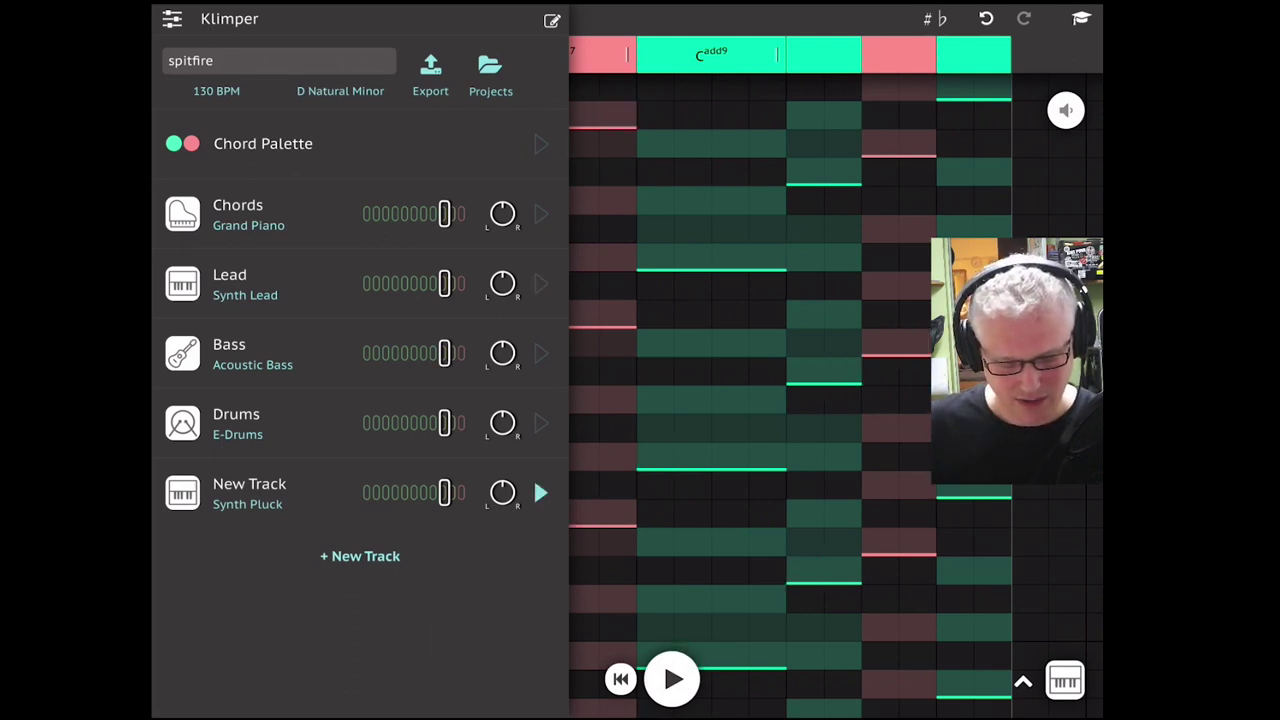
click(172, 19)
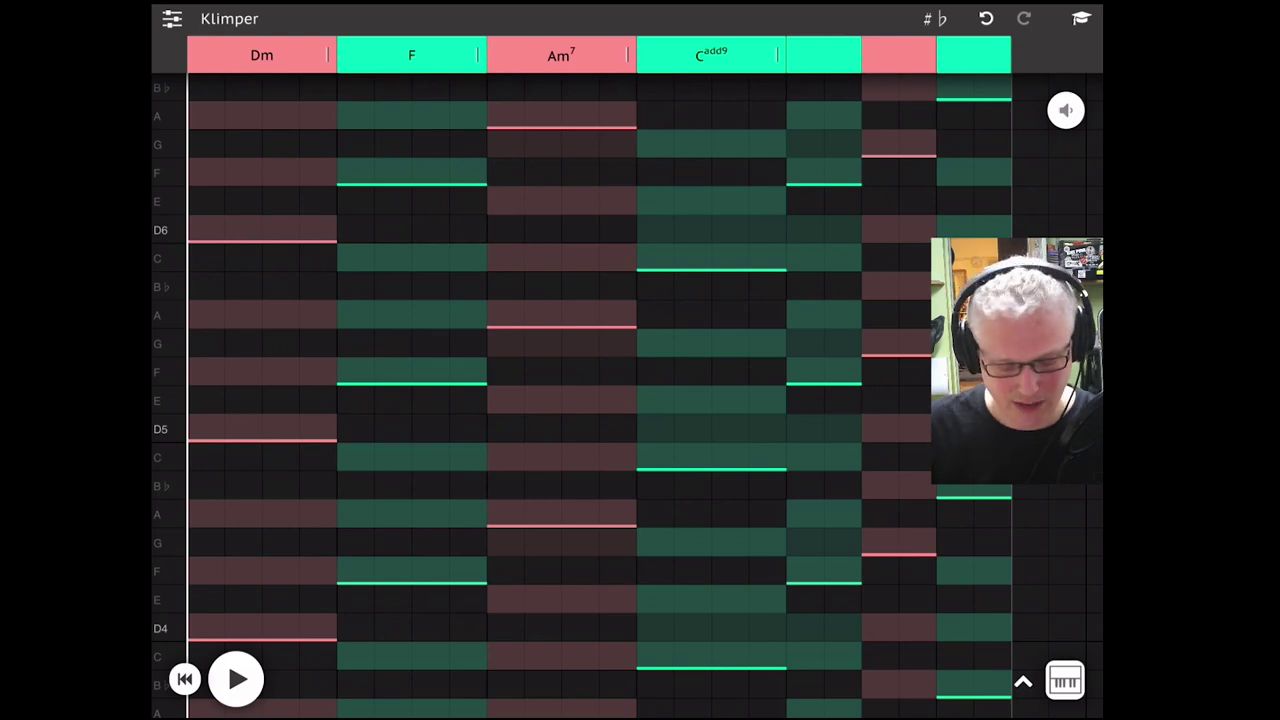
Add D5, D4 and D3 in the first three Dm cells and F2, F4 and F3 in the first, third and fourth F cells
scroll(600, 400, down, 5)
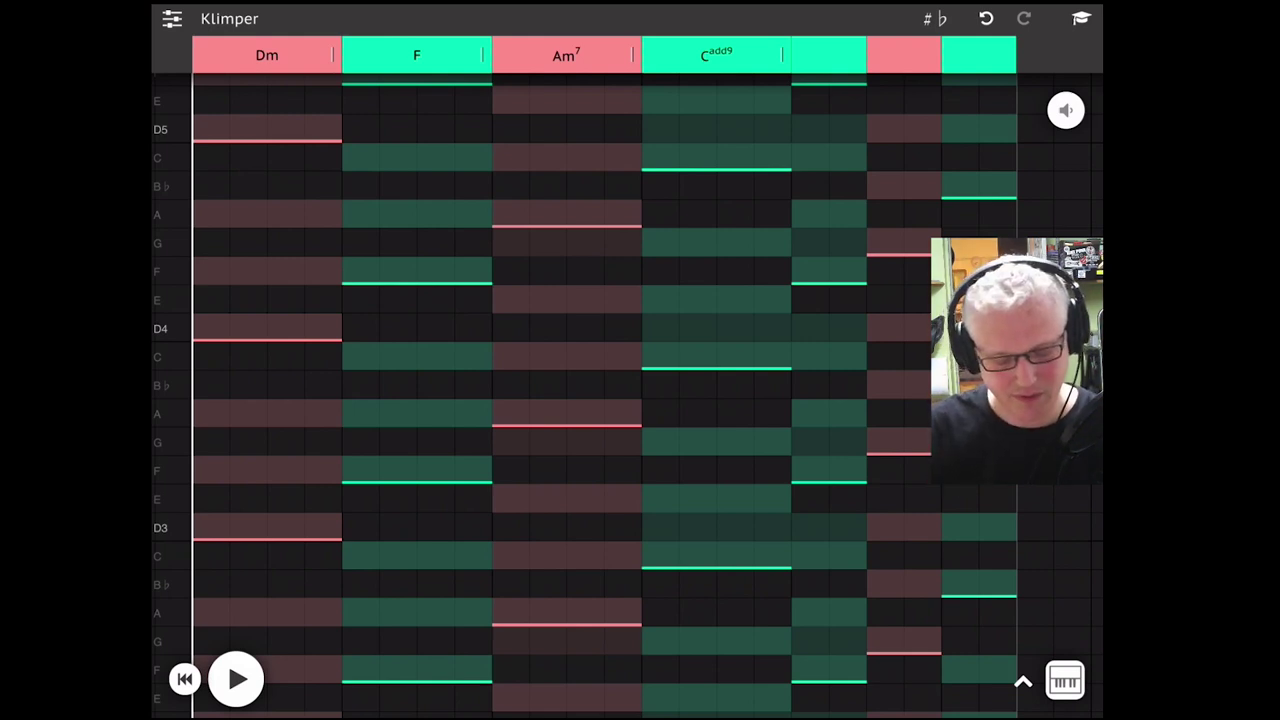
click(248, 327)
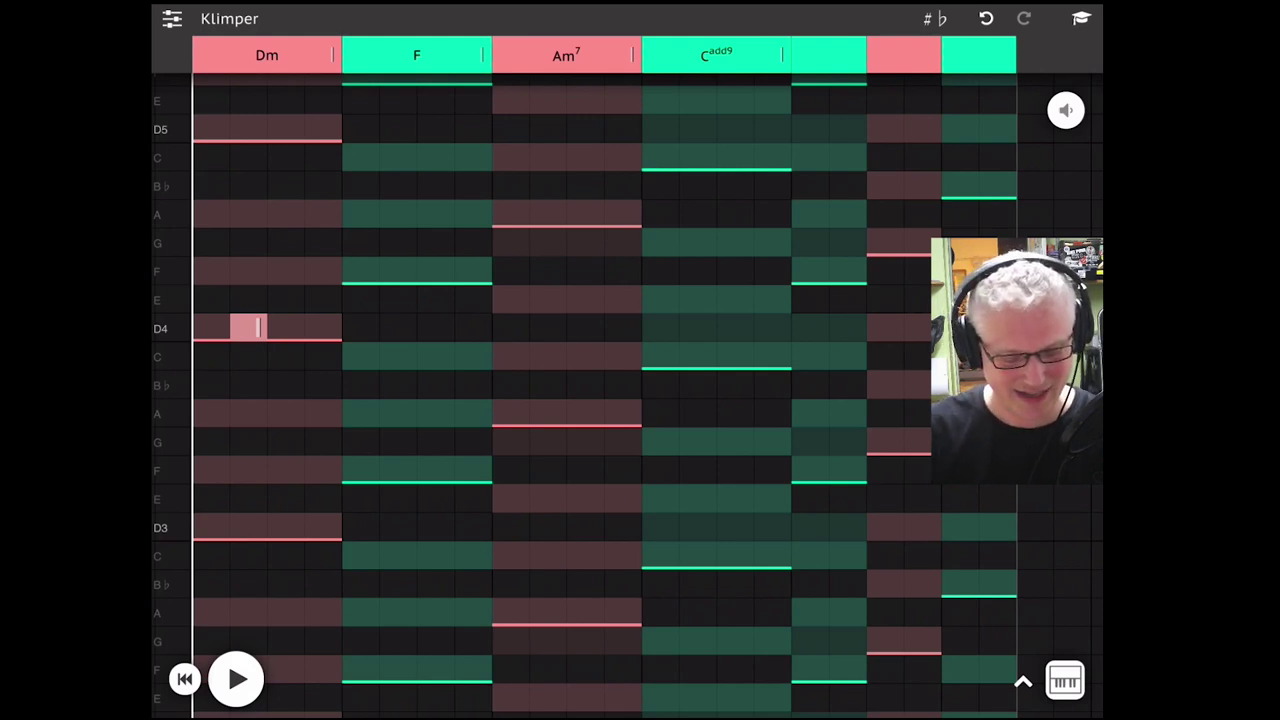
click(211, 127)
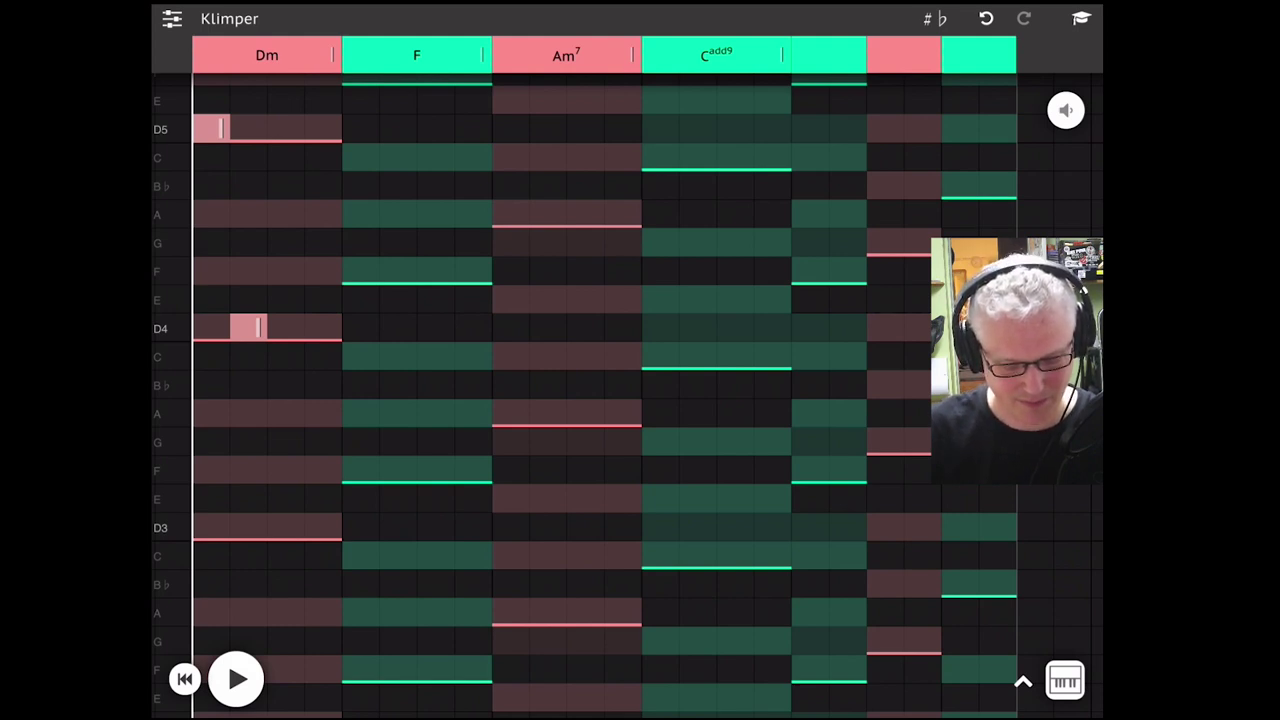
click(285, 526)
click(361, 669)
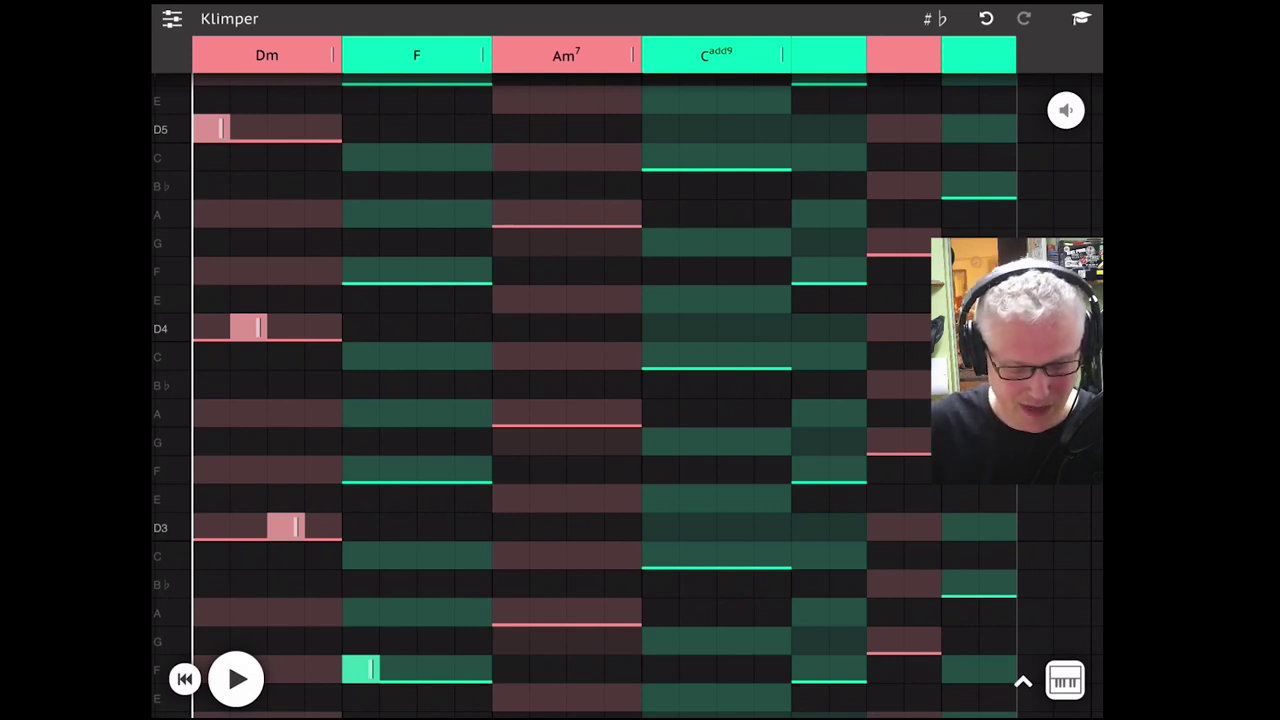
click(436, 271)
click(473, 470)
Add A2, A4 and A3 in the first three Am7 cells and C3, C5, C4 and C3 across the four Cadd9 cells
click(511, 612)
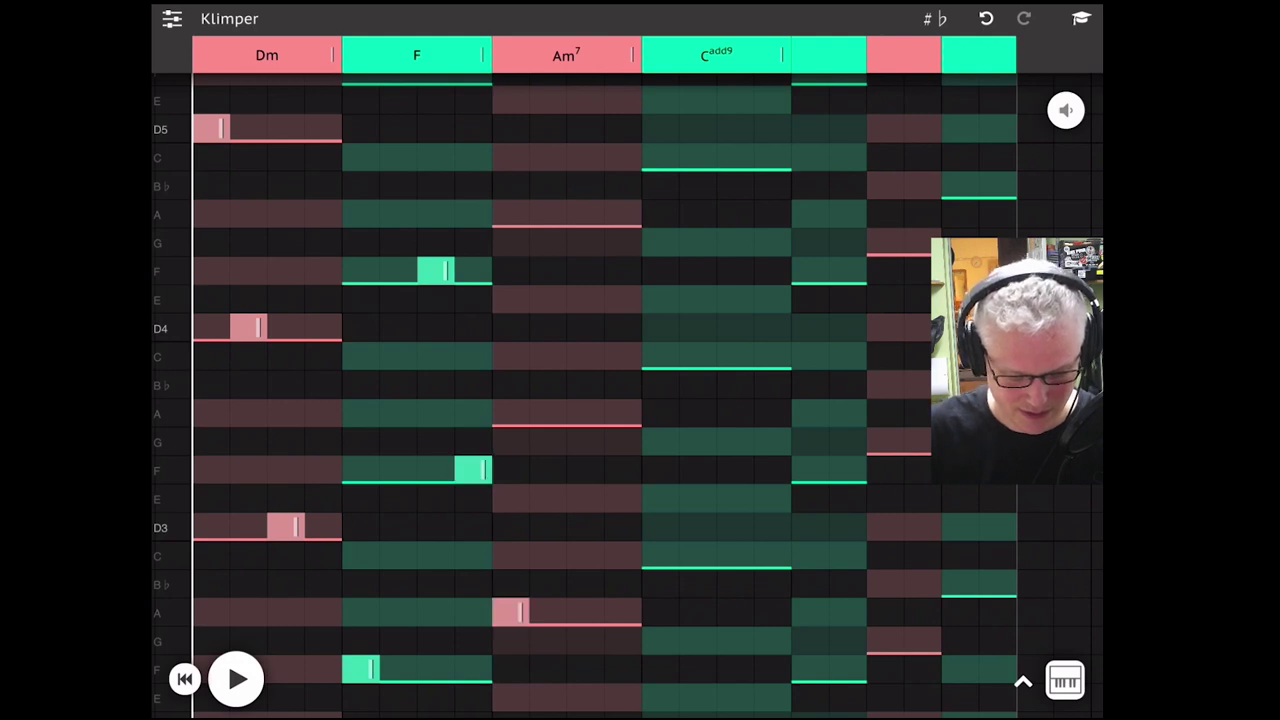
click(548, 213)
click(585, 412)
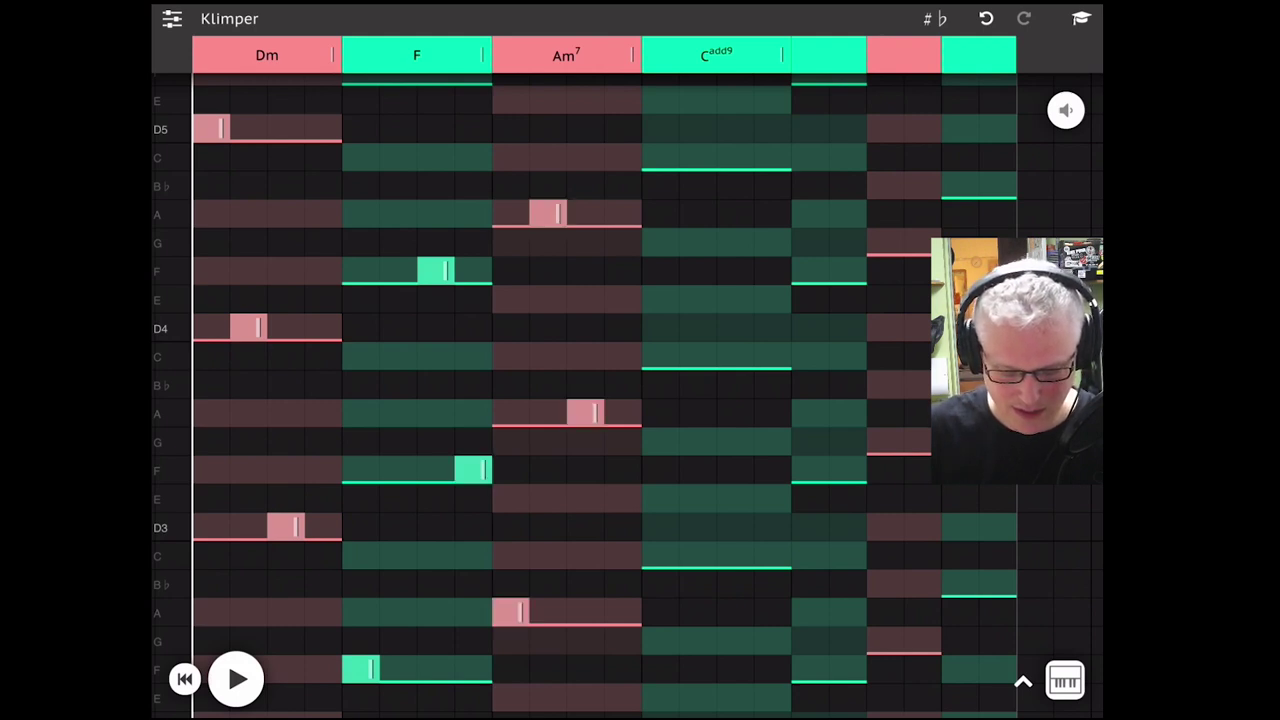
click(660, 555)
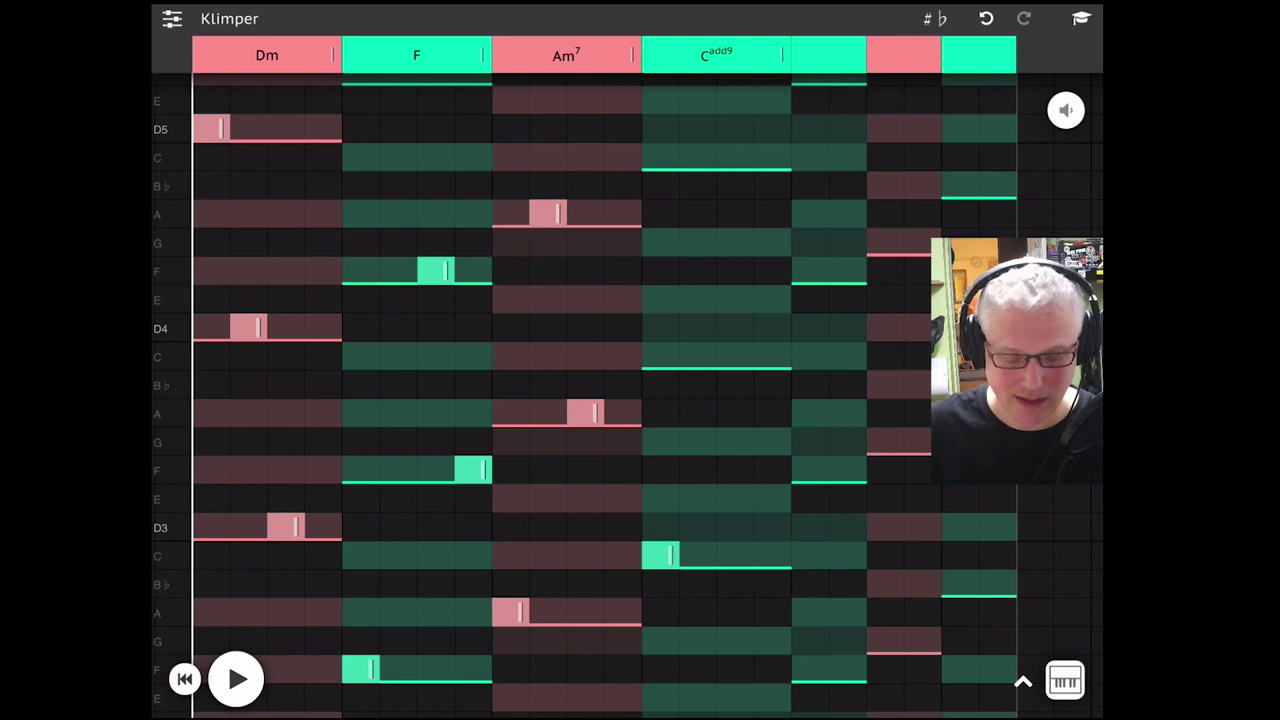
click(697, 156)
click(735, 355)
click(772, 555)
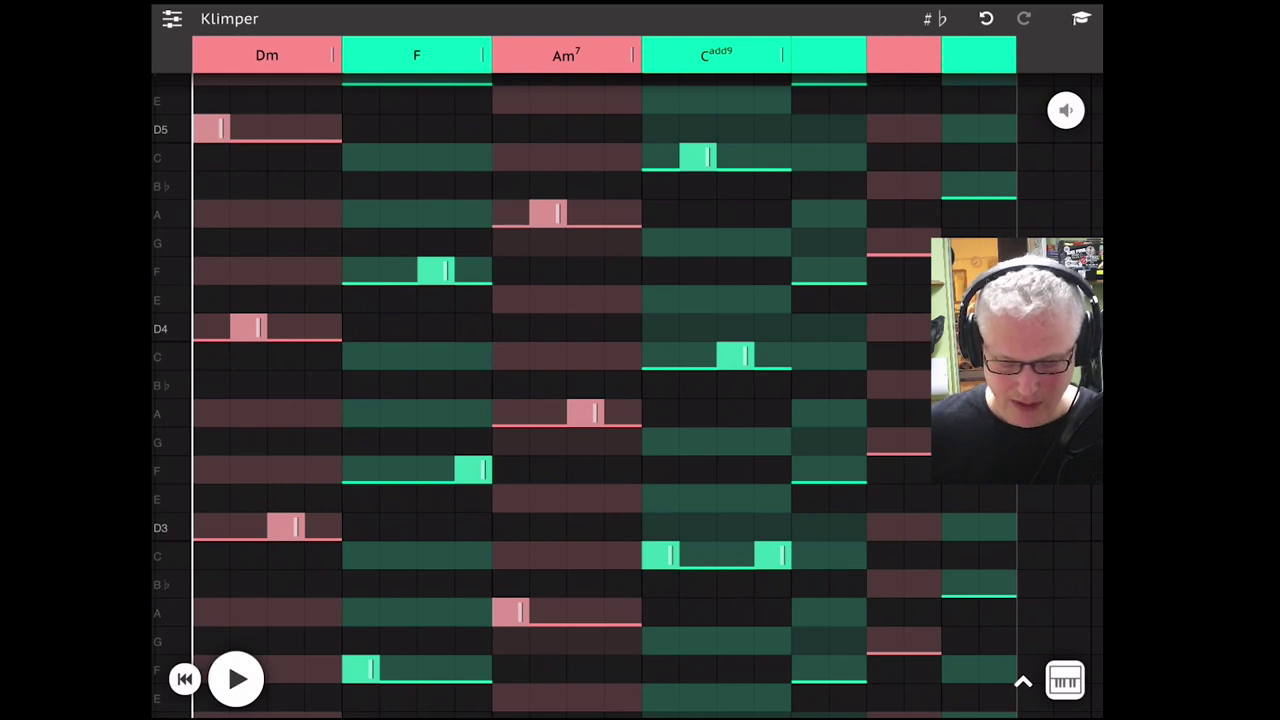
Add F3 across both cells of the fifth chord, G3 in the sixth chord's first cell and B♭4 in the last chord's second cell
click(810, 470)
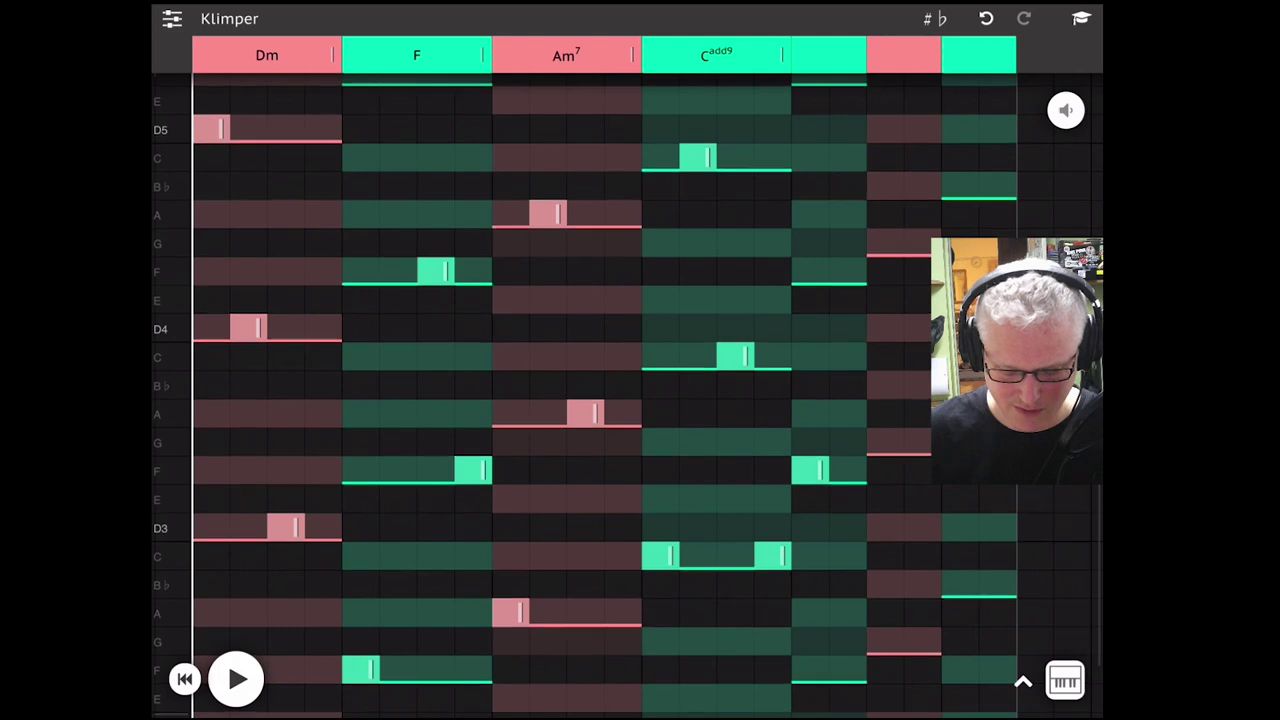
drag(821, 470, 859, 470)
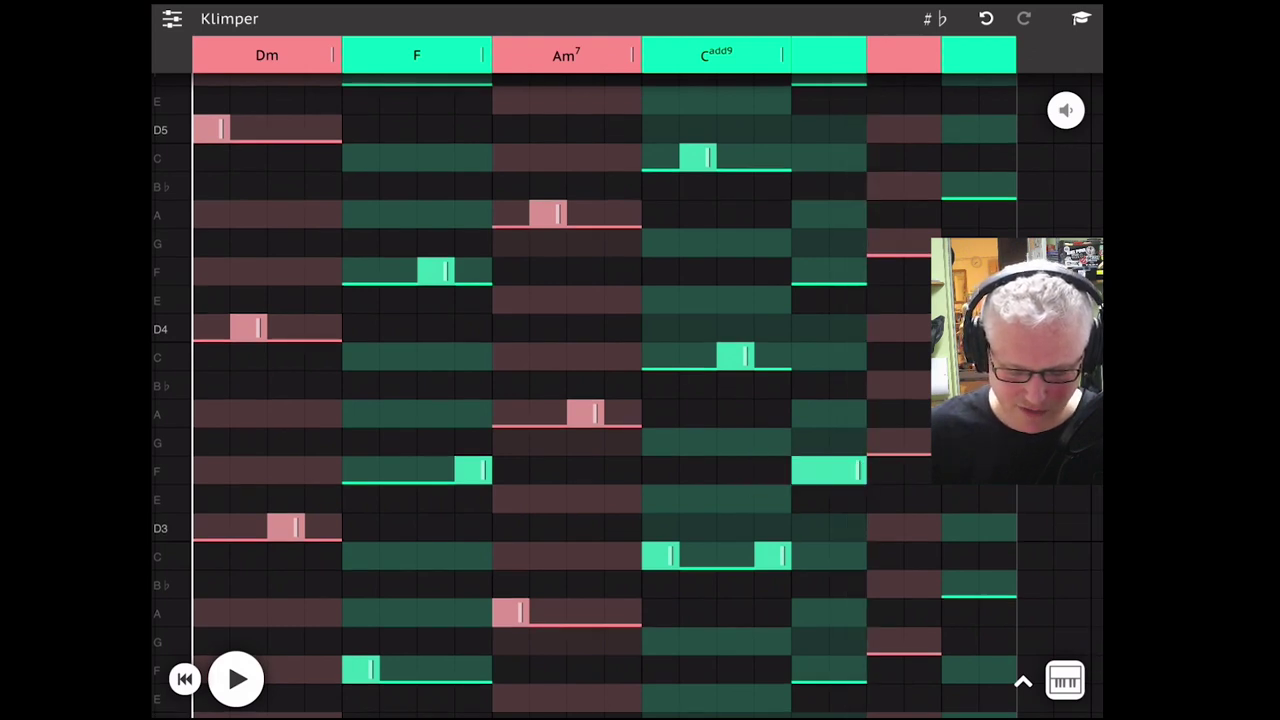
click(884, 441)
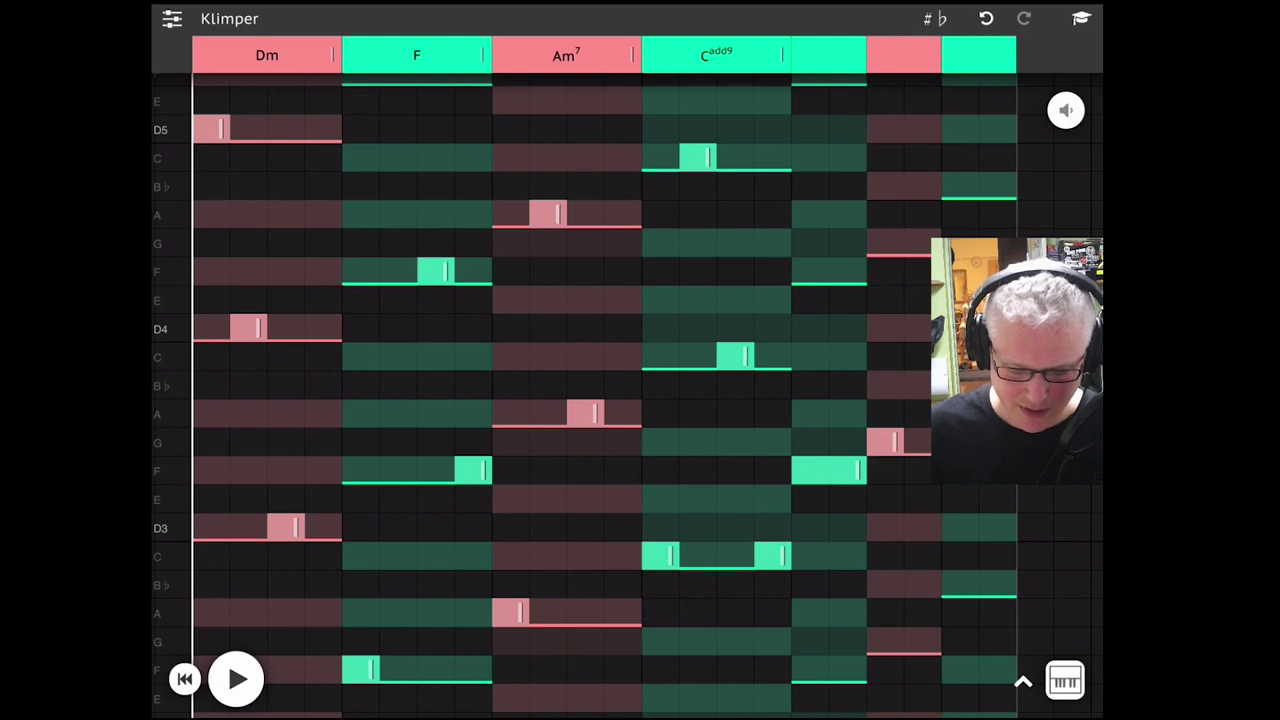
click(996, 185)
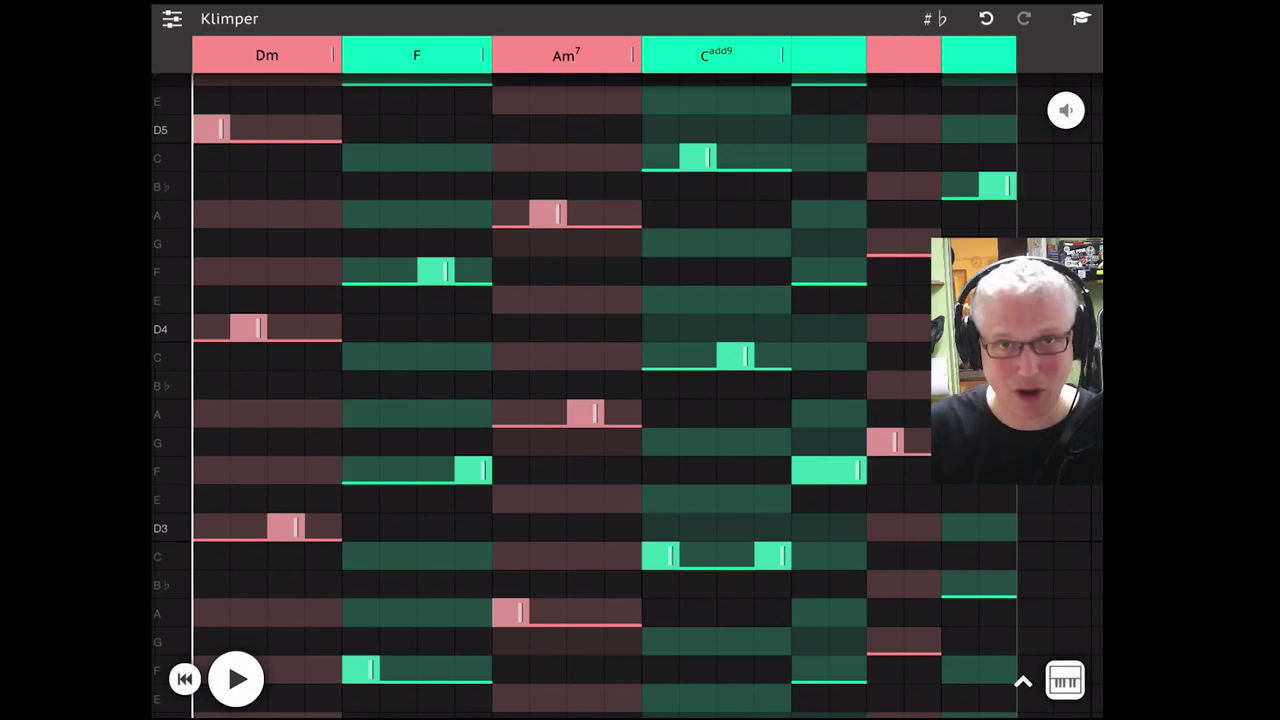
Play back the pluck part and replace the F2 in the first cell of the F chord with F3
click(236, 679)
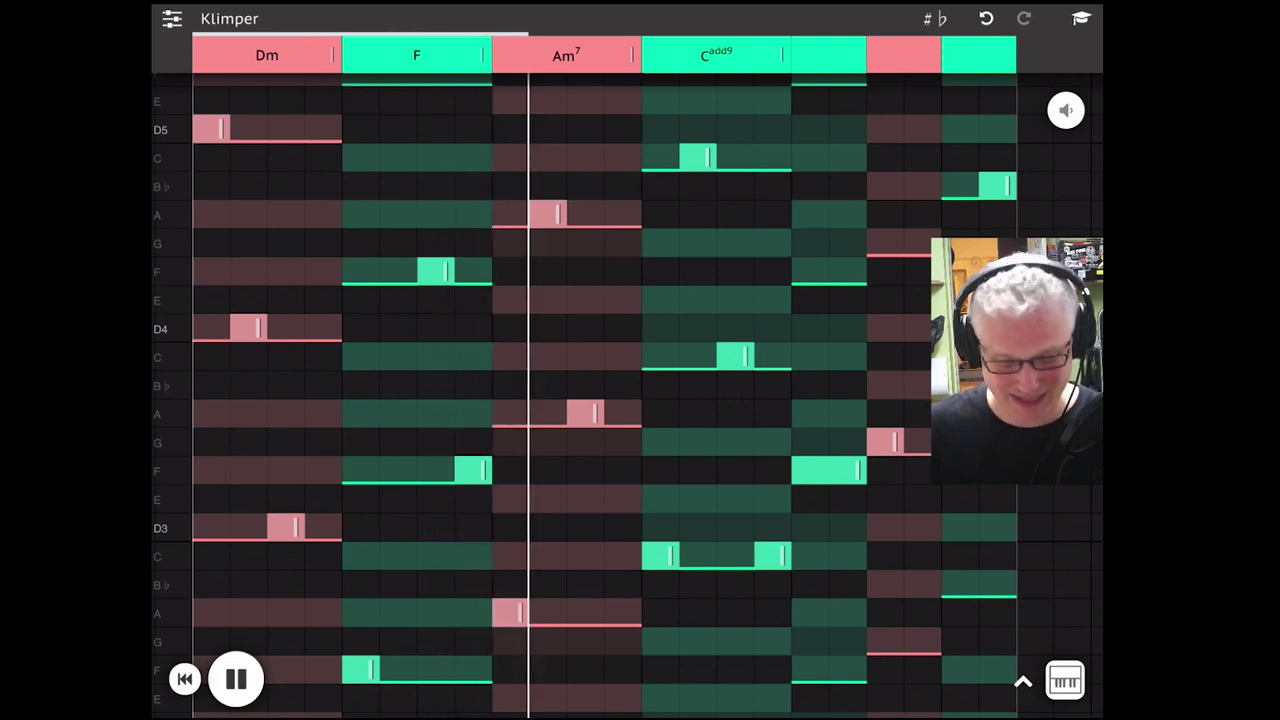
click(236, 679)
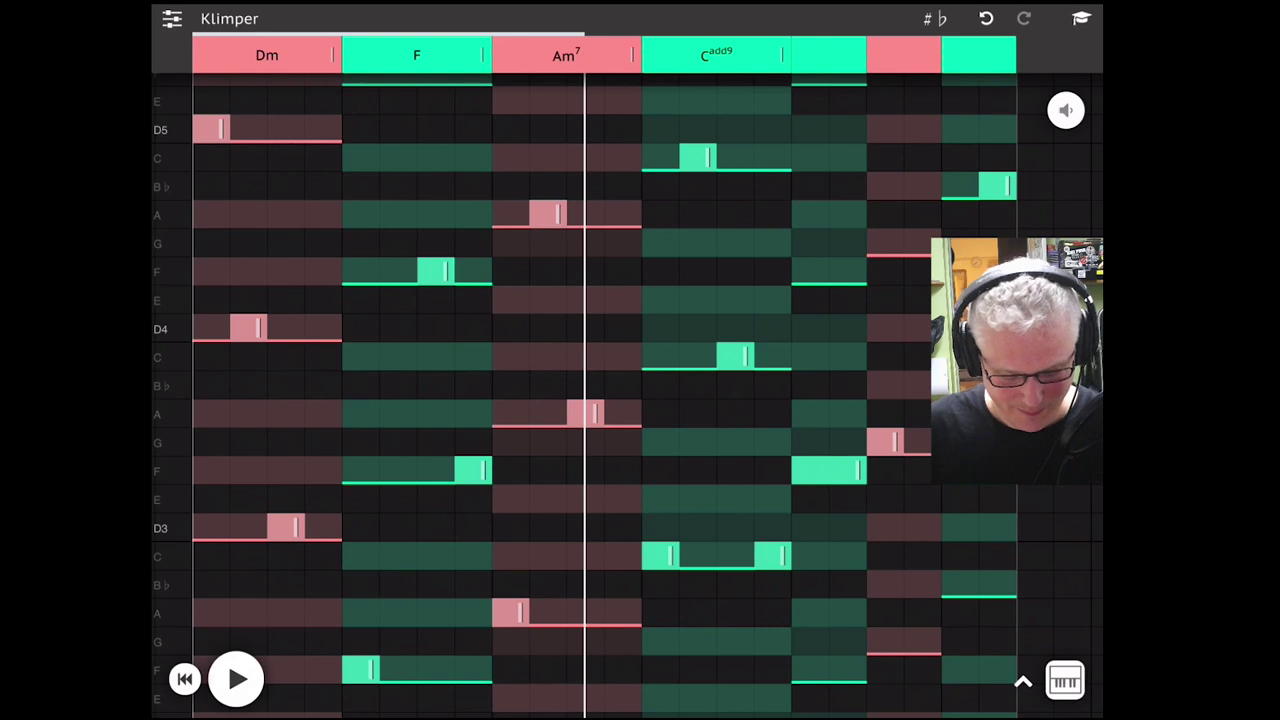
click(369, 670)
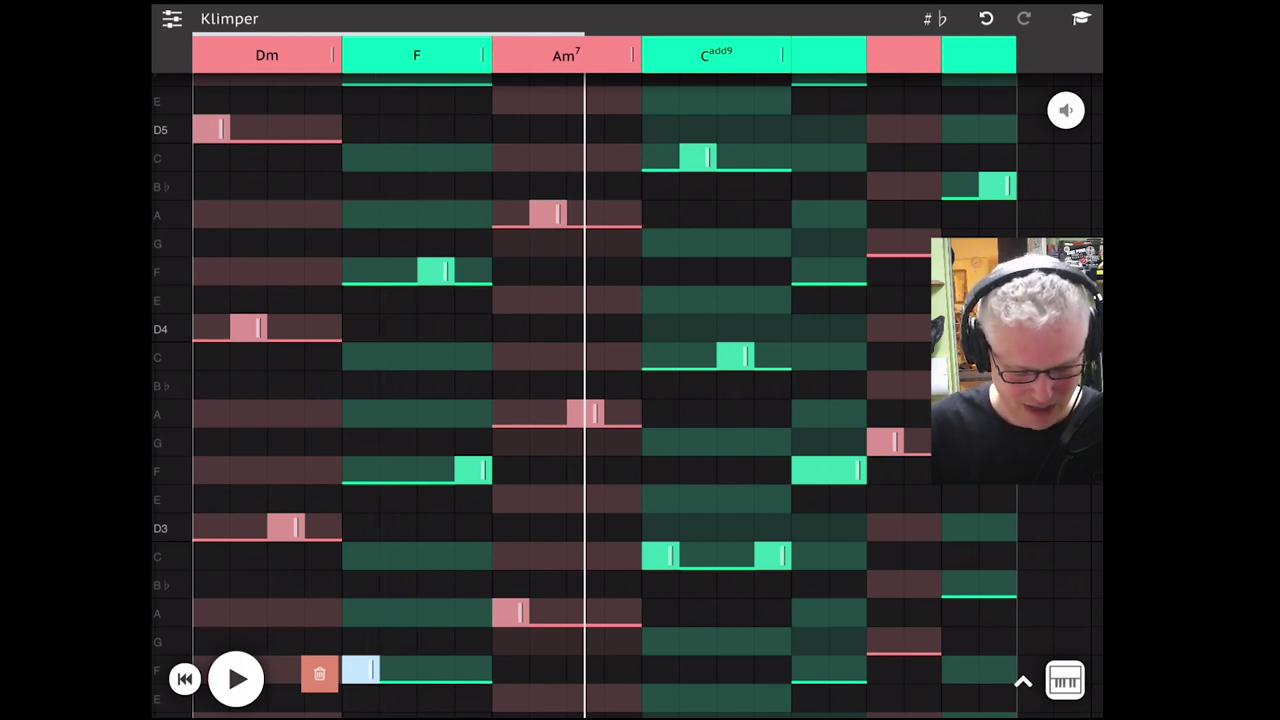
click(360, 670)
click(360, 670)
click(321, 674)
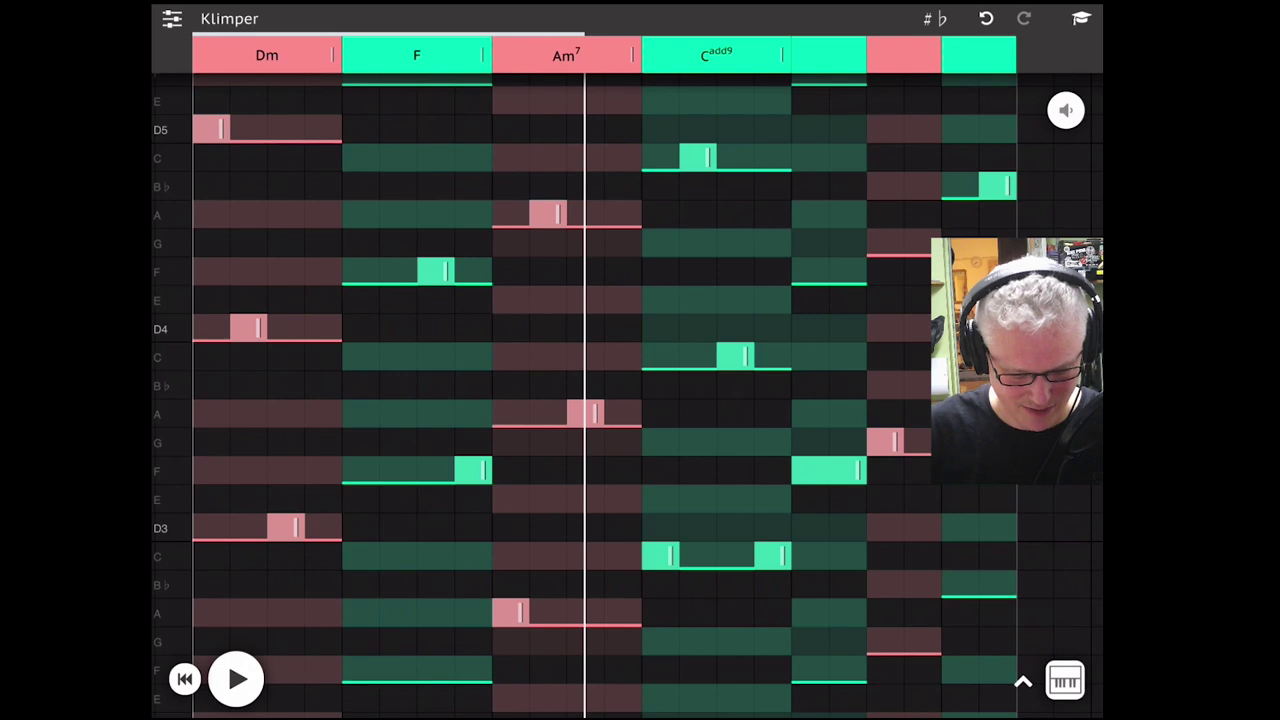
click(360, 470)
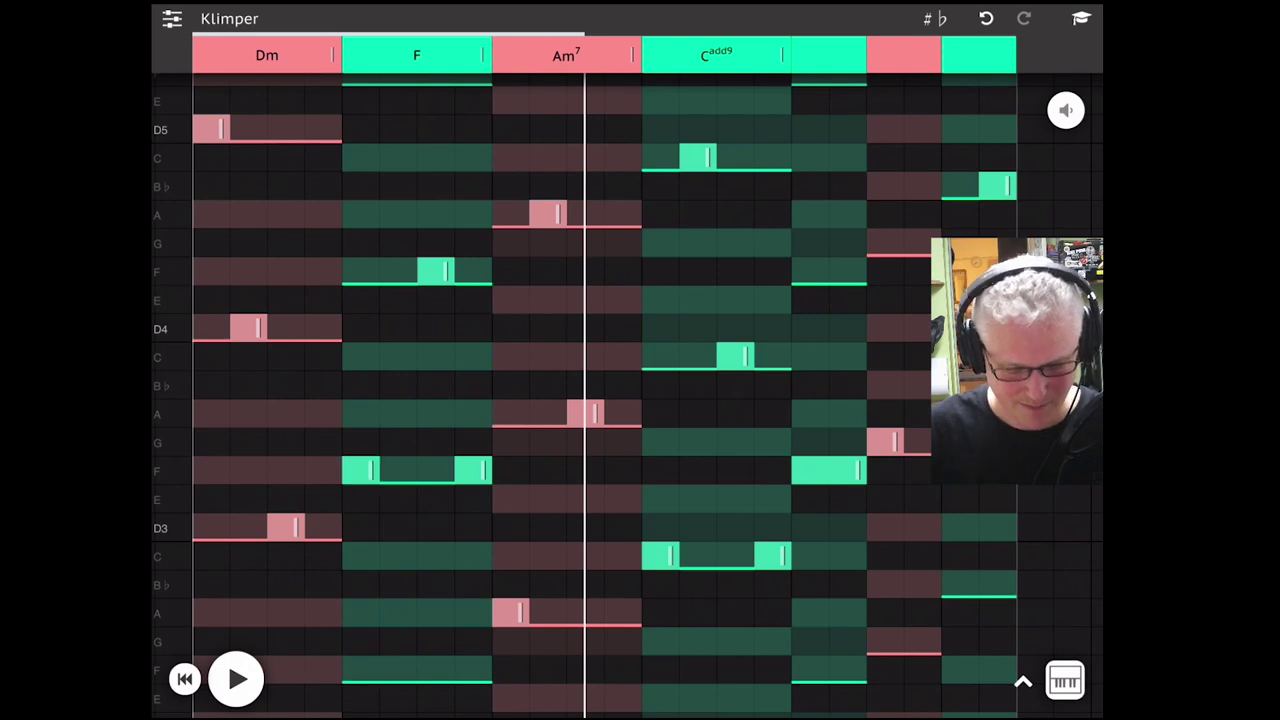
Play the revised pluck part from the beginning and pause the playback
click(185, 679)
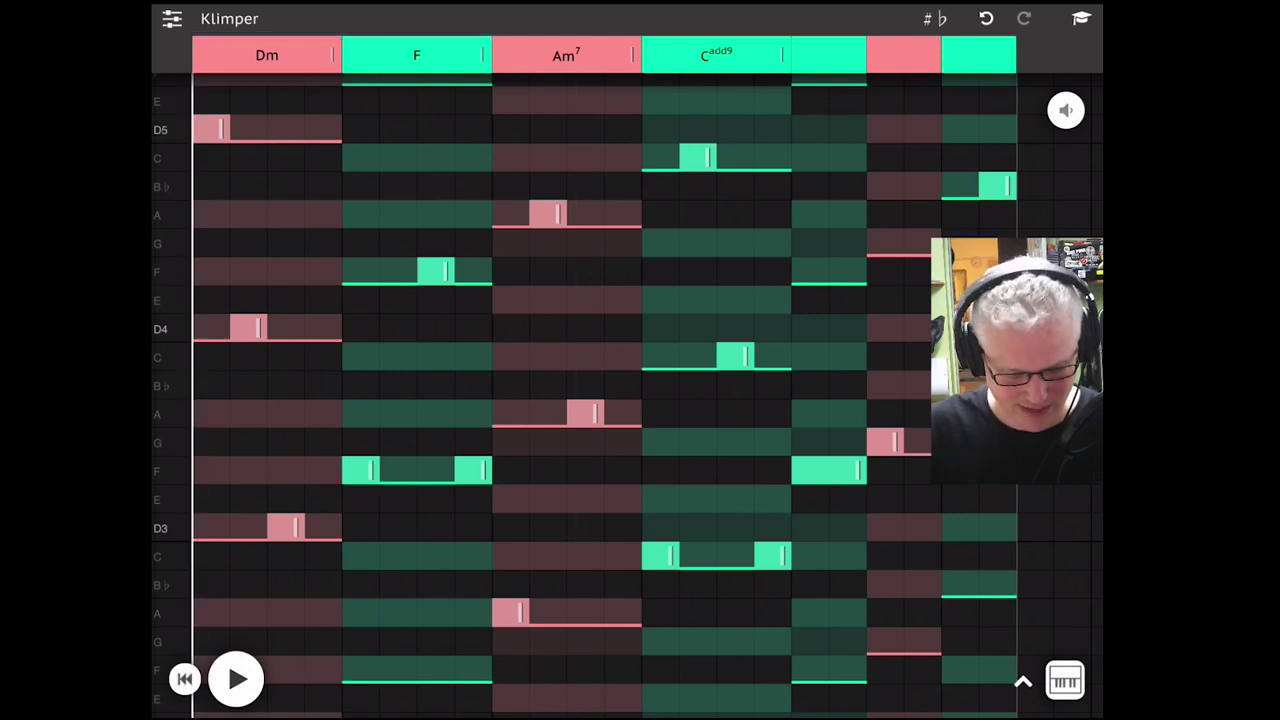
click(236, 679)
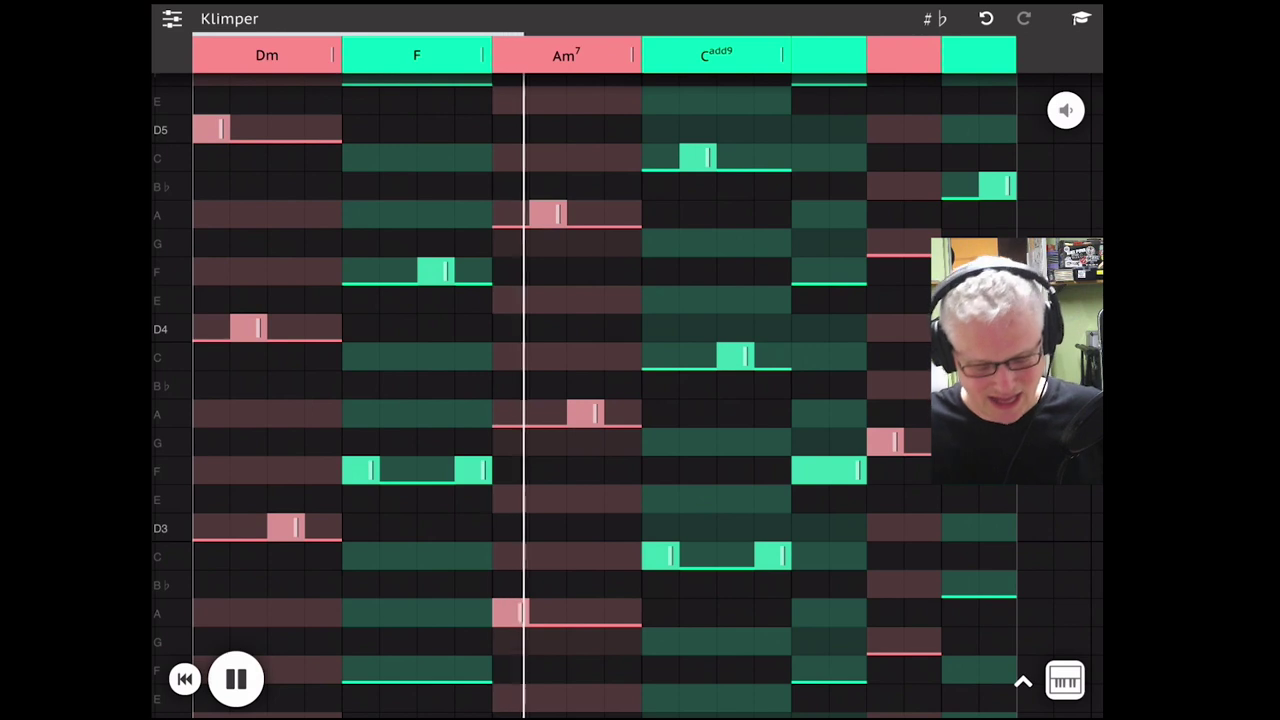
click(236, 679)
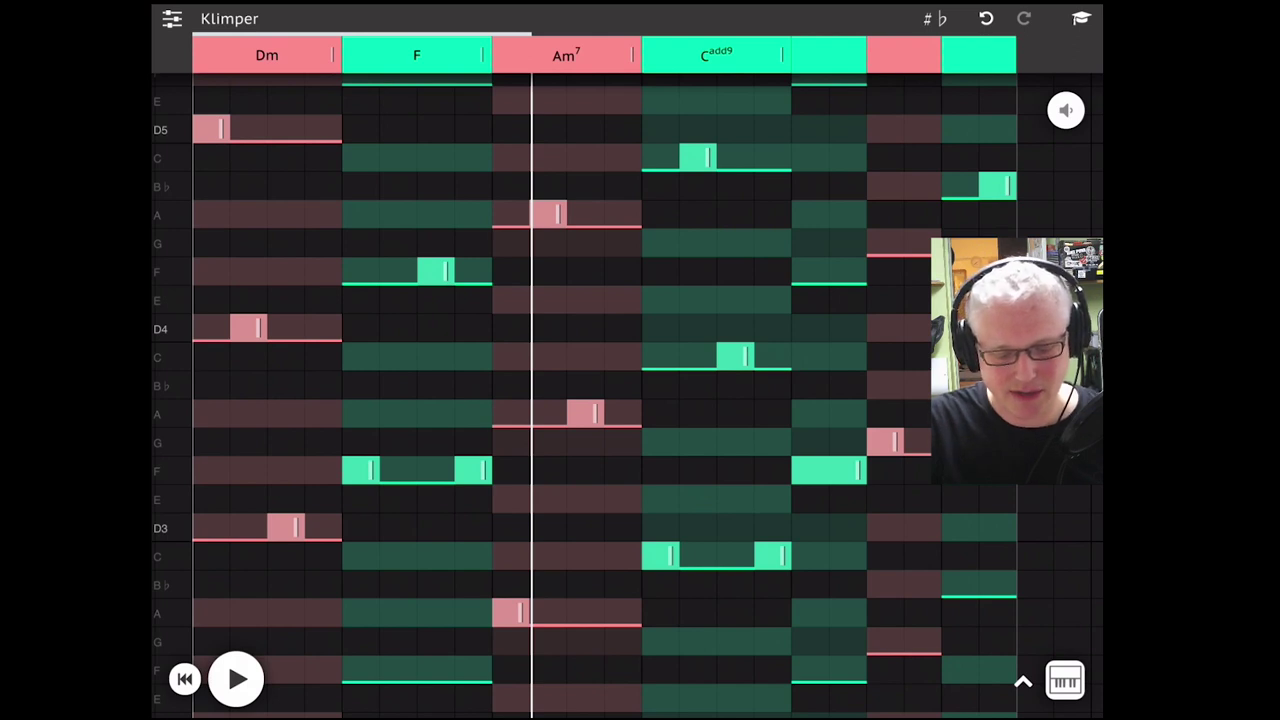
Export the song as a MIDI file into a new e-mail message
click(172, 19)
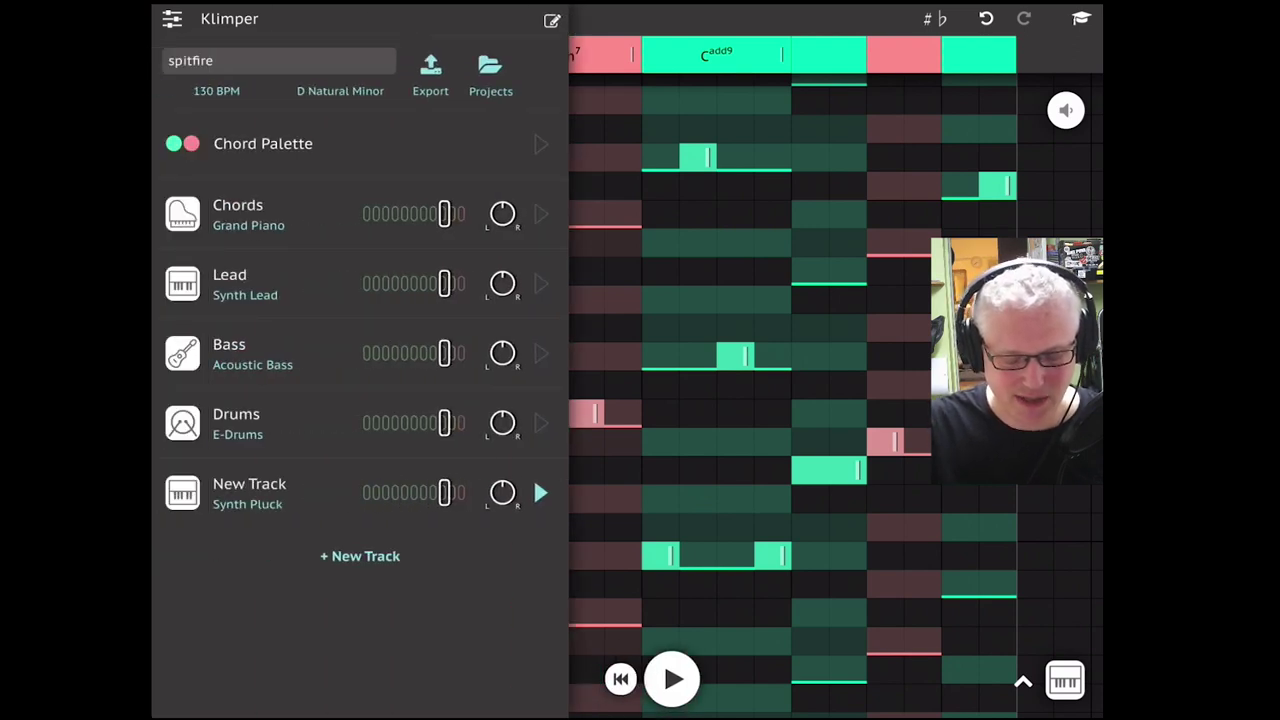
click(430, 72)
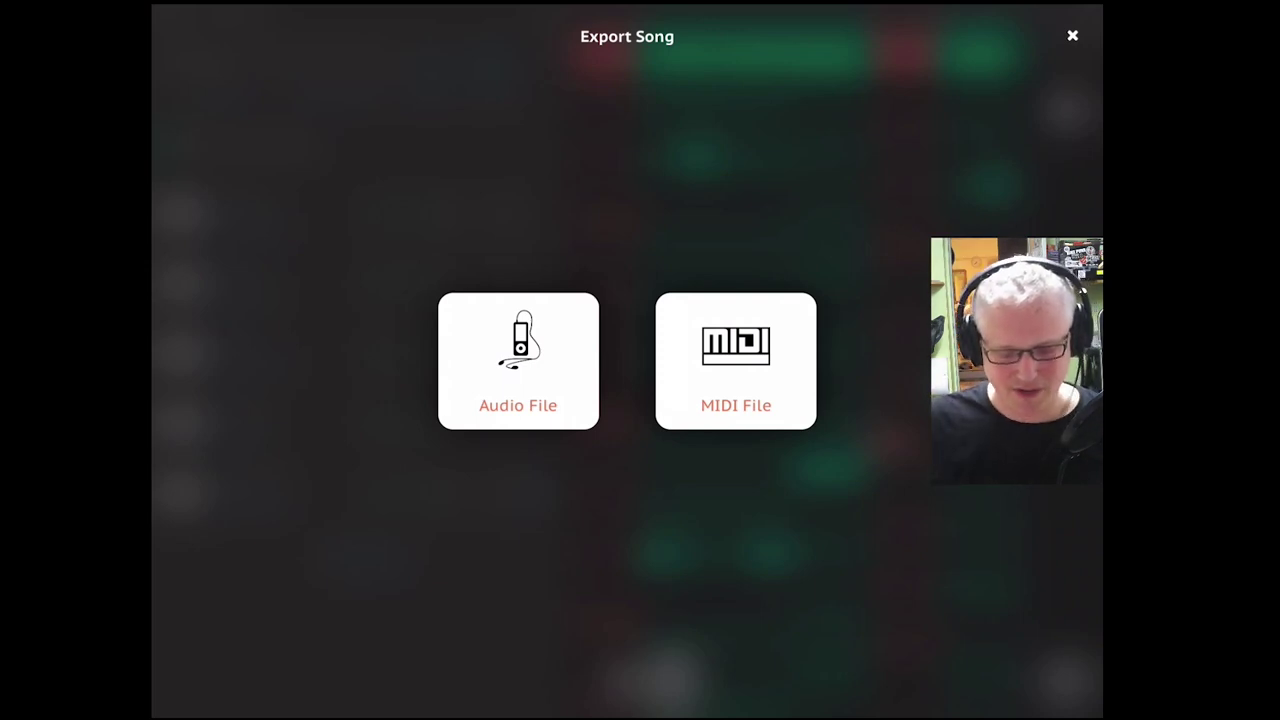
click(736, 360)
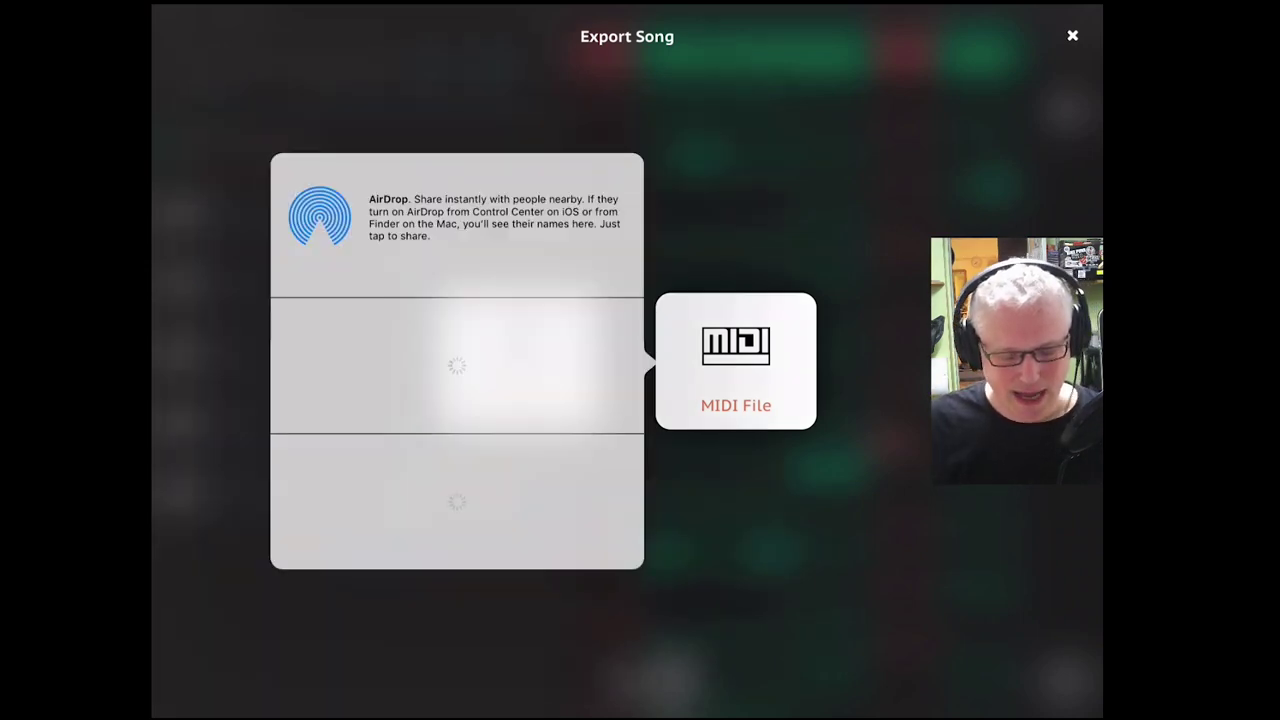
click(740, 560)
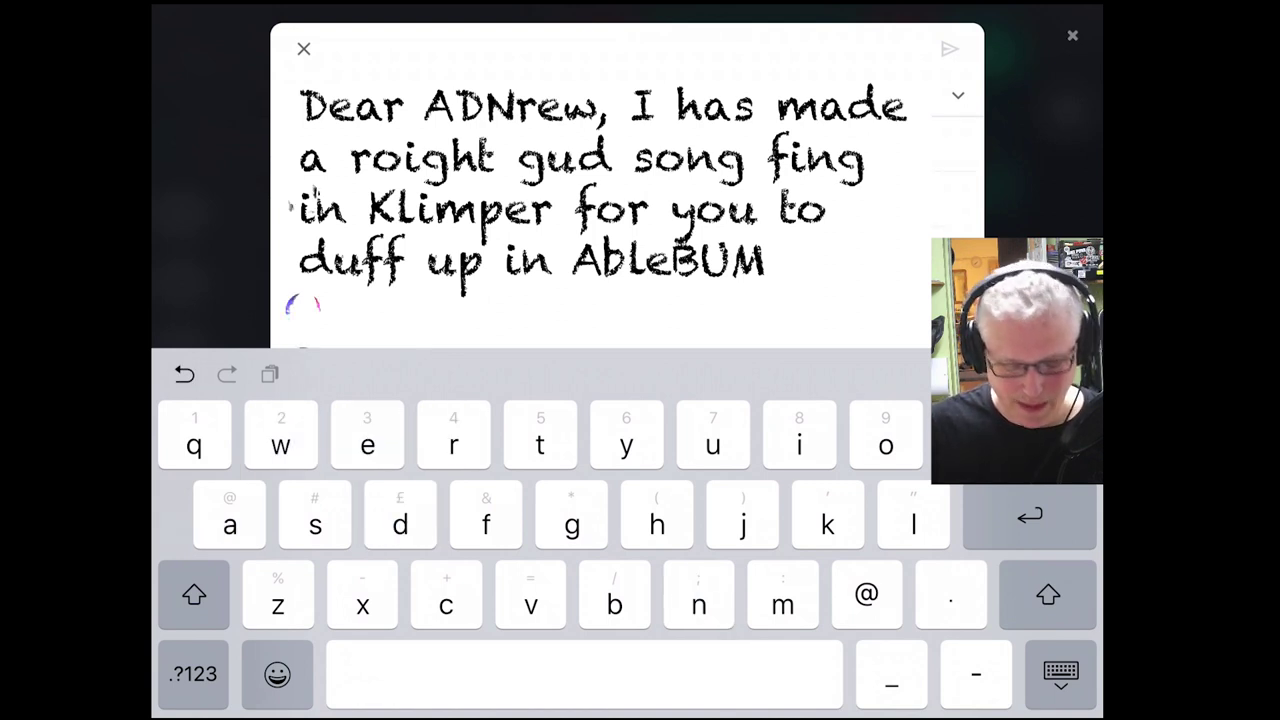
Fill in the recipient's e-mail address, enter "Spitfire" as the message subject and send the MIDI file
click(867, 595)
click(783, 595)
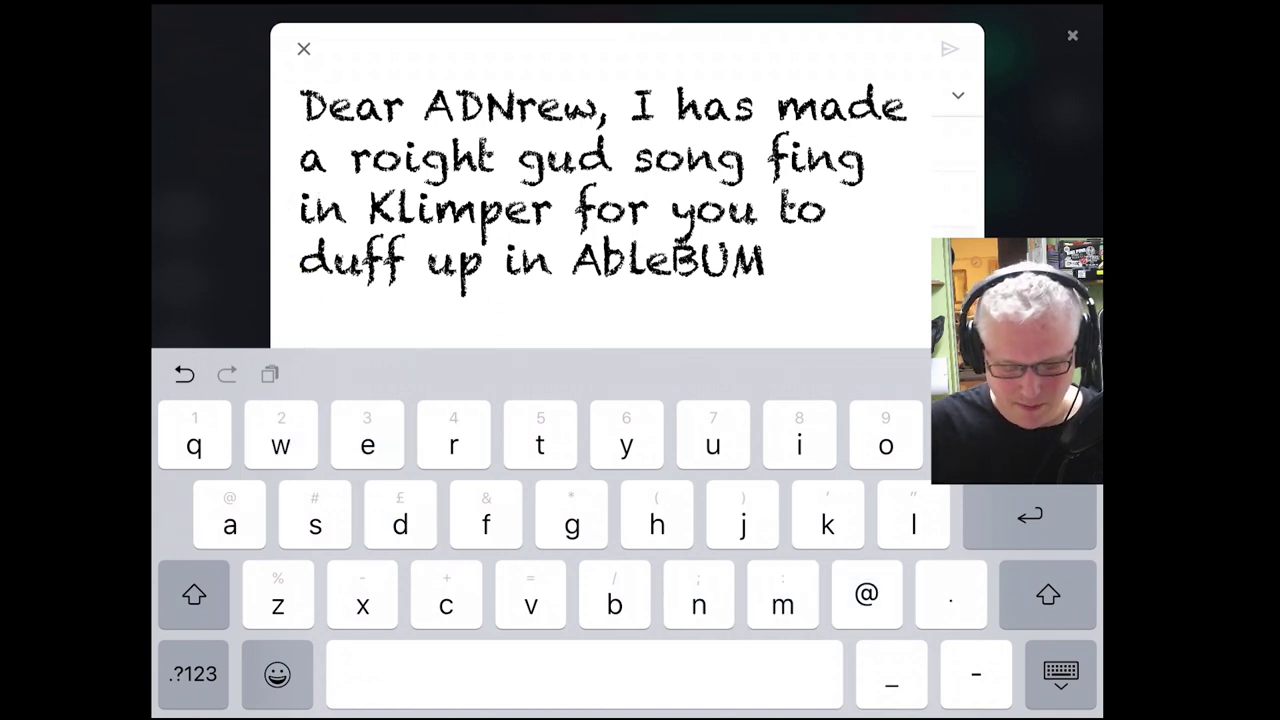
click(627, 198)
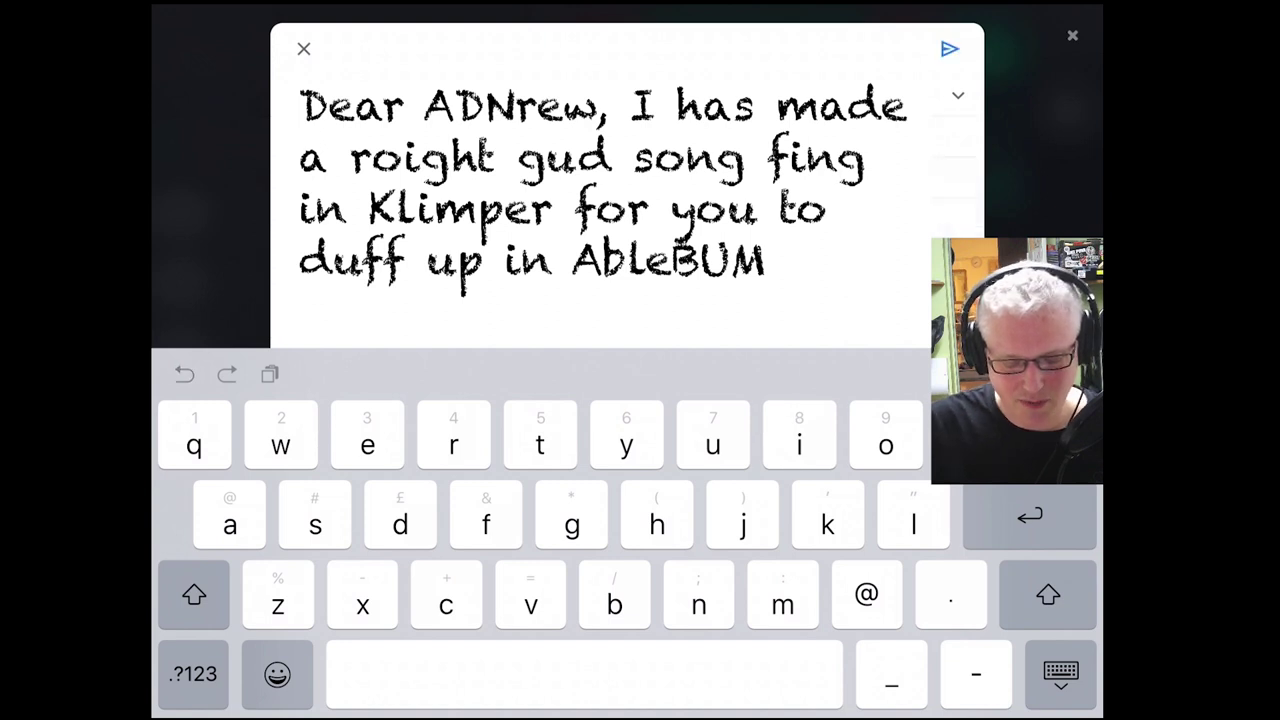
click(600, 177)
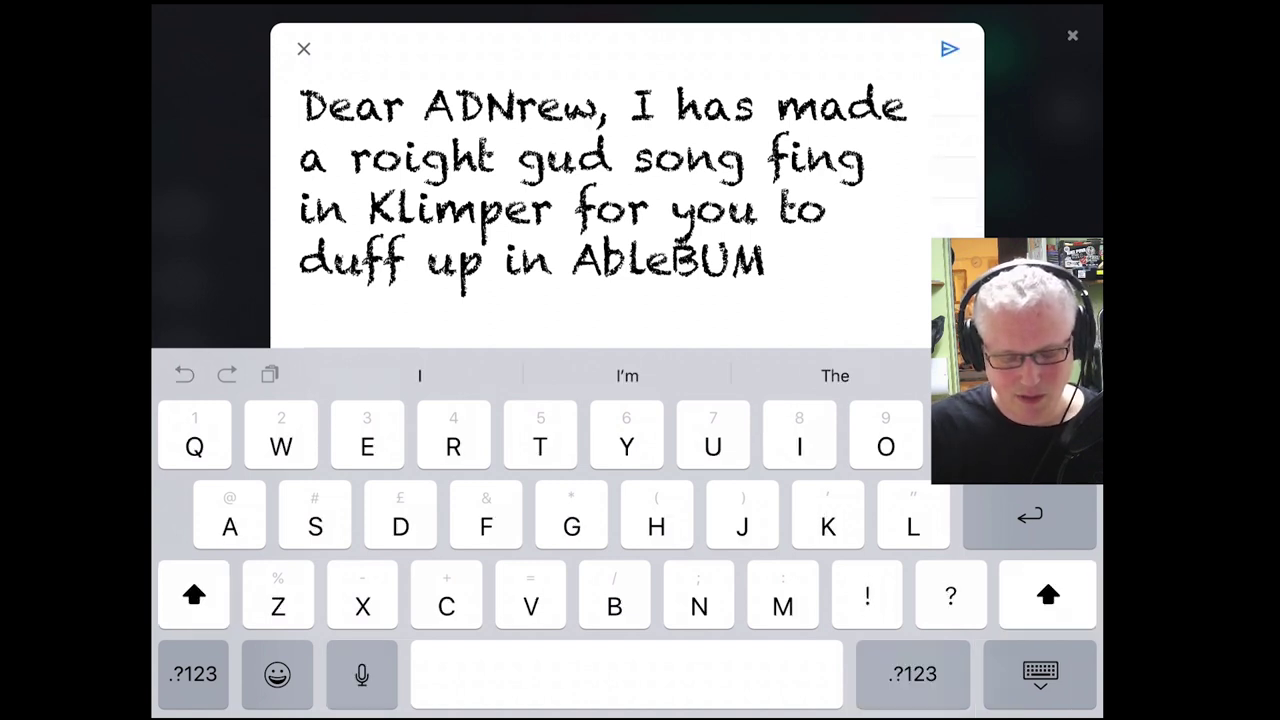
text(Spitf)
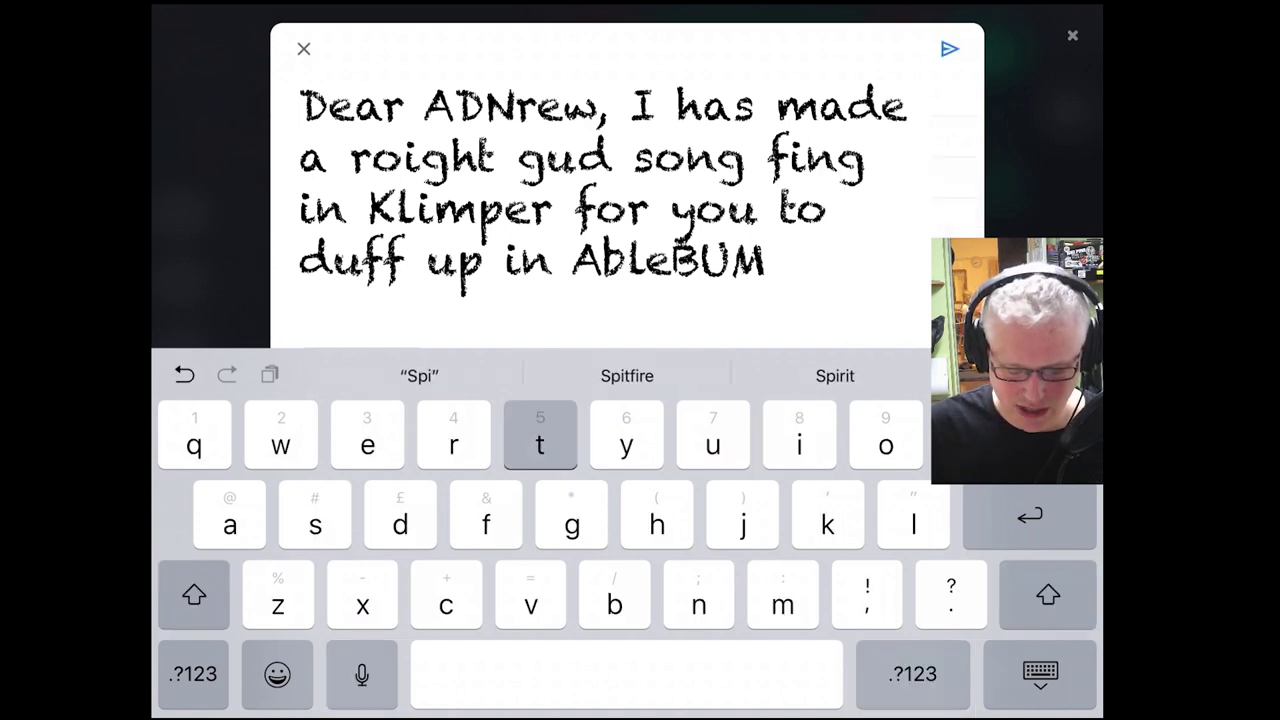
text(ire)
click(949, 49)
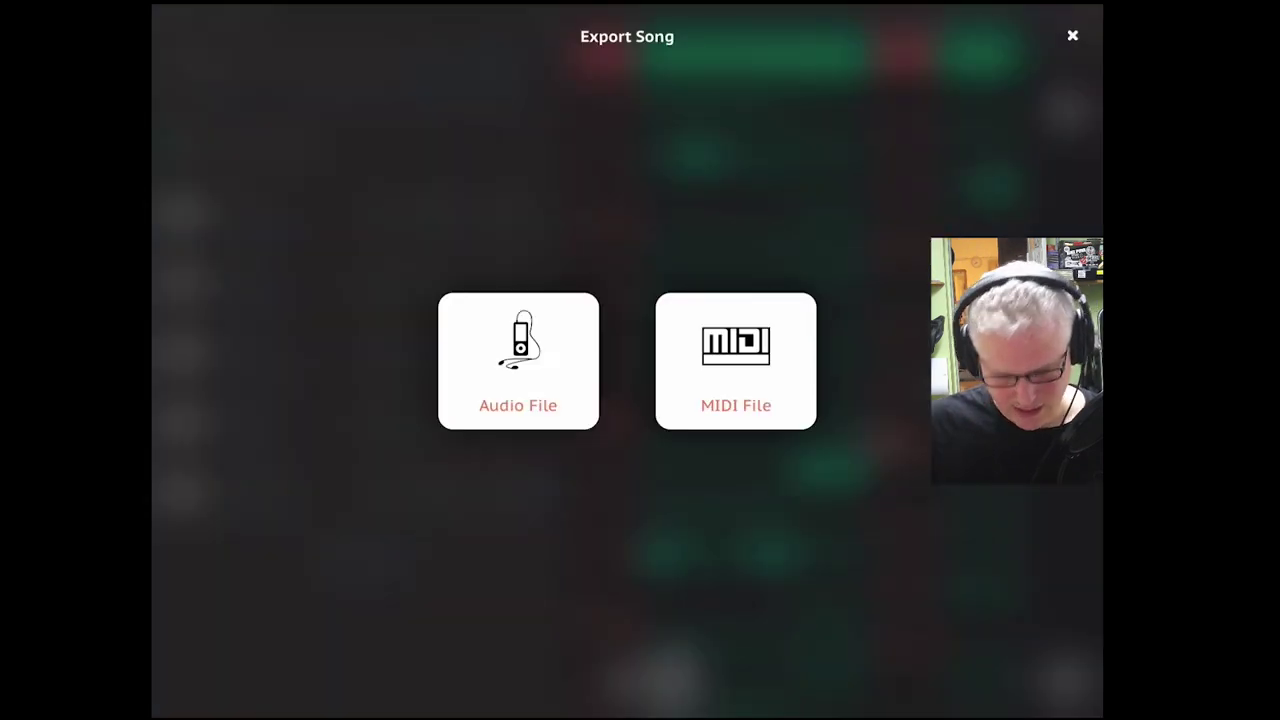
Close the song export and switch to the open Ableton Live project
click(1073, 36)
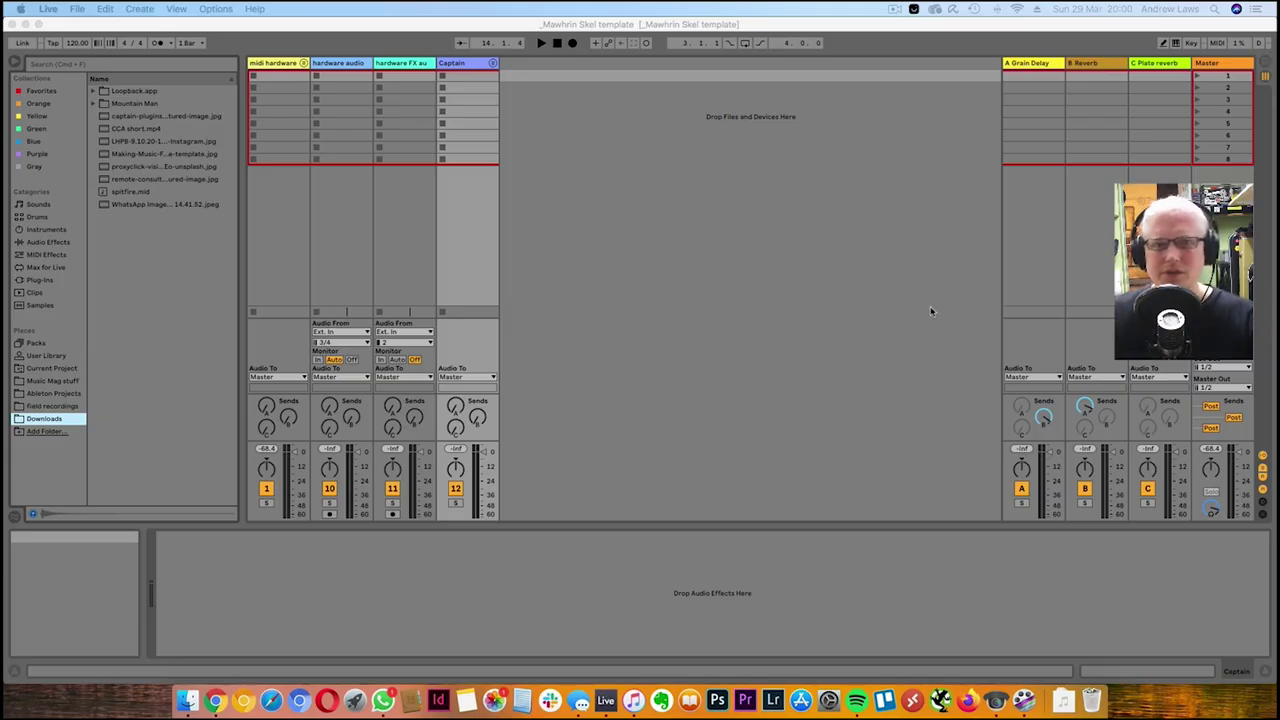
click(871, 25)
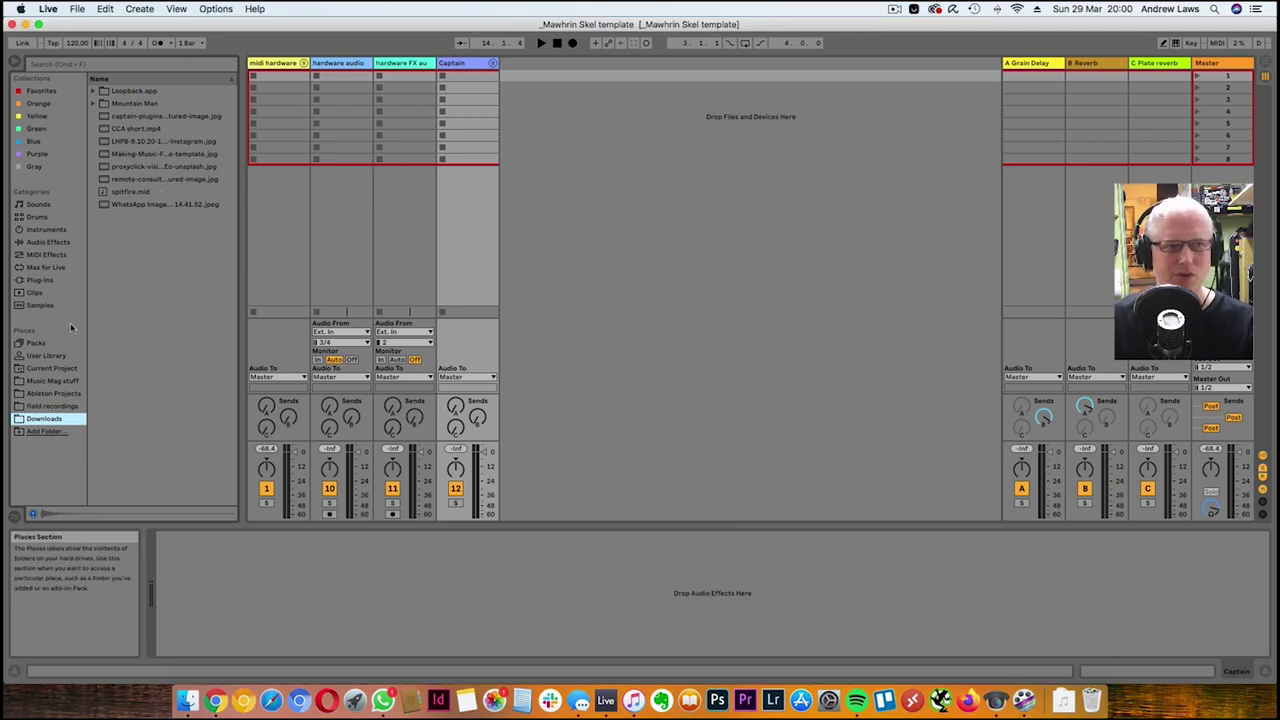
Find and select spitfire.mid in the browser's Downloads folder
click(40, 305)
click(160, 256)
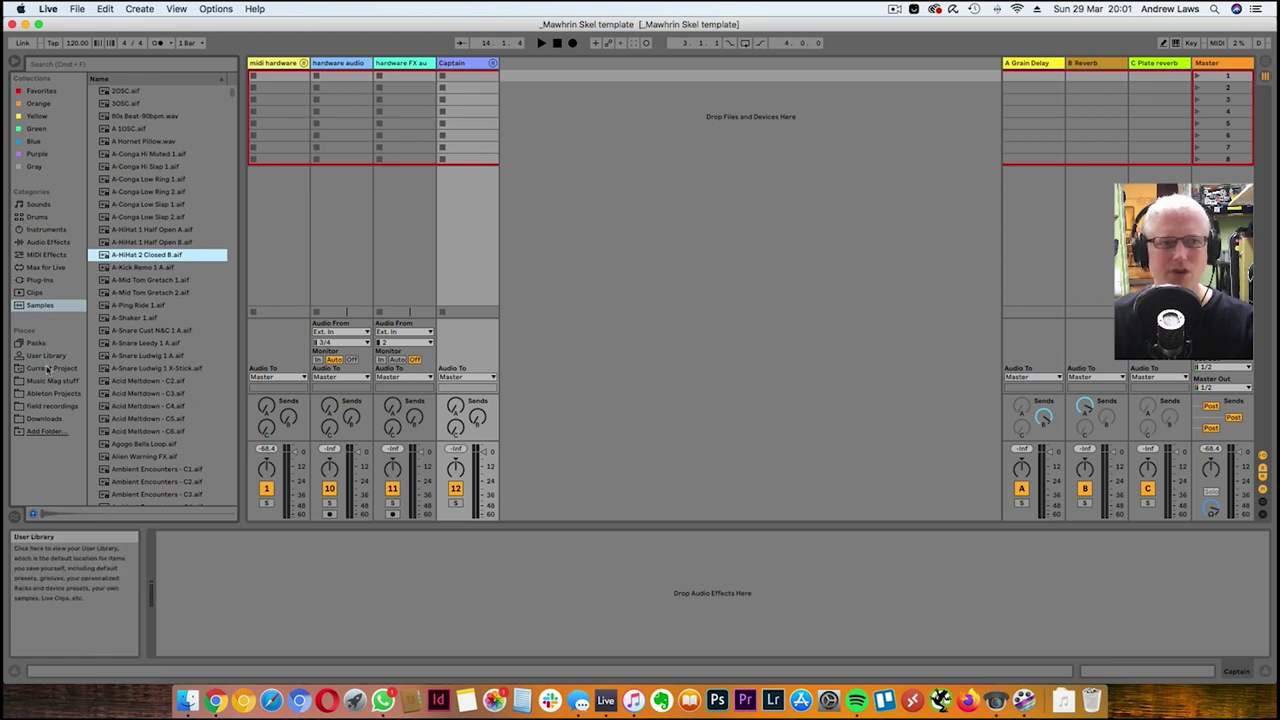
click(44, 420)
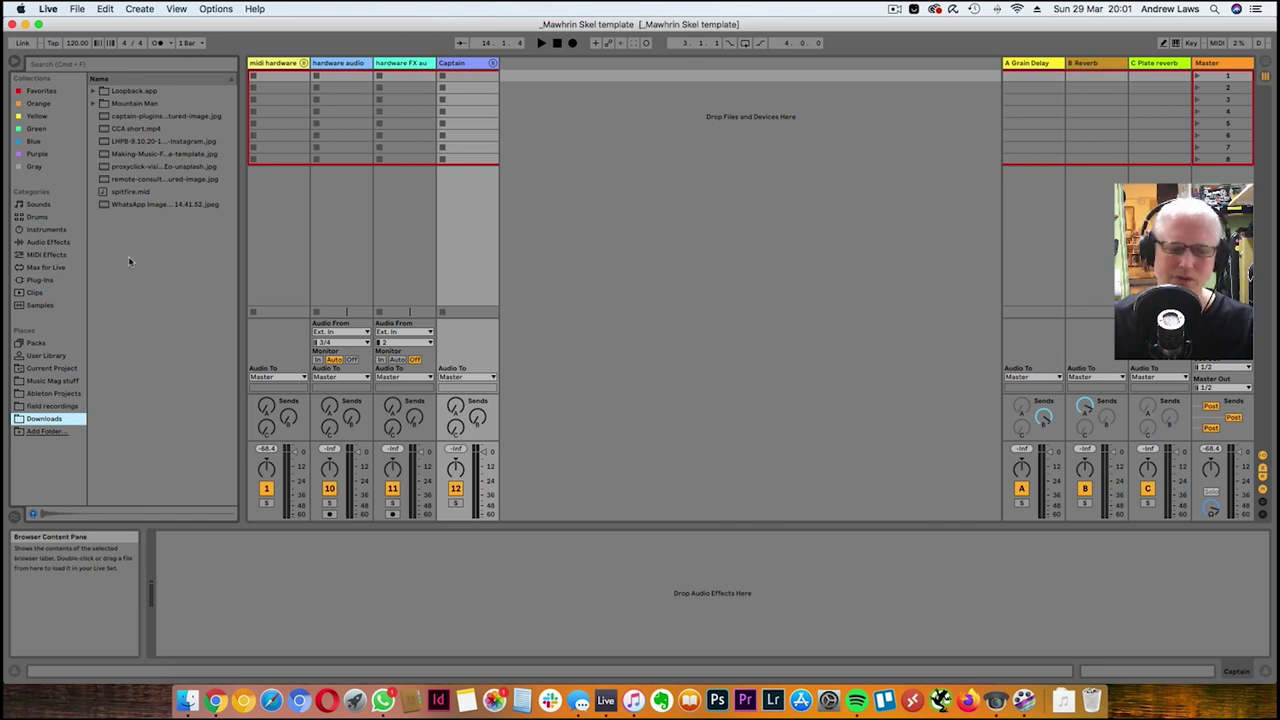
click(151, 196)
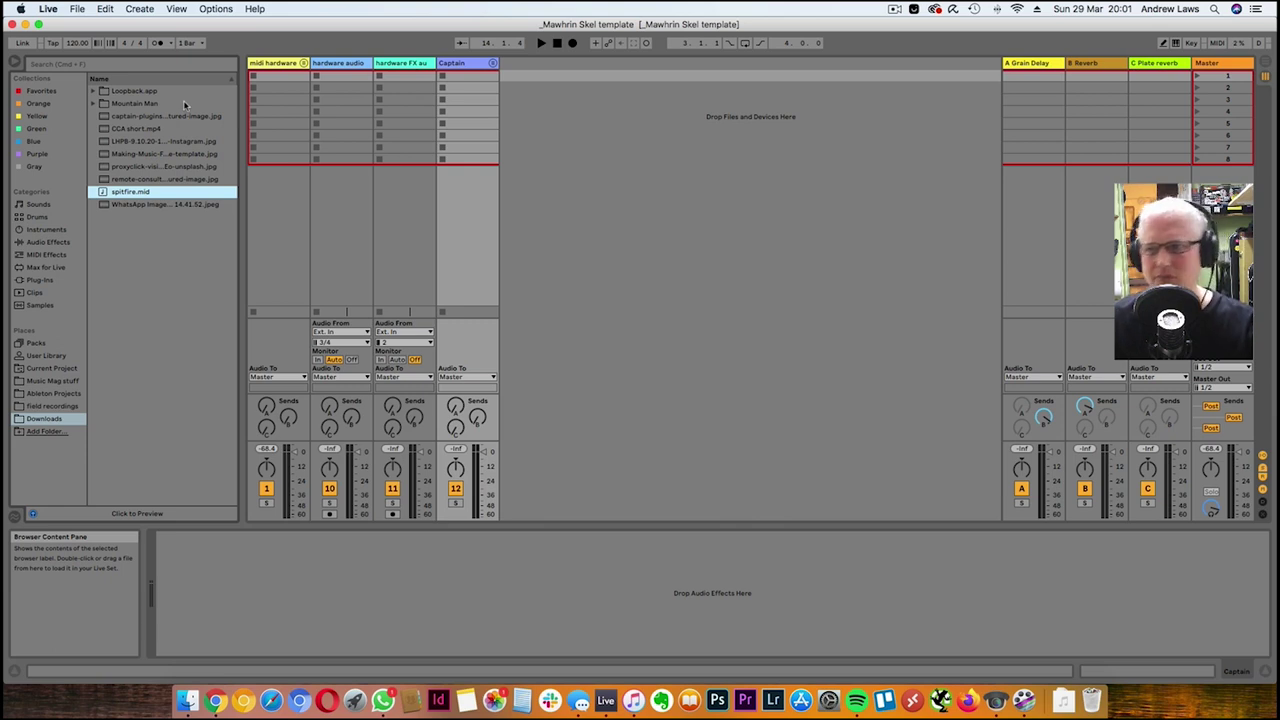
click(20, 8)
click(44, 46)
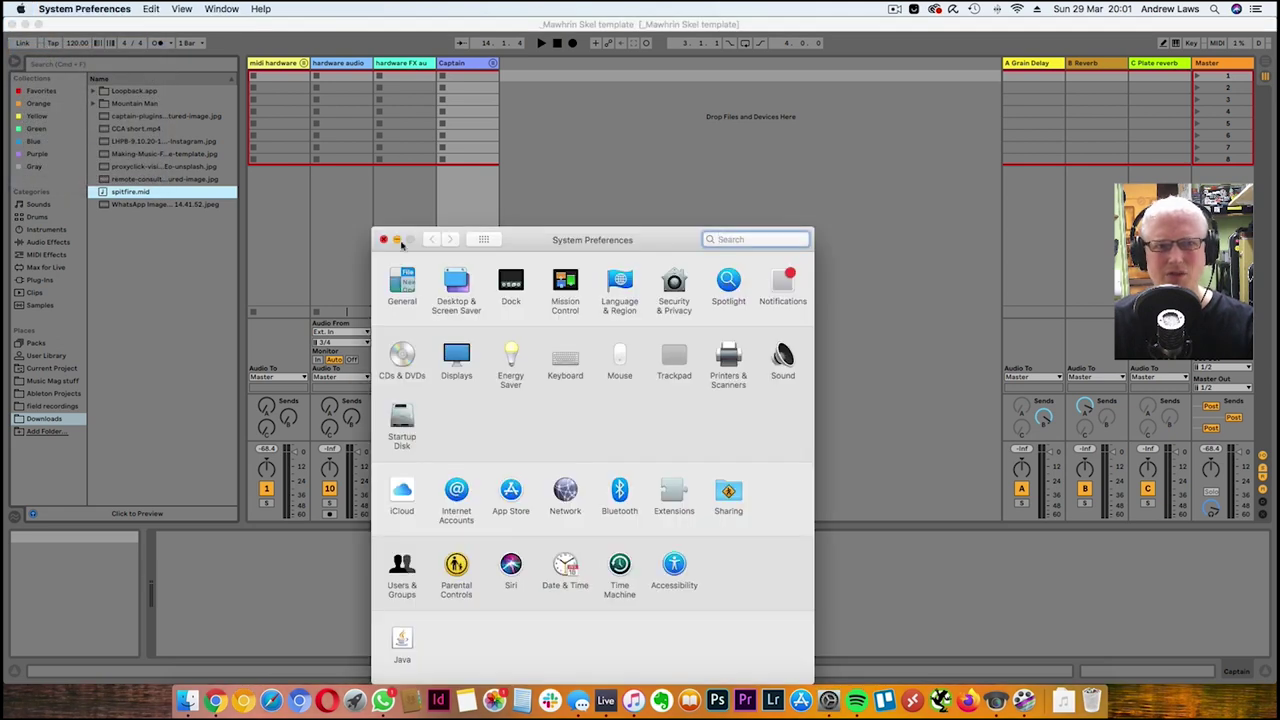
click(383, 240)
View the Mac's system information, covering the overview, memory, displays and storage, and close it
click(47, 8)
mouse_move(21, 9)
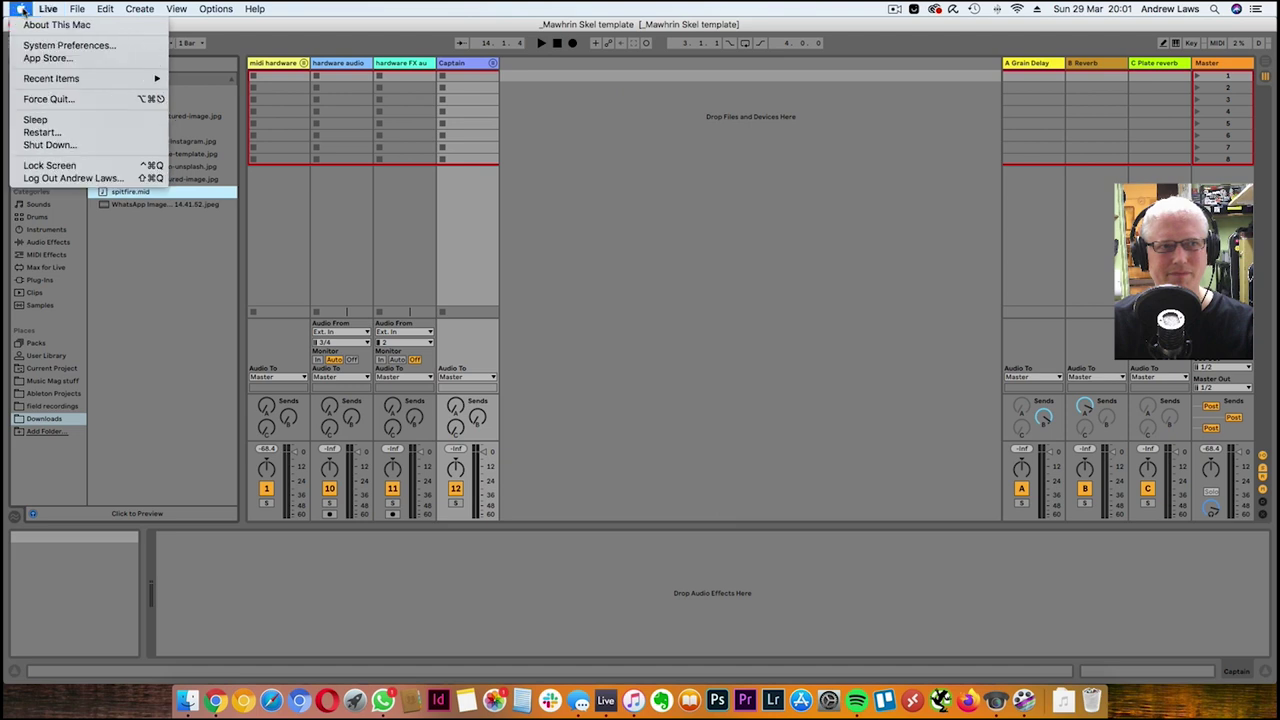
click(46, 26)
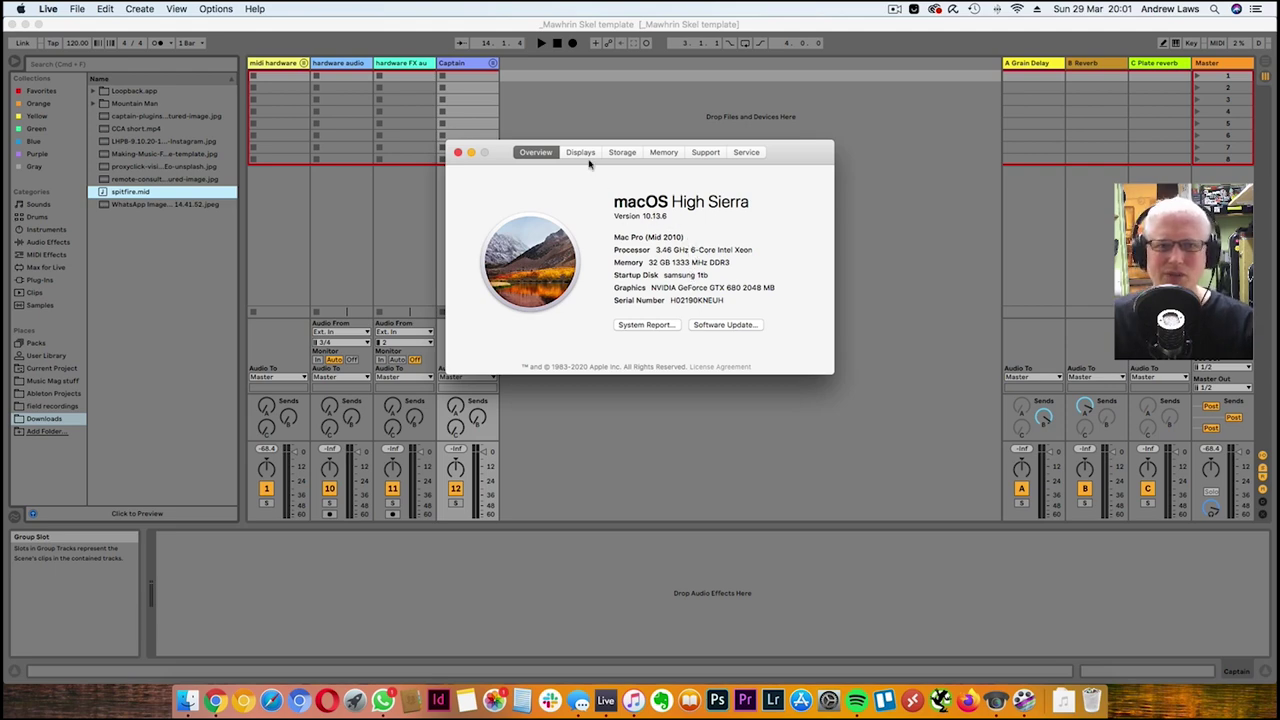
click(664, 153)
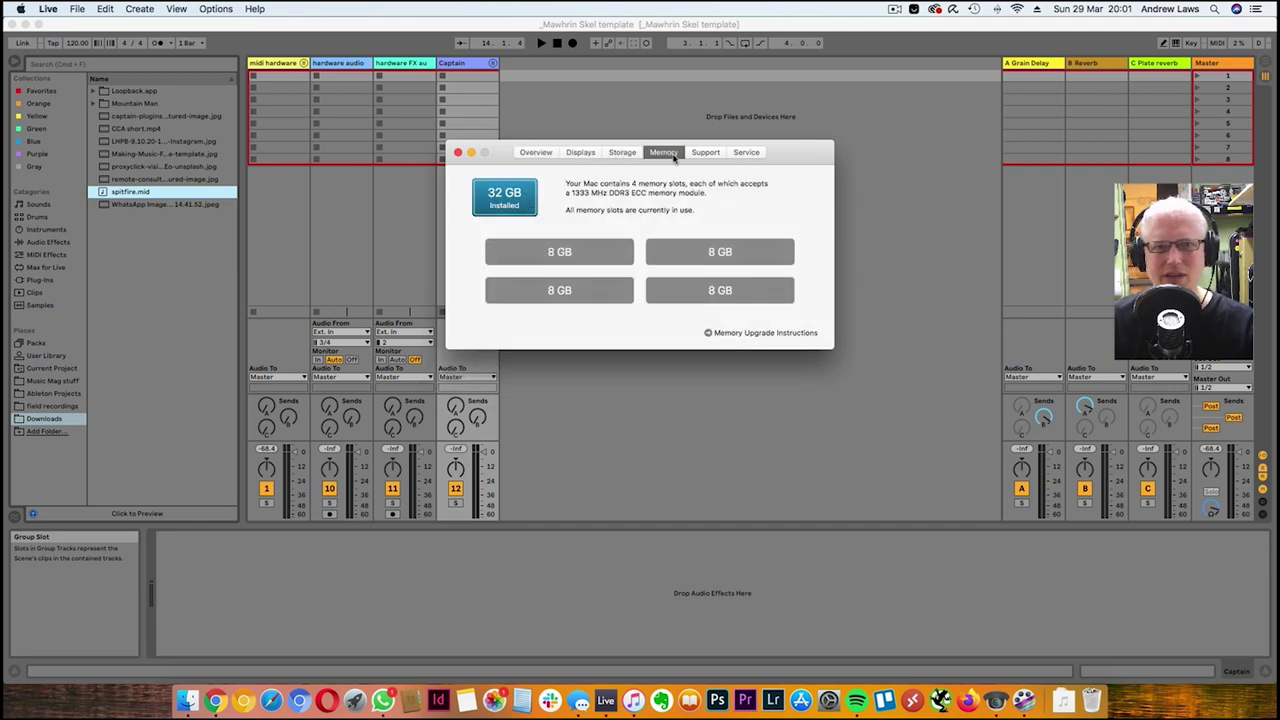
click(592, 155)
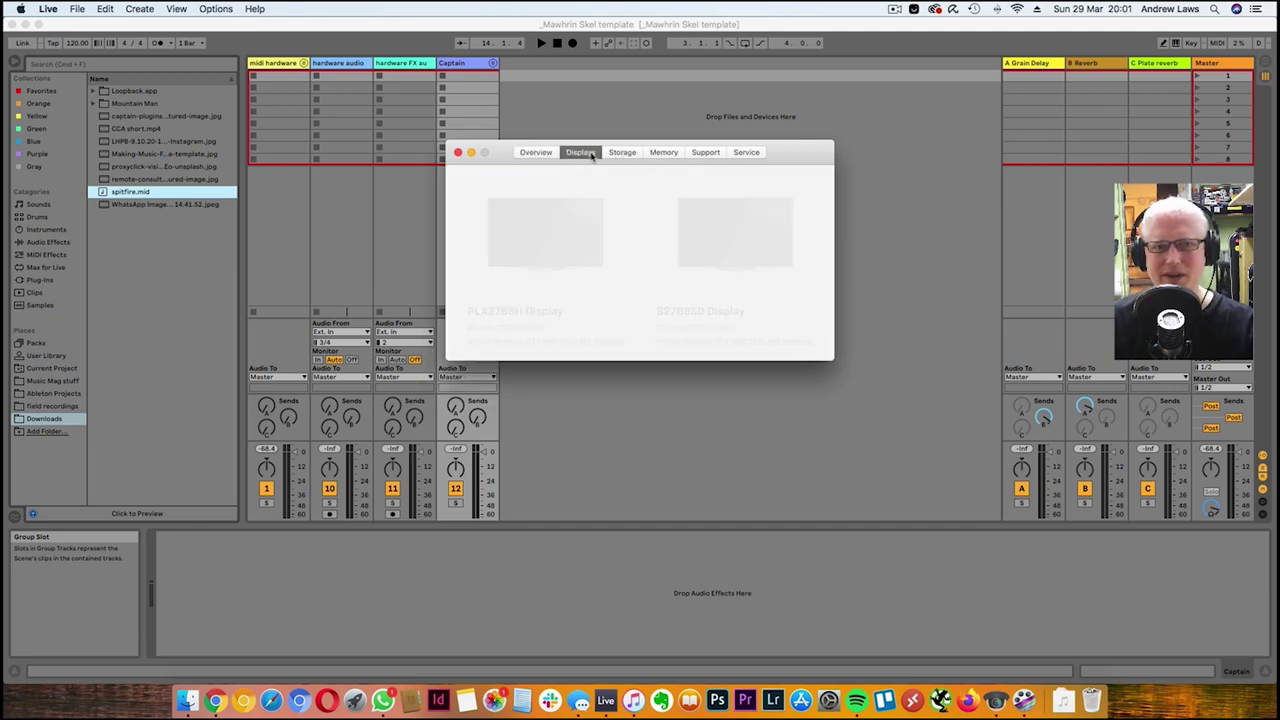
click(622, 153)
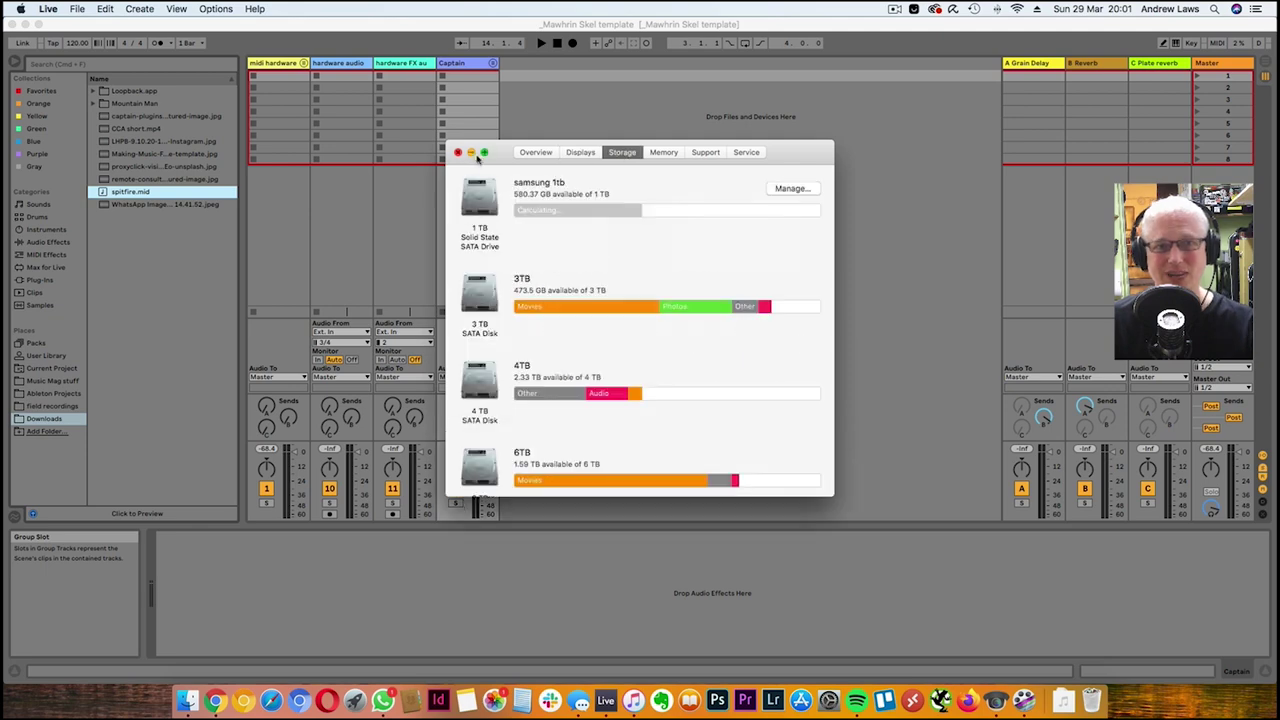
click(458, 153)
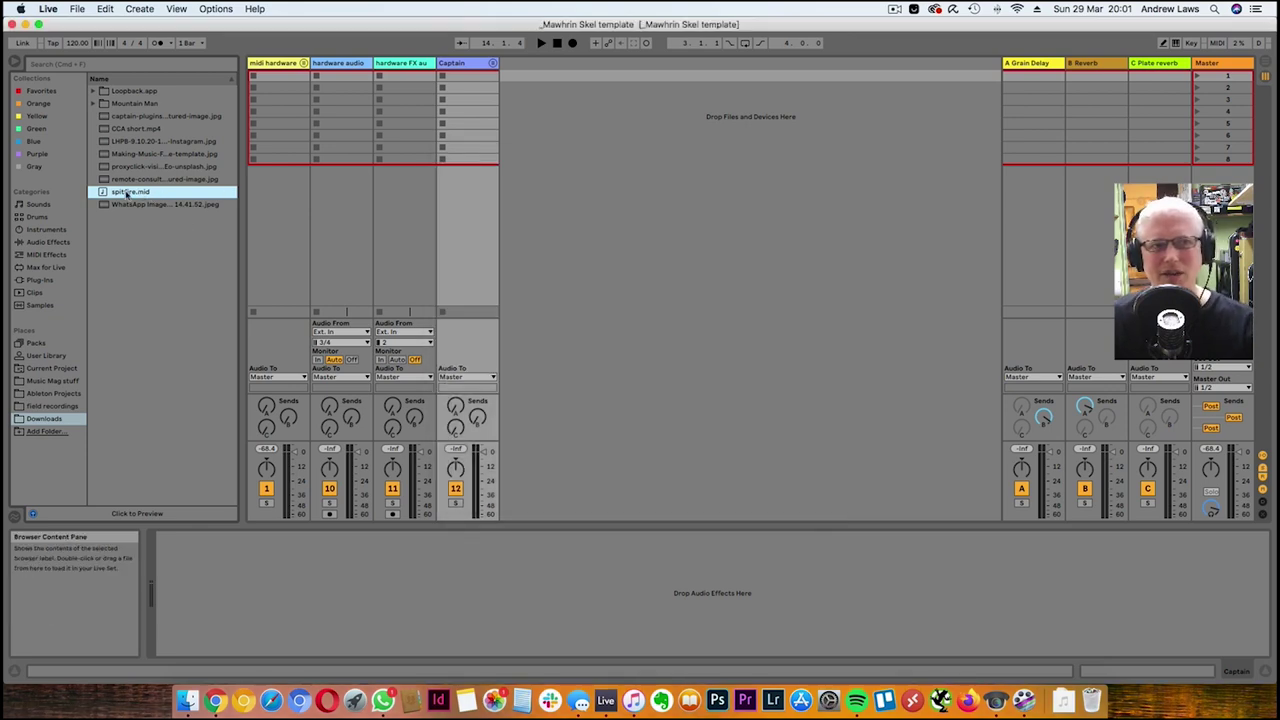
Import spitfire.mid into the Live set as new MIDI tracks after the Captain group
drag(120, 194, 545, 86)
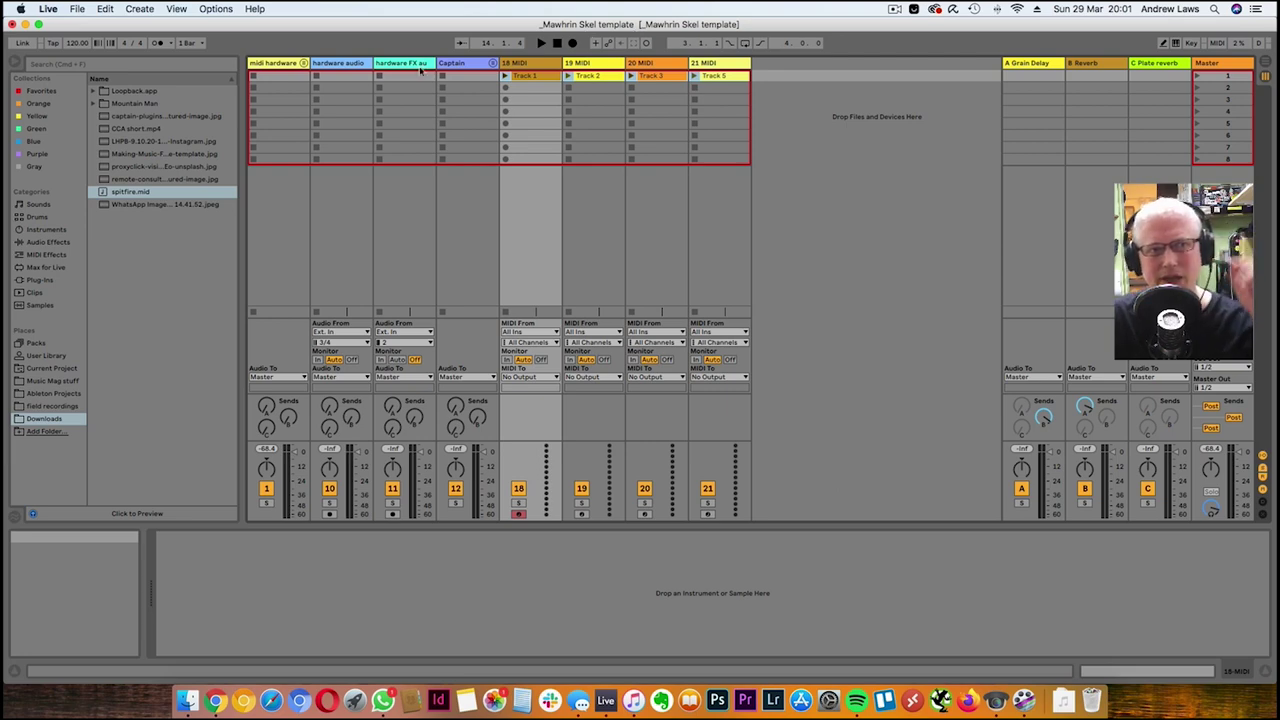
Unfold the midi hardware group, examine the External Instrument routing of its synth tracks, and fold the group again
click(290, 63)
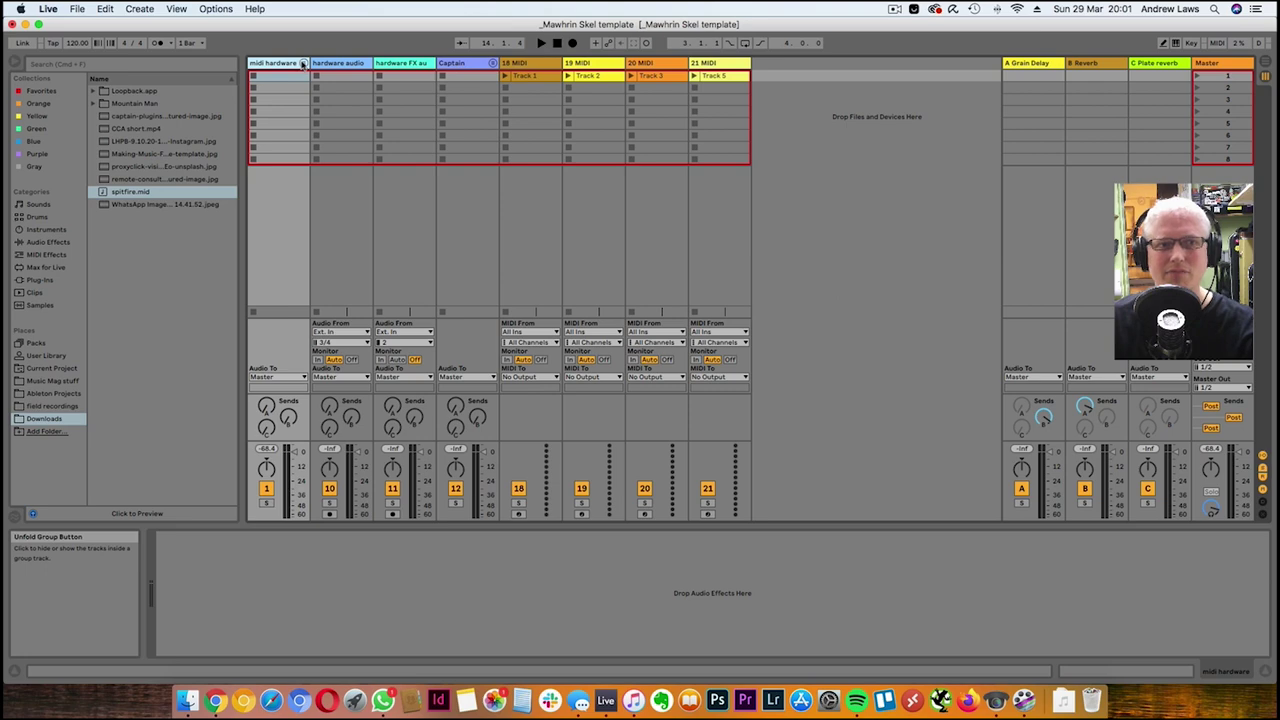
click(303, 64)
click(341, 80)
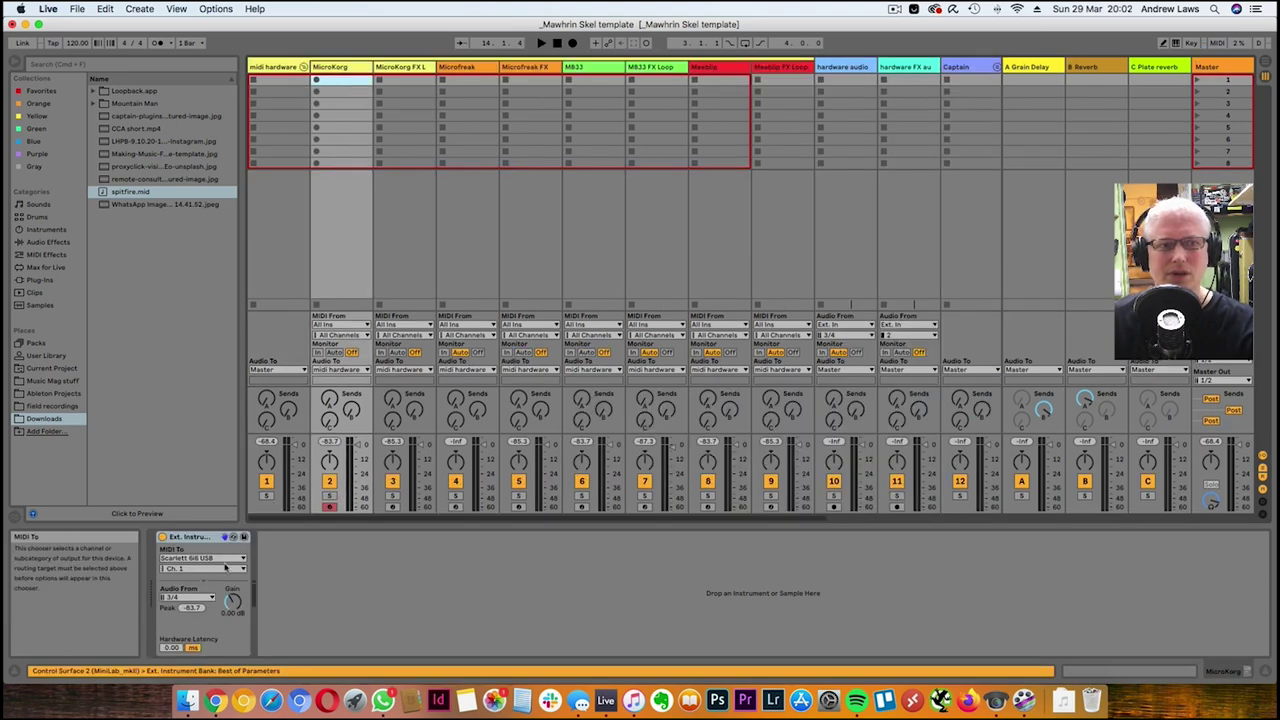
click(396, 85)
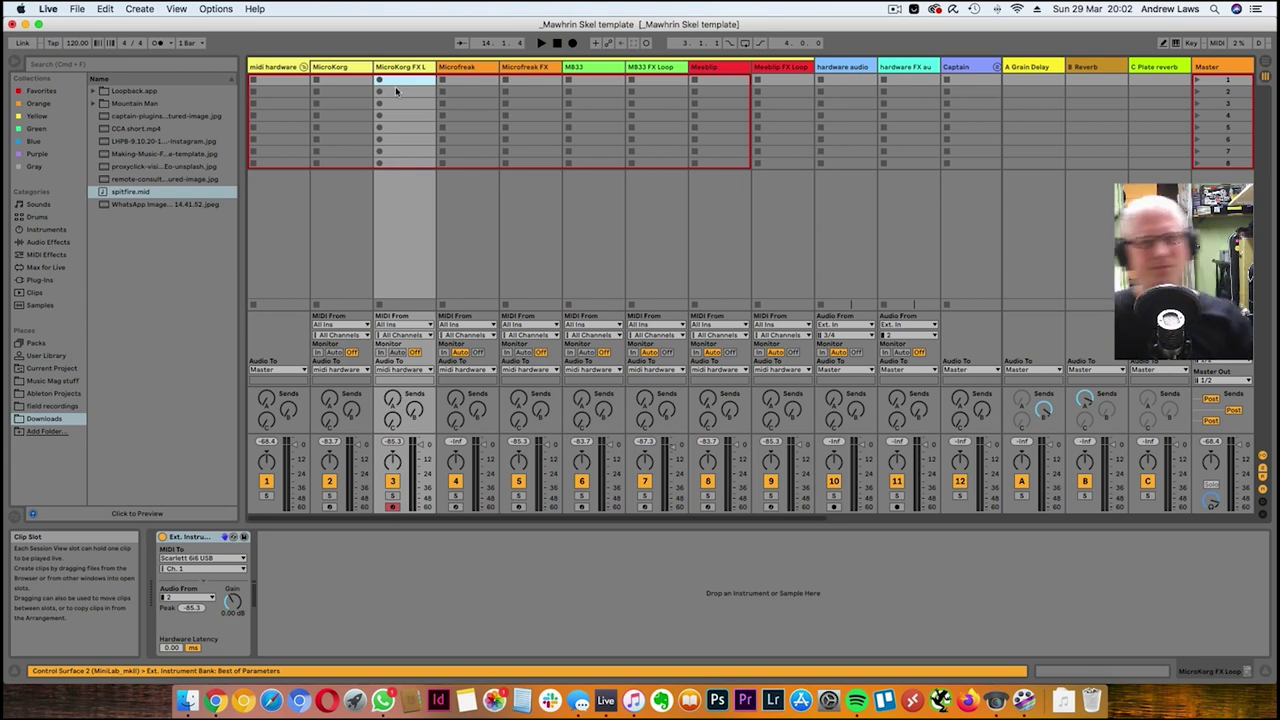
click(455, 68)
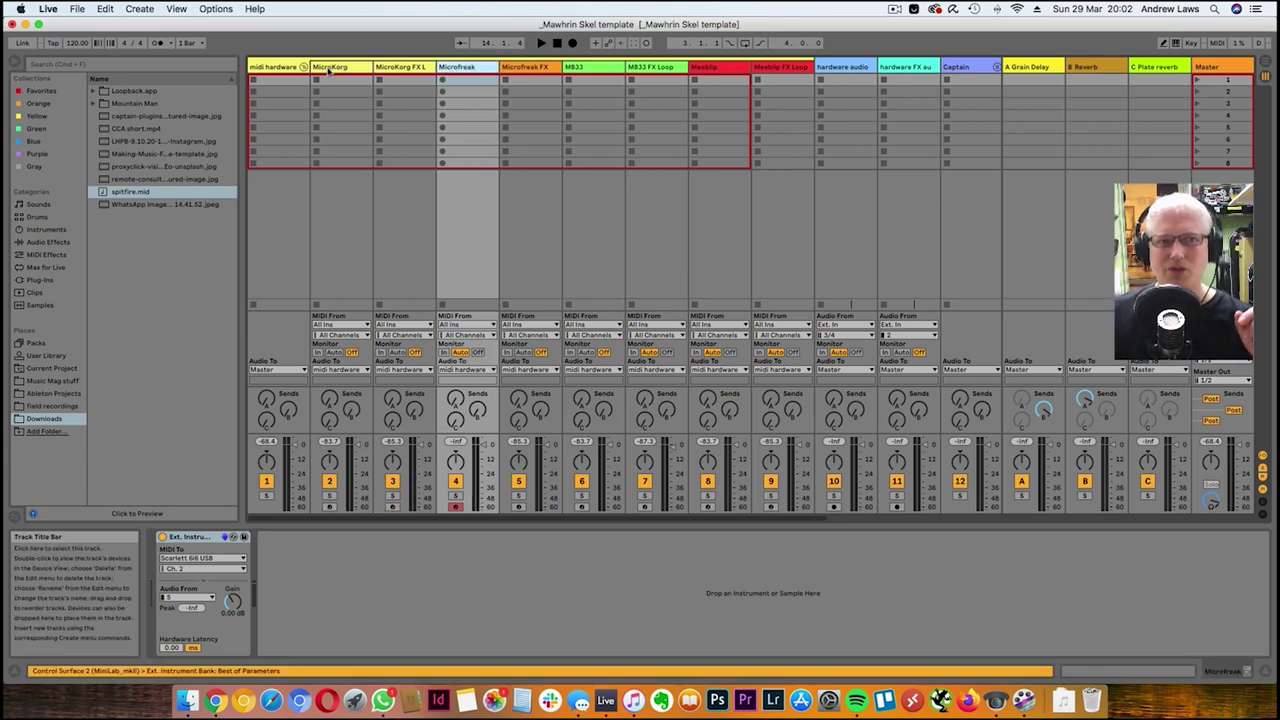
click(328, 68)
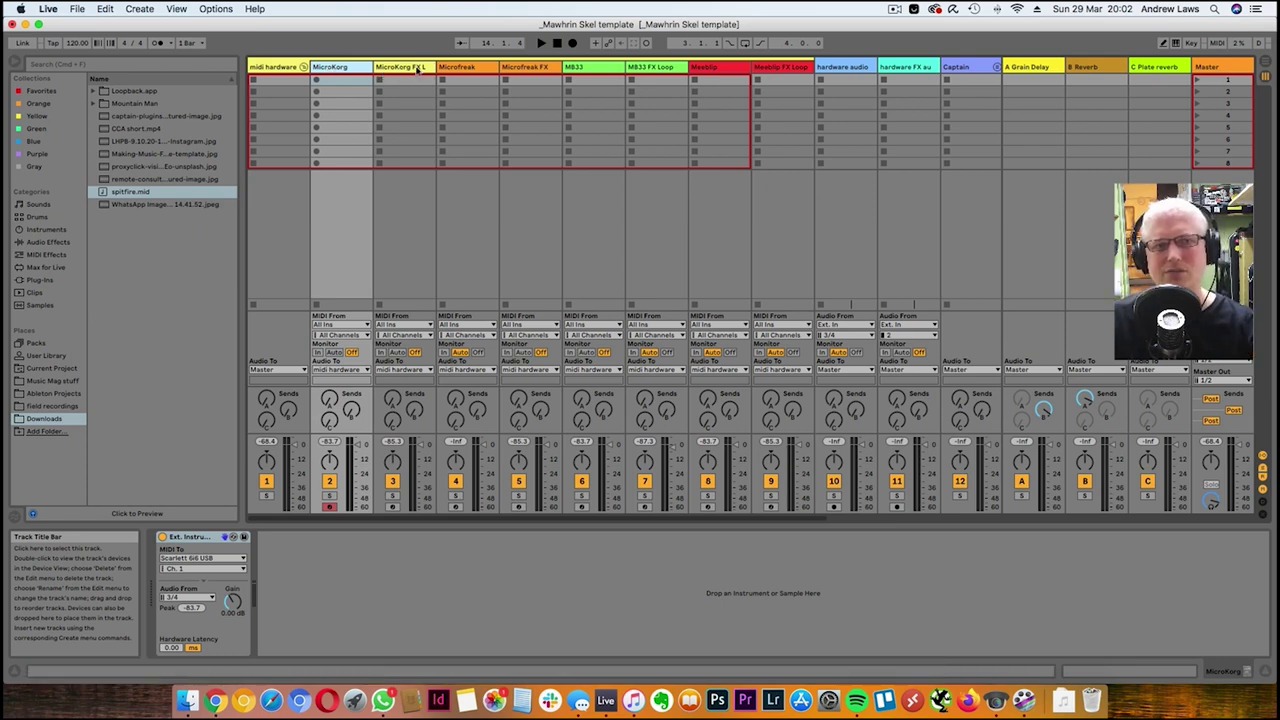
click(603, 70)
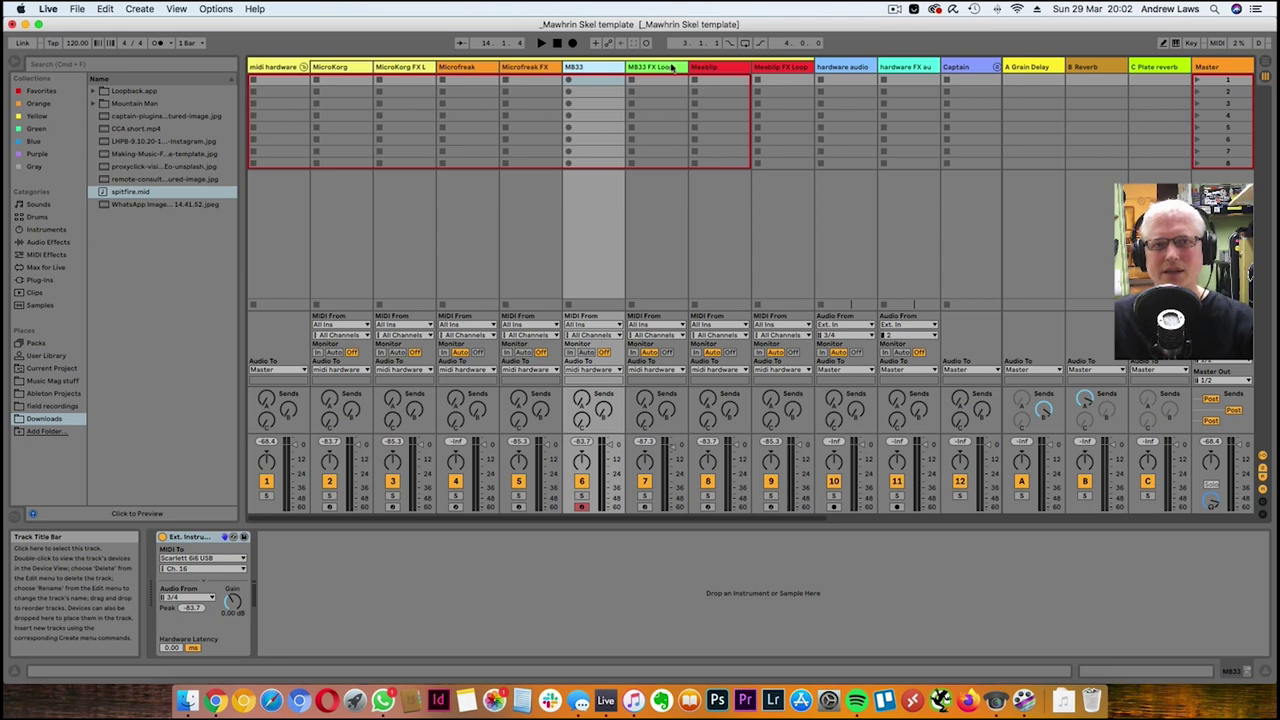
click(710, 70)
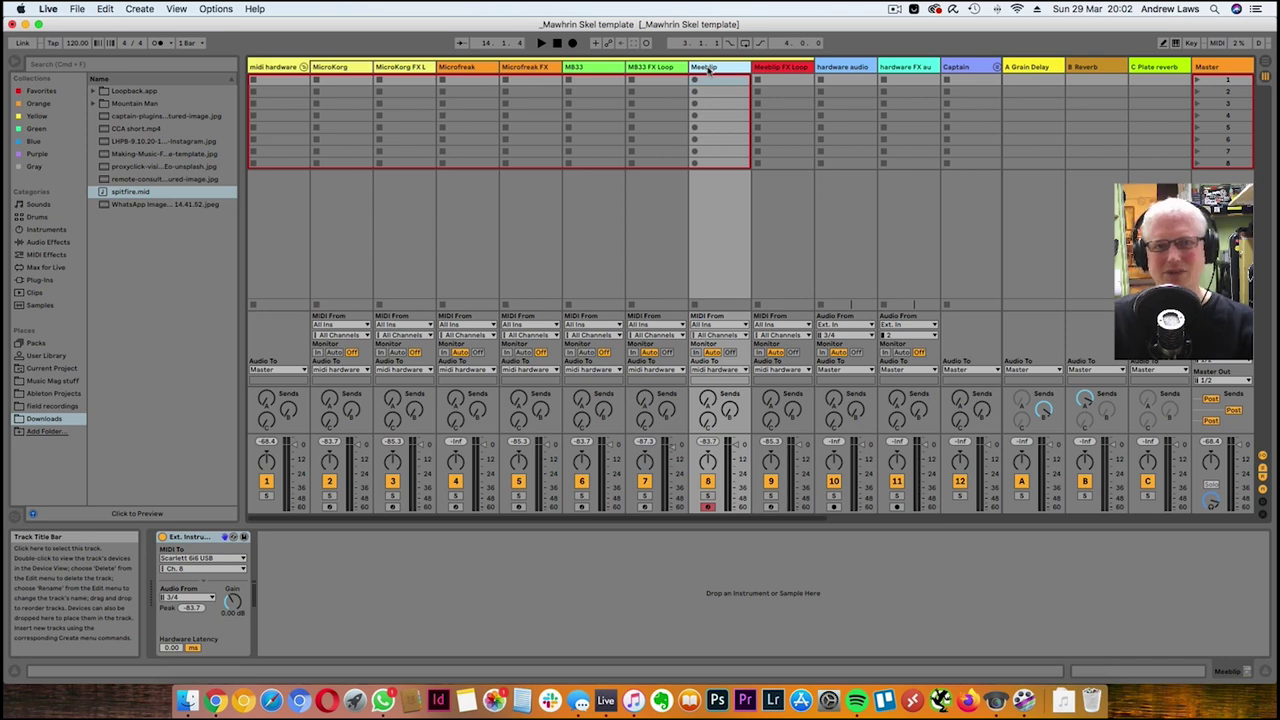
click(303, 67)
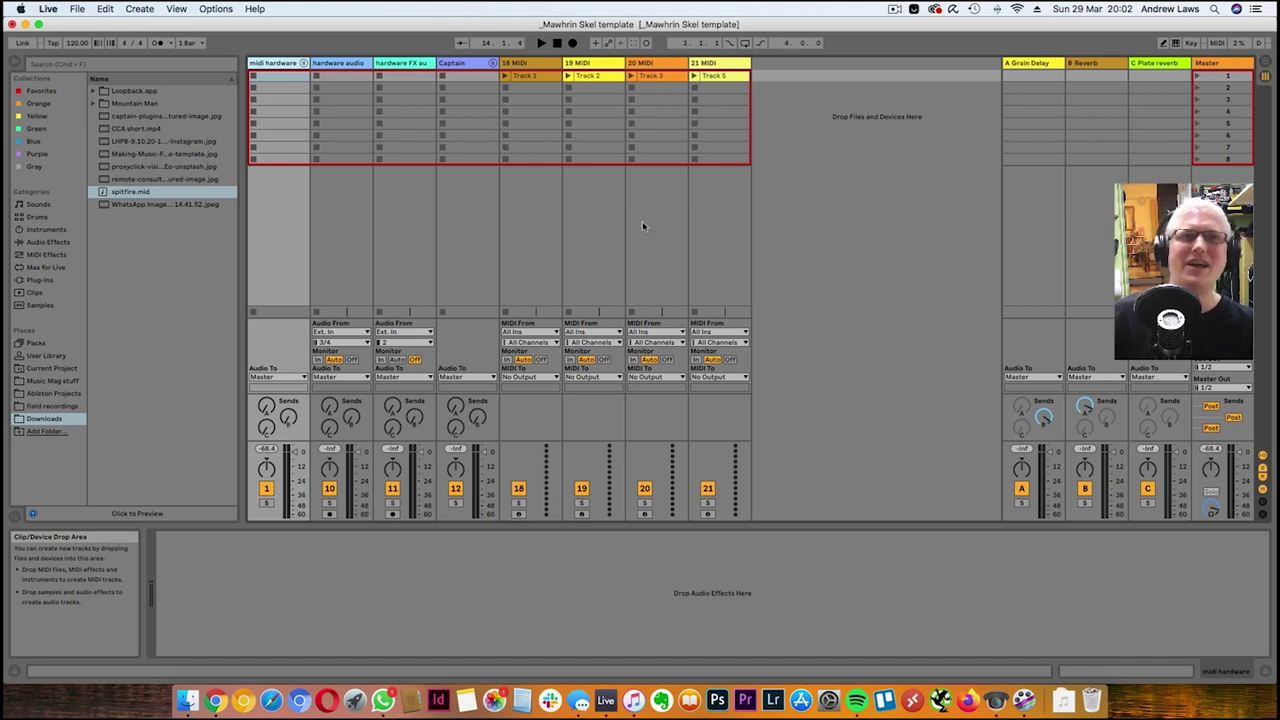
Unfold the Captain group, view the Captain Chords plug-in window, close it and fold the group again
click(464, 68)
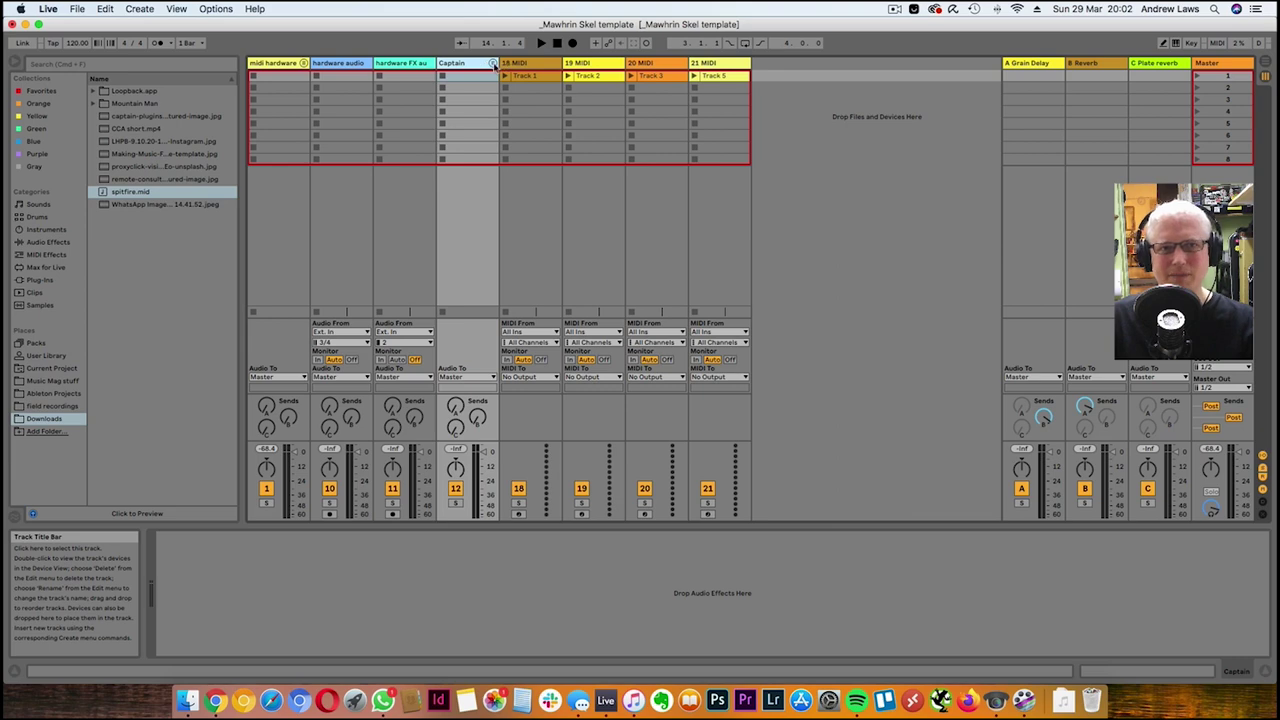
click(492, 64)
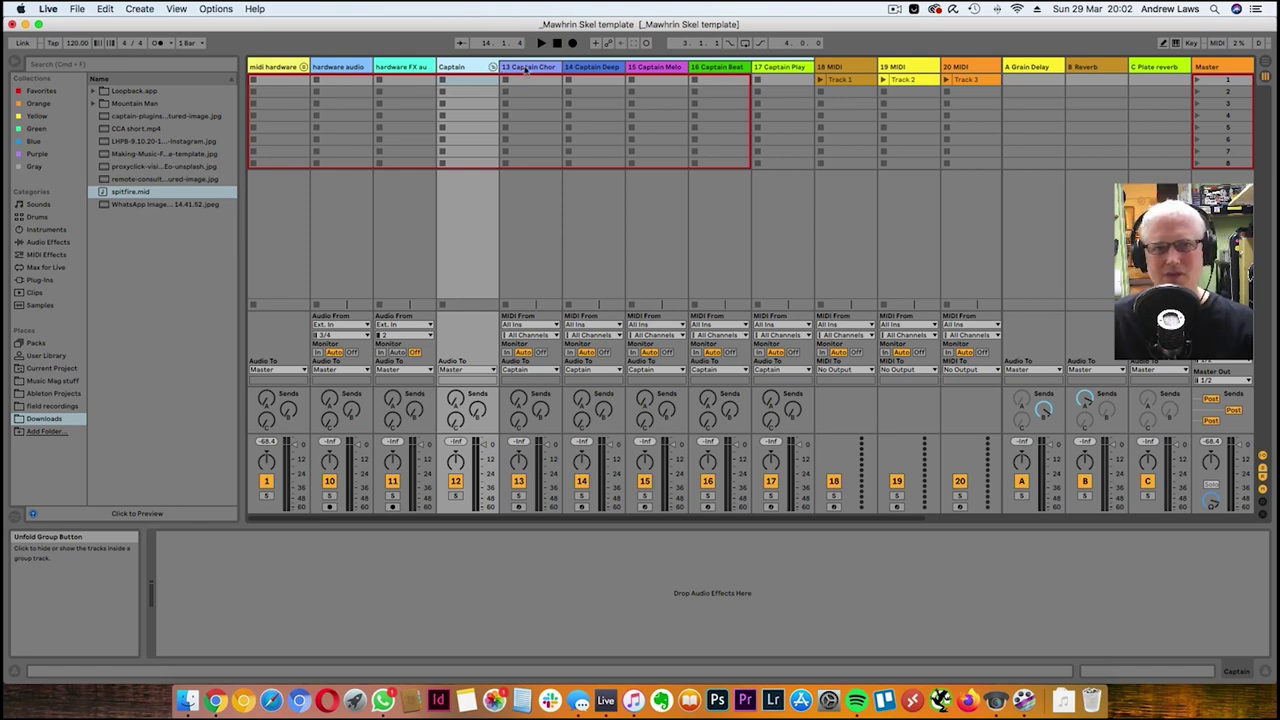
click(527, 68)
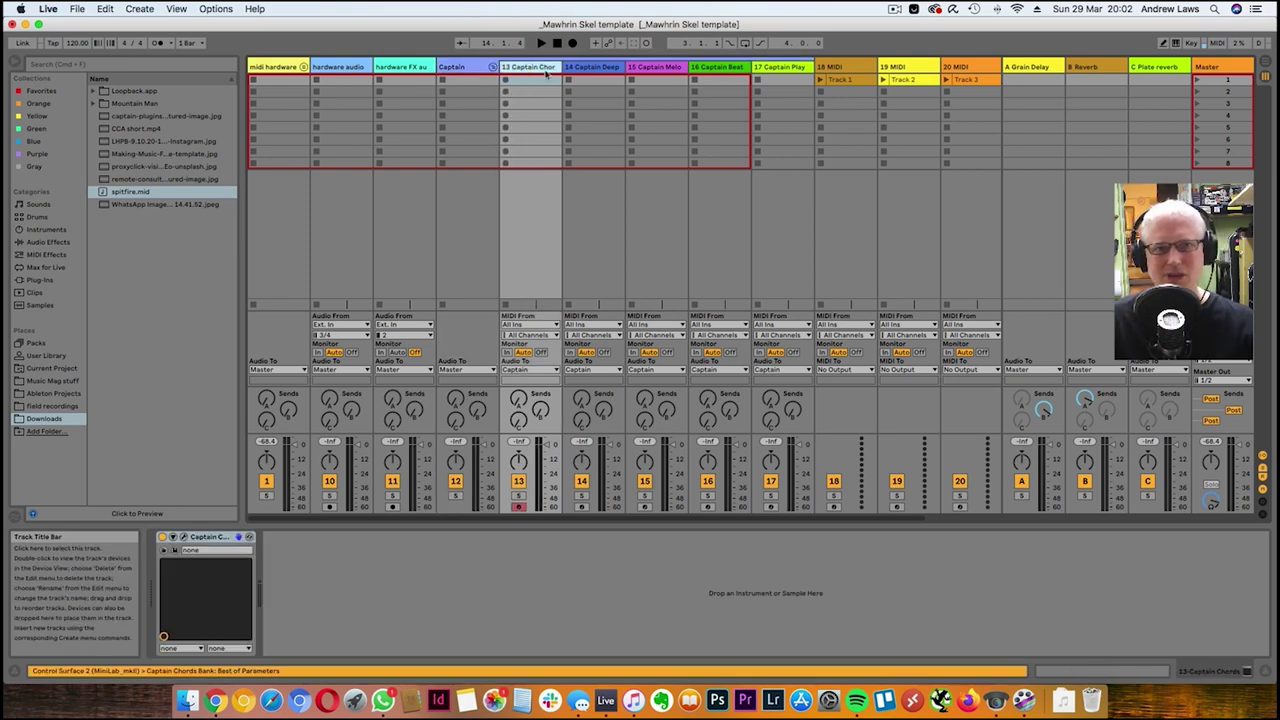
click(183, 538)
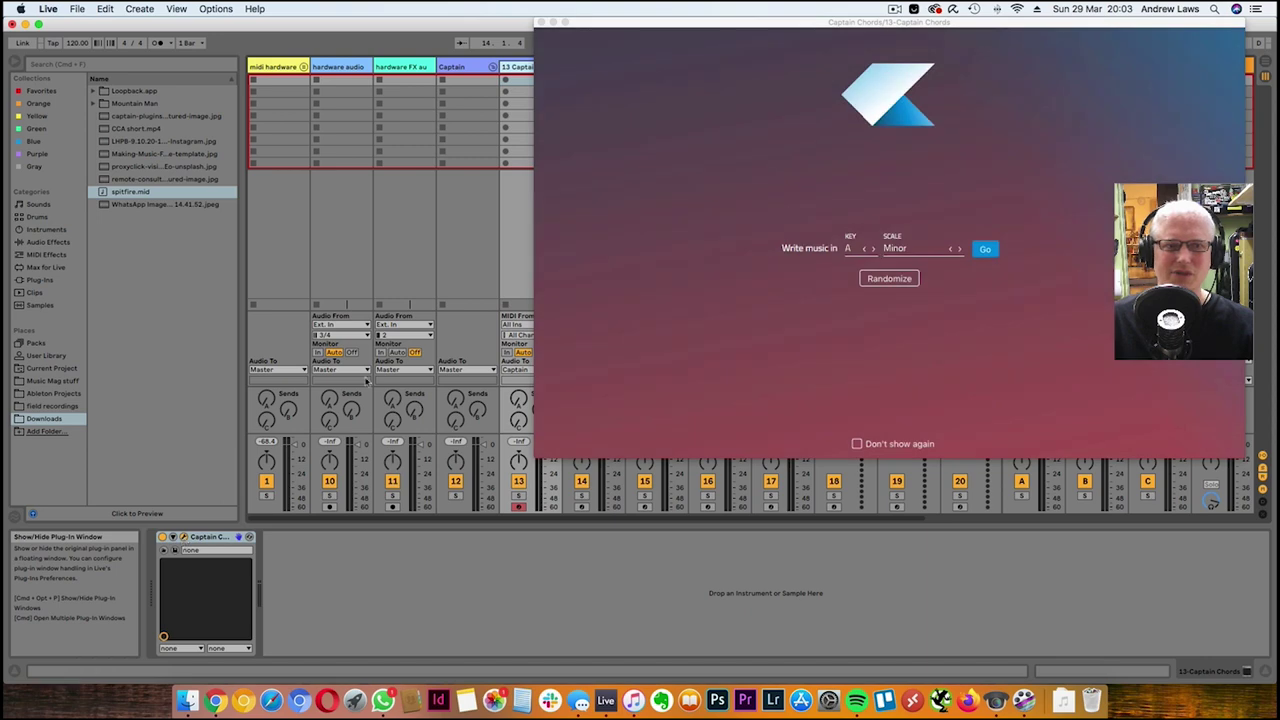
click(540, 22)
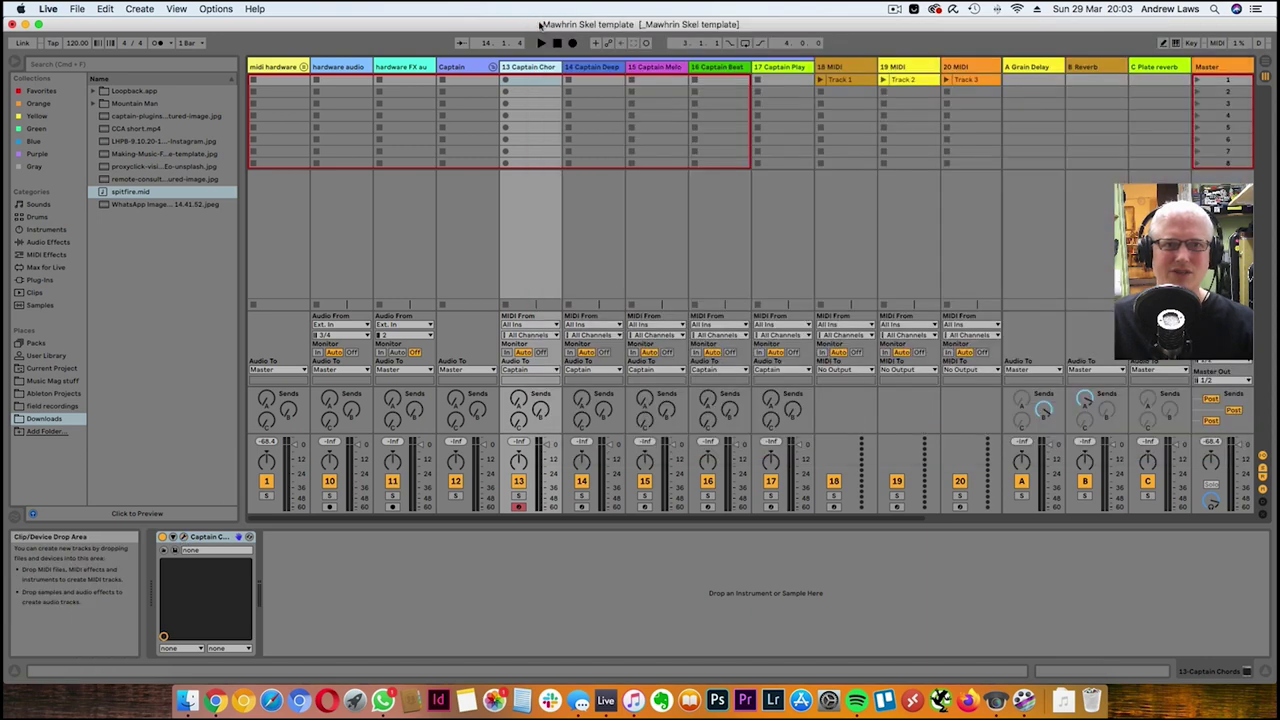
click(492, 67)
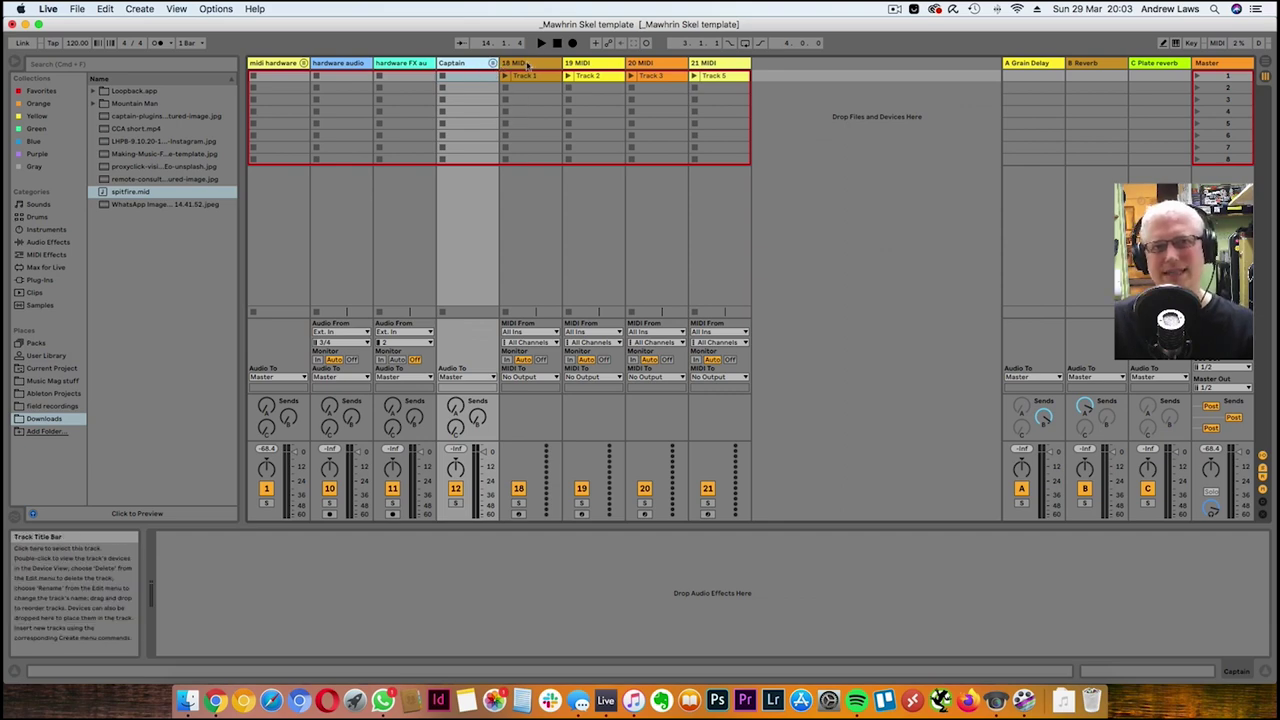
Examine the effect devices on the Grain Delay, Reverb and Plate reverb return tracks
click(1039, 64)
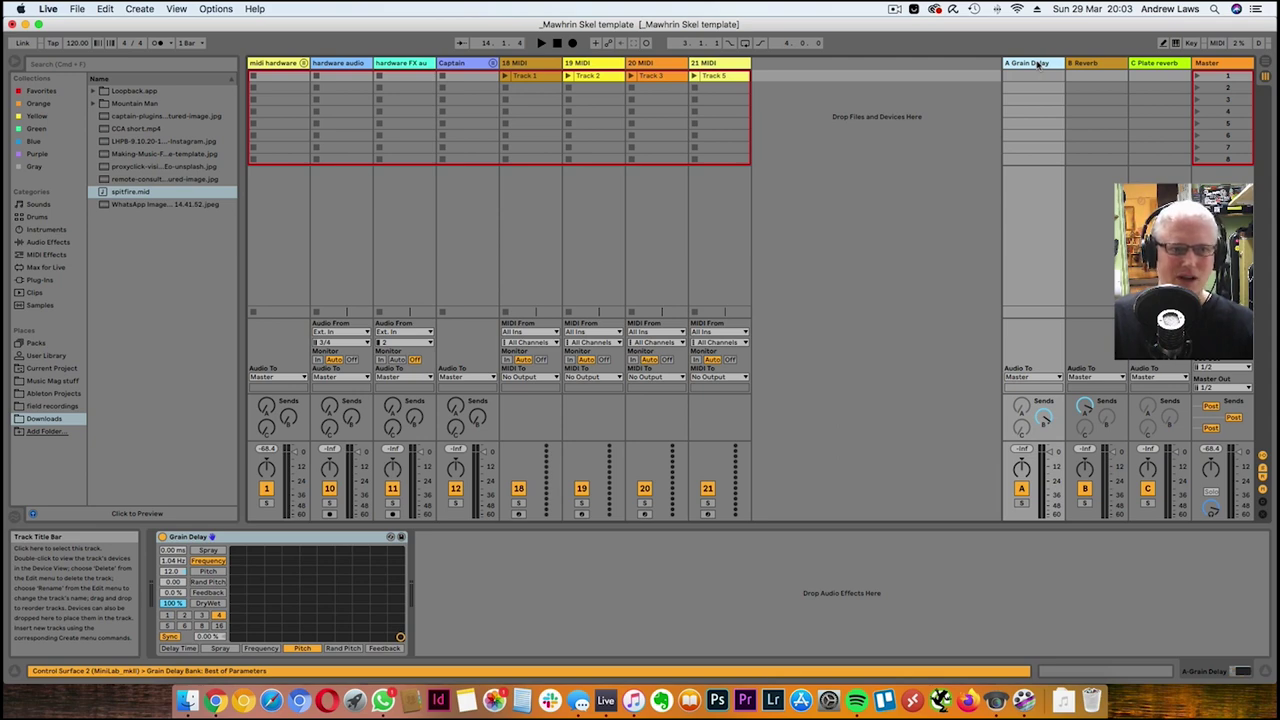
click(1092, 70)
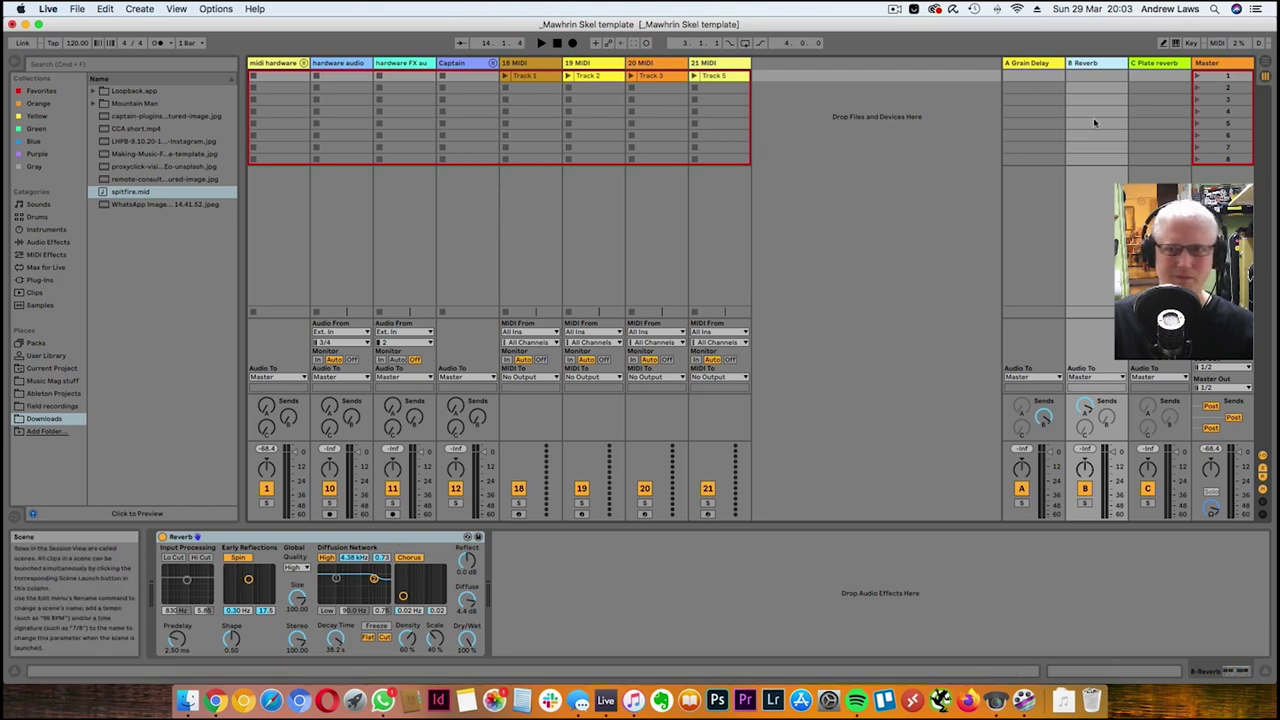
click(1160, 86)
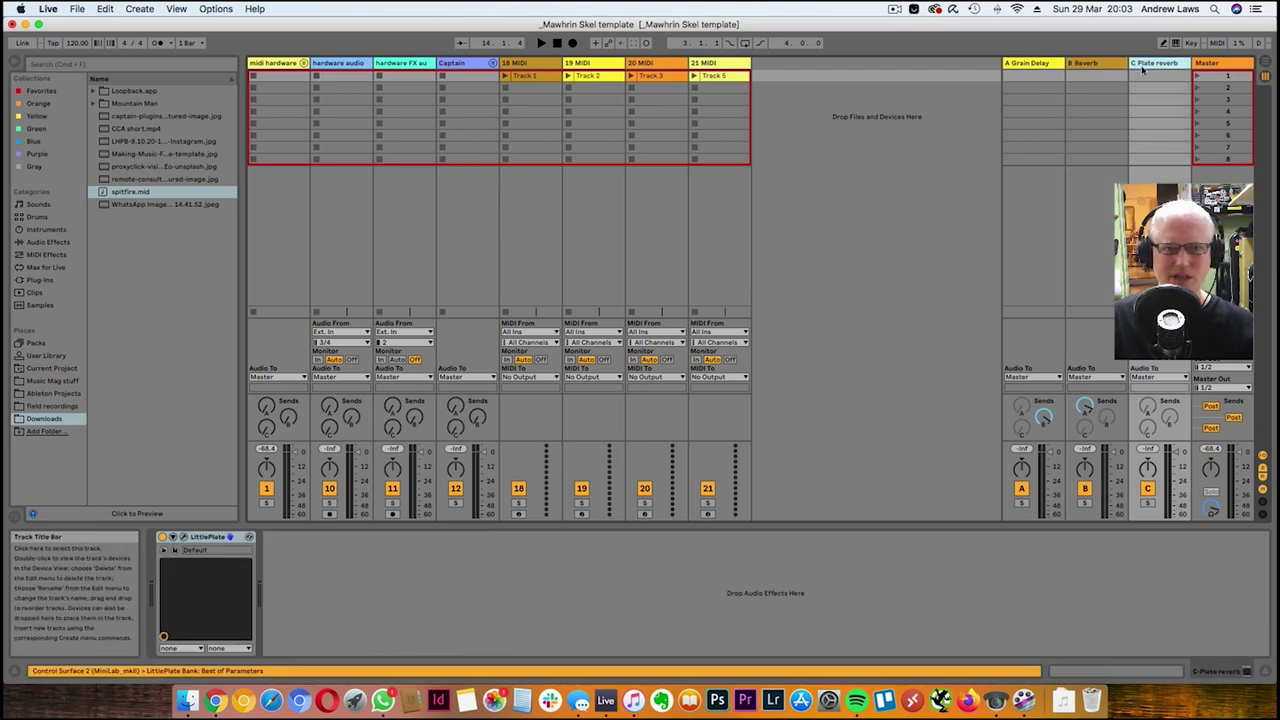
Open the Little Plate plug-in on the Plate reverb return, try its decay control and close its window
click(183, 538)
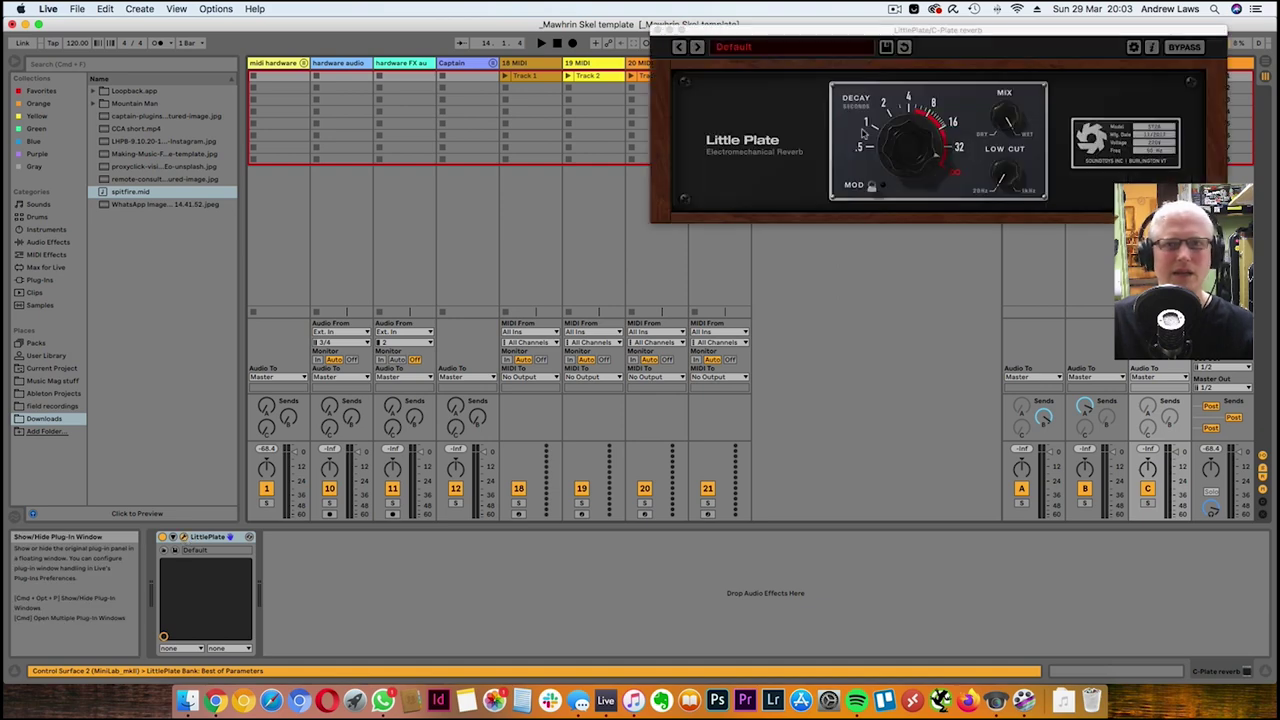
drag(860, 36, 805, 58)
drag(887, 187, 885, 174)
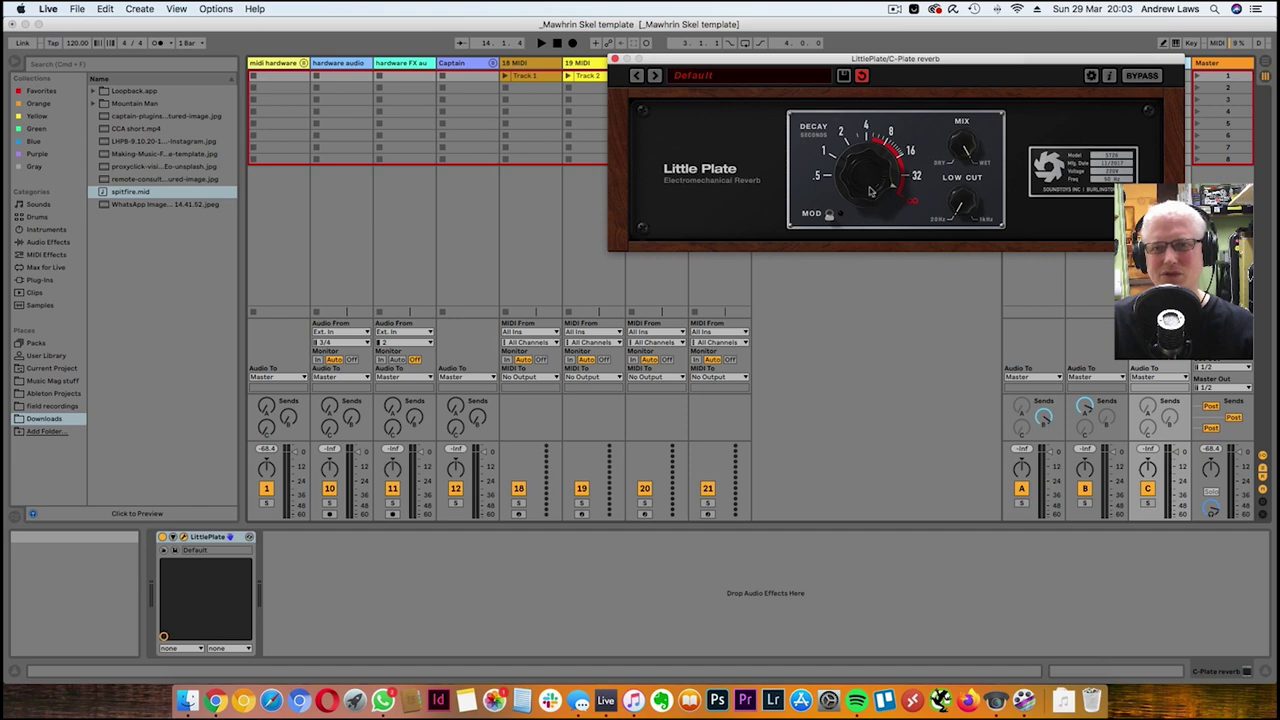
click(614, 59)
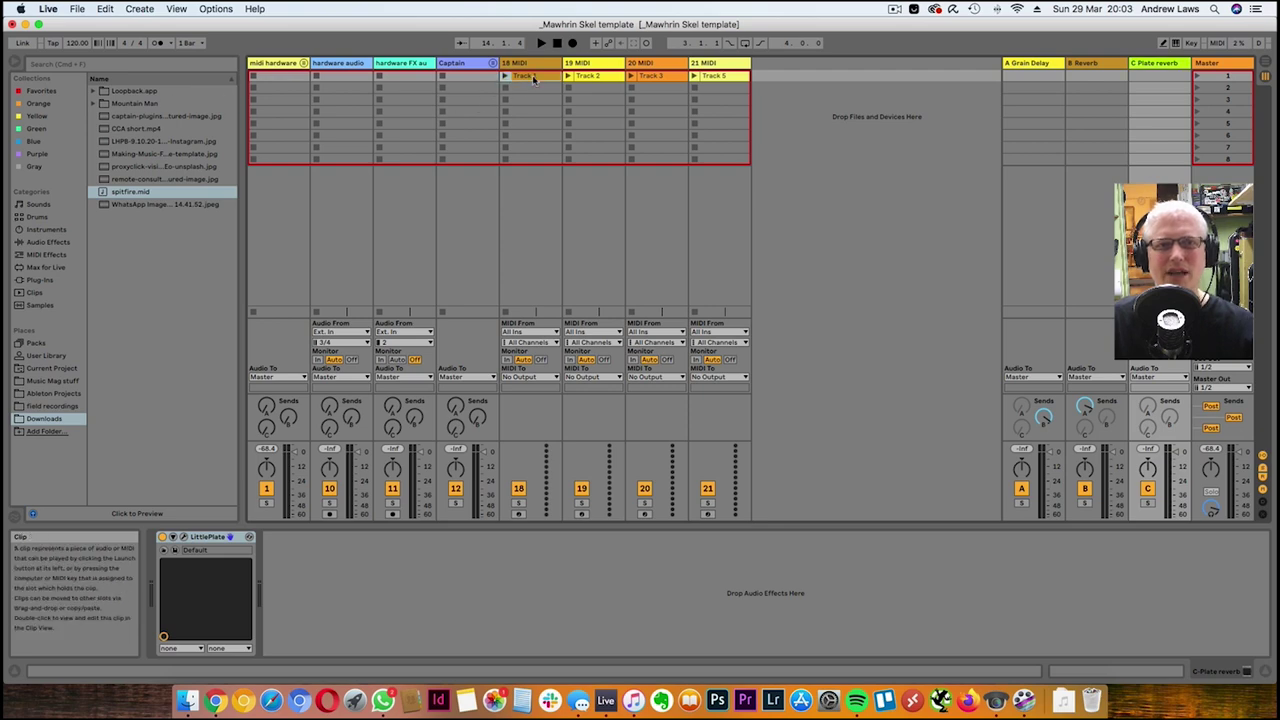
View the notes of the imported Track 1 and Track 2 clips
click(534, 79)
double_click(534, 79)
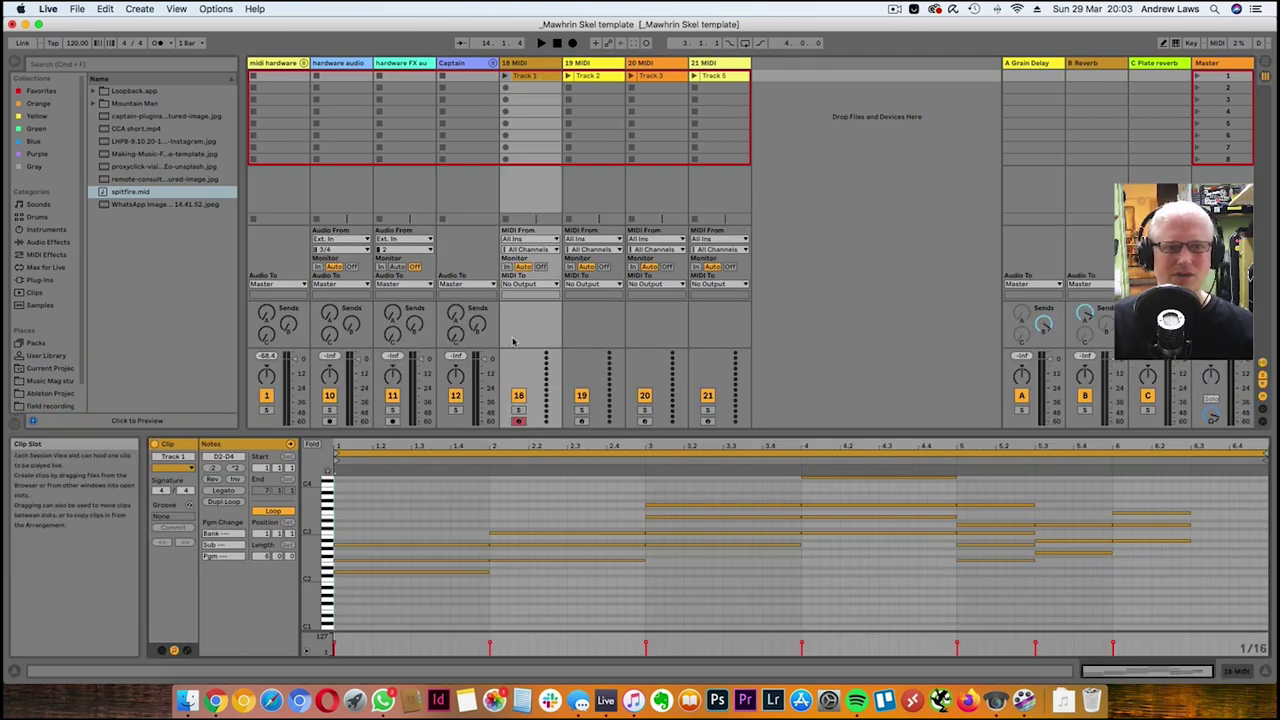
click(603, 79)
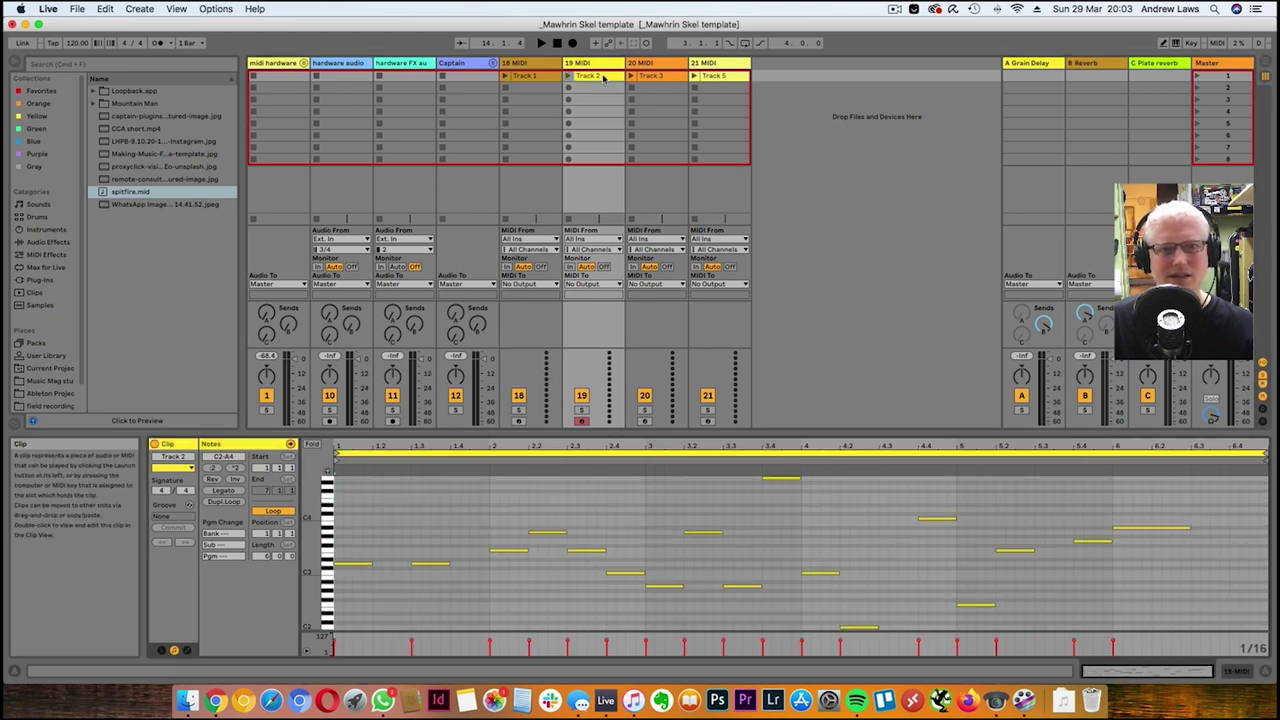
Rename the imported track that holds the Track 1 clip to "chords"
click(536, 66)
right_click(521, 63)
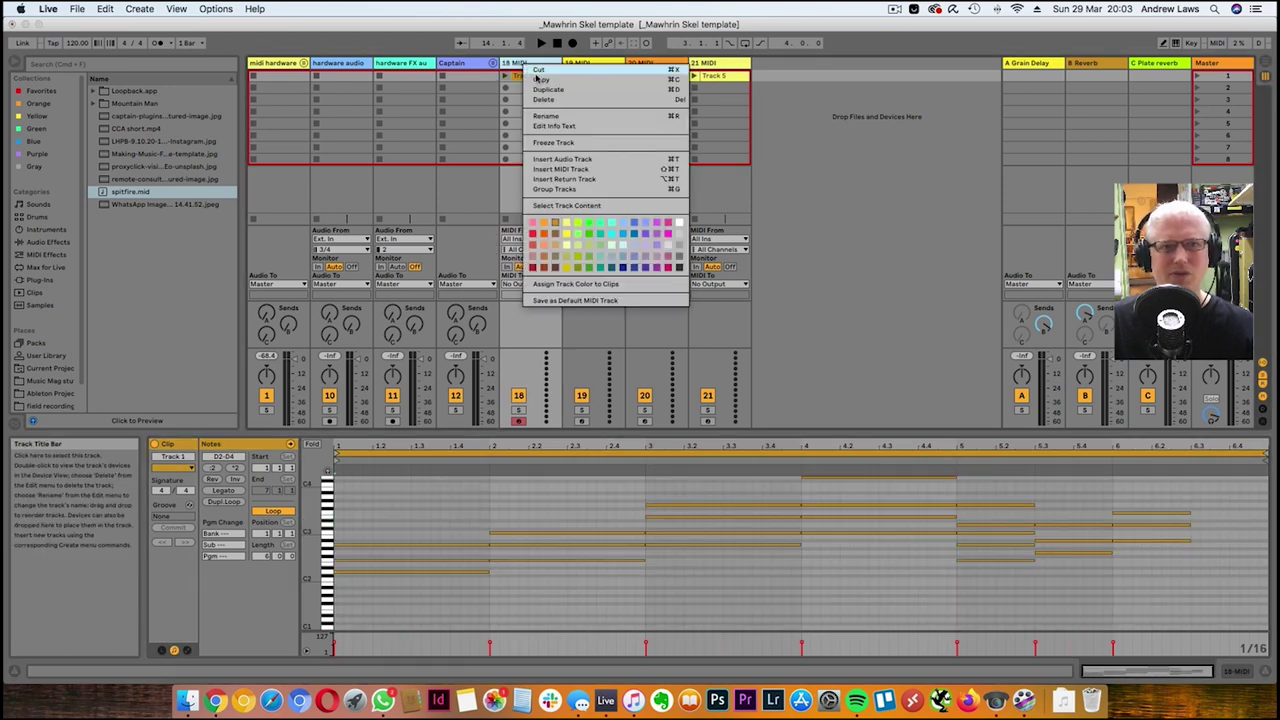
click(563, 114)
text(chords)
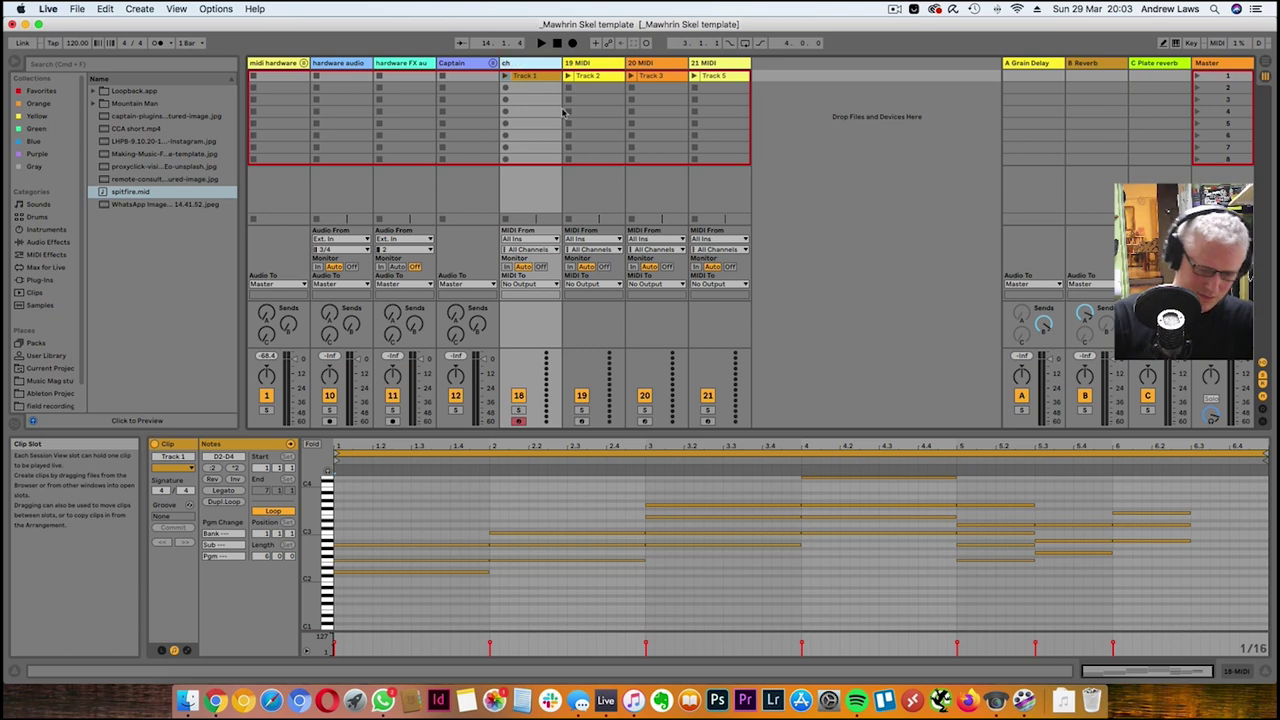
Compare the notes of the imported Track 2, Track 3 and Track 5 clips to identify each part's role
click(591, 76)
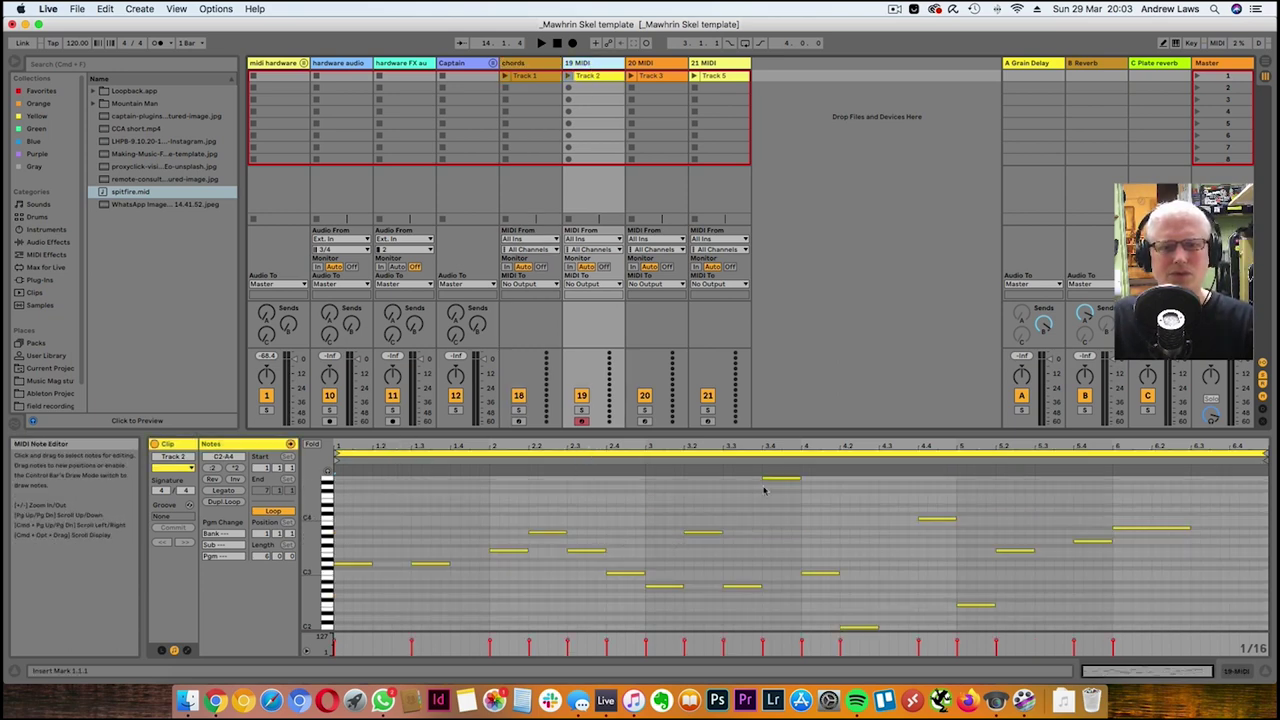
click(666, 77)
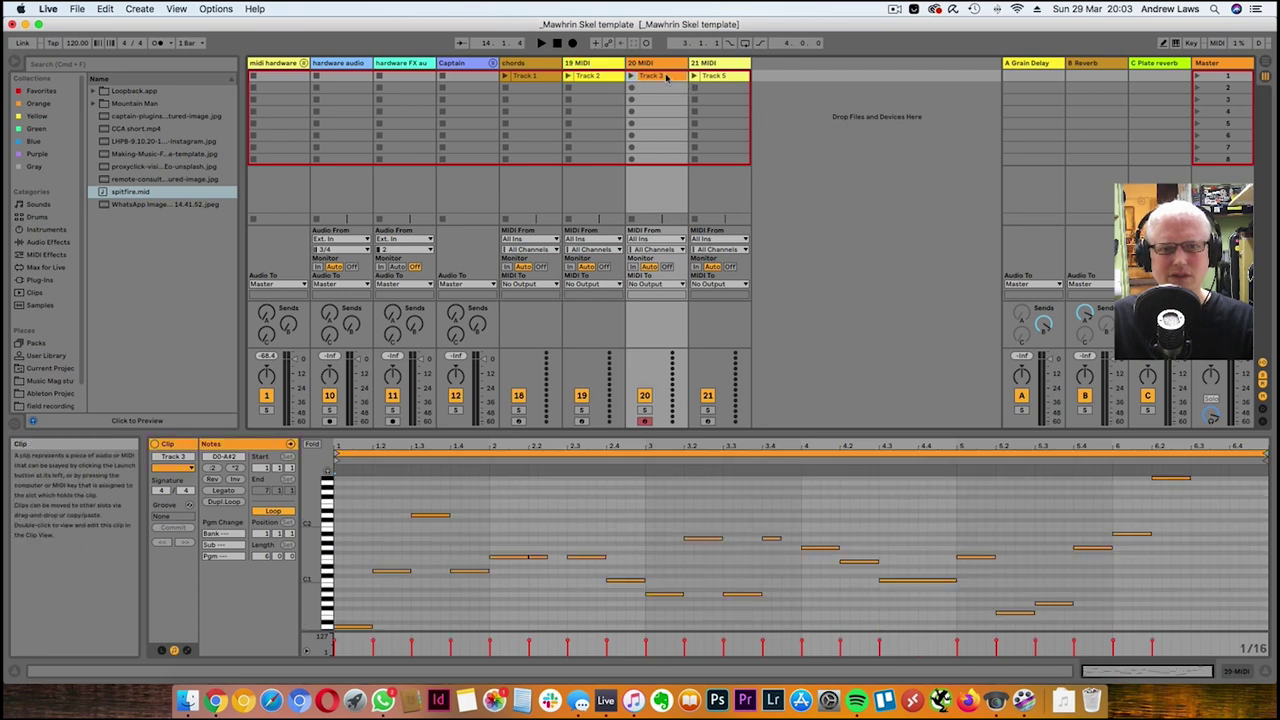
click(718, 76)
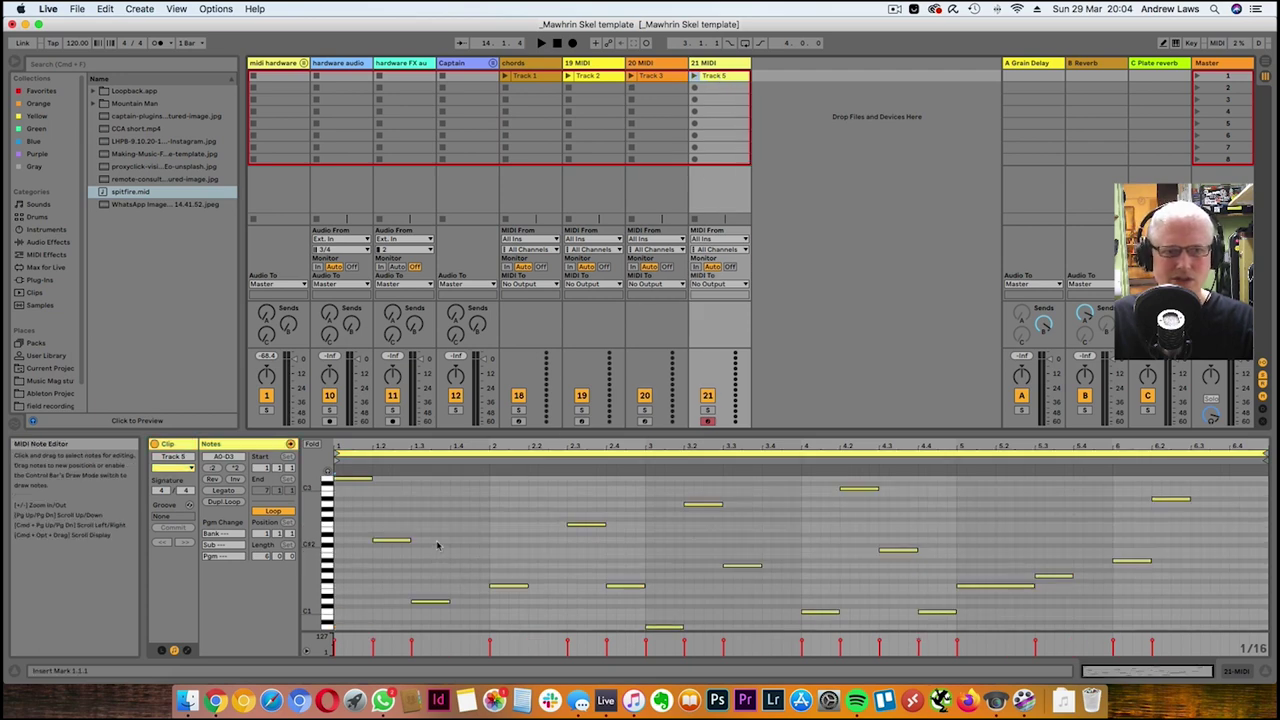
key(Left)
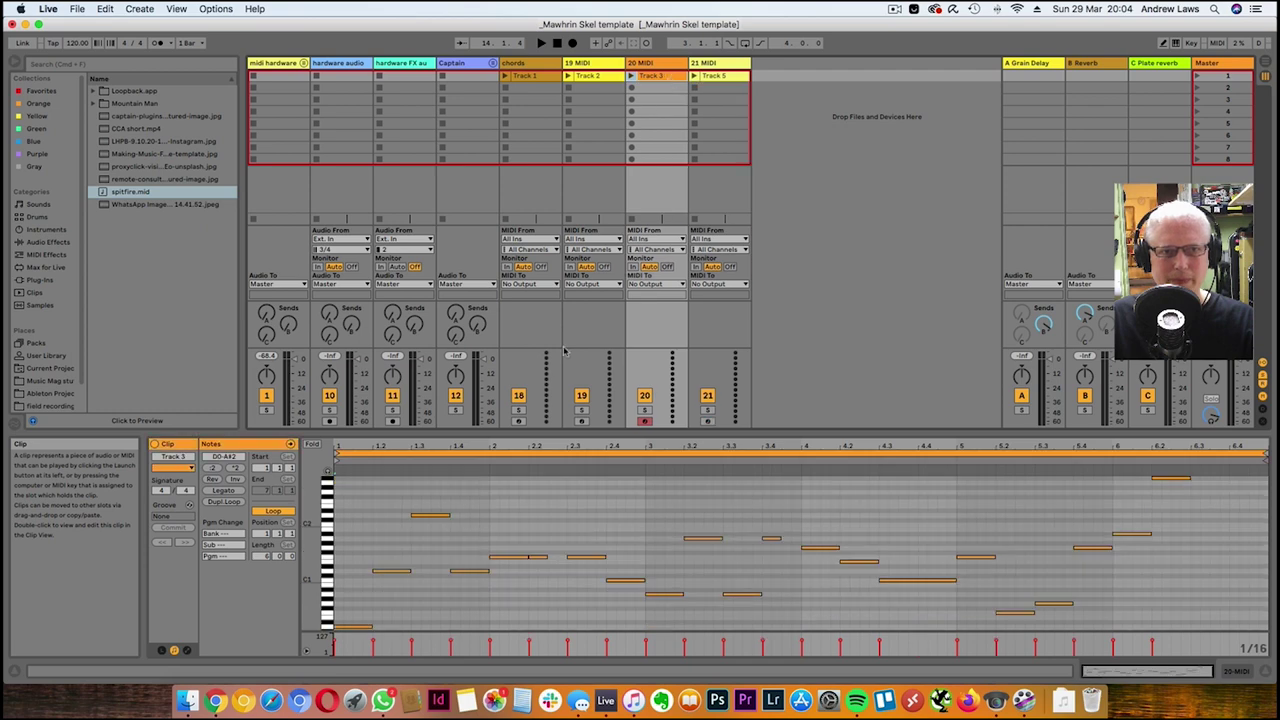
scroll(431, 614, down, 3)
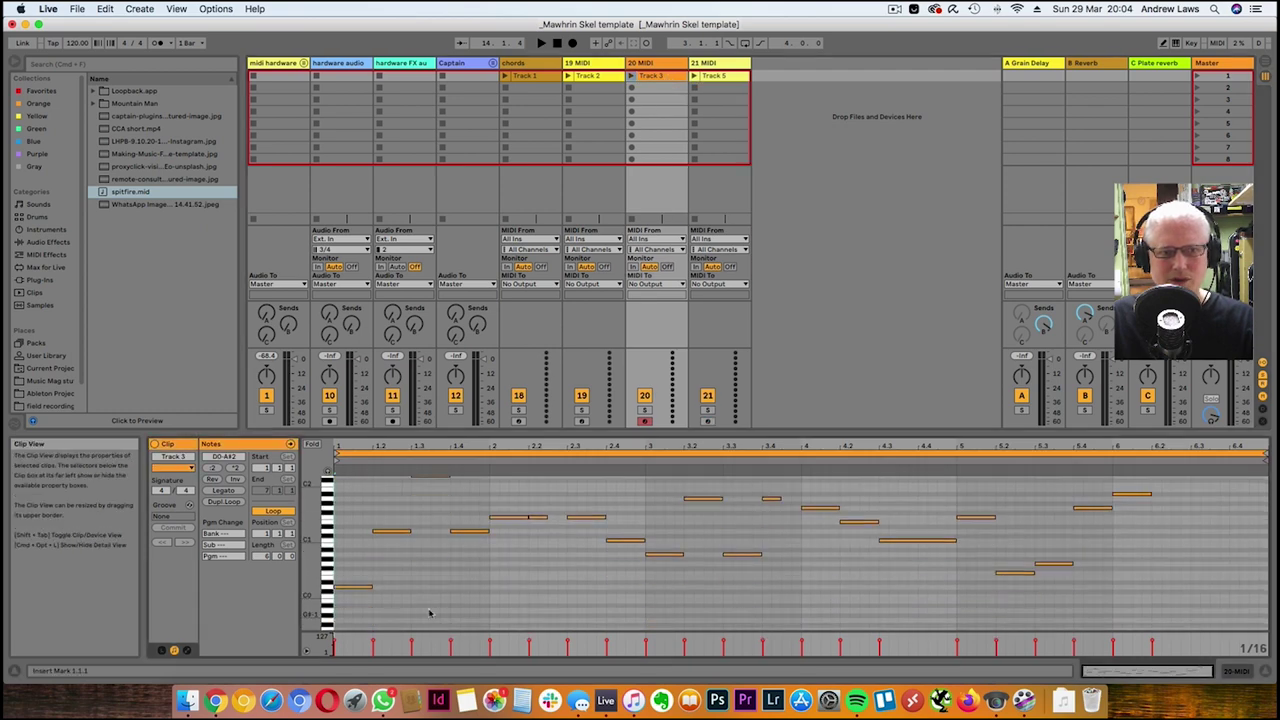
scroll(432, 590, up, 1)
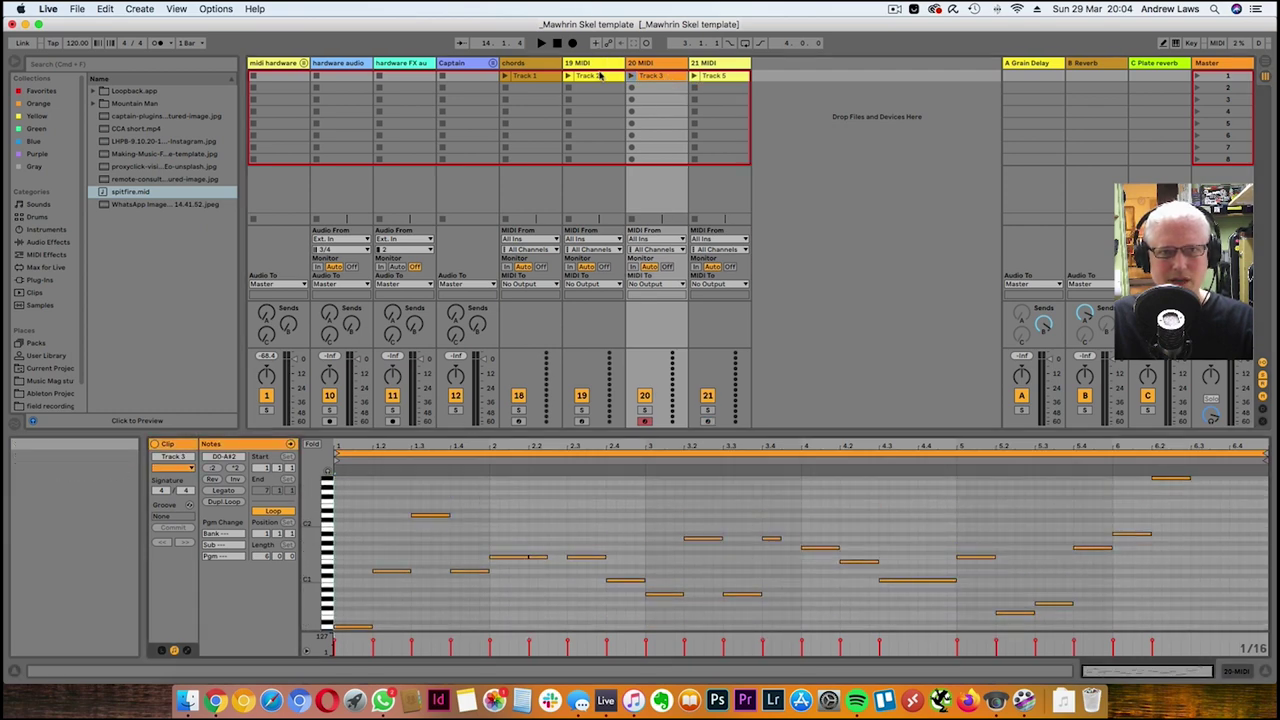
key(Left)
scroll(443, 583, down, 2)
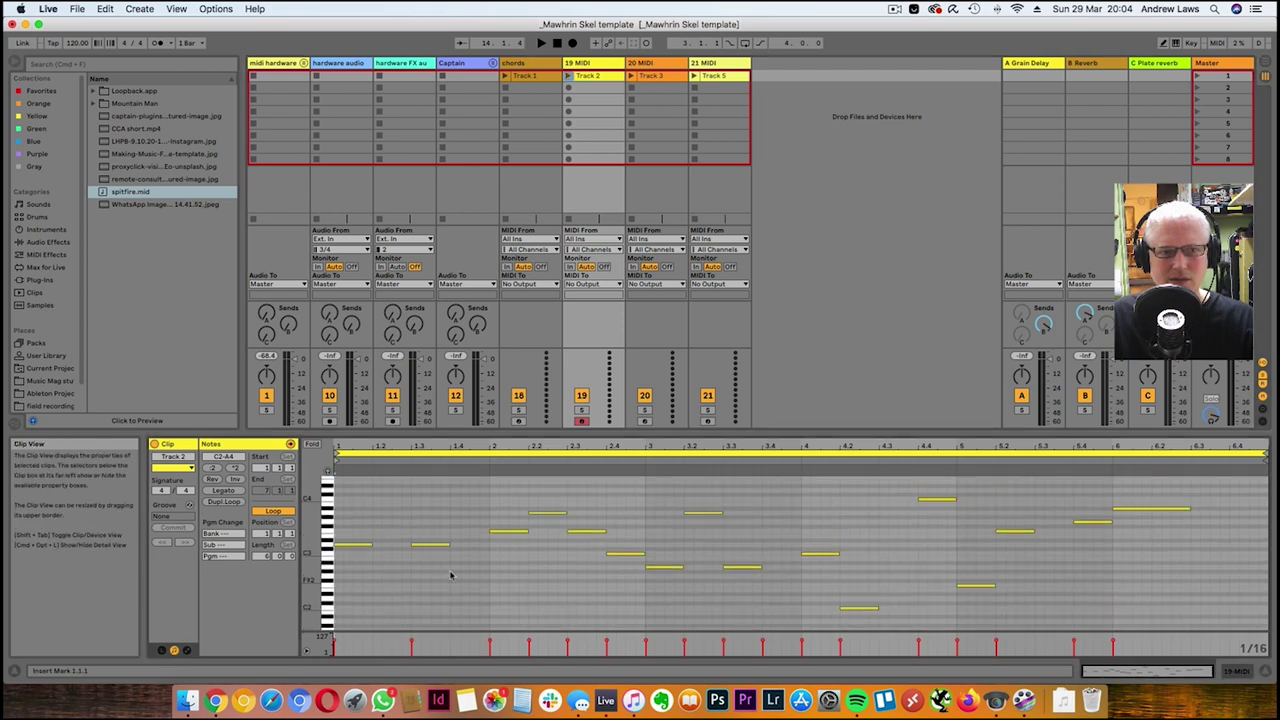
Move the track holding the Track 3 clip directly after the chords track and rename it "Bass"
drag(657, 63, 598, 78)
right_click(585, 62)
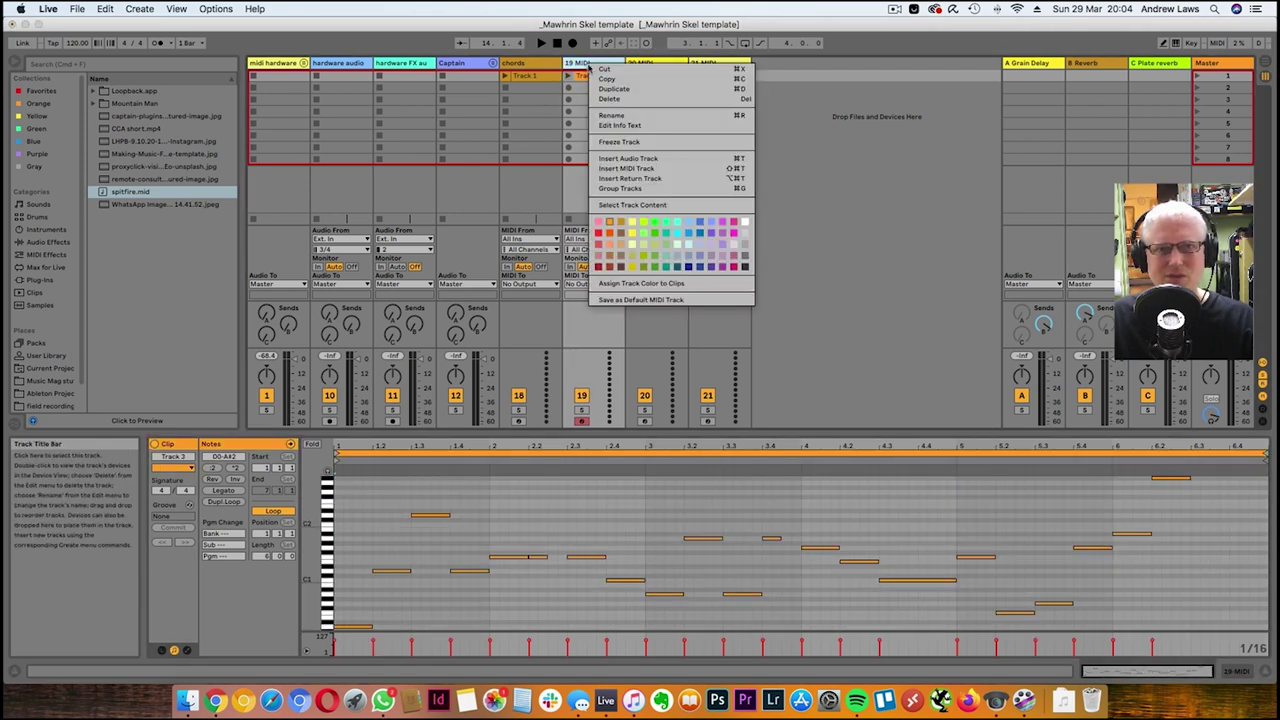
click(618, 114)
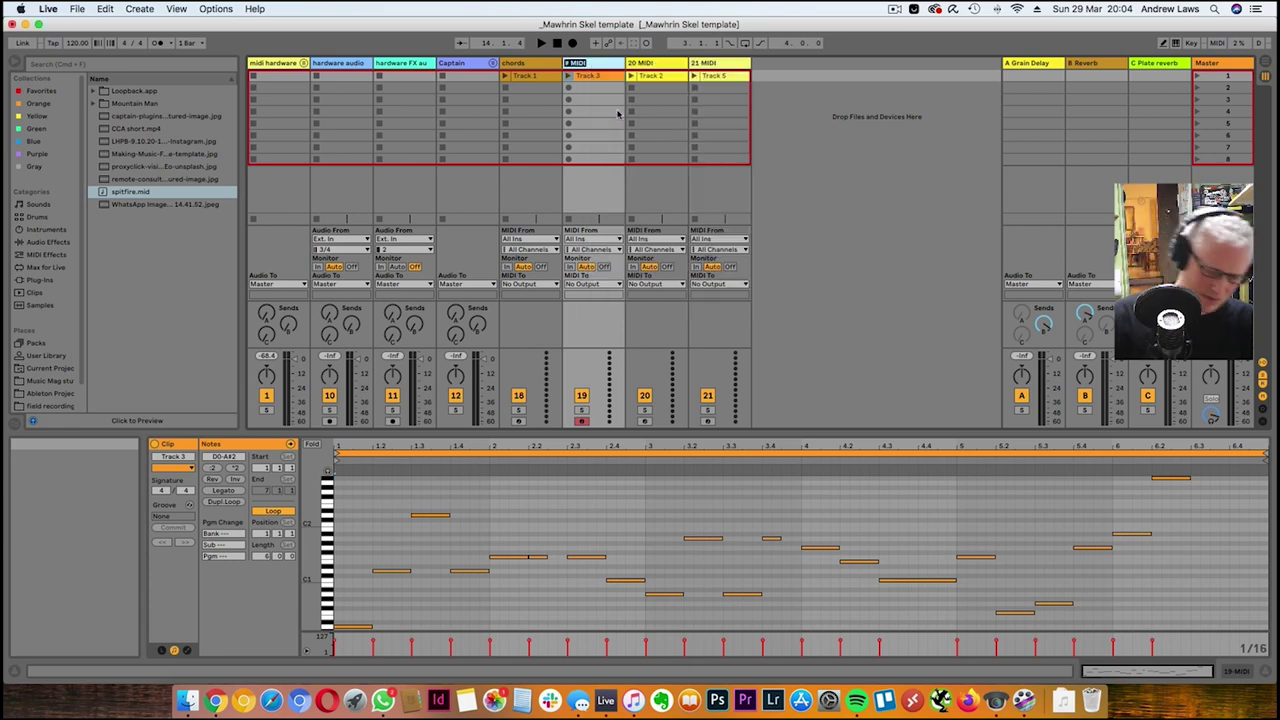
text(Bass)
key(Return)
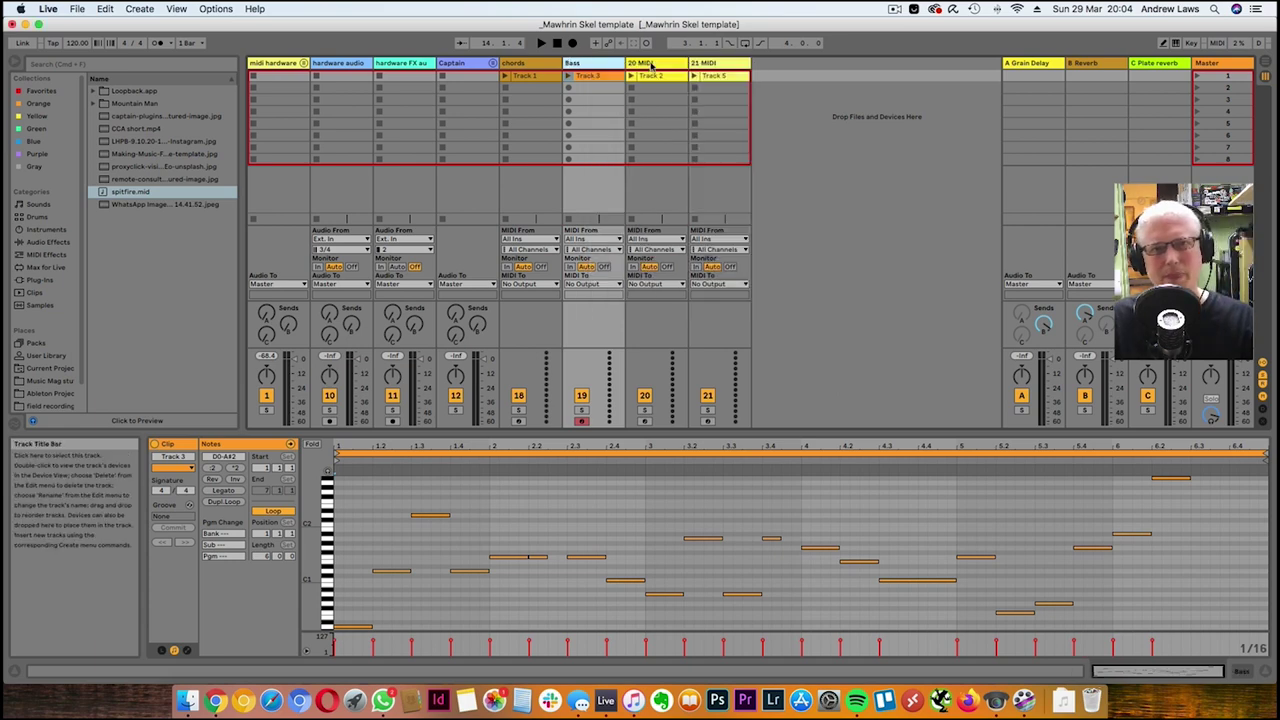
Rename the track that holds the Track 2 clip to "Melody 1"
right_click(642, 63)
click(680, 118)
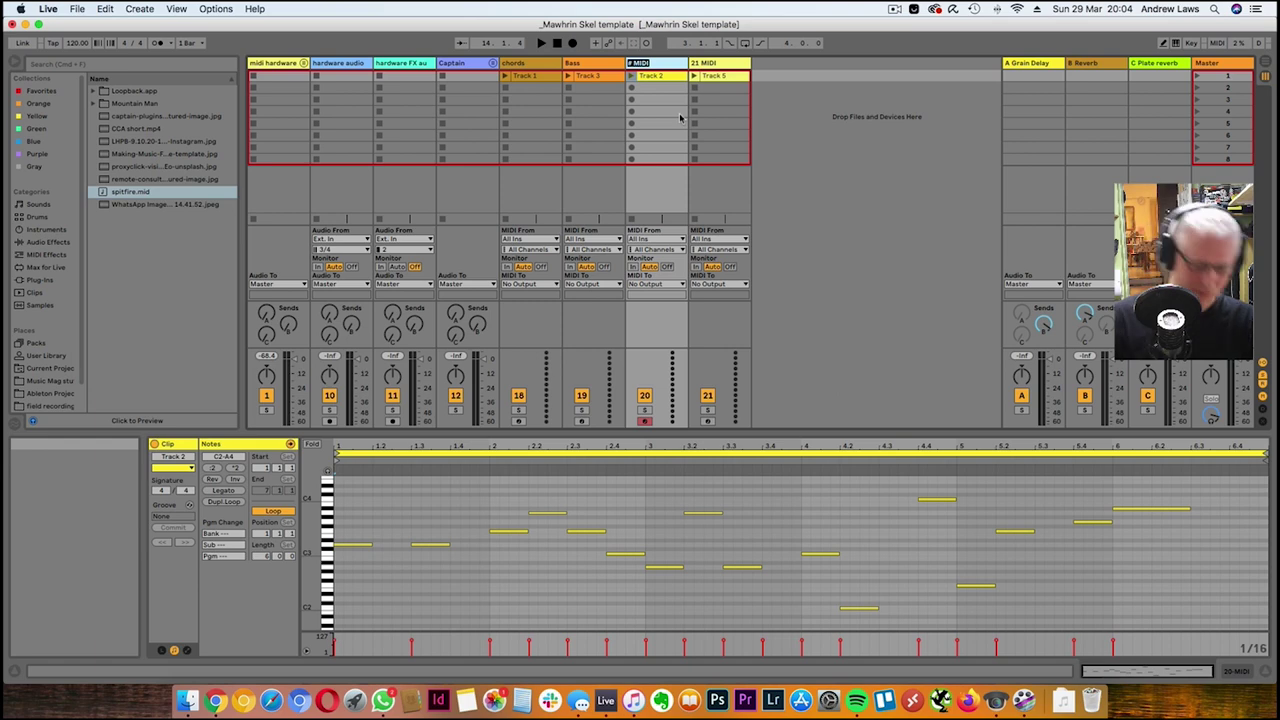
text(Me)
key(Return)
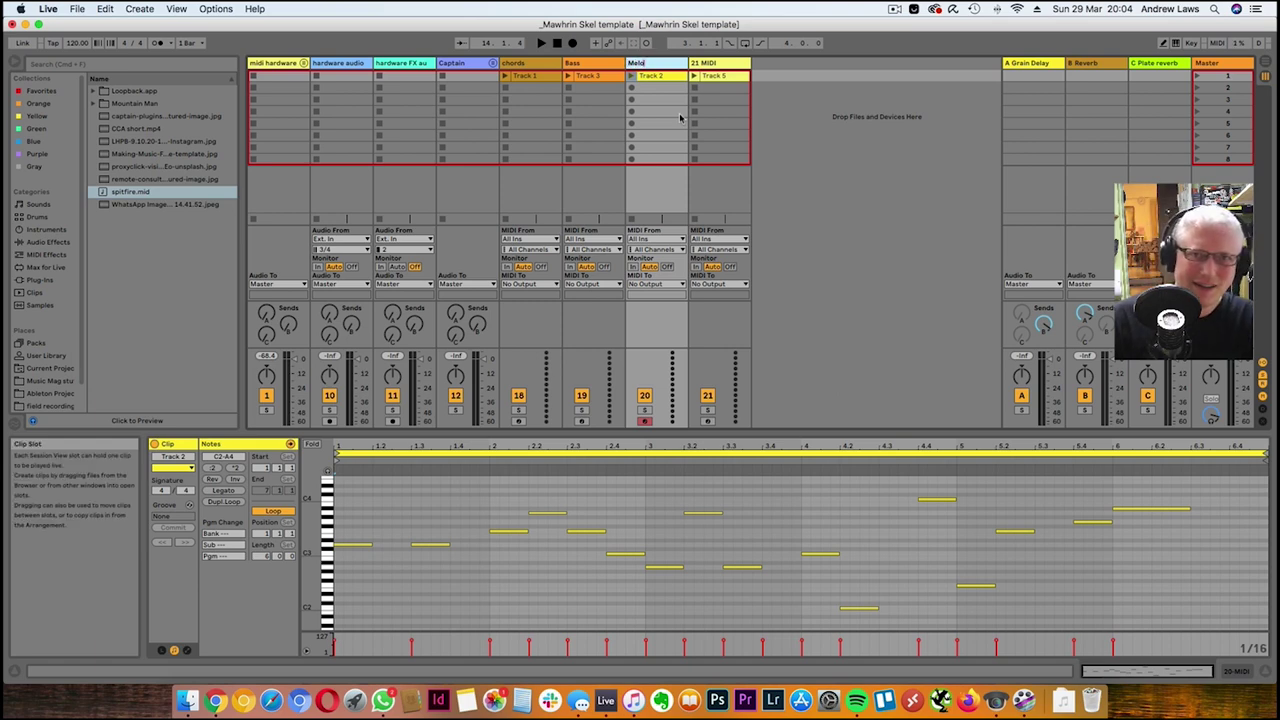
text(lody 1)
key(Return)
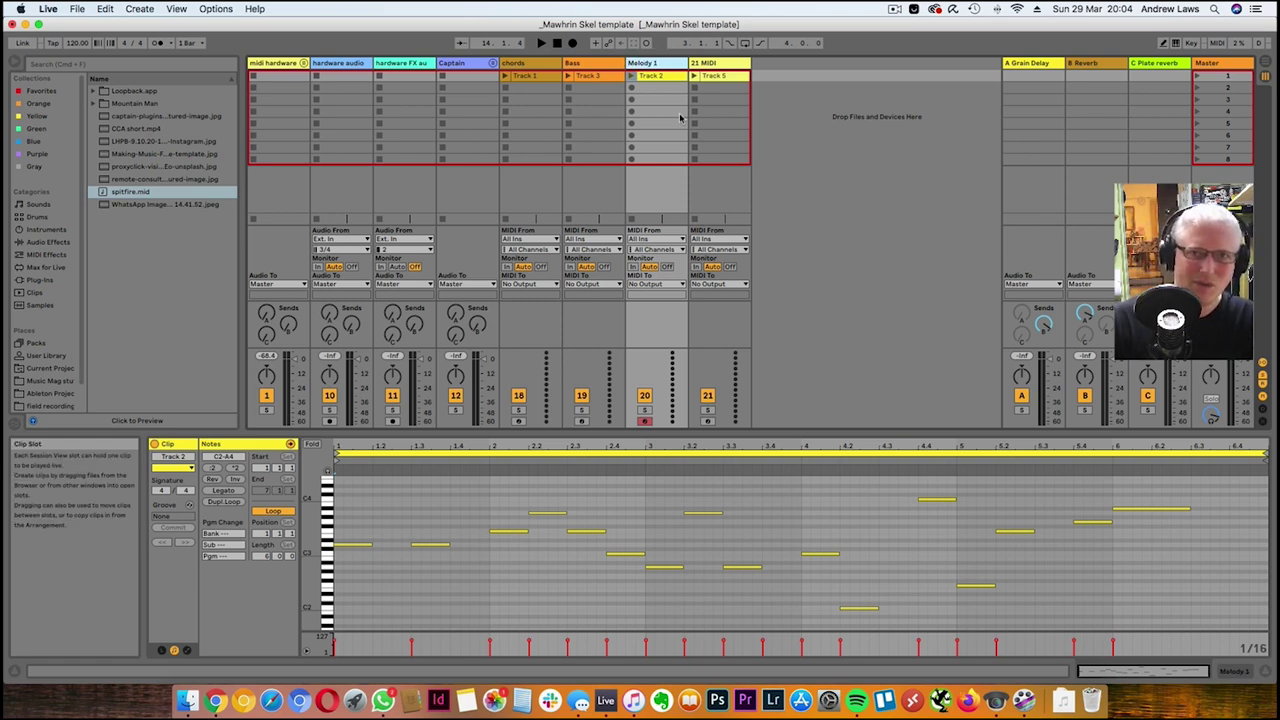
Rename the Track 5 clip on the last imported MIDI track to "Melody 2"
click(715, 75)
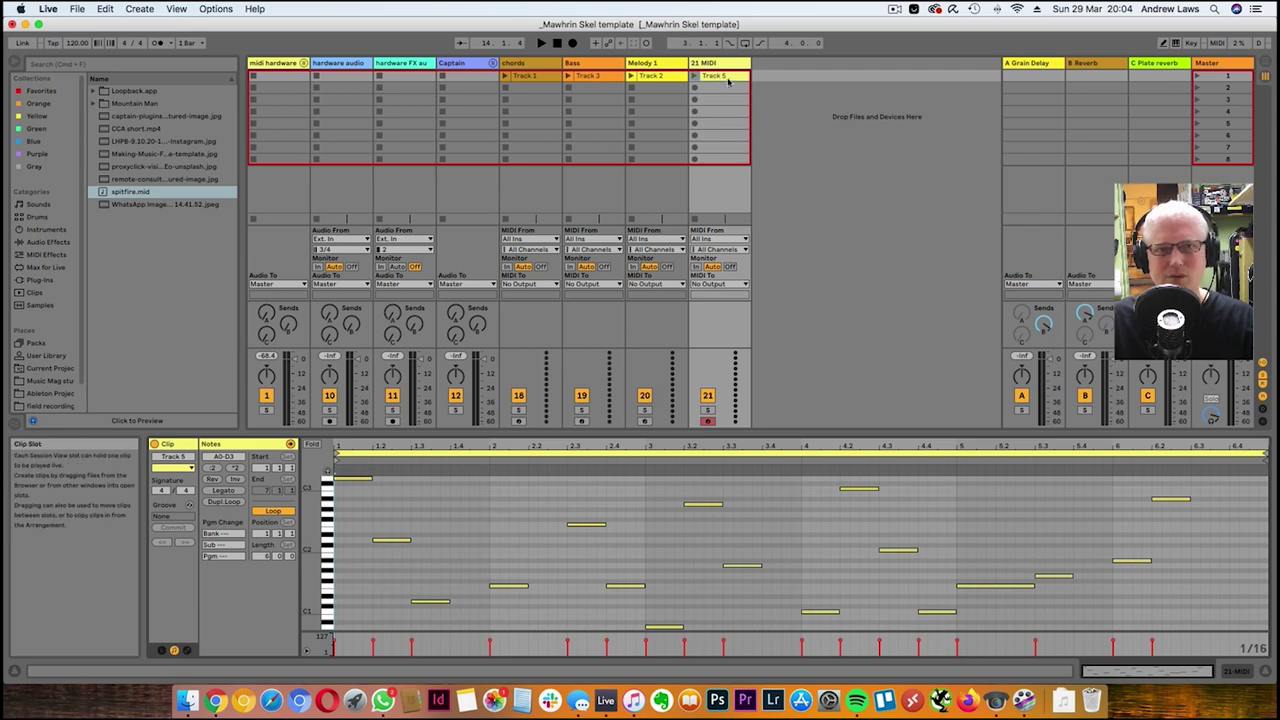
right_click(729, 81)
click(775, 133)
text(M)
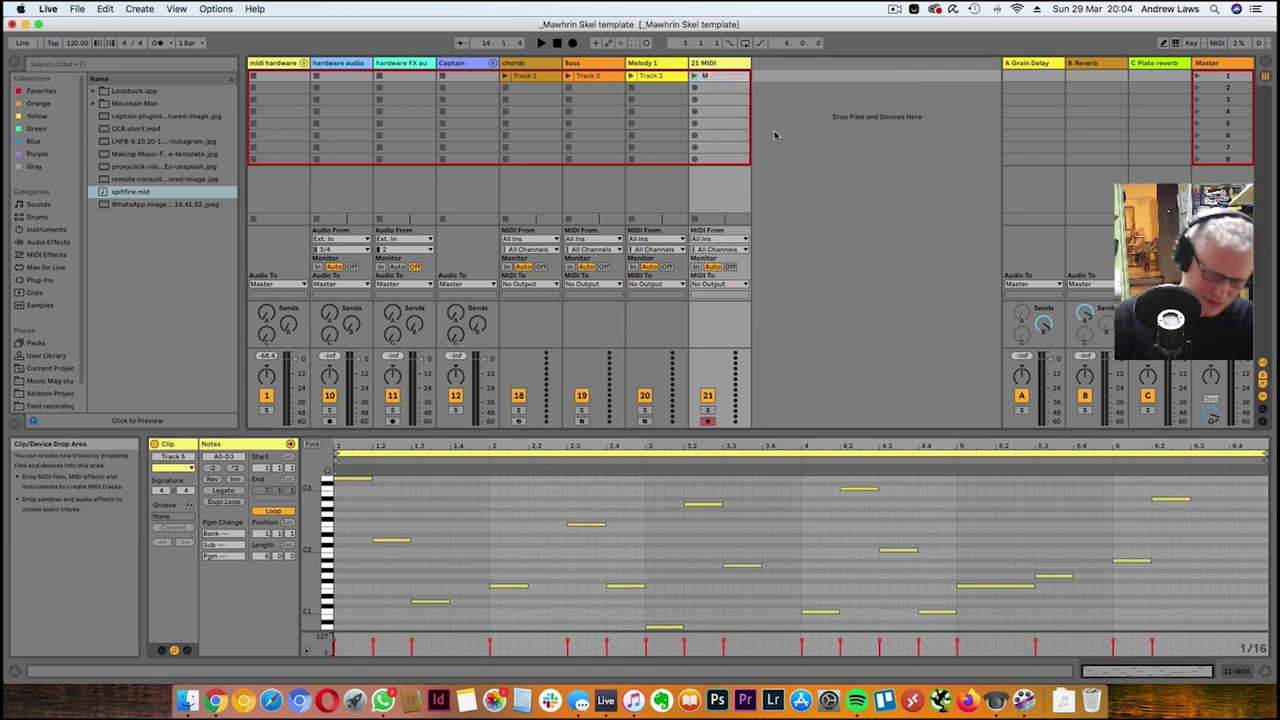
text(elody 2)
key(Return)
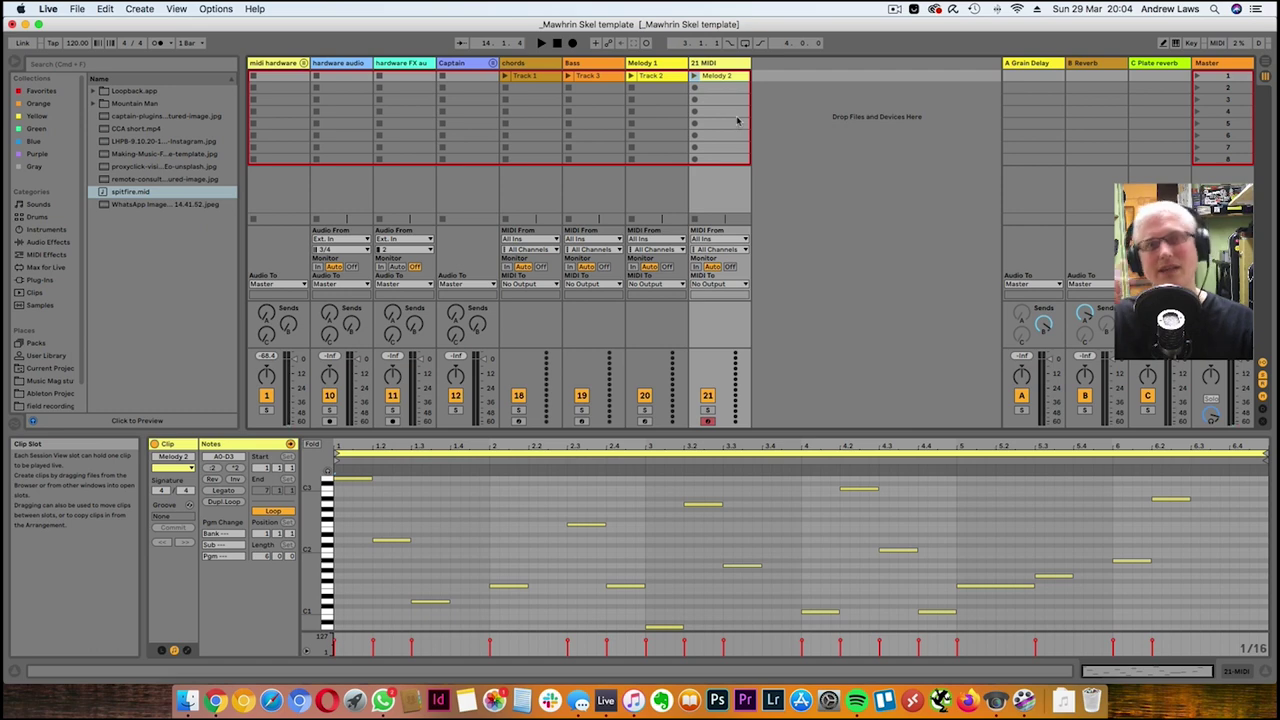
View the notes of the Track 1 clip on the chords track
click(545, 77)
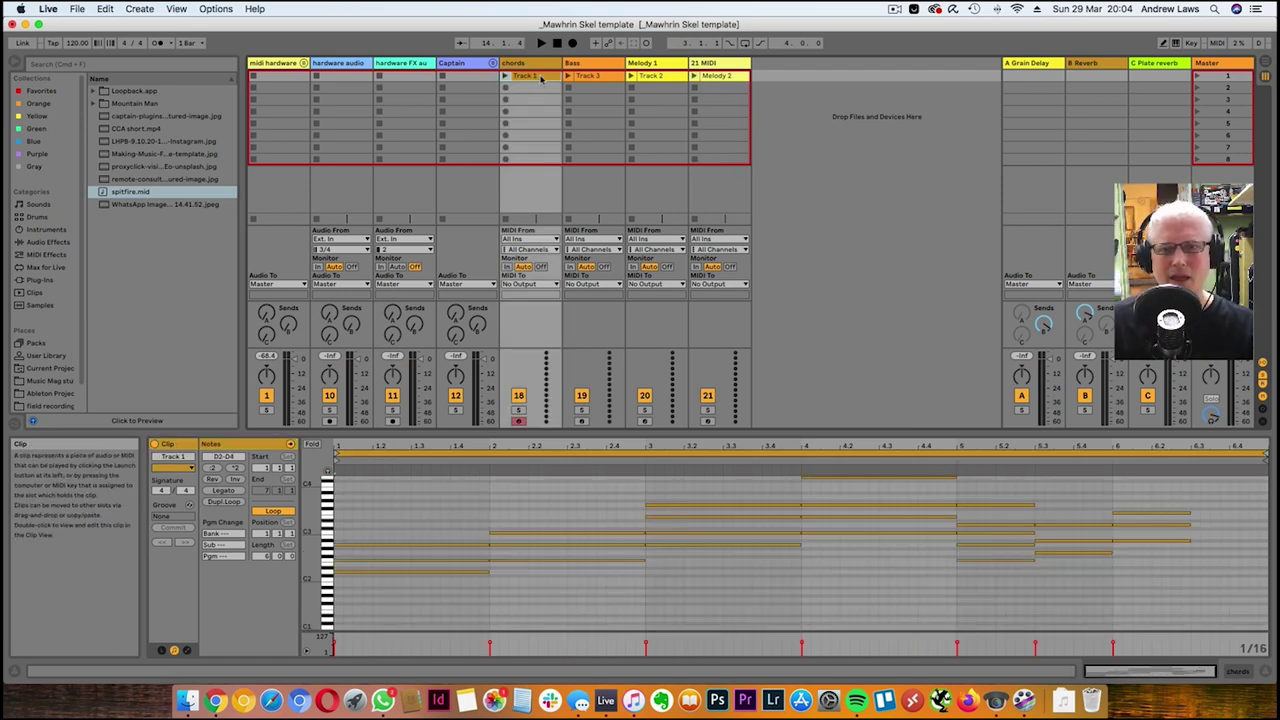
scroll(586, 536, up, 3)
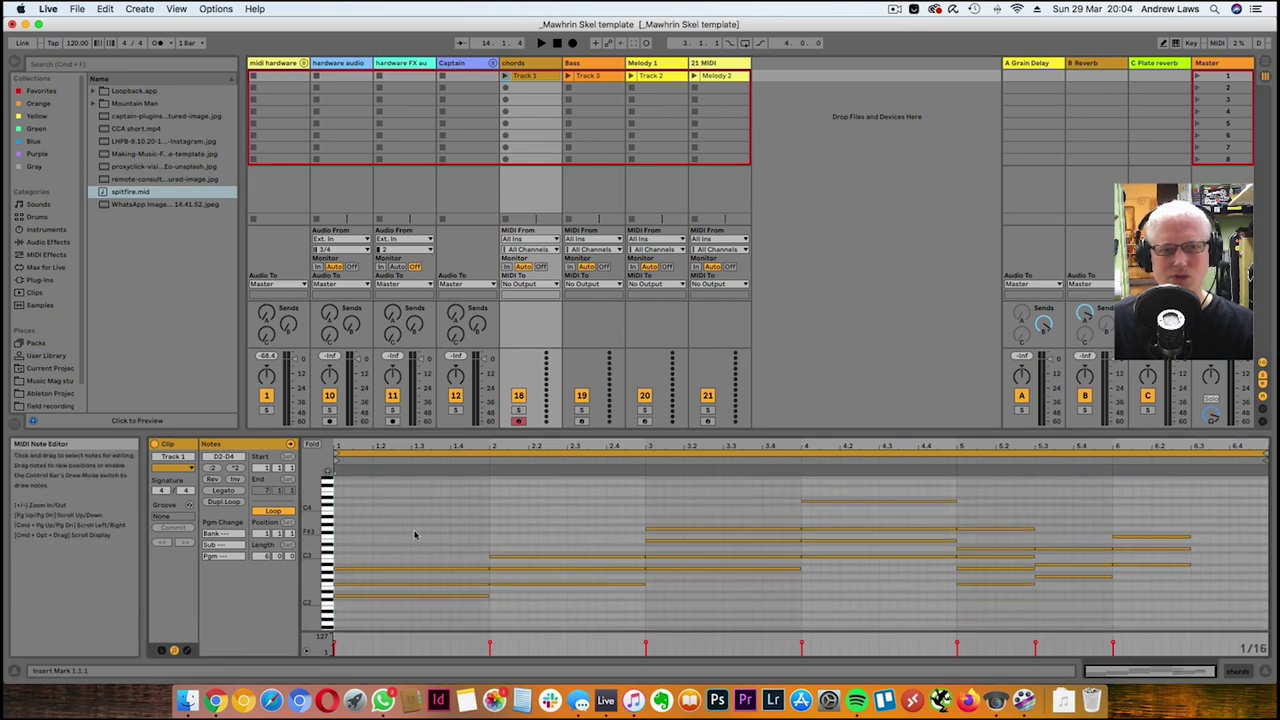
scroll(415, 534, down, 2)
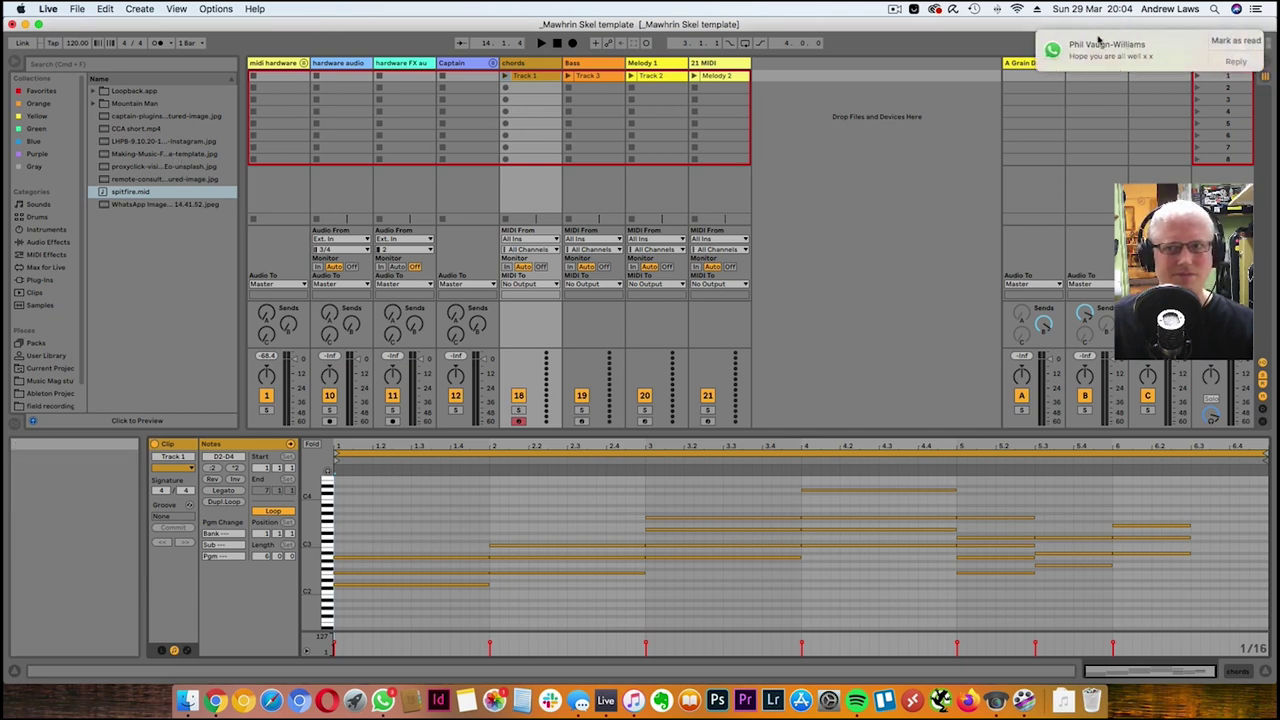
Load Spitfire Audio's BBC Symphony Orchestra VST3 plug-in onto the chords track and reposition its window over the session
click(40, 280)
click(93, 116)
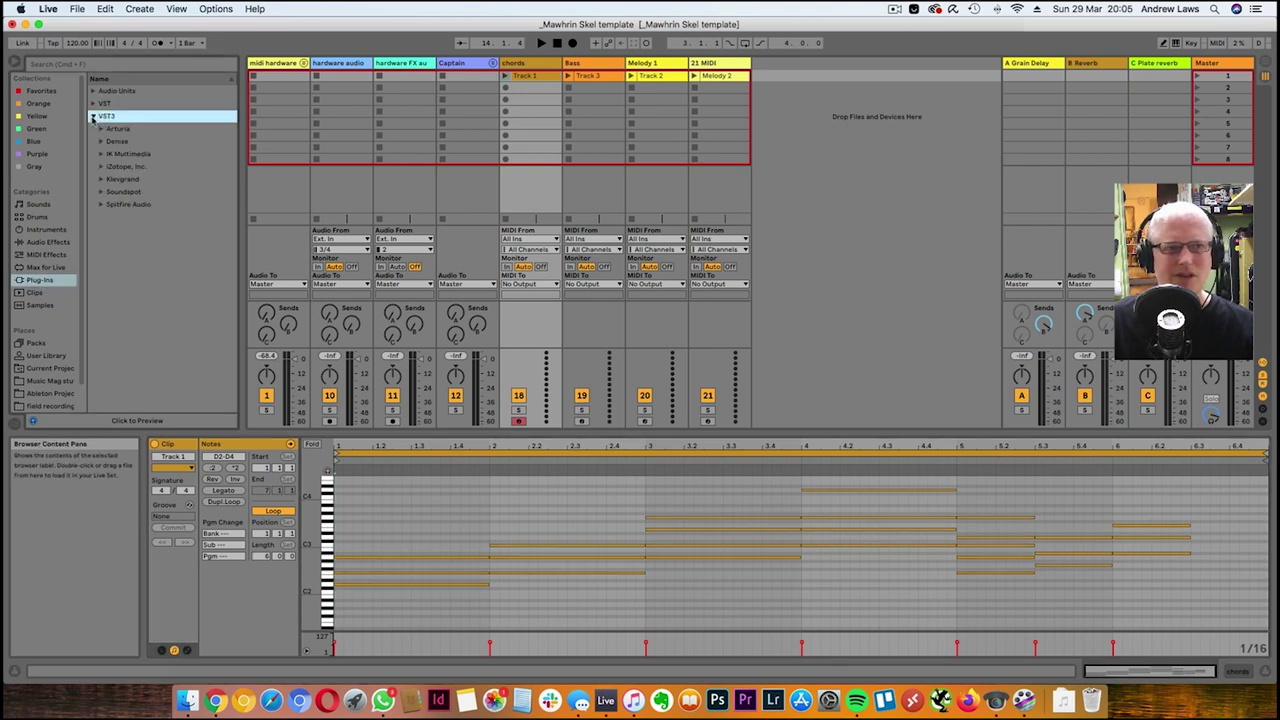
click(100, 204)
drag(148, 218, 536, 192)
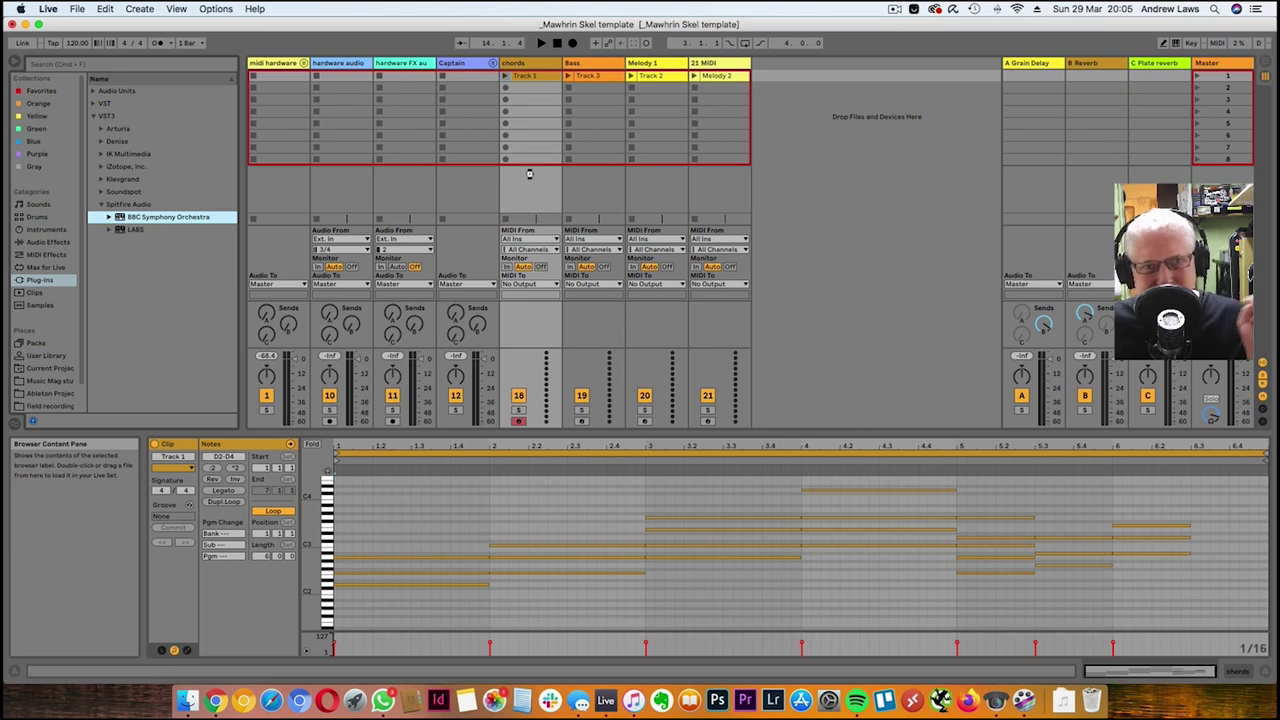
drag(530, 177, 530, 177)
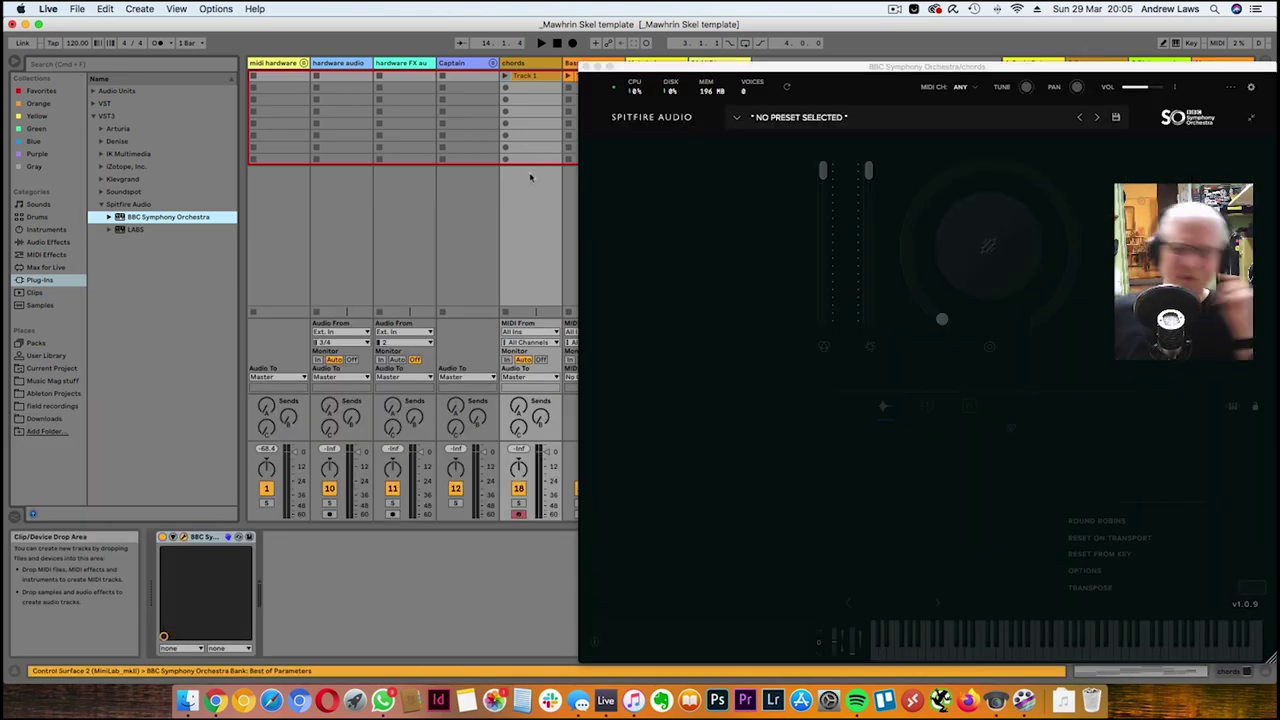
drag(822, 70, 328, 50)
drag(628, 50, 855, 42)
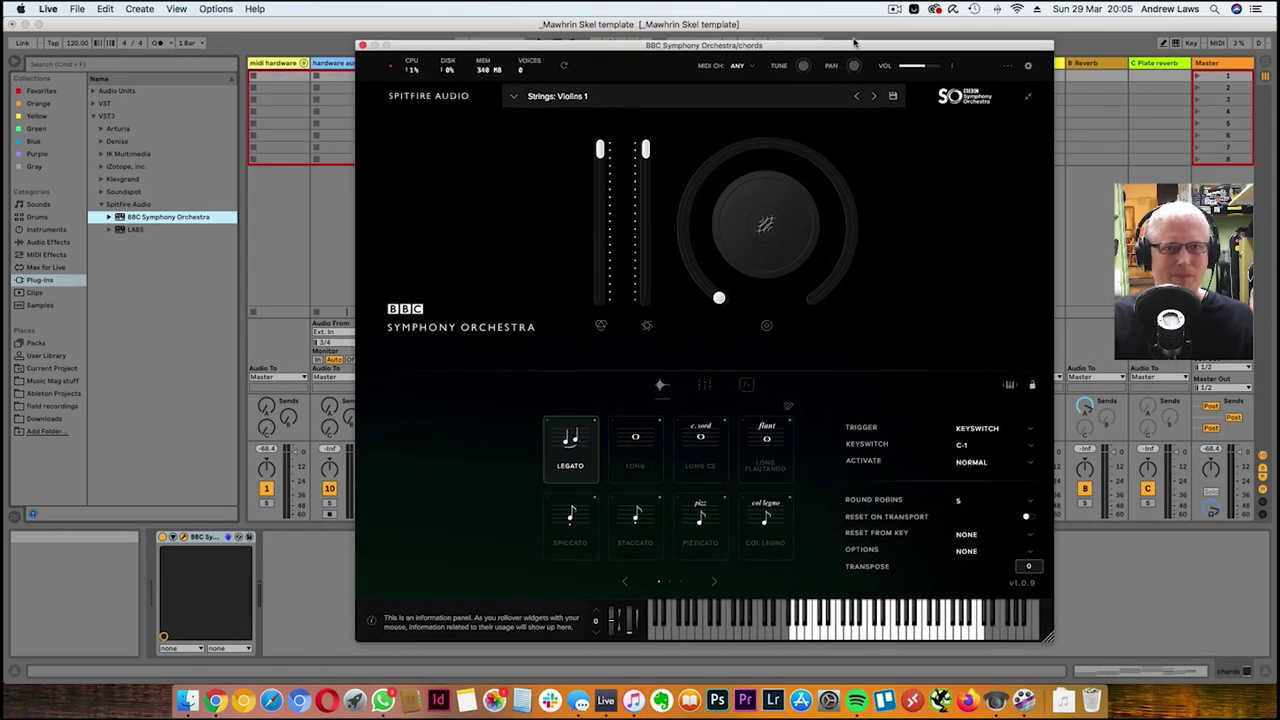
Filter the BBC Symphony Orchestra presets to Strings and look through the available instruments
click(590, 99)
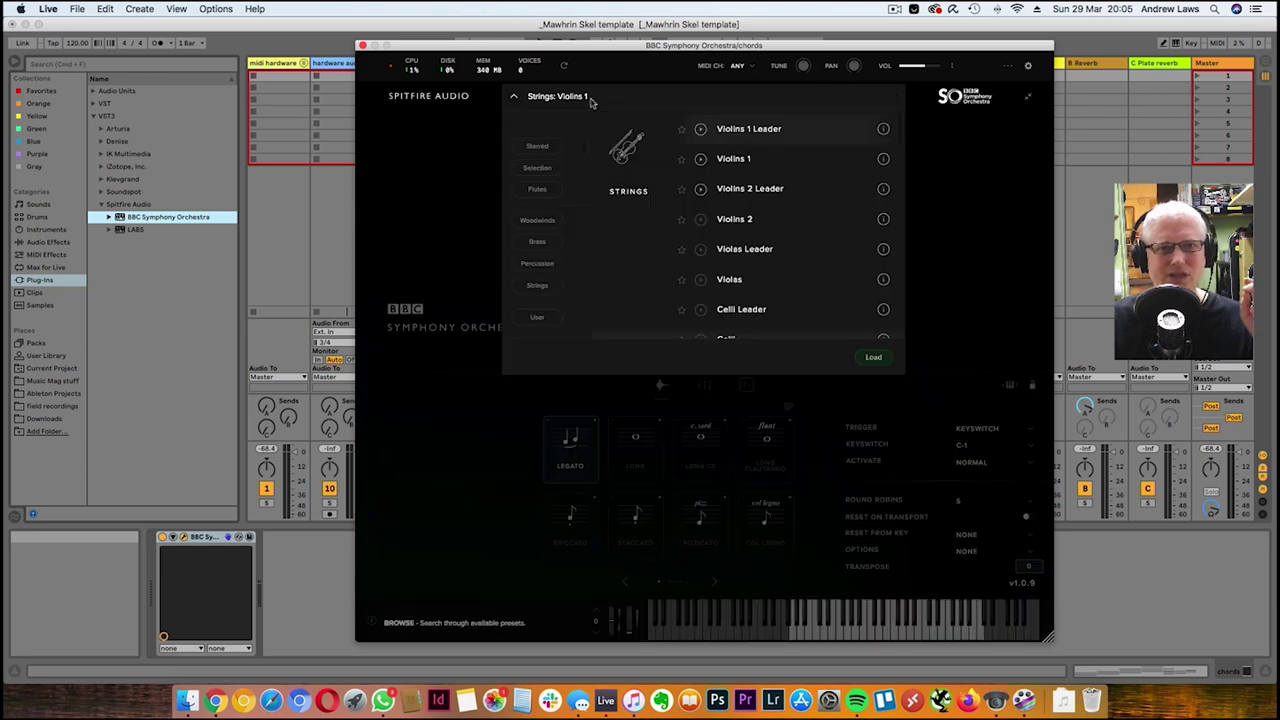
click(539, 285)
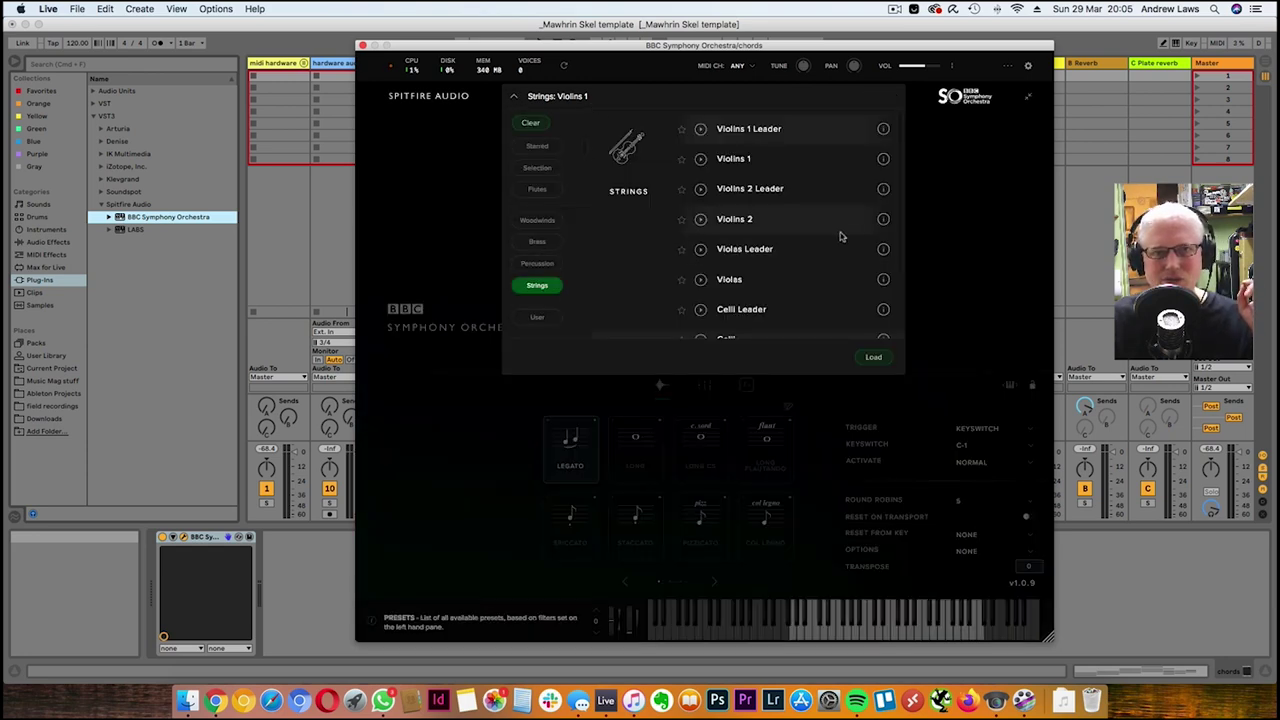
scroll(805, 247, down, 3)
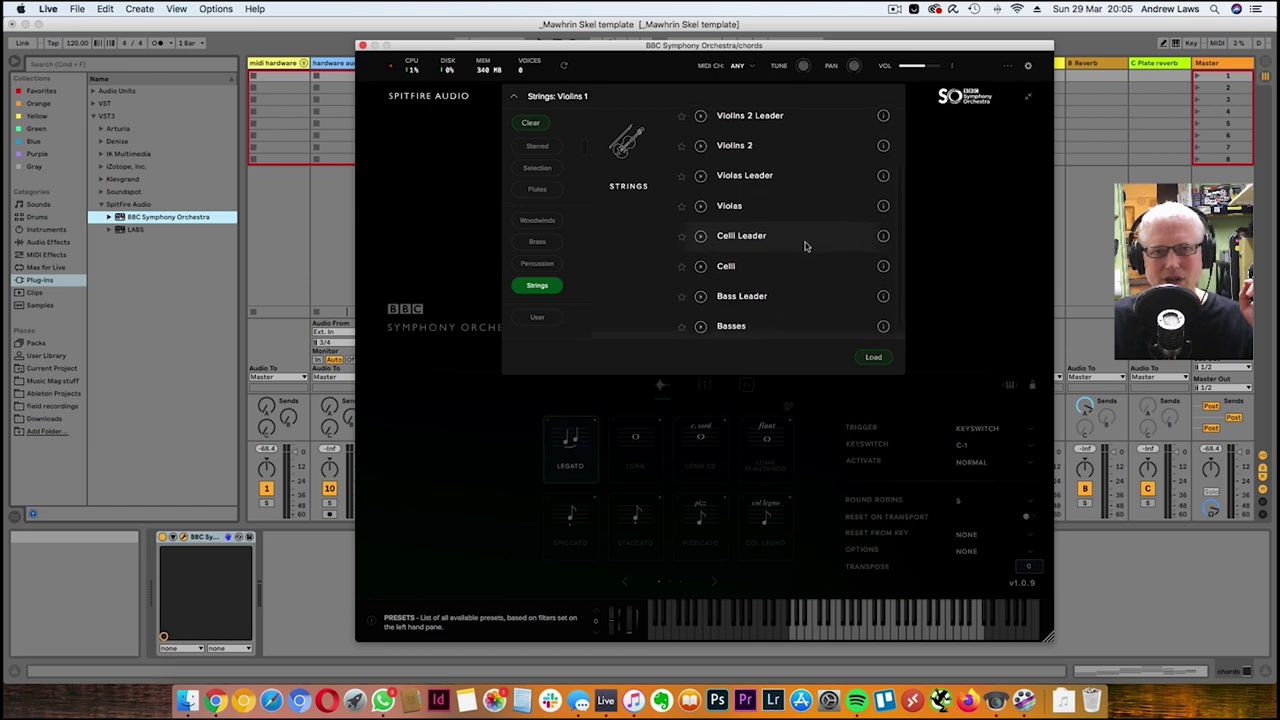
scroll(793, 264, down, 1)
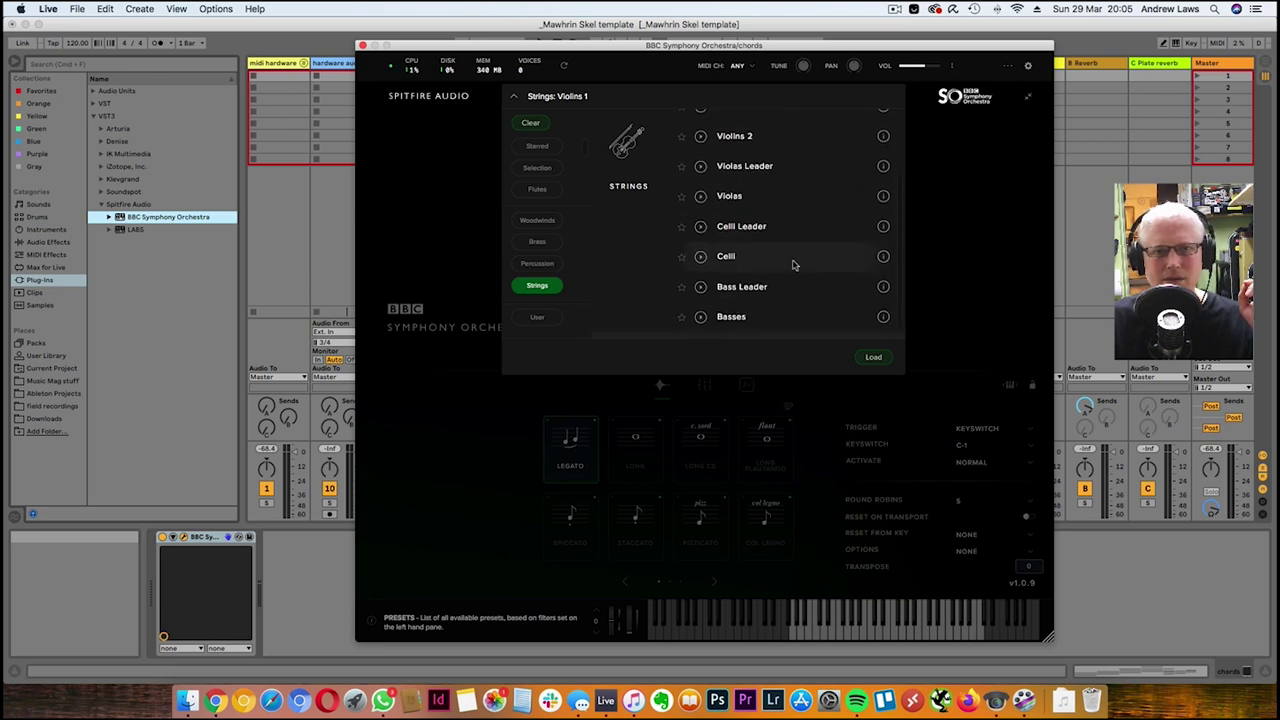
scroll(793, 264, up, 3)
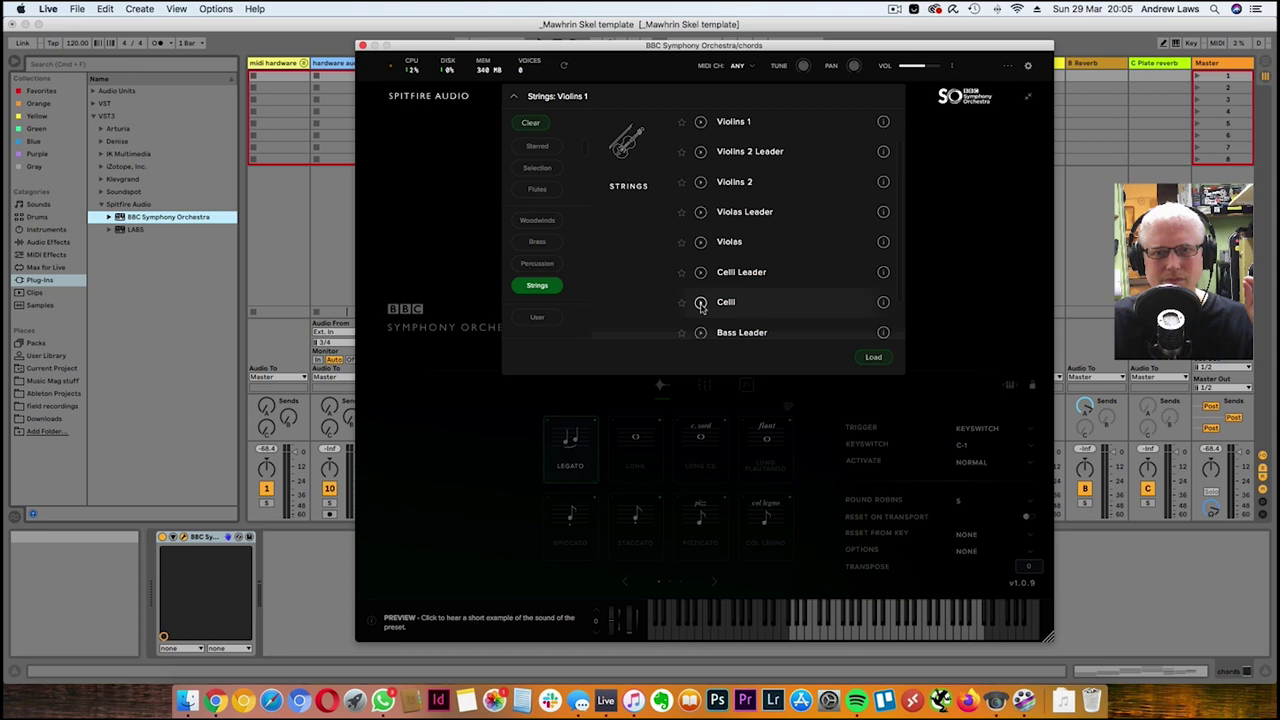
Switch to ScreenFlow, check the webcam and audio inputs in its Recording Monitor, and close the monitor
click(1027, 698)
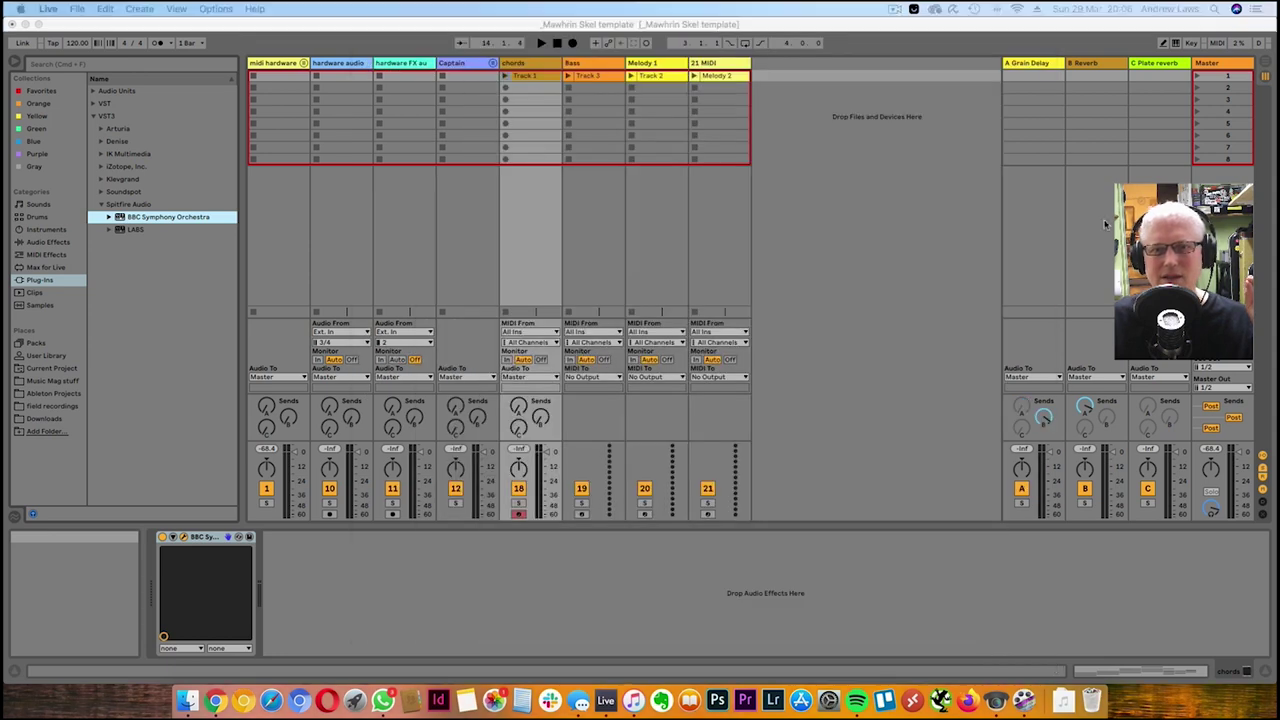
click(893, 10)
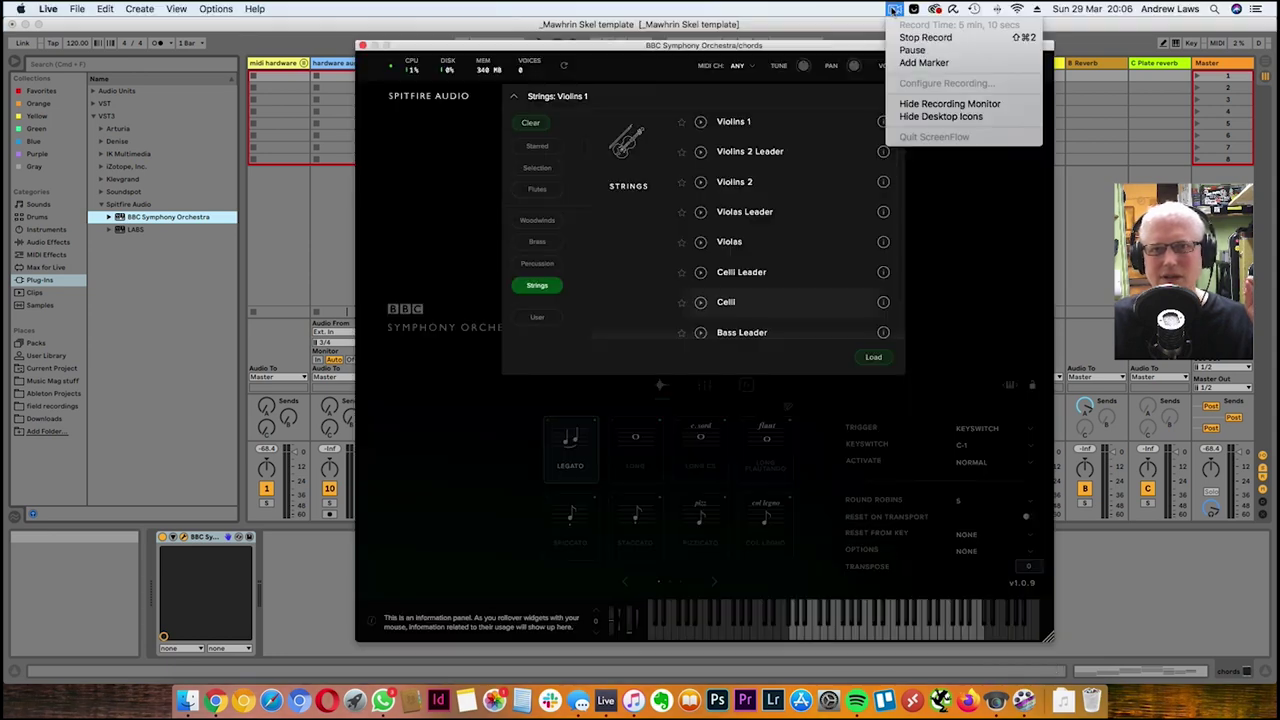
click(1005, 106)
click(893, 10)
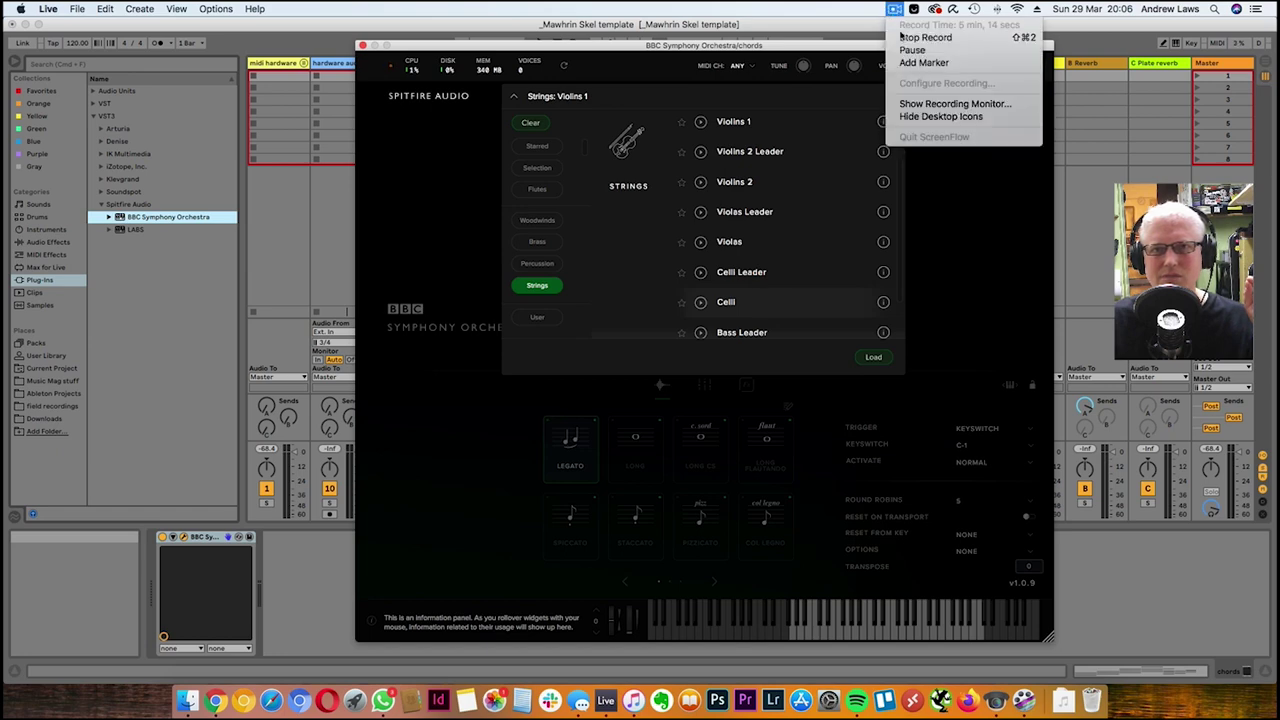
click(955, 104)
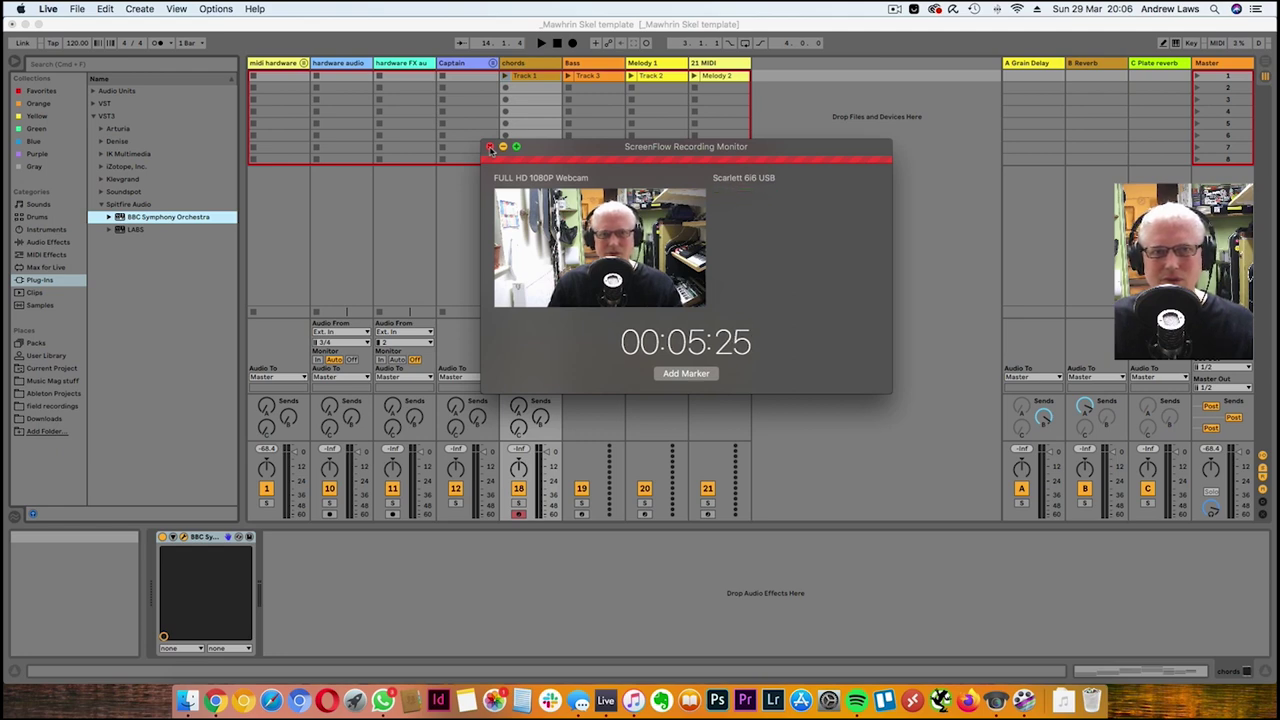
click(489, 147)
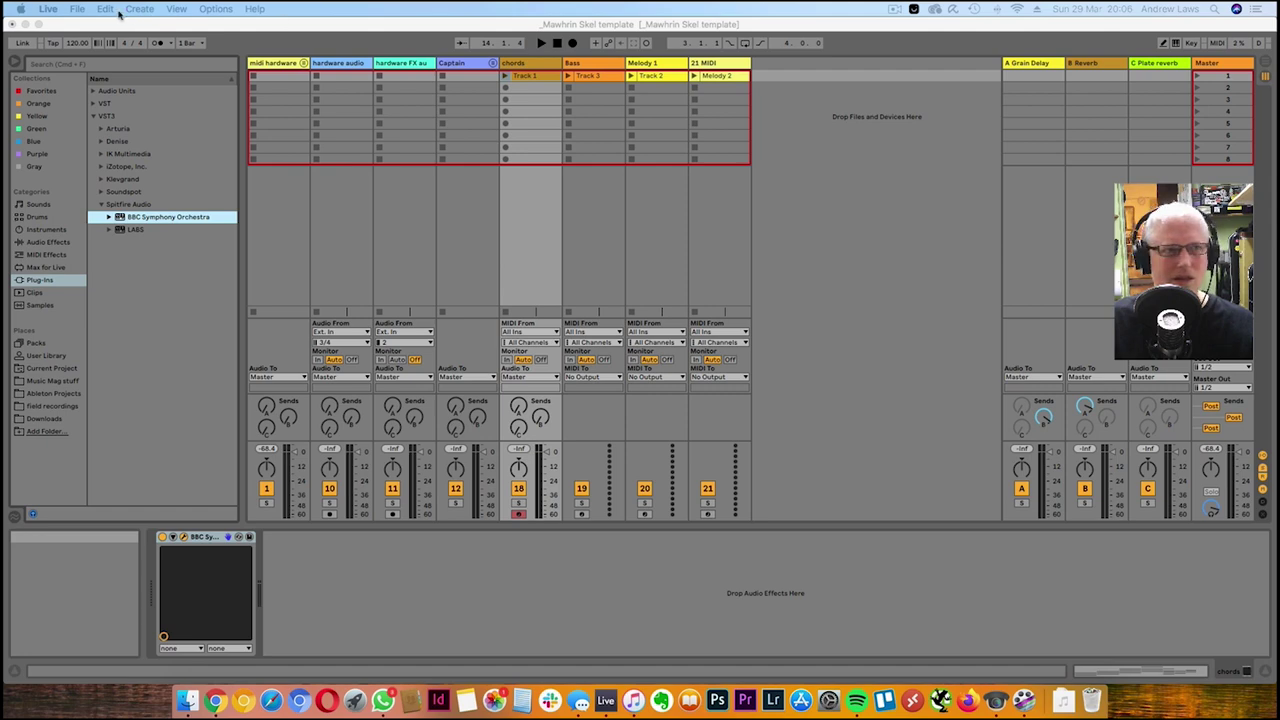
Open Live's preferences, and audition the Violins 1 instrument with the Legato and Long techniques on the plug-in's keyboard
click(59, 9)
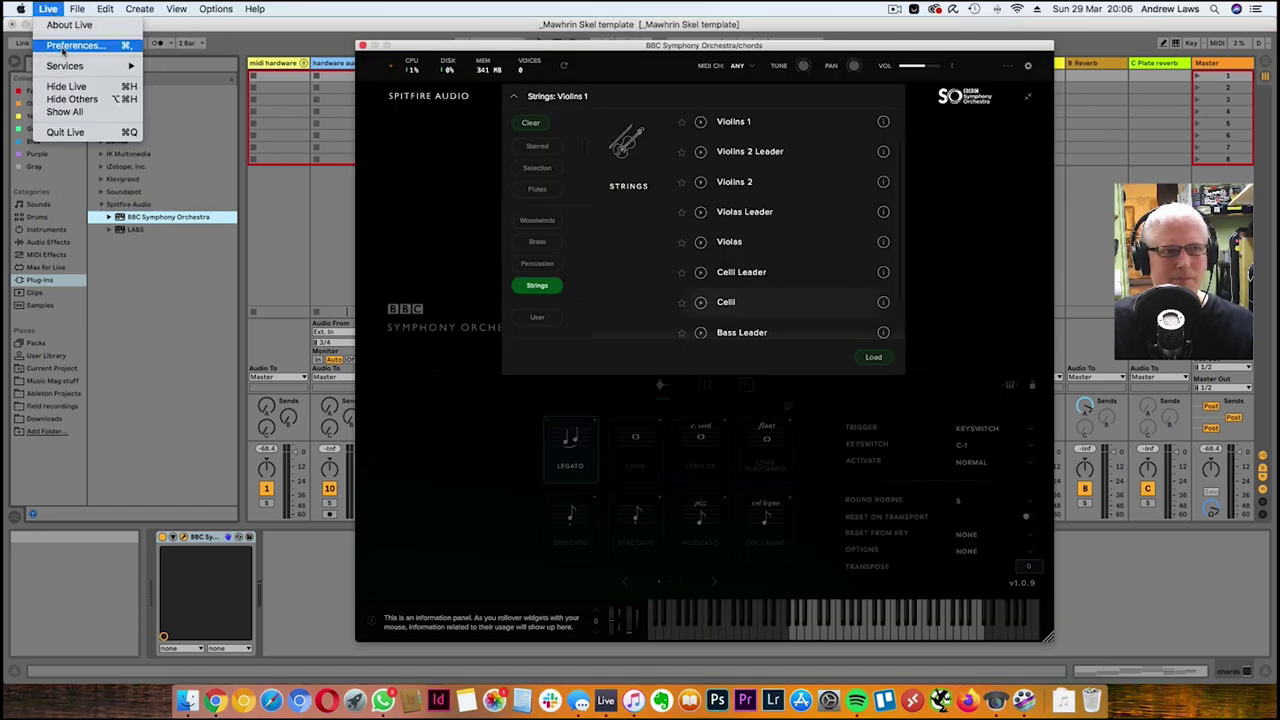
click(62, 48)
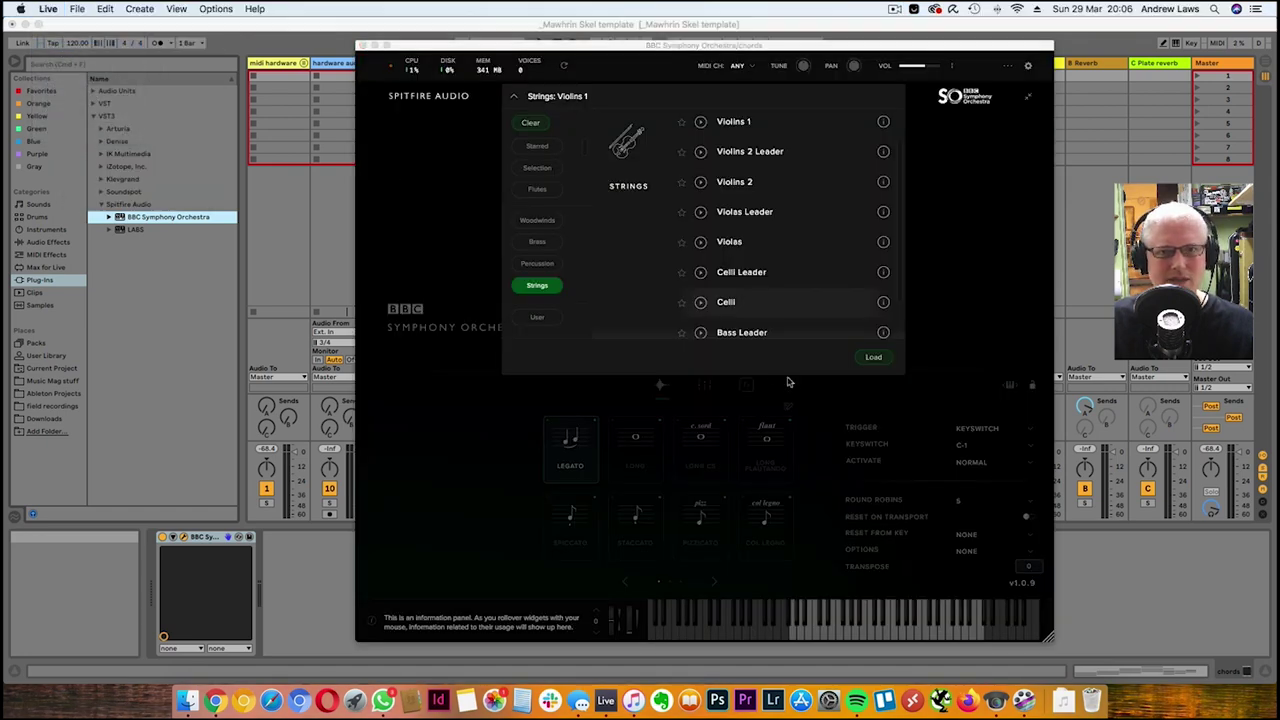
click(767, 301)
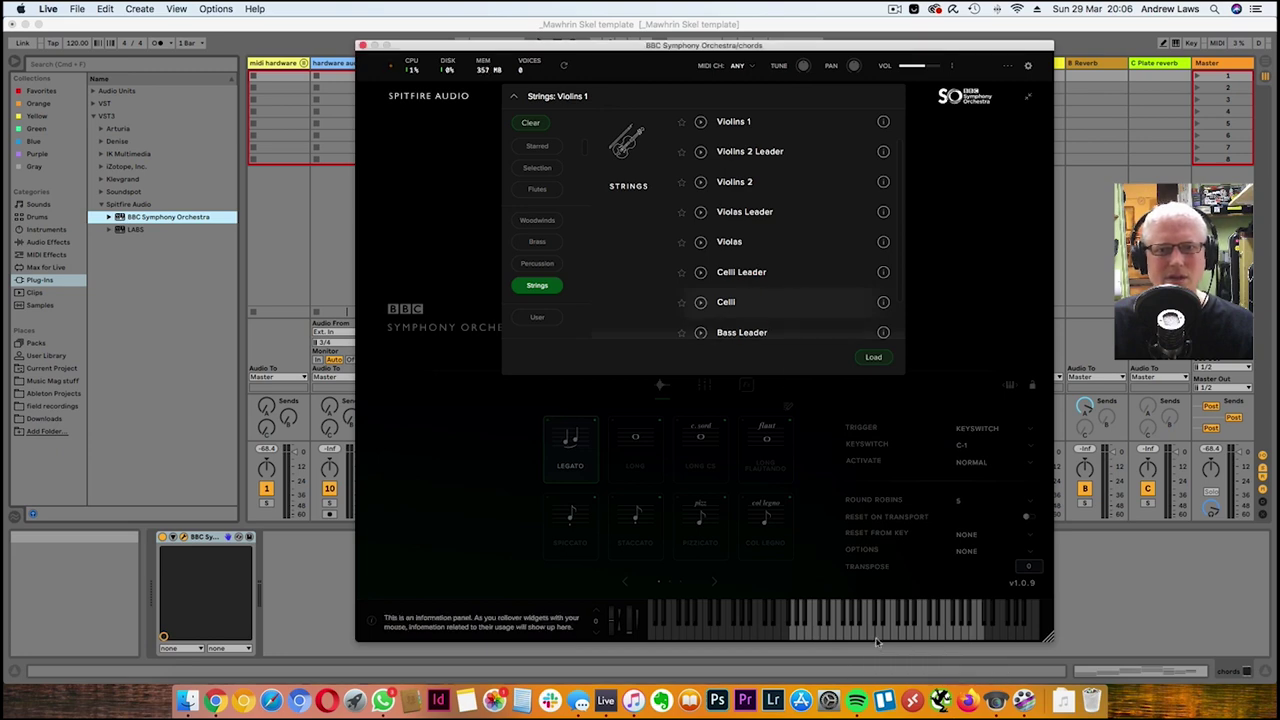
click(824, 636)
click(888, 633)
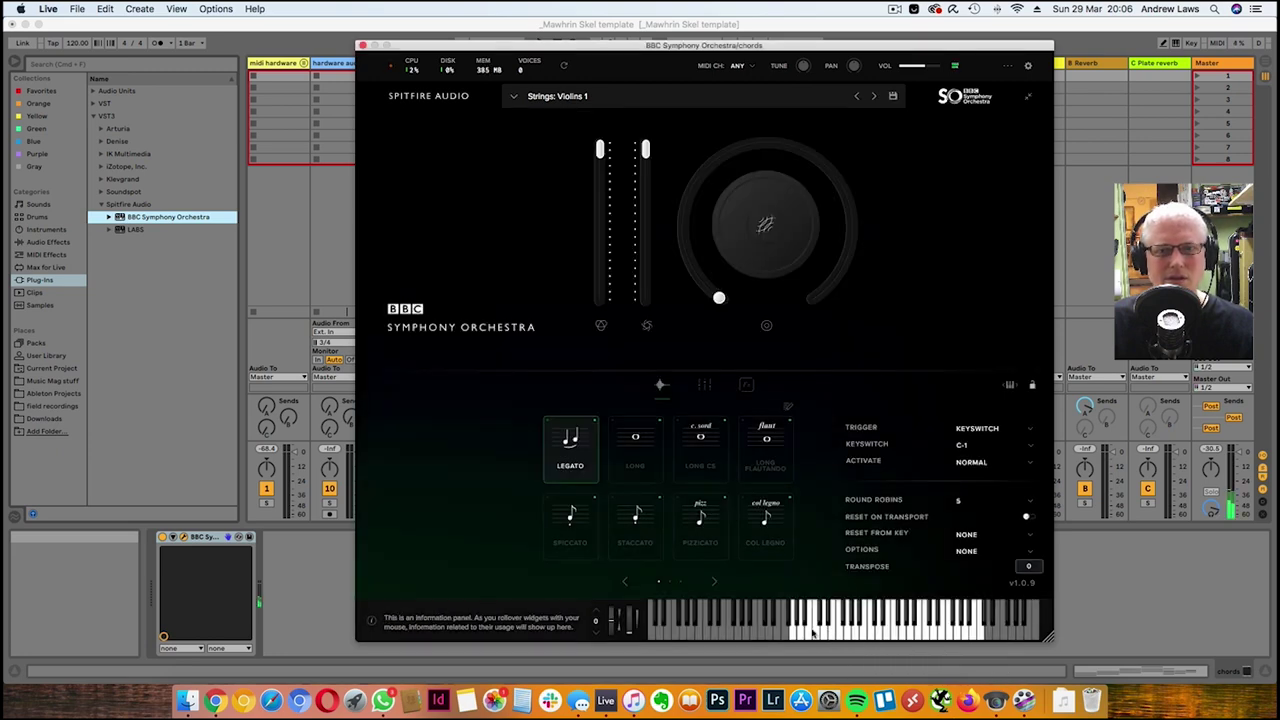
click(893, 632)
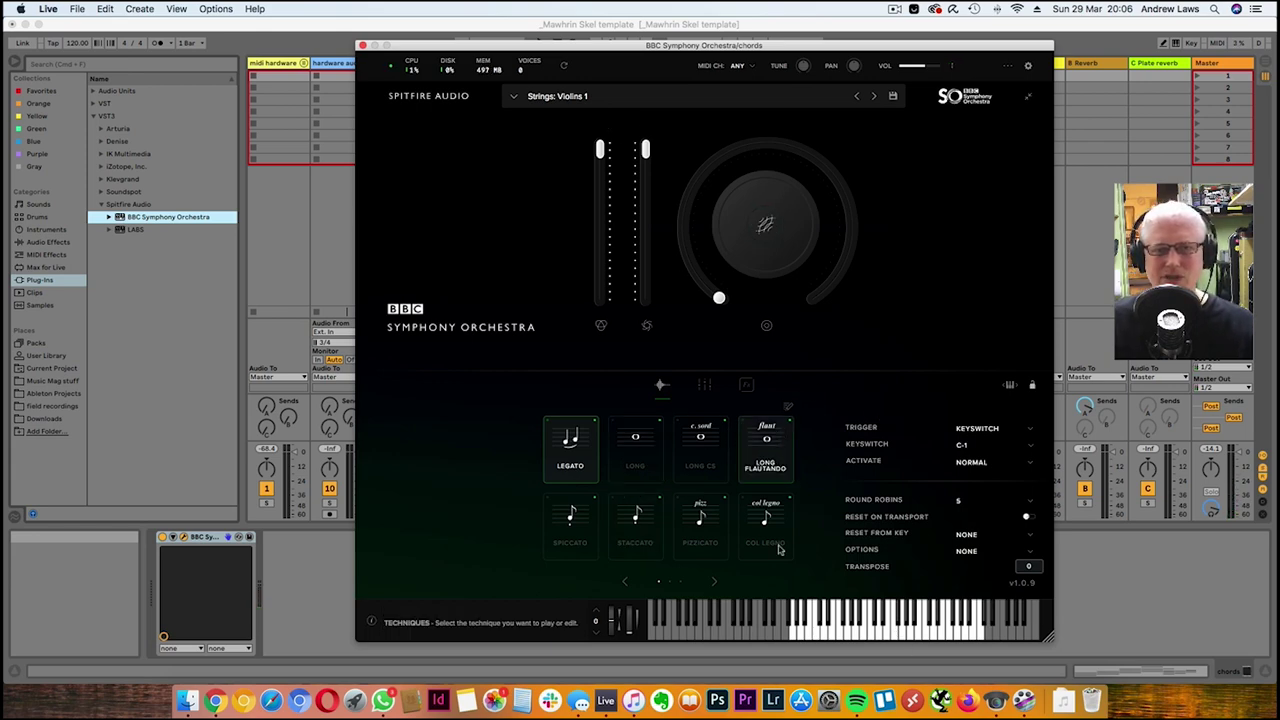
click(635, 448)
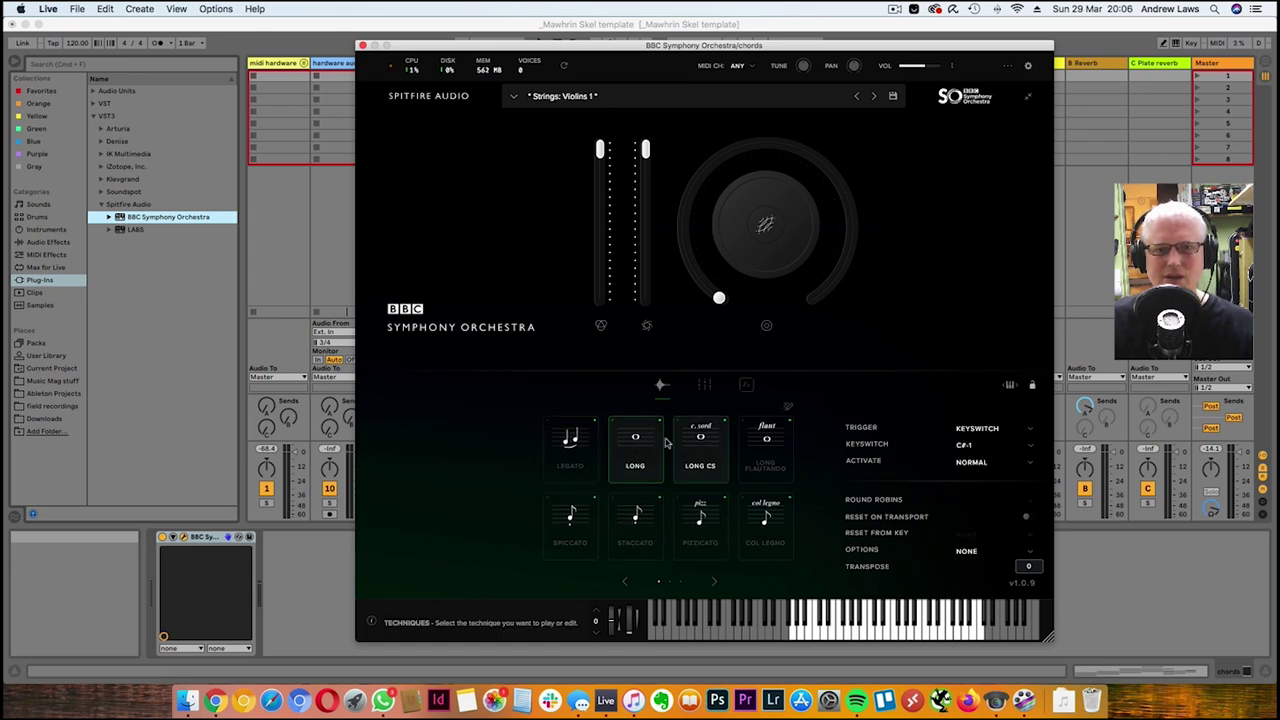
click(866, 636)
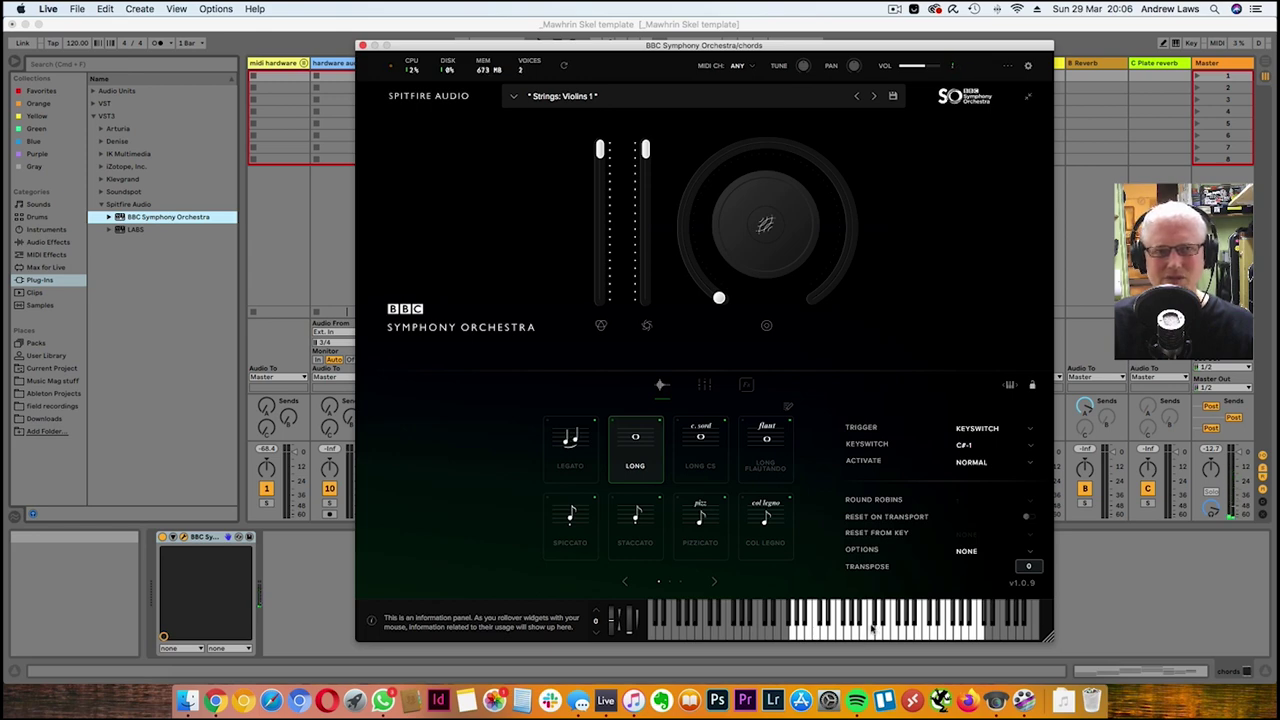
Load the Celli strings preset in BBC Symphony Orchestra and audition a few low and high notes
click(580, 100)
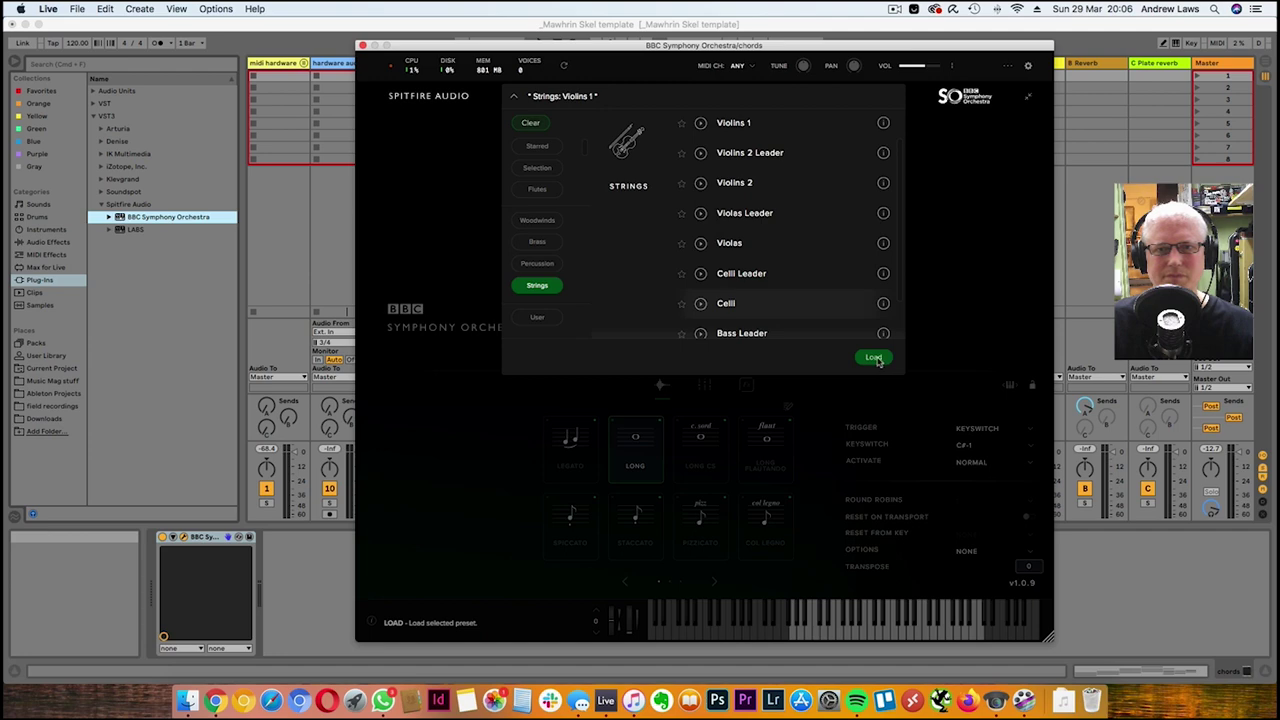
click(874, 358)
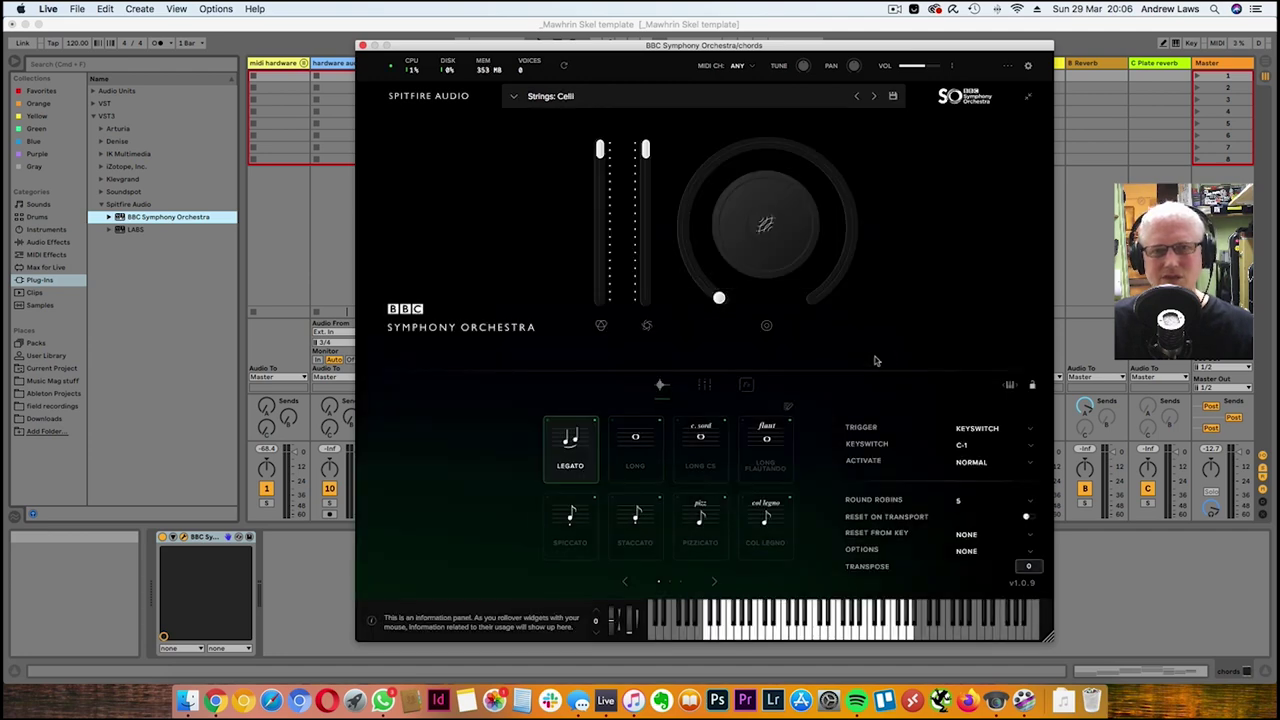
click(745, 632)
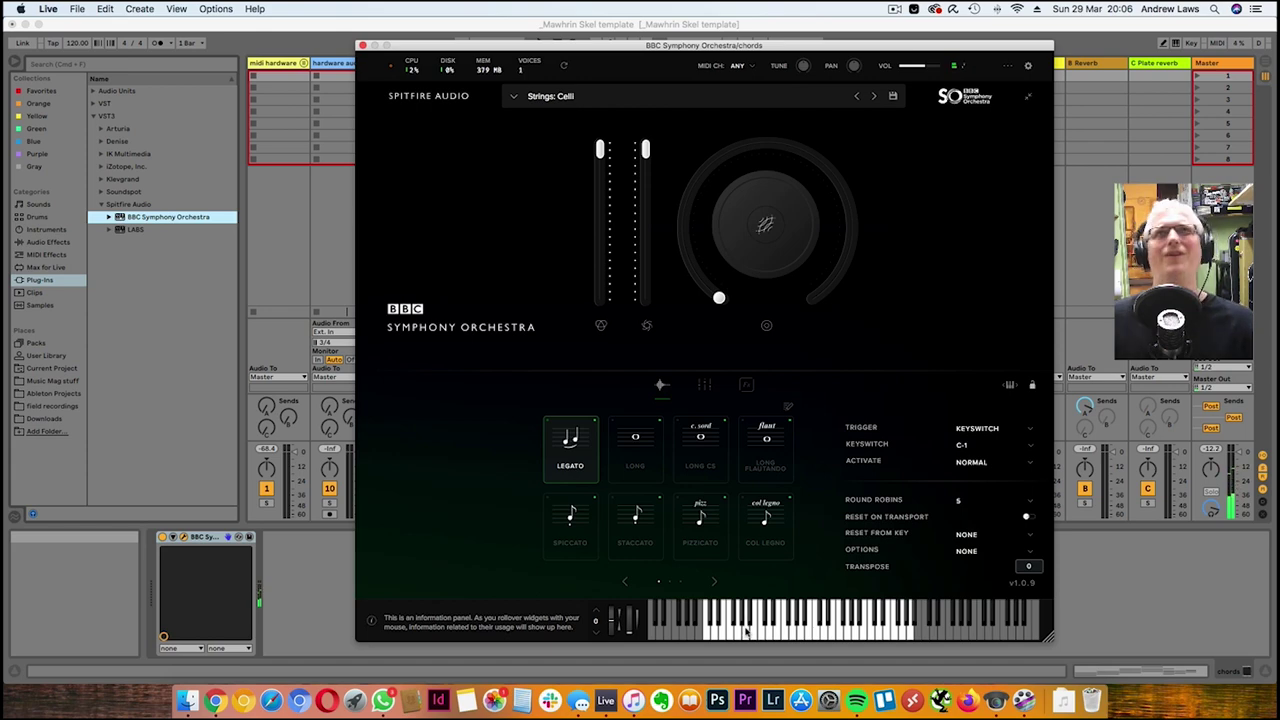
click(746, 632)
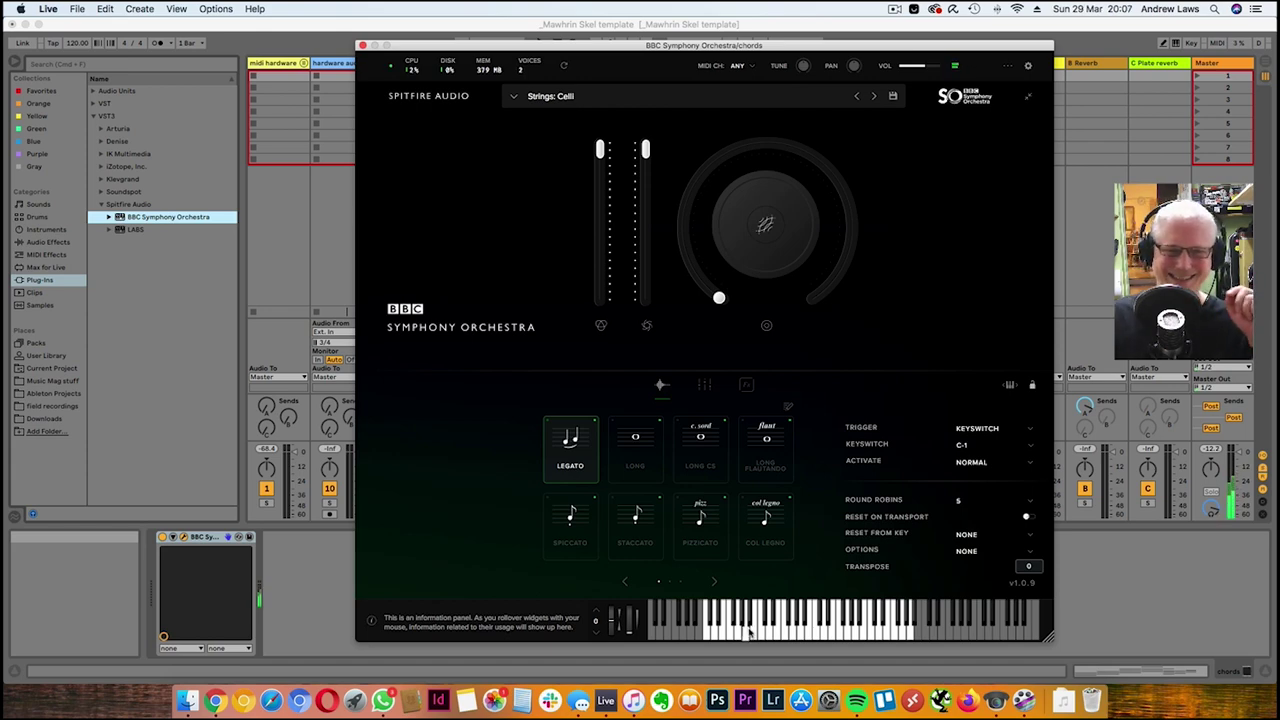
click(877, 632)
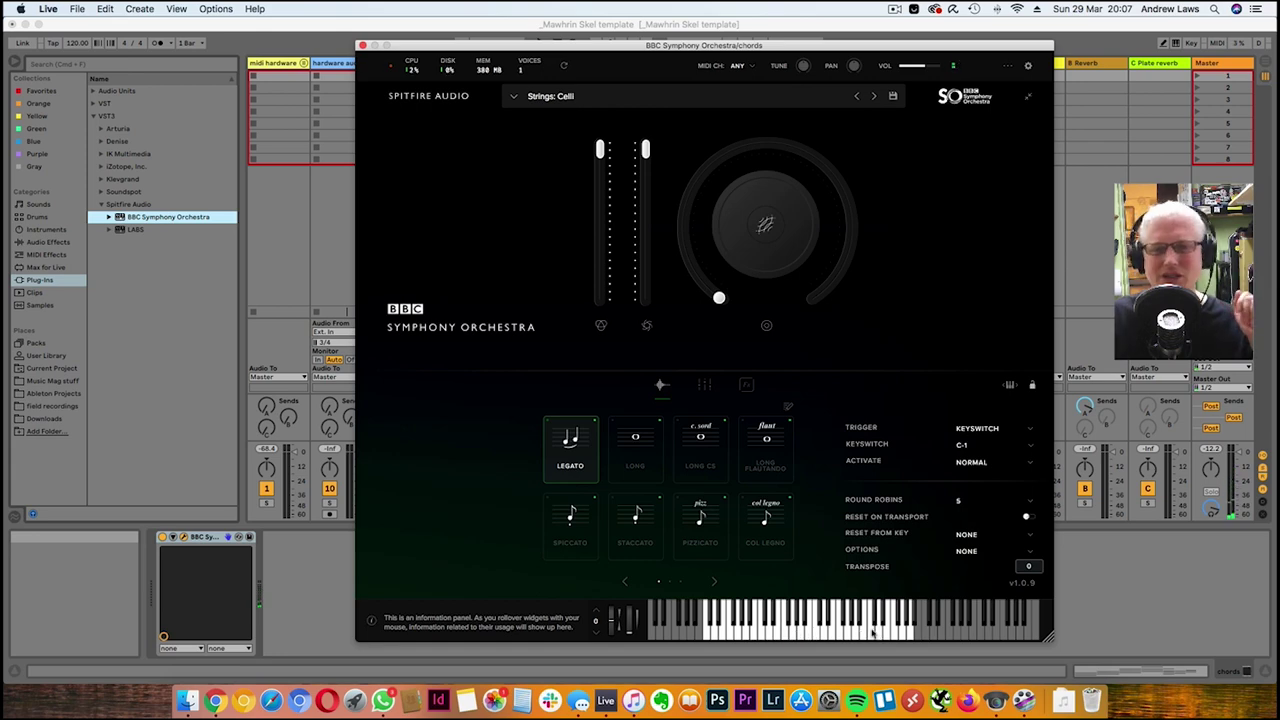
Move the BBC Symphony Orchestra window aside, and close it and the preferences window behind it
drag(455, 47, 158, 60)
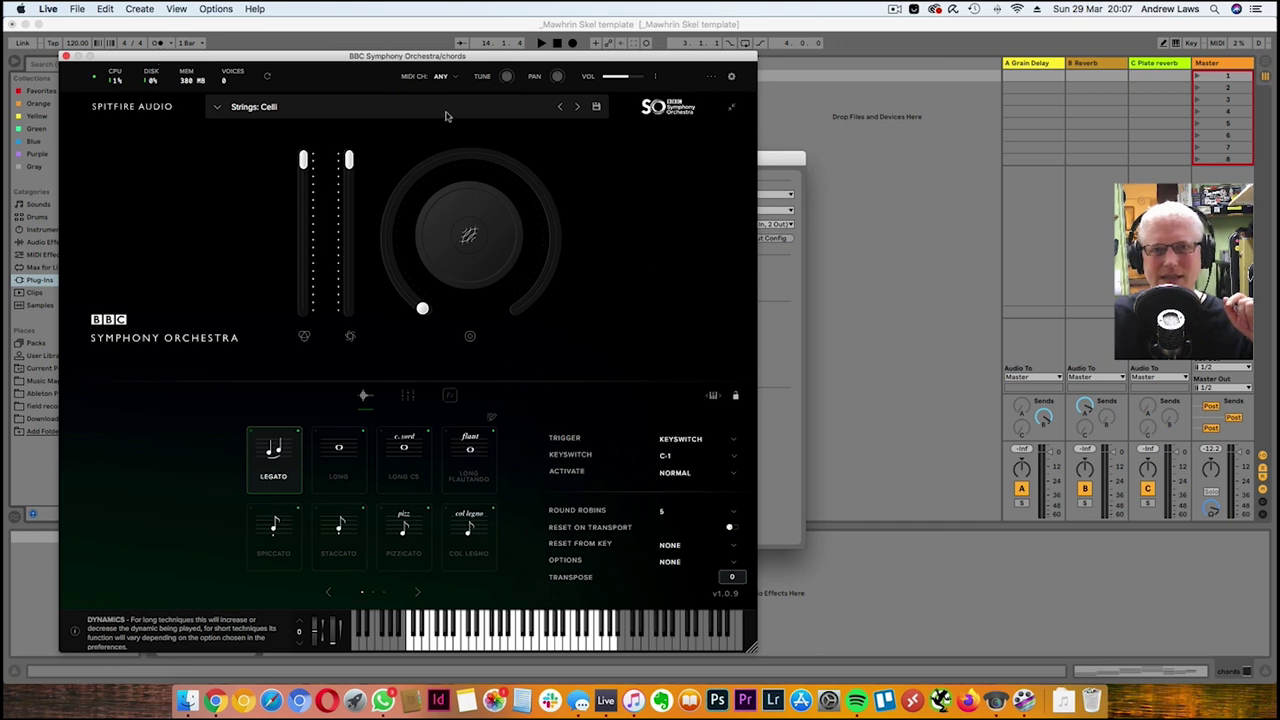
click(67, 57)
click(484, 158)
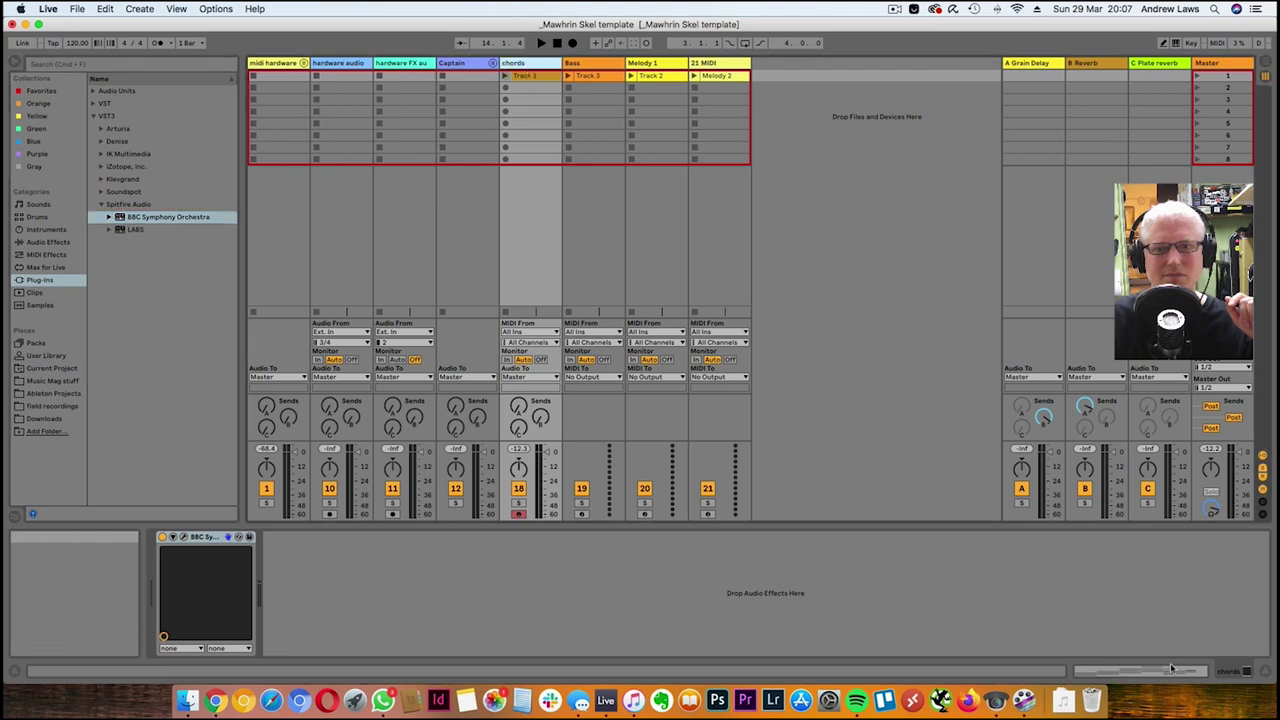
Show the notes of the chords track's Track 1 clip and play it briefly with the Celli sound
click(515, 76)
click(506, 77)
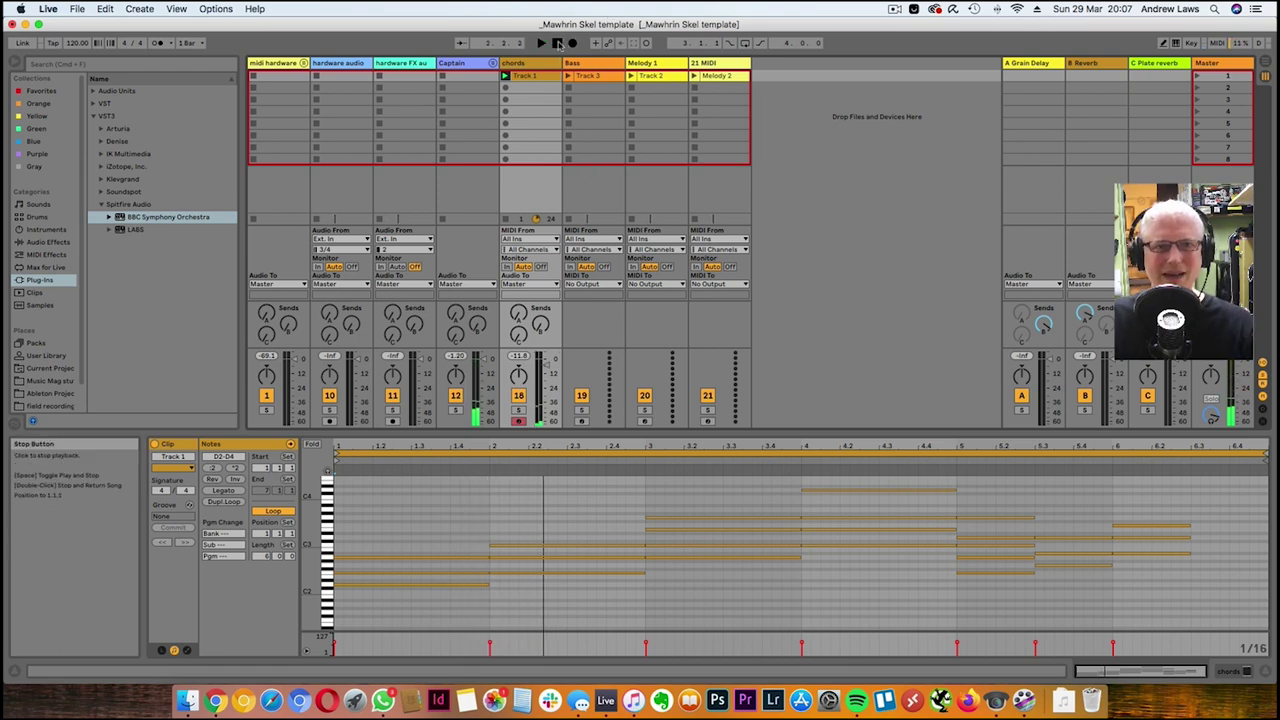
click(558, 43)
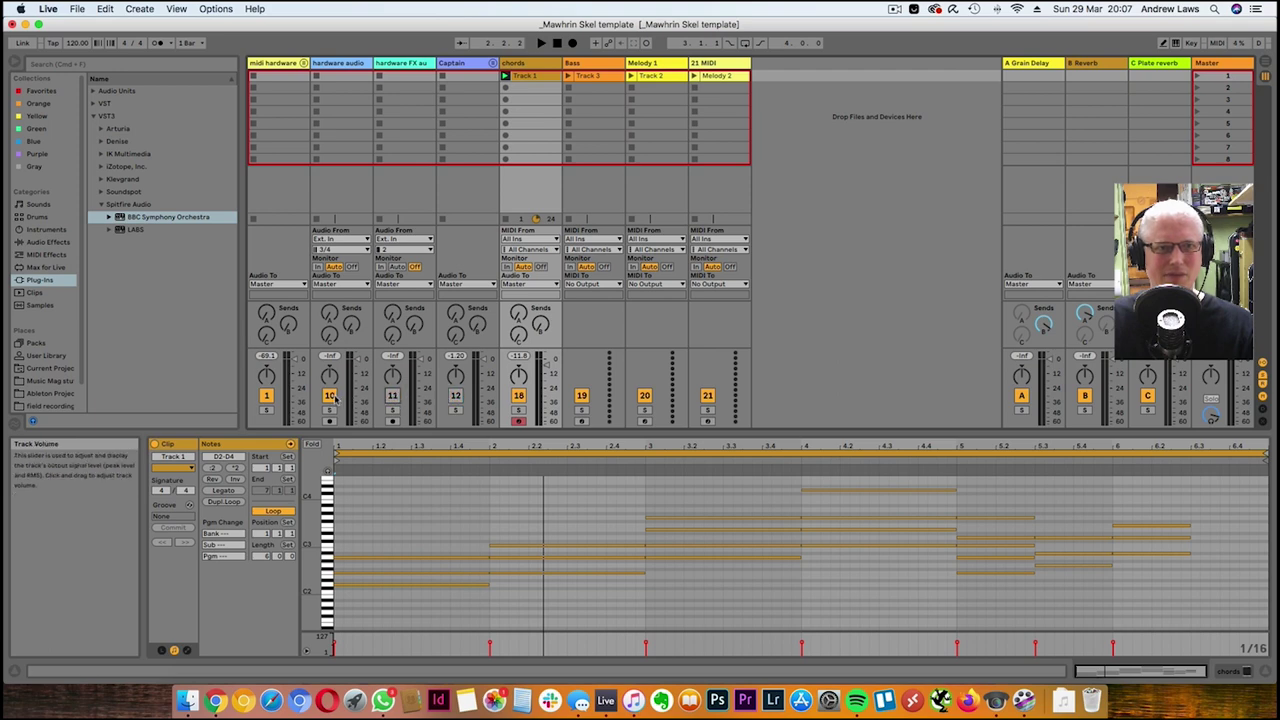
Deactivate the midi hardware track, and delete all template tracks from midi hardware through Captain
click(266, 397)
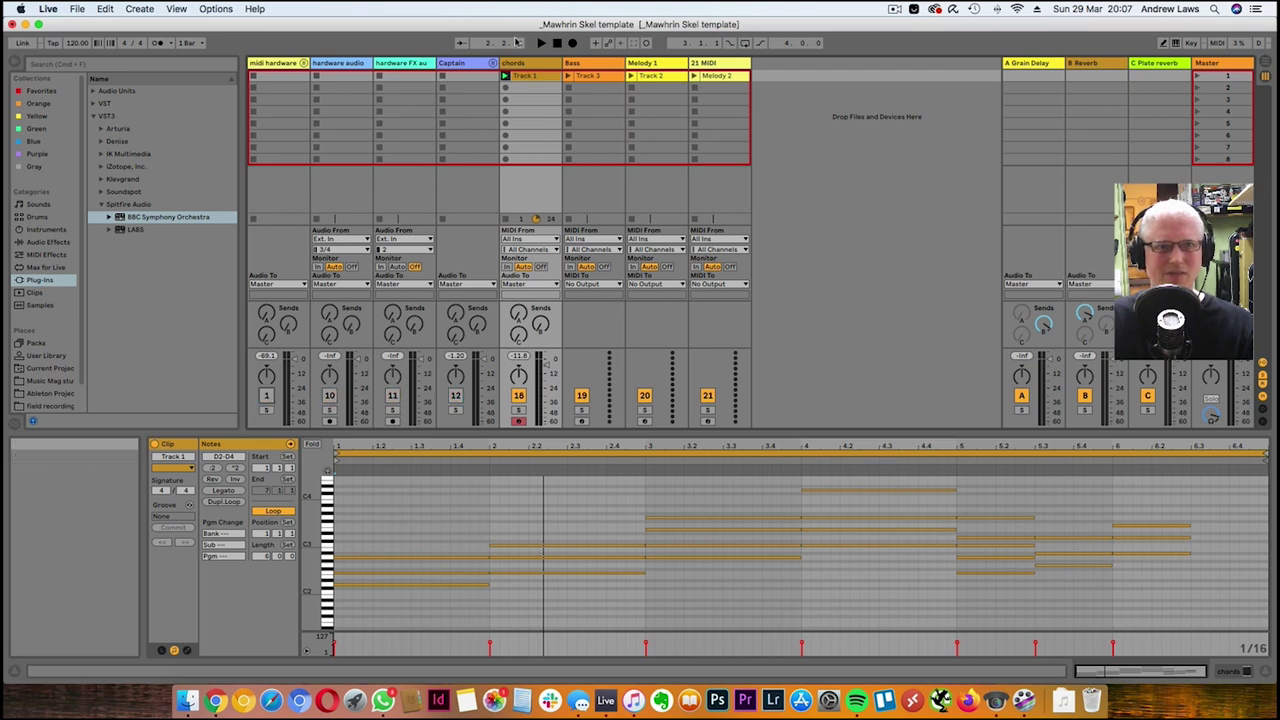
click(465, 63)
click(270, 64)
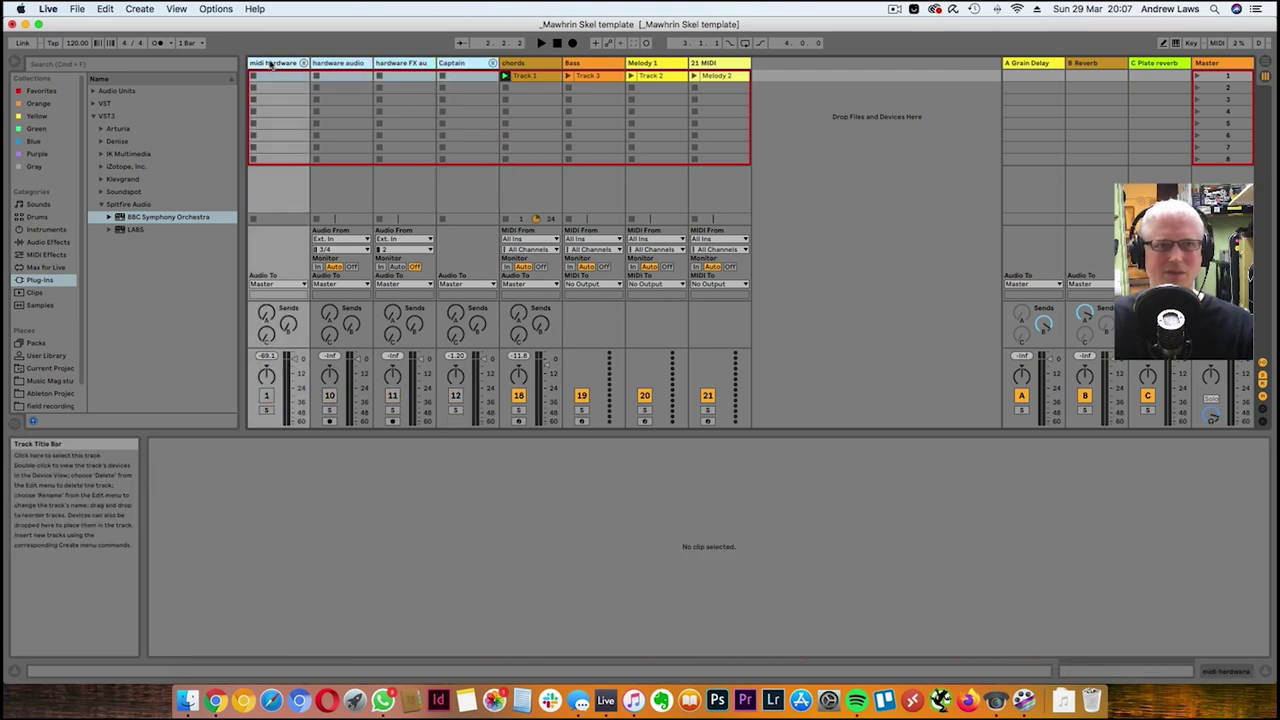
right_click(270, 64)
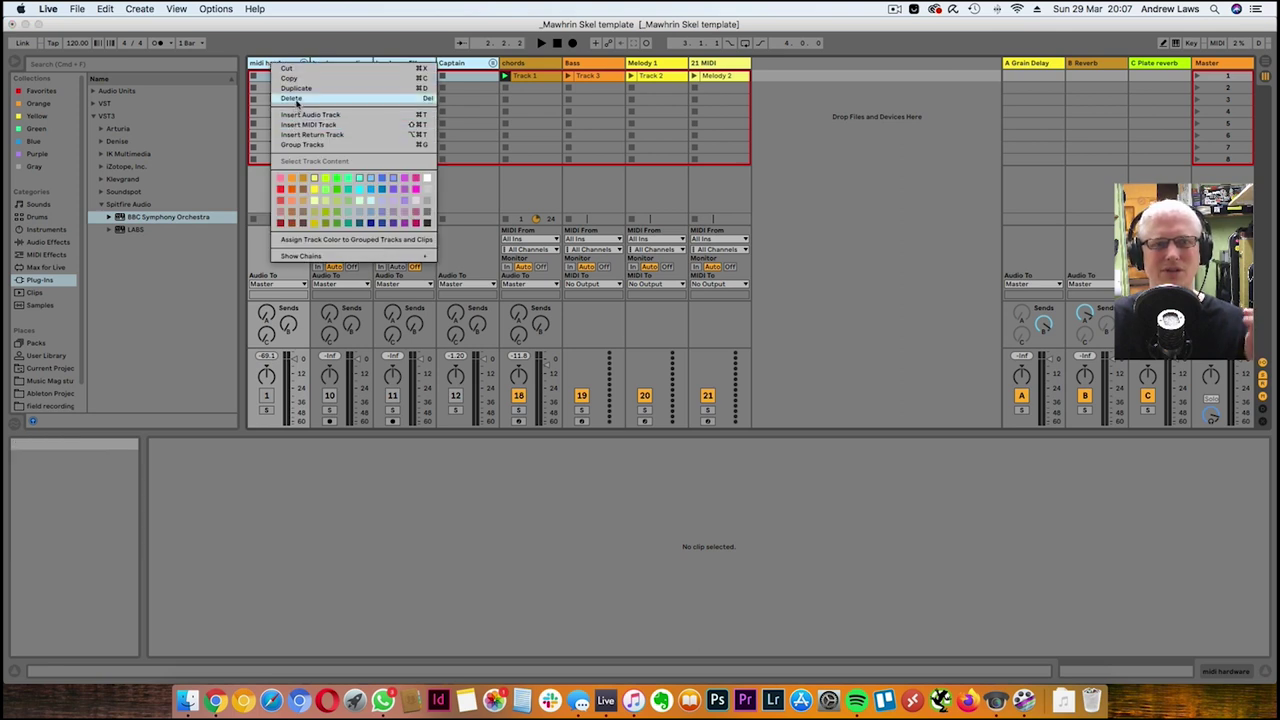
click(292, 99)
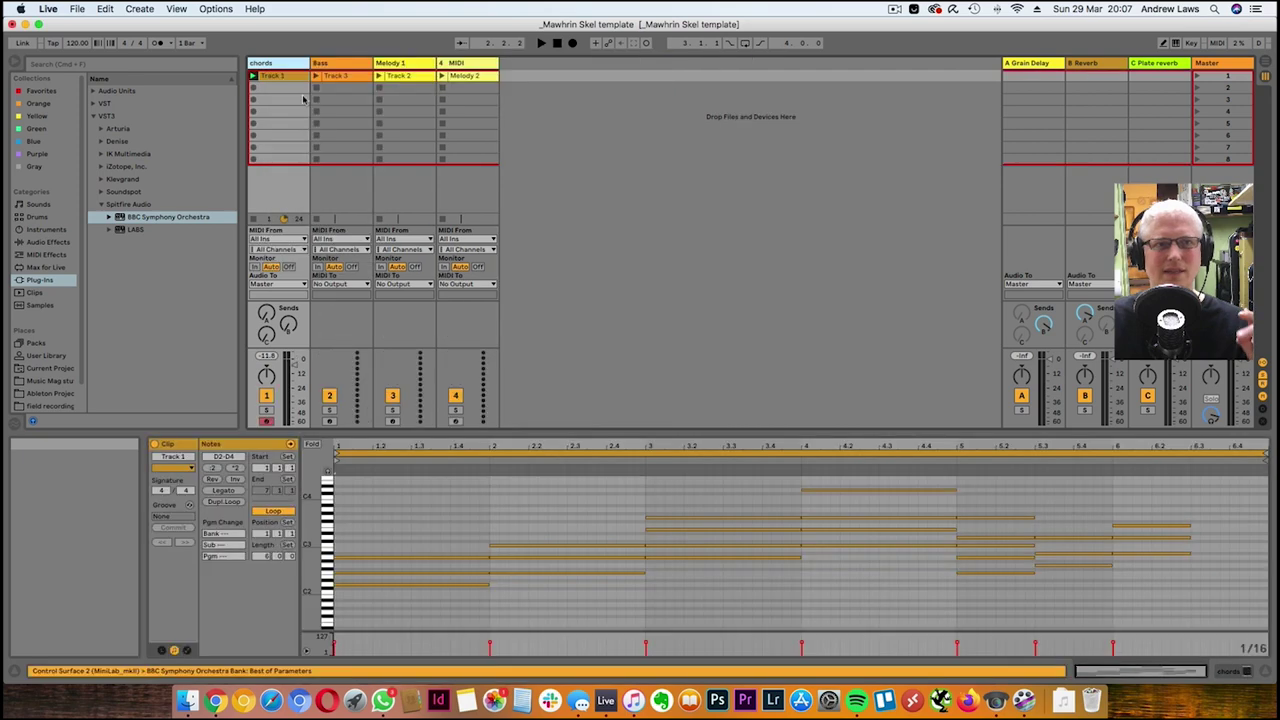
Save the Live Set under the new name Spitfire in the Mawhrin Skel folder
click(74, 10)
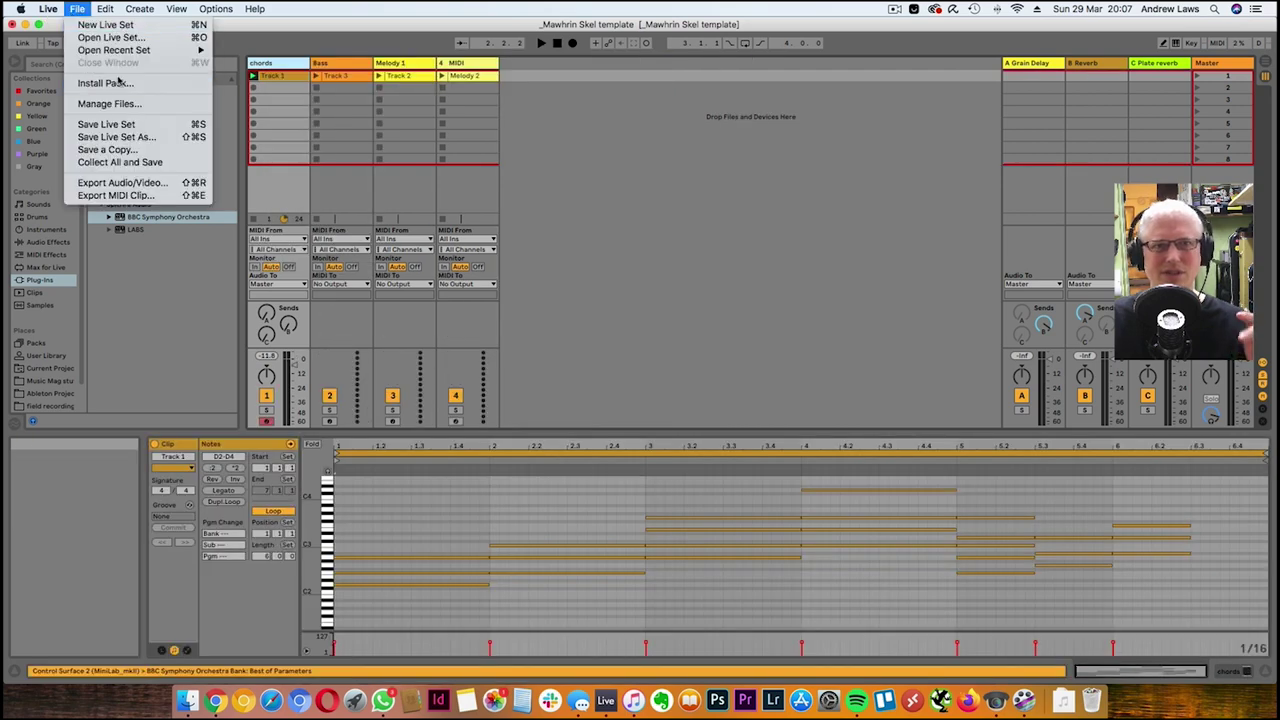
click(148, 136)
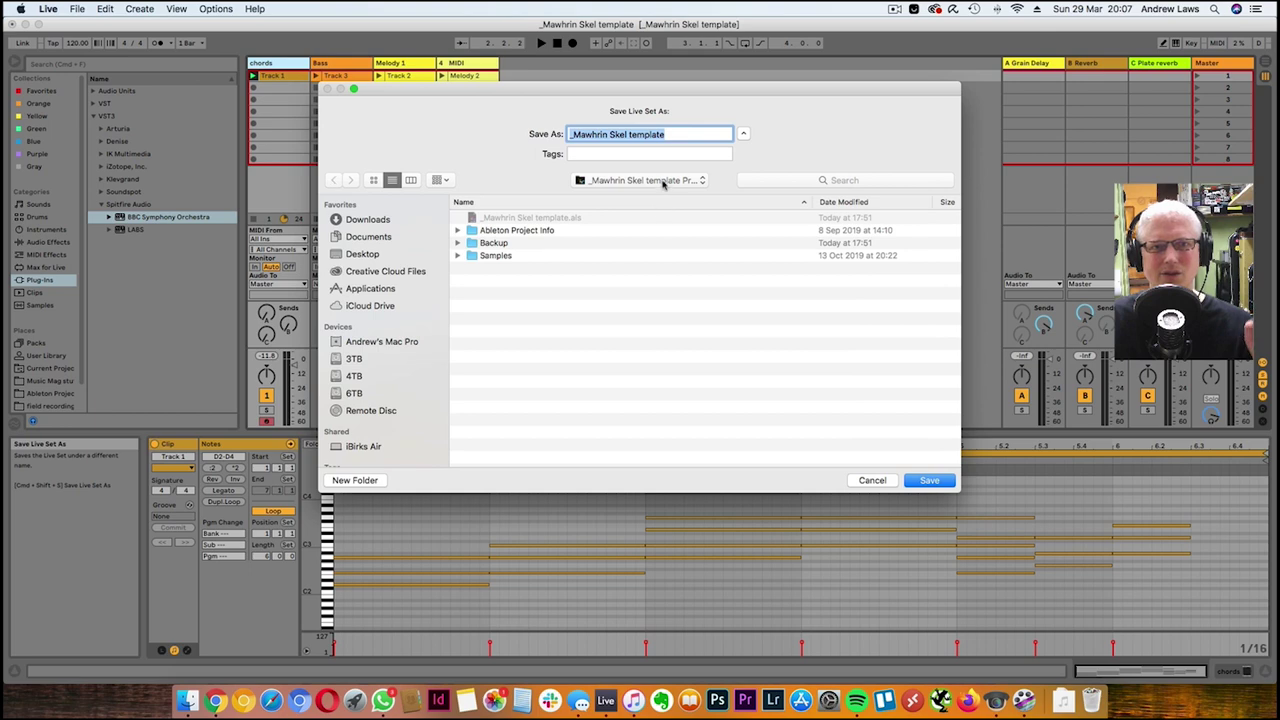
click(662, 181)
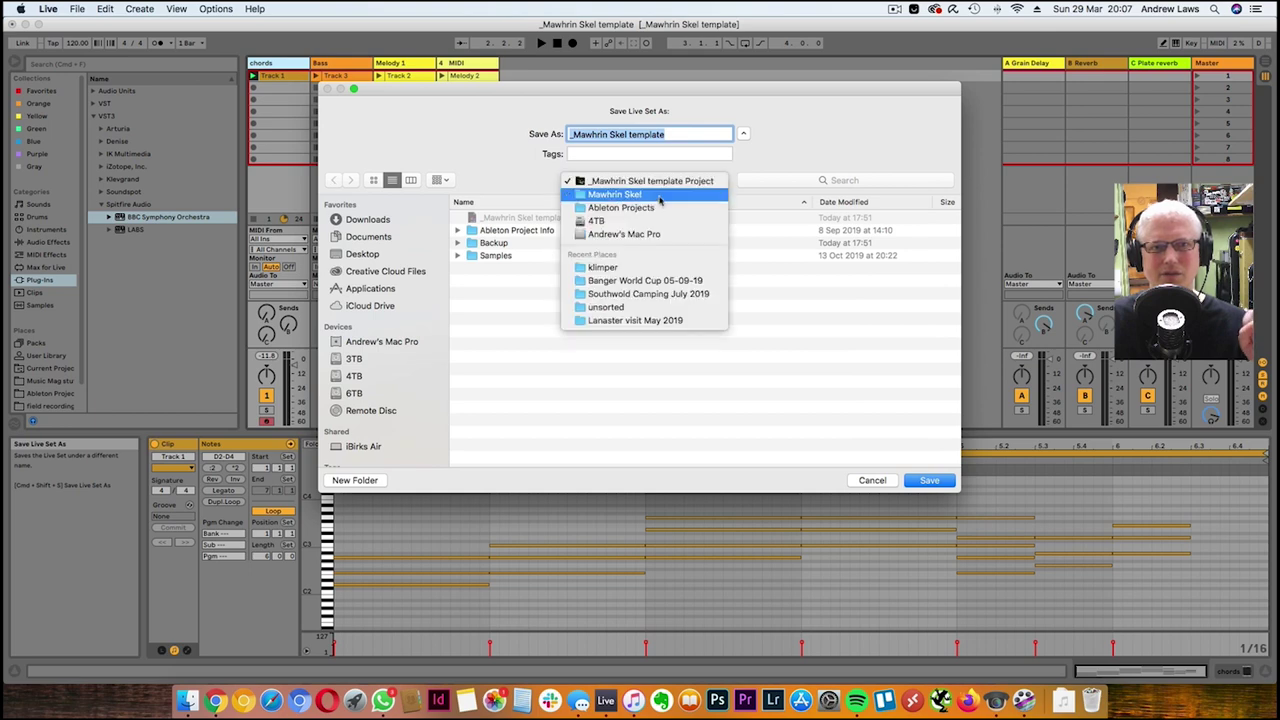
click(660, 194)
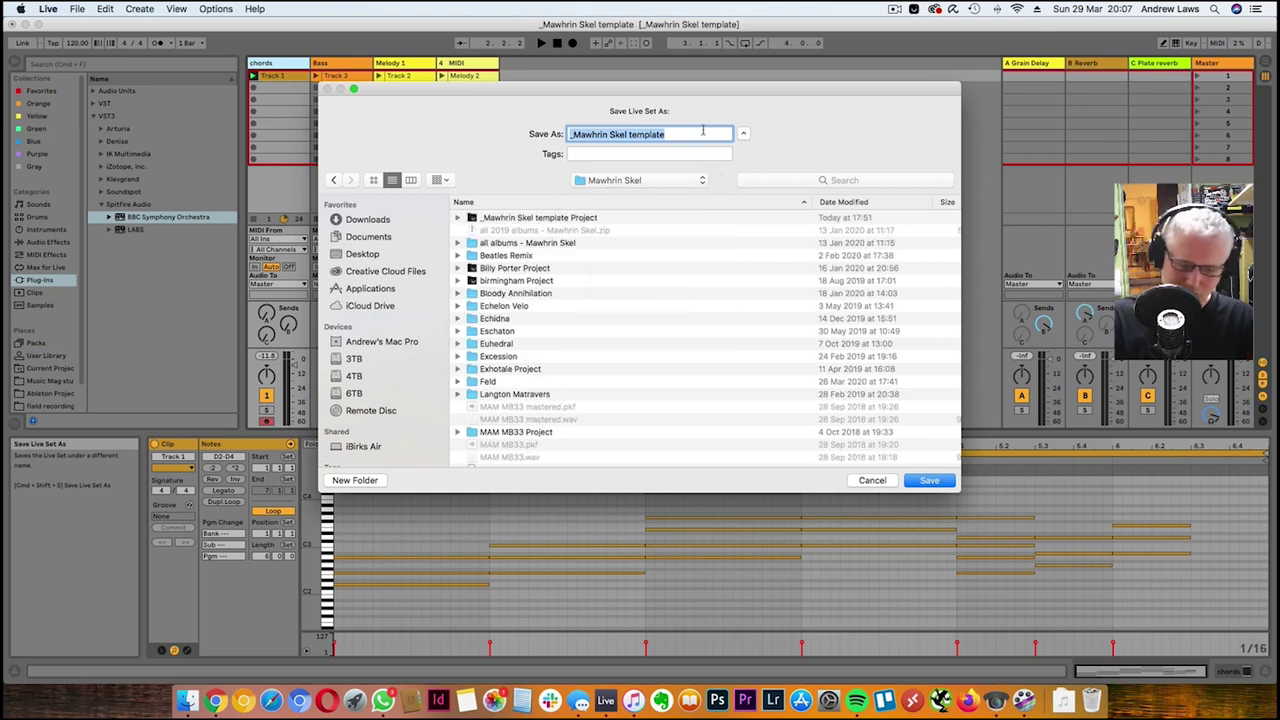
text(Spitfire)
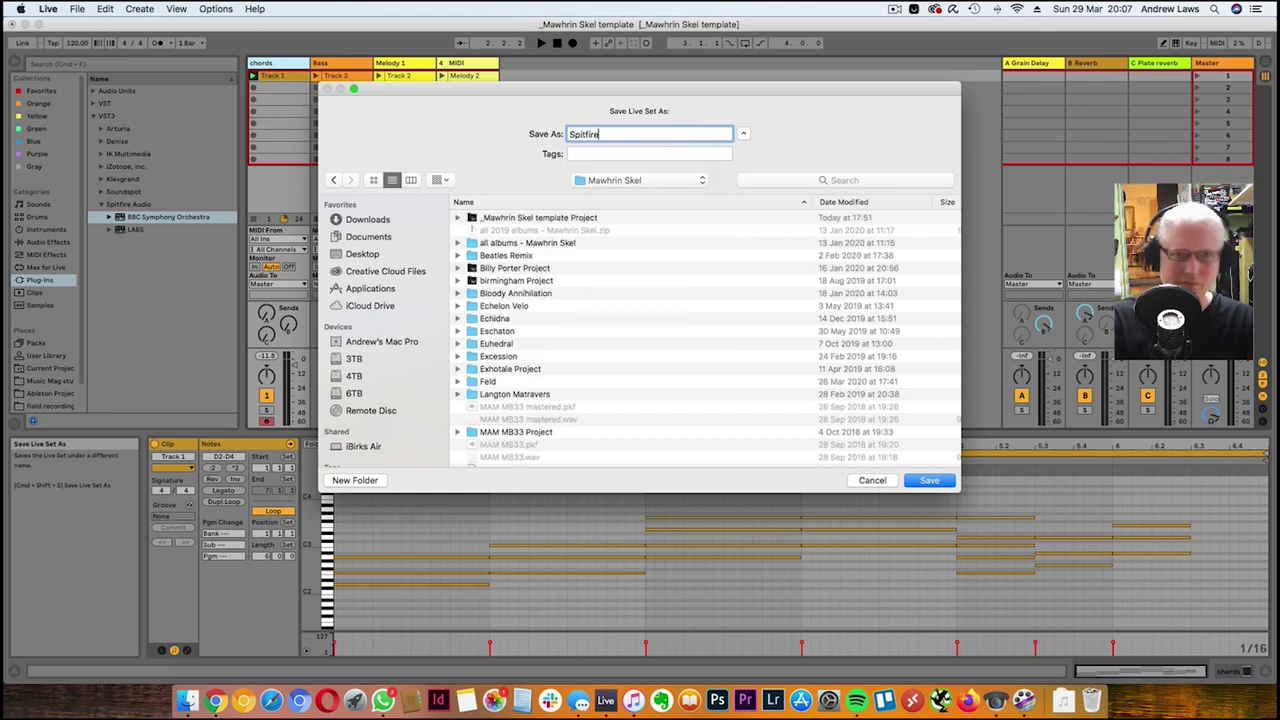
key(Return)
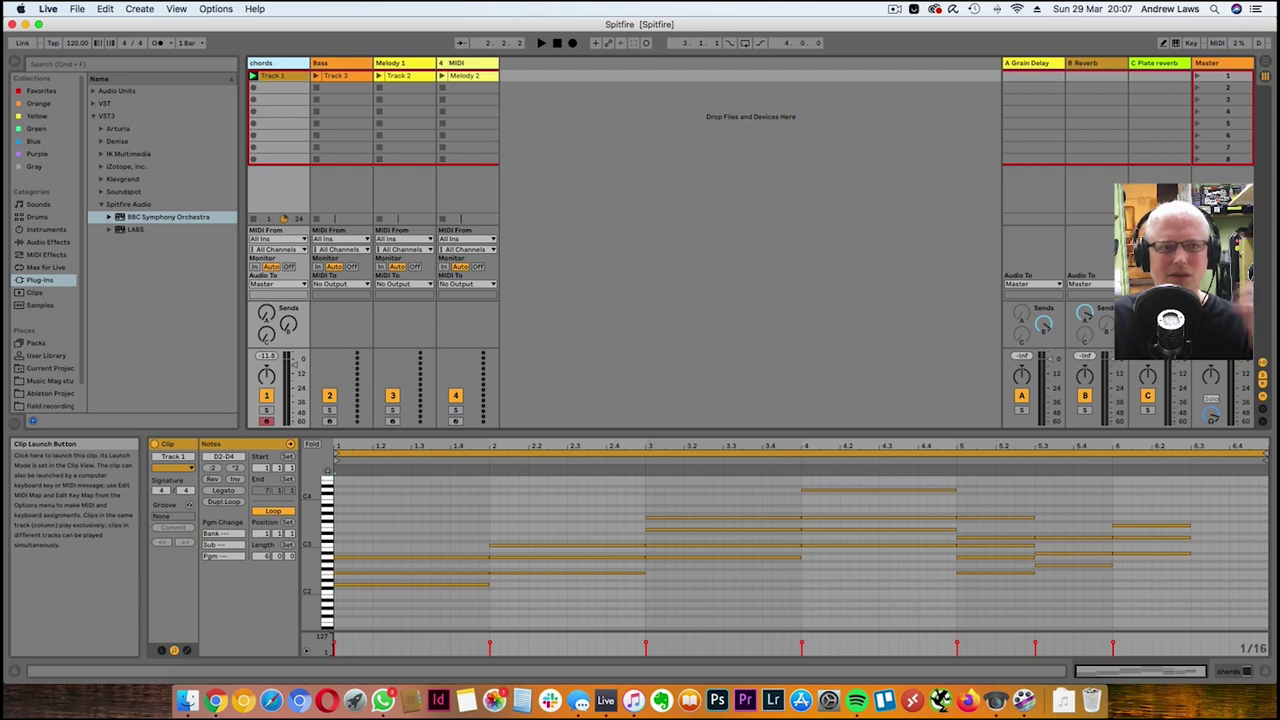
Play the chords clip through to its loop point to hear how it repeats, and stop playback
click(253, 76)
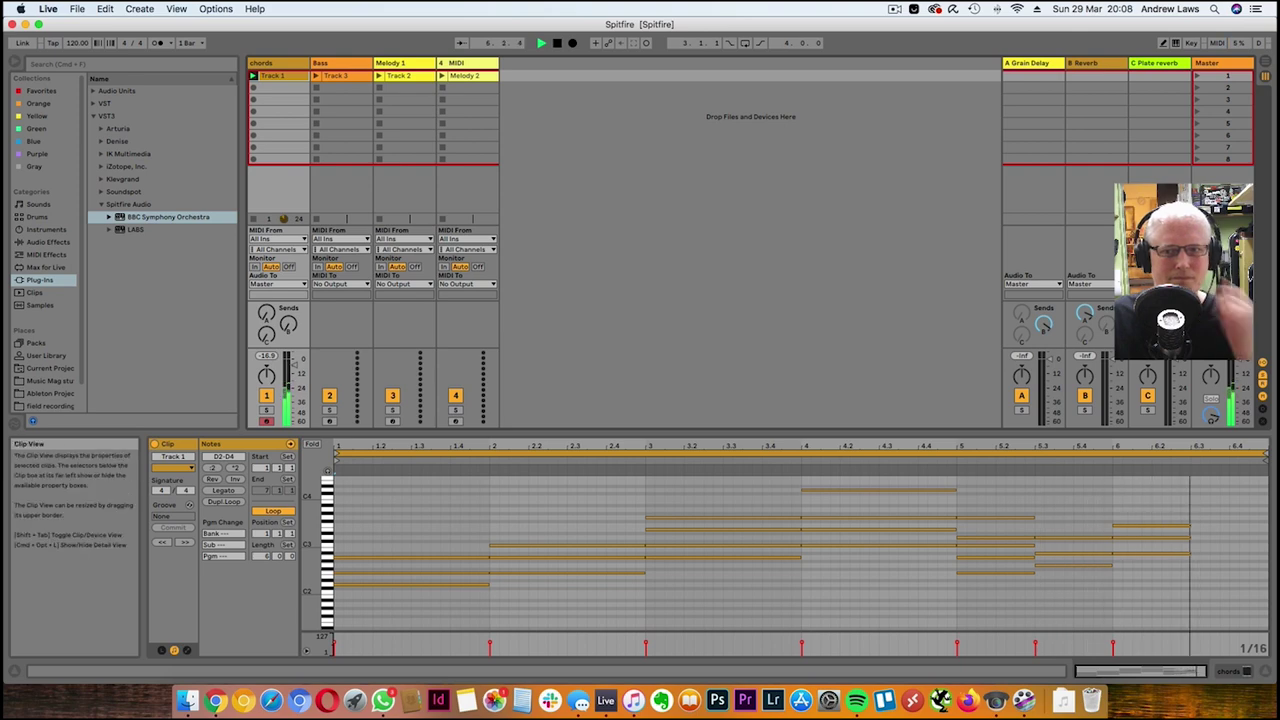
key(space)
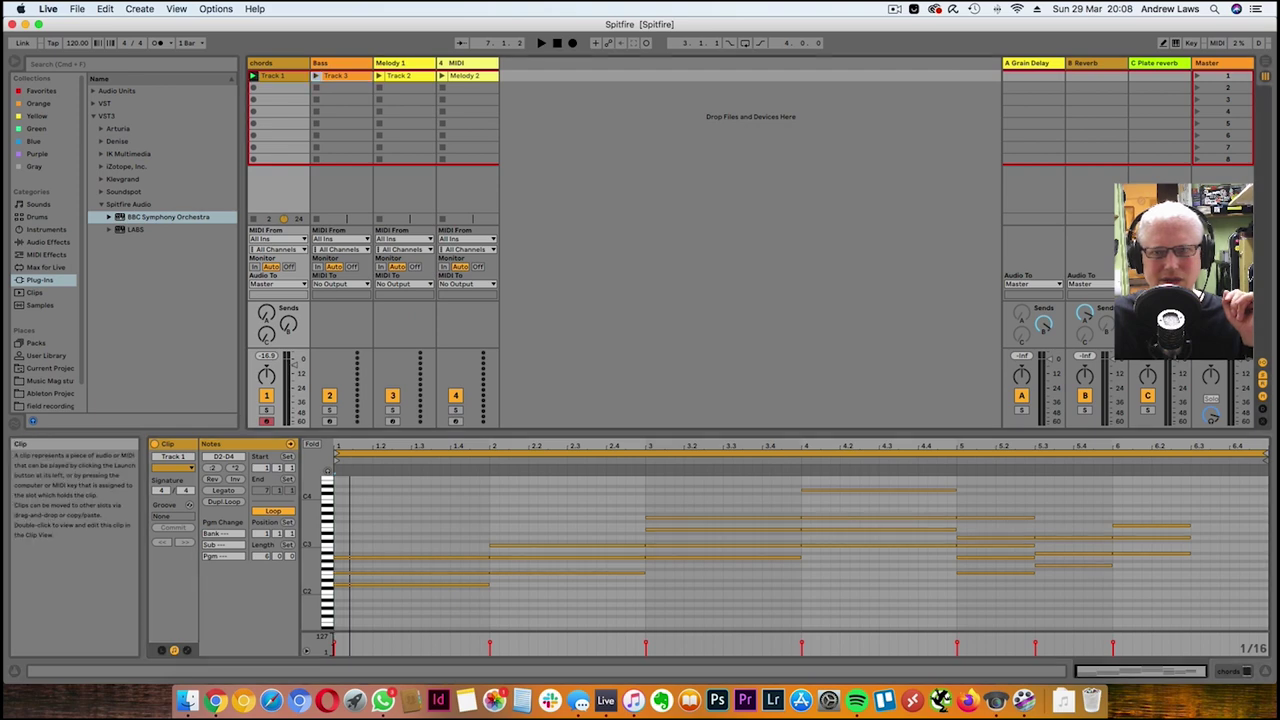
Shorten the loops of the Bass, chords and Melody 1 clips to 5 bars 2 beats, ending at 6.3
click(338, 76)
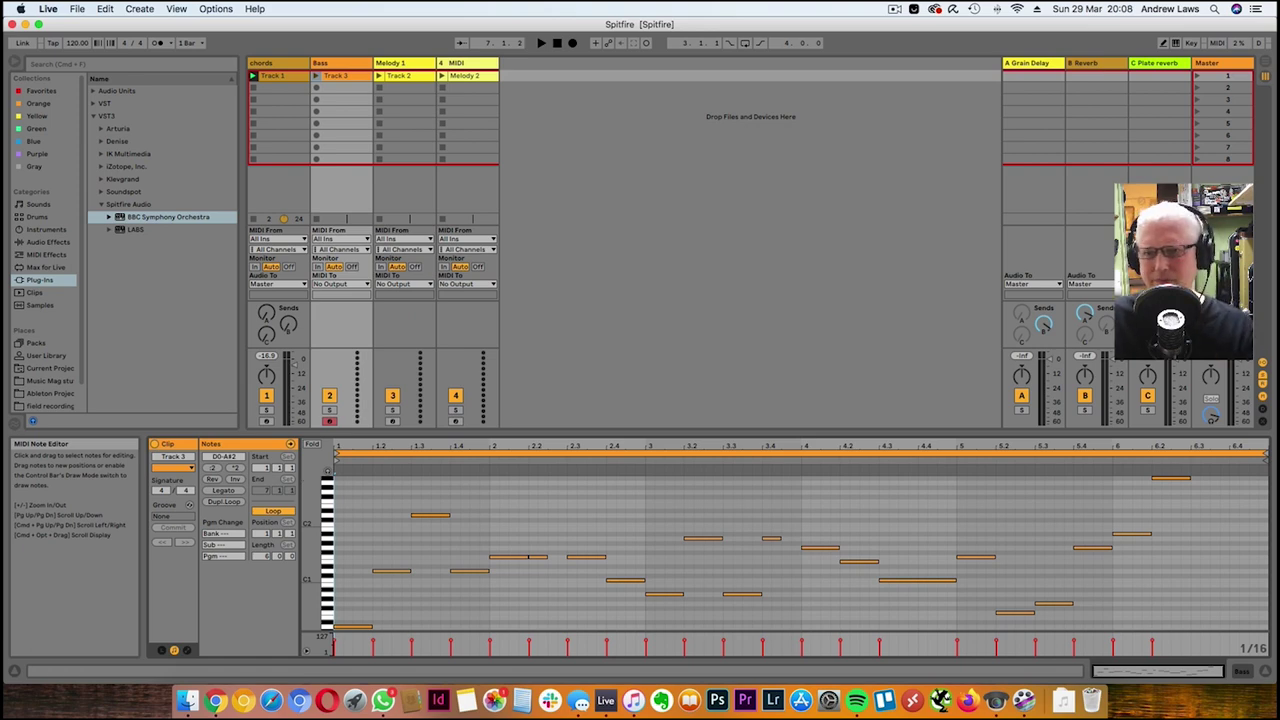
drag(1265, 455, 1190, 456)
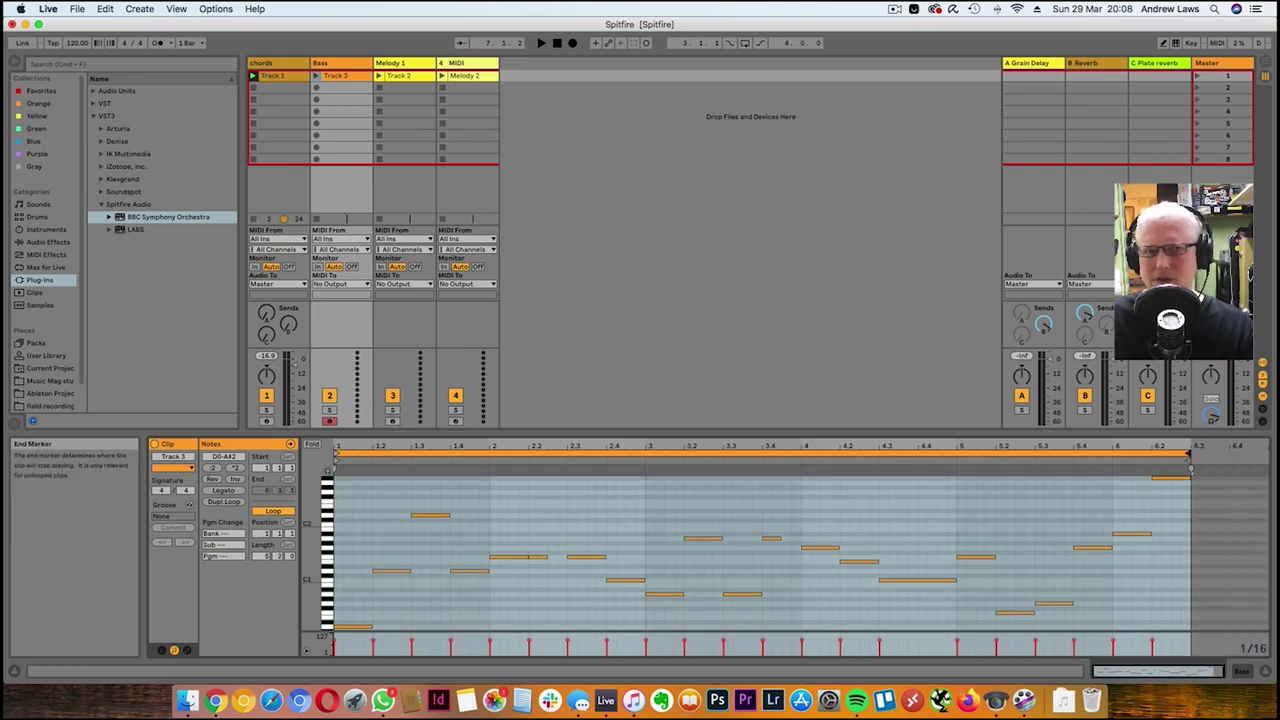
key(super+a)
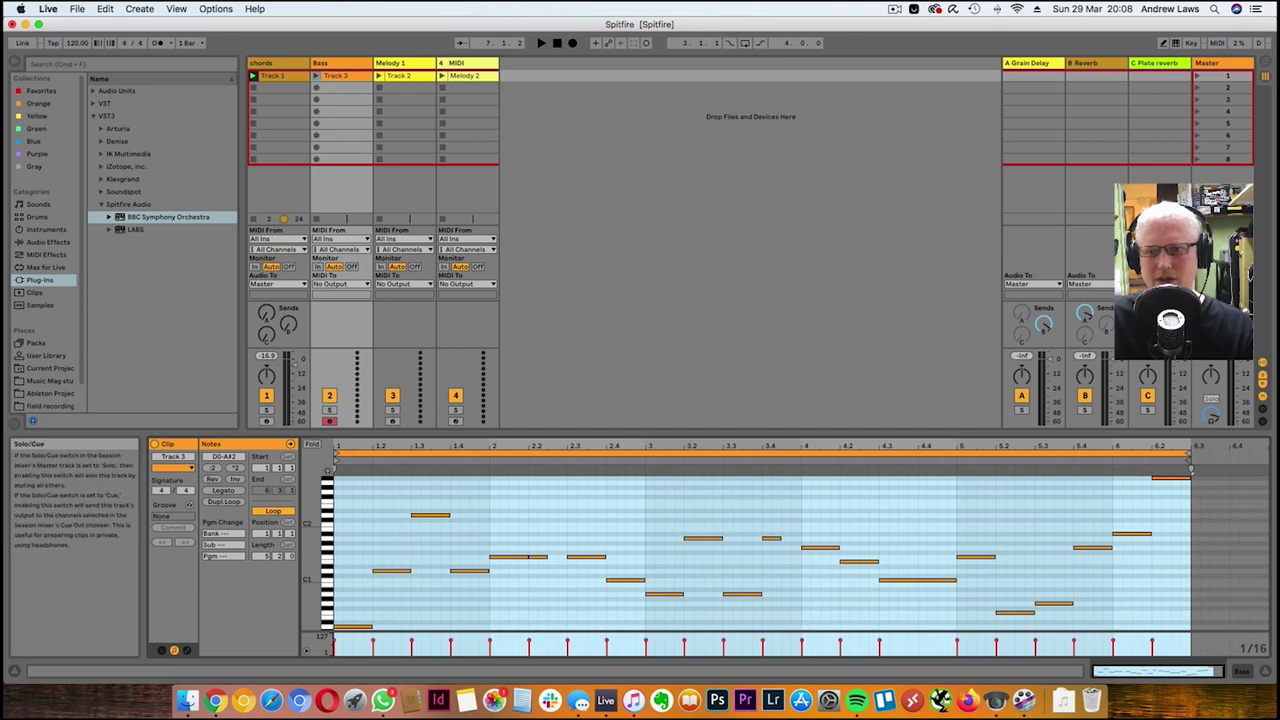
click(275, 76)
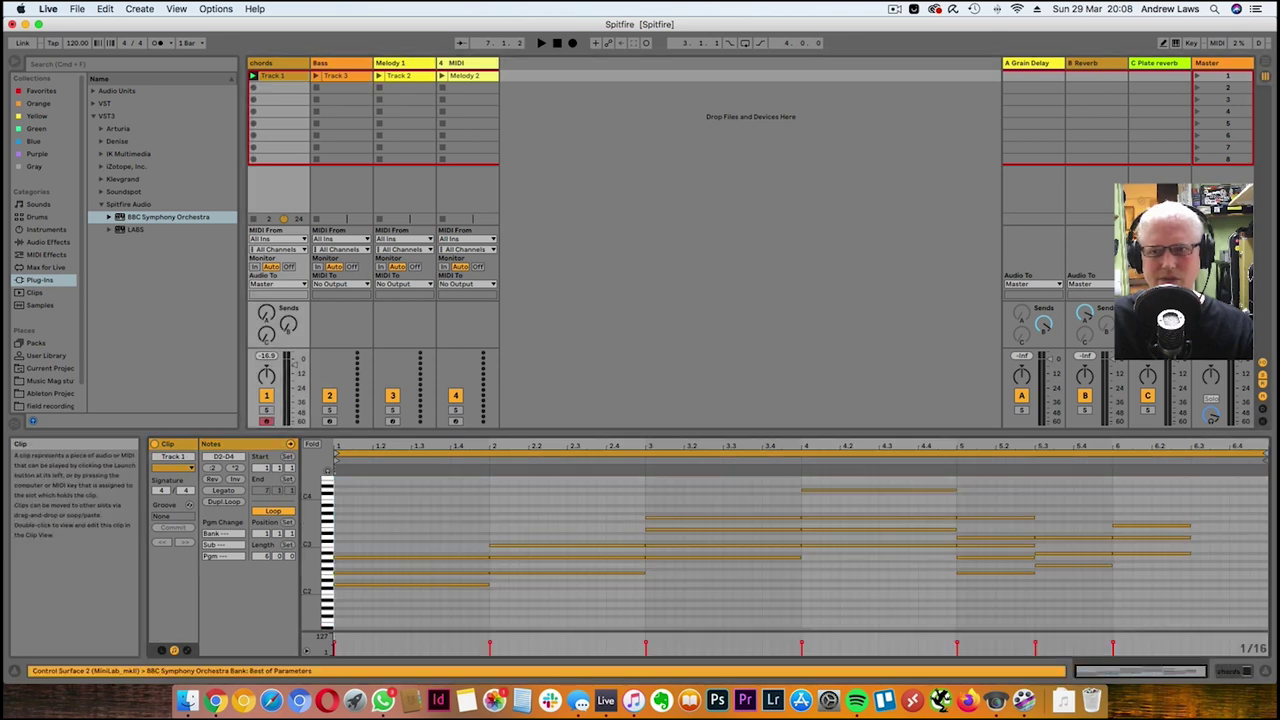
drag(1265, 455, 1190, 456)
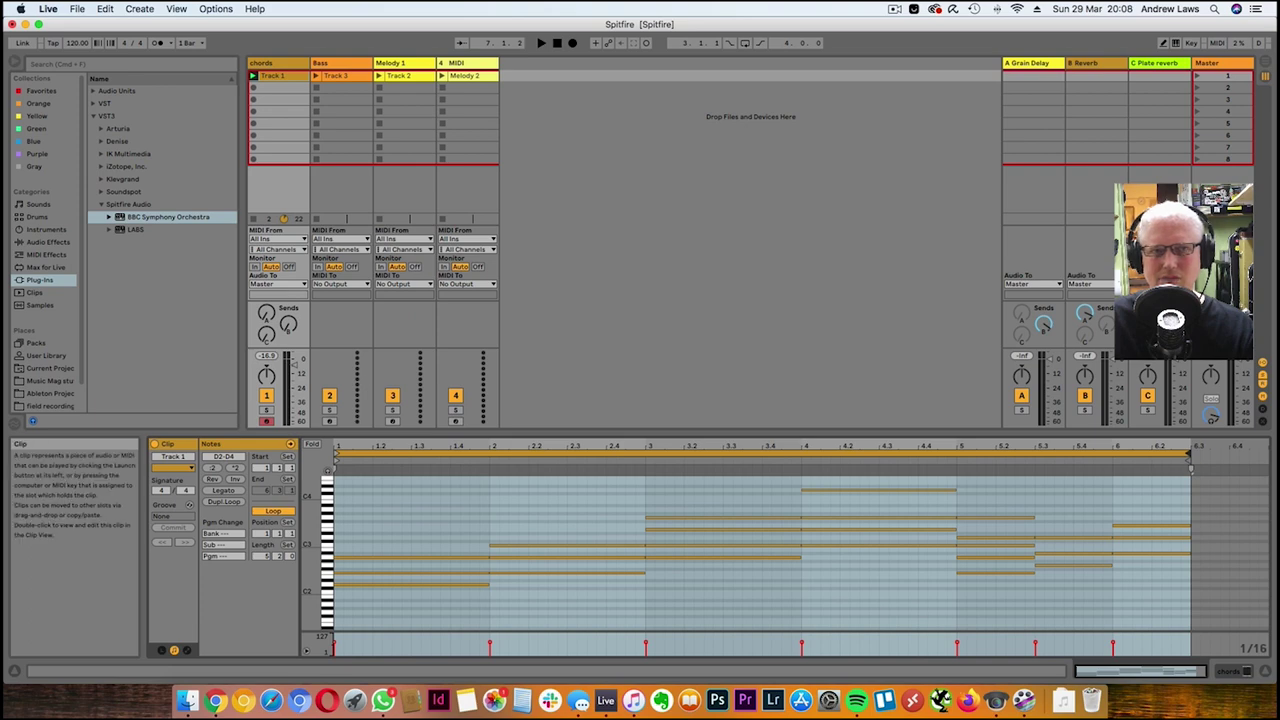
click(400, 76)
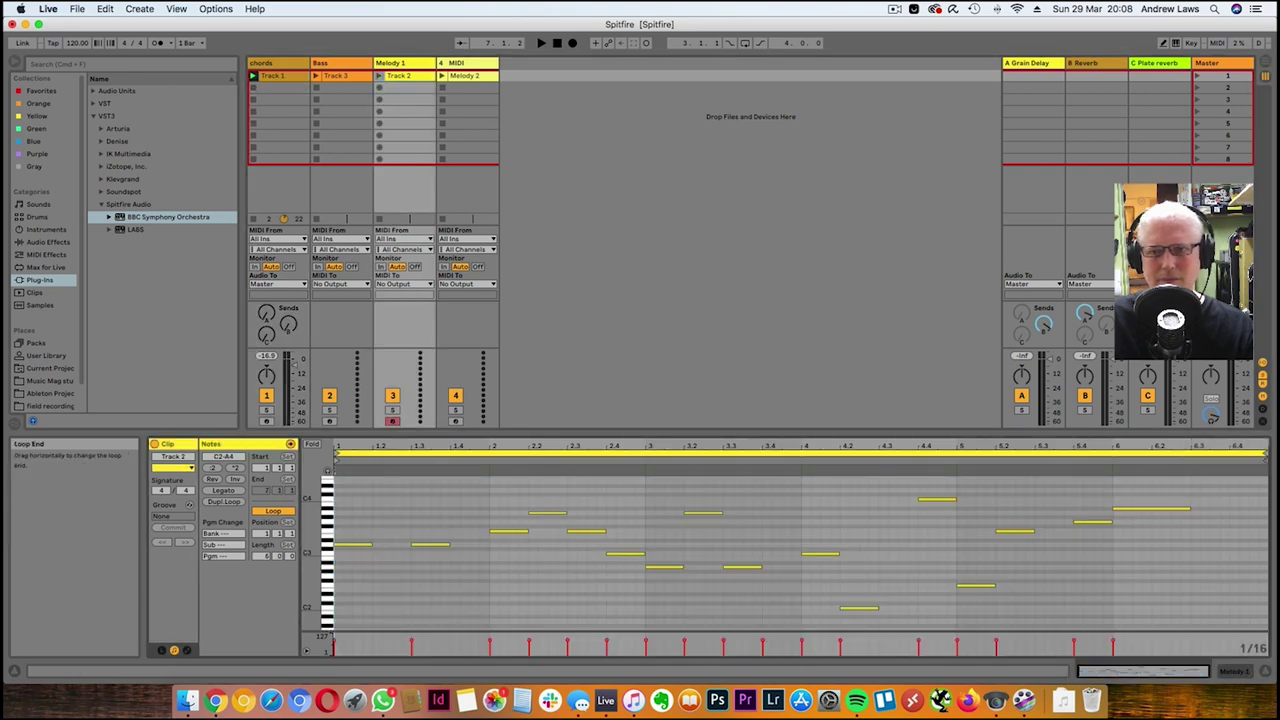
drag(1265, 455, 1190, 456)
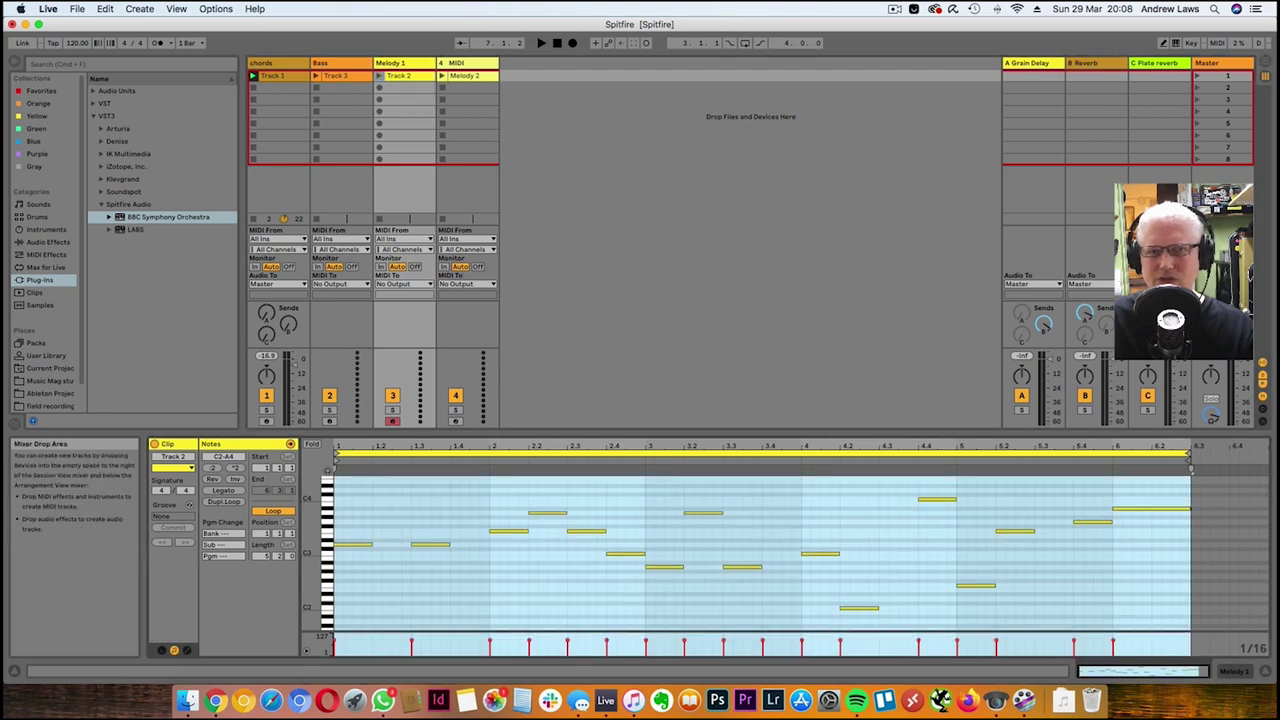
Shorten the Melody 2 clip's loop to 5 bars 2 beats, then launch scene 1 to hear all four clips together
click(465, 76)
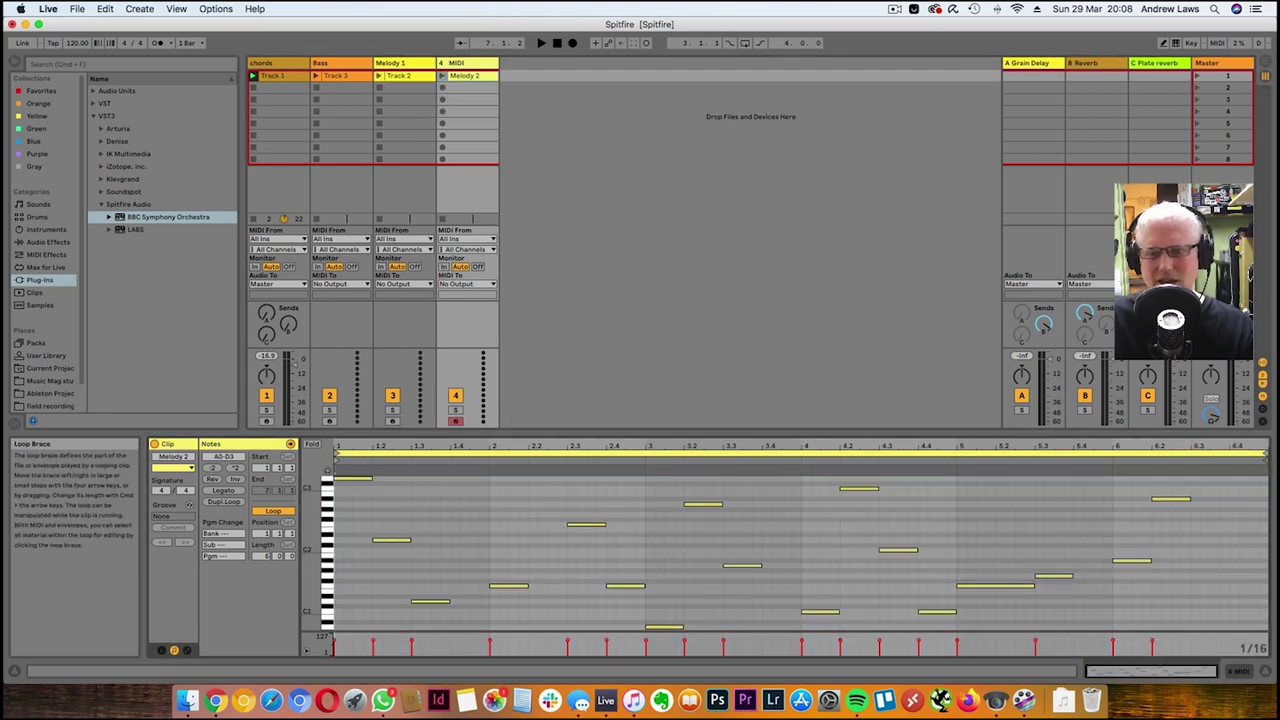
drag(1265, 456, 1190, 462)
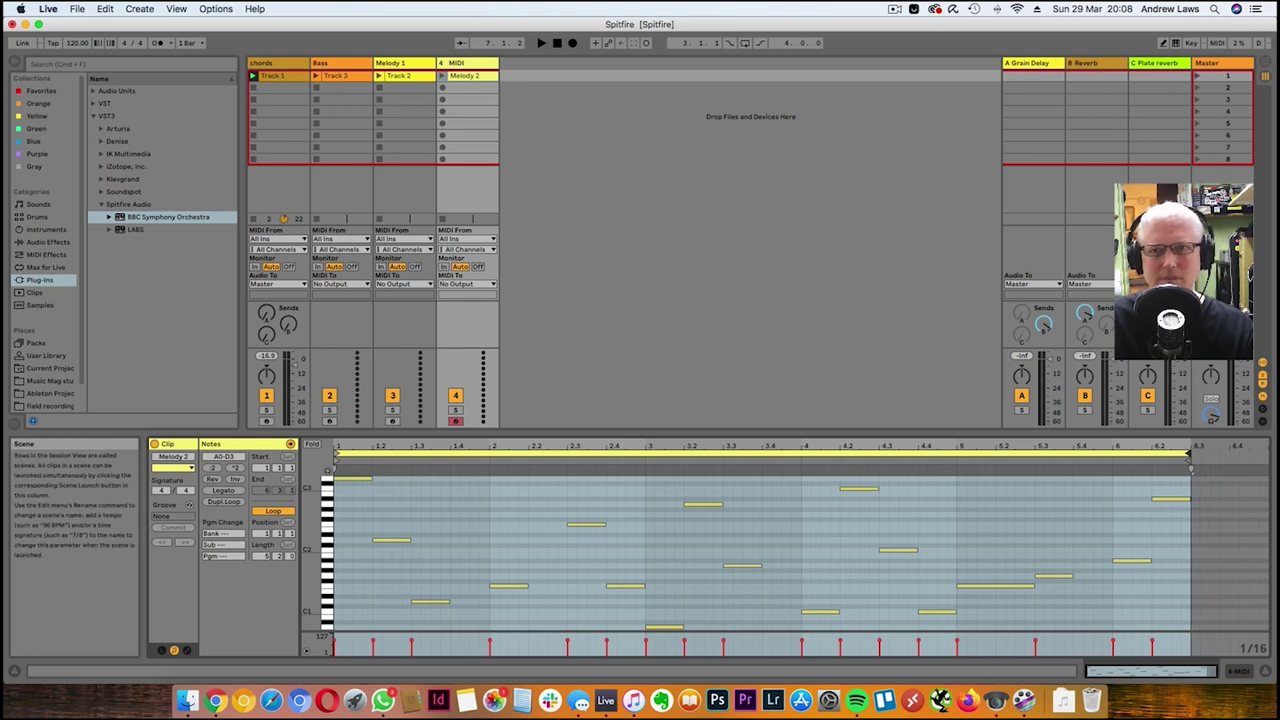
click(1199, 76)
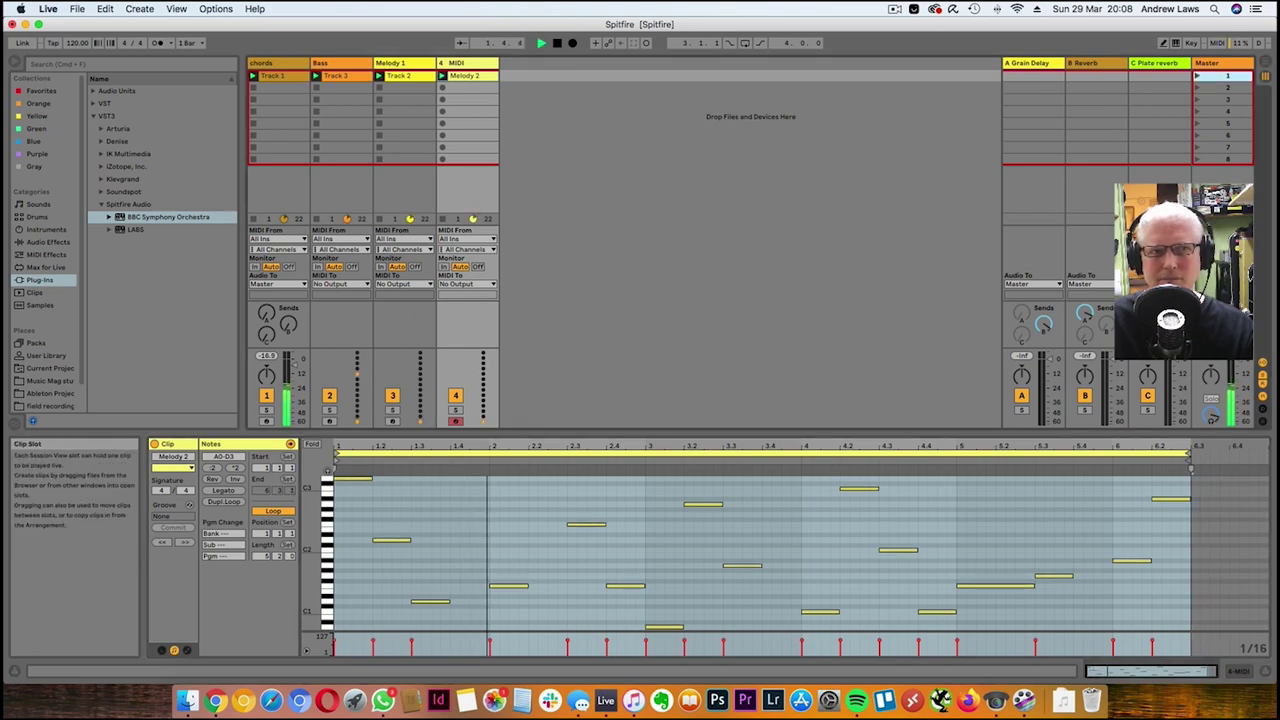
click(275, 76)
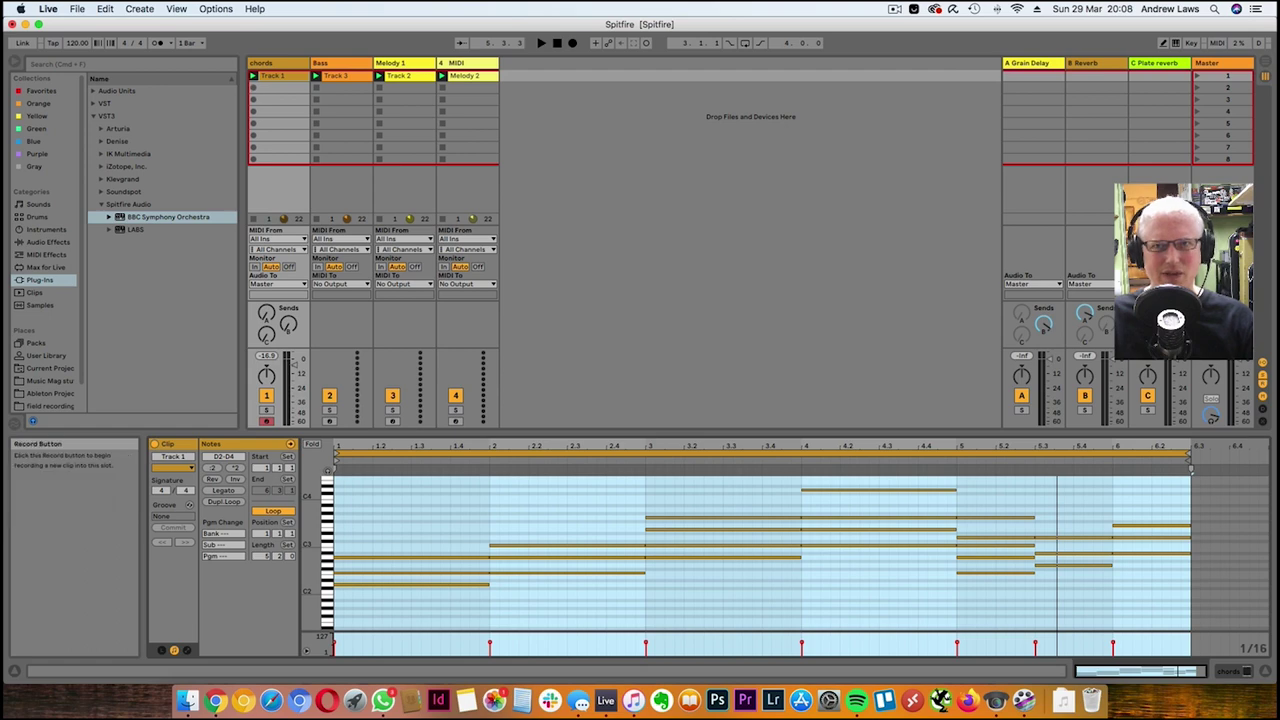
click(1222, 219)
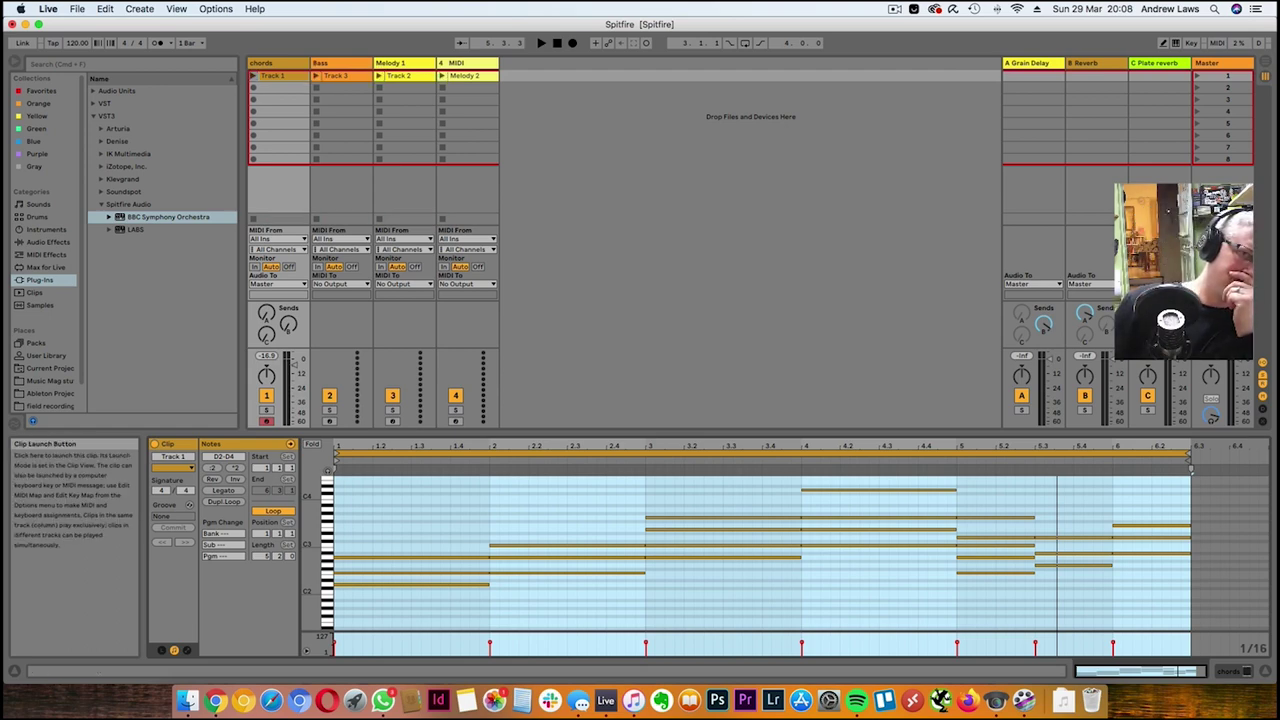
Duplicate the chords track under the name chords backup and deactivate the copy
right_click(280, 64)
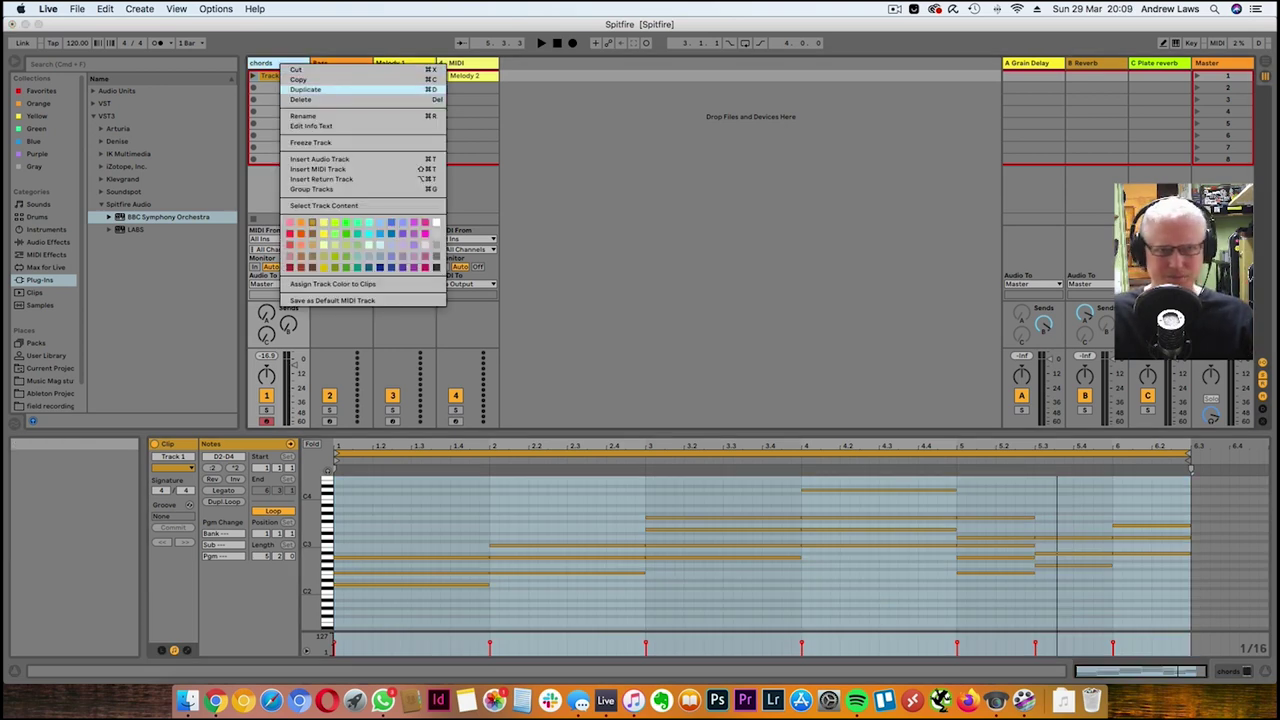
click(320, 89)
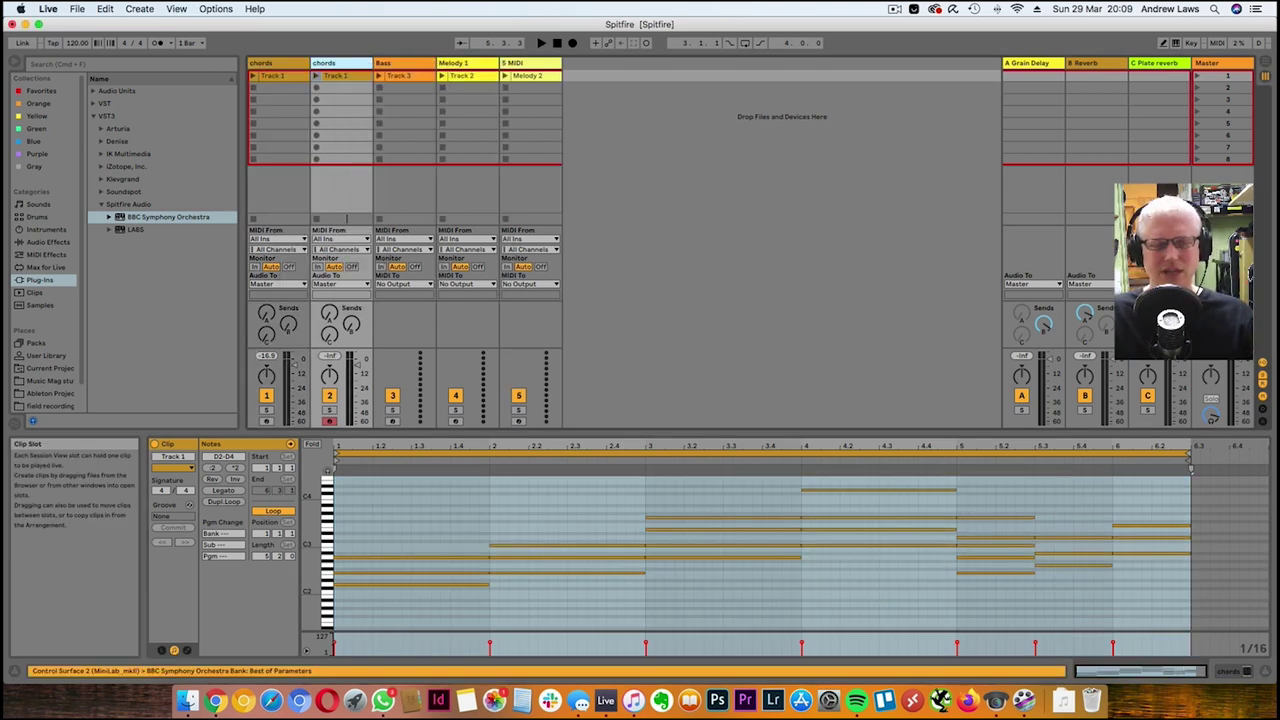
right_click(330, 63)
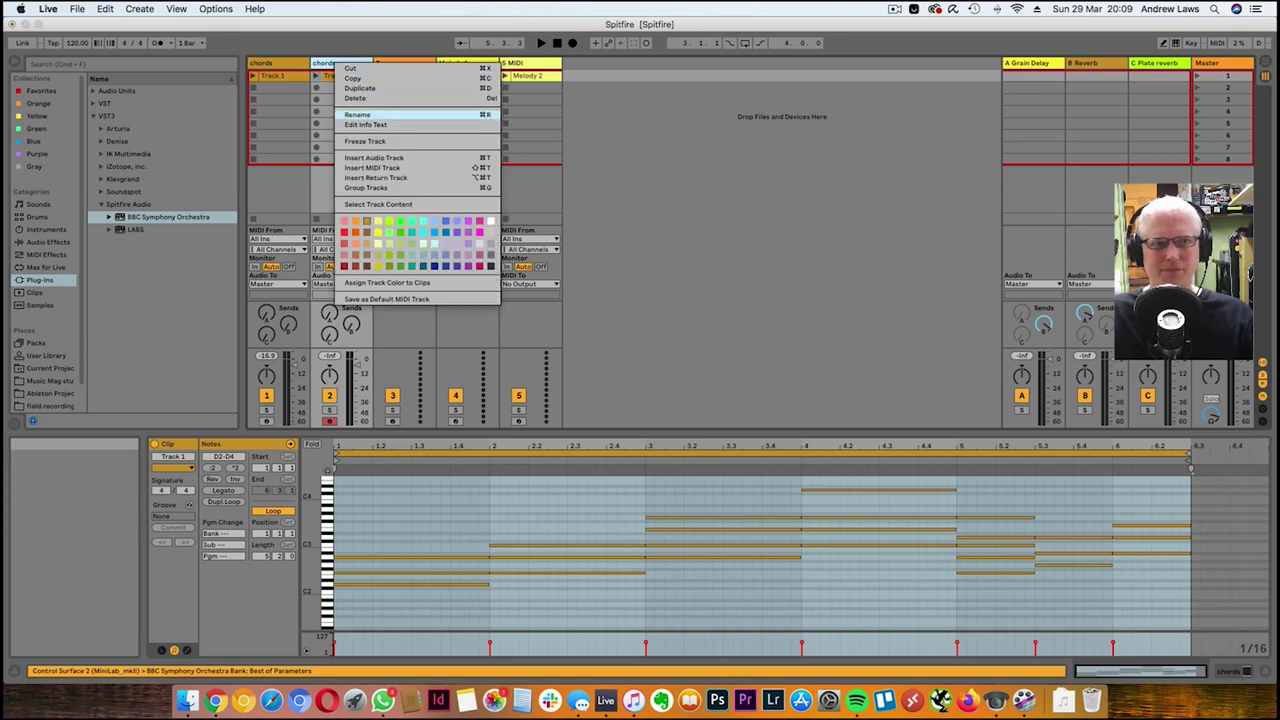
click(350, 119)
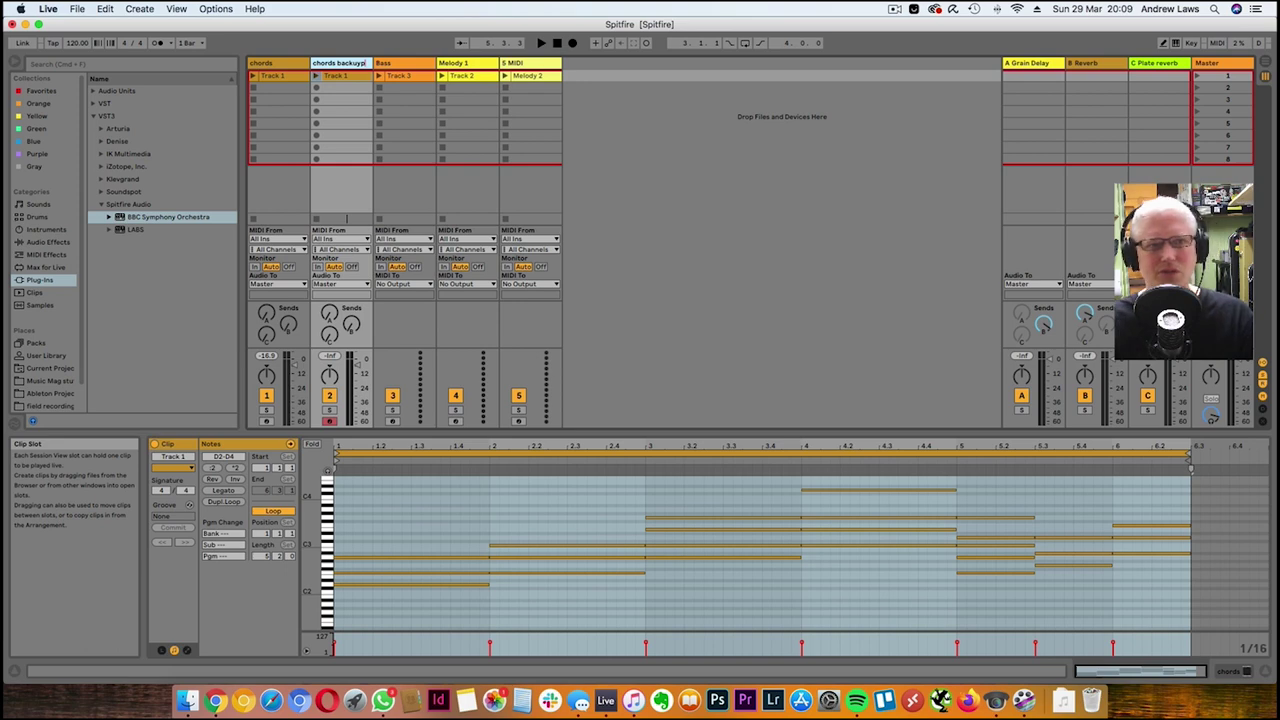
text(backup)
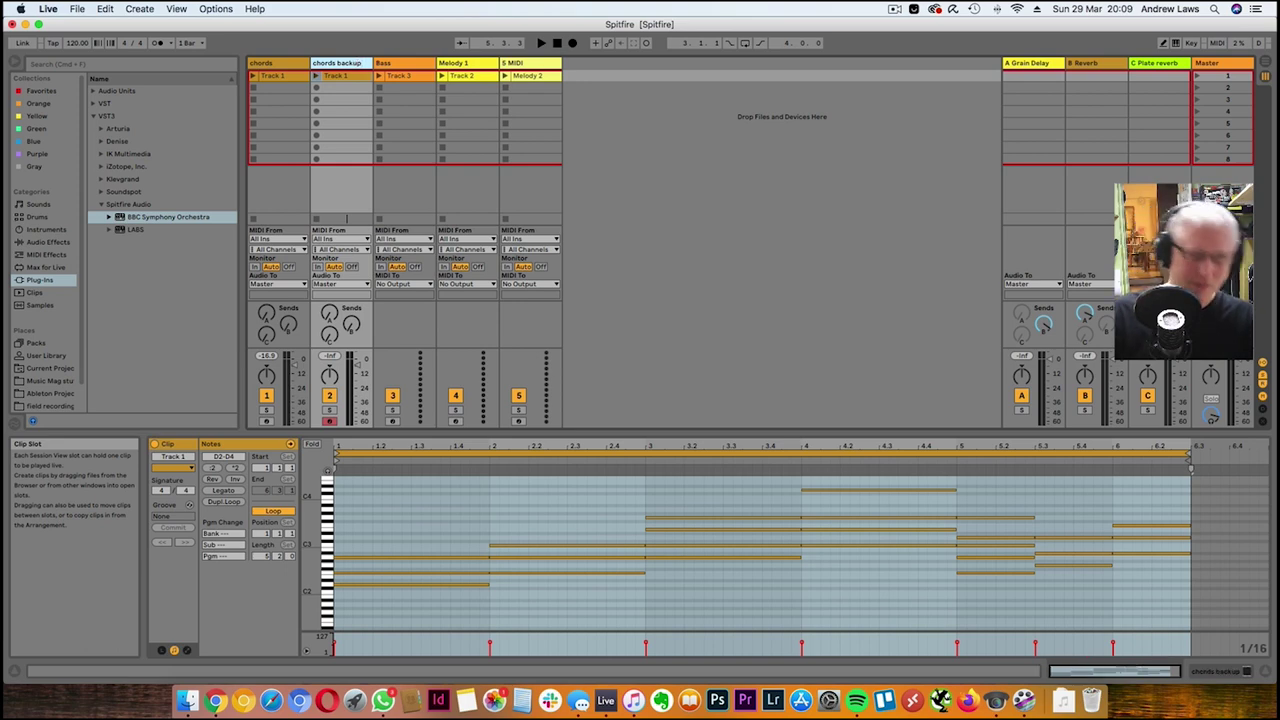
click(329, 396)
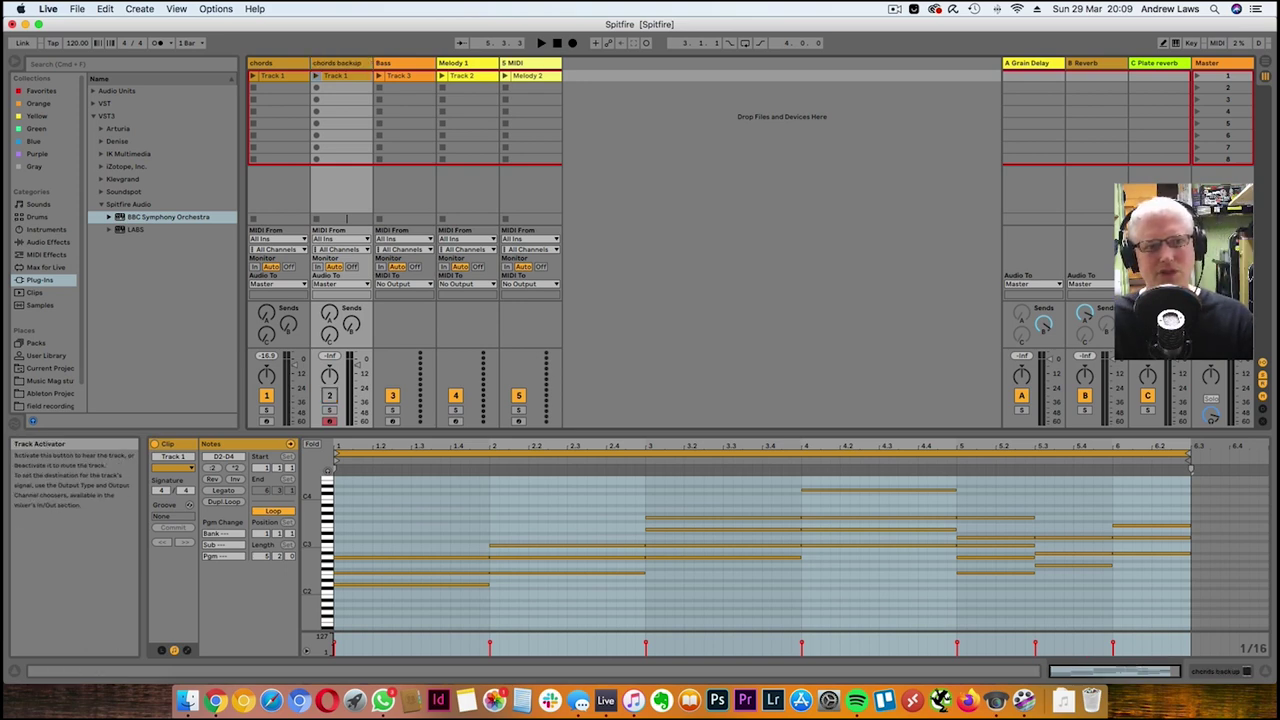
Play the clip on the chords track and delete the two lower notes of the bar 2 chord, keeping only its top note
click(278, 76)
click(254, 76)
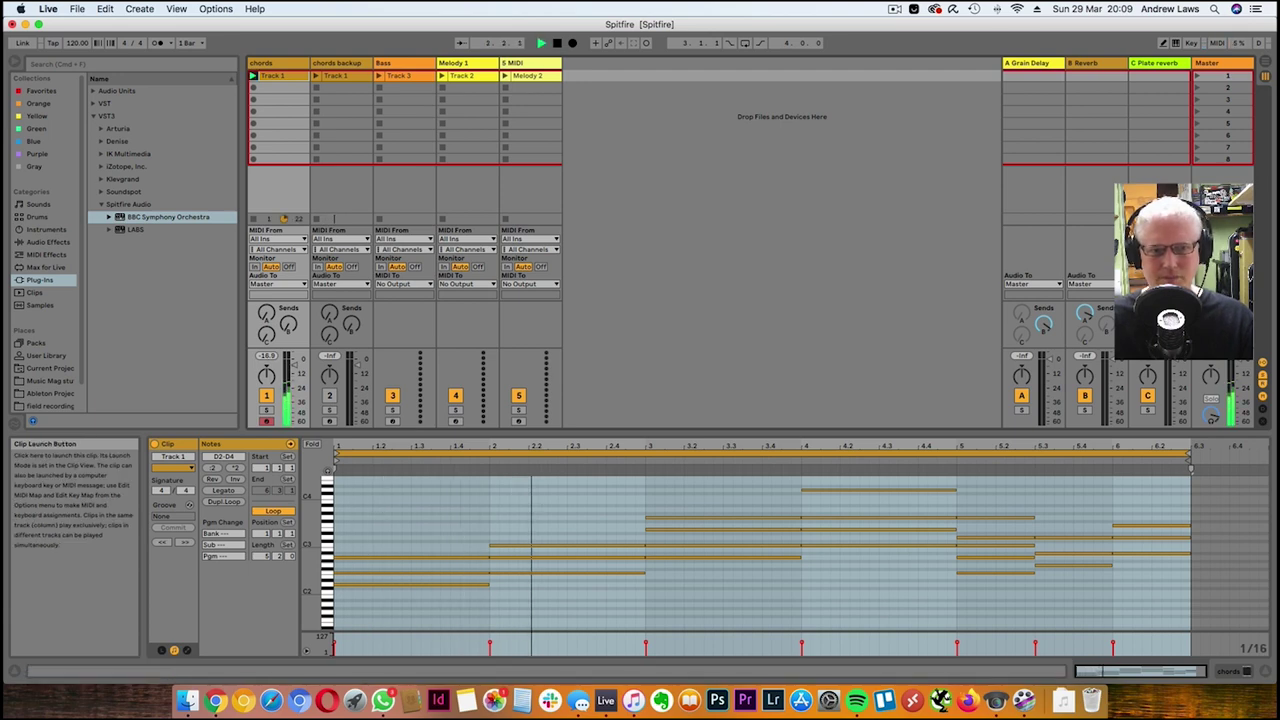
drag(511, 586, 511, 557)
key(Delete)
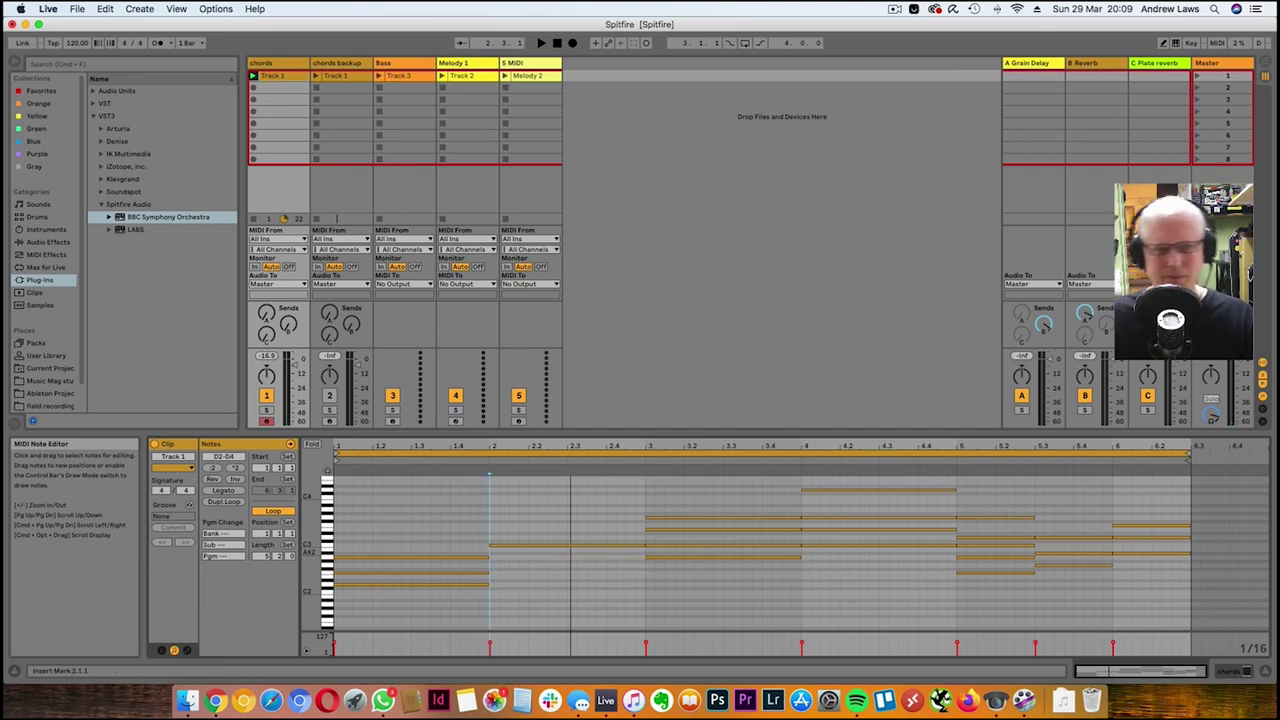
key(space)
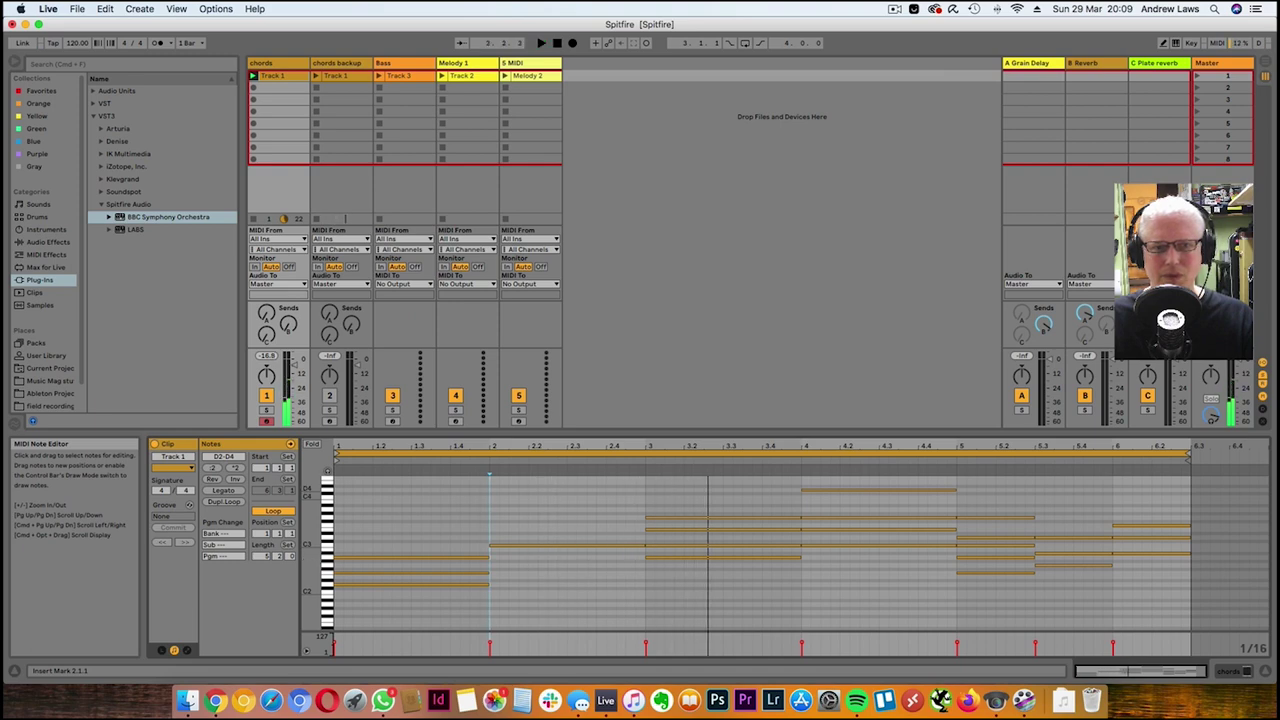
Thin the chords to single notes by deleting C3 to G3 in bar 3 and D2 and F2 in bar 1
drag(641, 506, 741, 548)
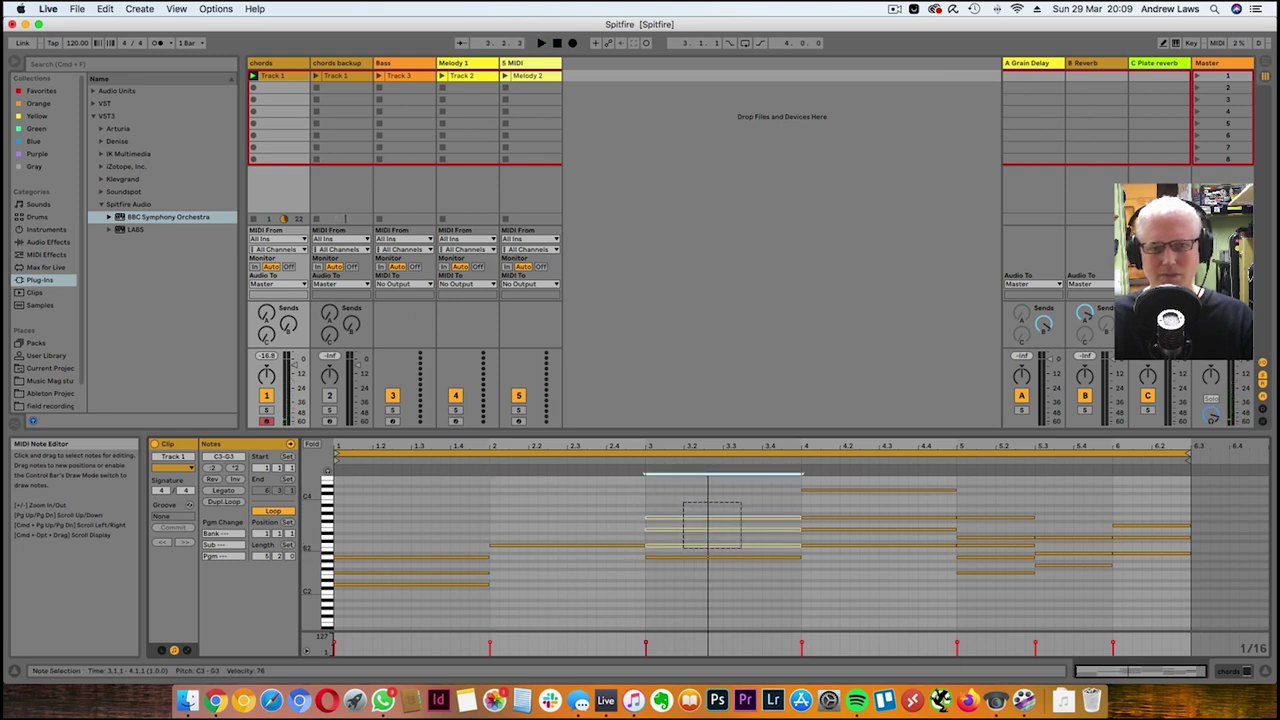
key(Delete)
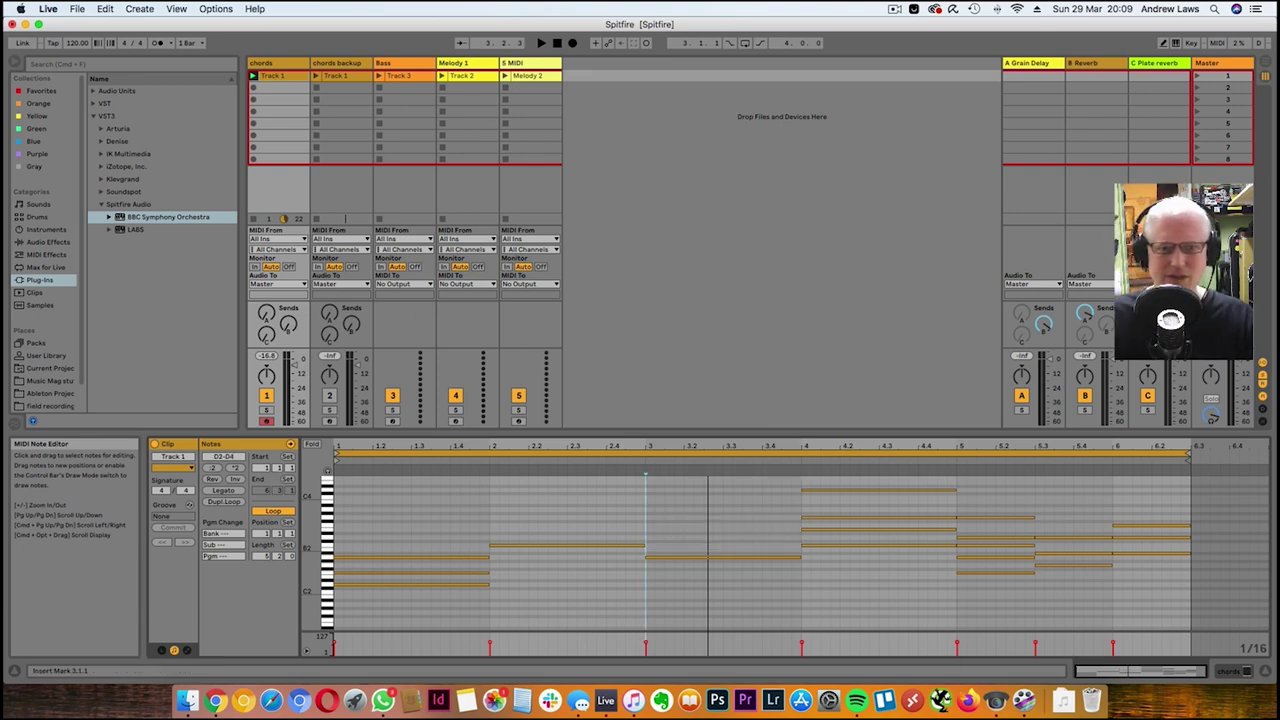
drag(440, 593, 434, 571)
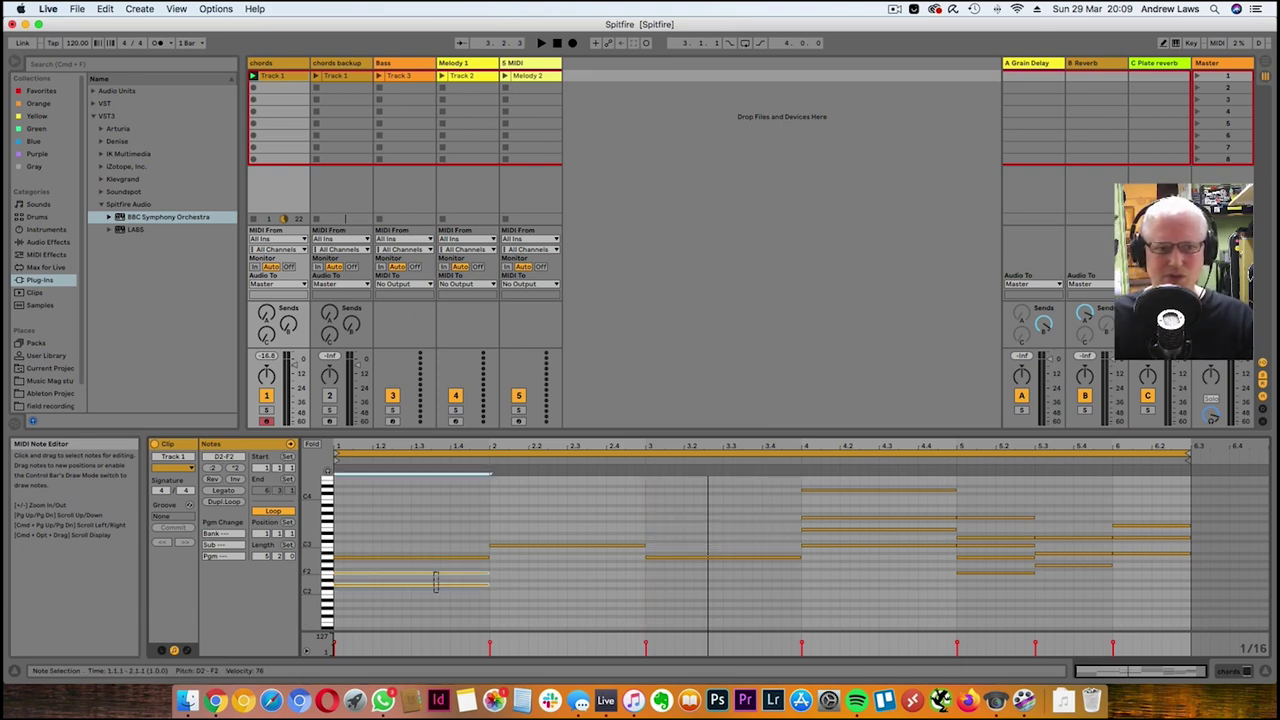
key(Delete)
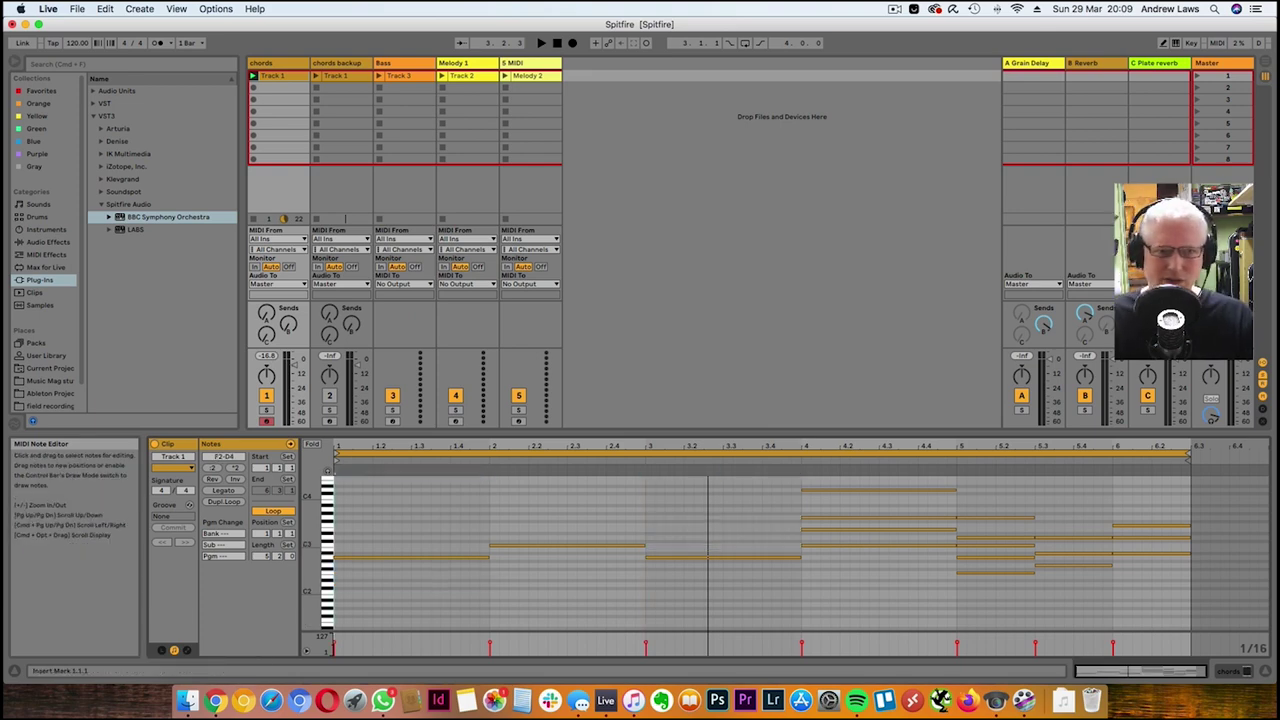
key(space)
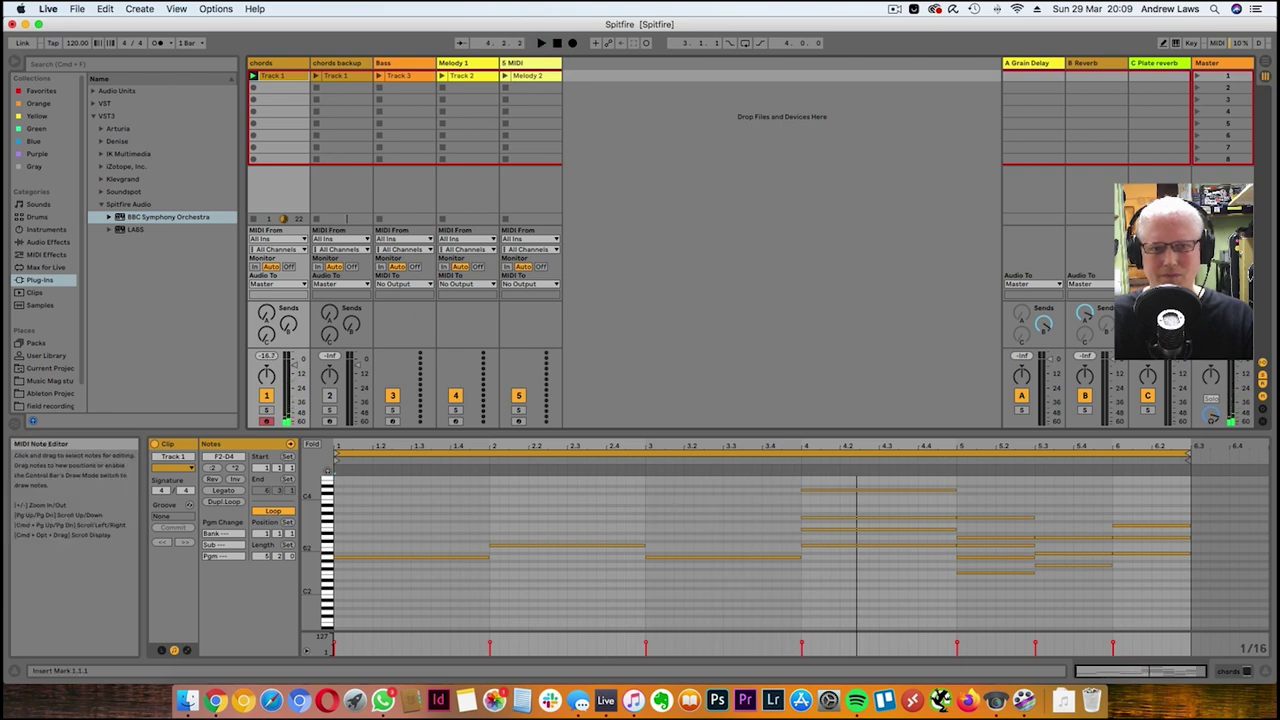
Reduce the bar 4 chord to its E3 note, and delete the G3 note at the start of bar 5
click(819, 545)
key(Delete)
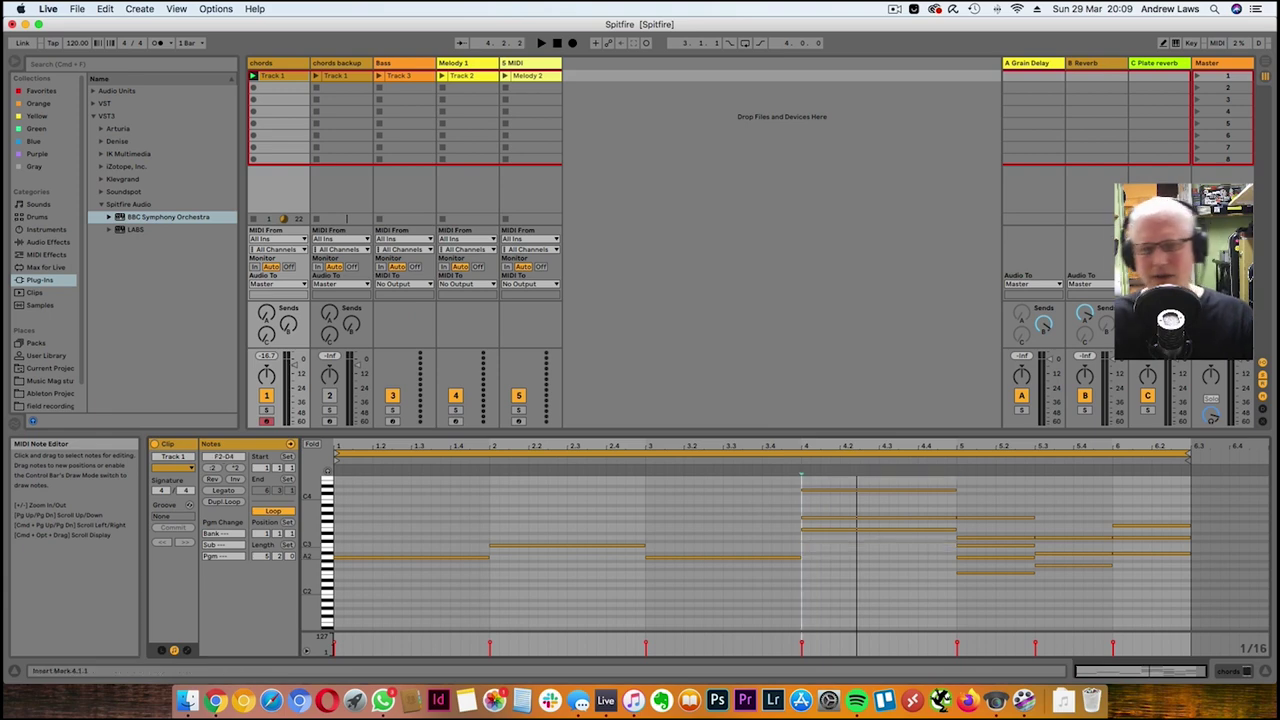
drag(793, 480, 878, 515)
key(Delete)
key(space)
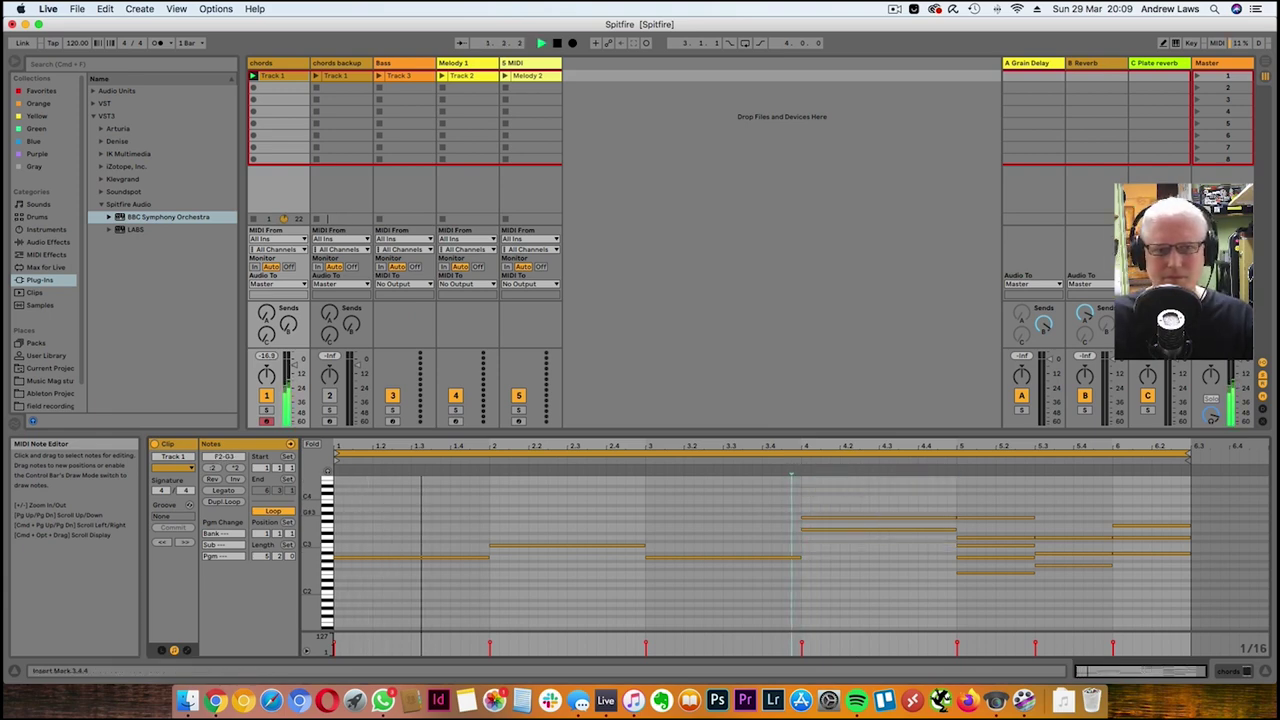
click(866, 517)
key(Delete)
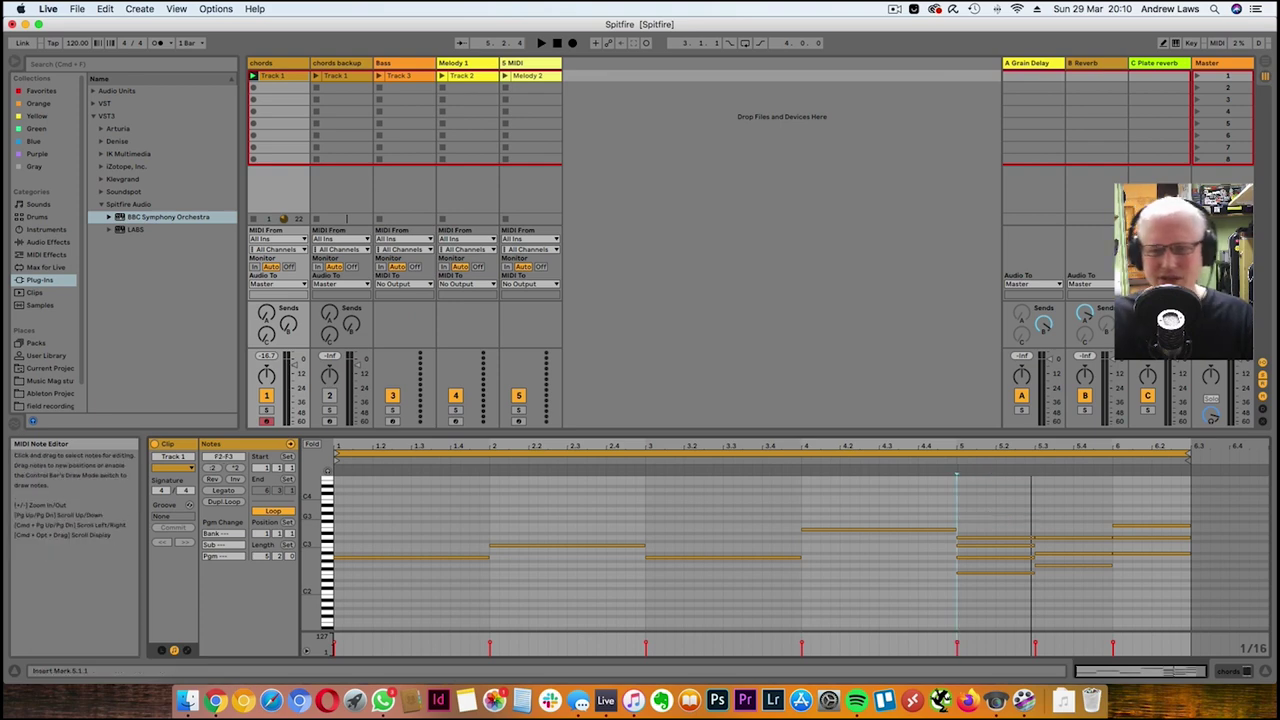
Thin bar 5 by deleting F2 to C3 at 5.1 and the D3 and G2 notes at 5.3
drag(1000, 600, 996, 556)
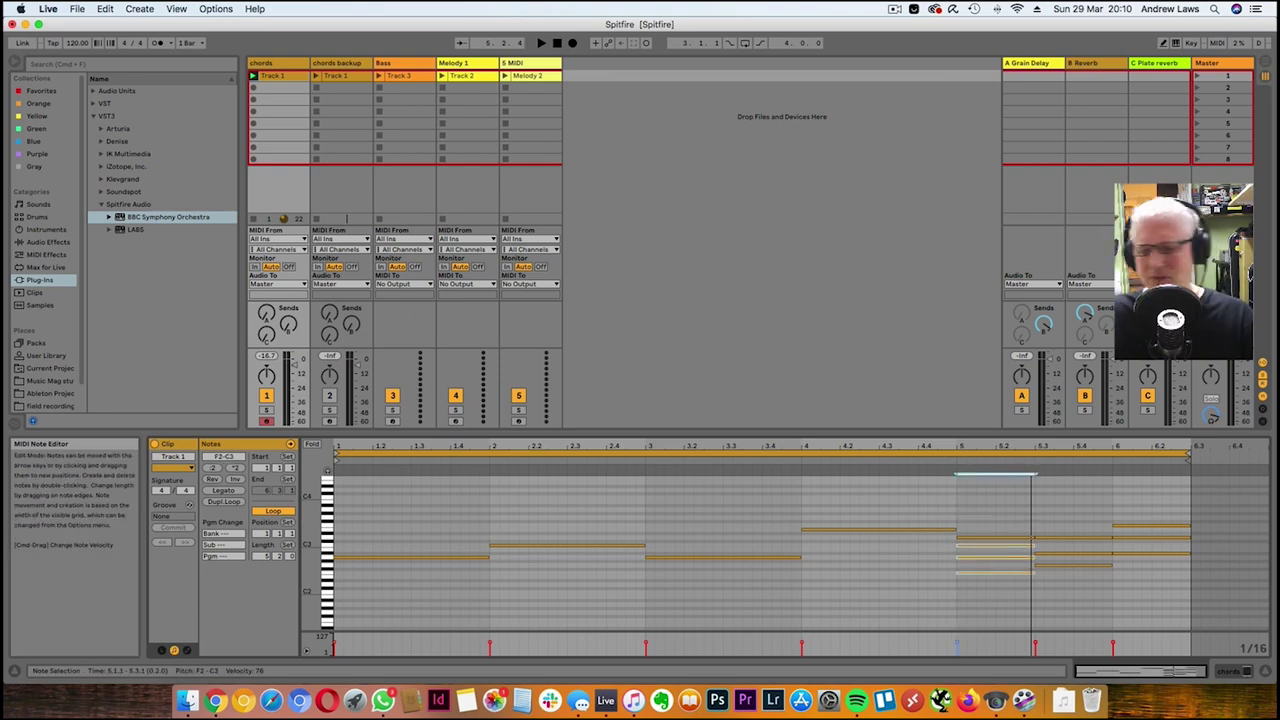
key(Delete)
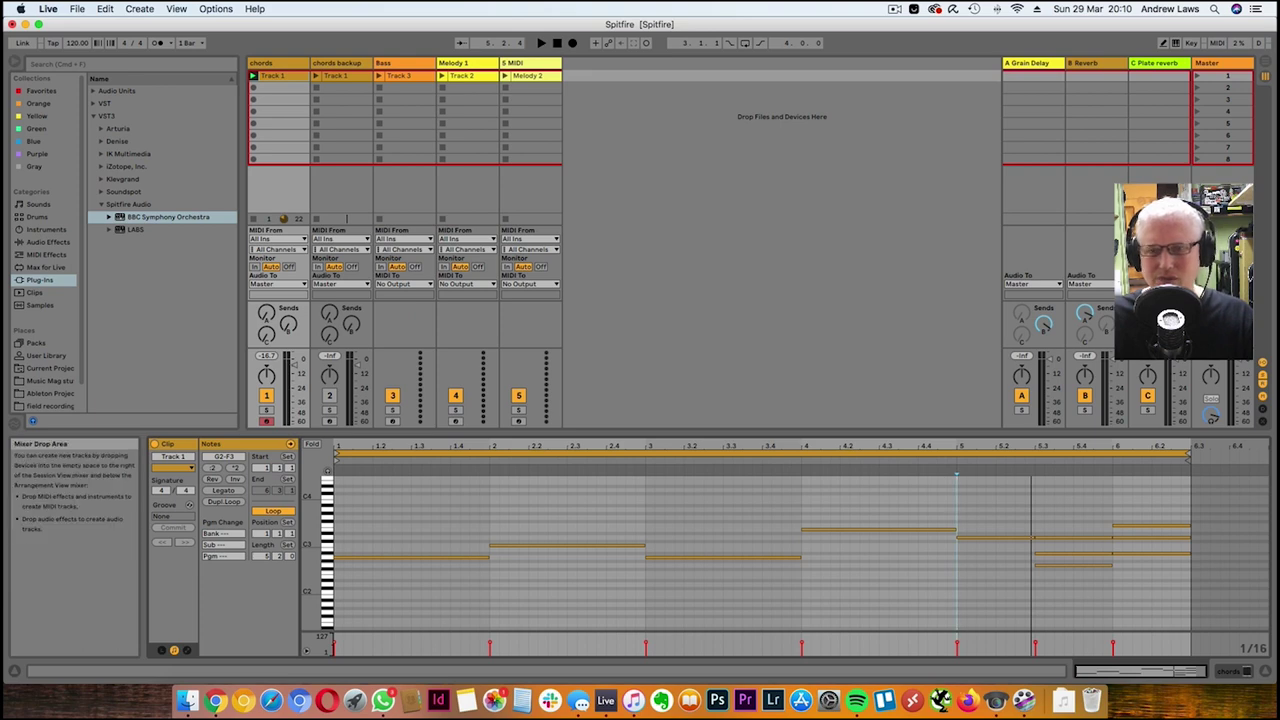
click(1058, 537)
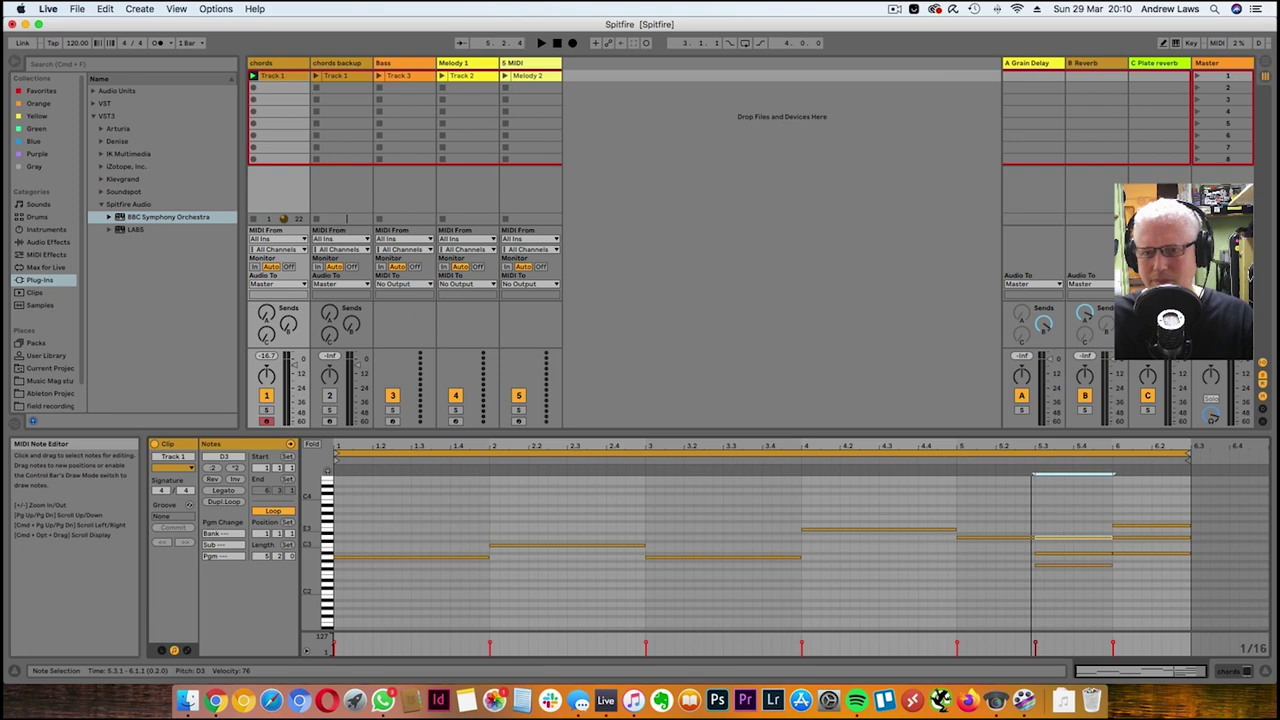
key(BackSpace)
click(1058, 565)
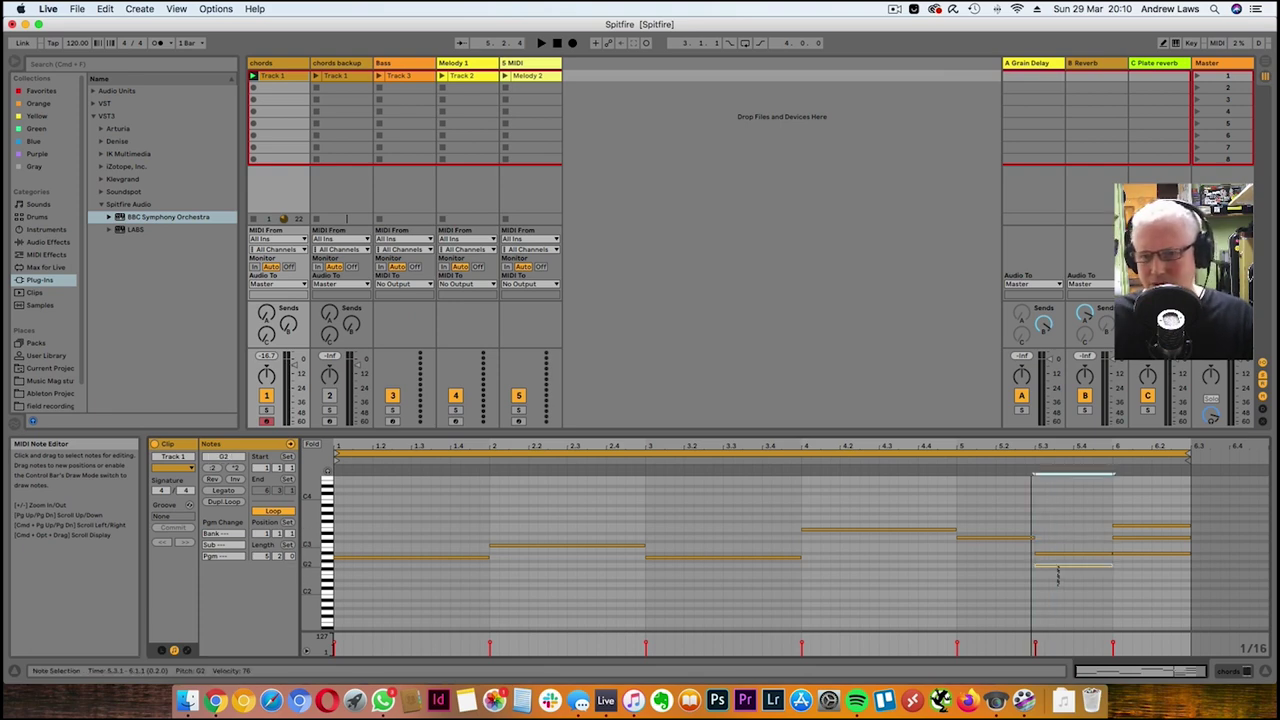
key(BackSpace)
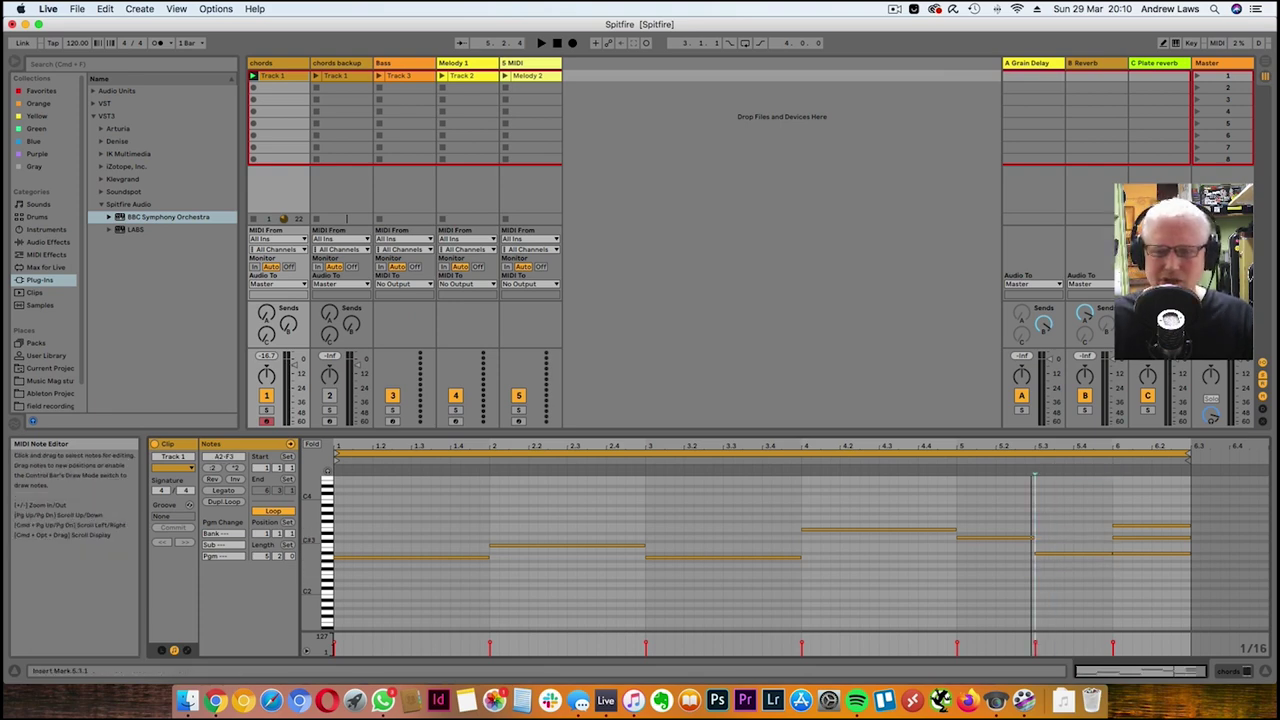
Delete the two lower notes of the chord at 6.1 and play back the single-note line
click(1130, 554)
key(BackSpace)
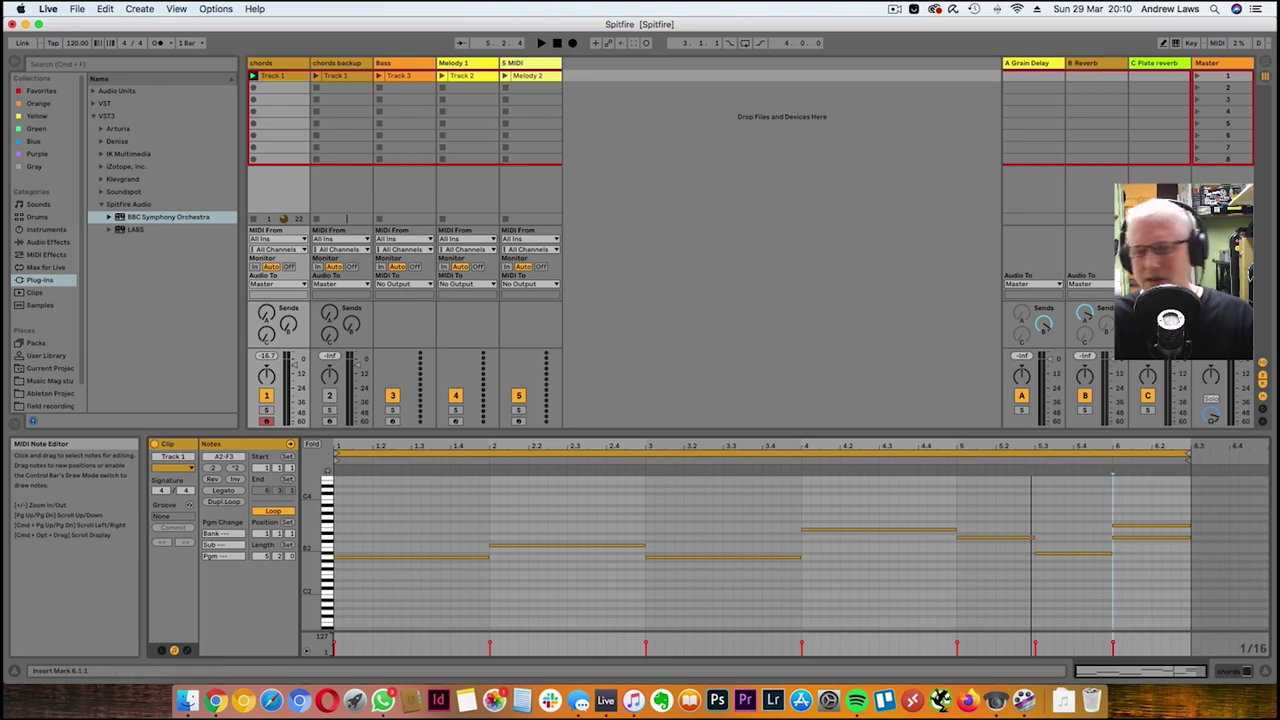
click(1141, 538)
key(BackSpace)
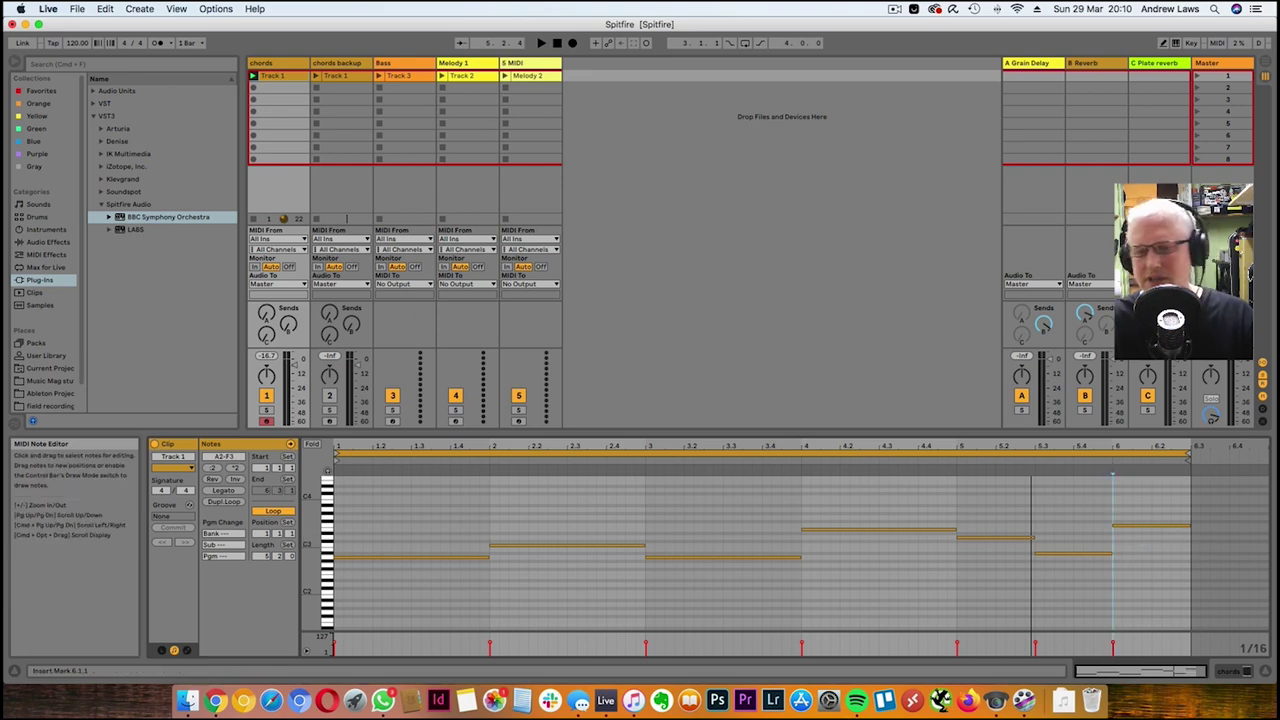
key(space)
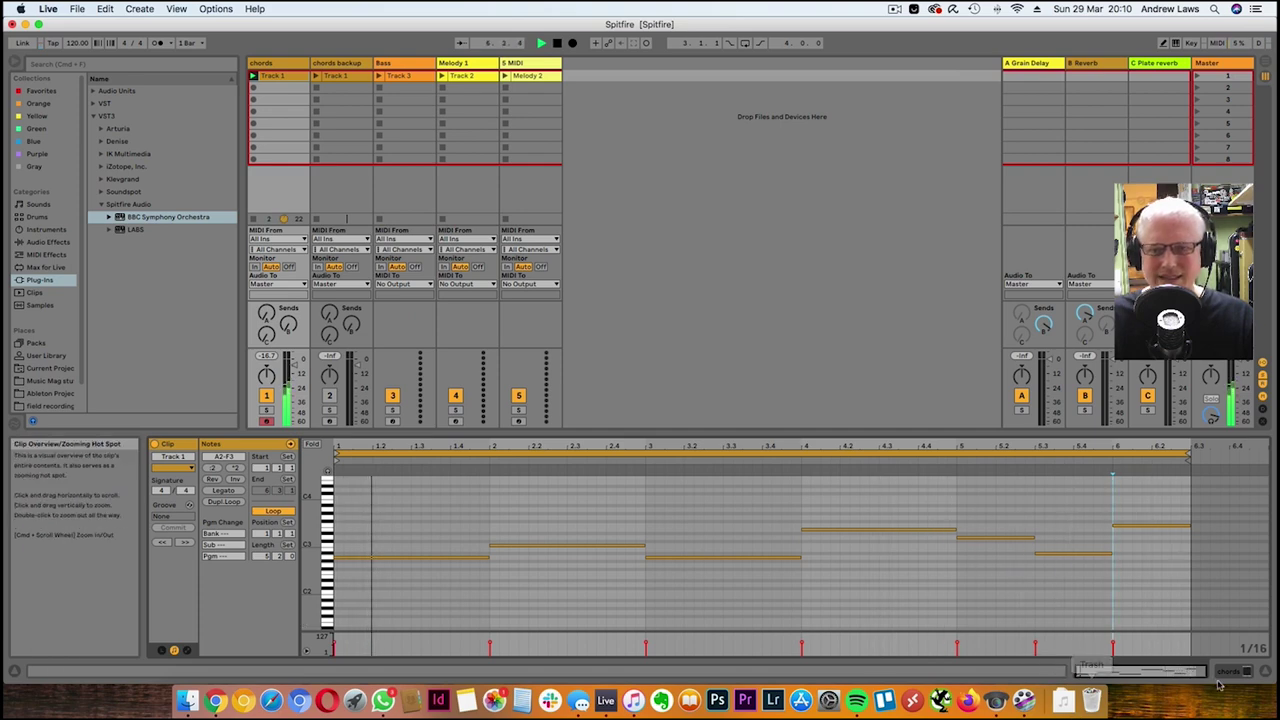
Open the chords track's BBC Symphony Orchestra plug-in, lower the Celli vibrato to about a quarter, and stop playback
key(shift+Tab)
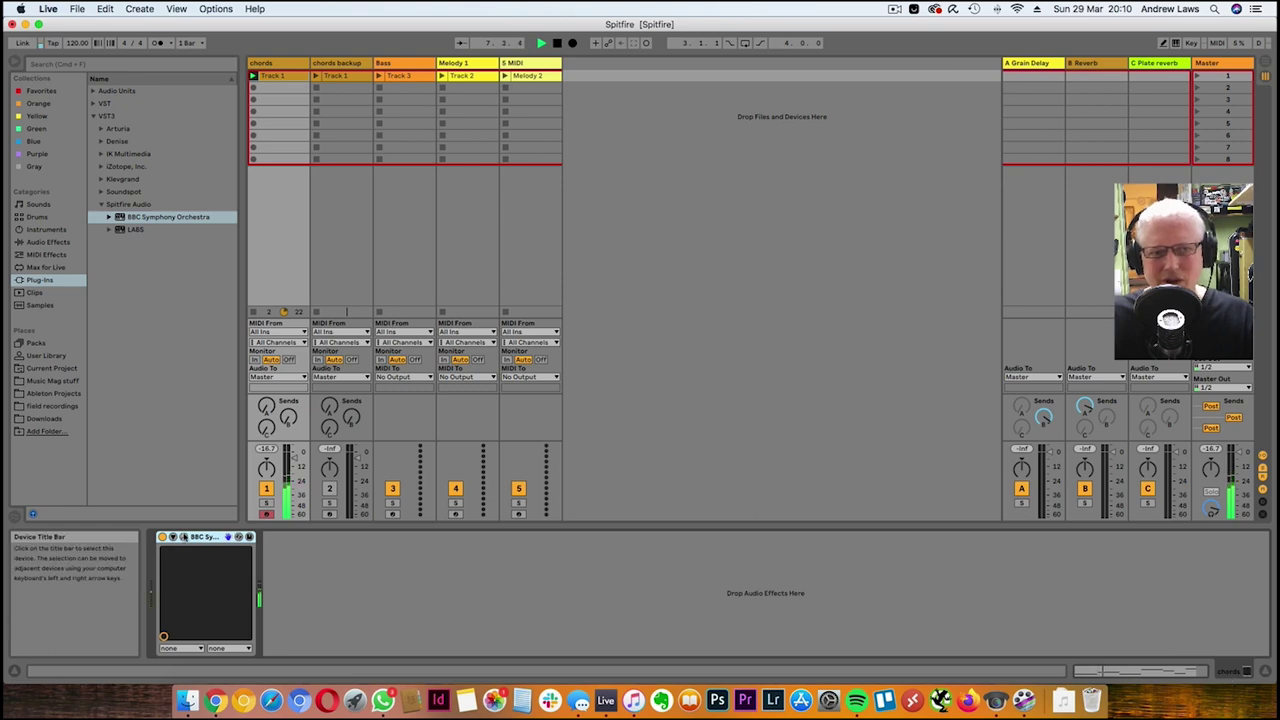
click(184, 538)
drag(557, 55, 967, 90)
mouse_move(892, 266)
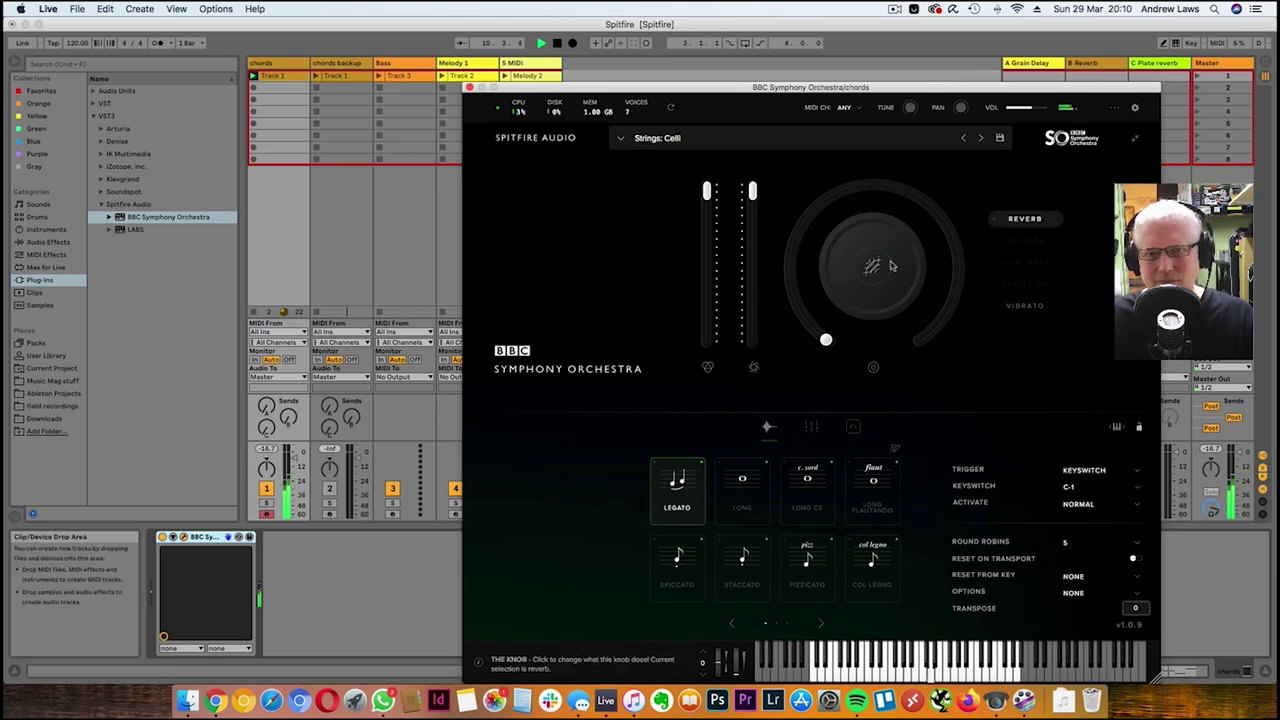
click(1042, 312)
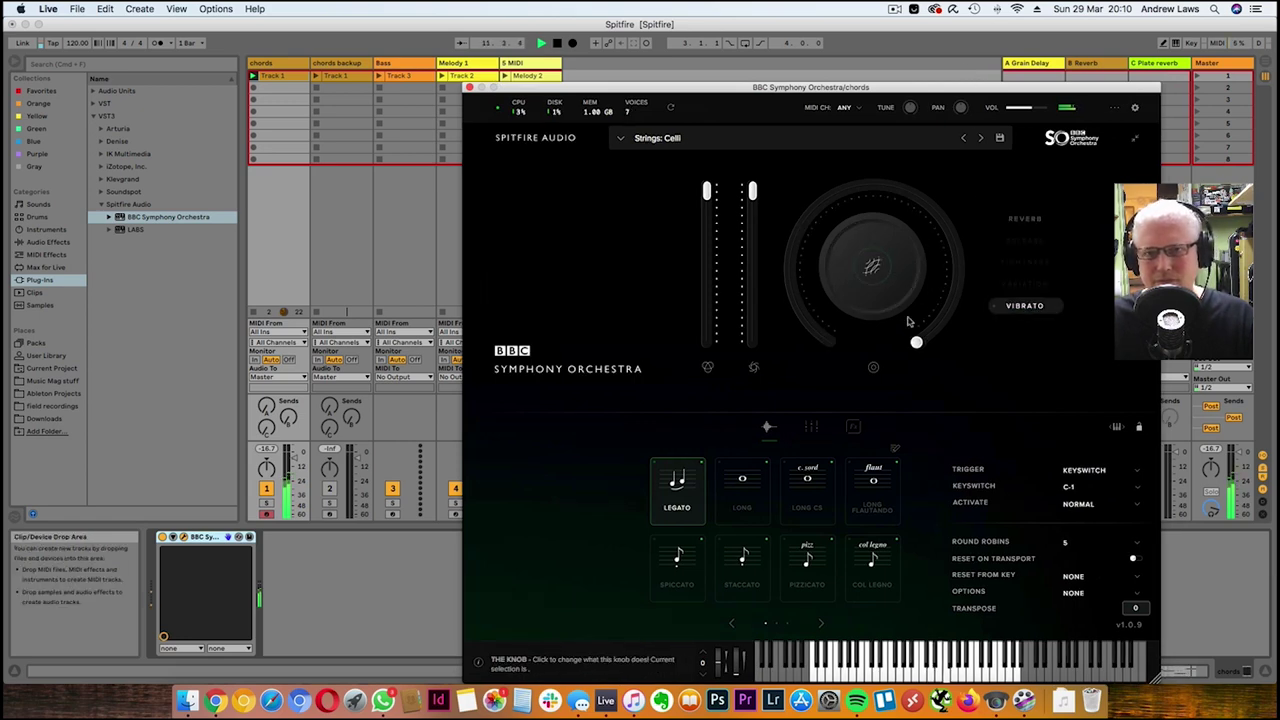
drag(902, 405, 796, 251)
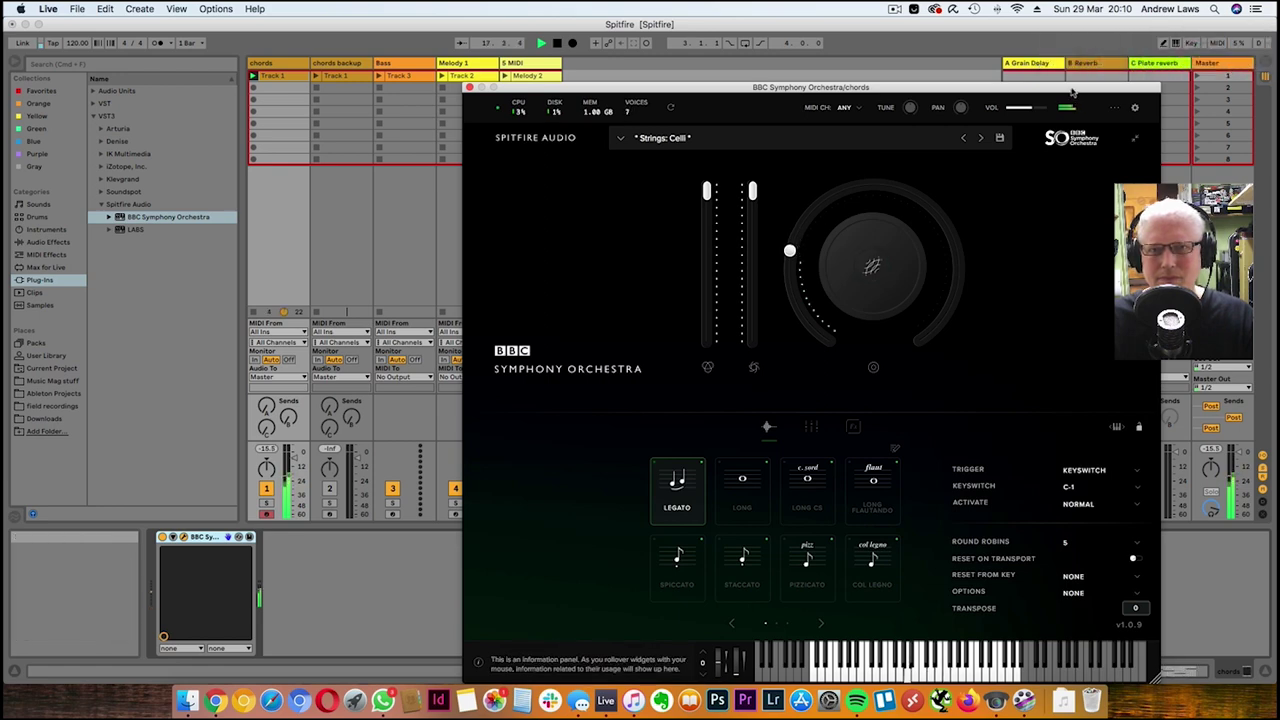
key(space)
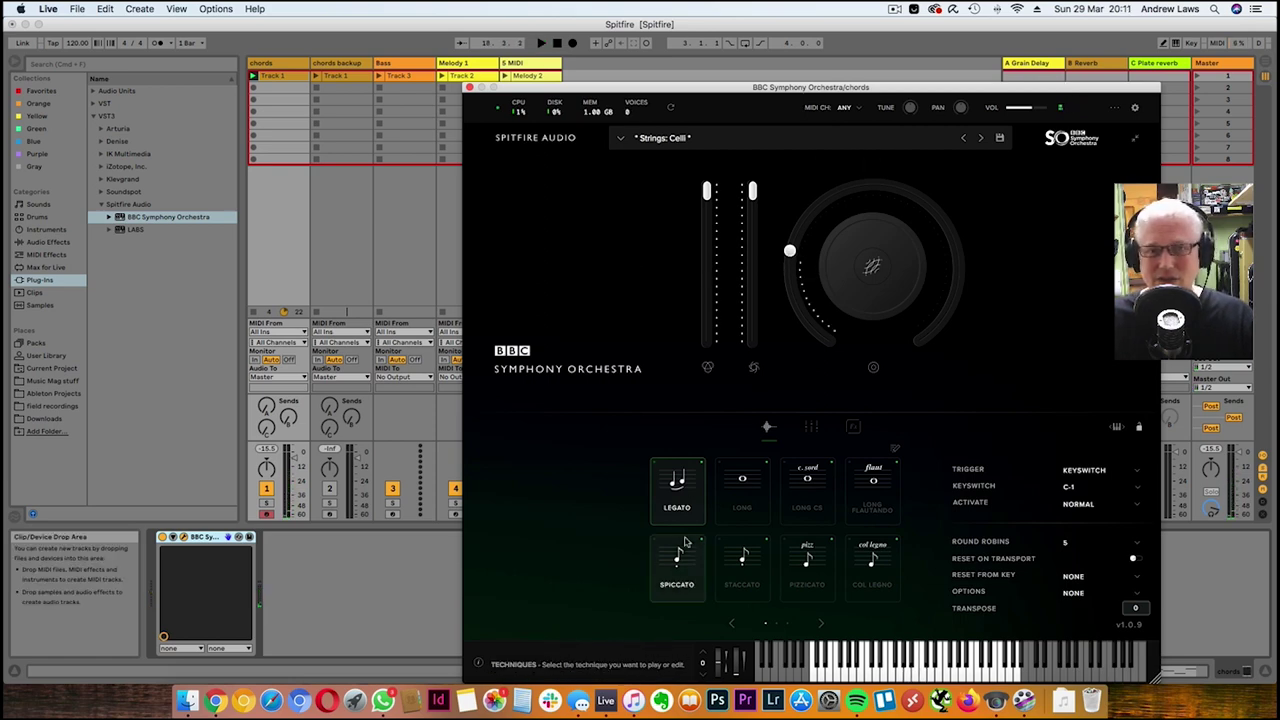
Audition the Celli's Long, Long Flautando and Long CS techniques during playback, keep Long with dynamics at maximum, and close the plug-in
click(743, 484)
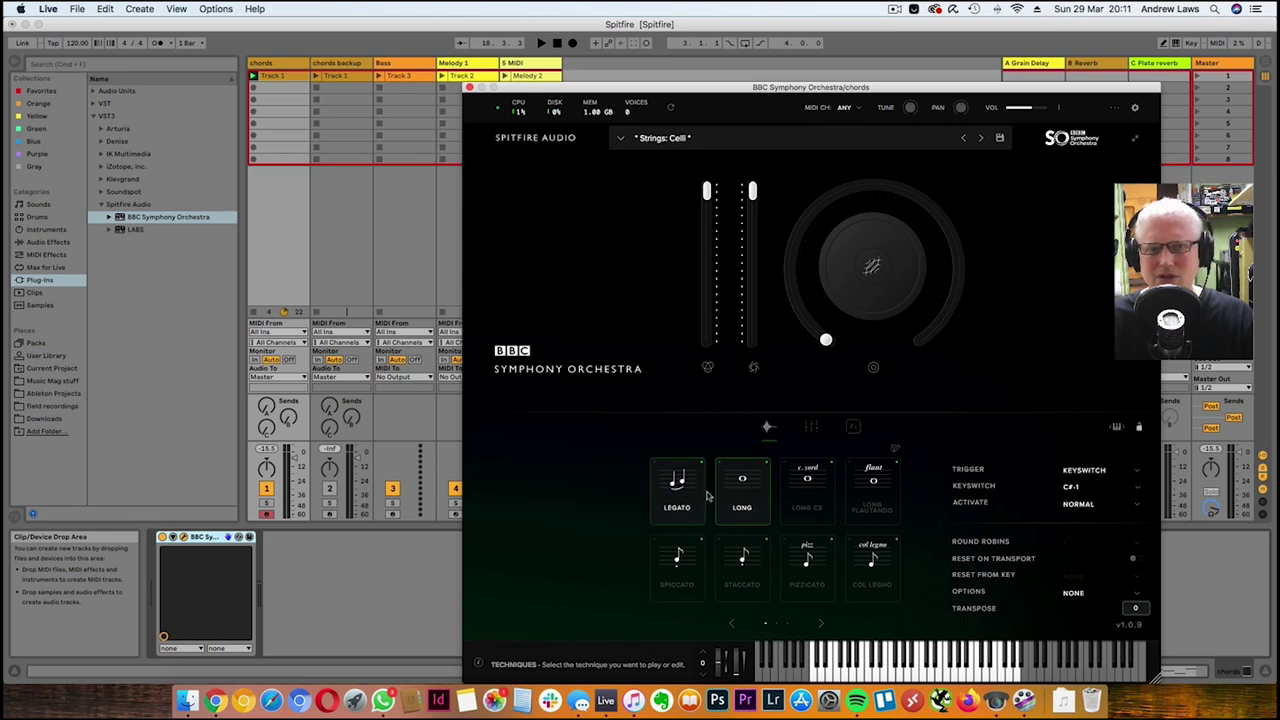
key(space)
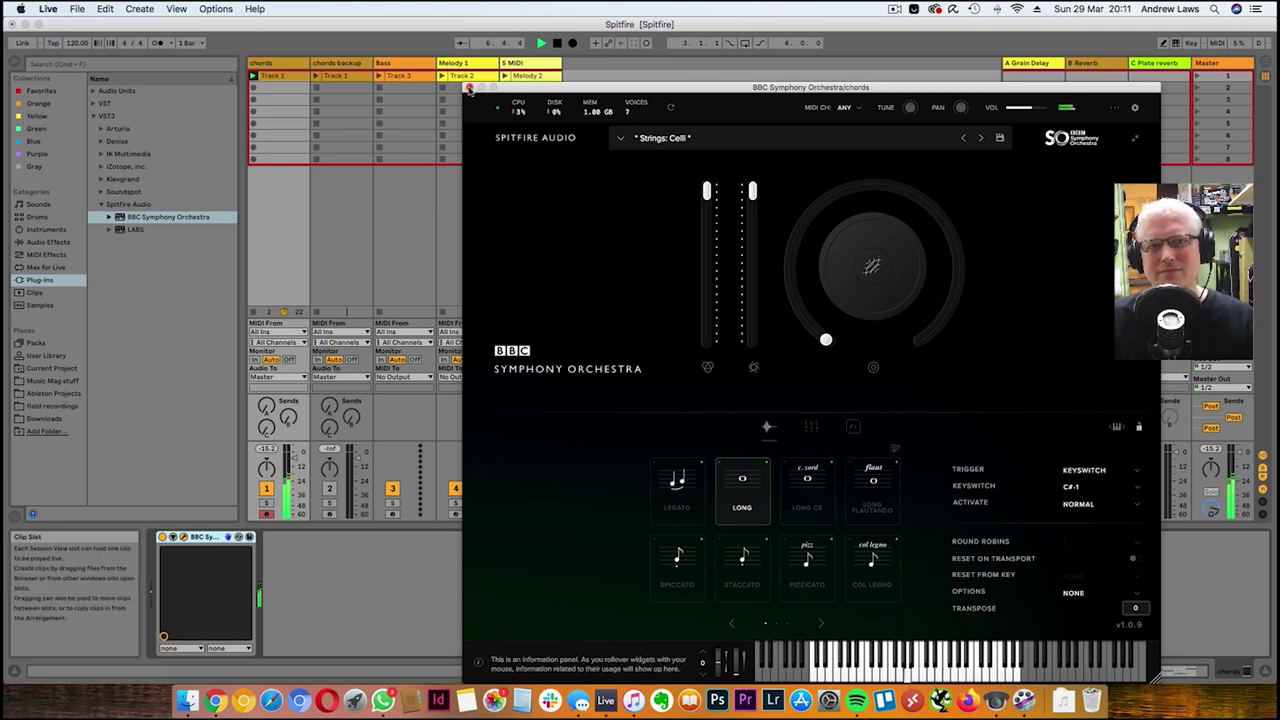
click(875, 495)
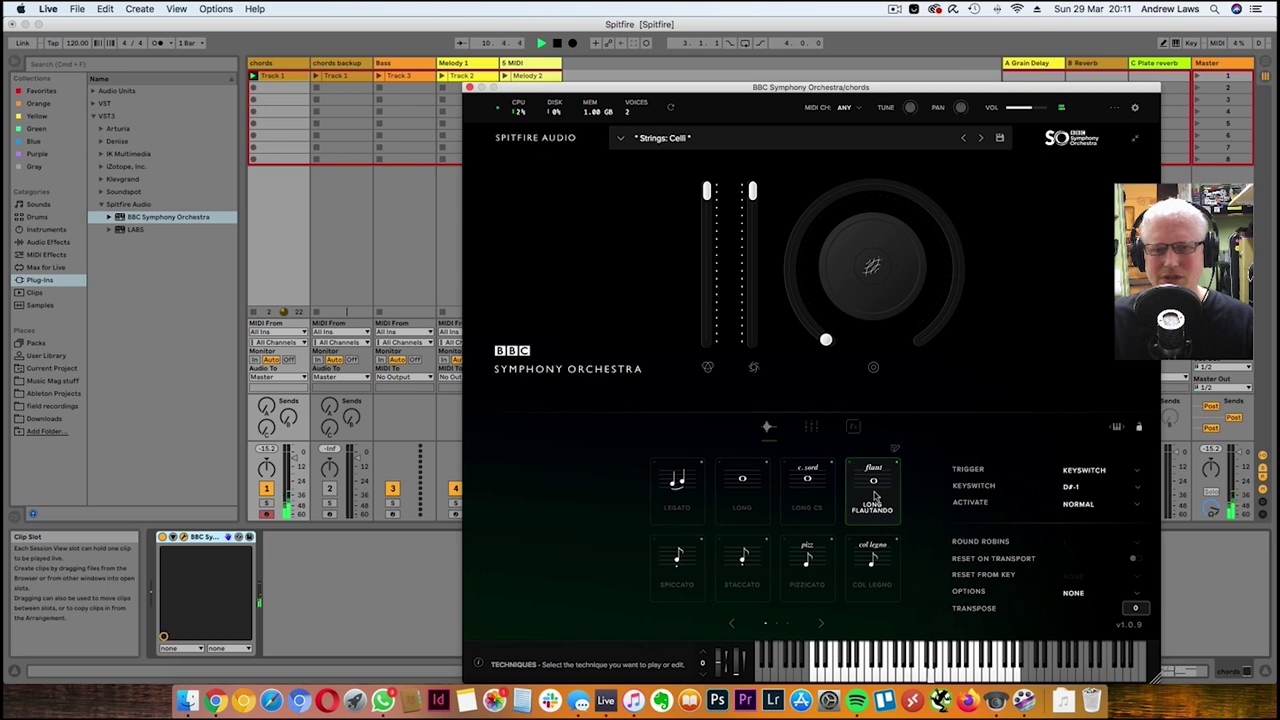
click(815, 495)
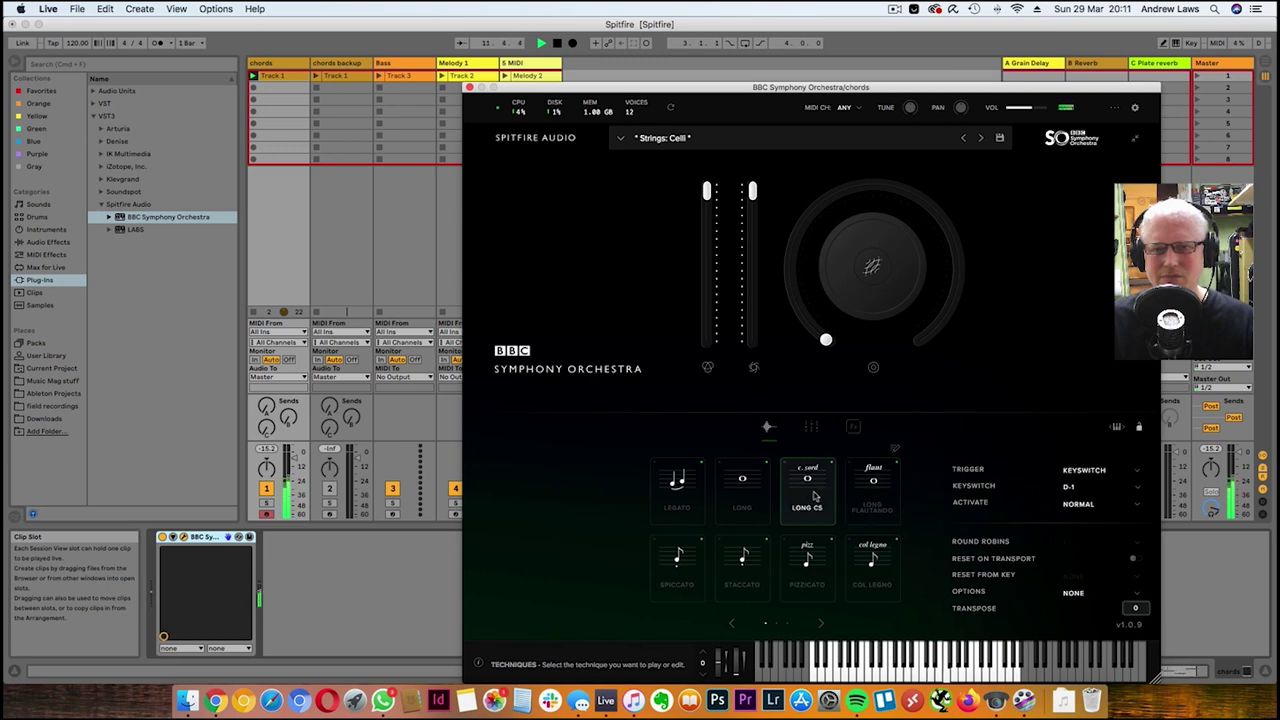
click(755, 497)
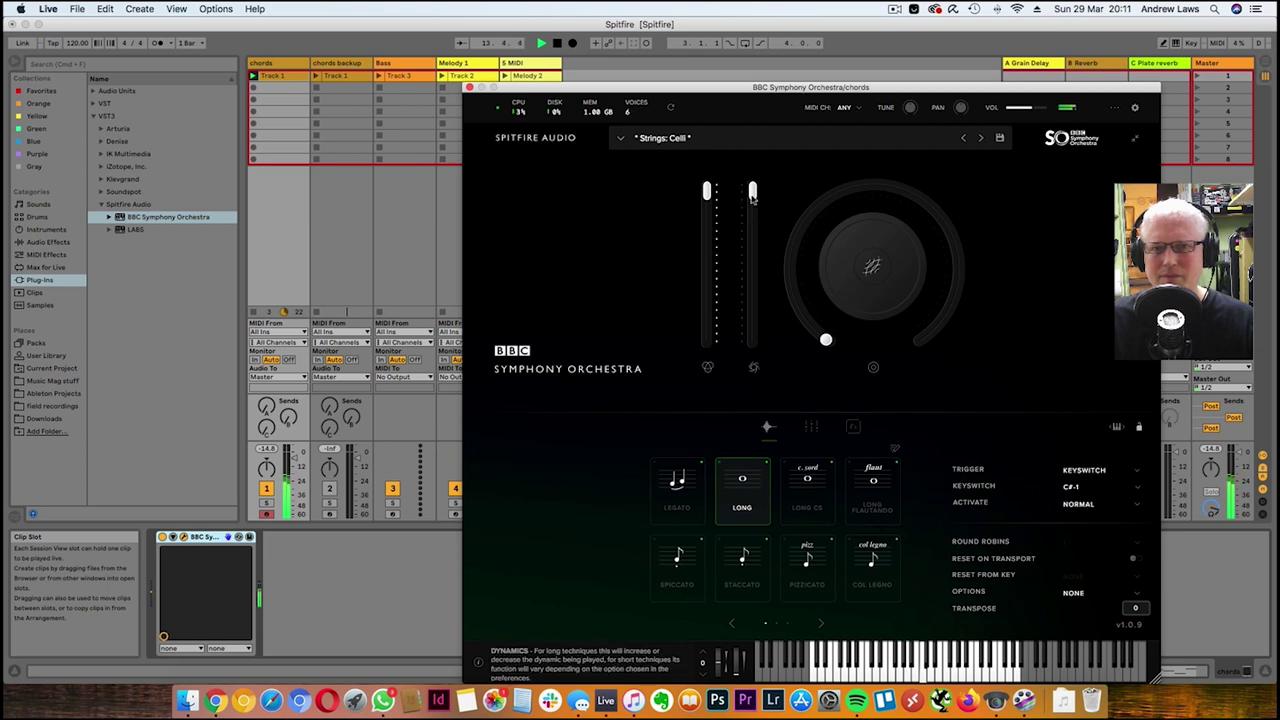
drag(754, 191, 782, 68)
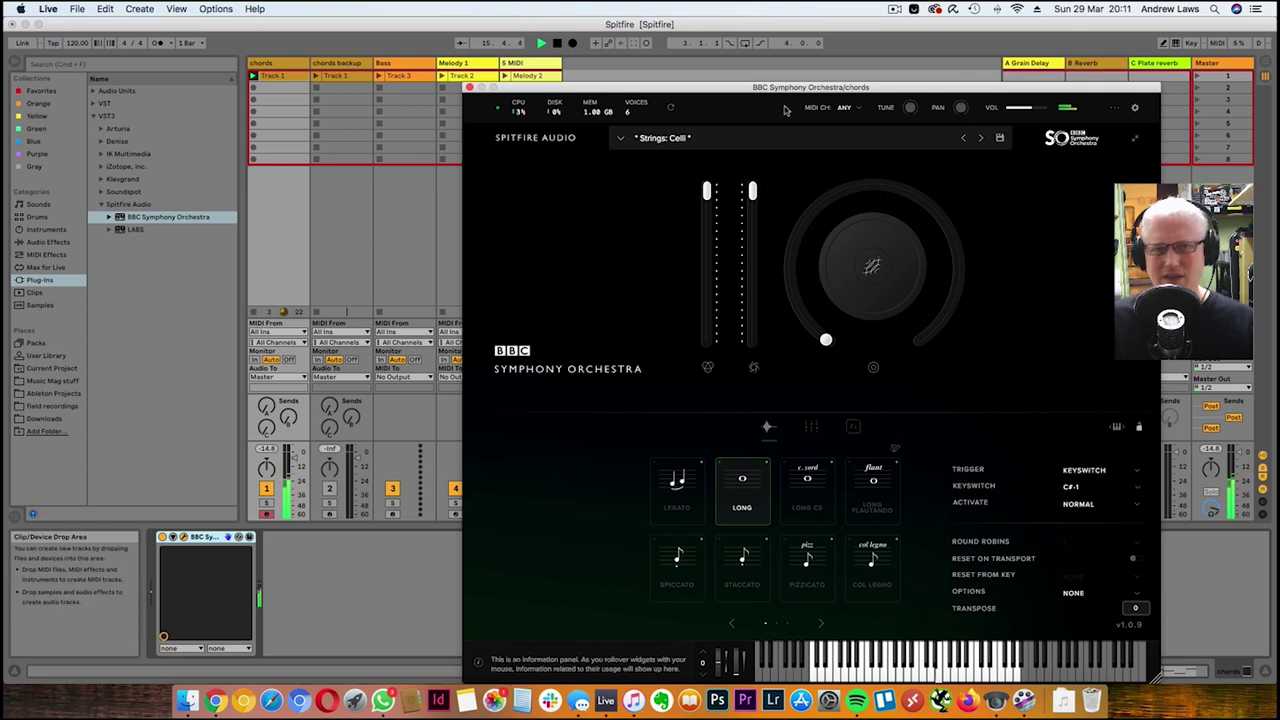
click(471, 88)
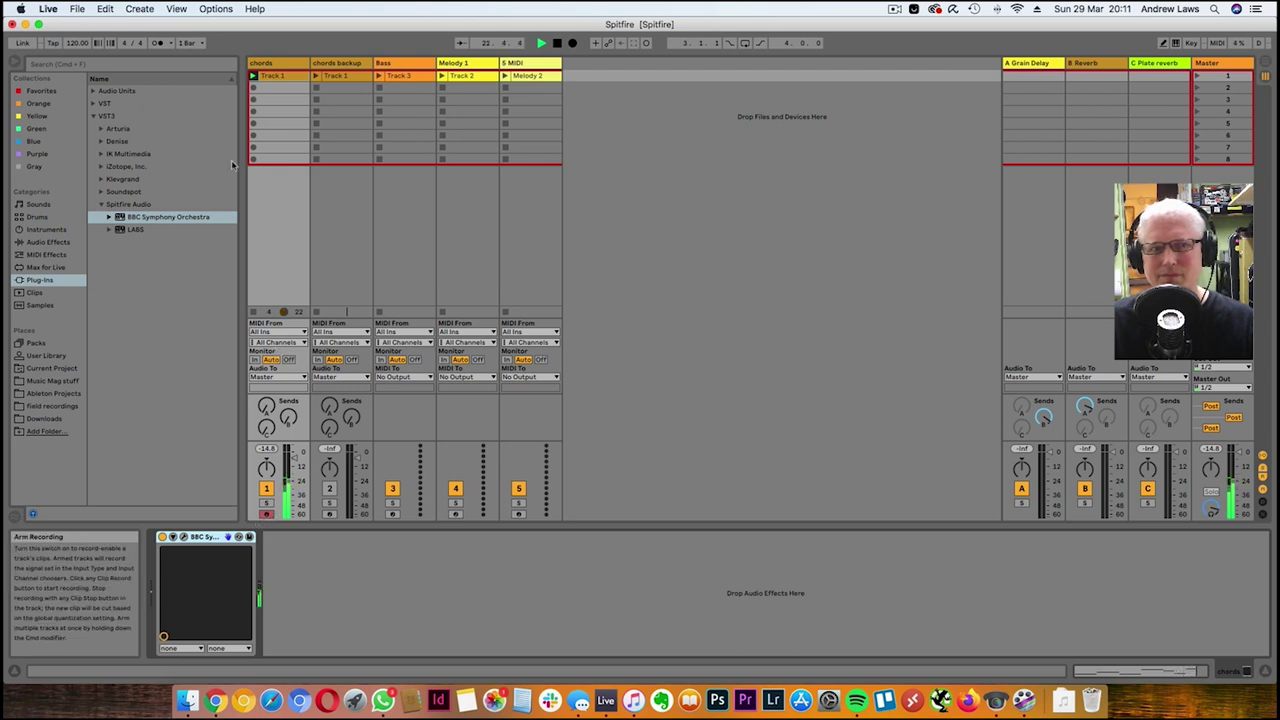
Open the chords track's clip, select its F3 note at 6.1, and stop both playback and the clip
double_click(272, 77)
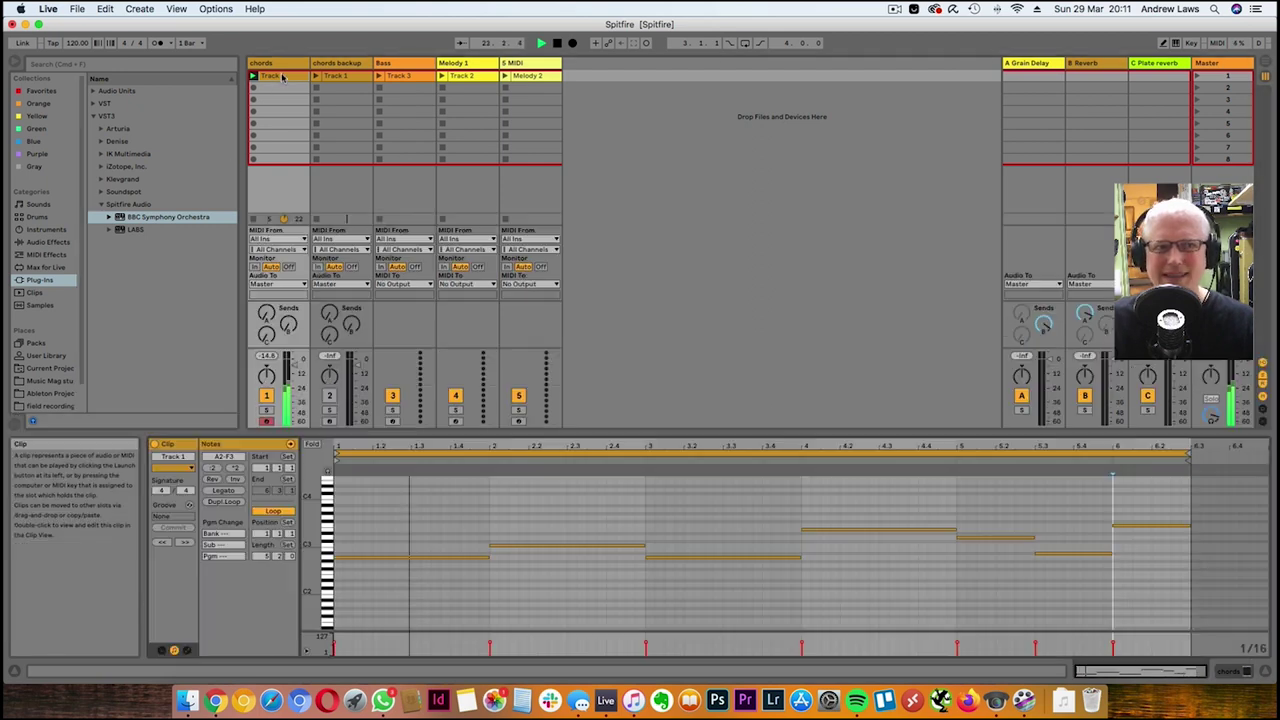
click(1167, 527)
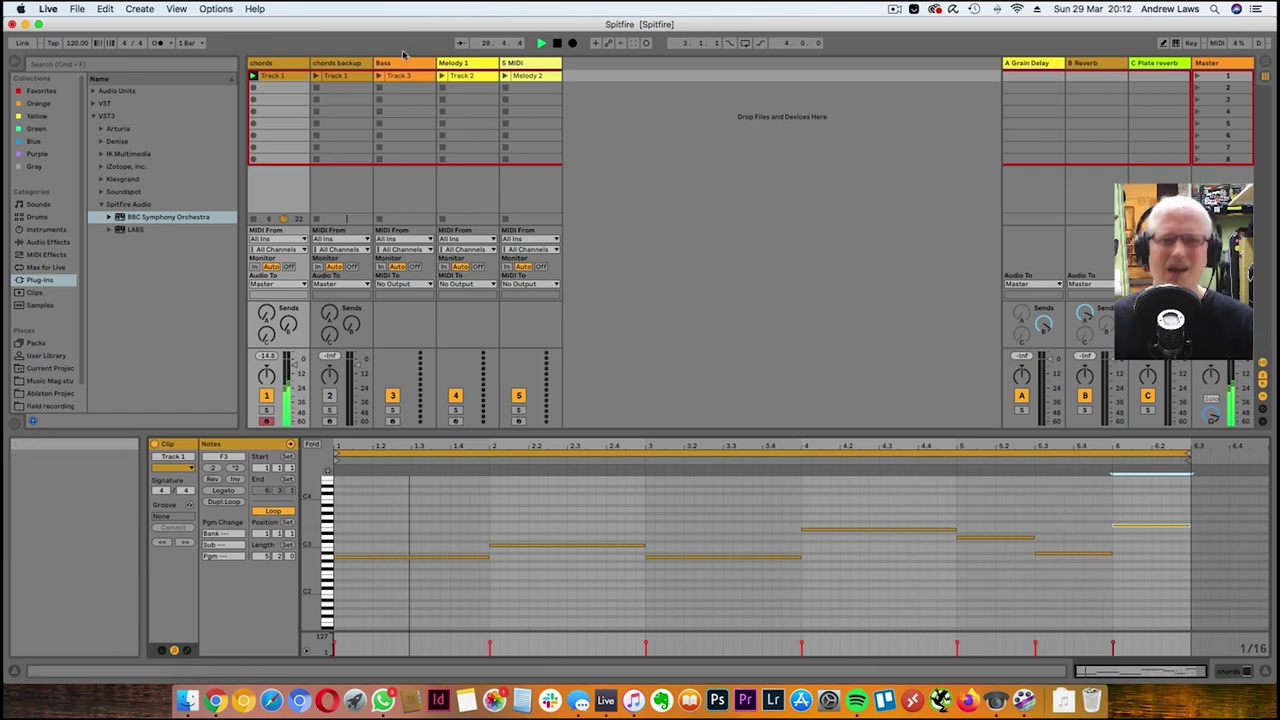
click(557, 43)
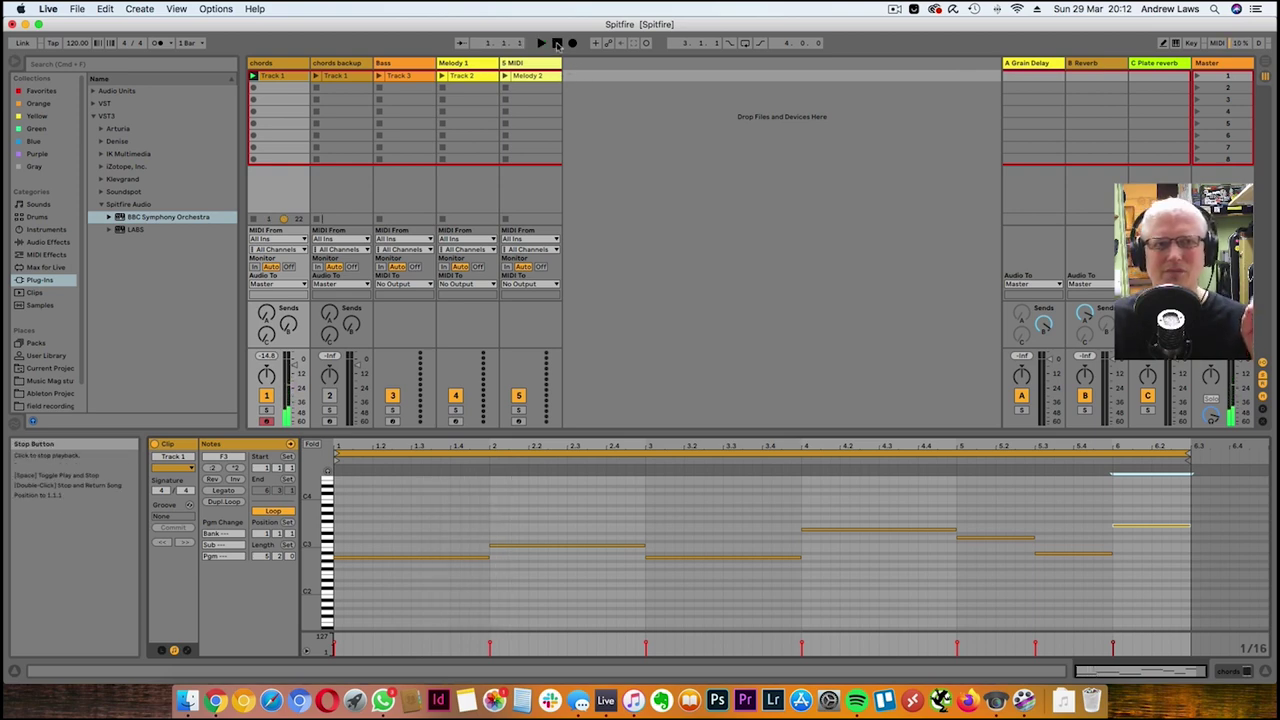
click(254, 220)
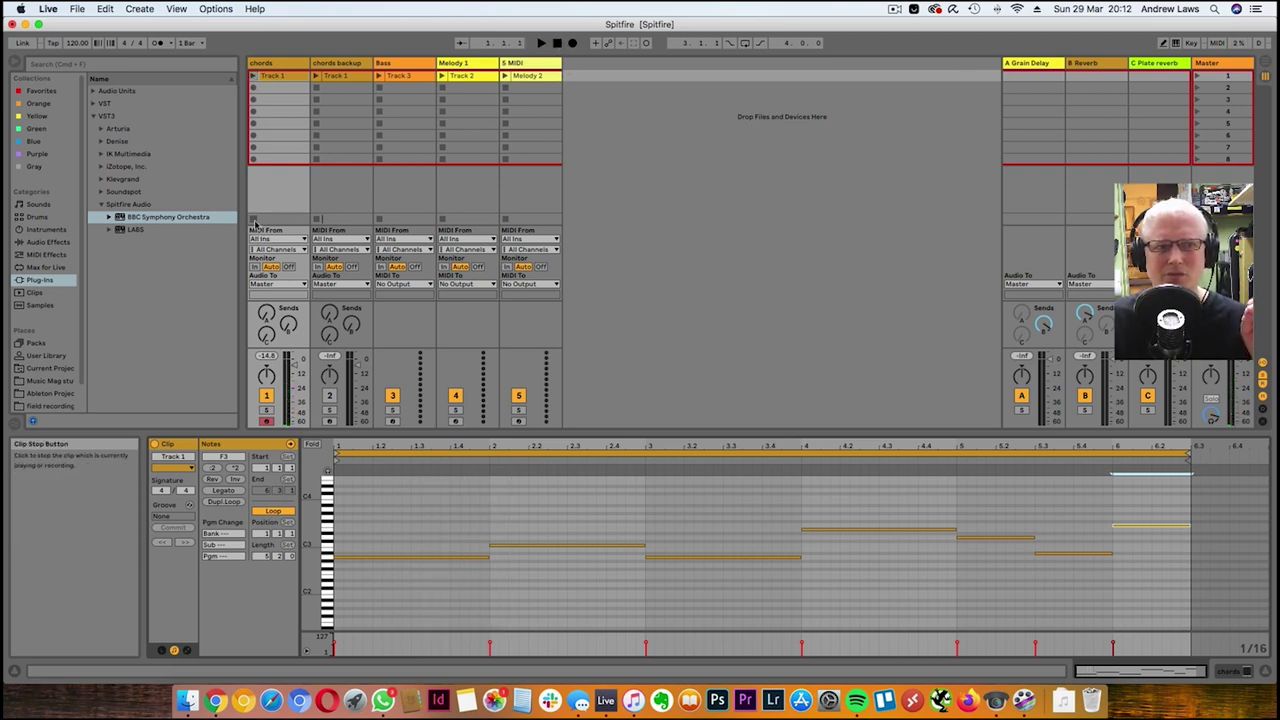
Select the Bass track's clip and load BBC Symphony Orchestra onto that track
click(338, 77)
click(395, 78)
click(362, 78)
click(424, 78)
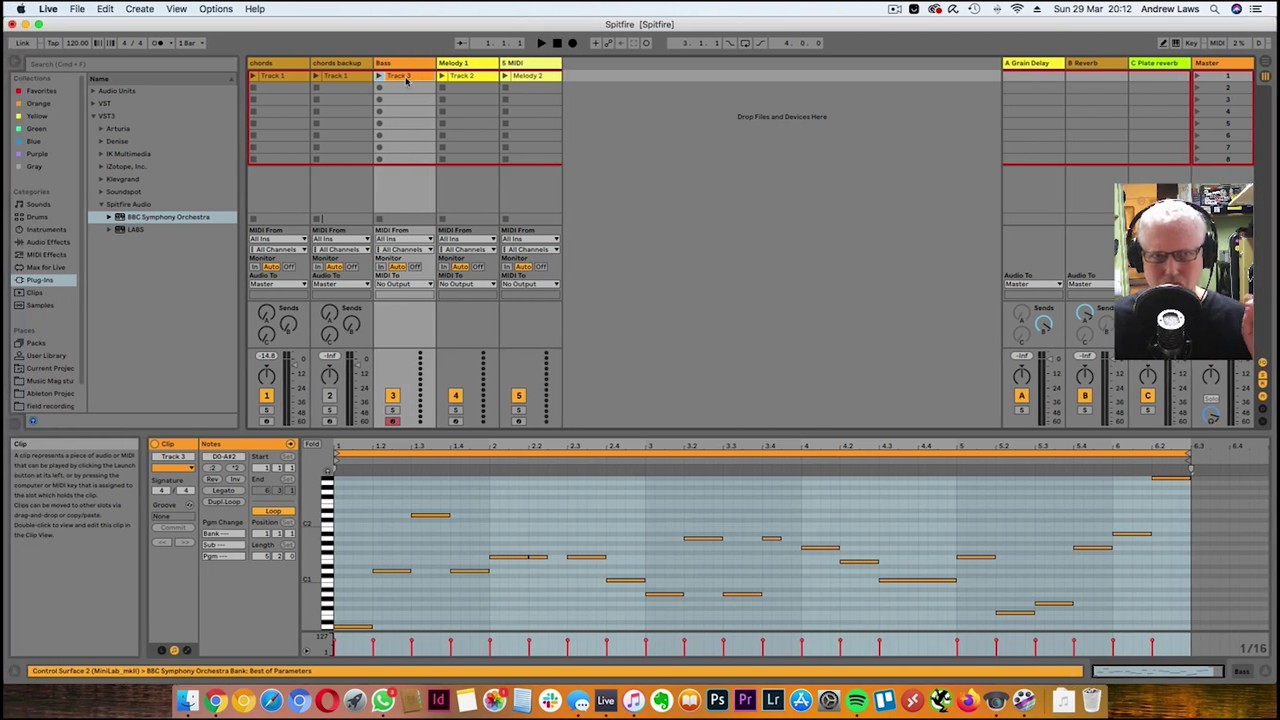
click(182, 218)
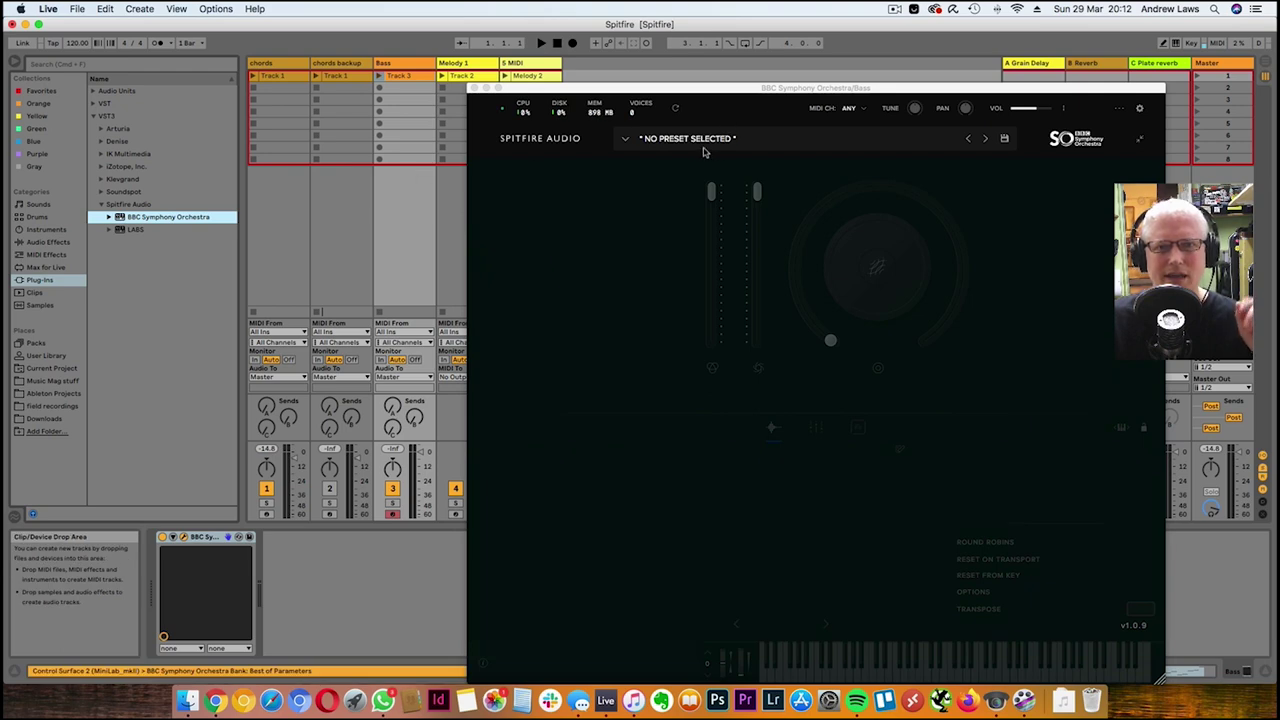
Load the Strings preset Basses in the Bass track's plug-in and choose the Long technique
click(700, 139)
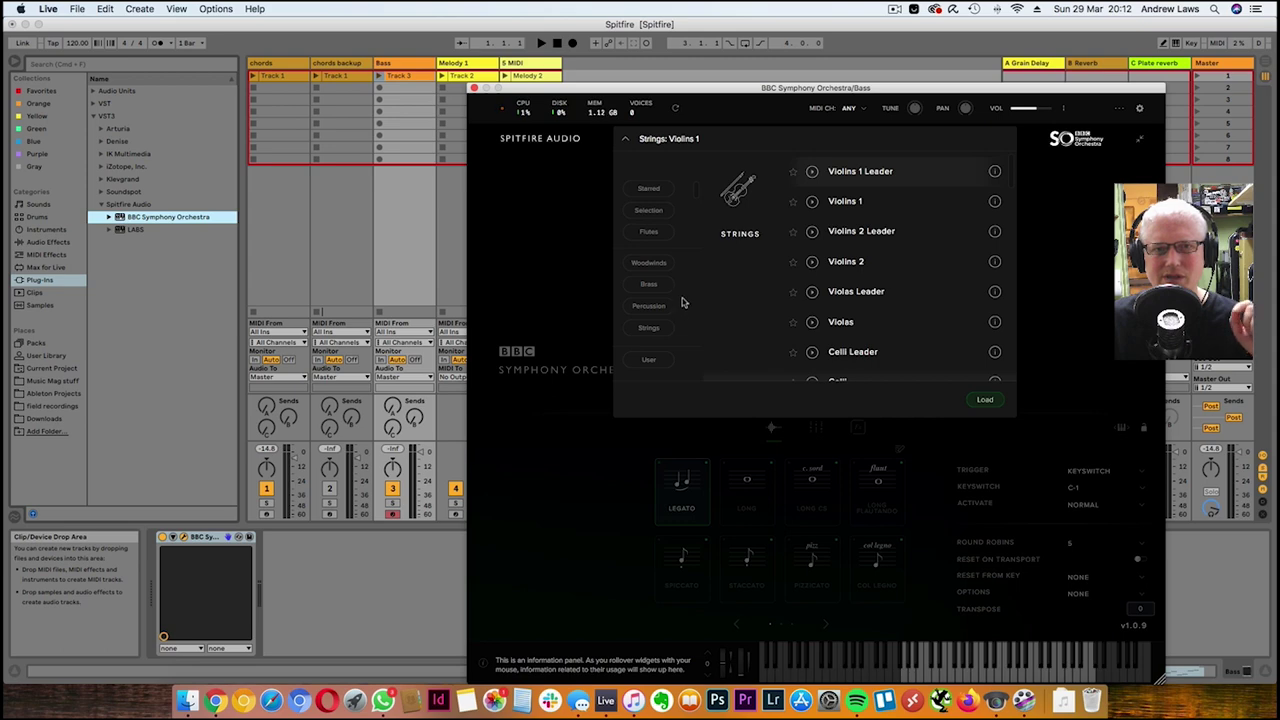
click(658, 327)
scroll(918, 297, down, 3)
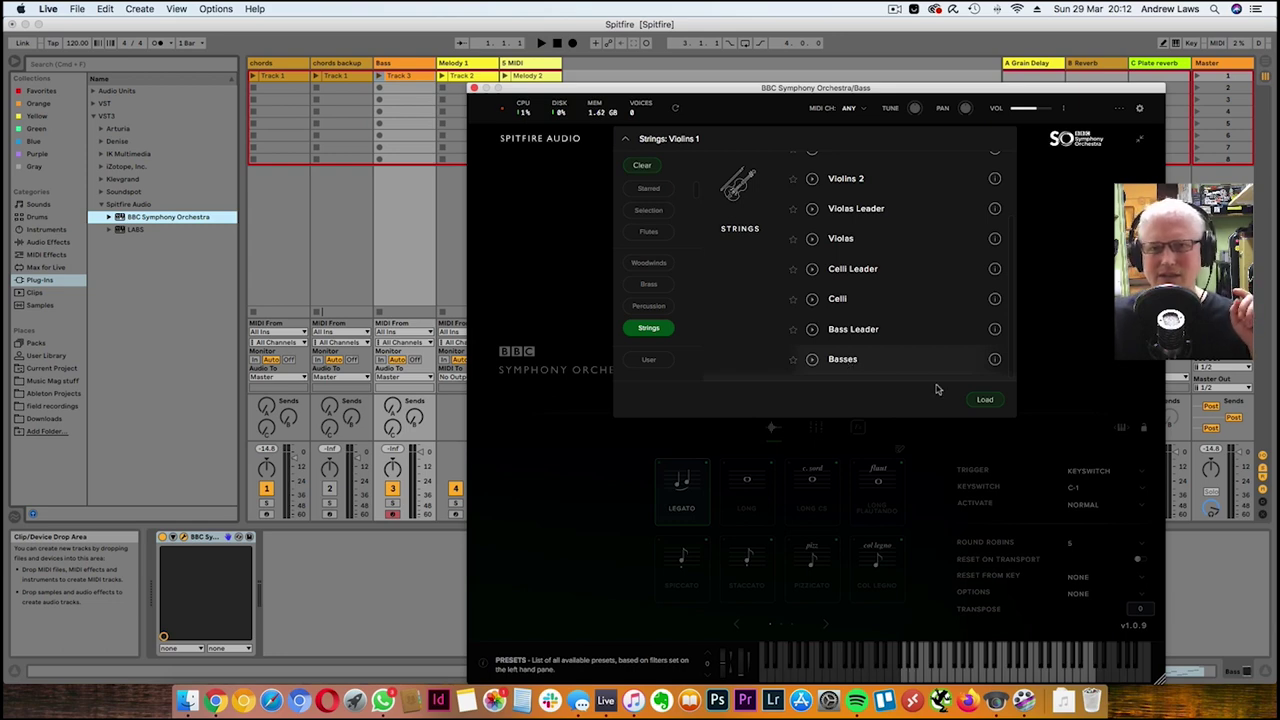
click(985, 400)
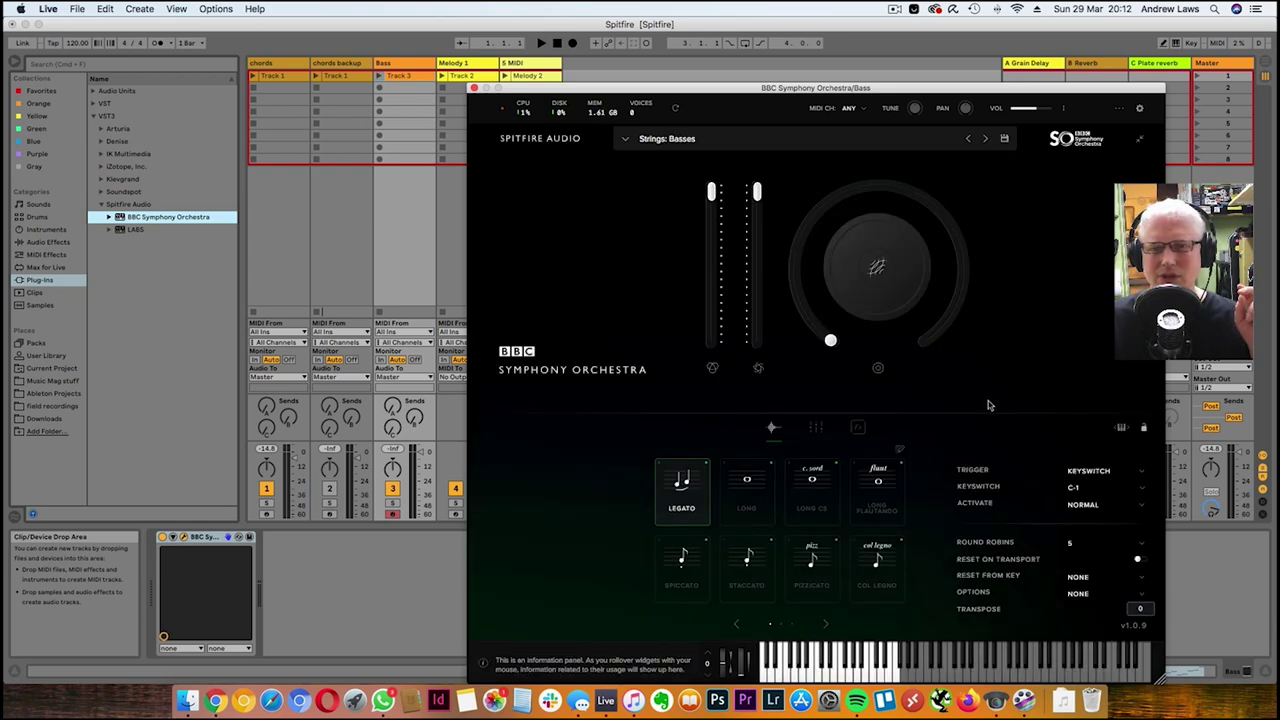
click(740, 493)
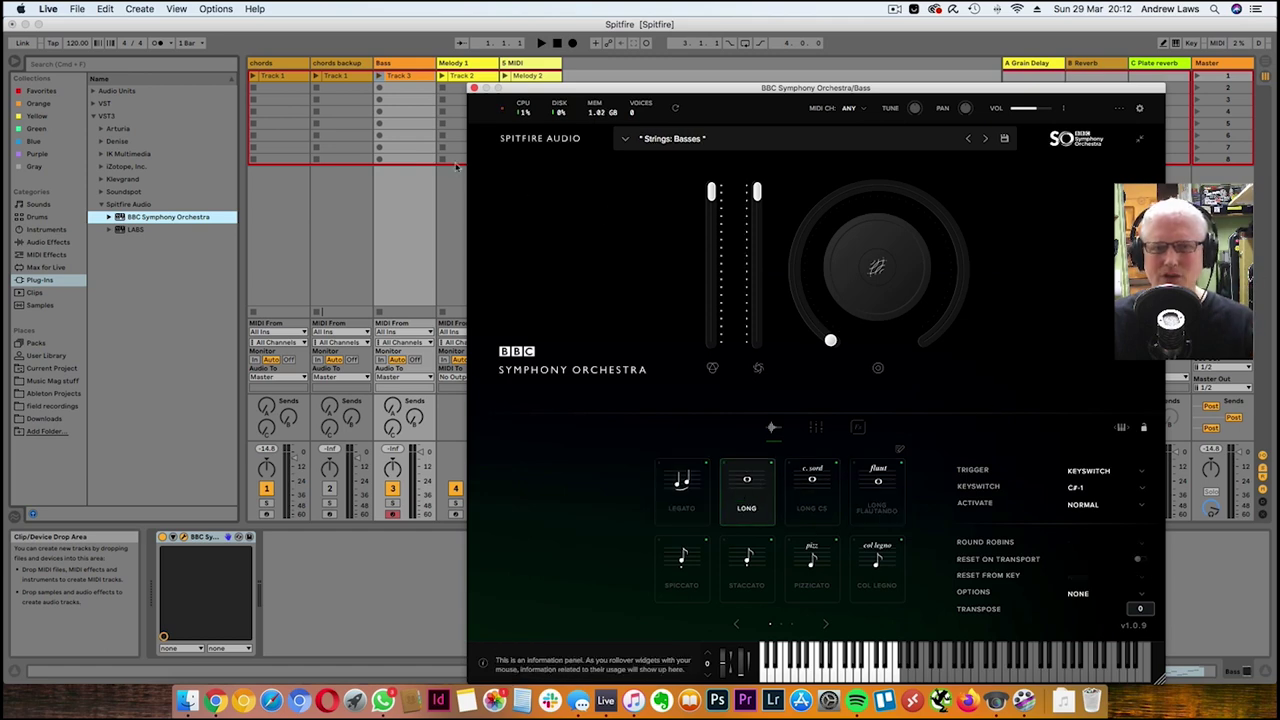
Play back the Bass clip with the new instrument, close the plug-in window, and stop the clip
click(383, 77)
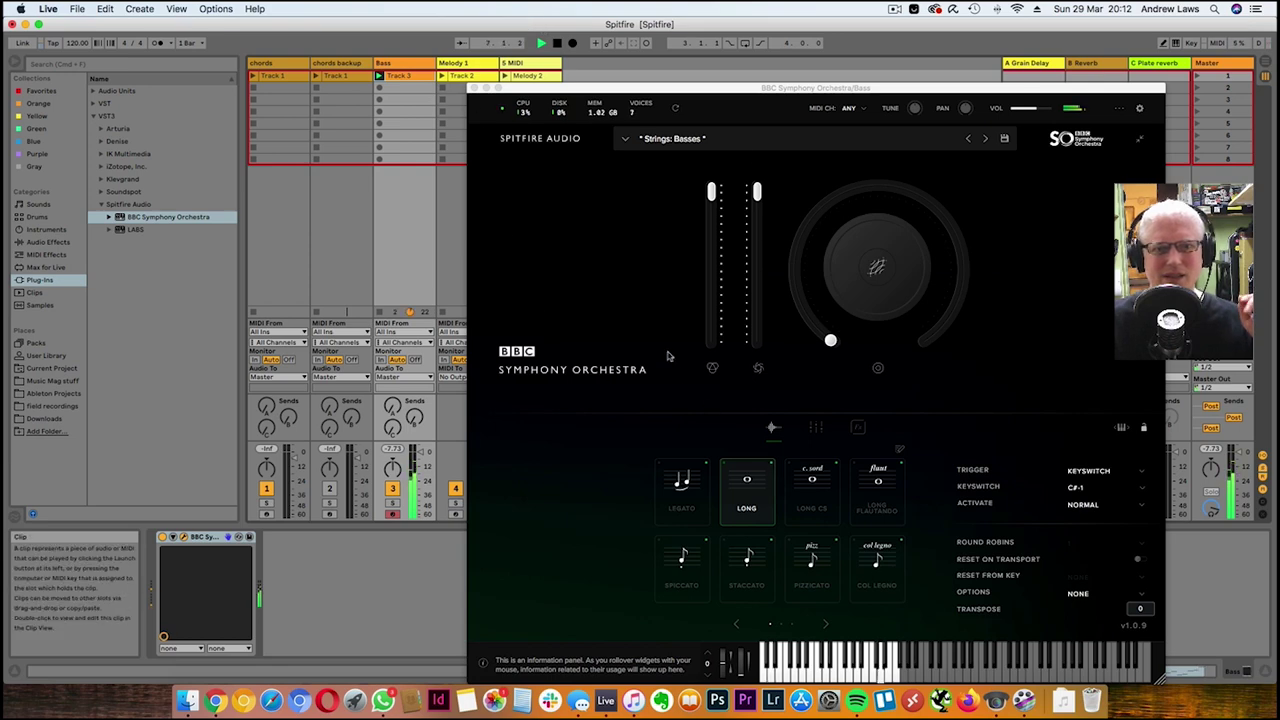
key(space)
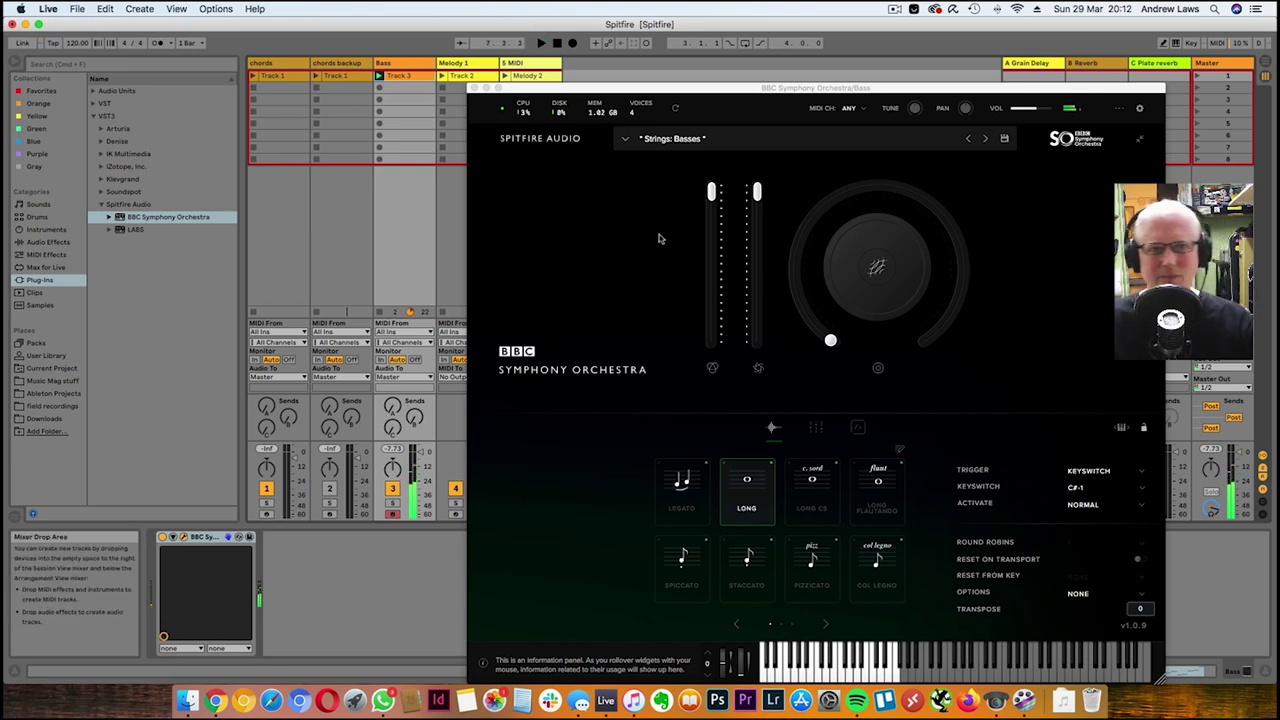
click(474, 88)
right_click(397, 63)
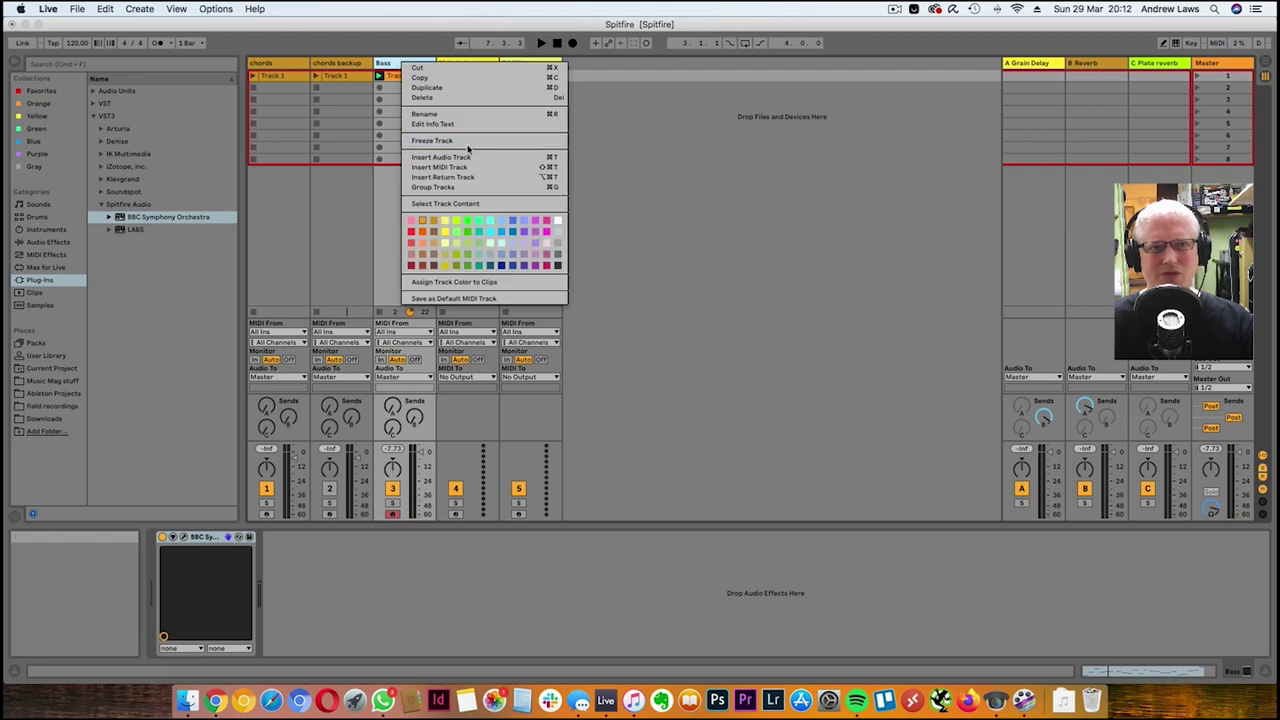
click(379, 316)
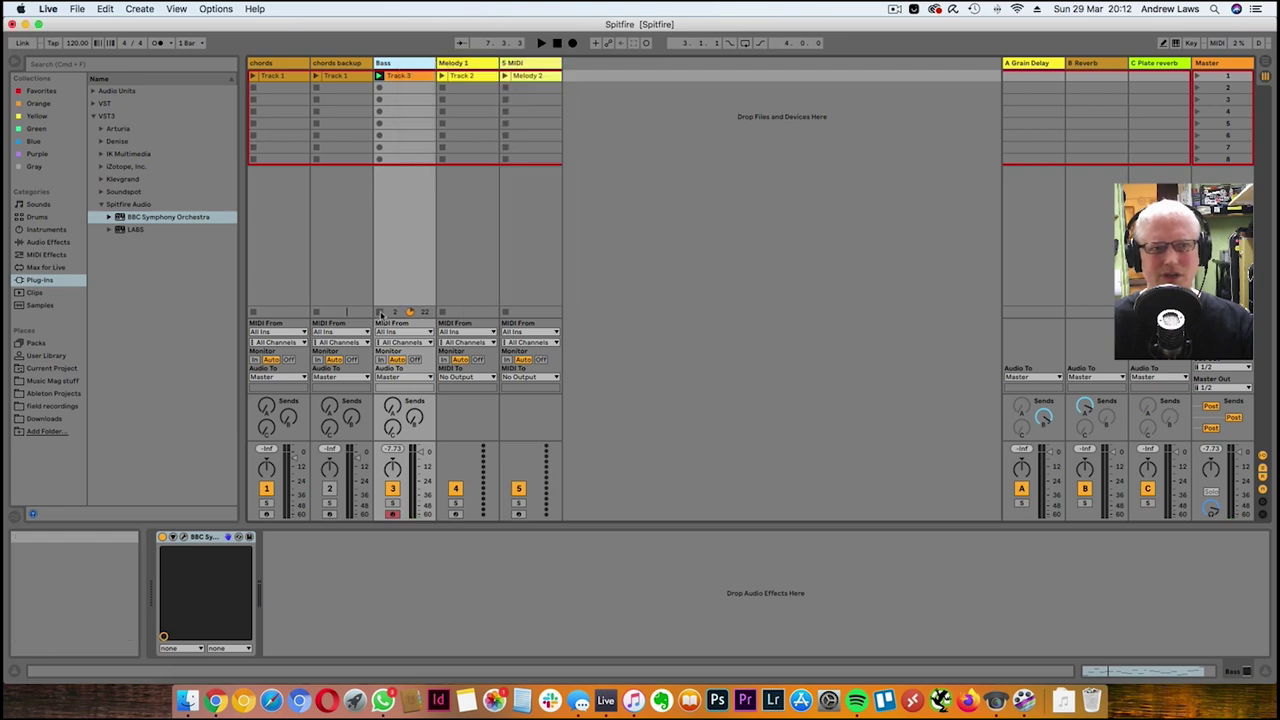
Duplicate the Bass track, rename the copy "Bass backup", and deactivate it
right_click(390, 68)
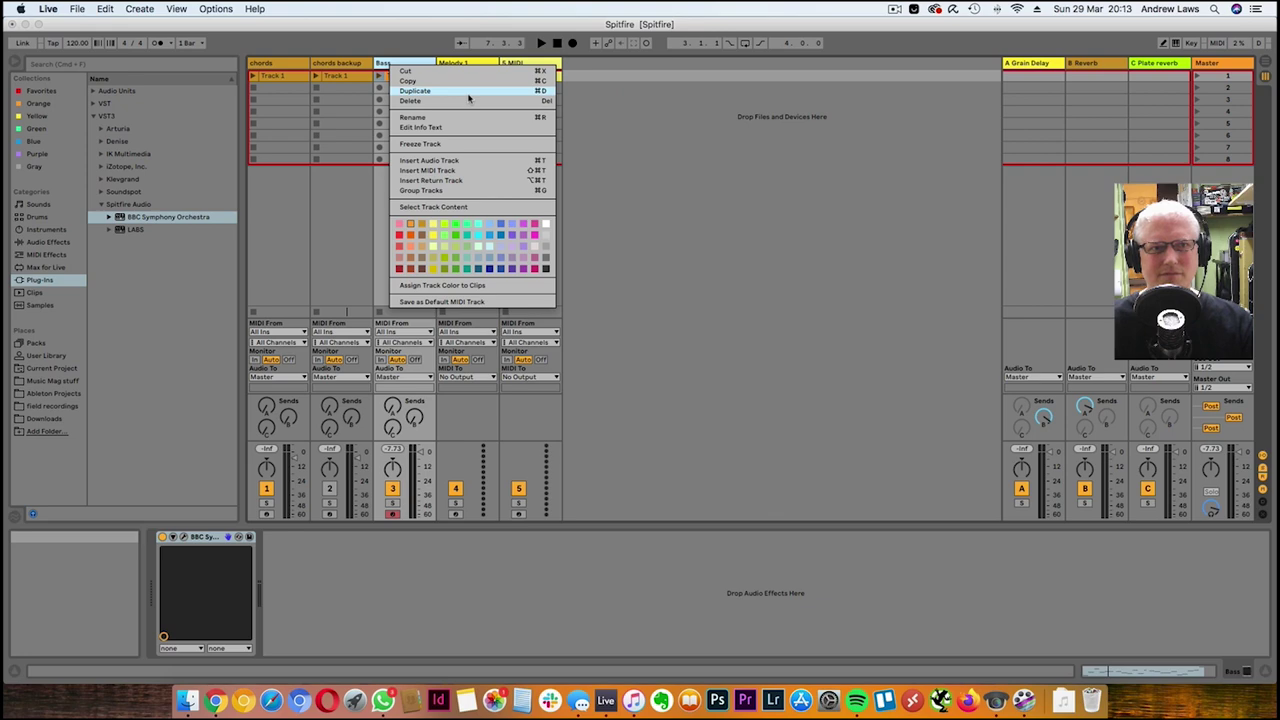
click(415, 91)
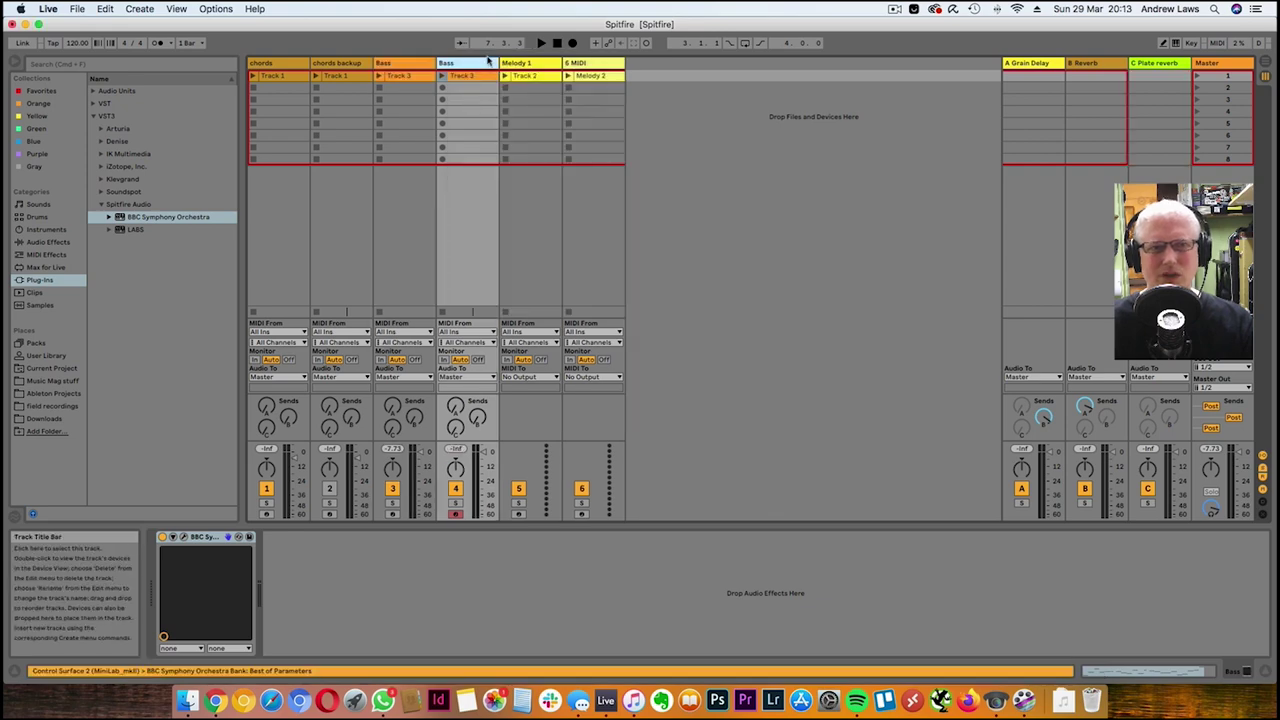
right_click(469, 66)
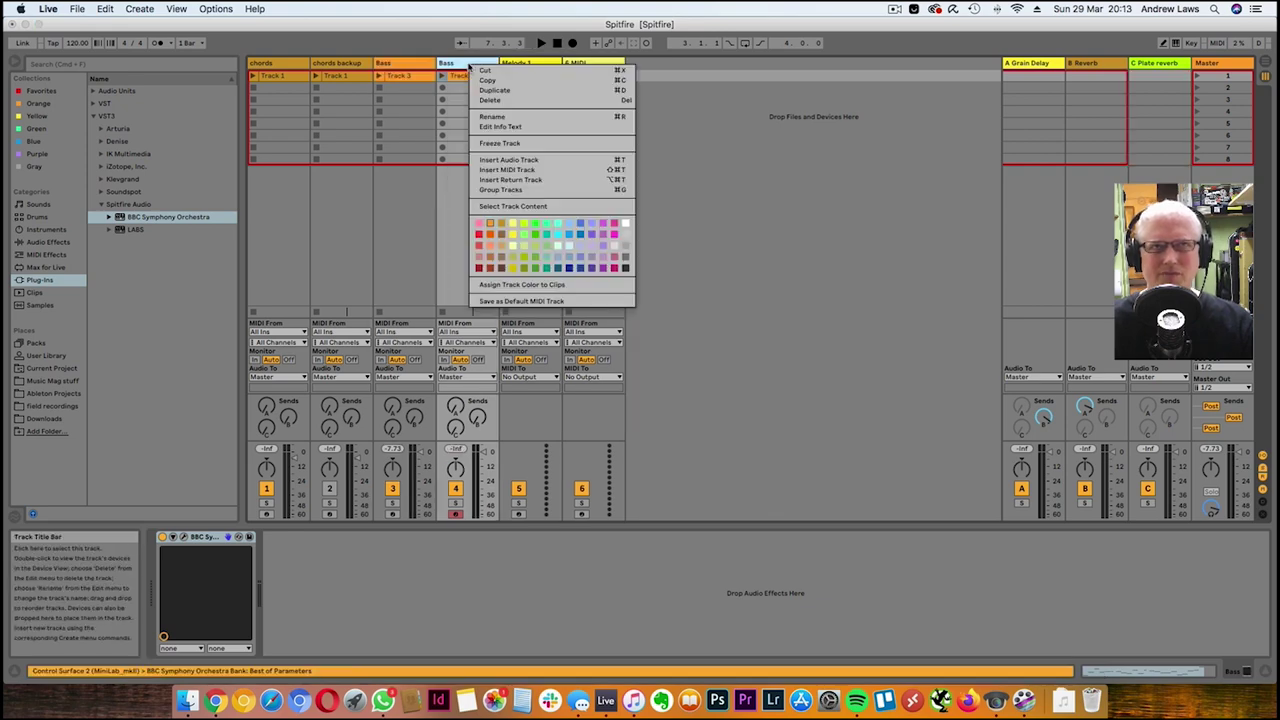
click(551, 116)
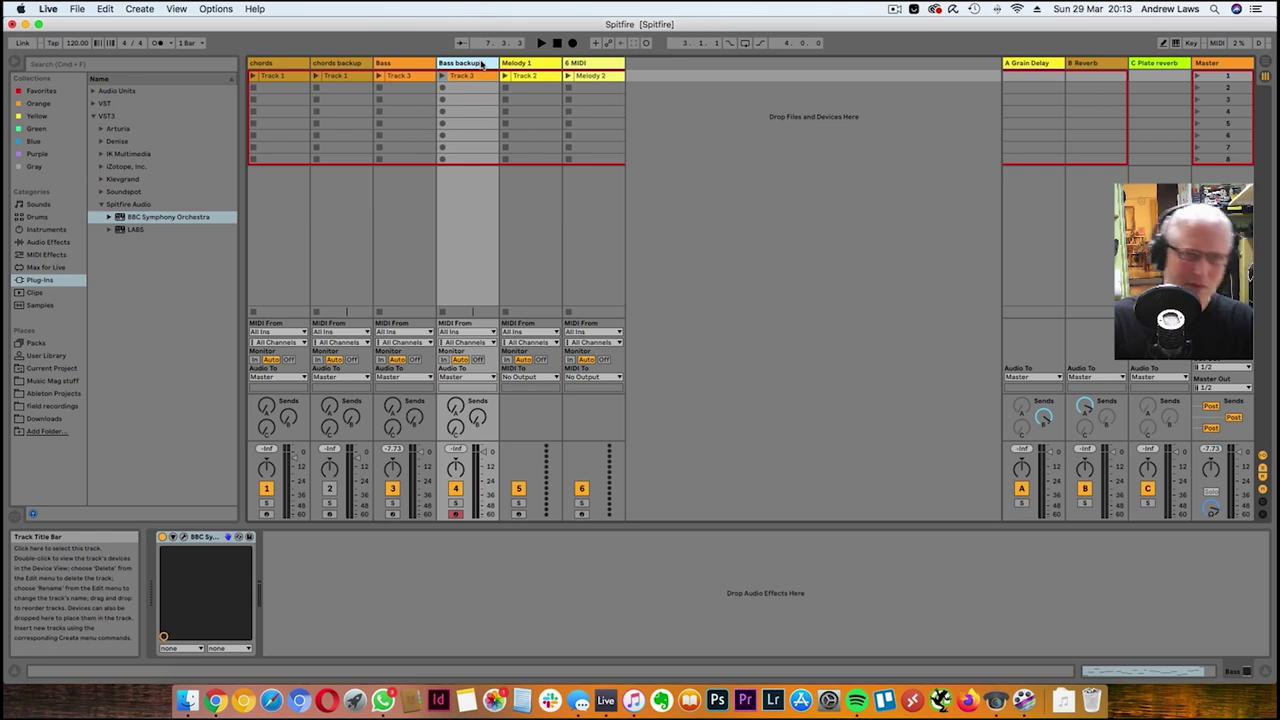
key(Return)
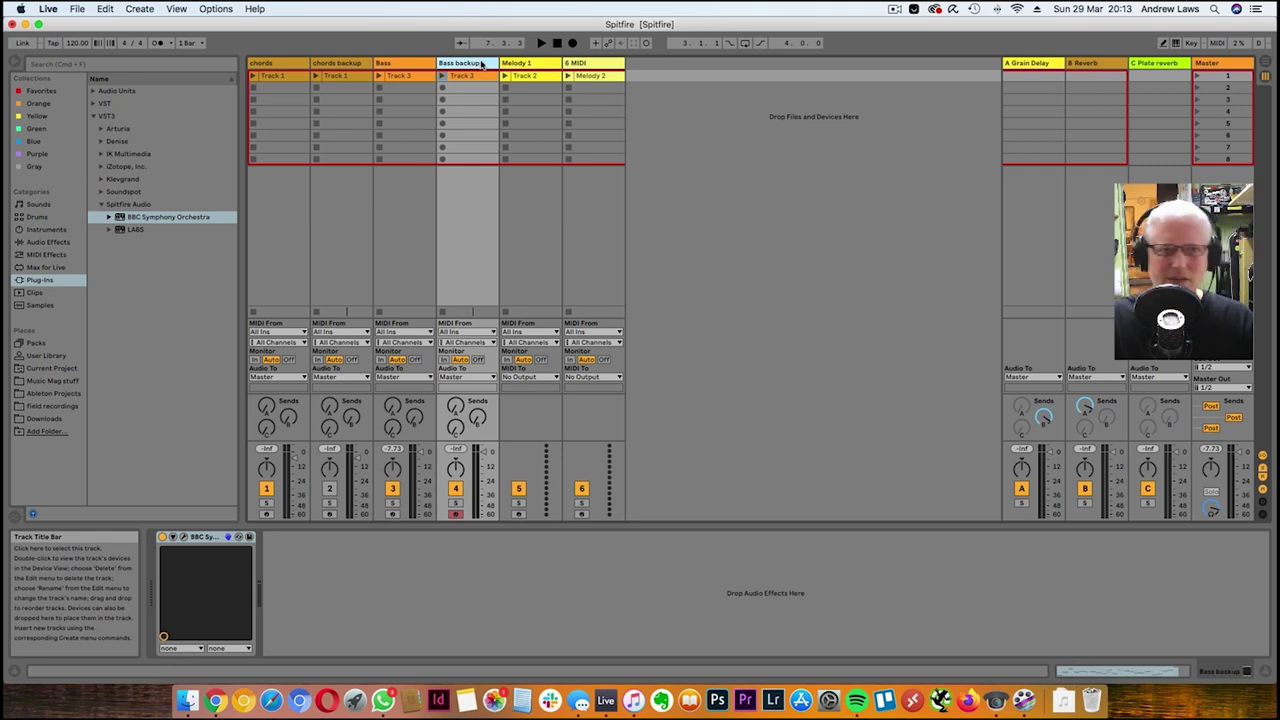
click(455, 488)
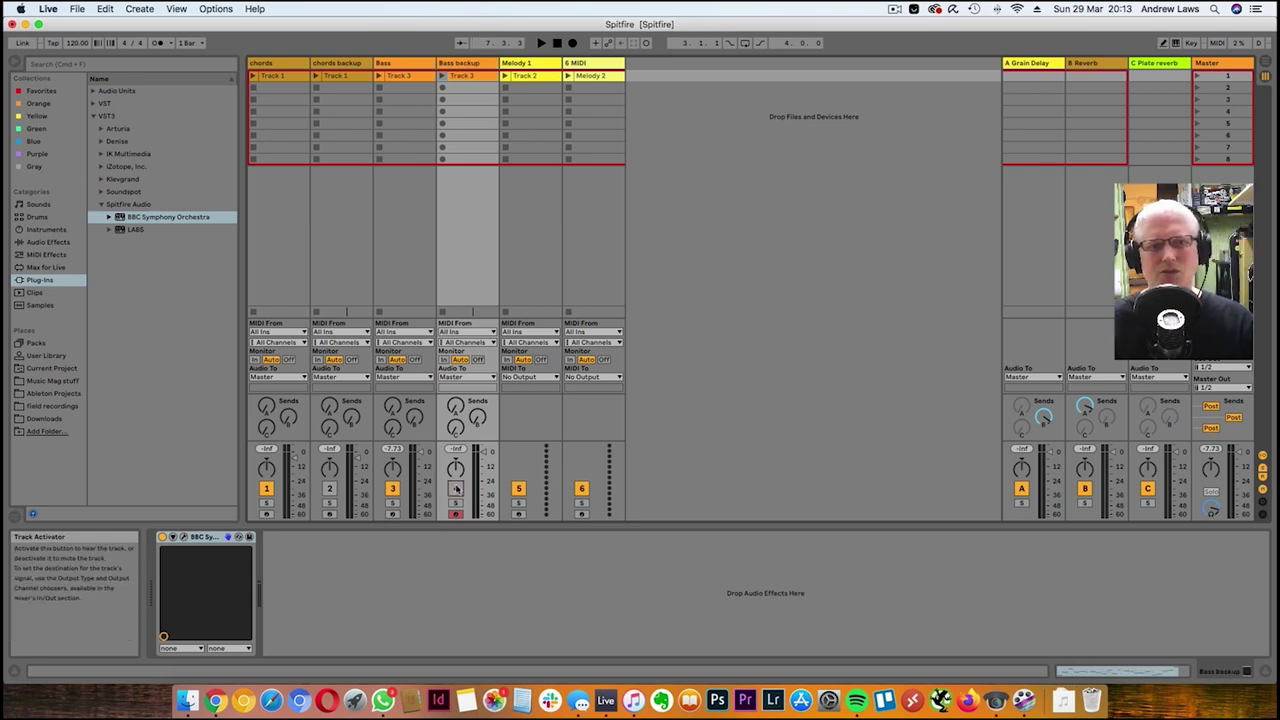
Transpose all notes in the original Bass track's clip up one octave, with the first note on D1
click(398, 76)
drag(545, 432, 545, 209)
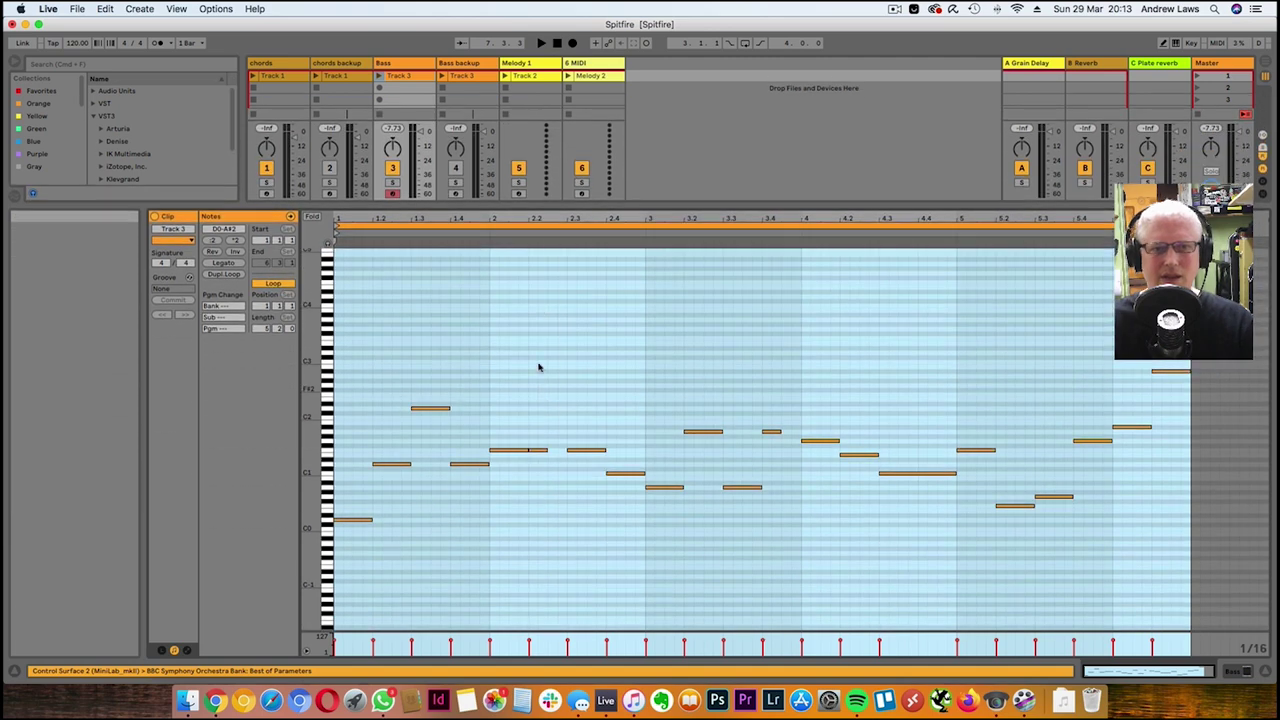
click(538, 366)
mouse_move(337, 362)
mouse_down()
mouse_move(977, 600)
mouse_move(1186, 600)
mouse_up()
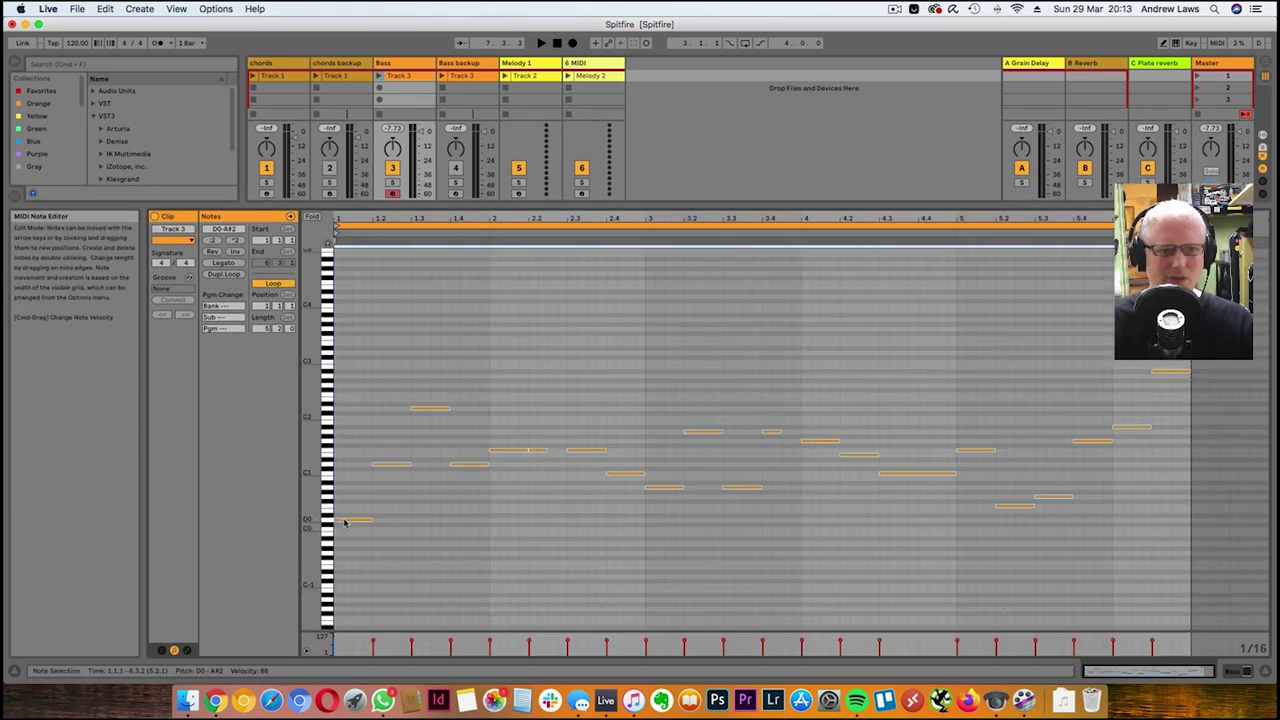
drag(344, 521, 349, 476)
click(349, 476)
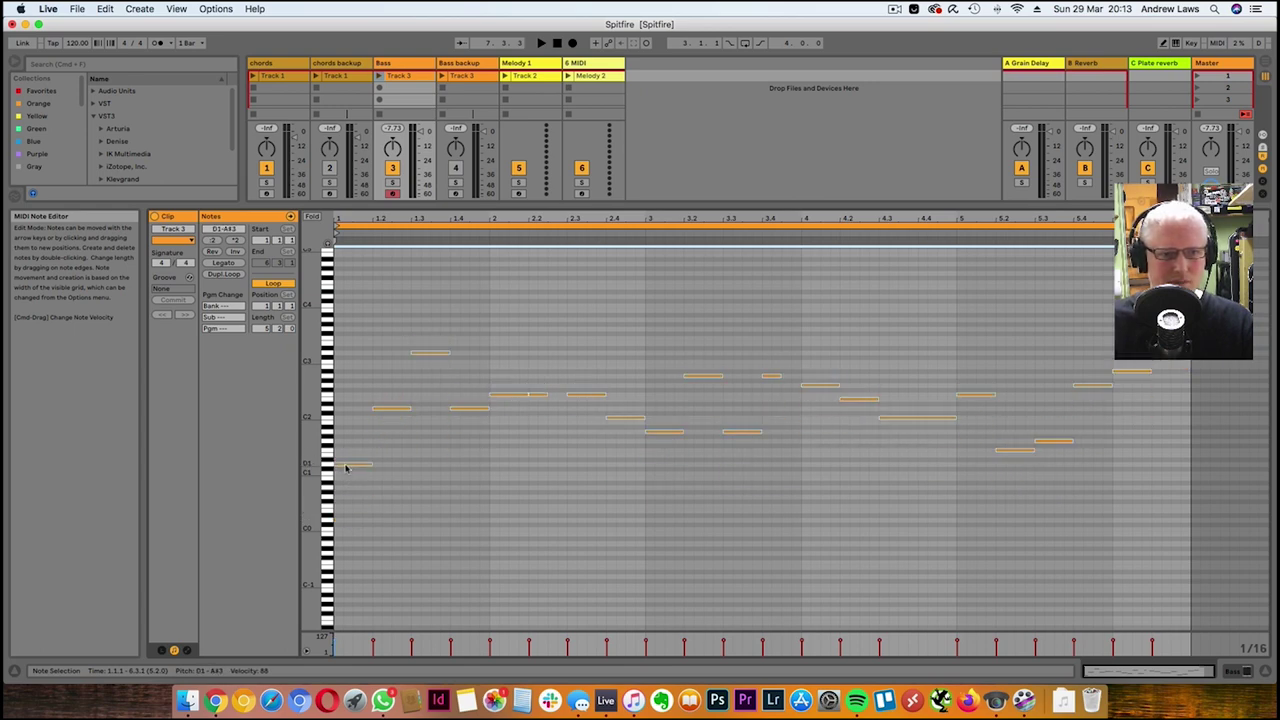
Play back the transposed Bass clip, reduce the note editor's height, and deselect the notes
click(378, 75)
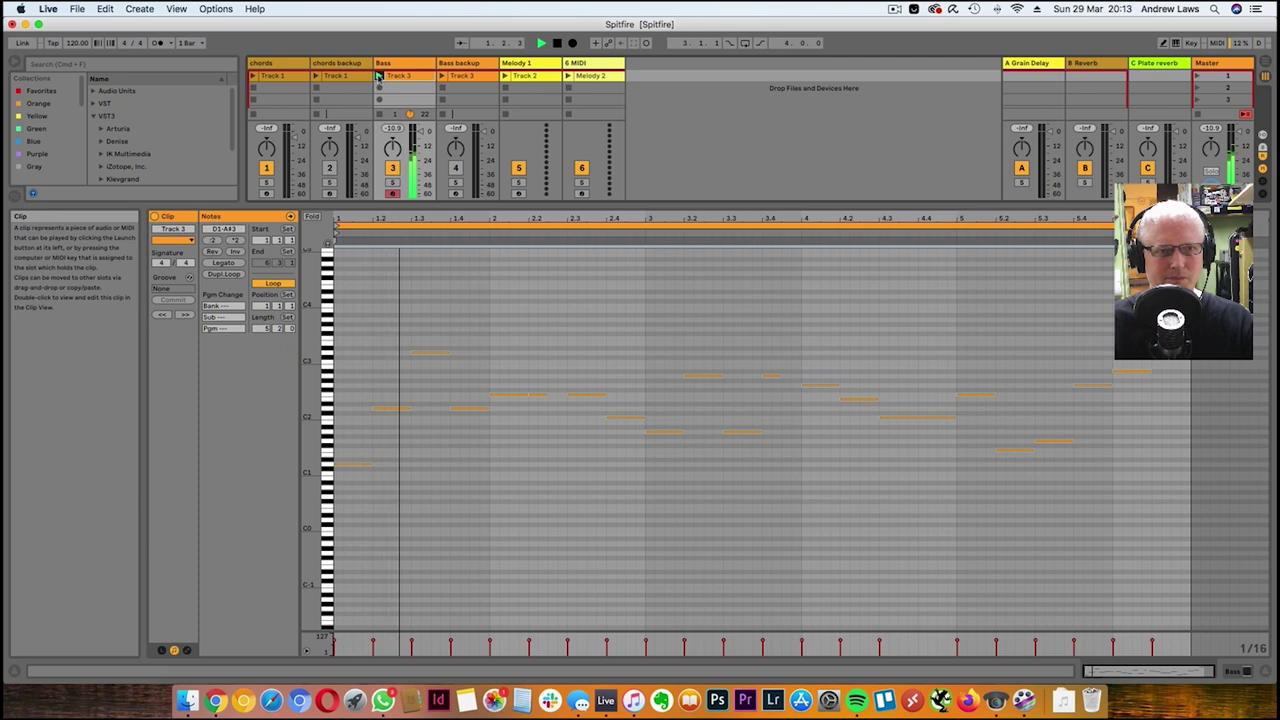
drag(472, 202, 497, 455)
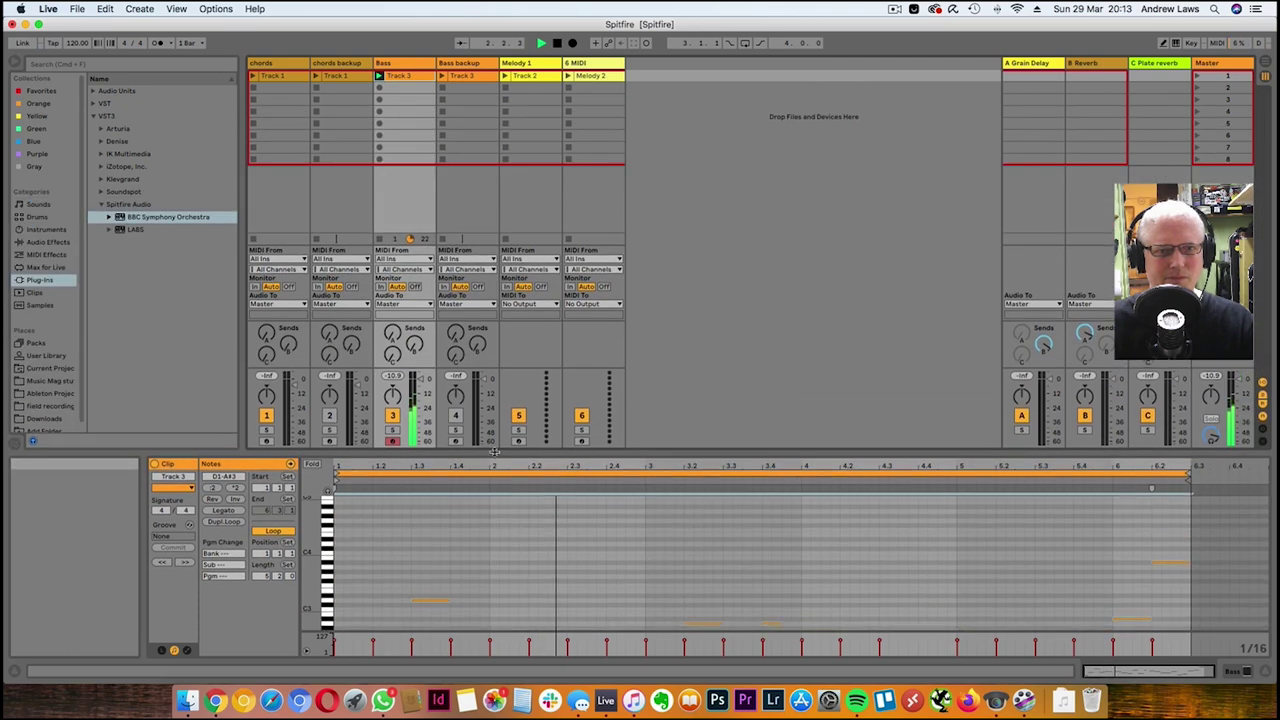
scroll(668, 585, down, 4)
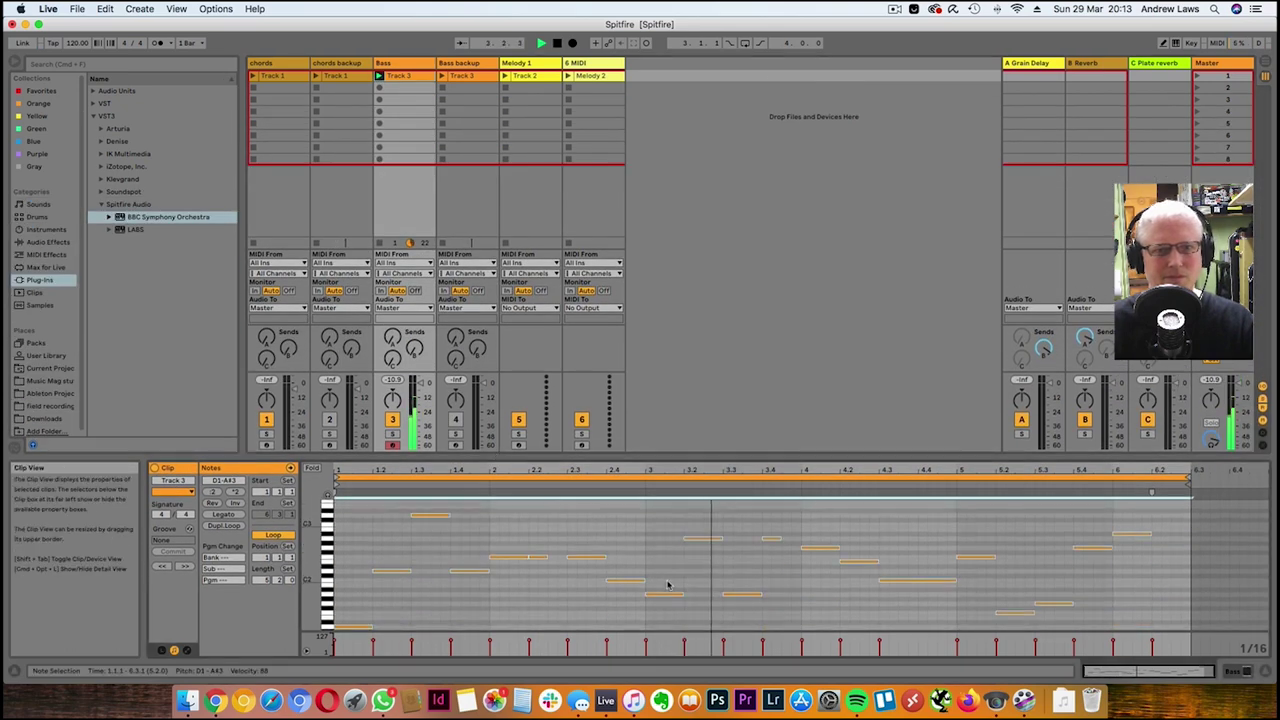
scroll(668, 585, down, 1)
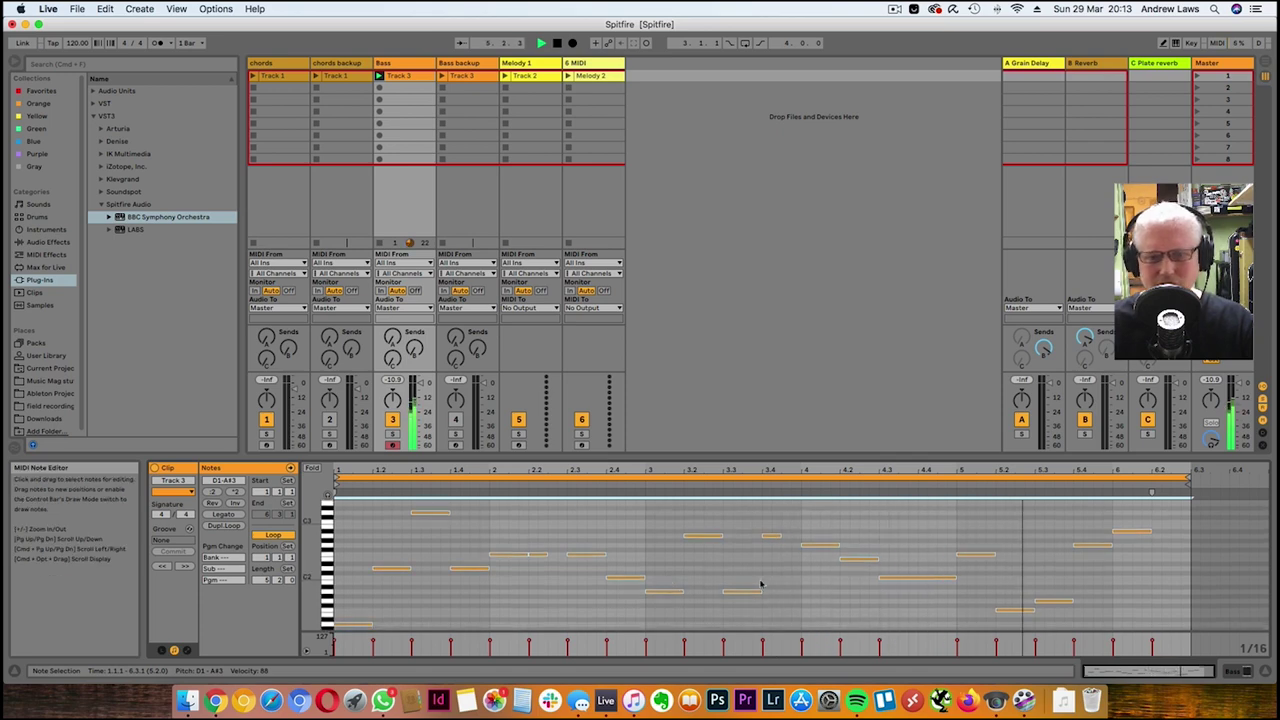
click(799, 524)
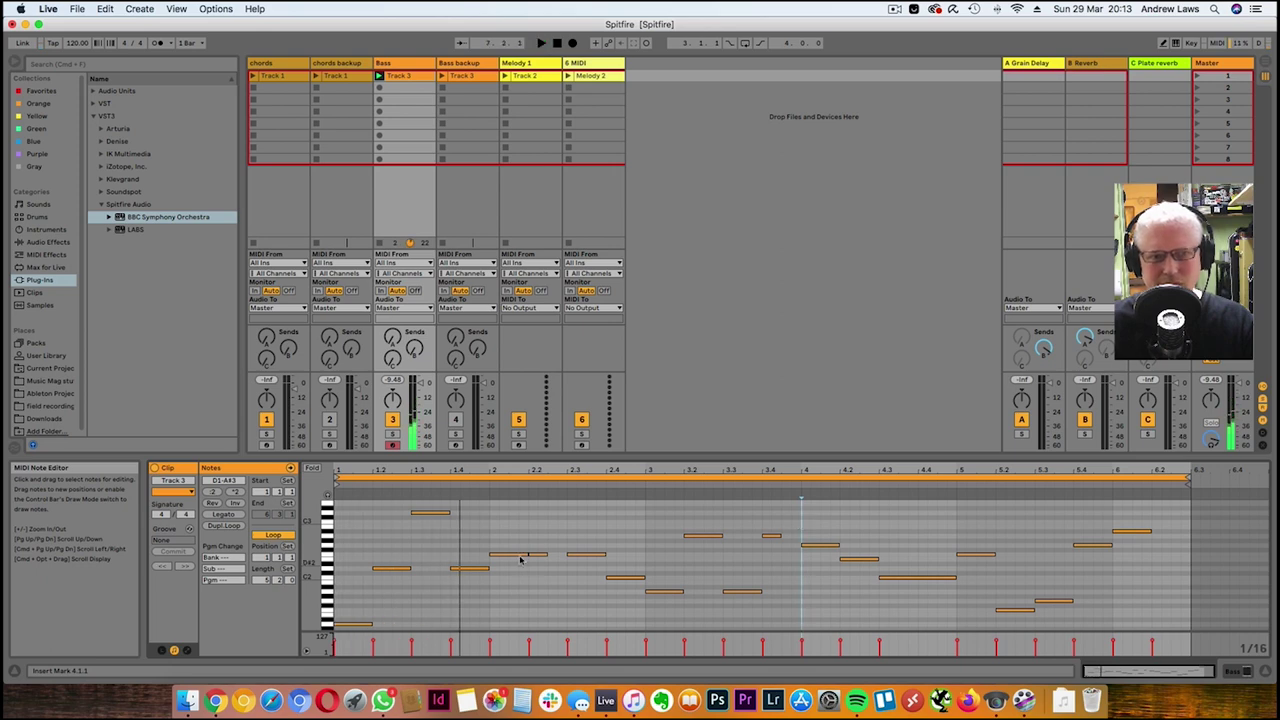
Lower the D3 note at 1.3 in the Bass clip by one octave to D2
click(429, 514)
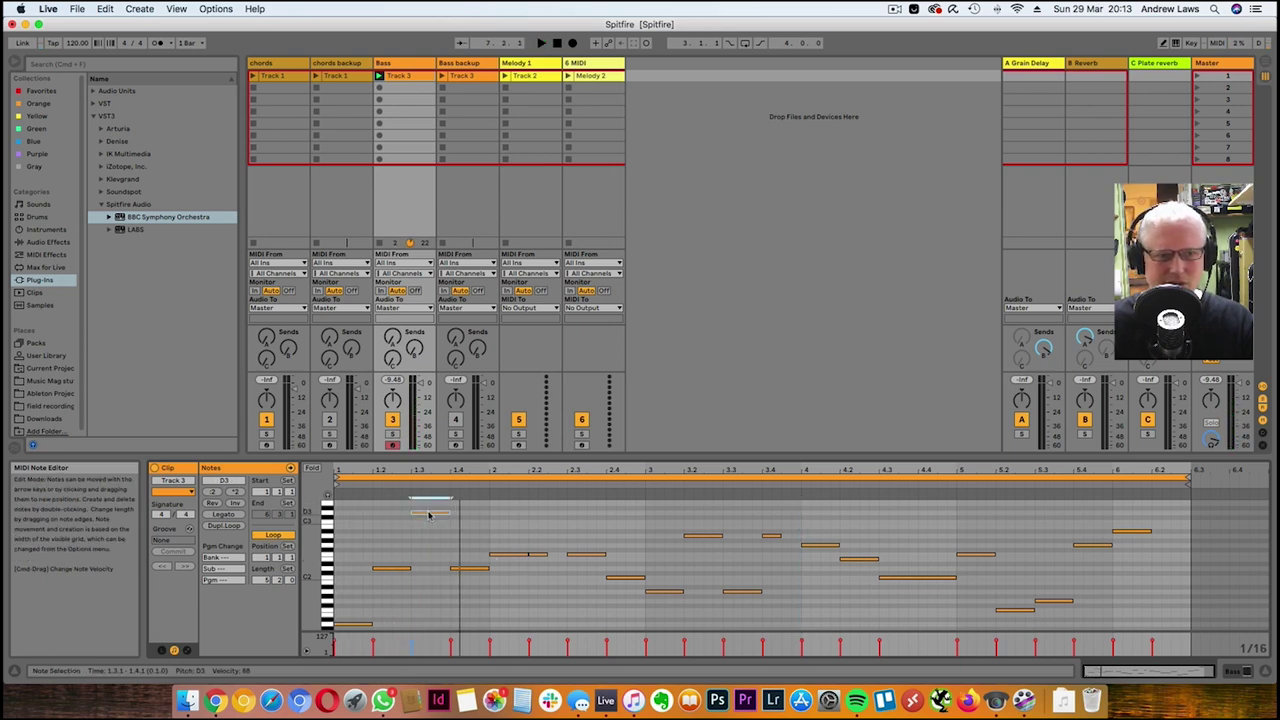
drag(429, 514, 431, 572)
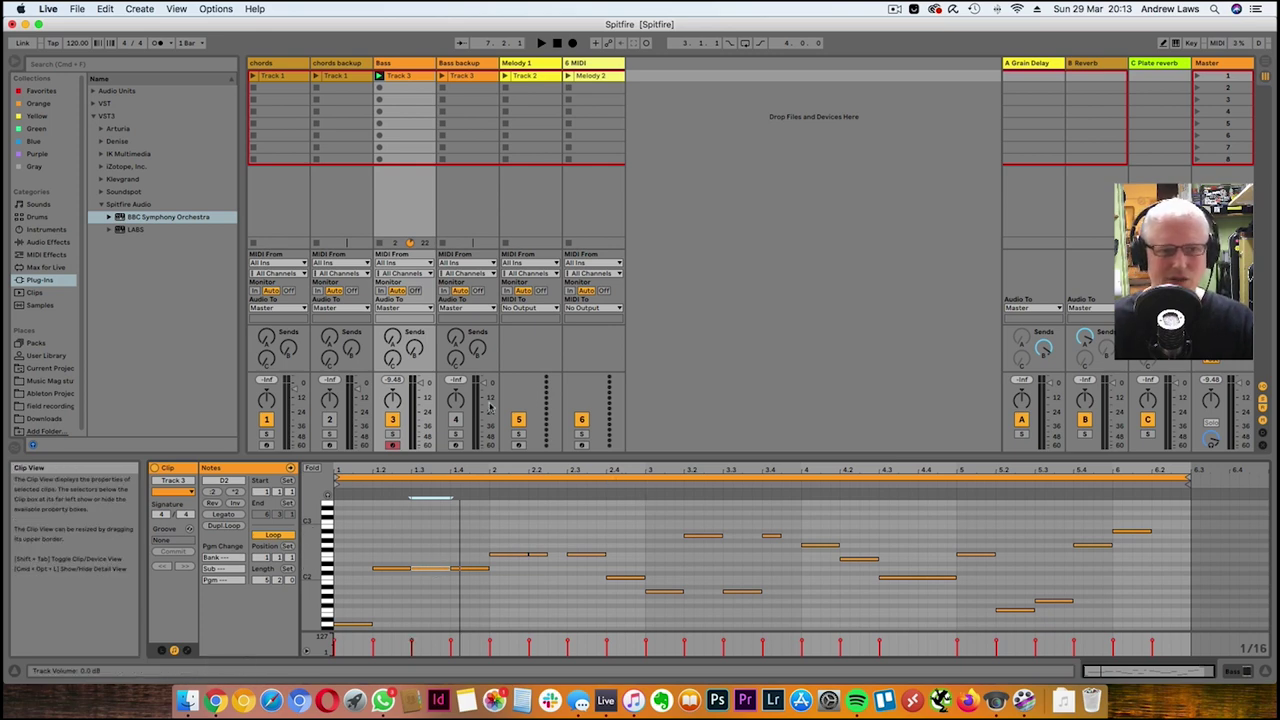
Check the Bass track's BBC Symphony Orchestra plug-in window, close it, and return to the Bass clip's notes
key(shift+Tab)
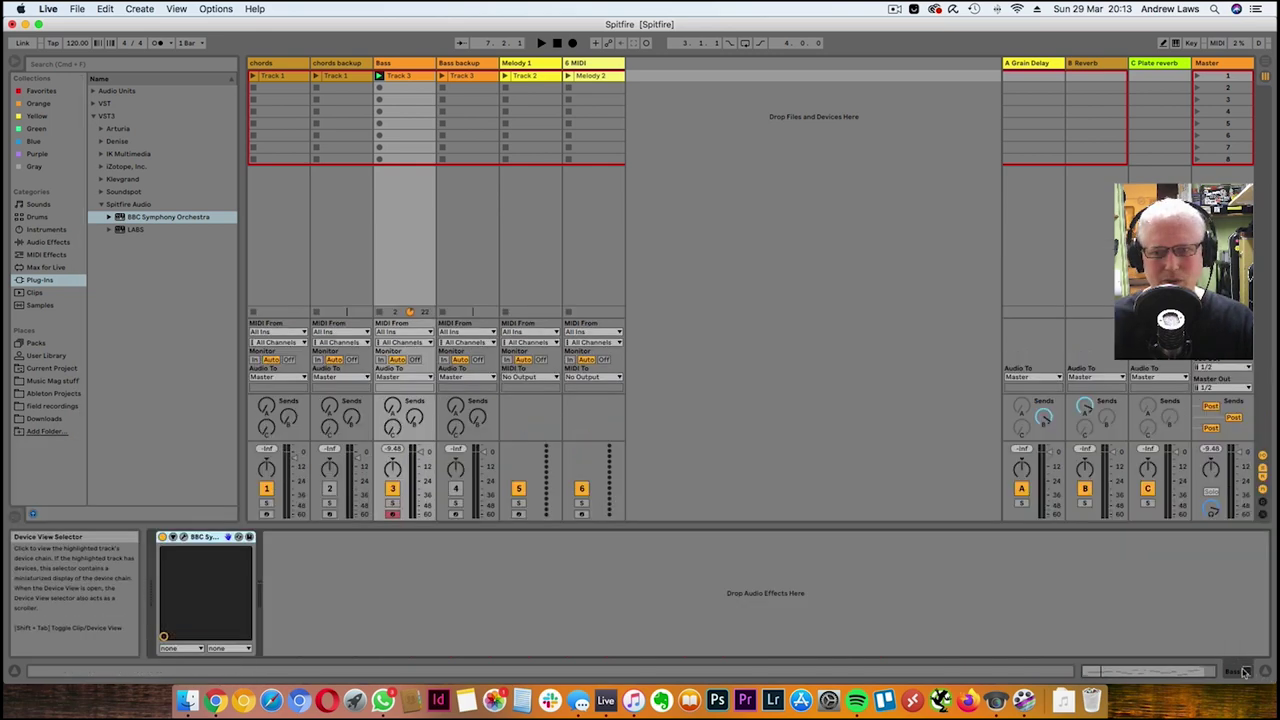
click(184, 537)
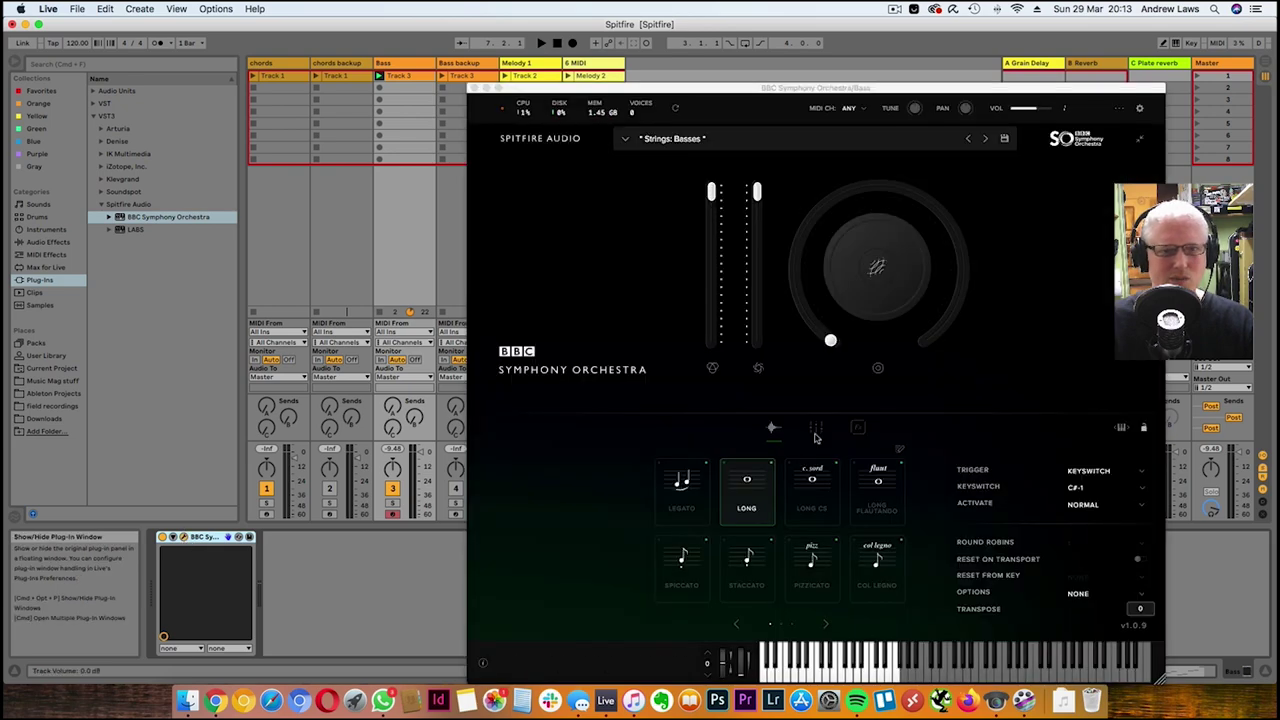
click(473, 87)
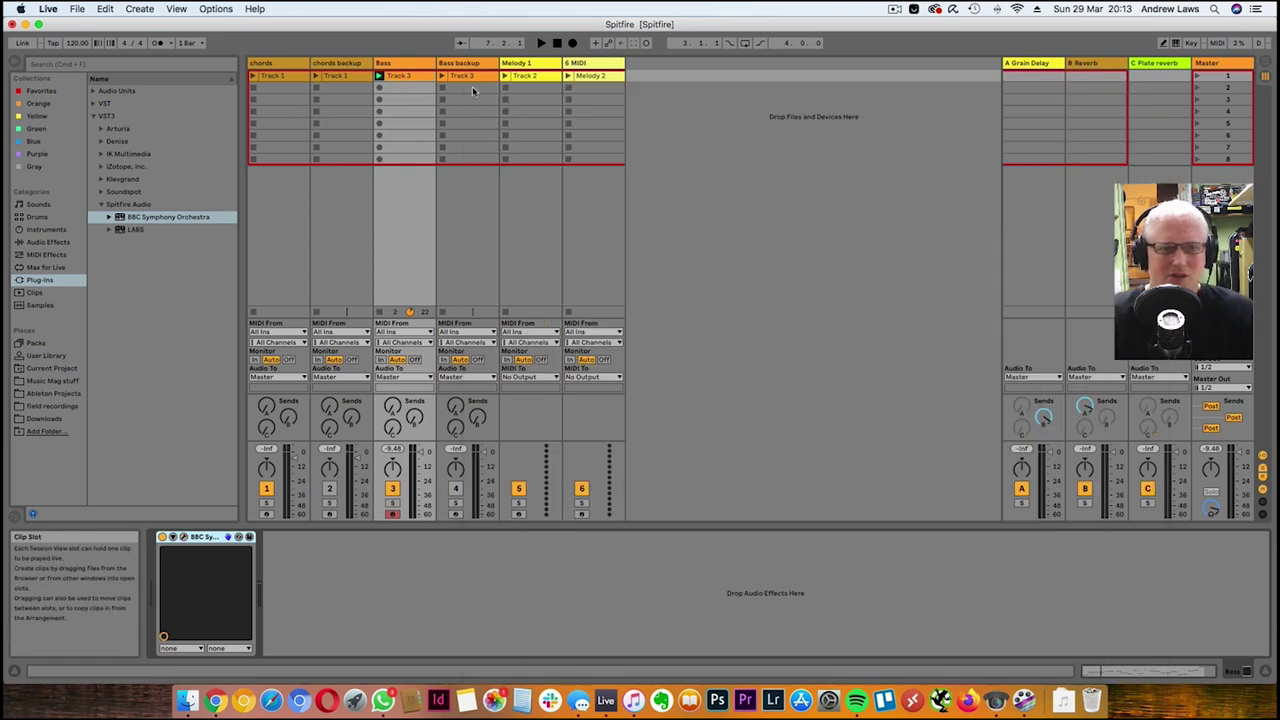
double_click(405, 76)
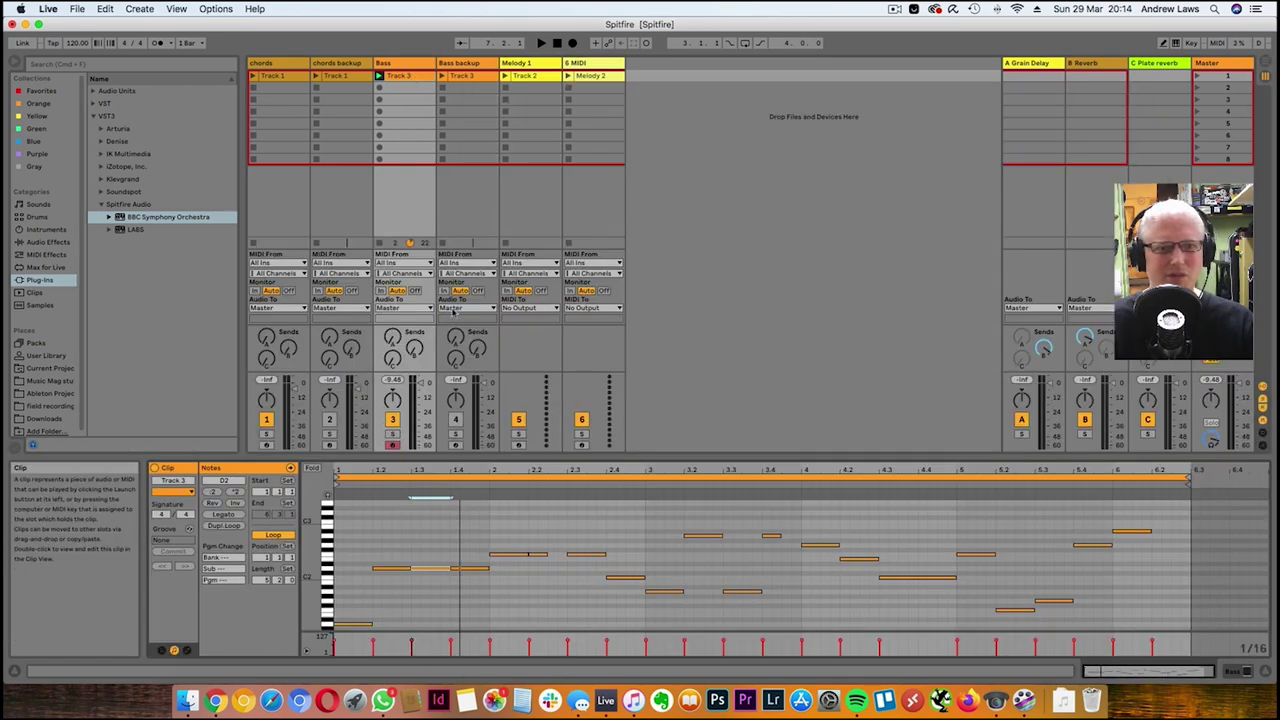
Deselect the notes, play back the Bass clip while viewing its note range, and stop playback
click(339, 541)
key(space)
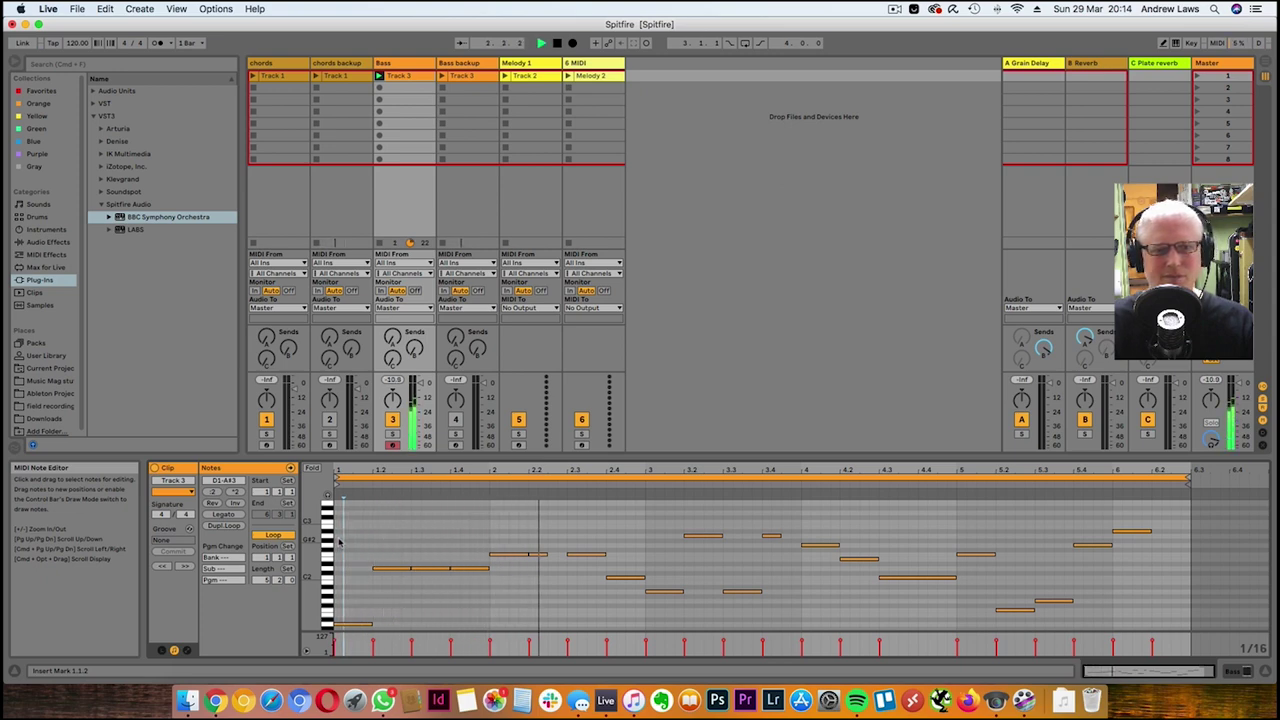
scroll(578, 553, up, 4)
scroll(578, 553, down, 7)
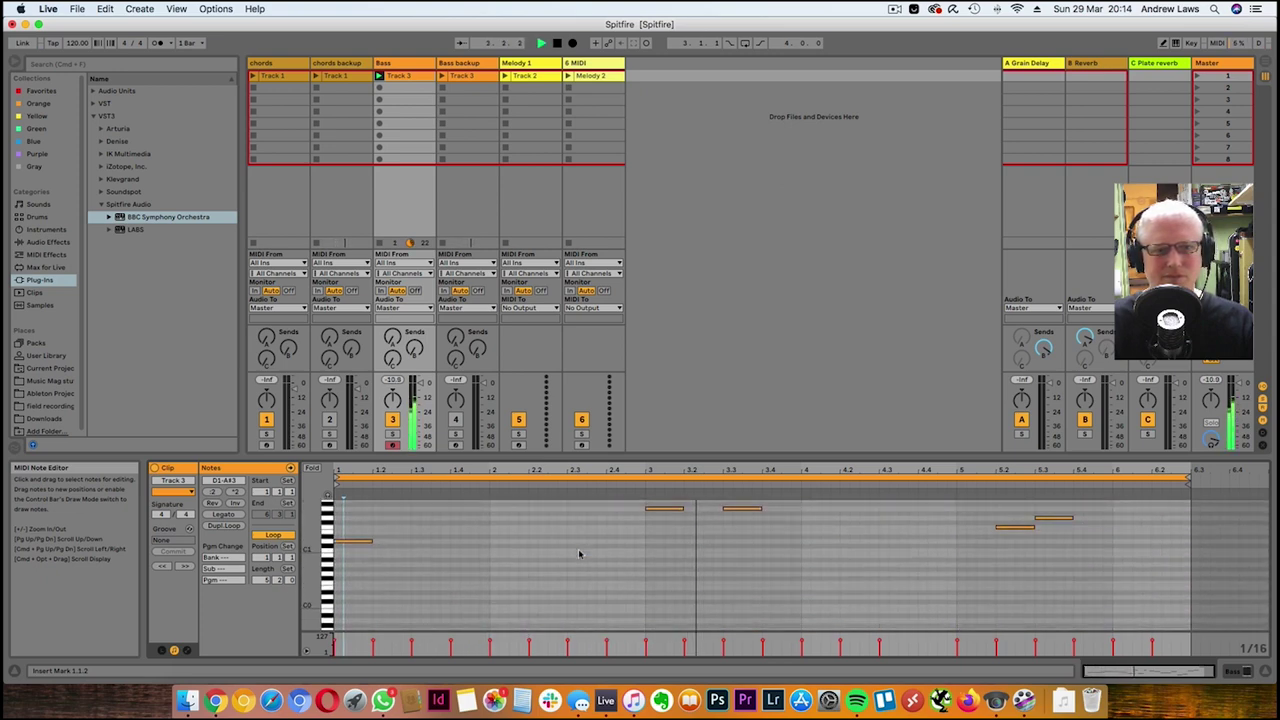
scroll(578, 553, up, 5)
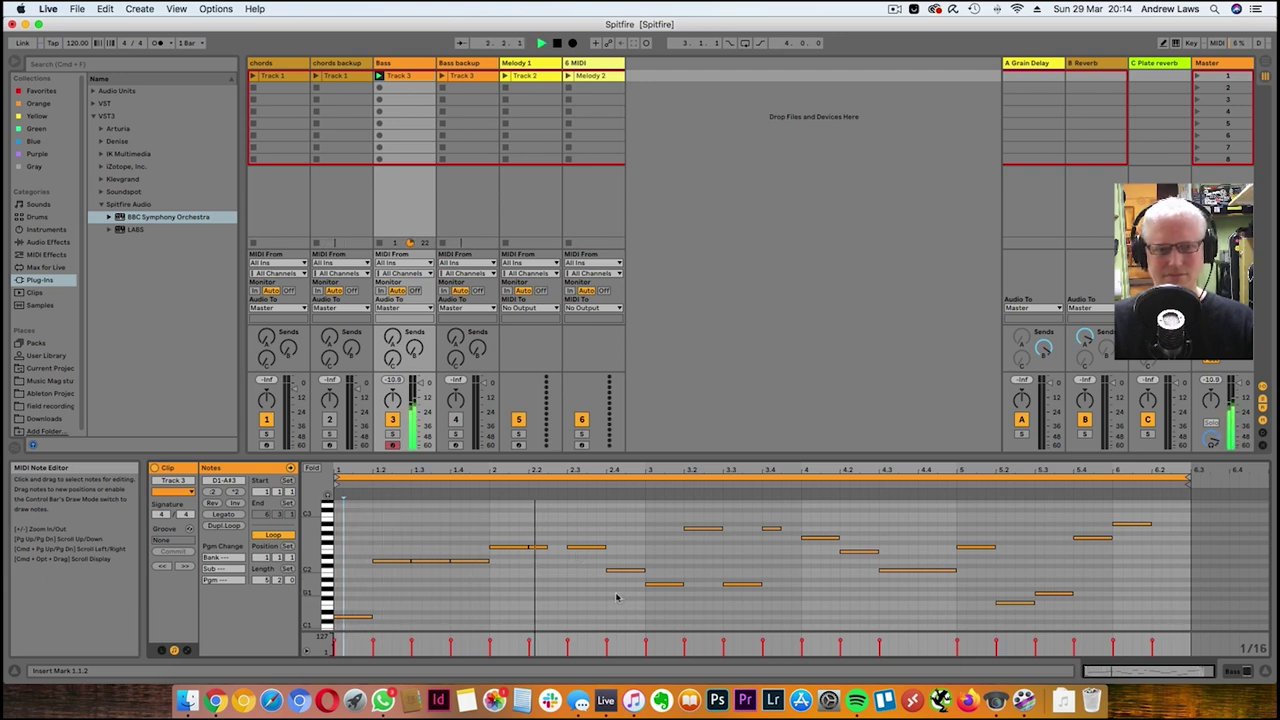
key(space)
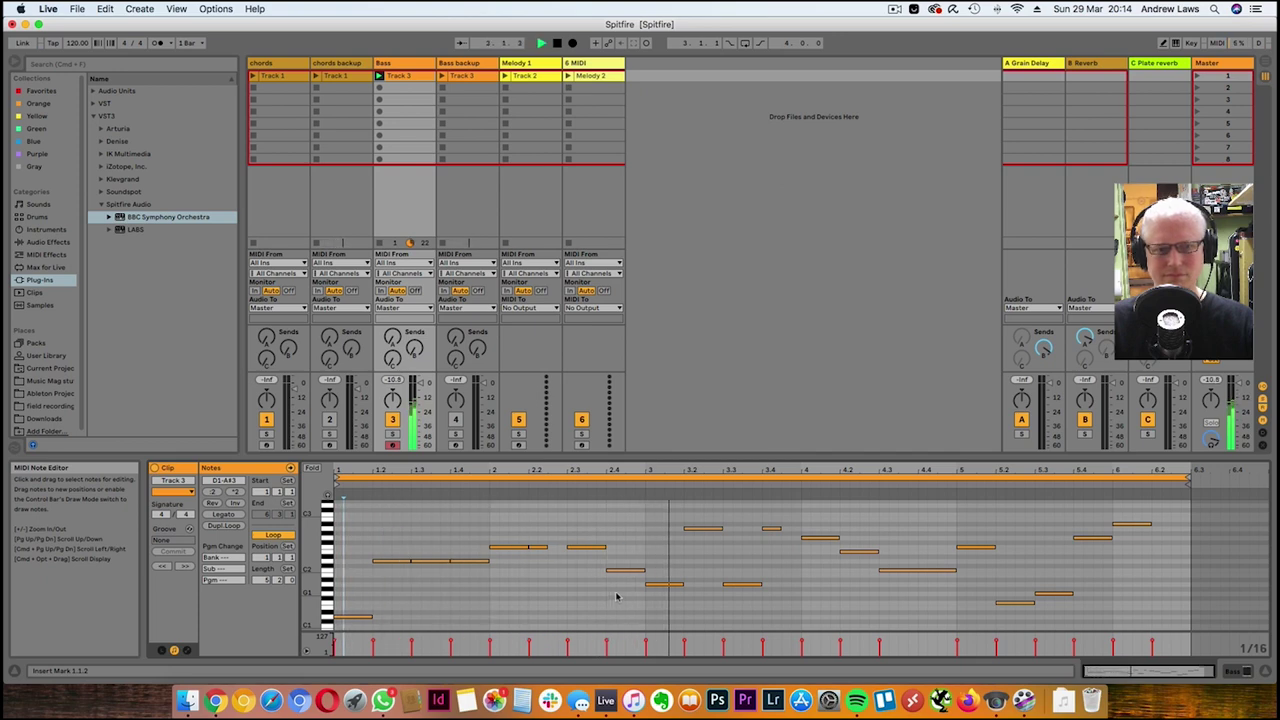
key(space)
Lower the Bass note at 3.2 to A1, lengthen the F2 note at 2.2 to meet the next note, and play back
click(703, 529)
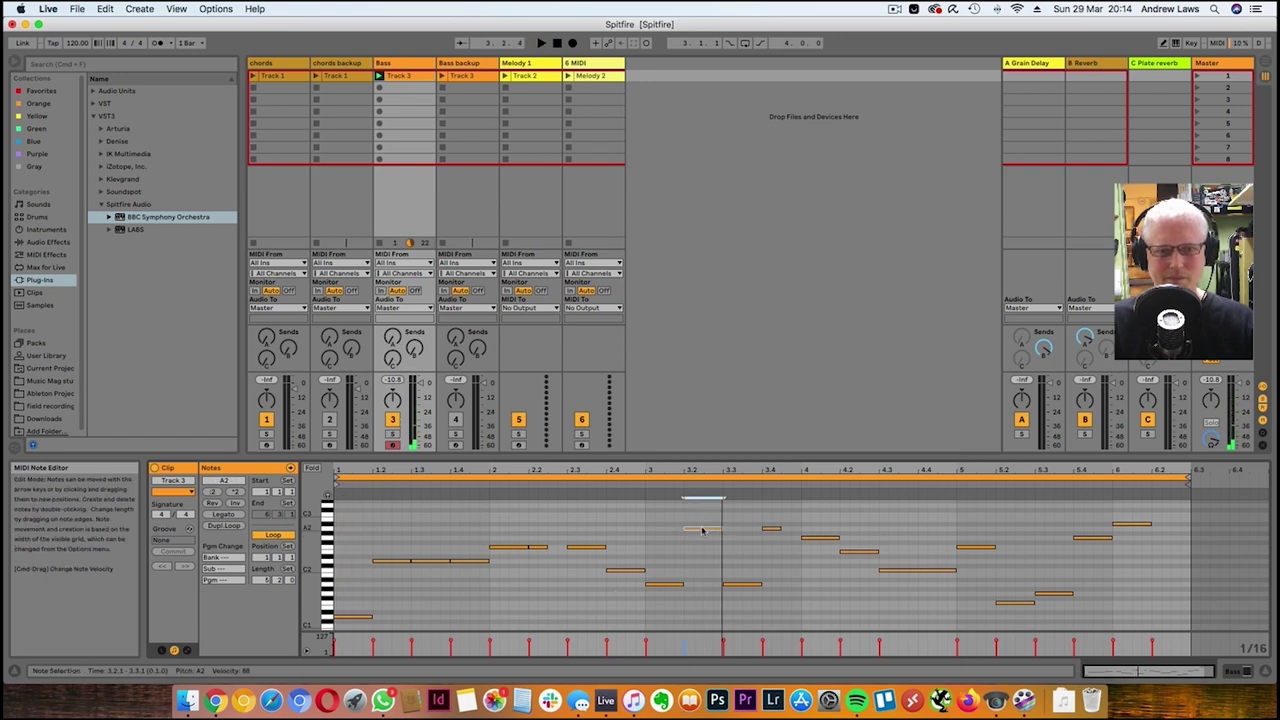
drag(706, 540, 703, 588)
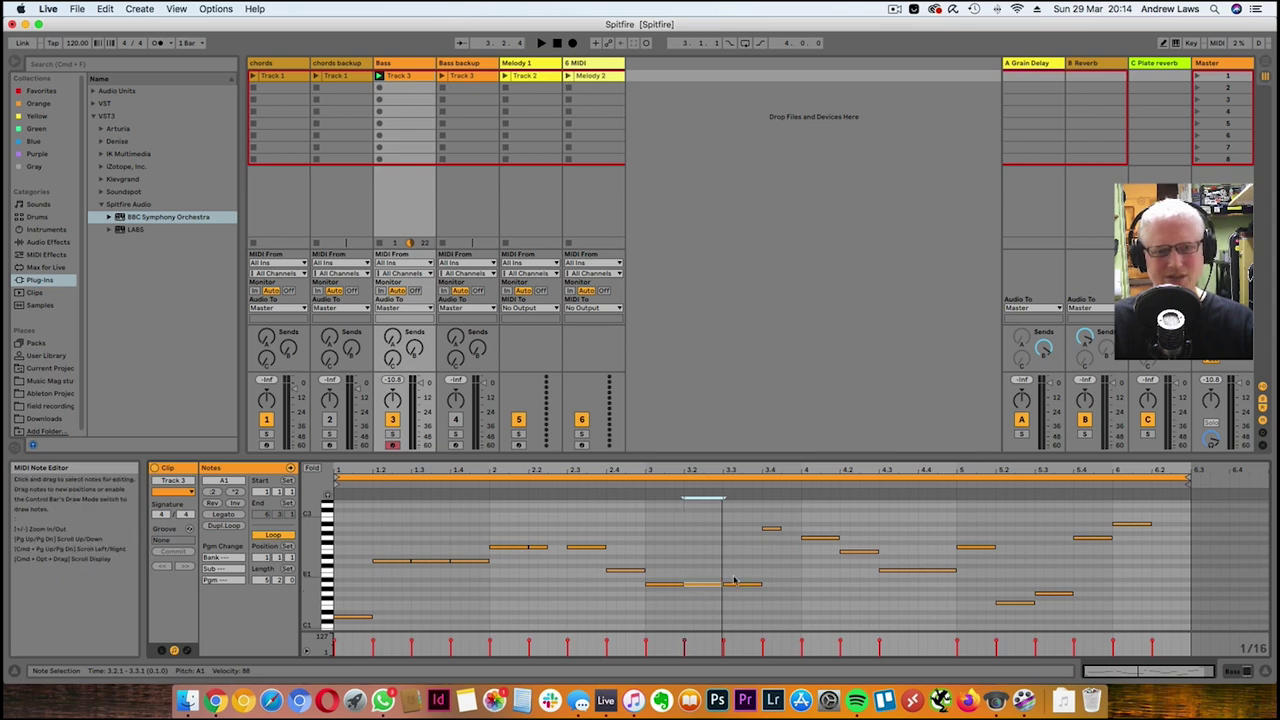
key(space)
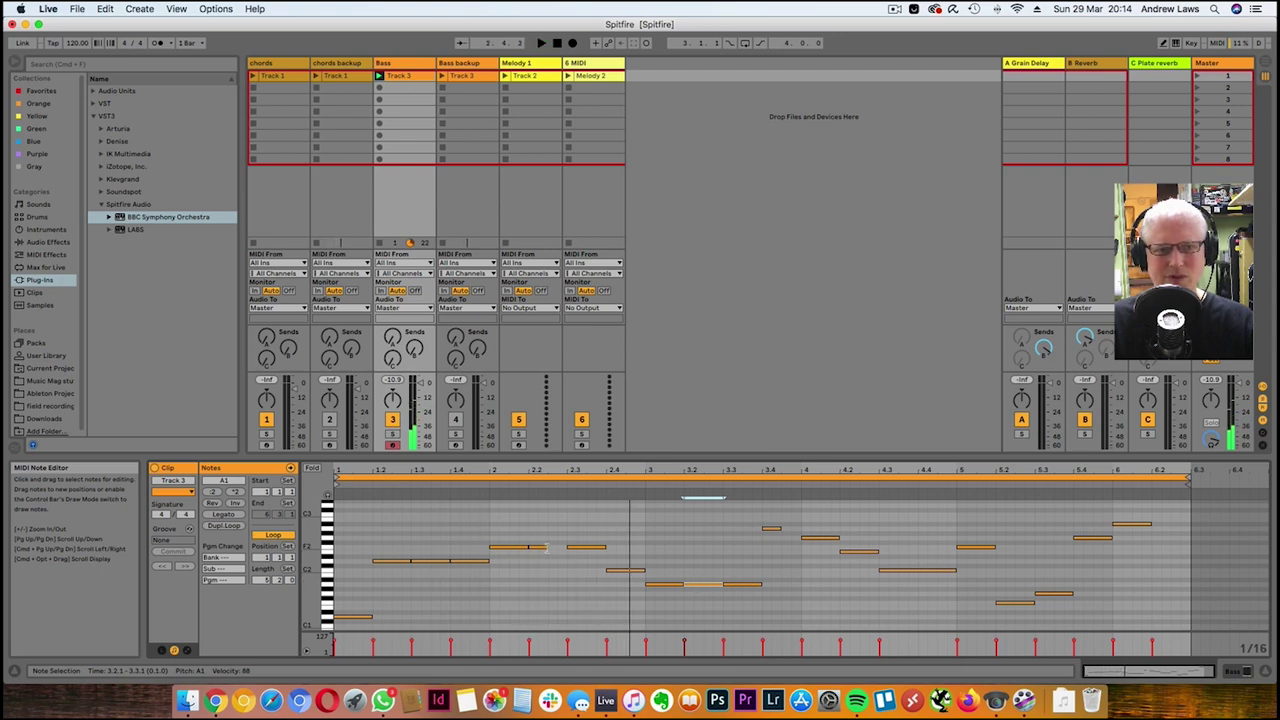
drag(547, 548, 568, 548)
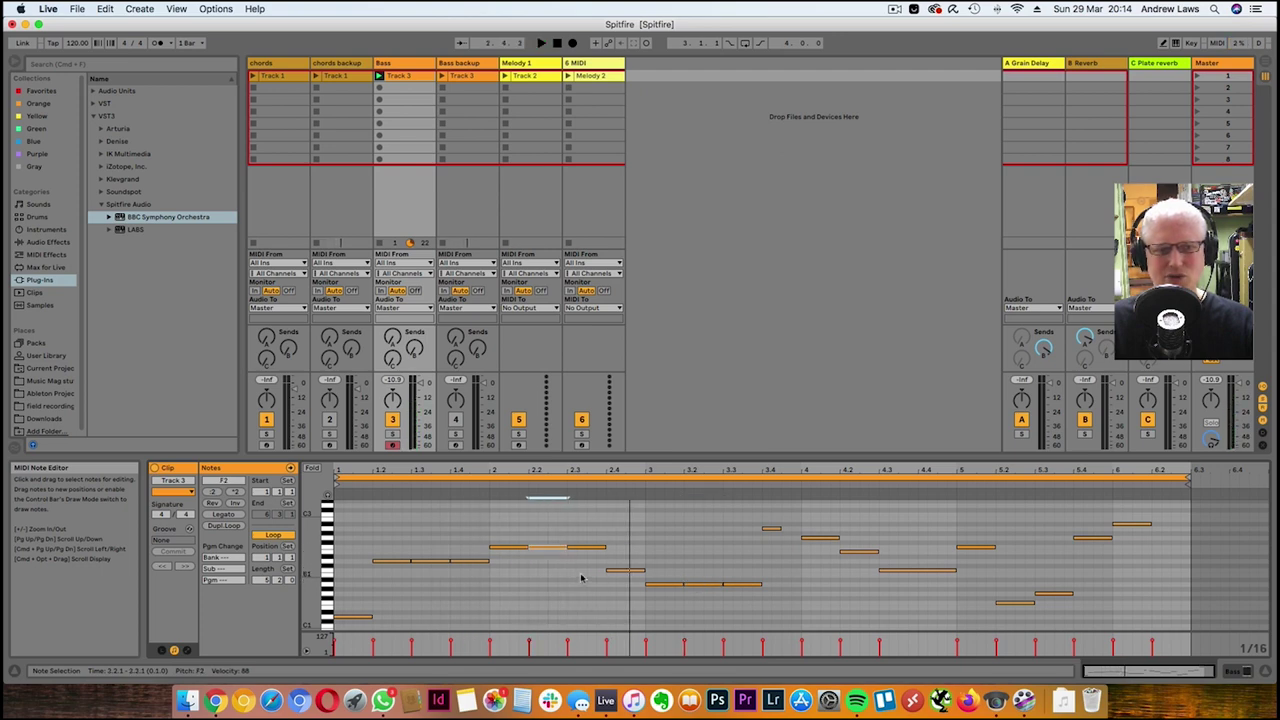
key(space)
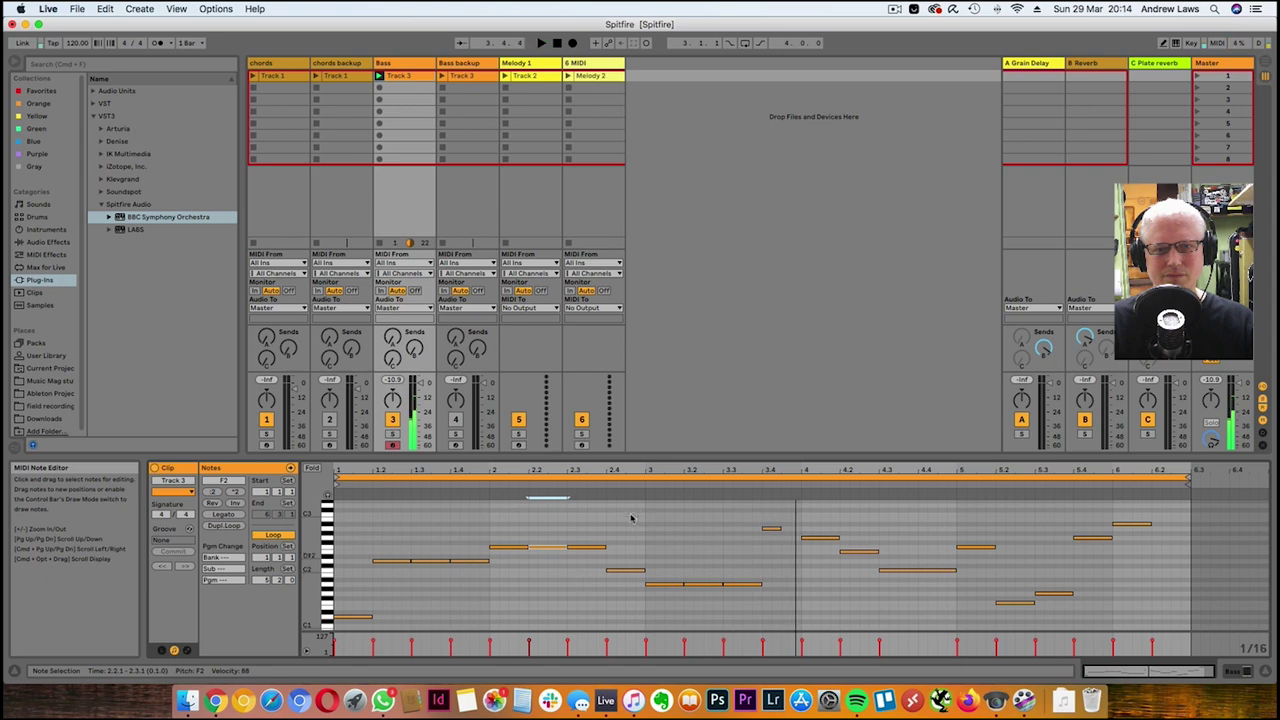
Lower the short Bass note at 3.4 to A1, extended to 4.1, and play back the clip
click(770, 530)
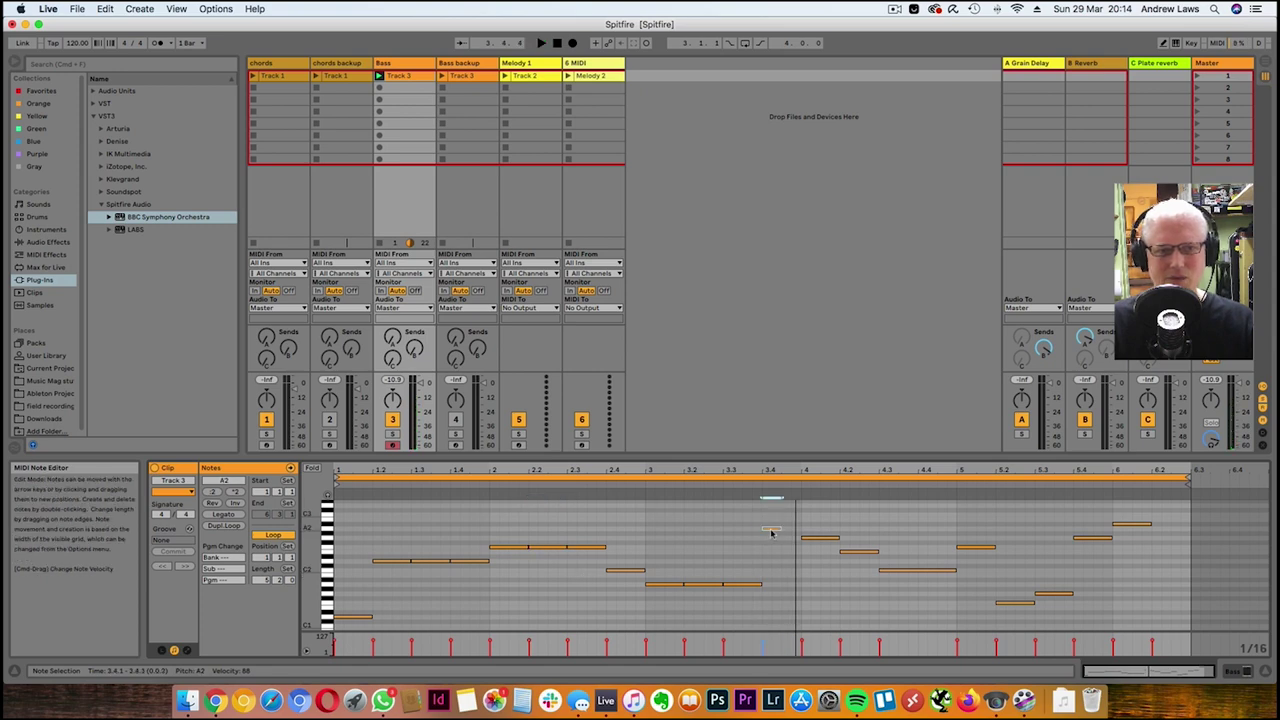
drag(770, 531, 776, 562)
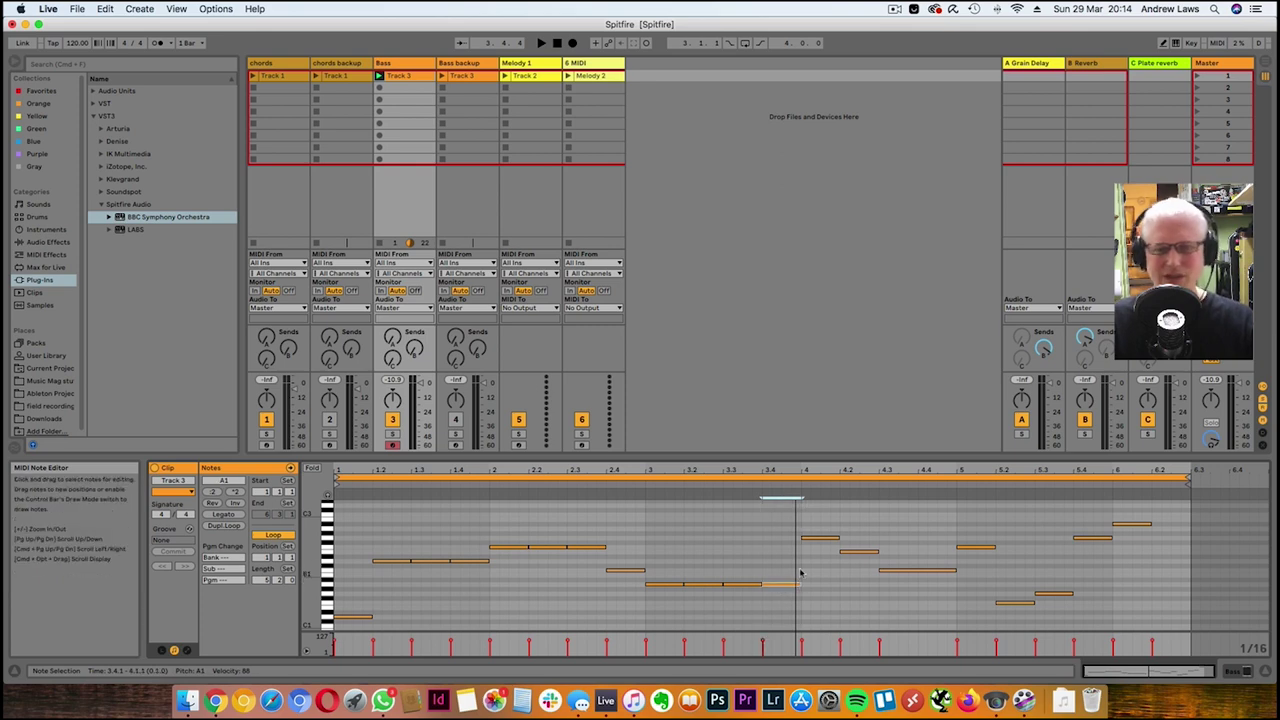
click(379, 76)
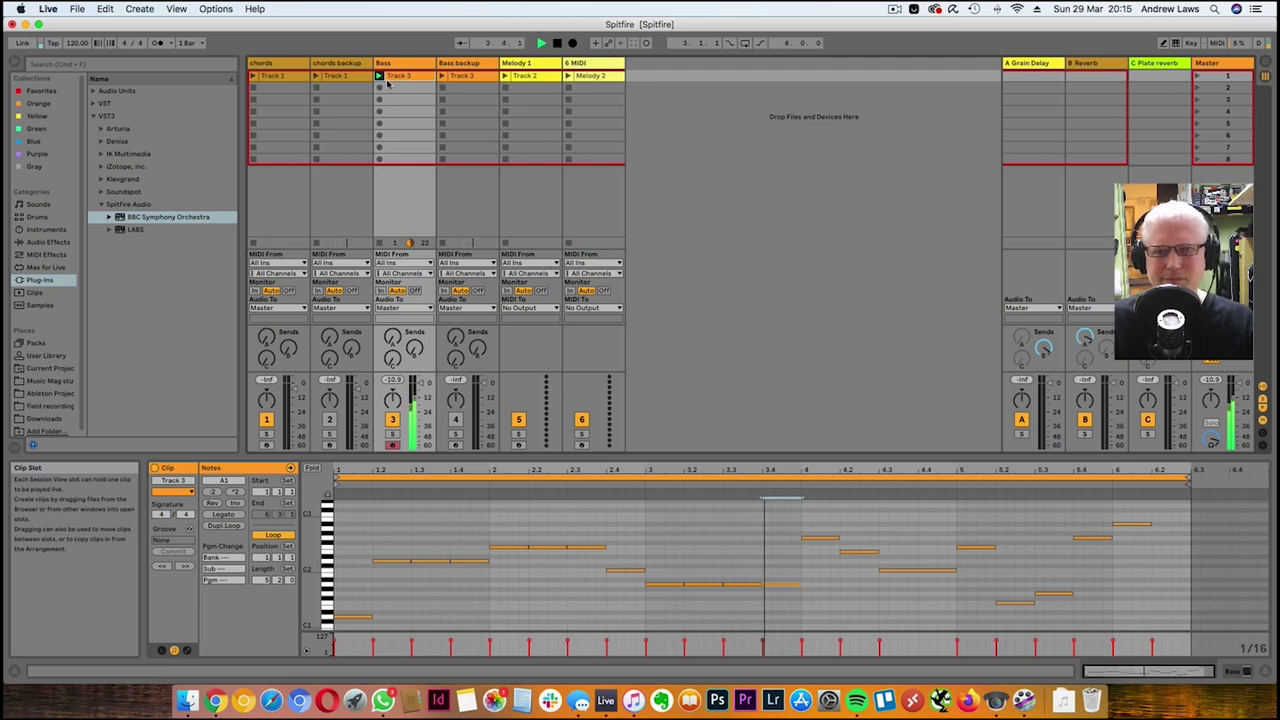
key(space)
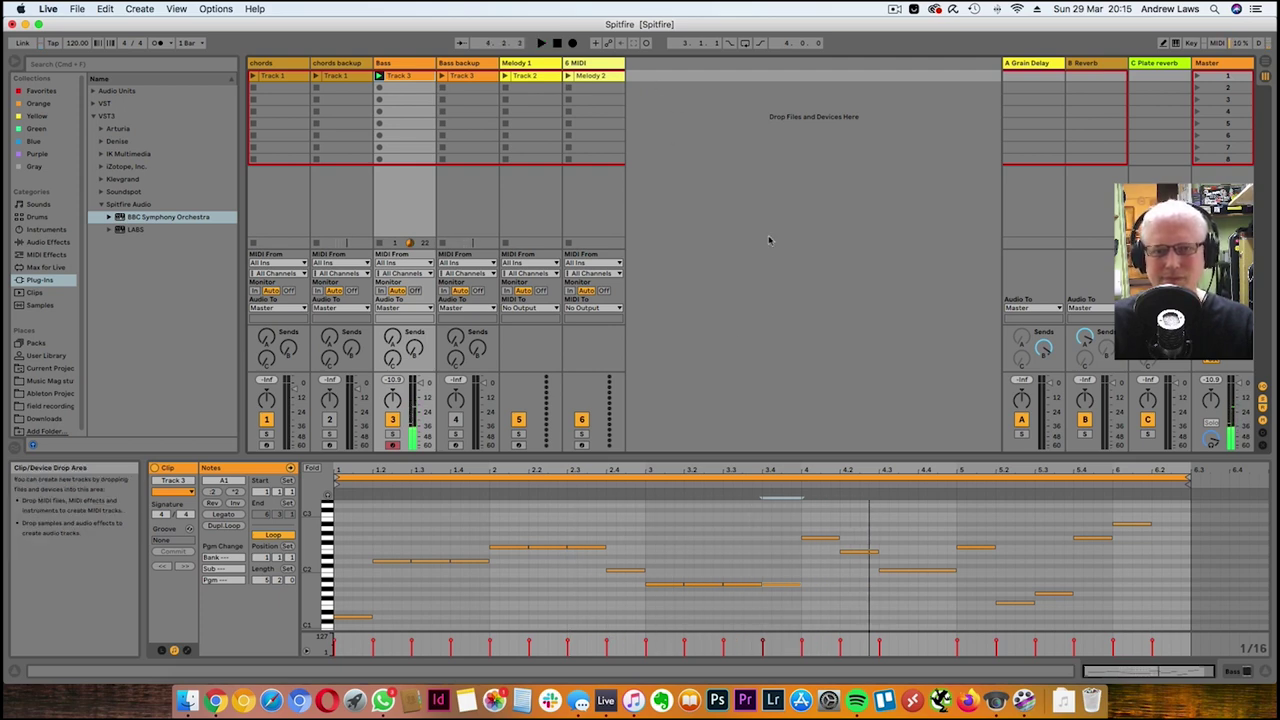
Lower the G2 note at 4.1 in the Bass clip to G1 and play back the clip
click(828, 540)
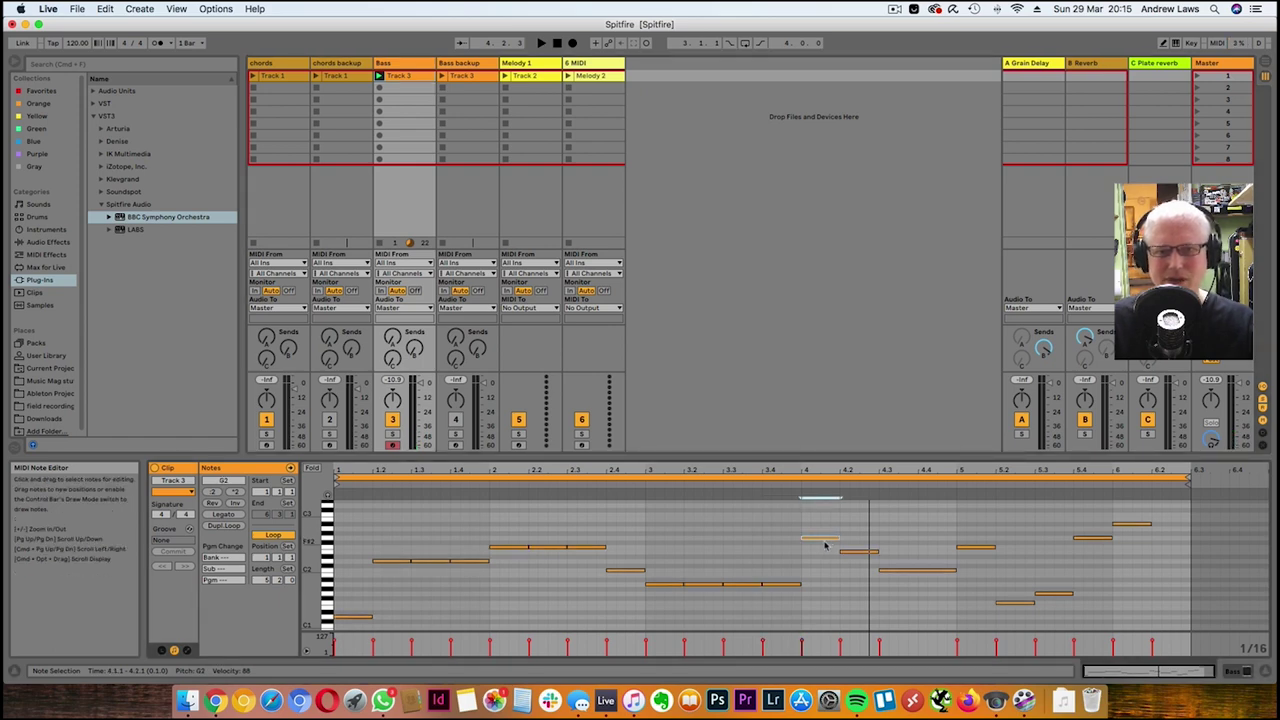
drag(826, 541, 825, 597)
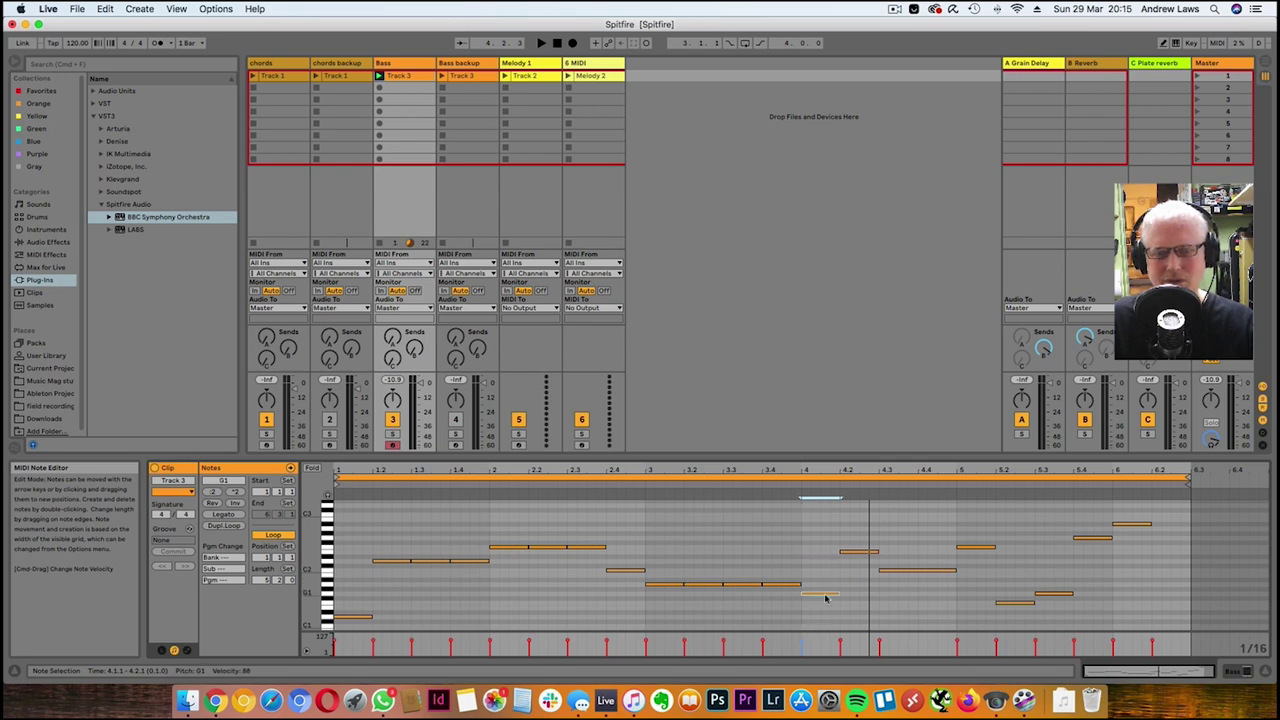
key(space)
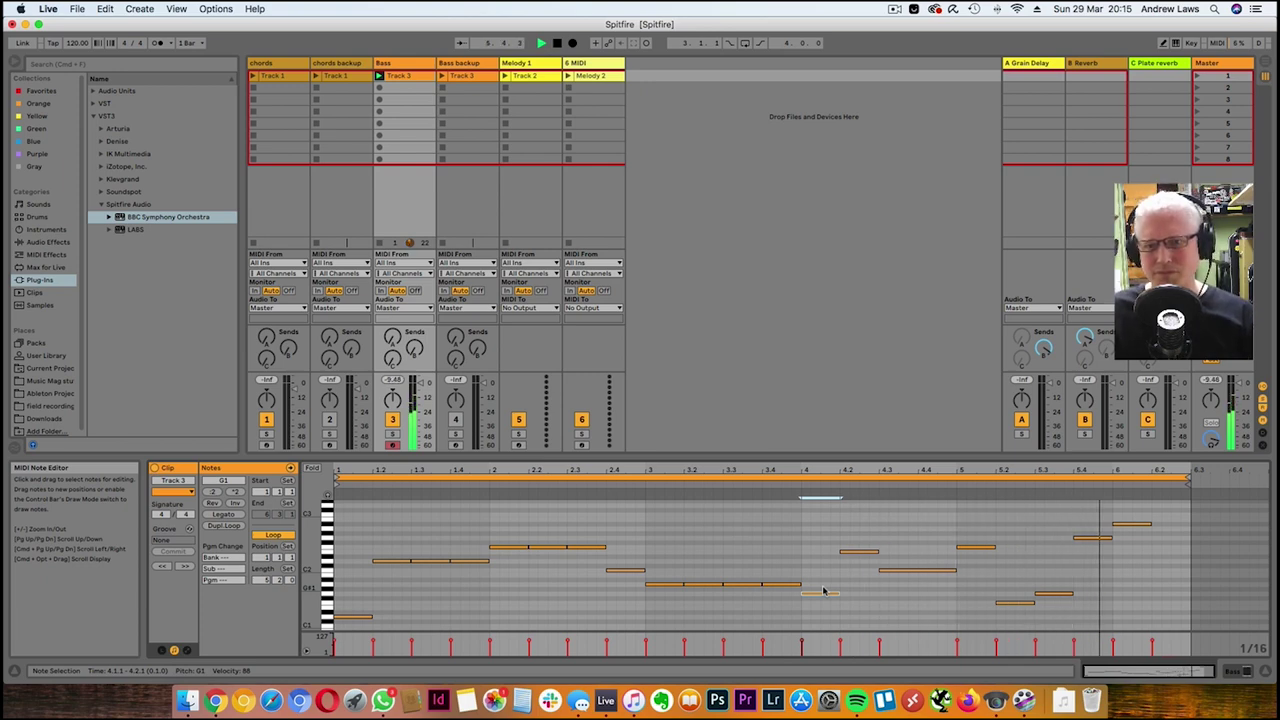
Lower the last two Bass notes by an octave, the one at 5.4 to G1 and the one at 6.1 to A#1
click(1098, 538)
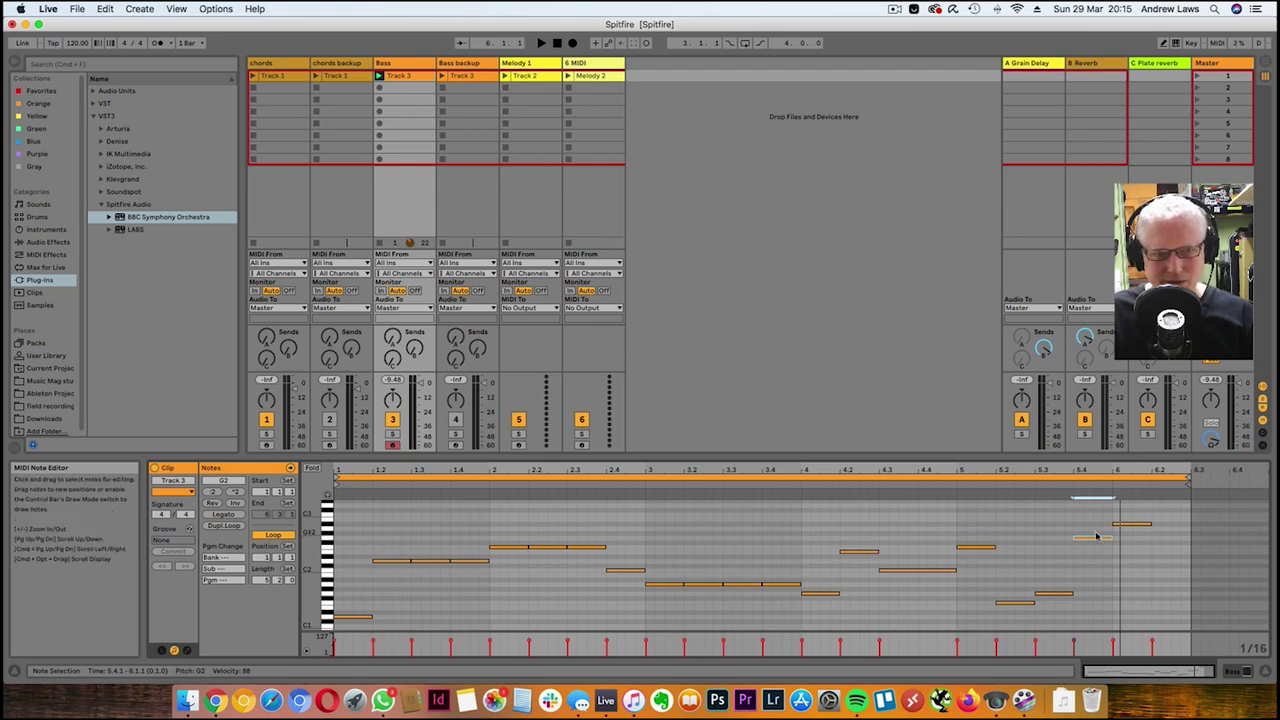
drag(1096, 540, 1102, 603)
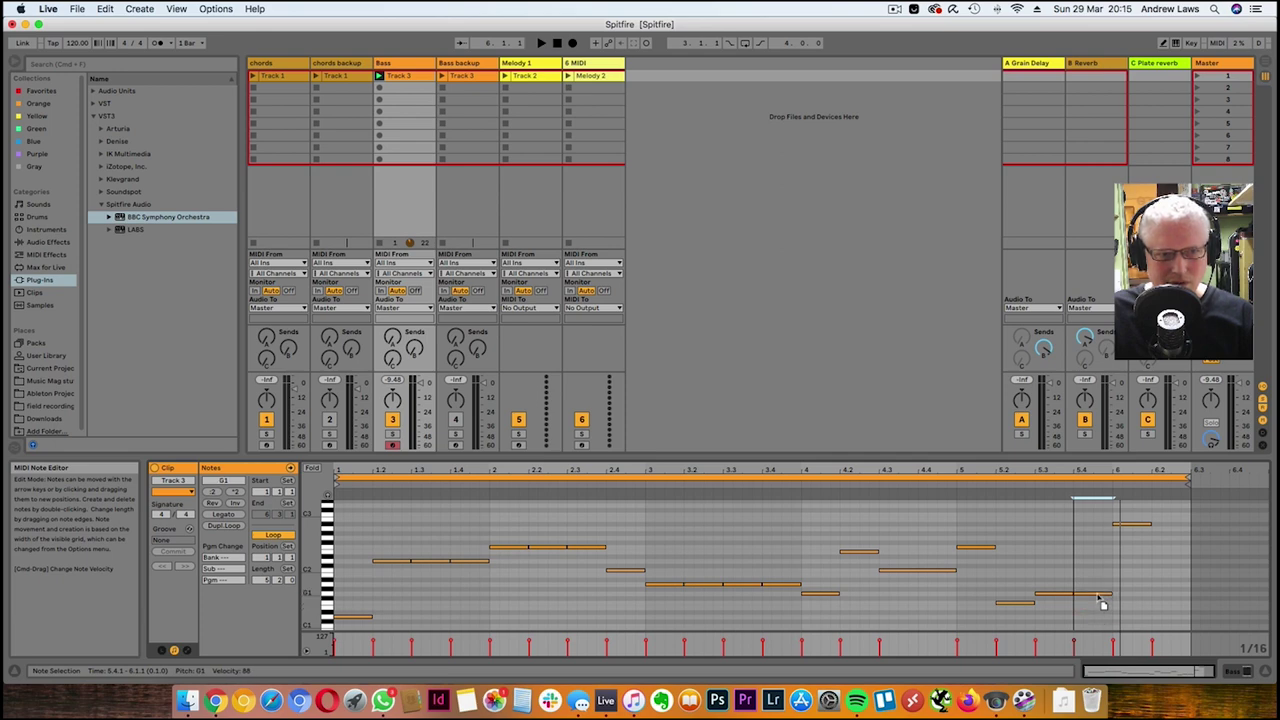
click(1143, 525)
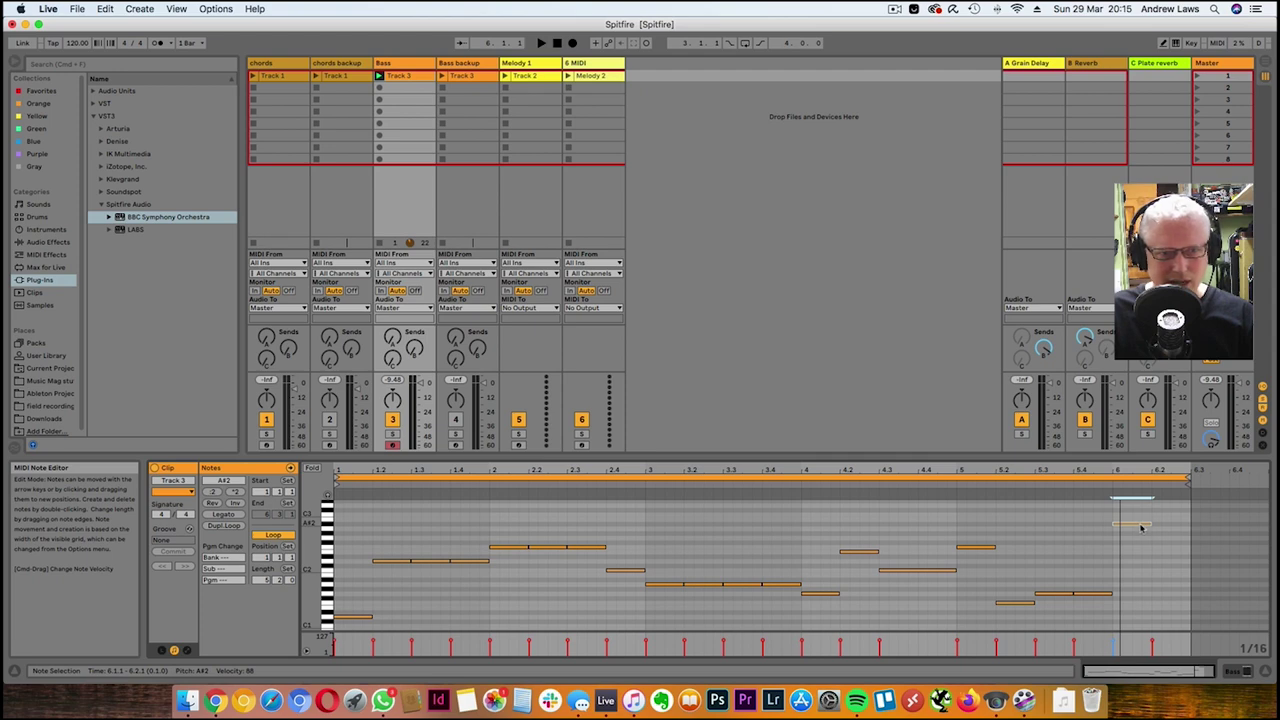
drag(1143, 527, 1147, 591)
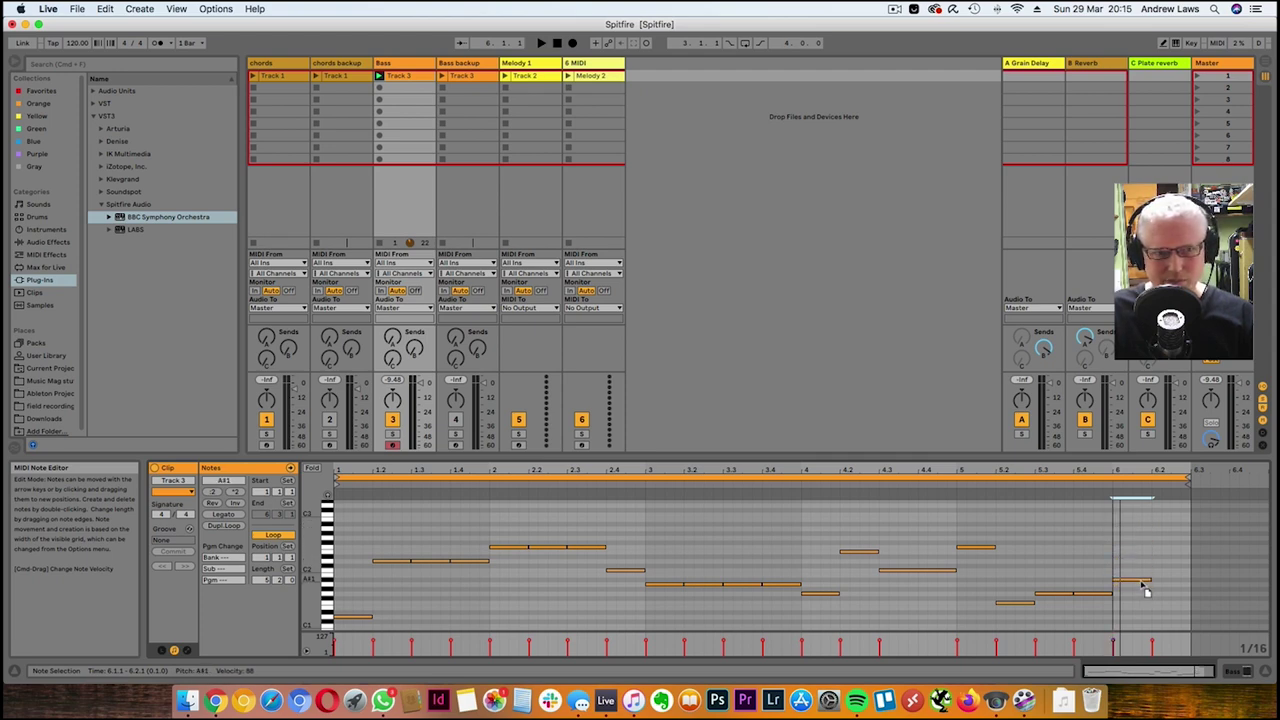
Lengthen the final A#1 note of the Bass clip to the loop end at 6.3 and play back the clip
key(space)
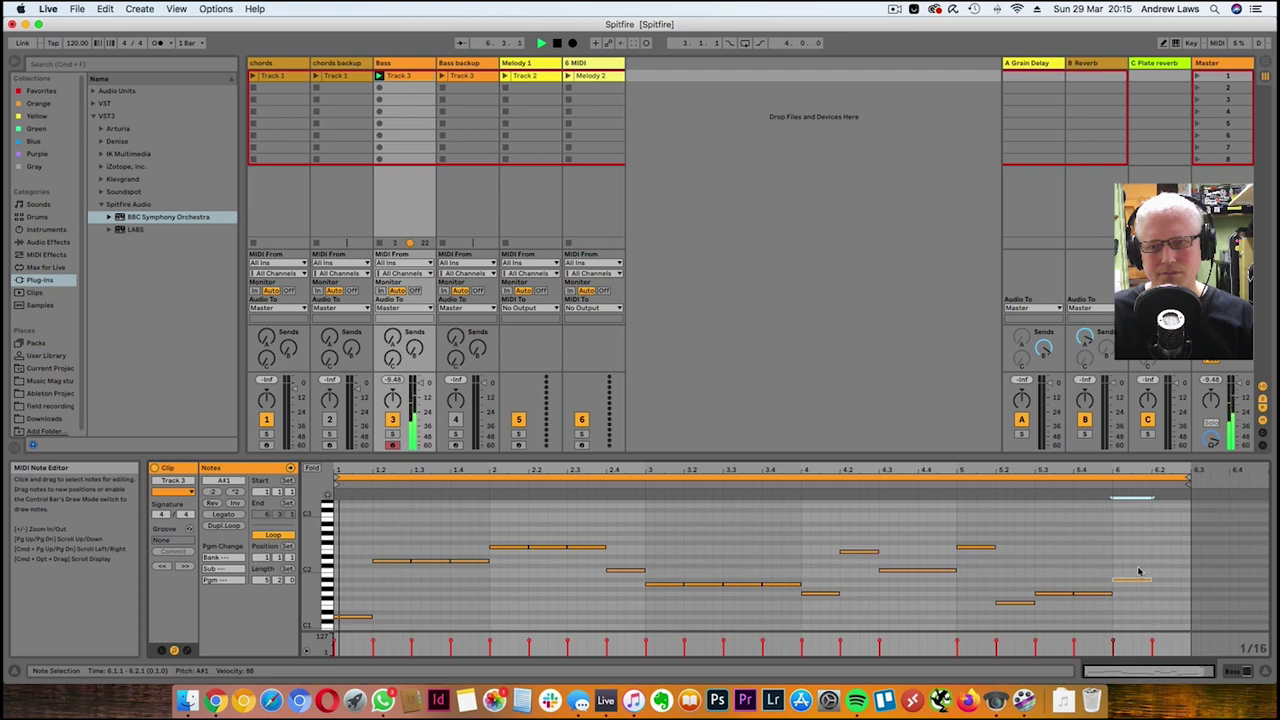
drag(1150, 580, 1188, 583)
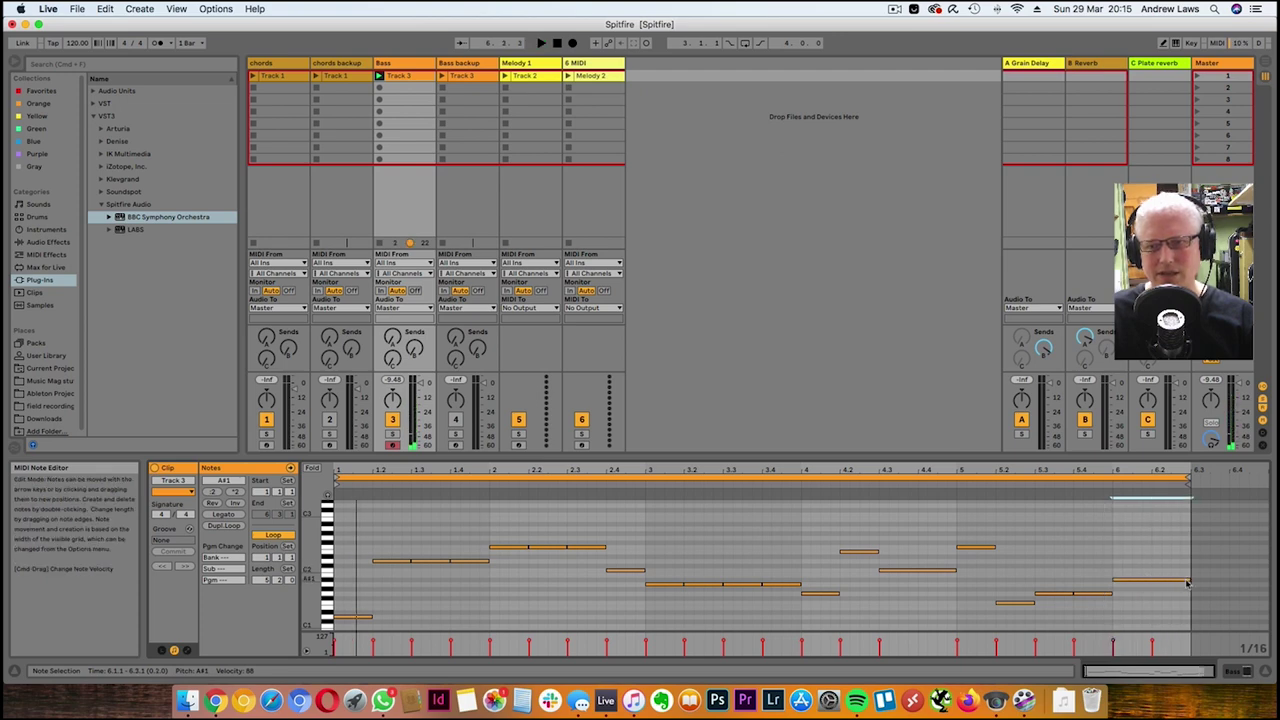
key(space)
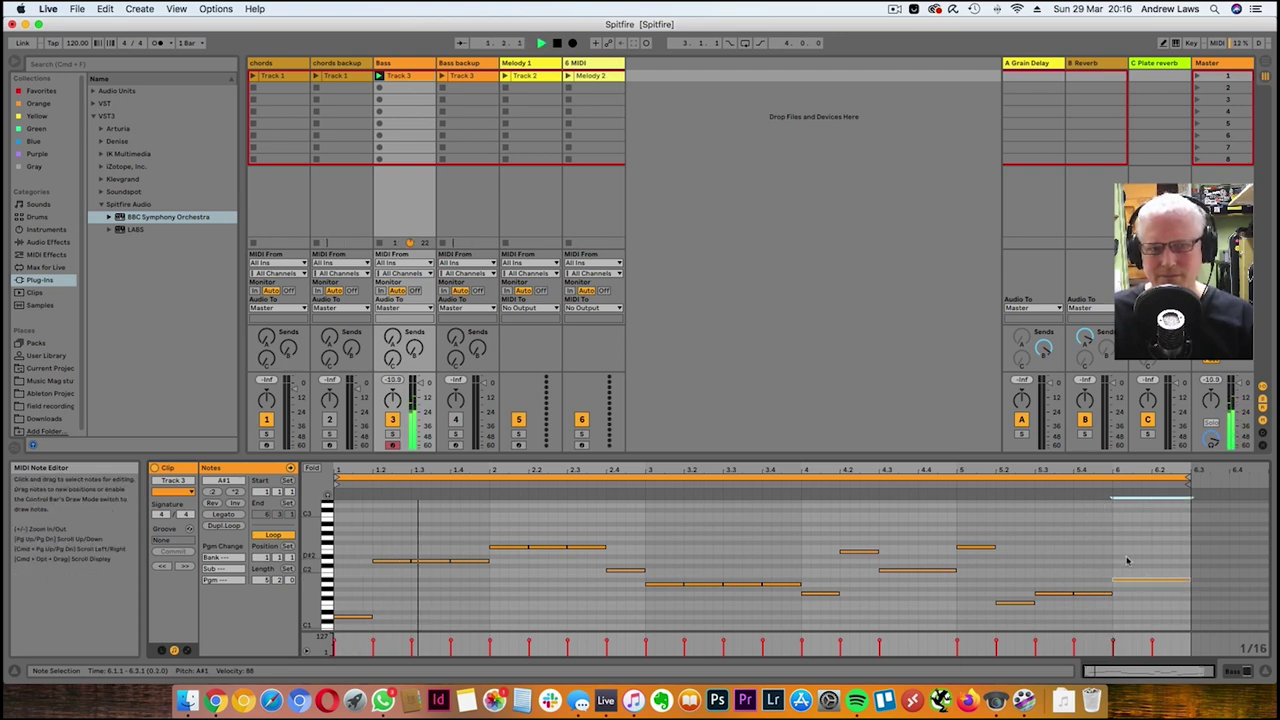
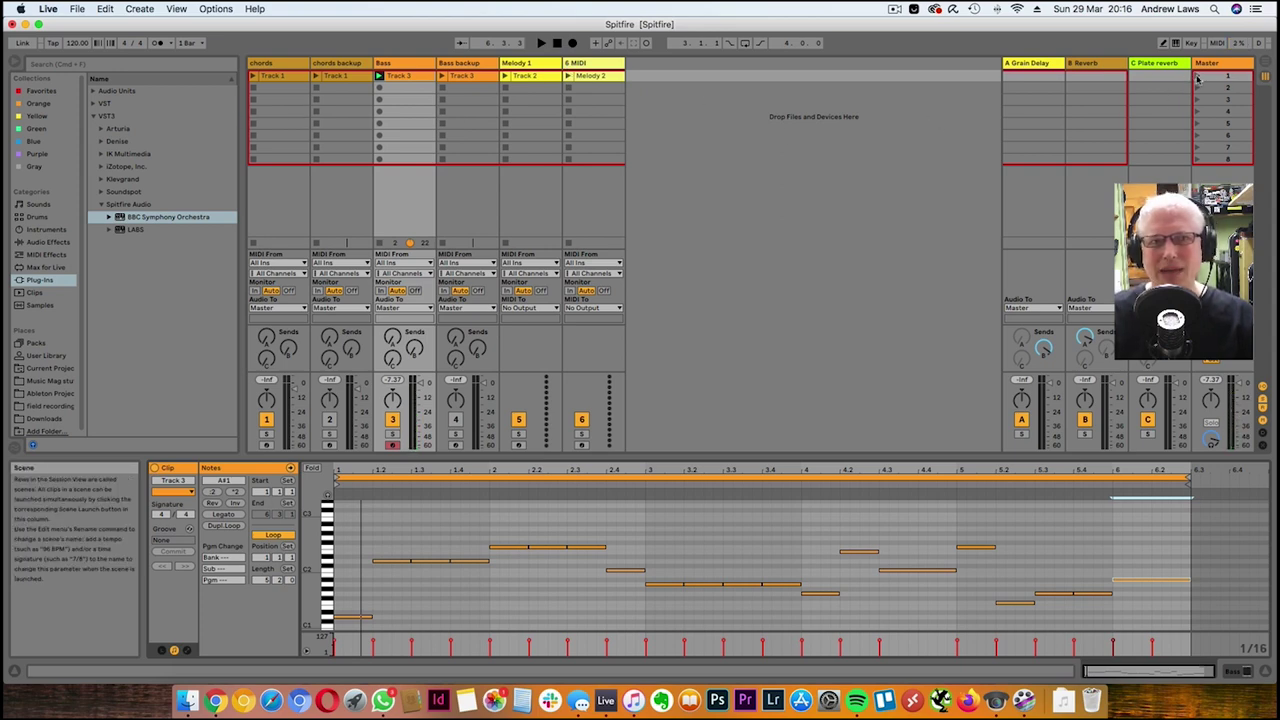
Launch scene 1 to hear all the clips together, and stop playback
click(1198, 78)
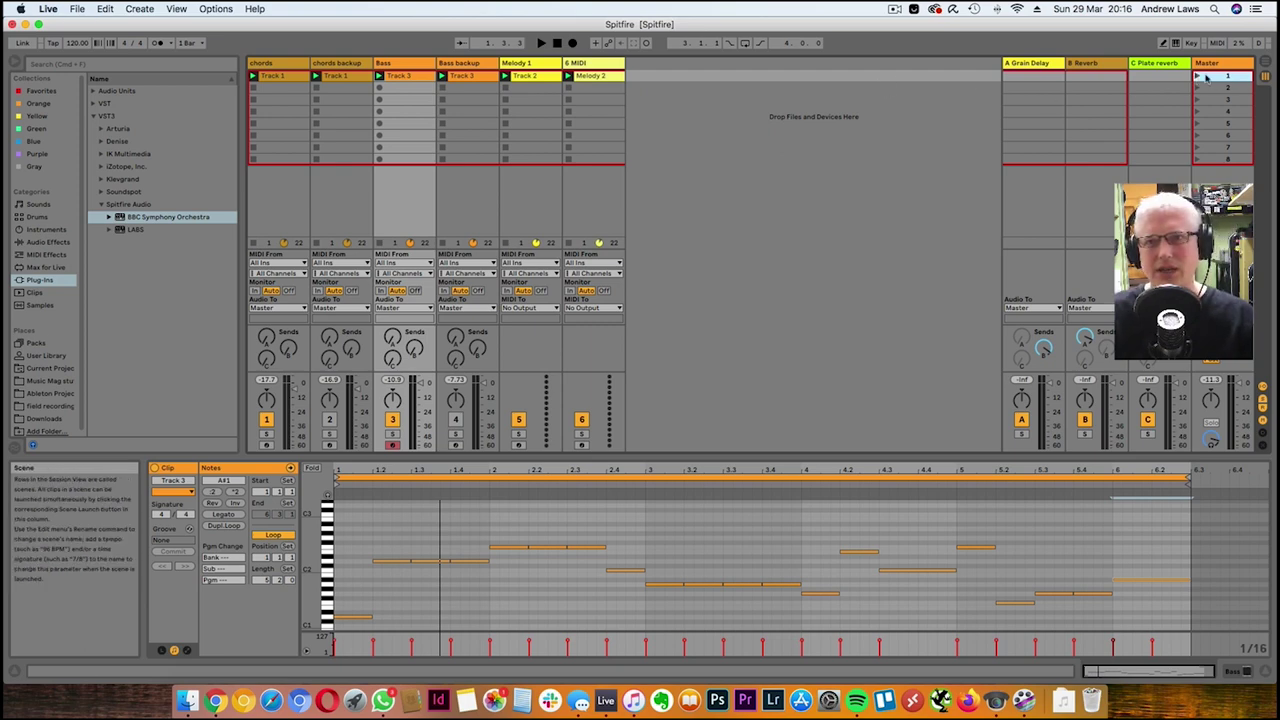
click(1198, 78)
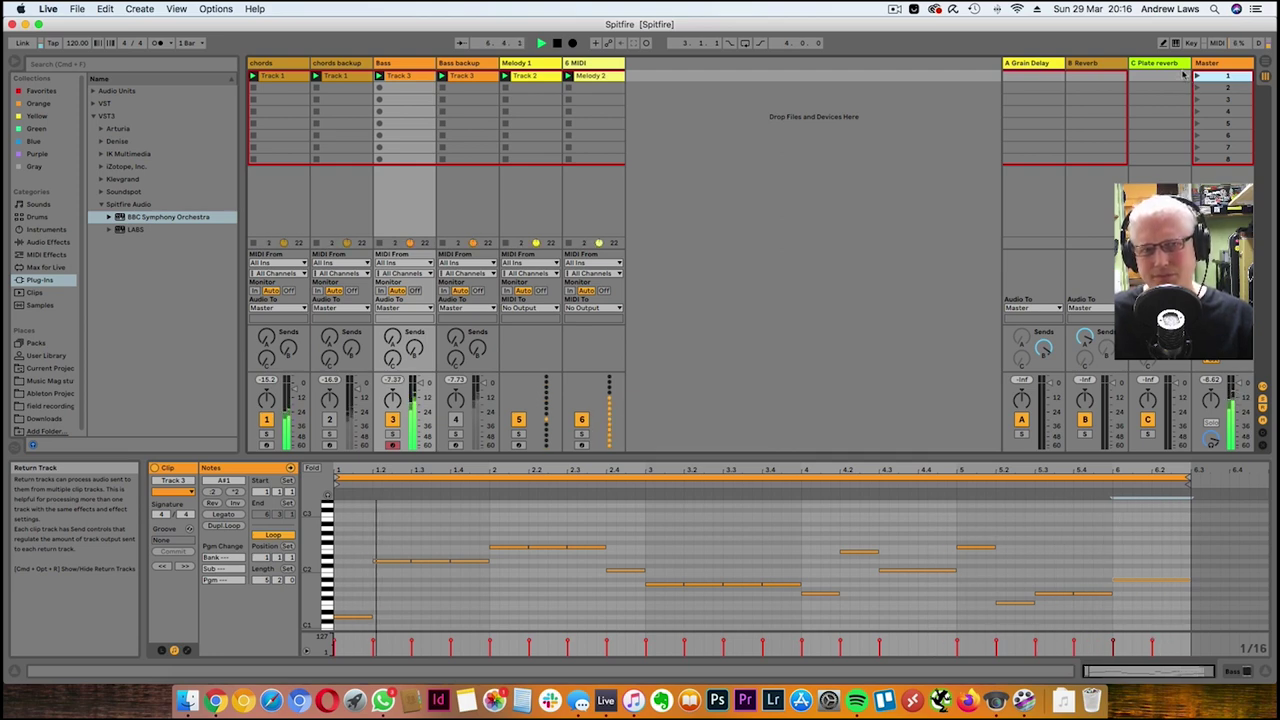
click(556, 44)
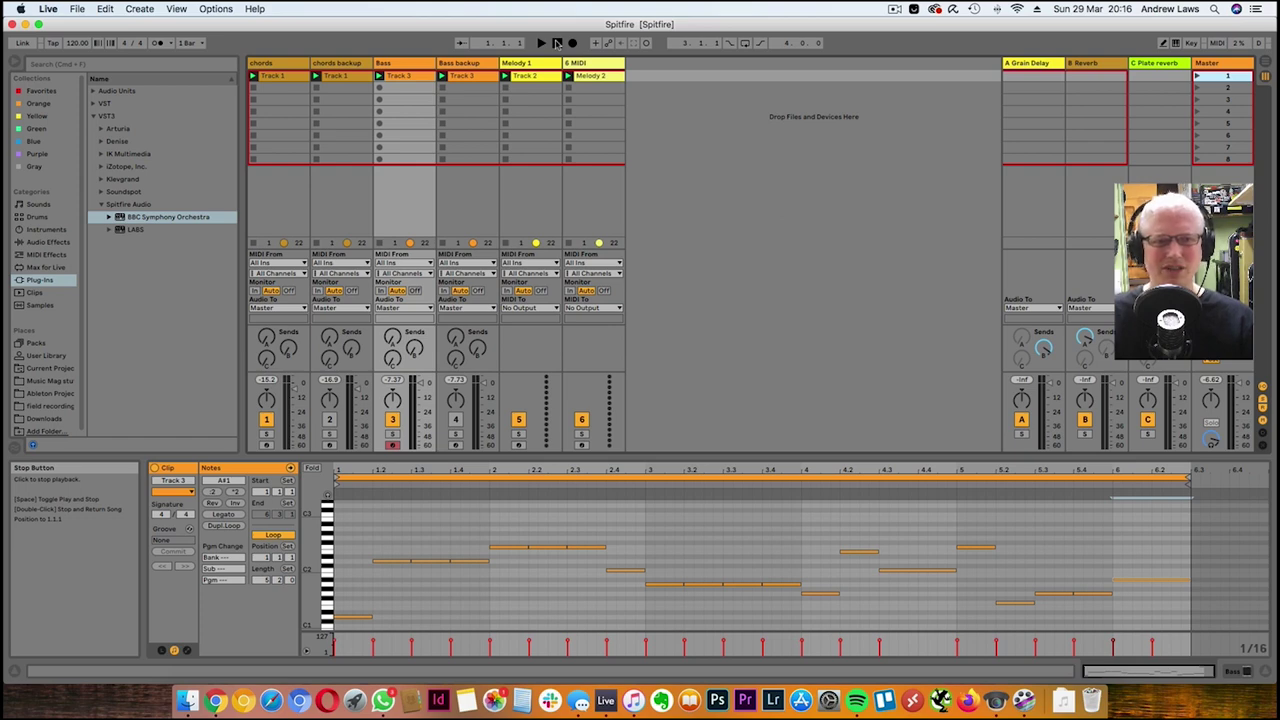
Select the Bass backup track and show its clip's original notes
click(461, 63)
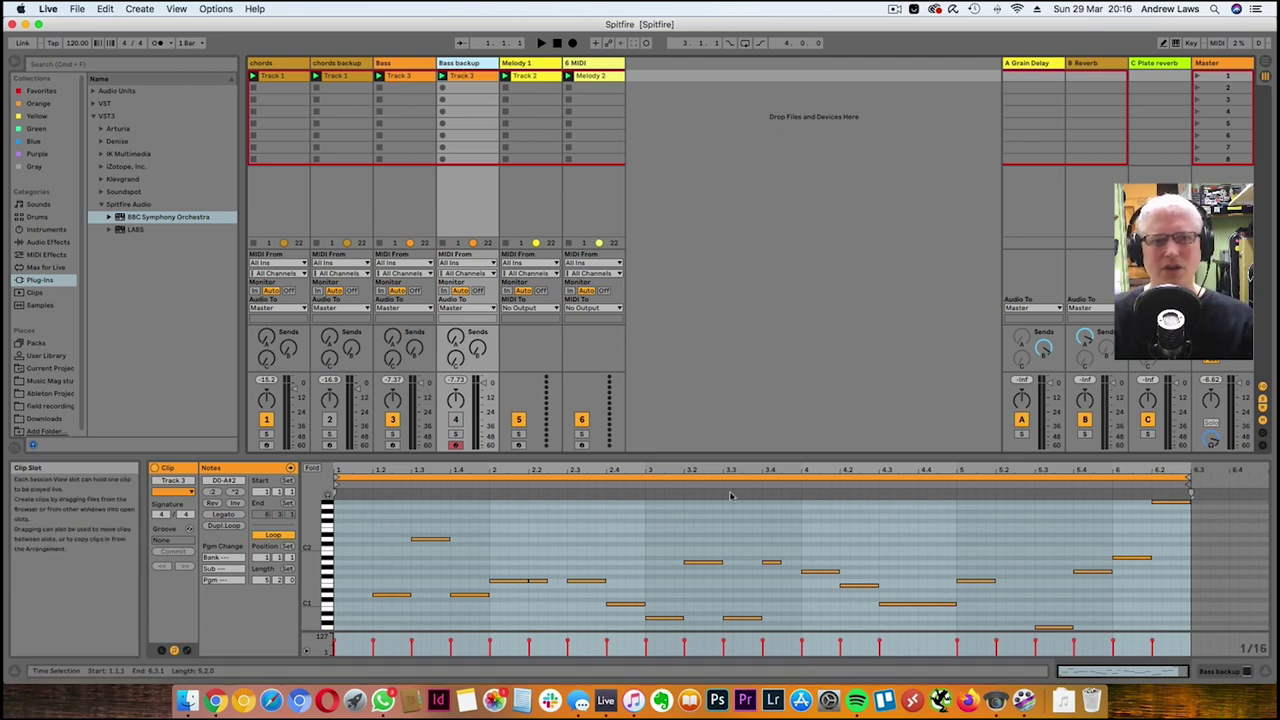
click(466, 88)
click(464, 78)
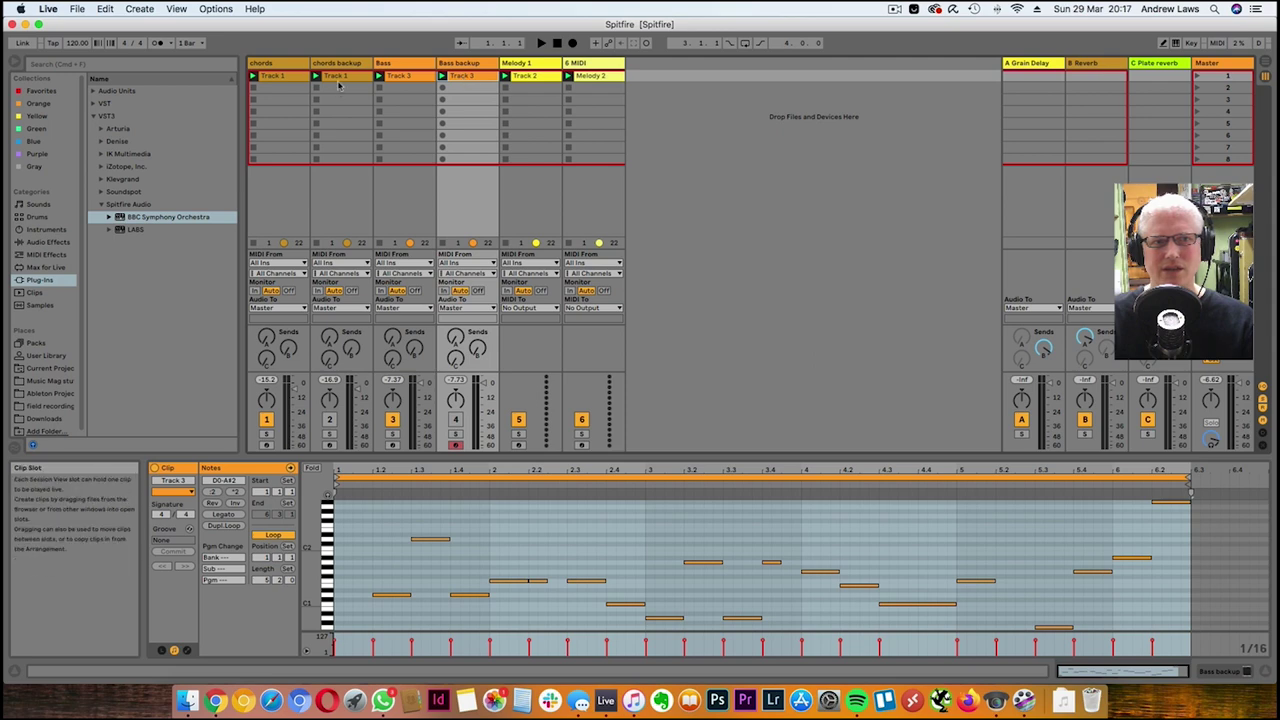
Show the chords backup clip and search the plug-in browser for "piano", then clear the search
click(336, 76)
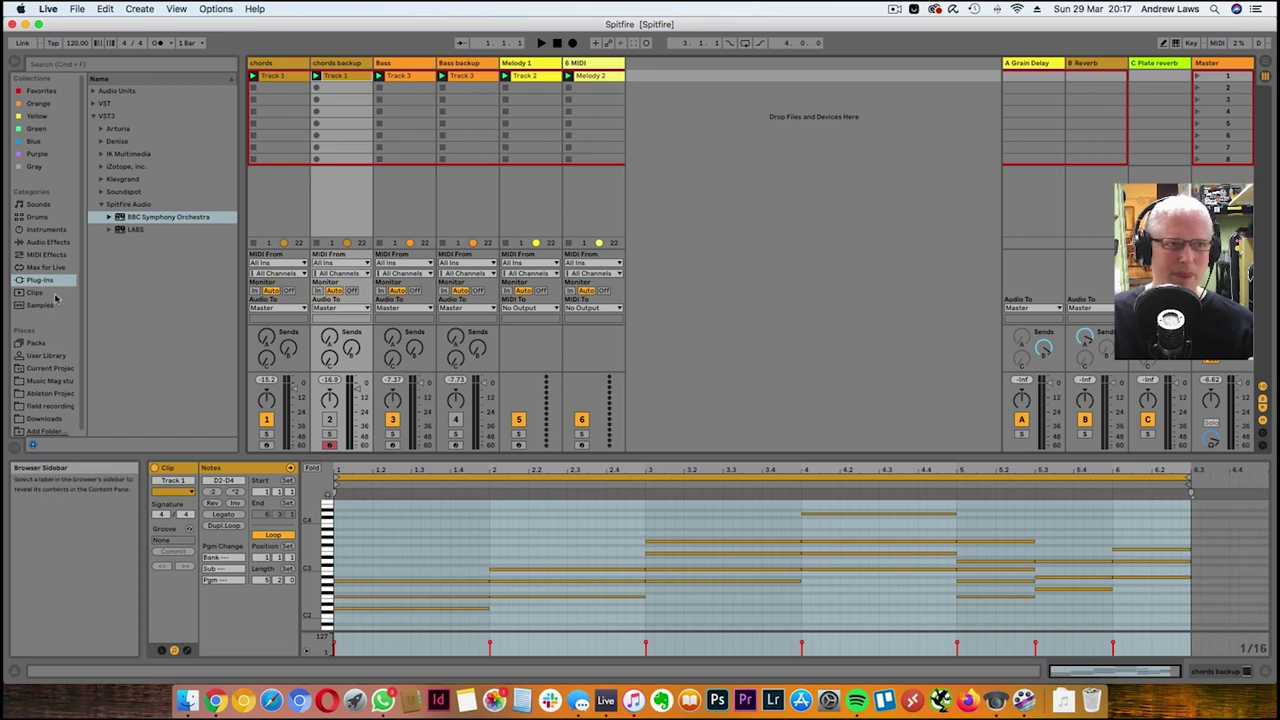
click(167, 66)
text(piano)
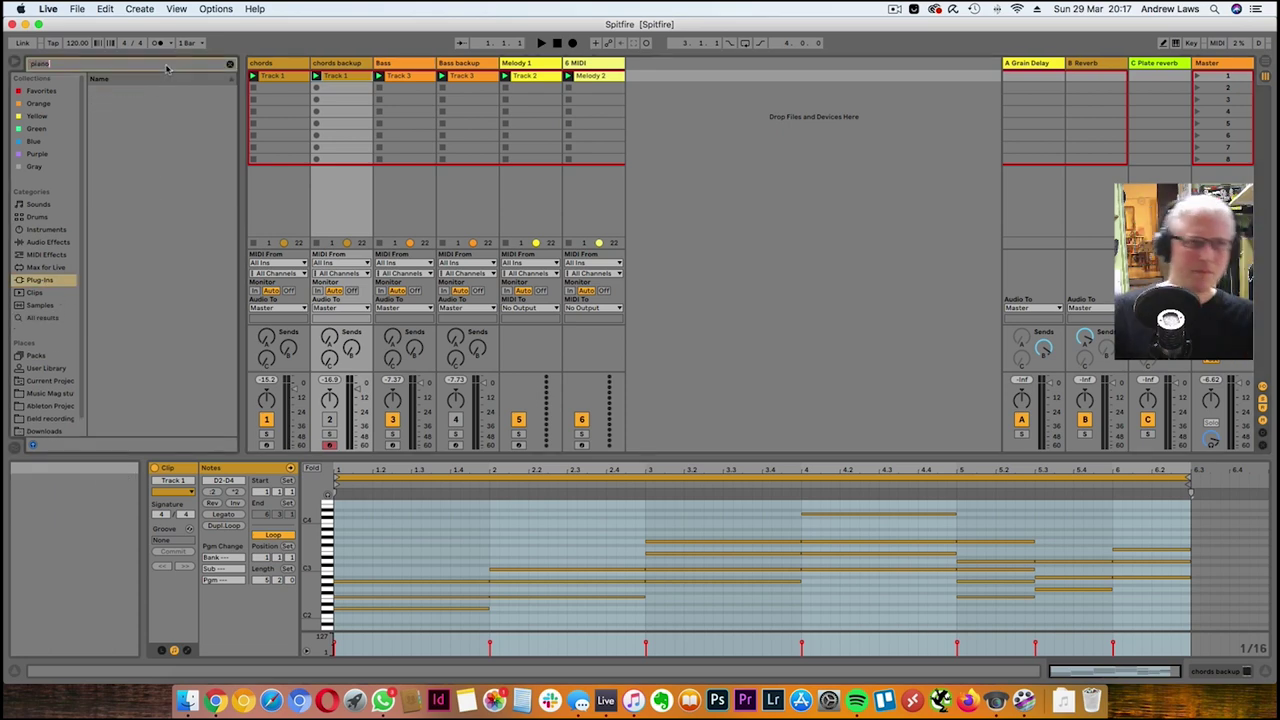
key(Escape)
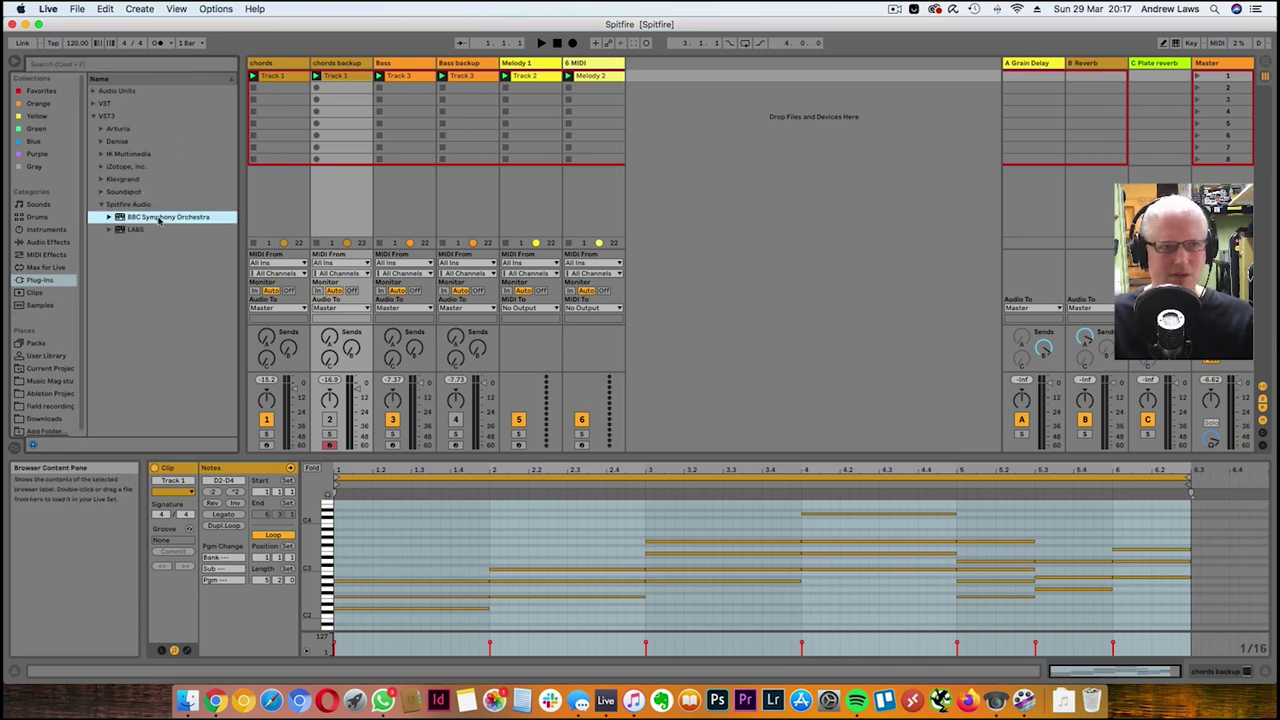
Look through the instrument presets of BBC Symphony Orchestra on the chords backup track, using the Flutes, Woodwinds, Brass and User filters
drag(140, 220, 338, 200)
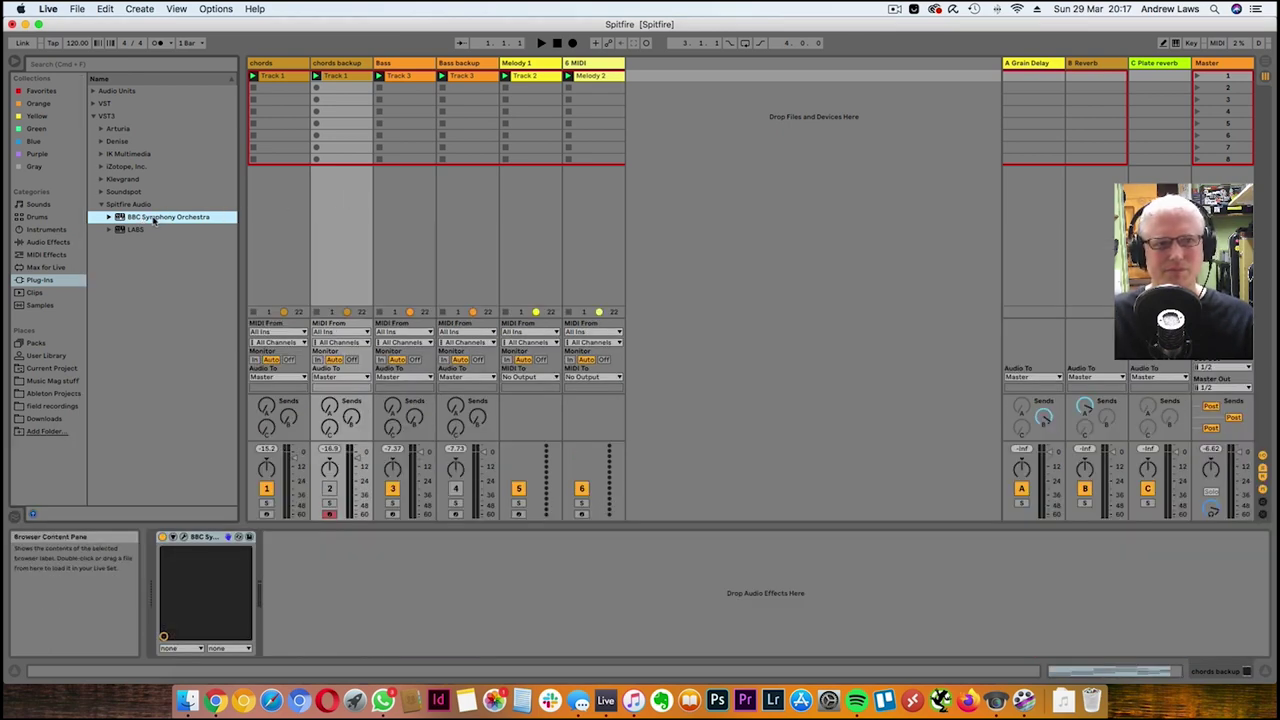
click(184, 538)
click(441, 108)
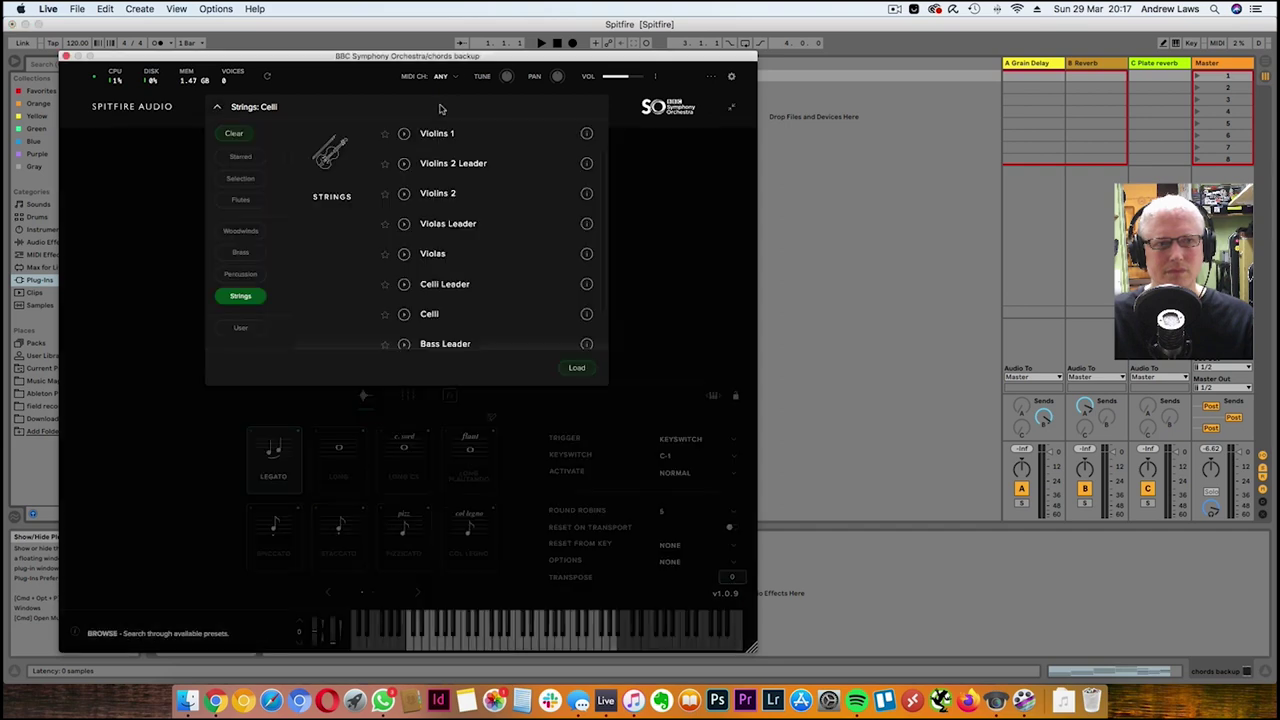
click(248, 202)
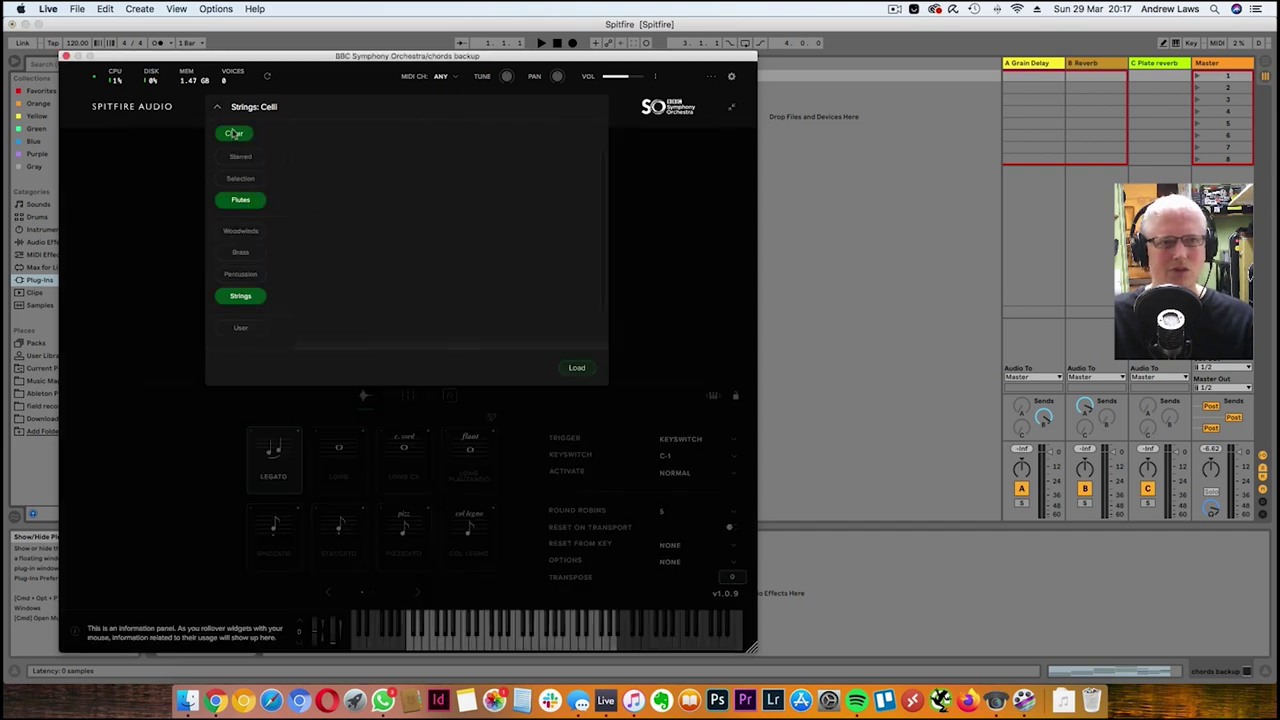
click(240, 240)
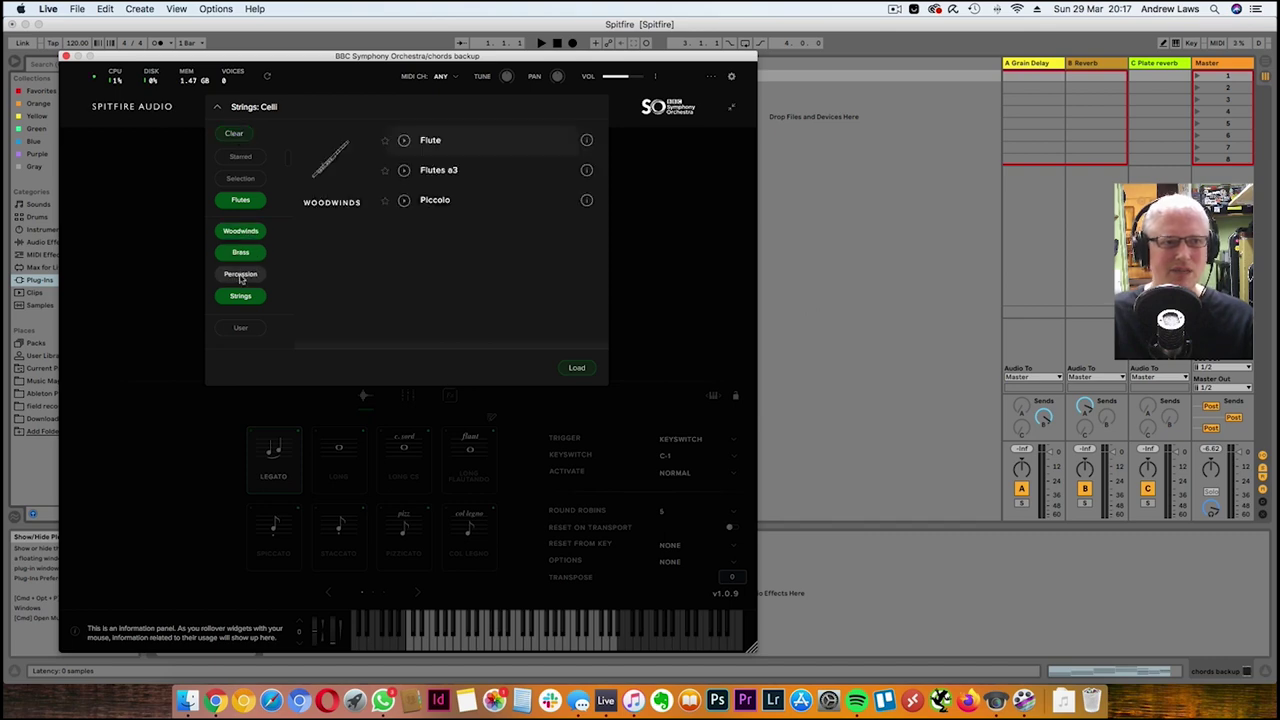
click(236, 134)
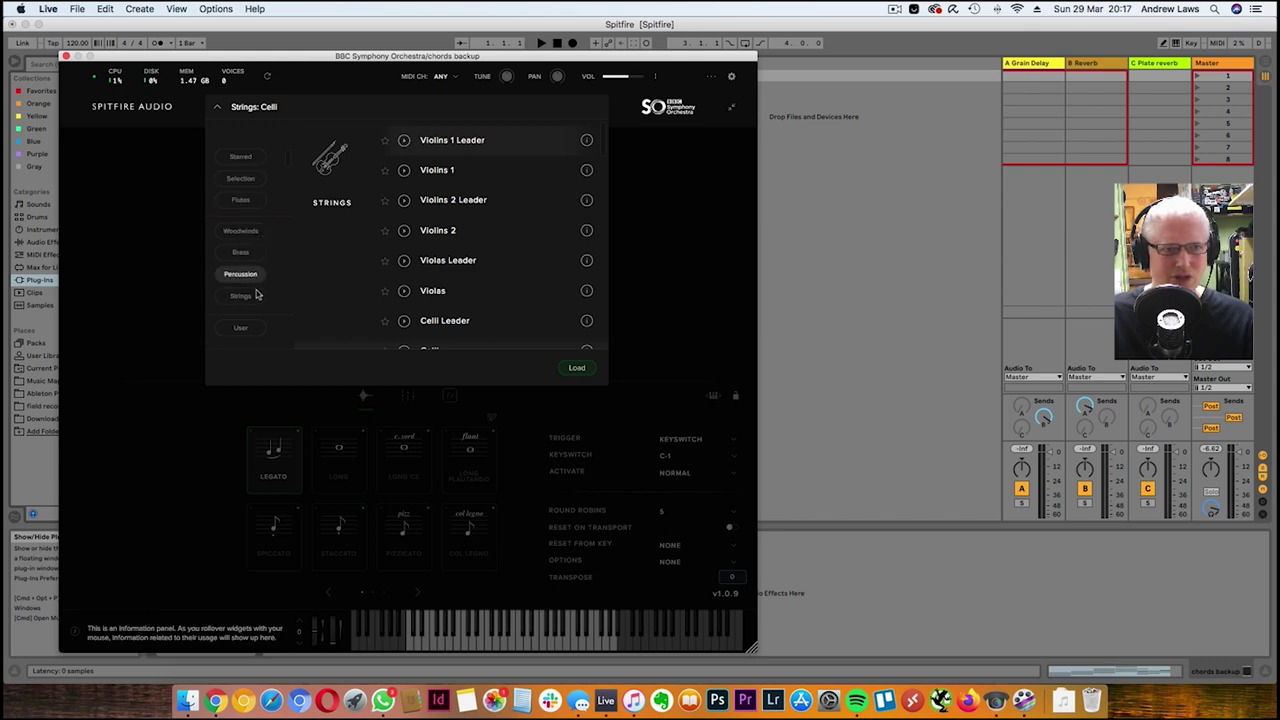
click(252, 327)
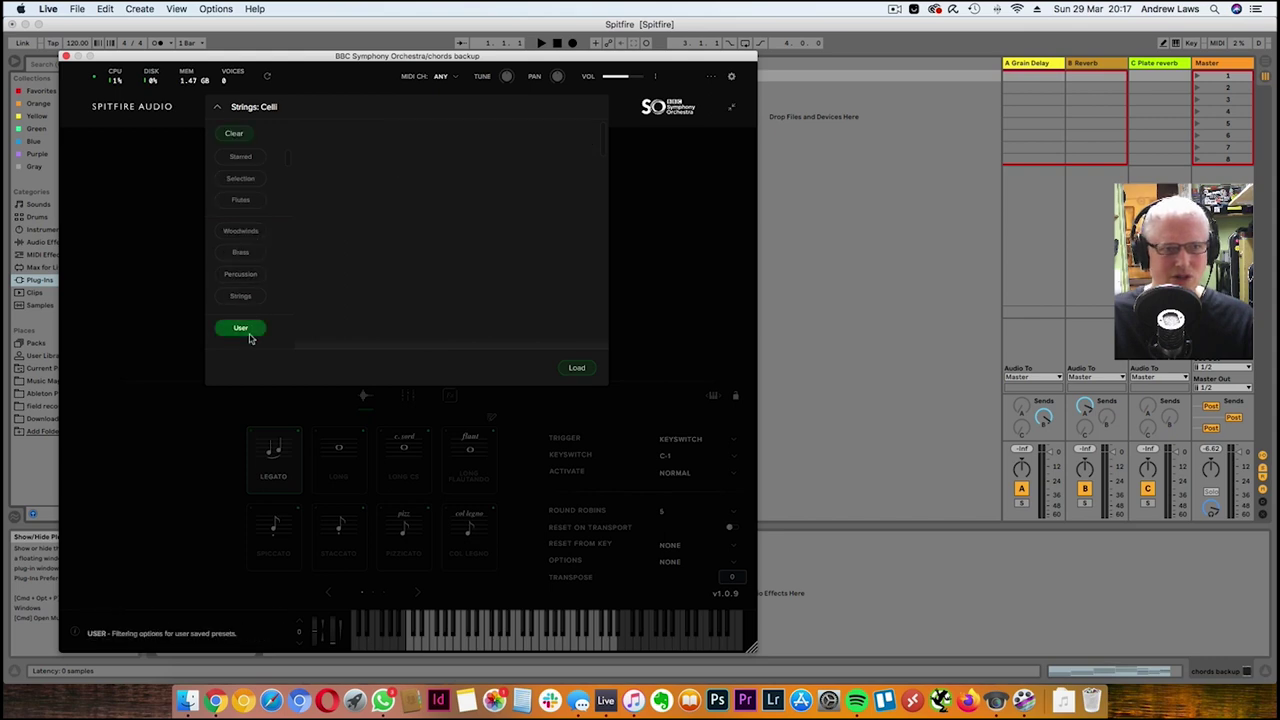
click(232, 134)
click(65, 56)
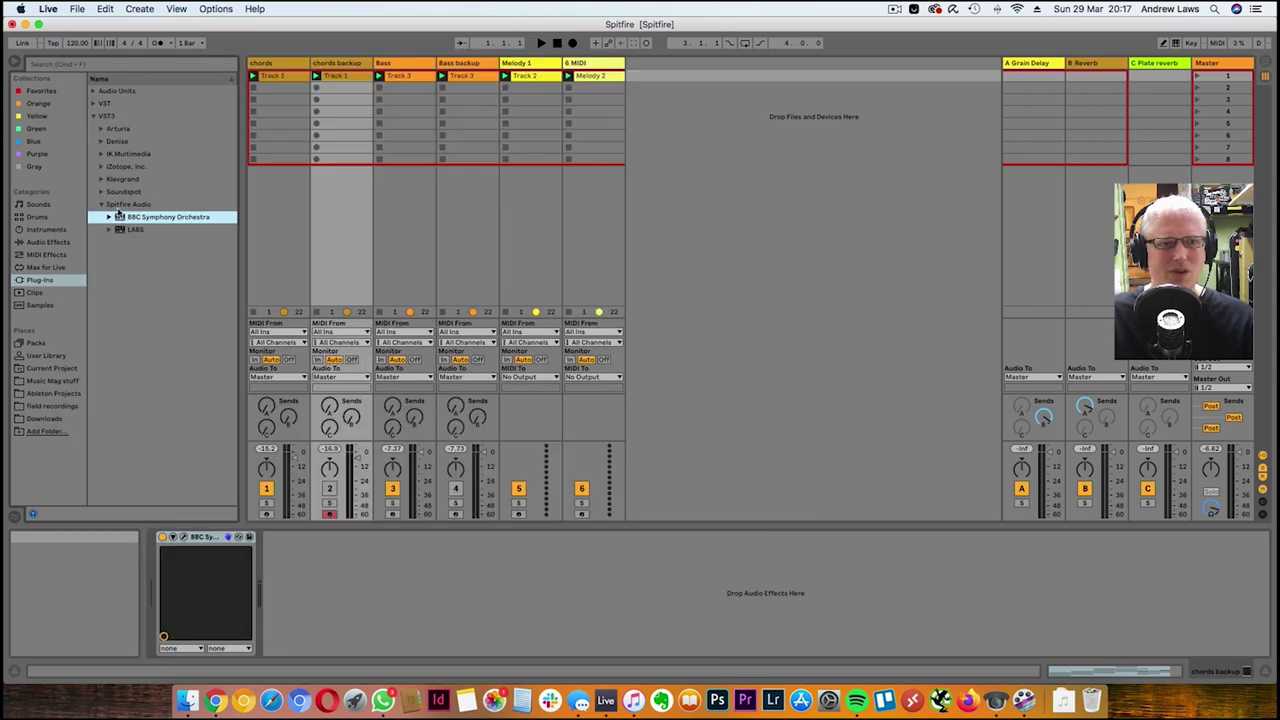
Replace BBC Symphony Orchestra on the chords backup track with SampleTank 3 from the IK Multimedia VST3 plug-ins
right_click(212, 540)
click(258, 594)
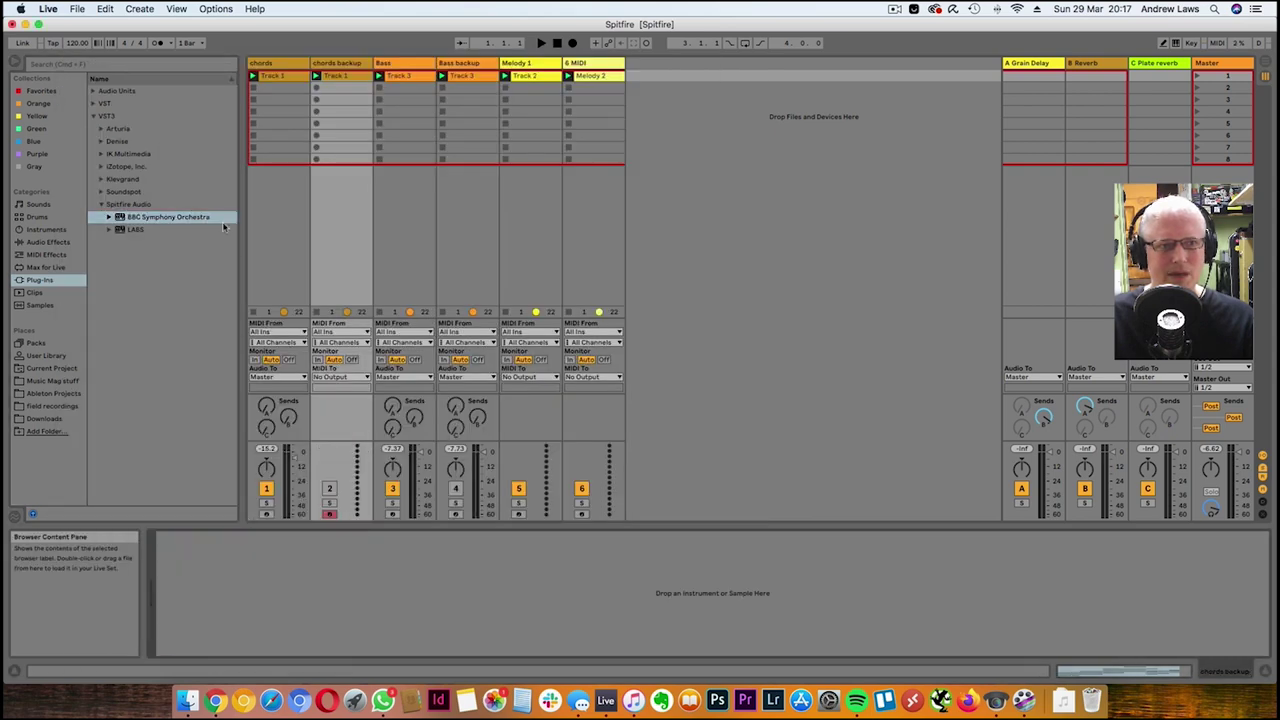
click(101, 154)
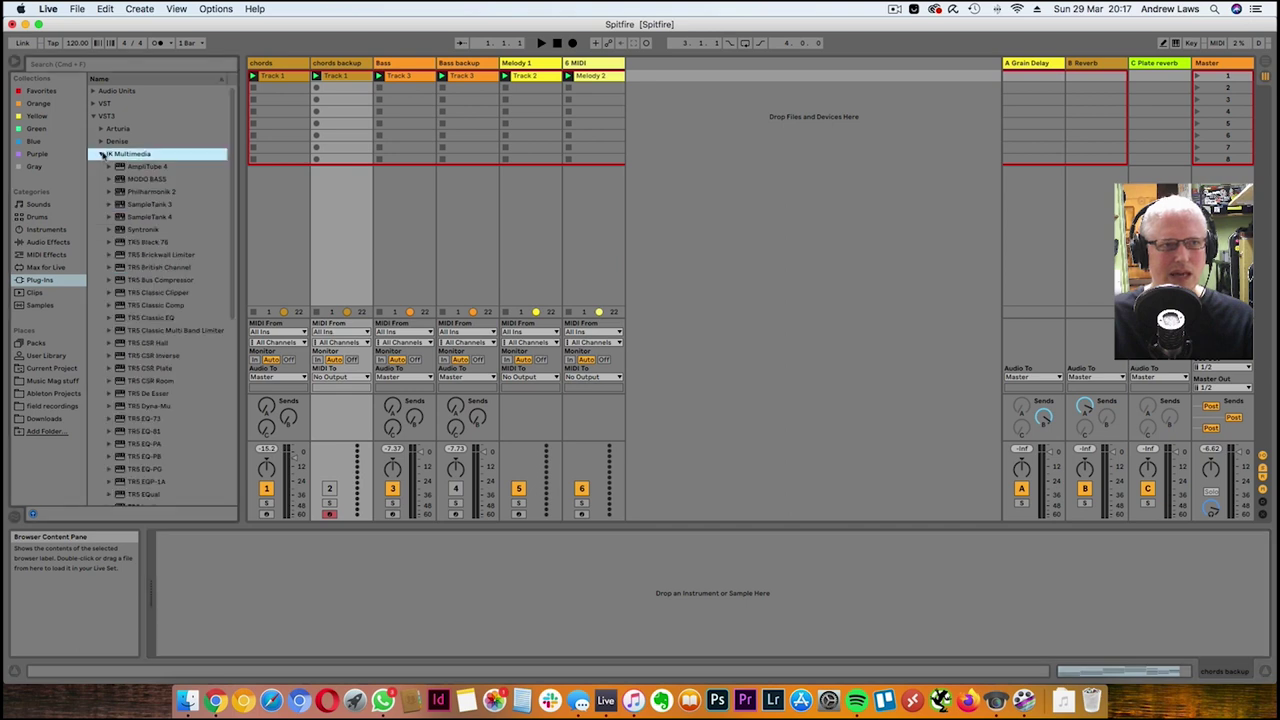
click(163, 205)
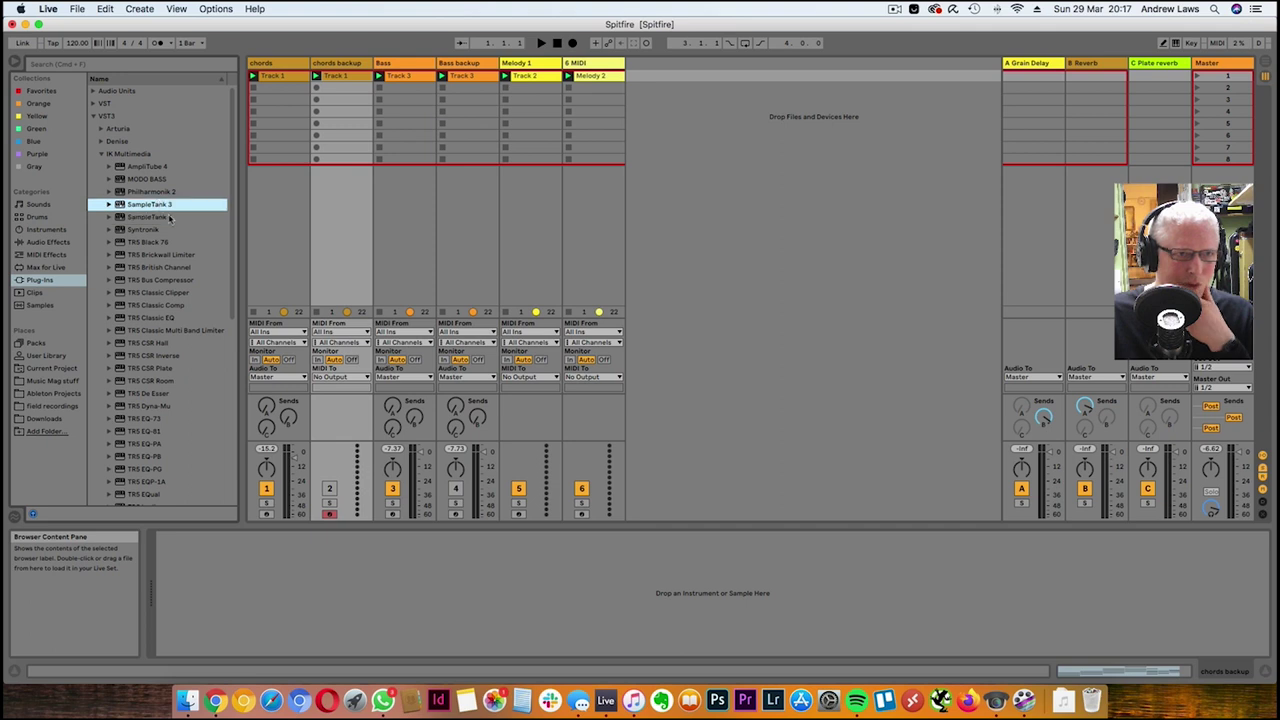
click(168, 218)
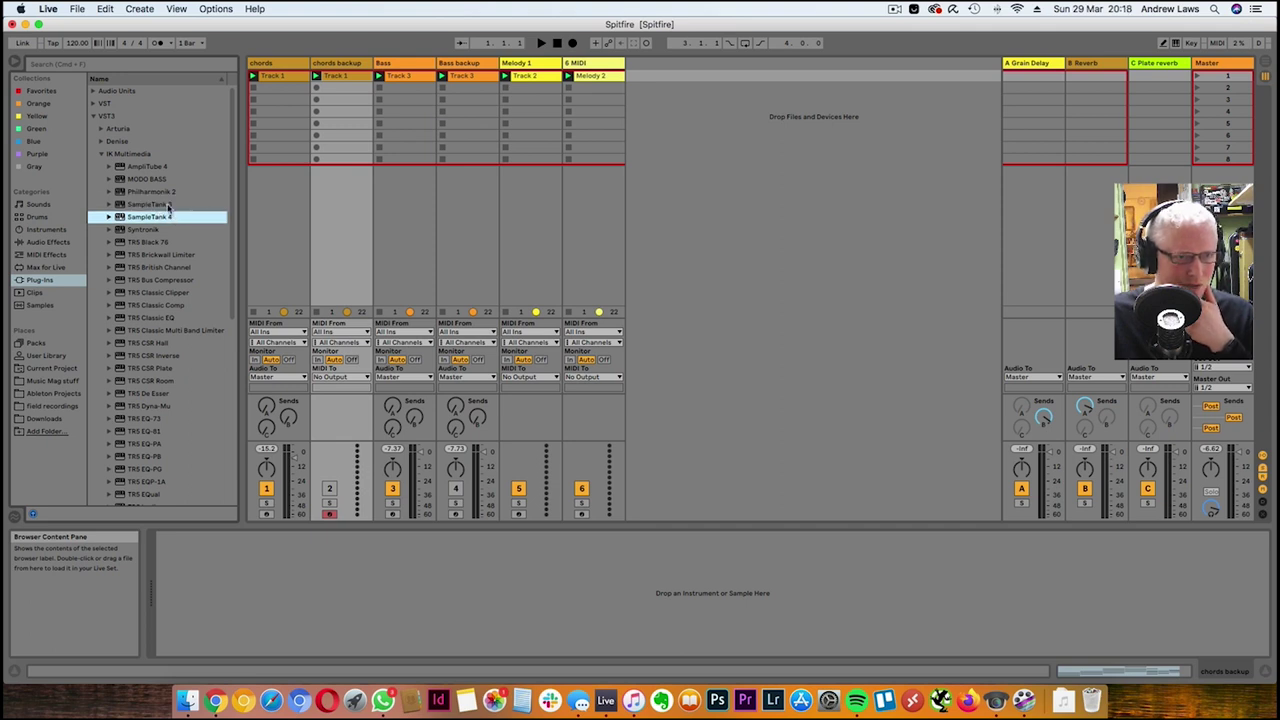
click(172, 205)
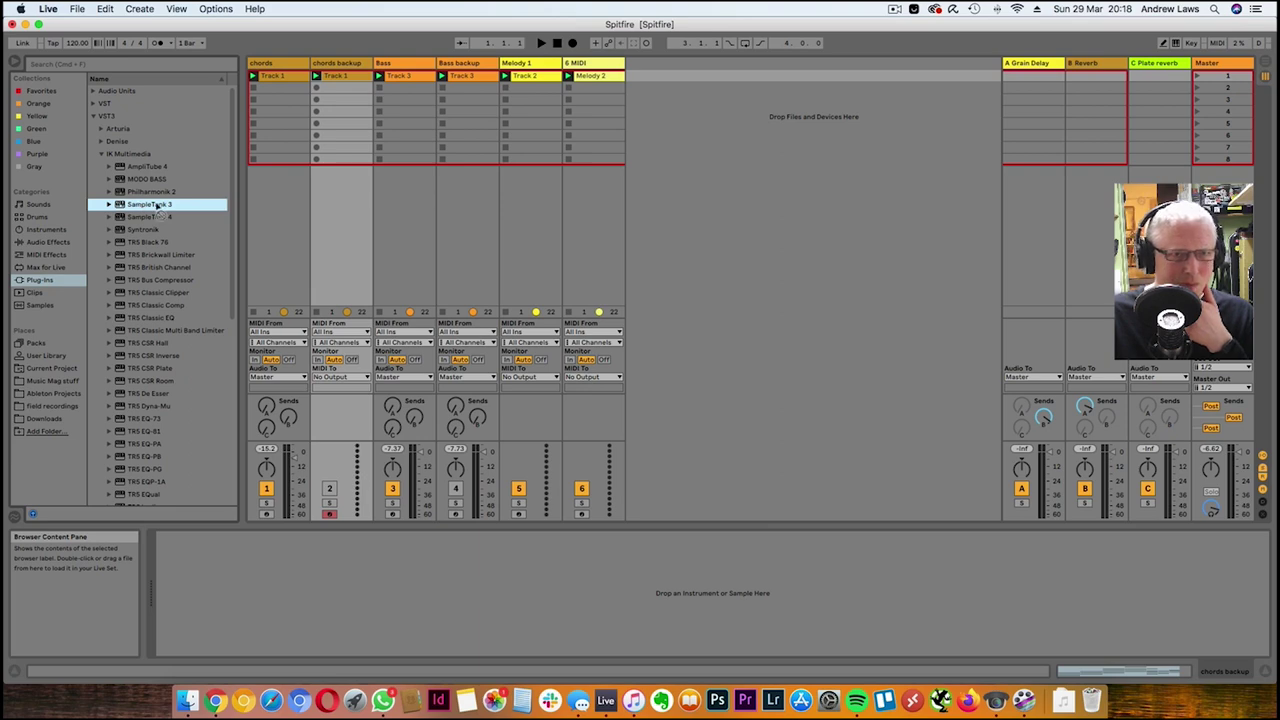
drag(157, 206, 349, 183)
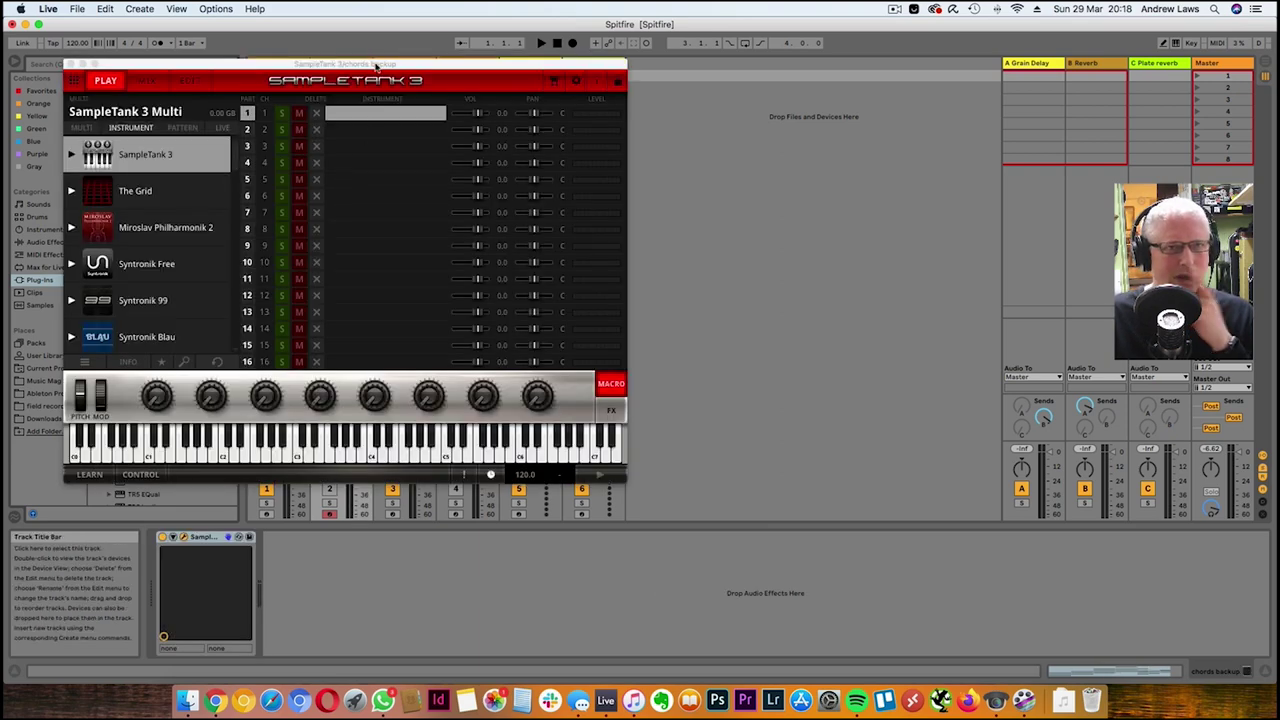
drag(372, 63, 942, 136)
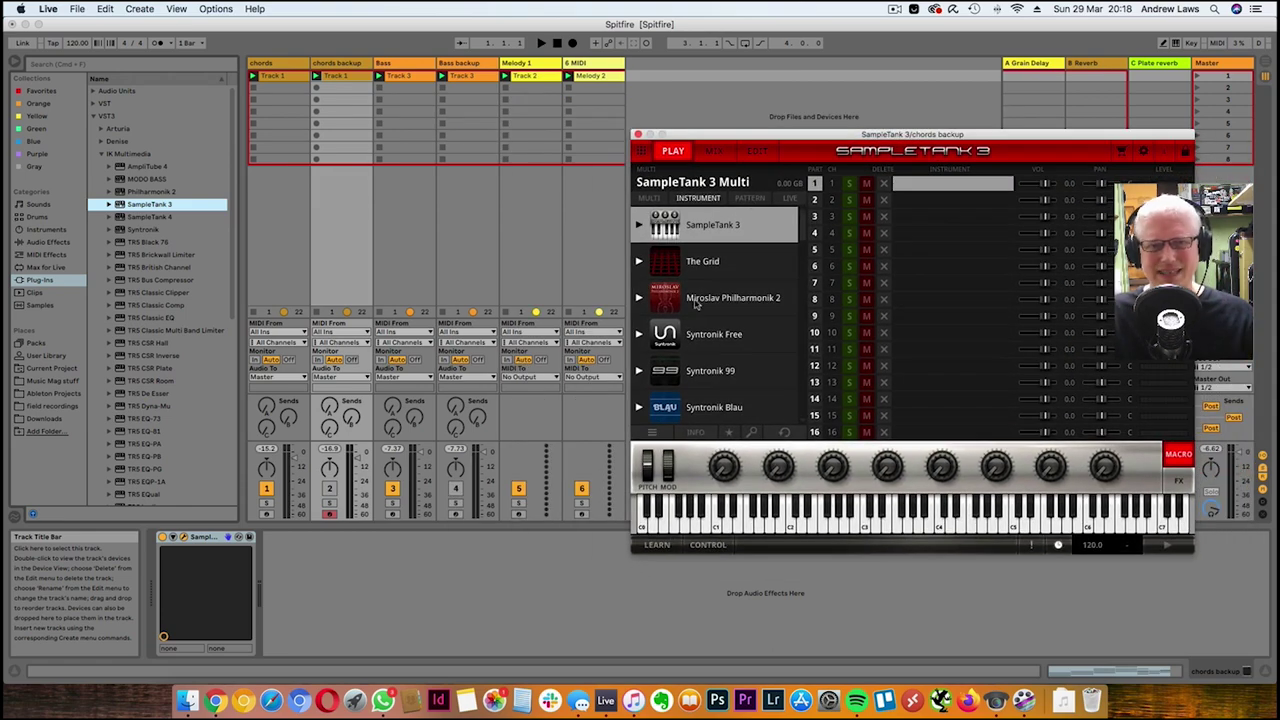
Load the Philharmonik Grand Bright piano from the Miroslav Philharmonik 2 library into part 1 of SampleTank 3
click(639, 298)
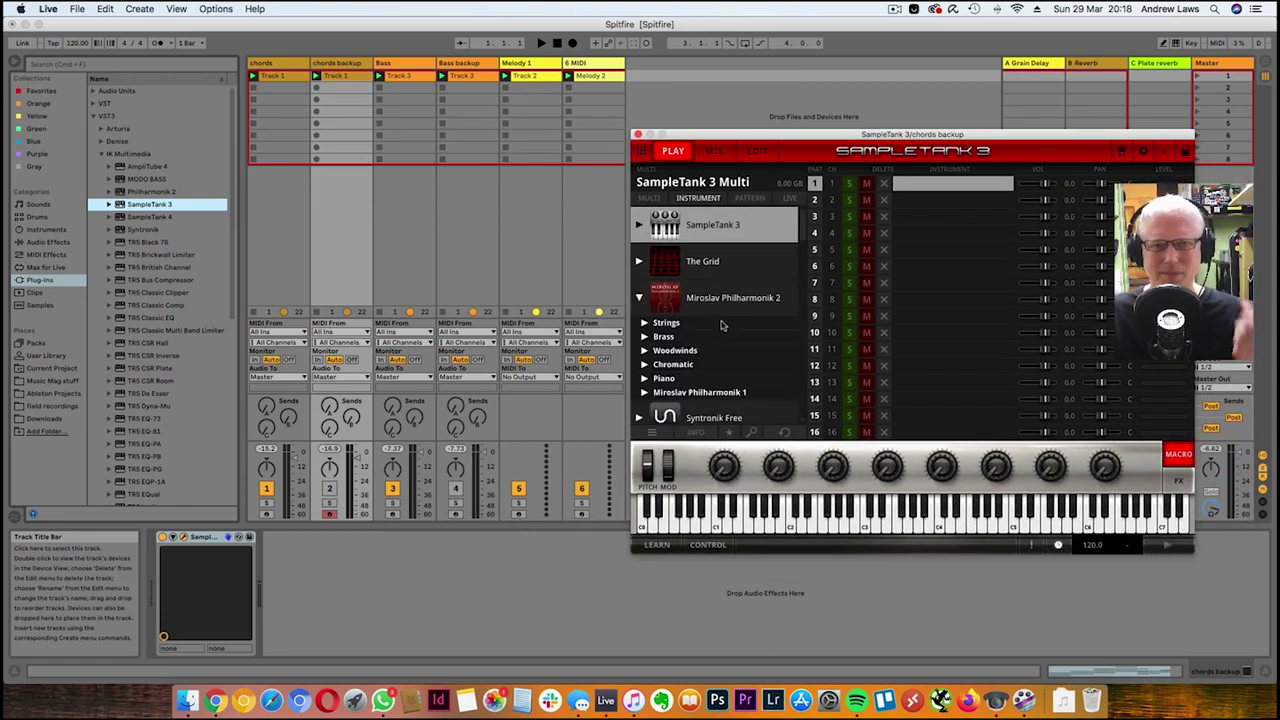
scroll(720, 330, down, 2)
click(644, 338)
scroll(662, 343, down, 2)
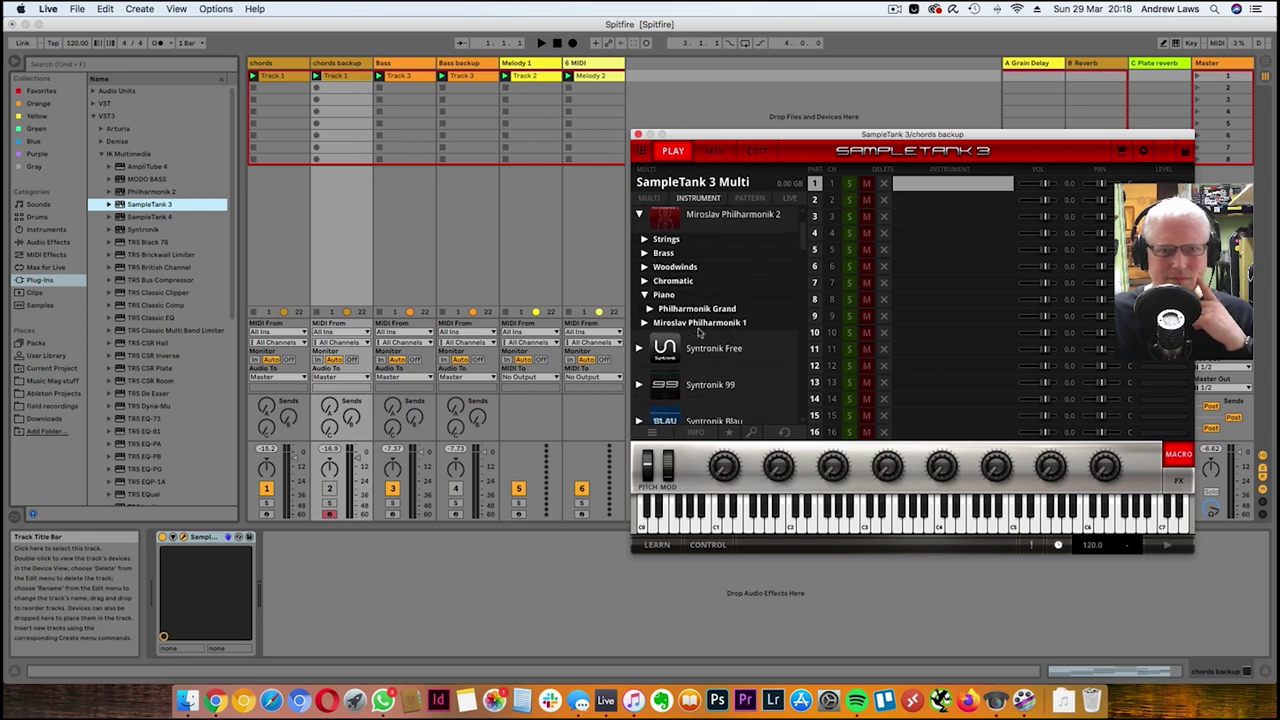
click(649, 309)
scroll(680, 313, down, 1)
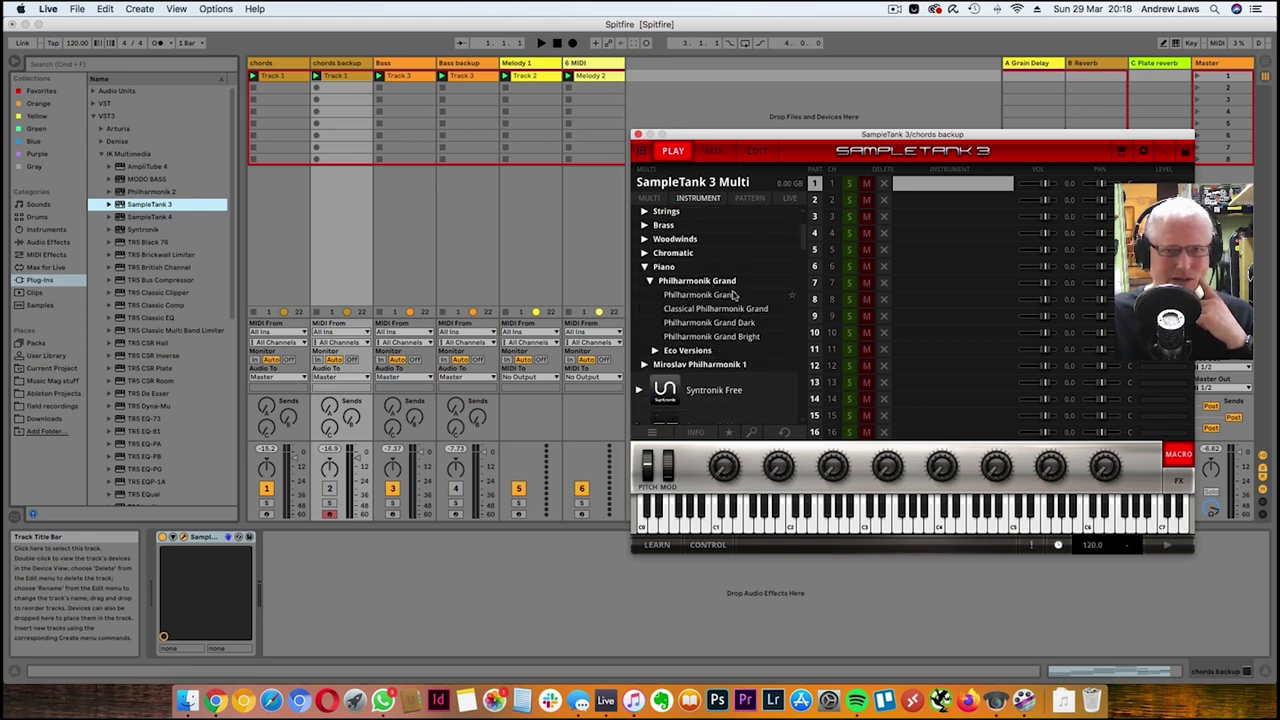
click(756, 338)
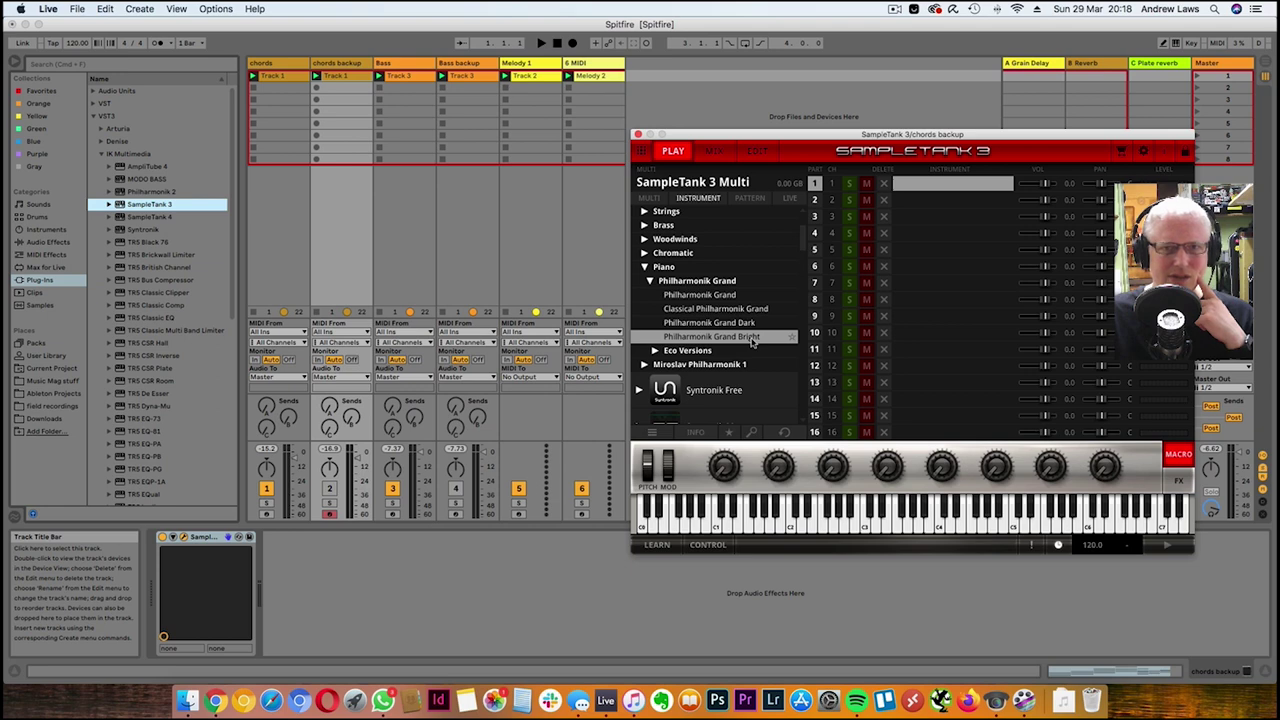
double_click(754, 340)
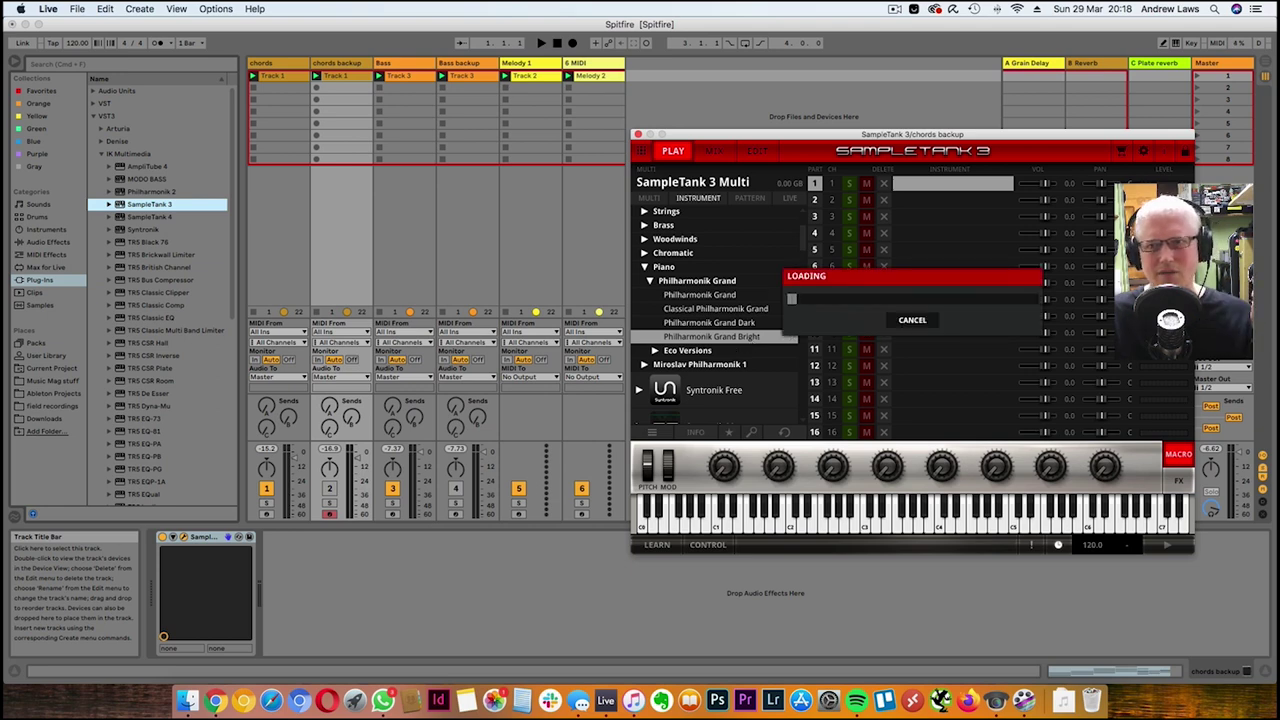
Launch the chords backup clip to hear its chords on the piano
drag(1090, 134, 985, 155)
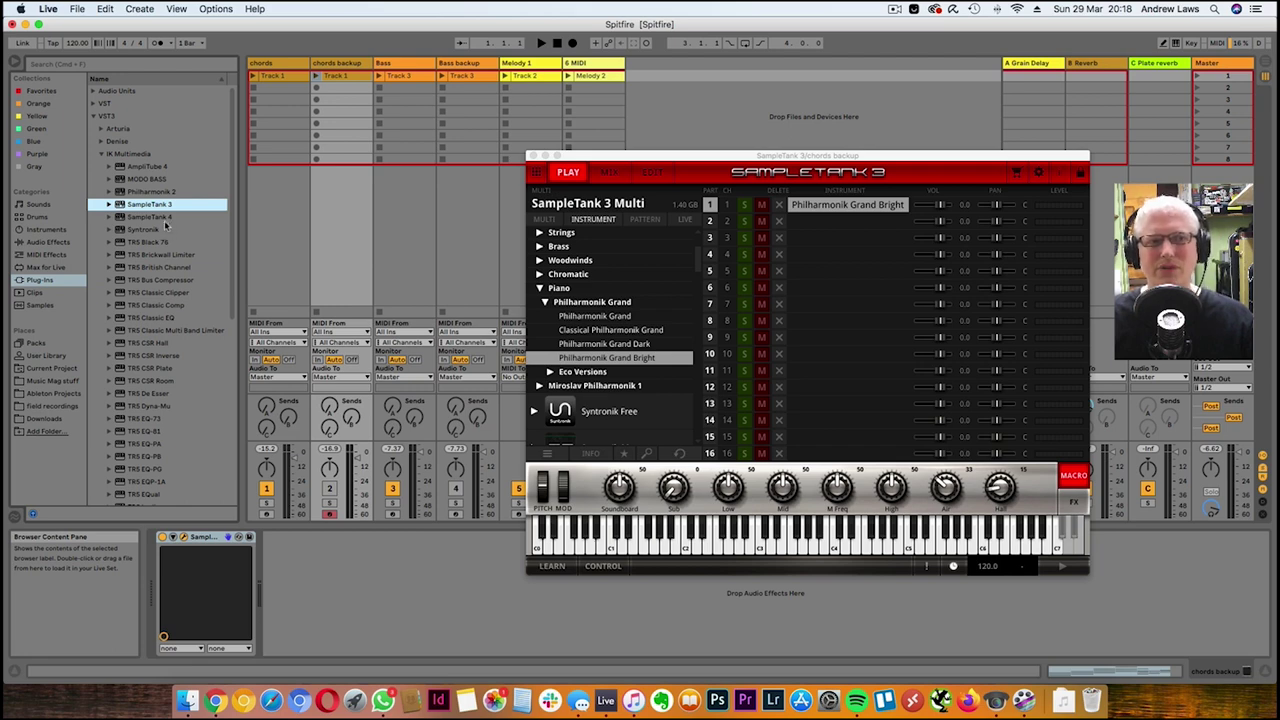
click(315, 79)
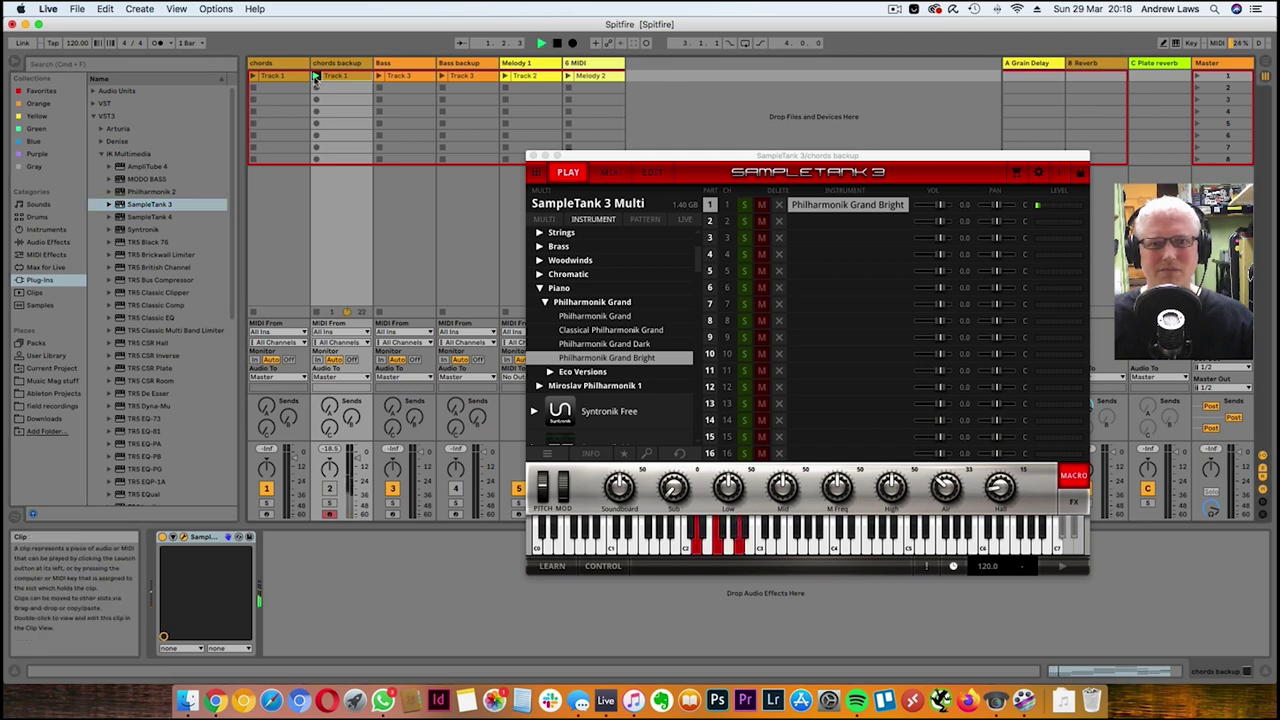
Activate the chords backup track, play its clip and raise the SampleTank 3 EQ Comp gain to 6.5 dB
click(330, 489)
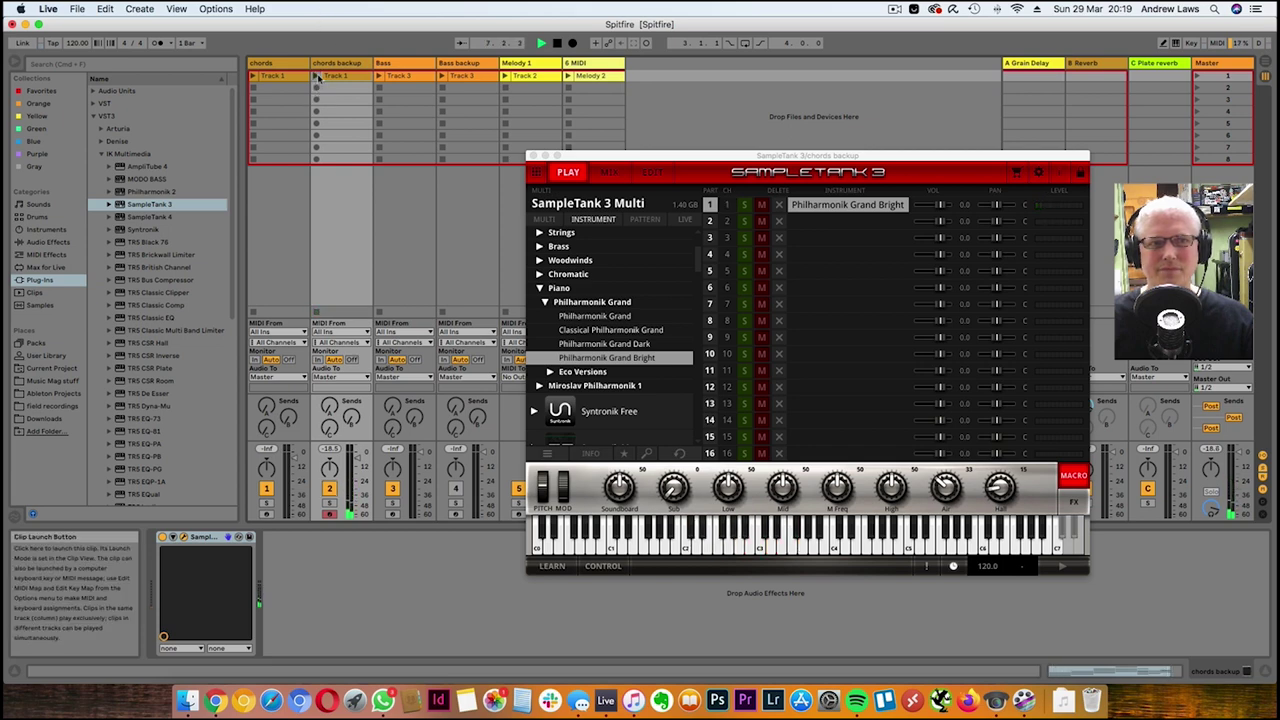
click(317, 77)
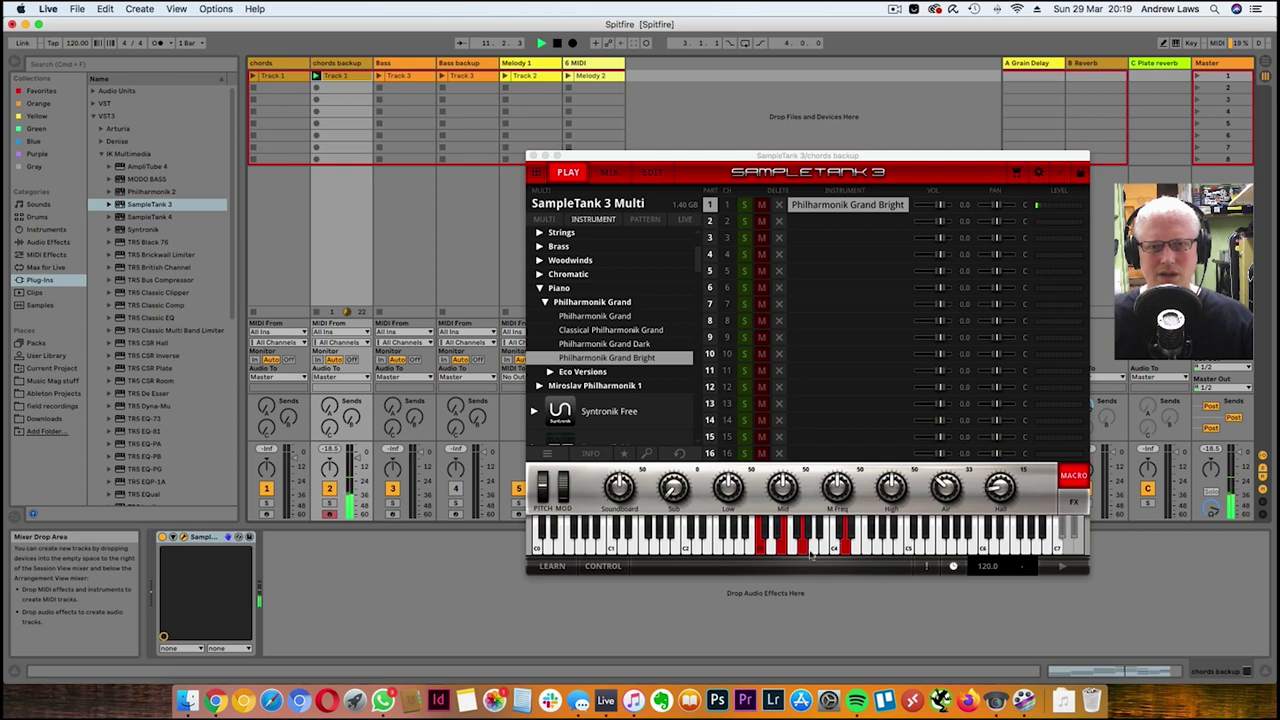
click(1073, 501)
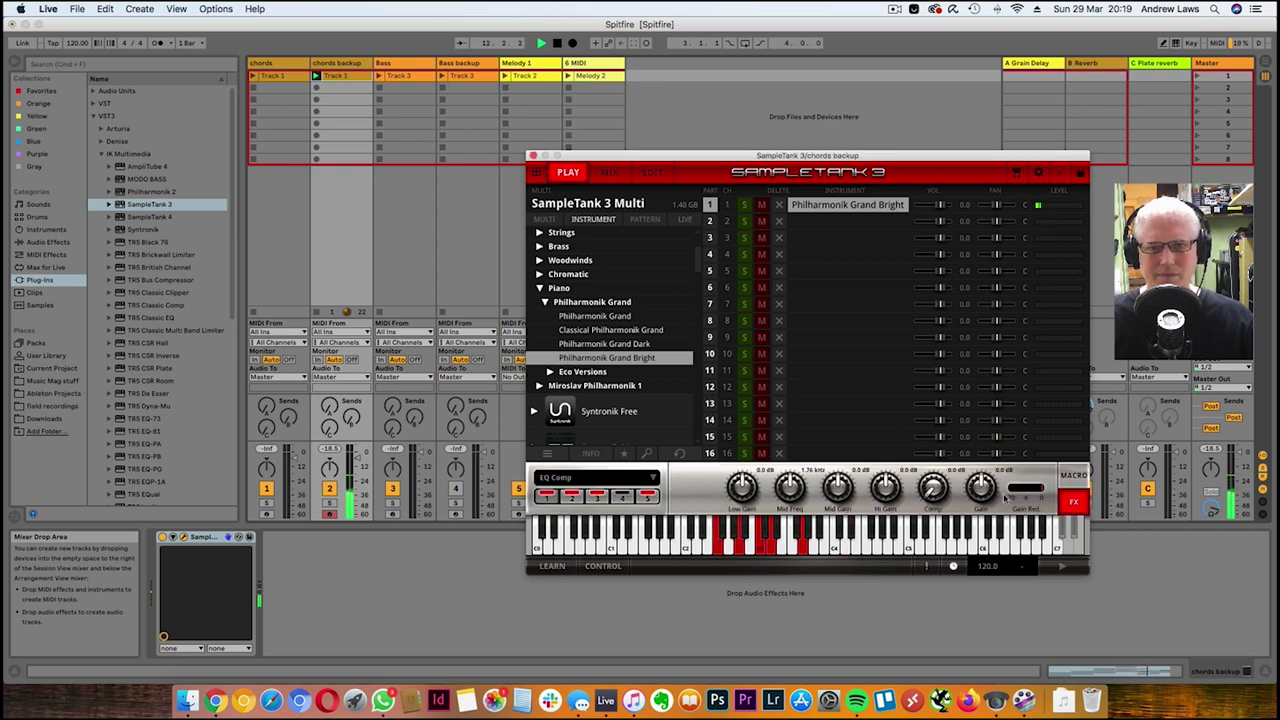
drag(986, 488, 986, 483)
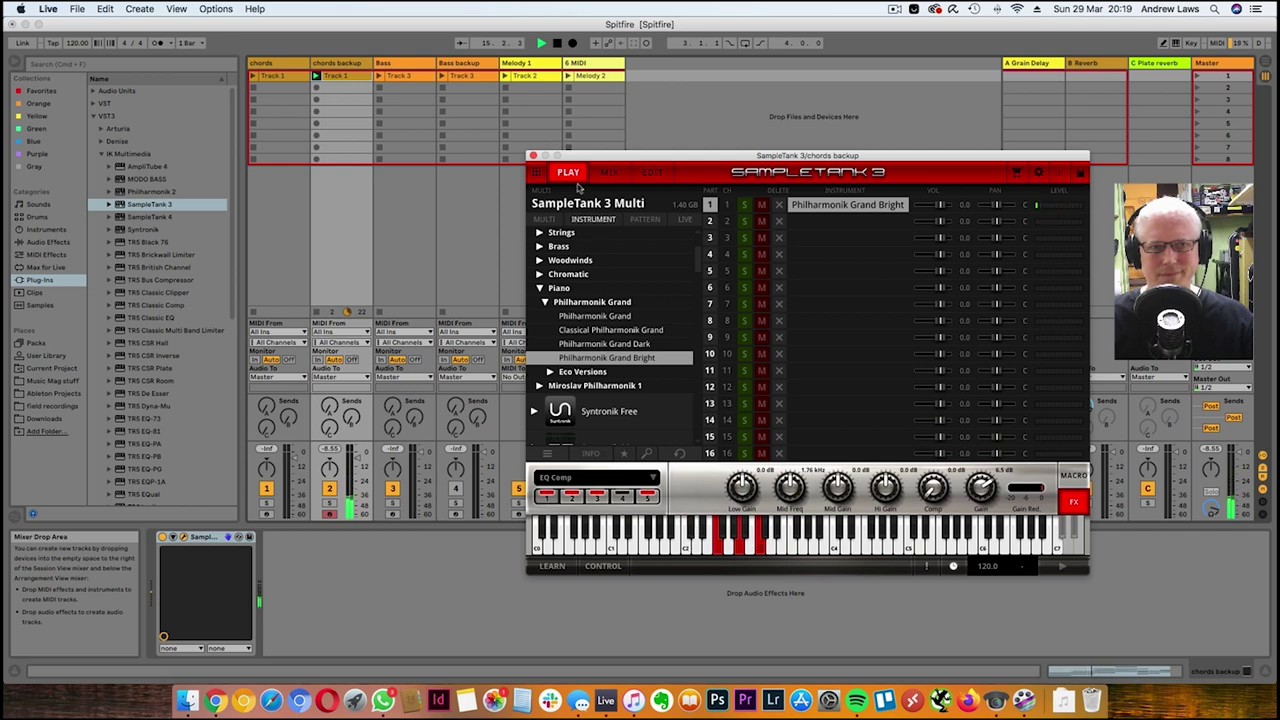
Close the SampleTank 3 window and delete the instrument from the chords backup track
click(533, 155)
right_click(197, 544)
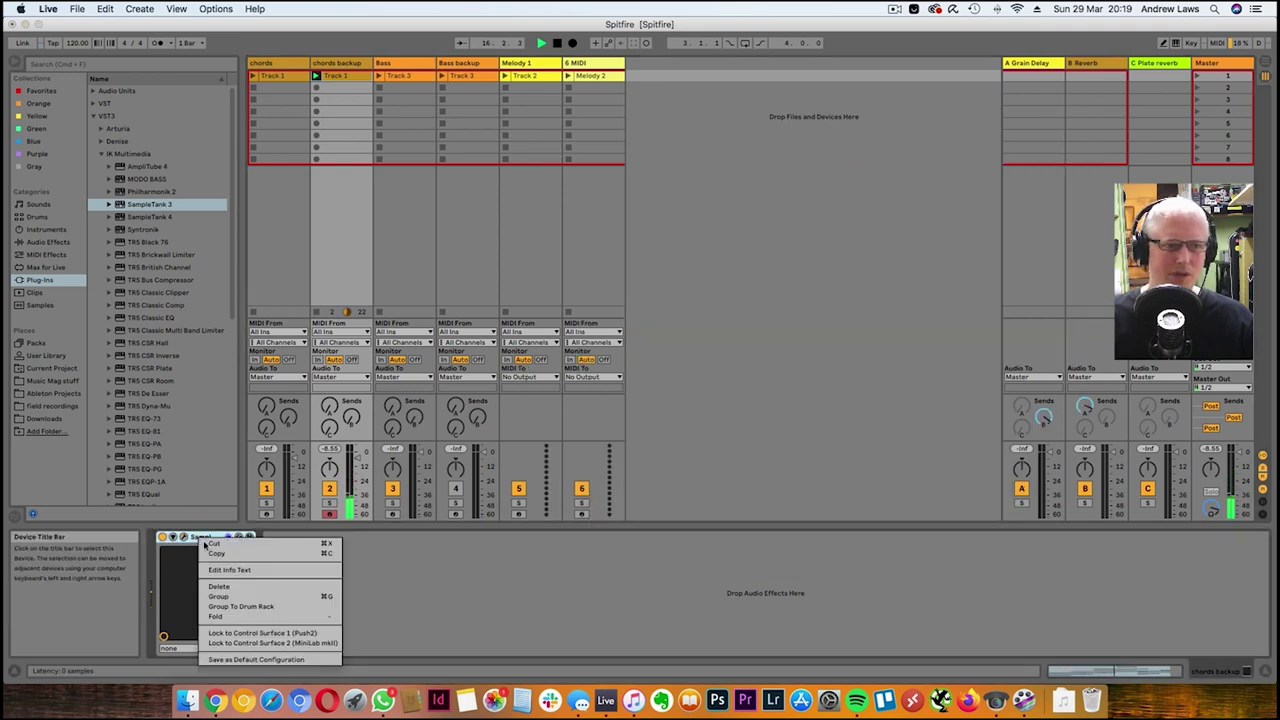
click(217, 595)
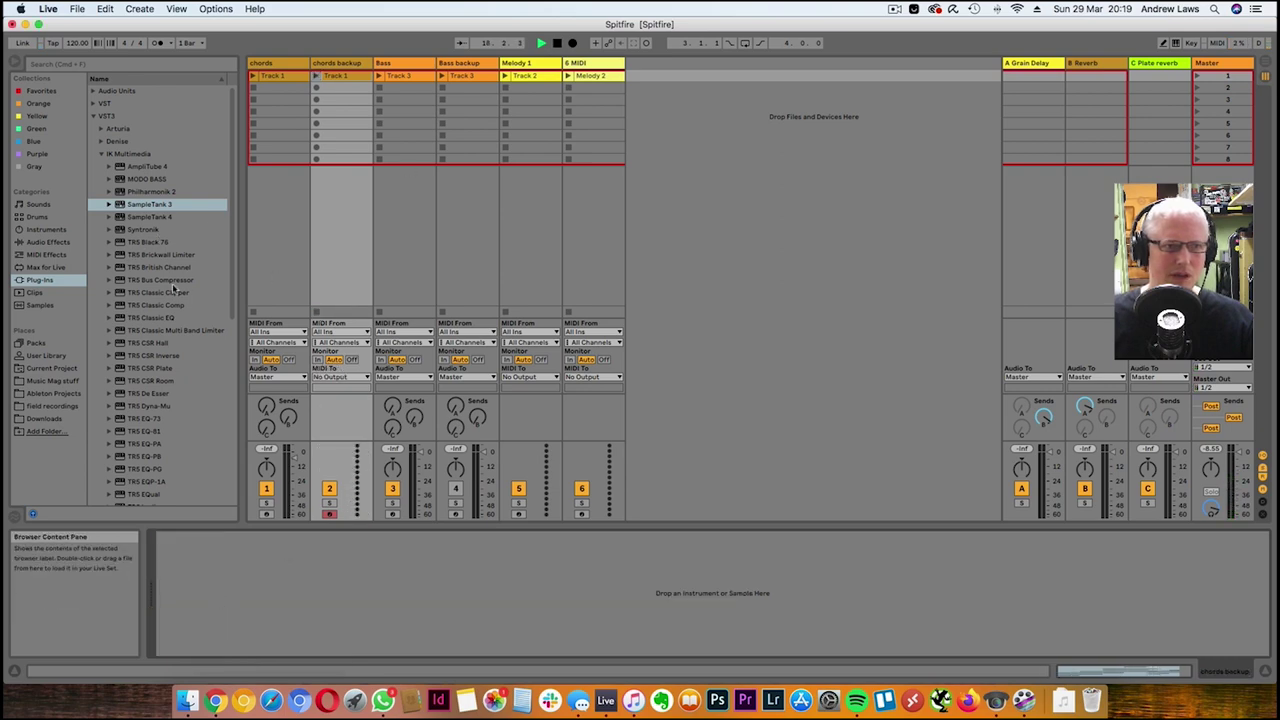
Find Philharmonik 2 among the VST plug-ins and load it onto the chords backup track
scroll(176, 288, down, 5)
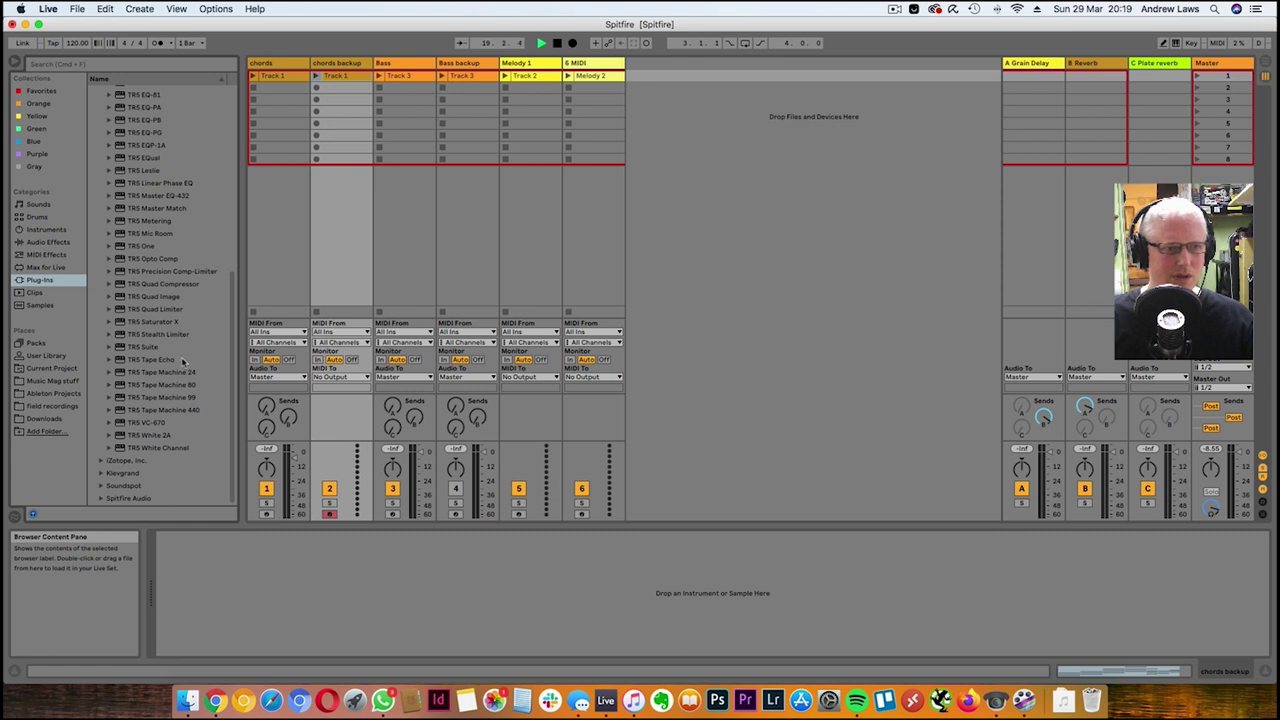
scroll(180, 402, up, 10)
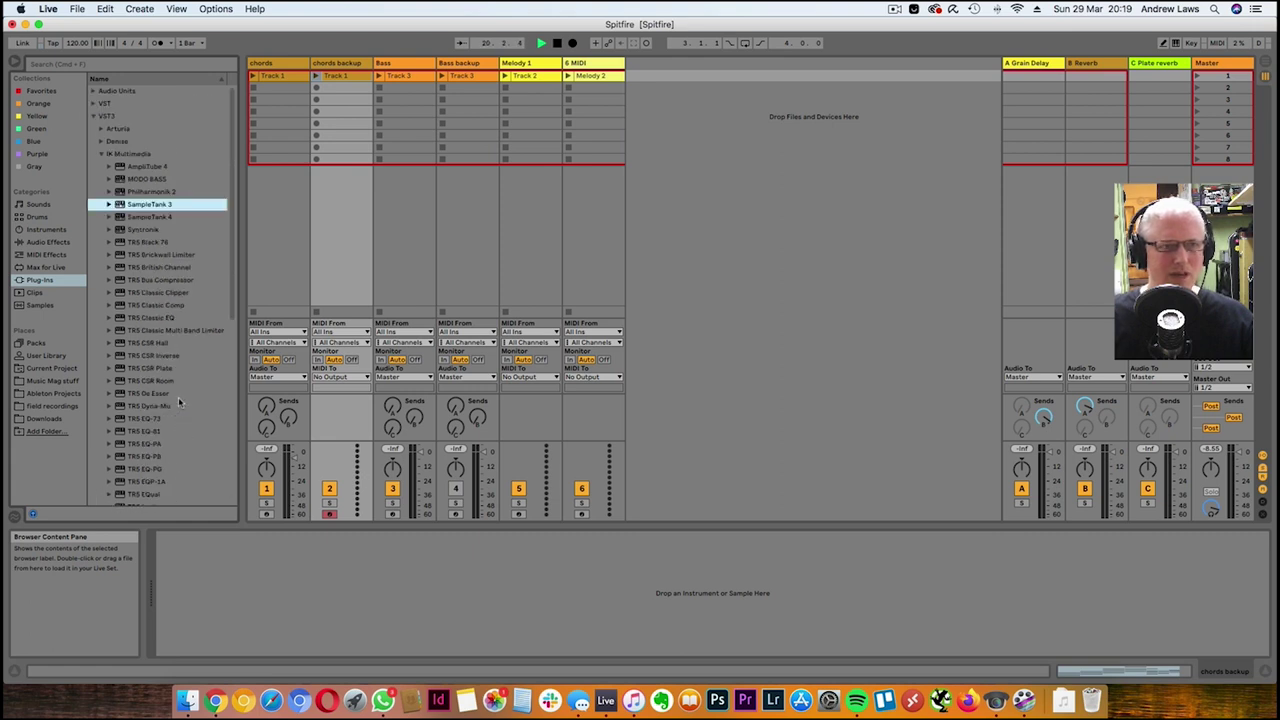
click(94, 116)
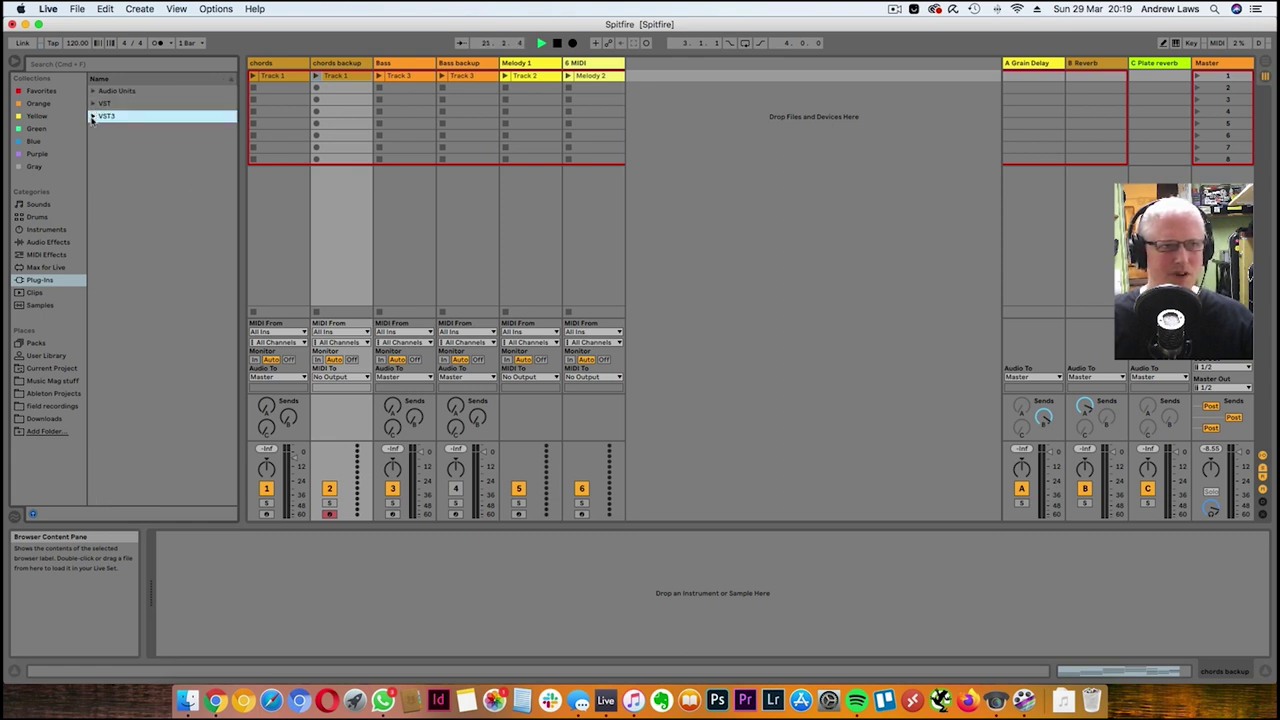
click(93, 104)
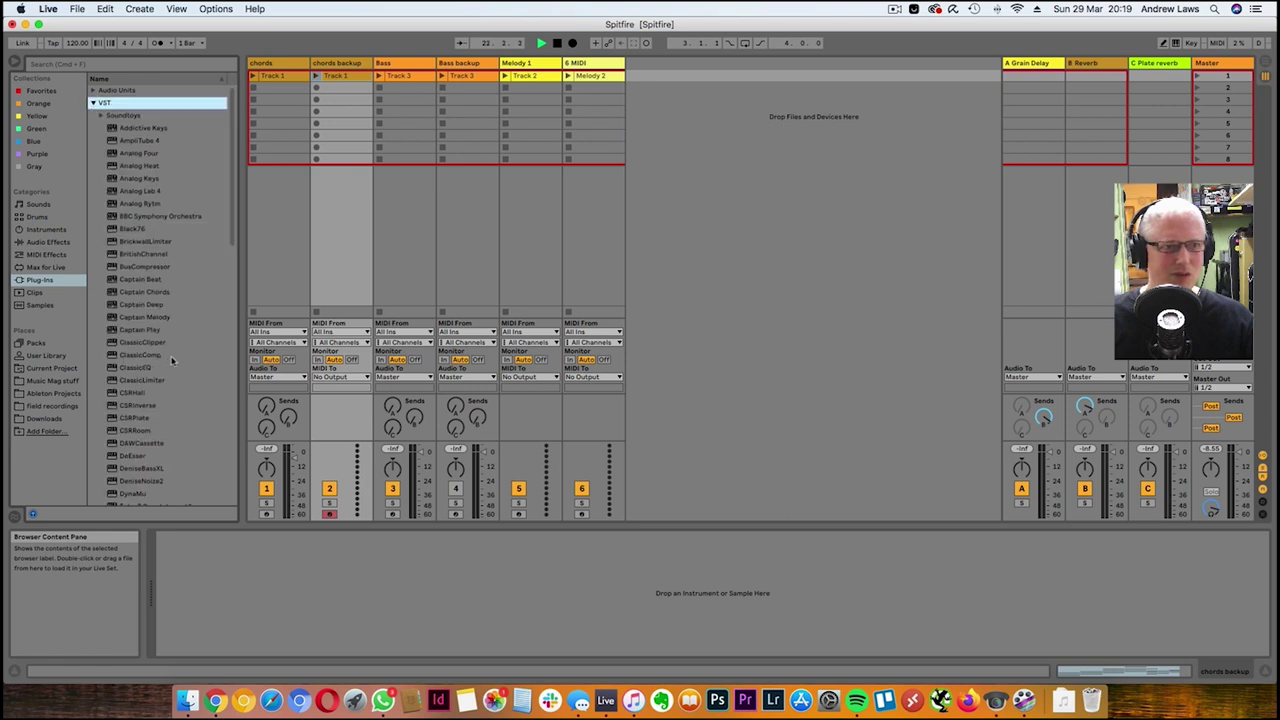
scroll(170, 355, down, 5)
scroll(172, 356, down, 5)
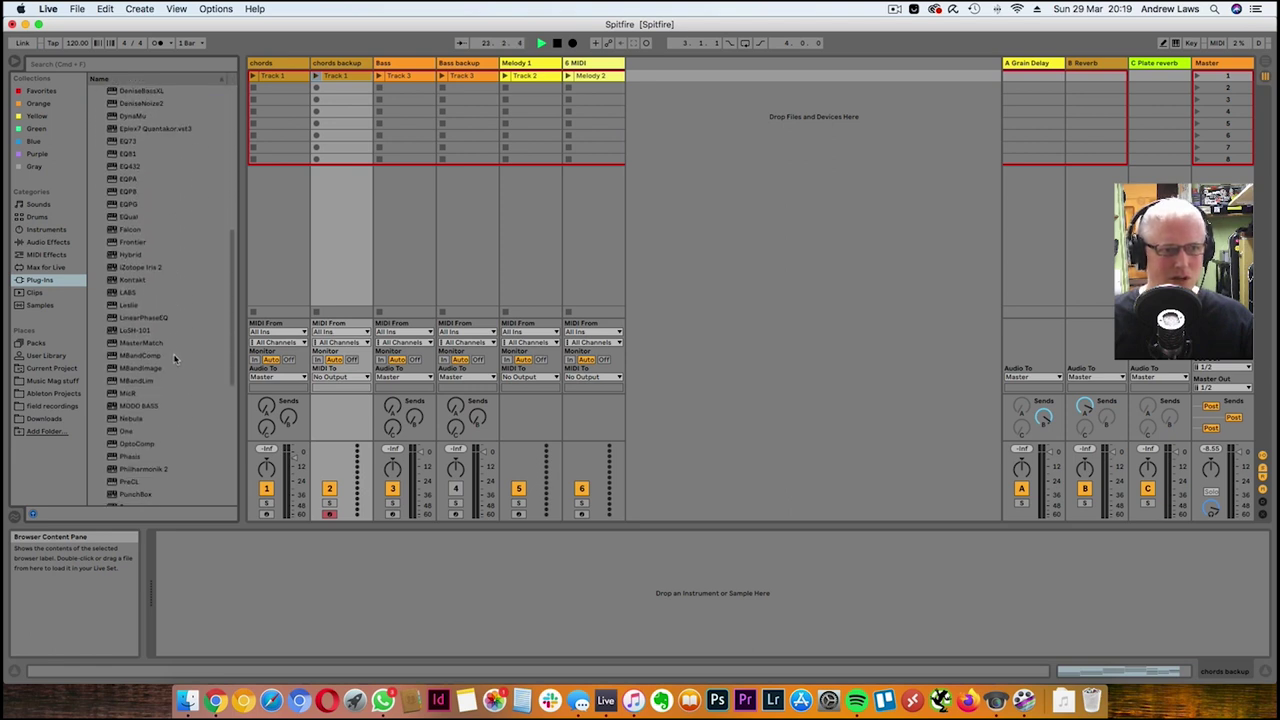
click(160, 323)
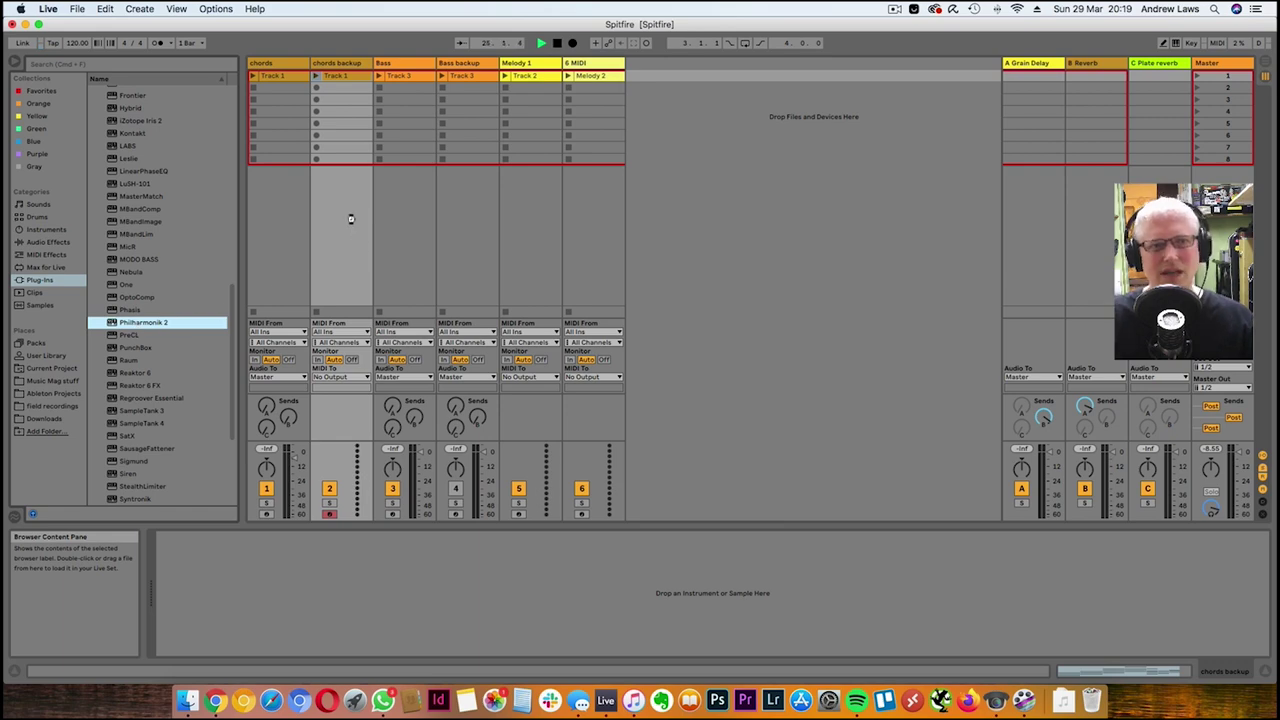
drag(352, 222, 352, 224)
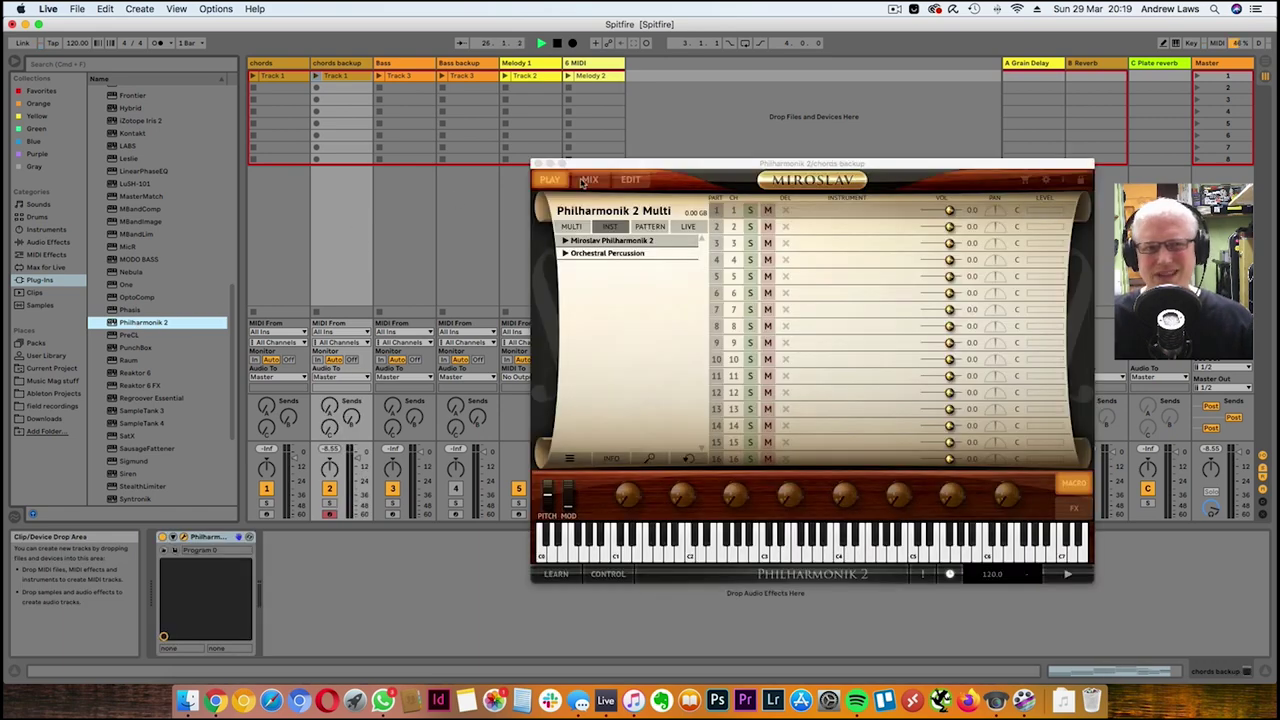
Load the Philharmonik Grand Bright piano from Miroslav Philharmonik 2 into part 1 and try it out
drag(664, 168, 720, 172)
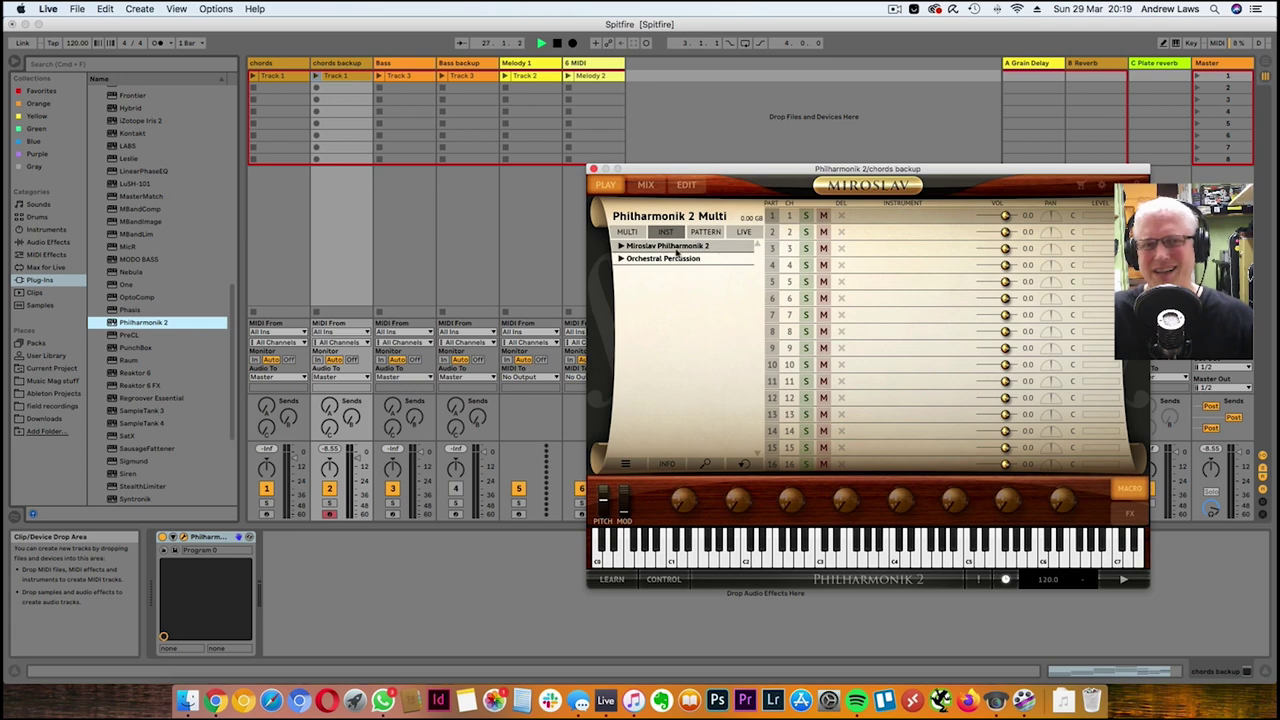
click(620, 245)
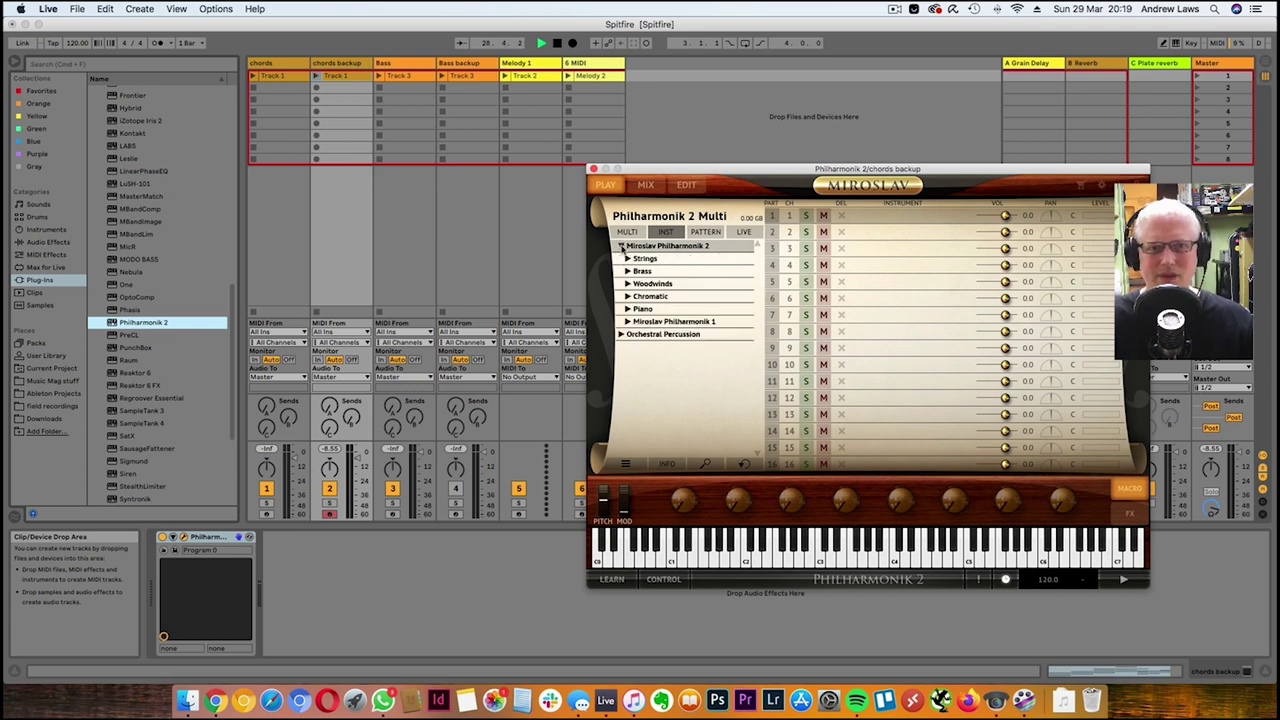
click(628, 309)
click(633, 321)
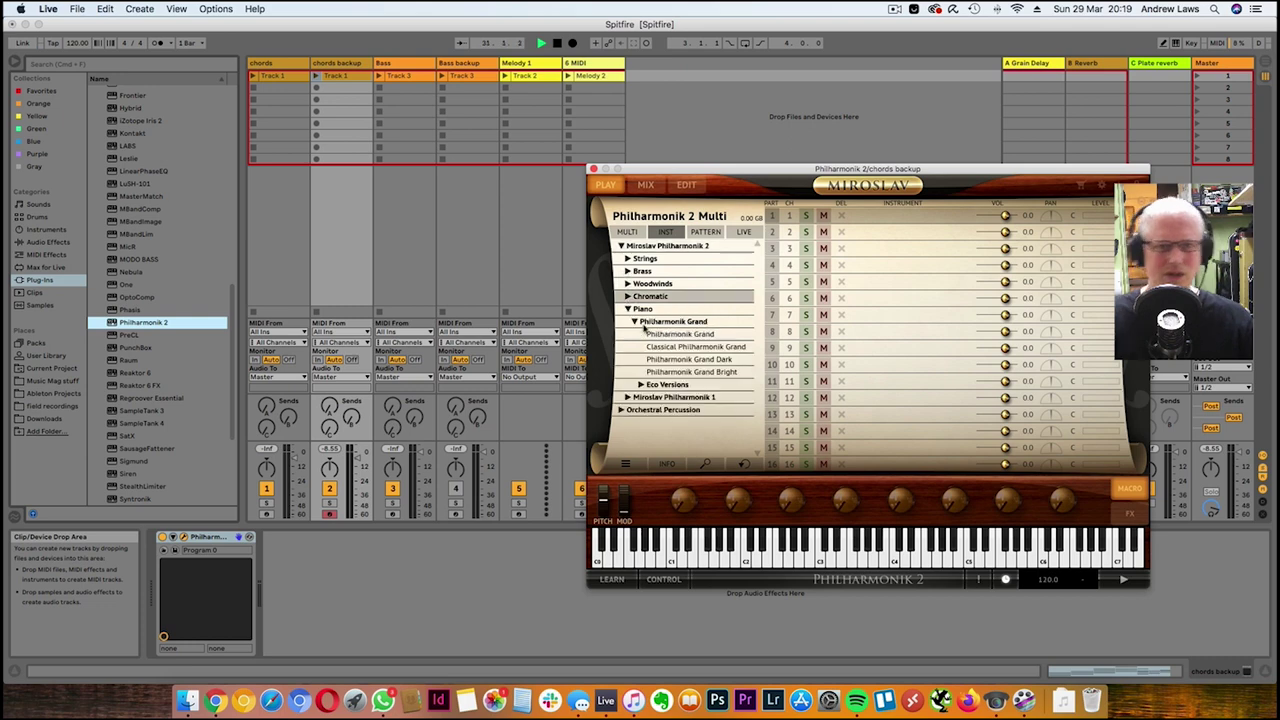
double_click(721, 373)
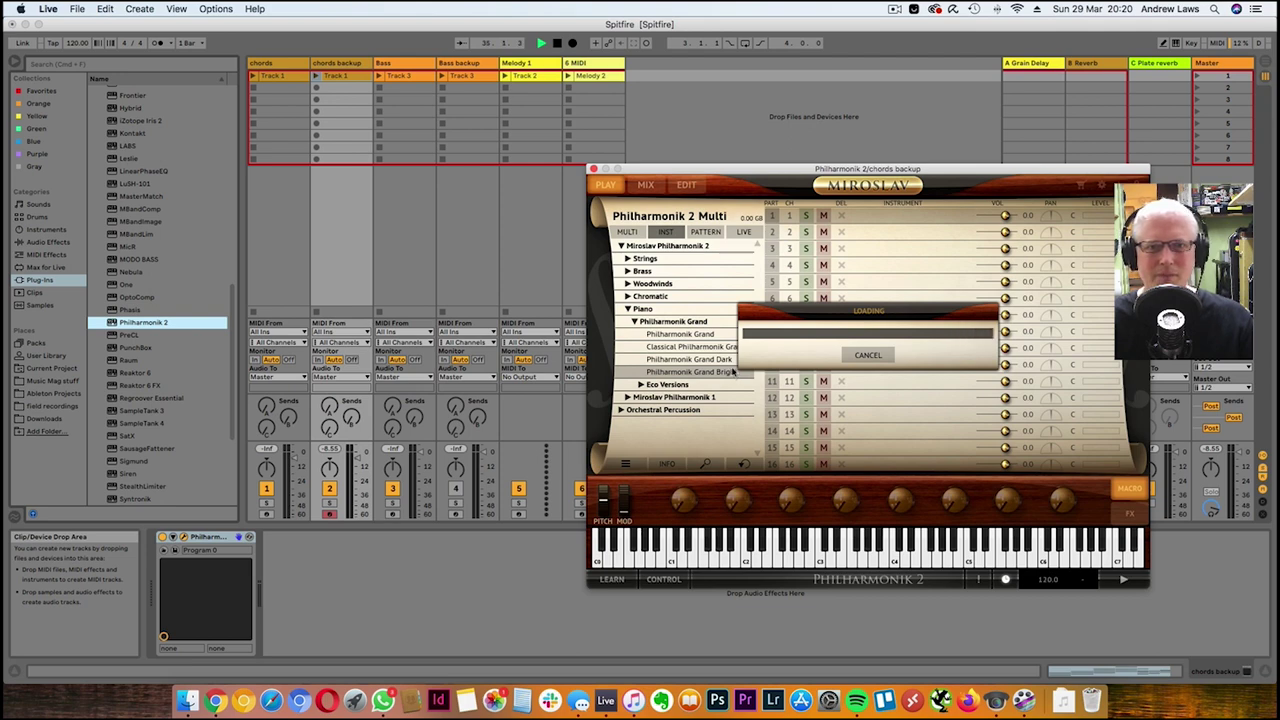
mouse_move(752, 556)
mouse_down()
mouse_move(968, 561)
mouse_move(728, 561)
mouse_up()
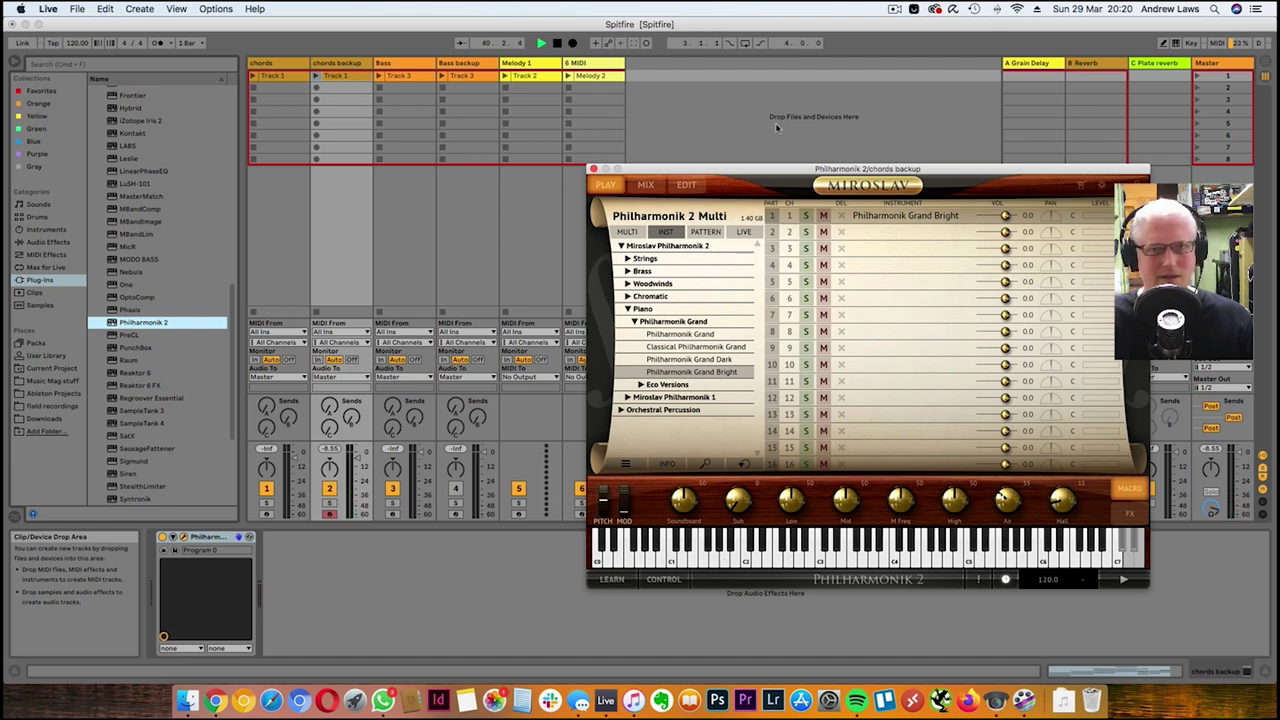
Examine the webcam picture and audio input level in the ScreenFlow recording monitor
drag(745, 176, 437, 167)
click(893, 9)
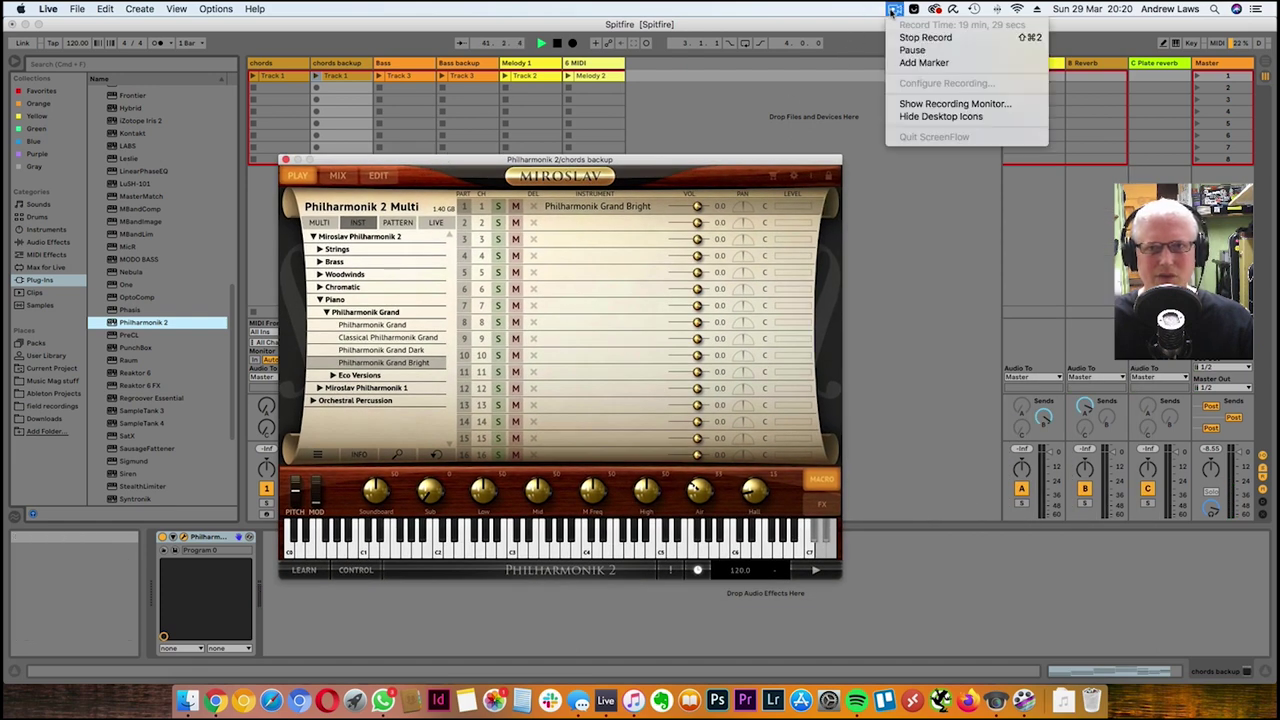
click(998, 104)
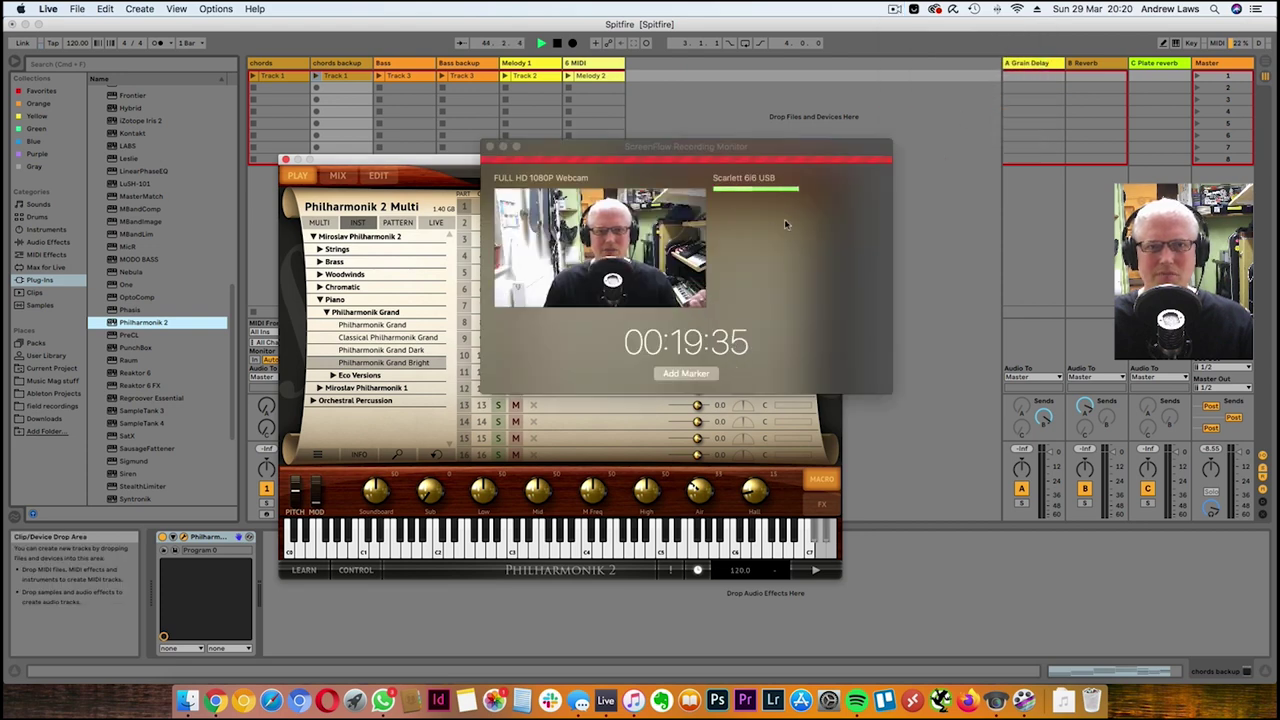
click(490, 147)
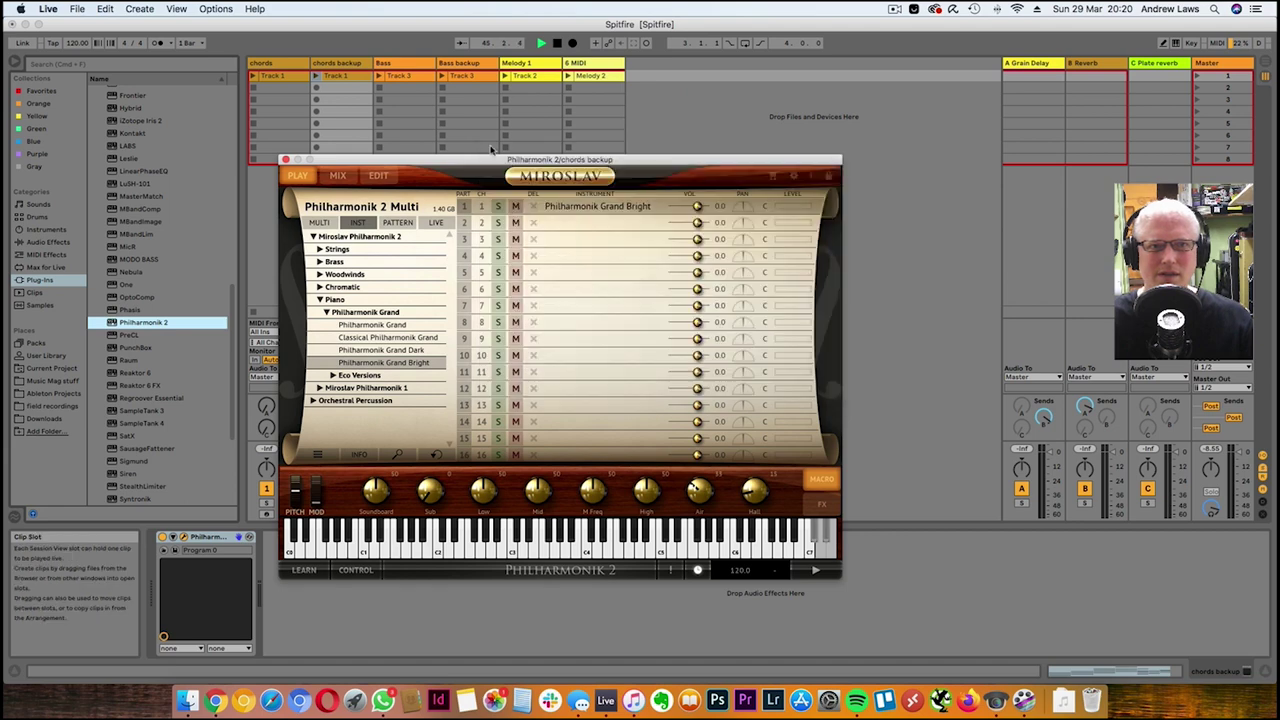
Close the Philharmonik 2 window and launch the first scene
click(285, 160)
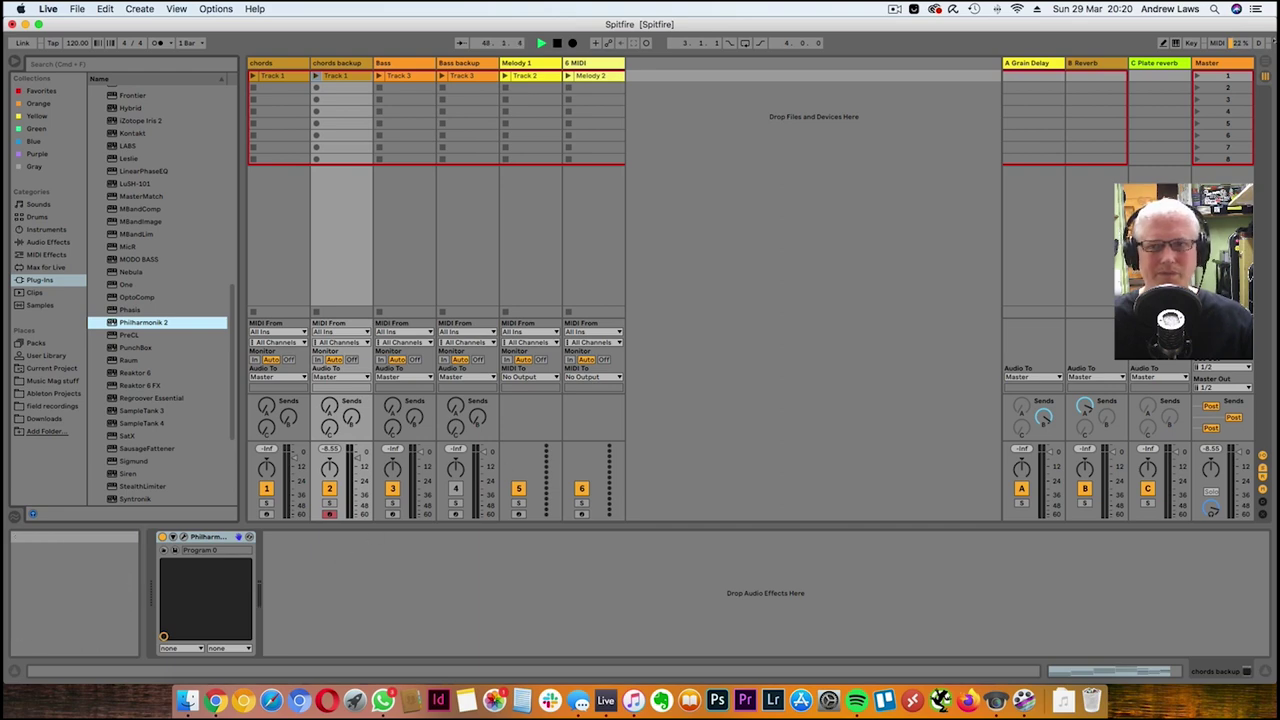
click(1198, 76)
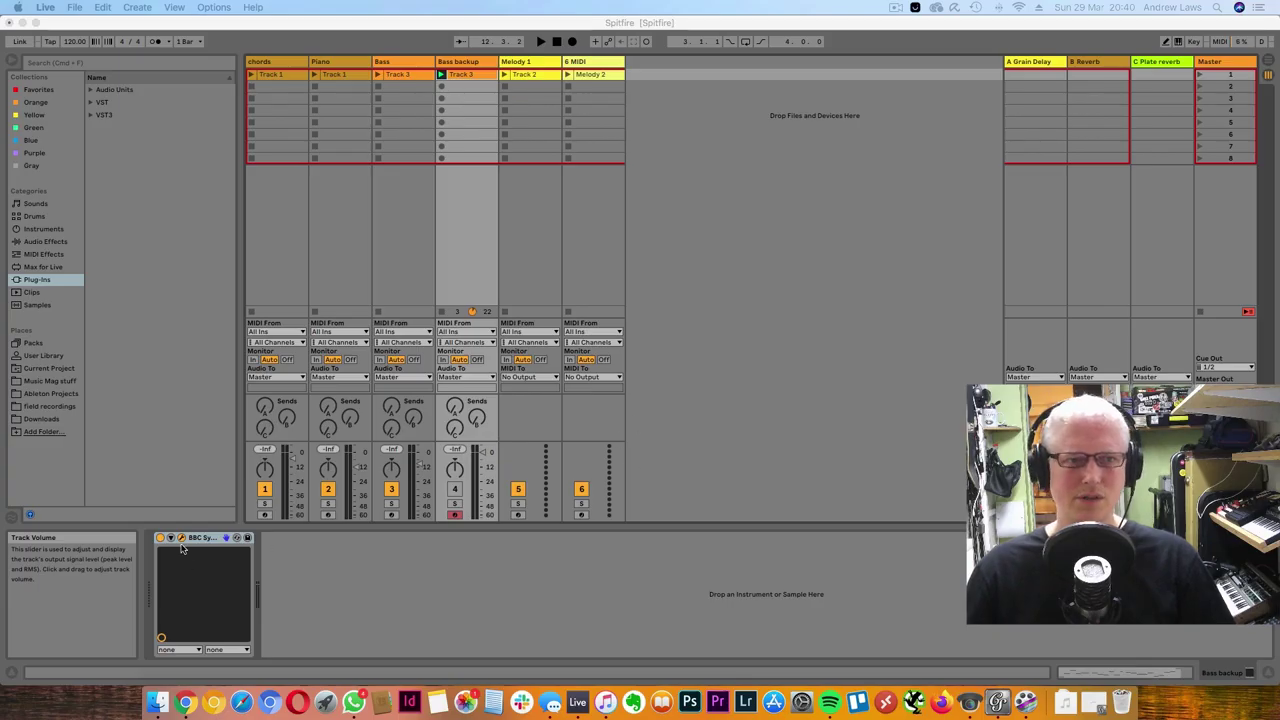
Check the BBC Symphony Orchestra instrument on the Bass backup track and briefly play the first scene
click(237, 538)
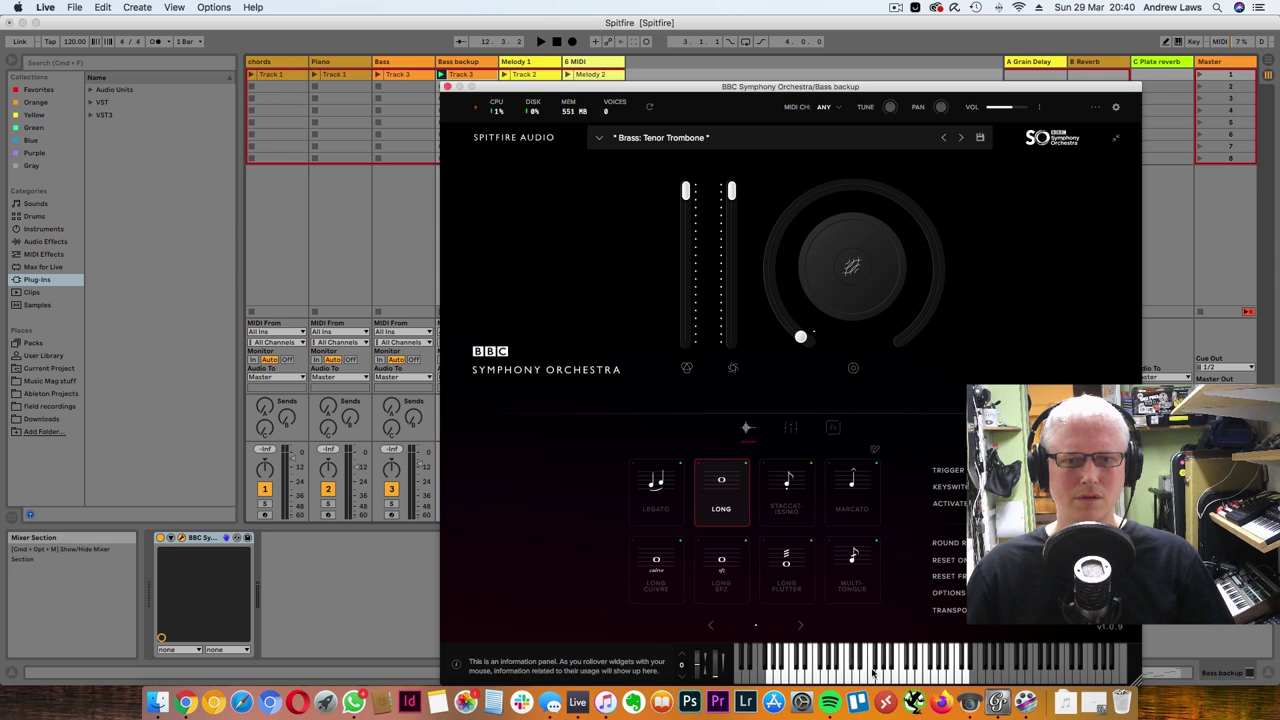
click(447, 87)
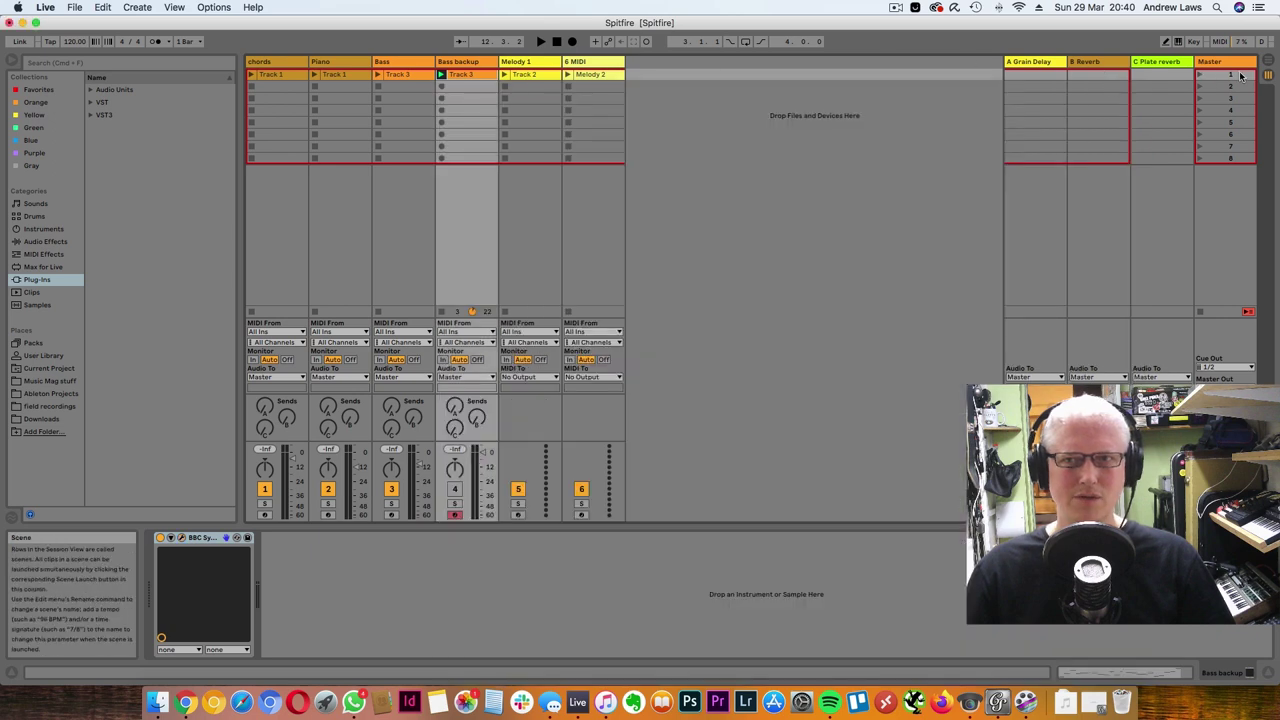
click(1200, 78)
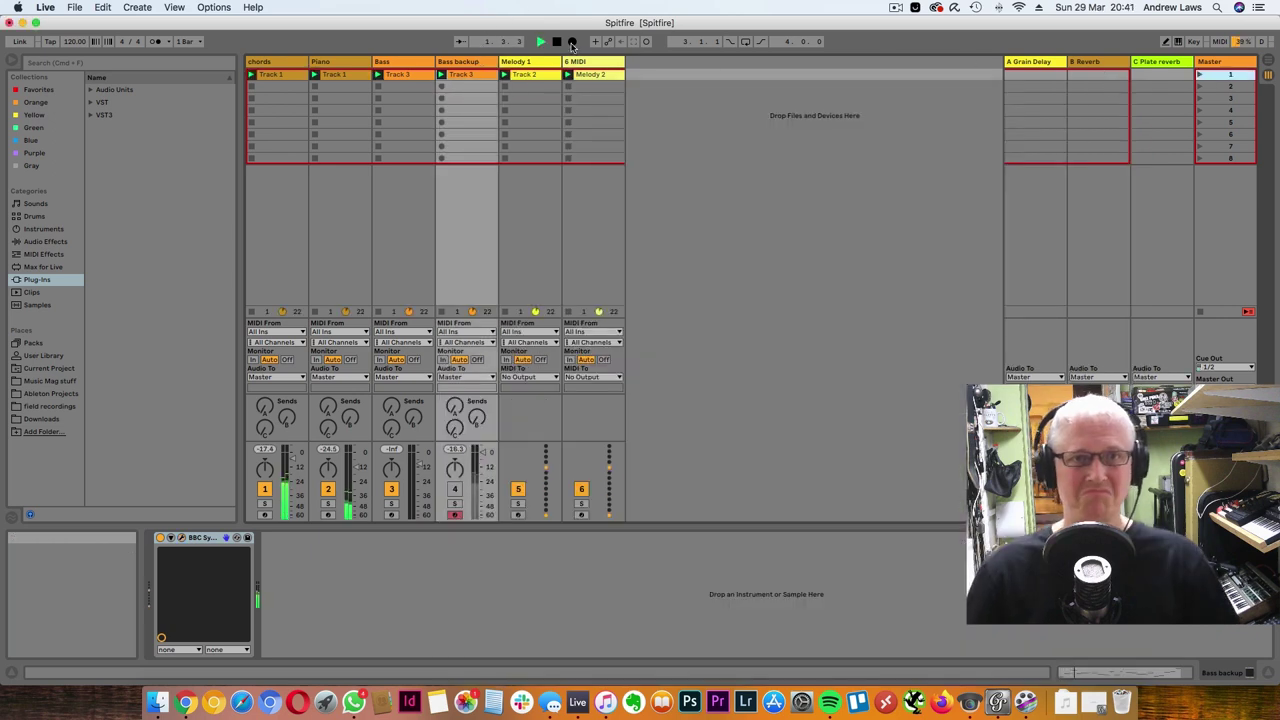
click(557, 42)
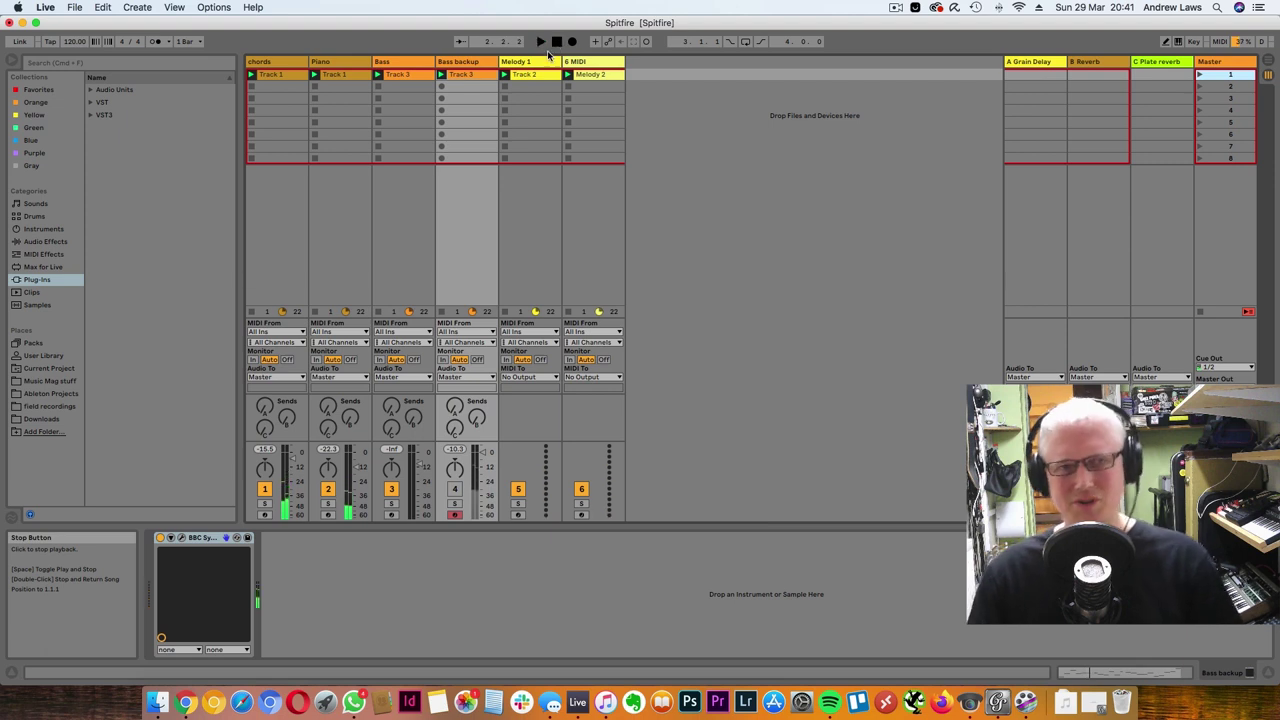
Open the Bass backup clip's notes, stop all clips and play that clip alone
click(466, 75)
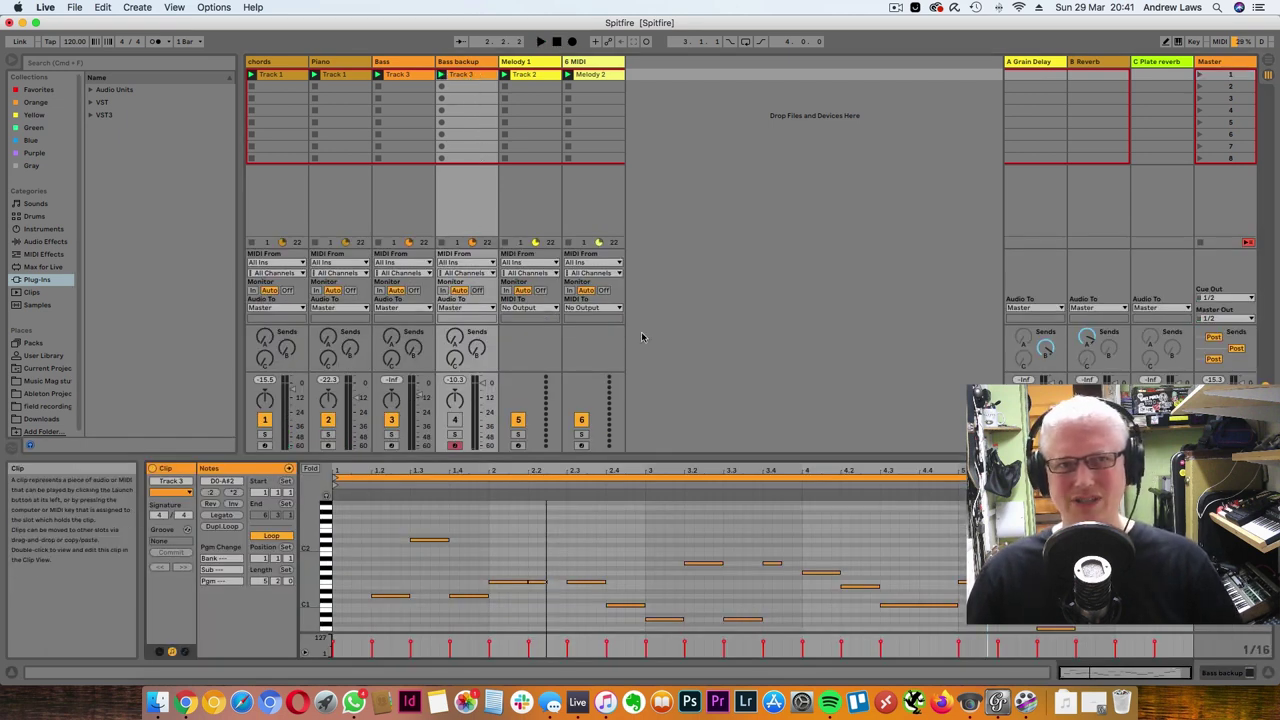
click(1201, 243)
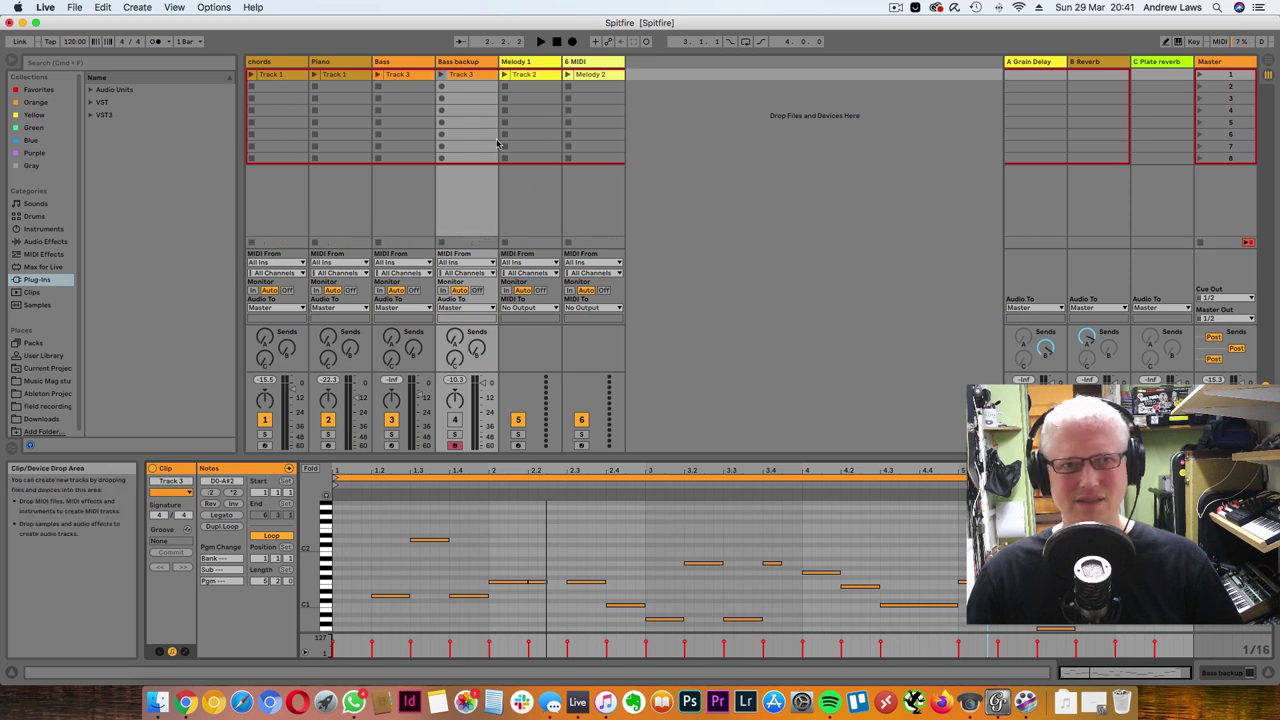
click(441, 75)
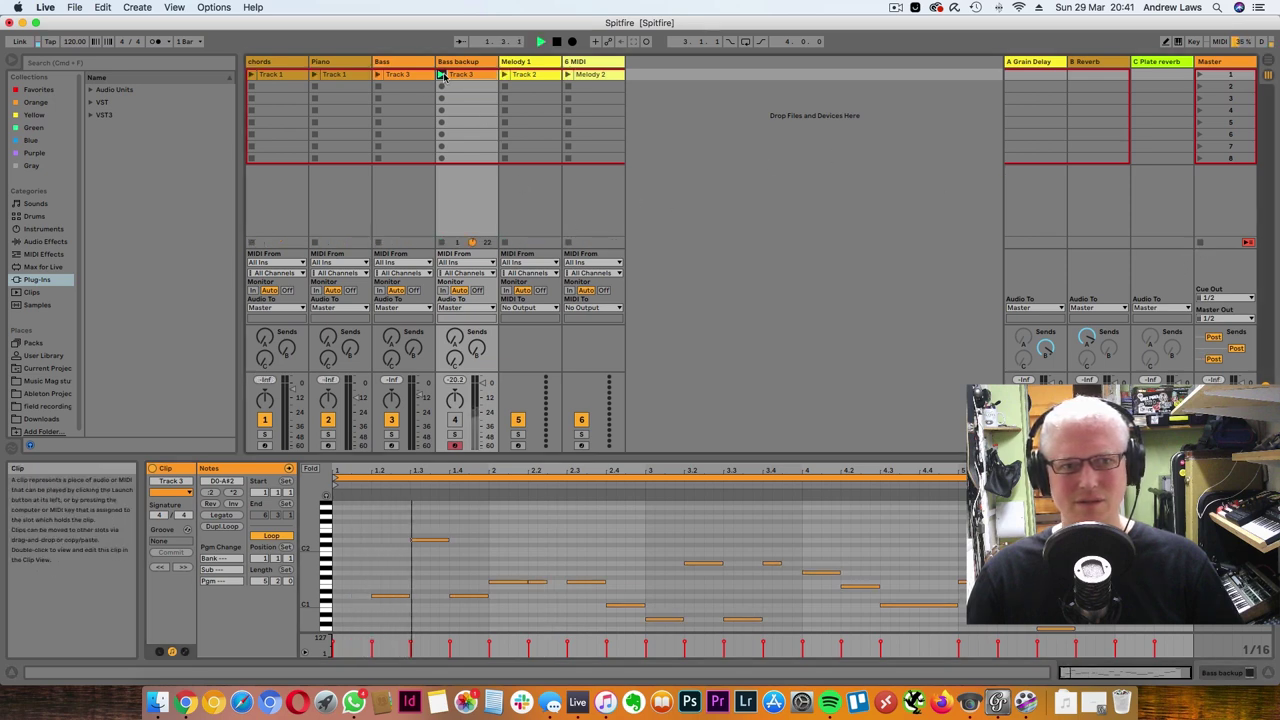
Enlarge the note editor and transpose all Bass backup notes up to the range F#2 to D5
drag(689, 456, 660, 248)
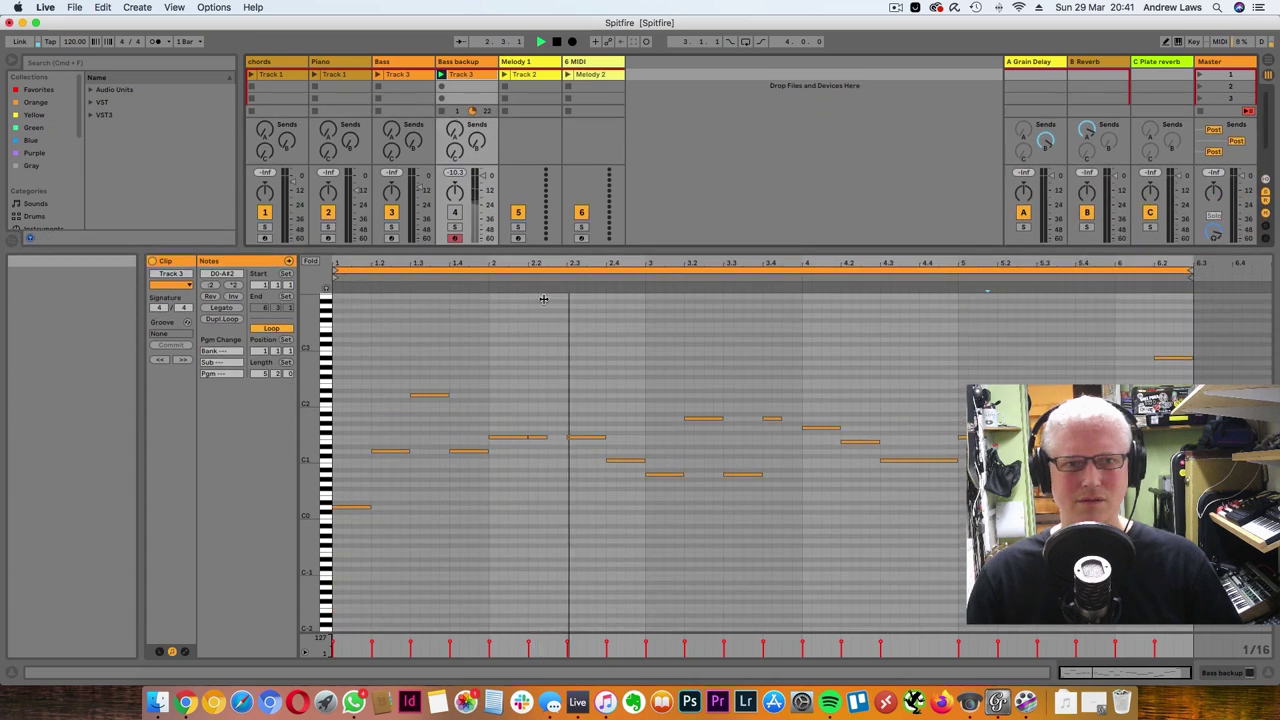
drag(336, 298, 1156, 630)
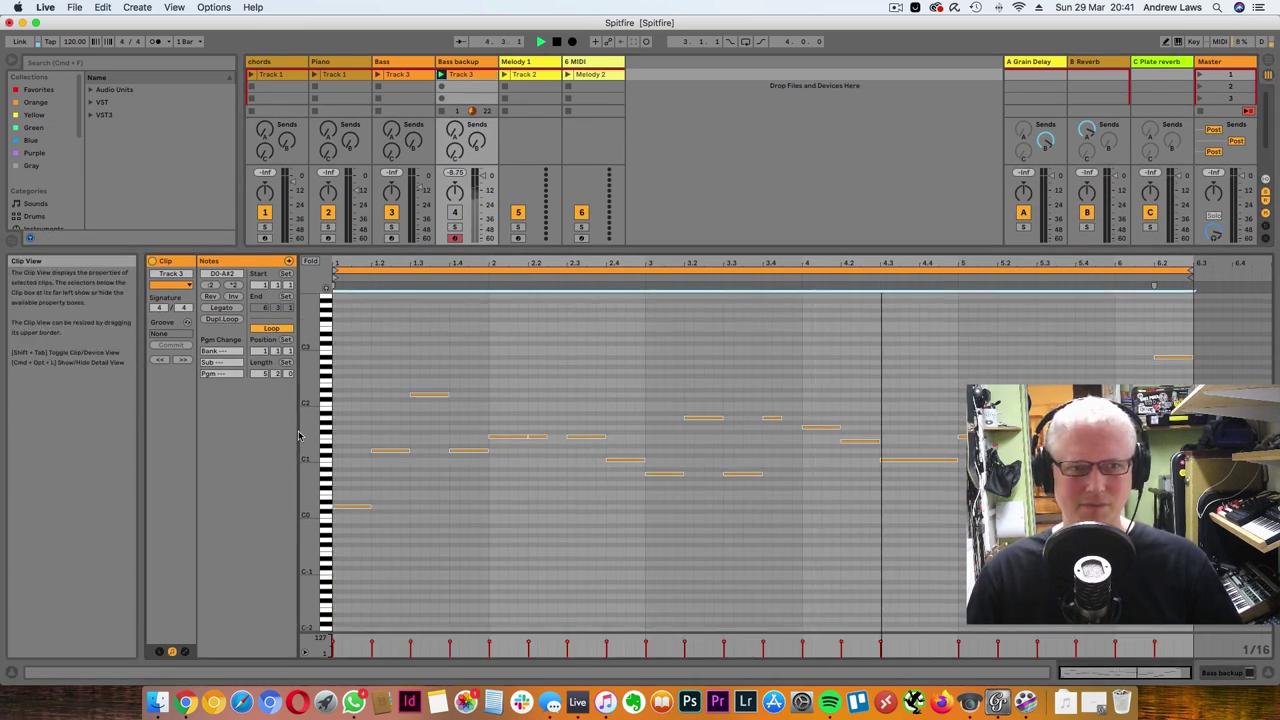
drag(311, 433, 296, 500)
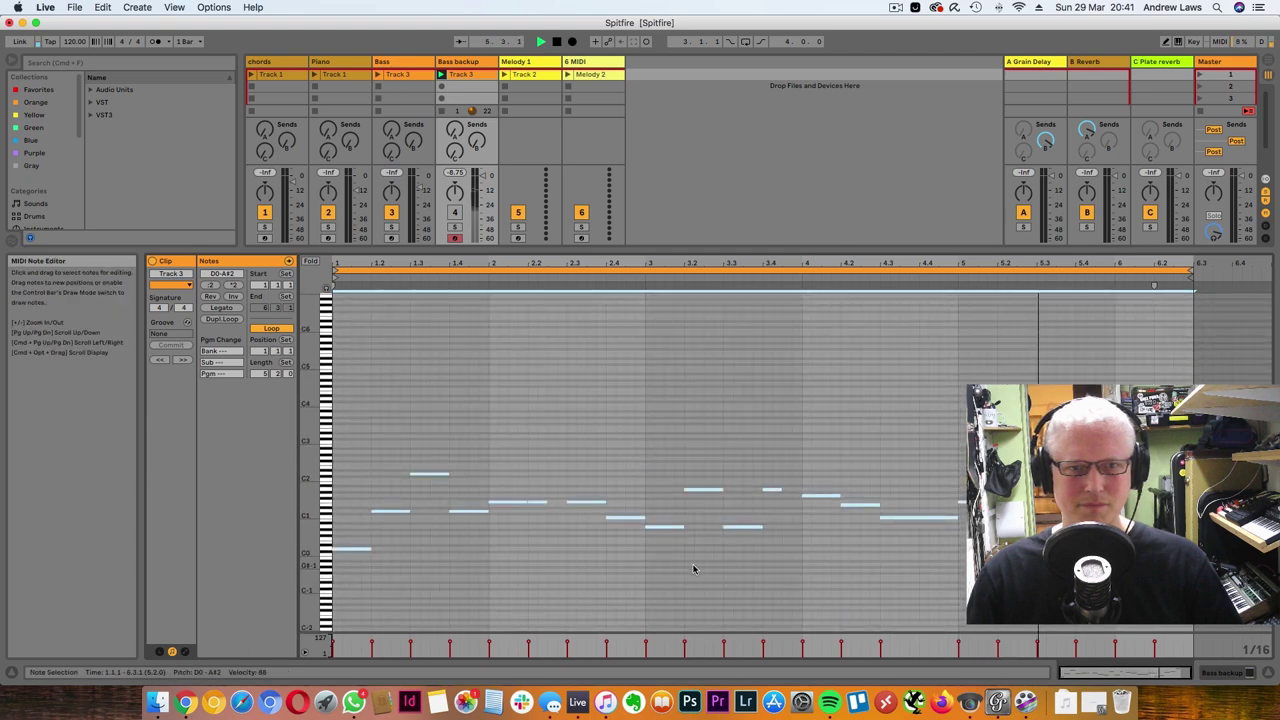
drag(653, 529, 660, 441)
Stop playback and reduce the clip editor's height, leaving the Bass backup clip open
click(588, 74)
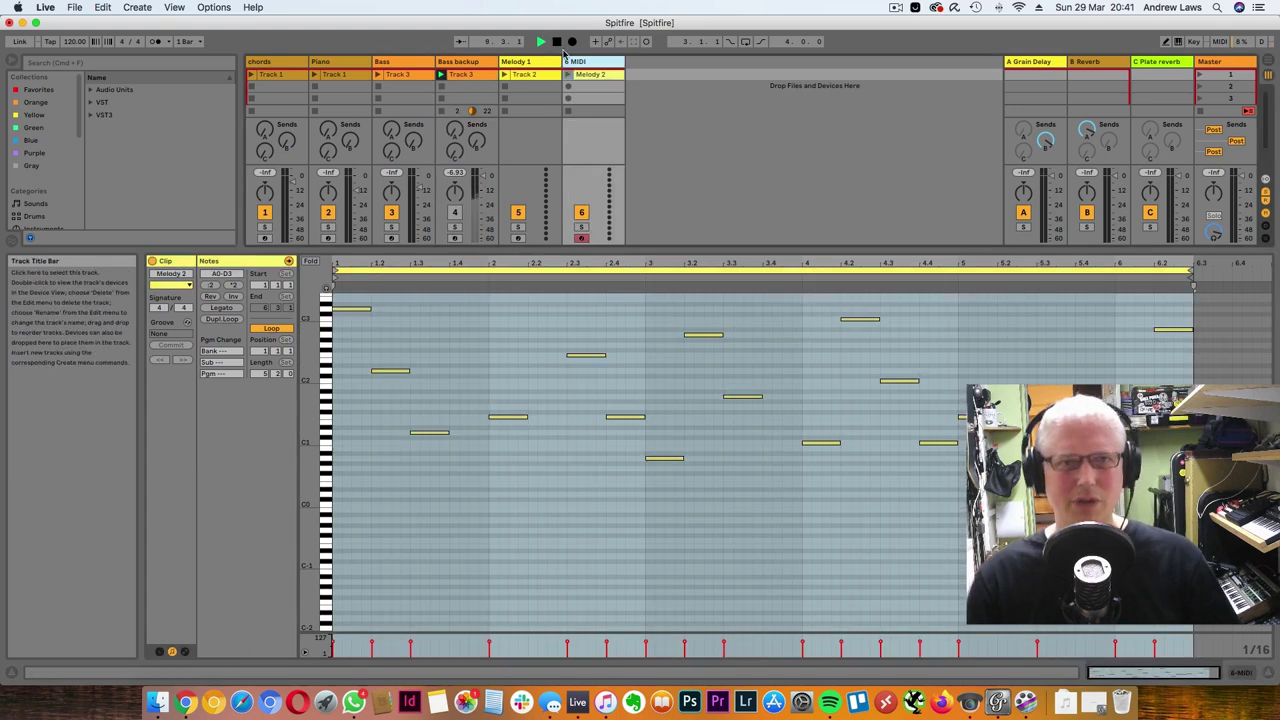
click(557, 44)
drag(566, 251, 565, 476)
click(437, 280)
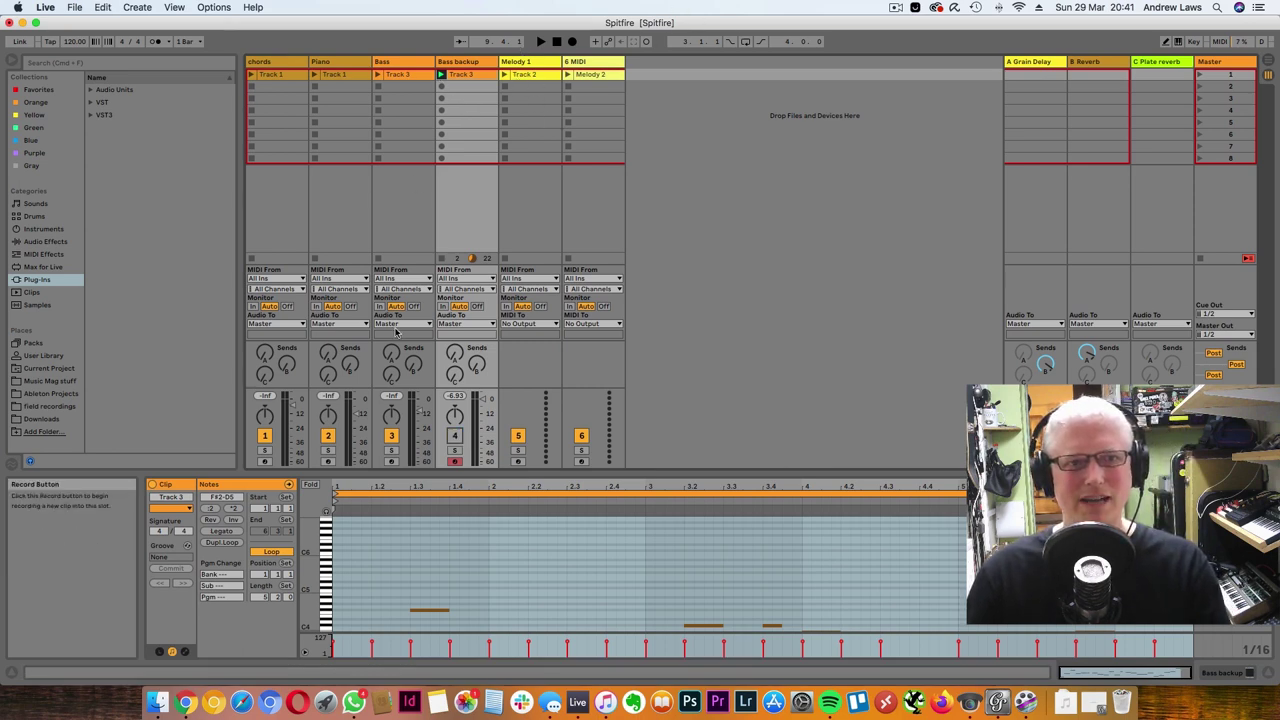
Play the Bass backup clip alone, lower that track's volume to about -12 dB, and shrink the enlarged note editor again
click(457, 438)
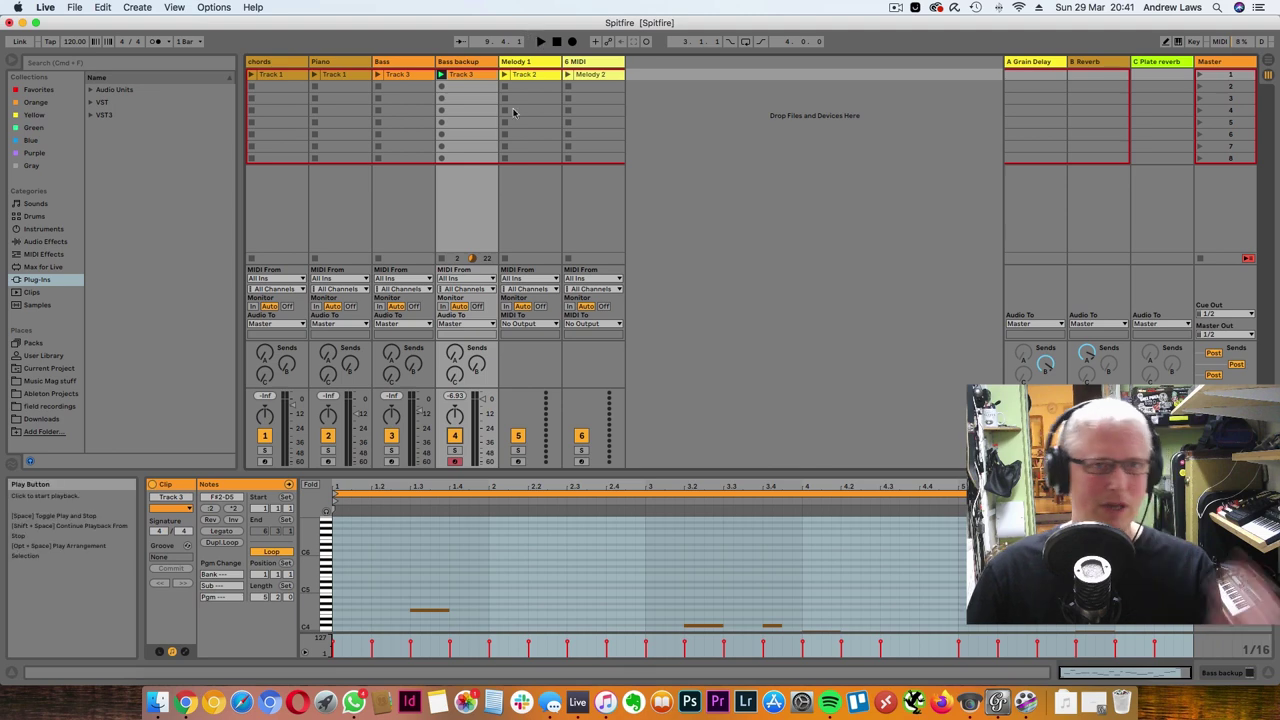
click(441, 75)
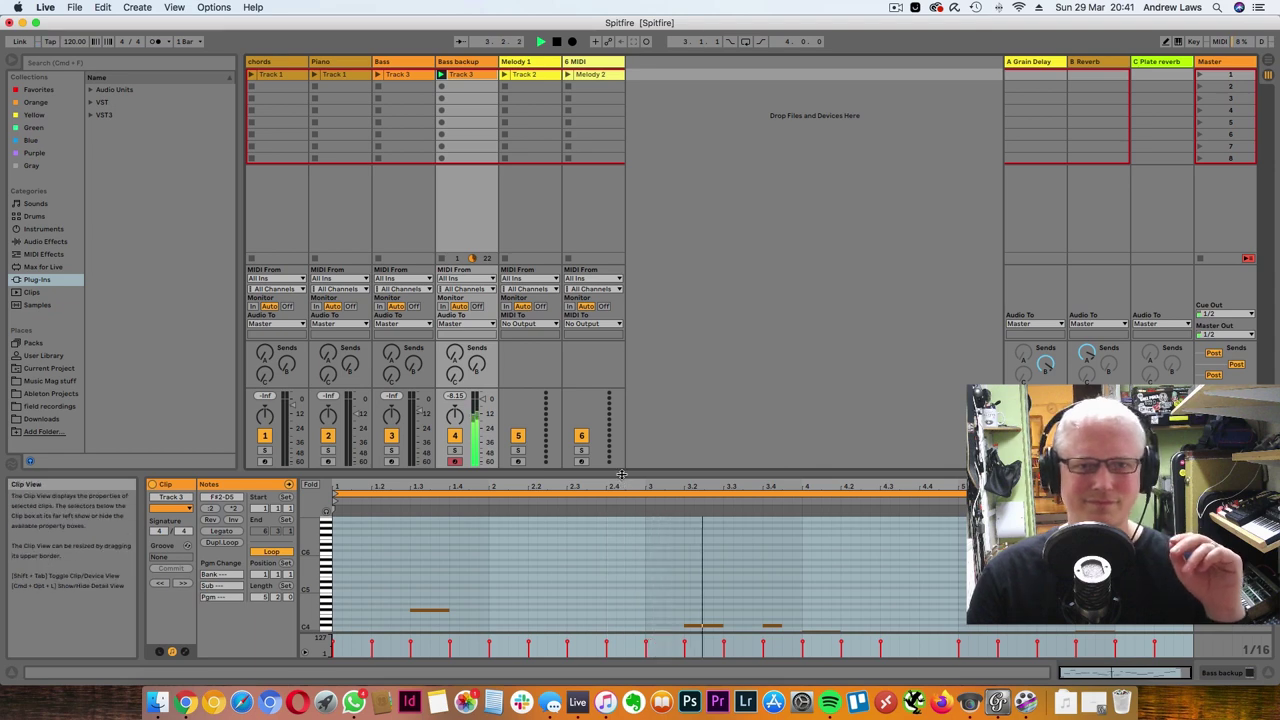
drag(620, 474, 637, 314)
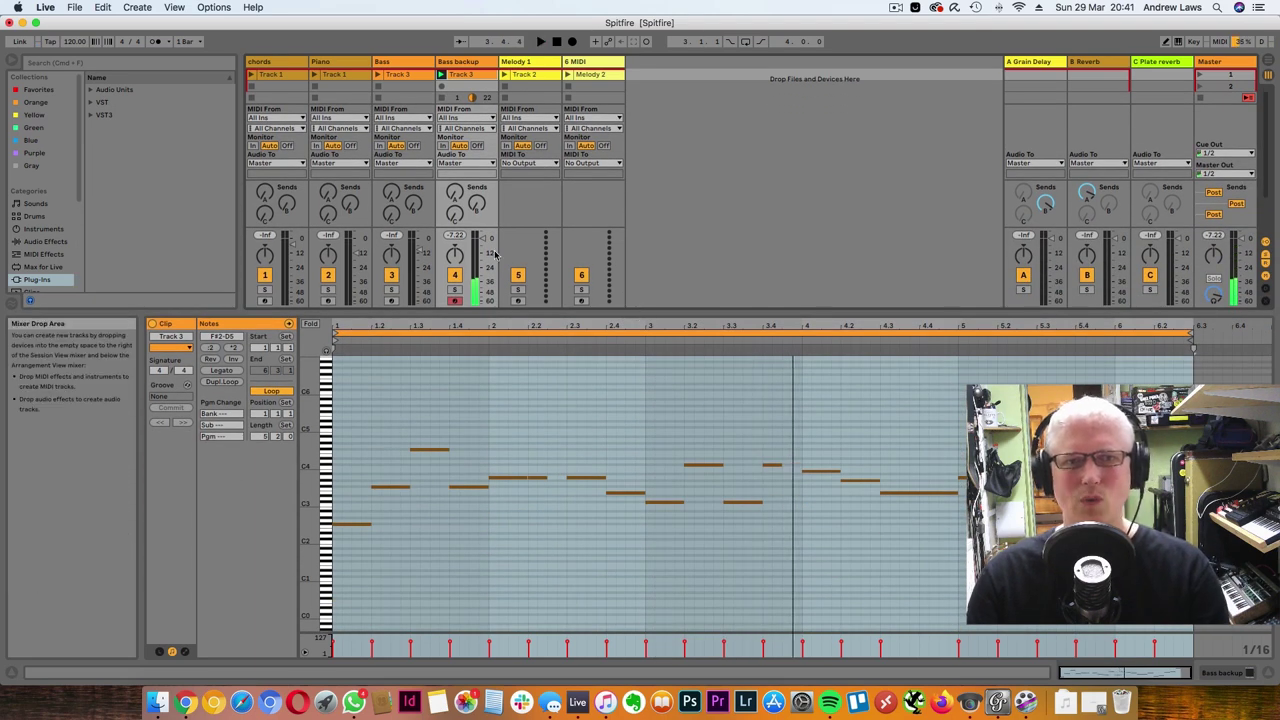
scroll(871, 91, down, 5)
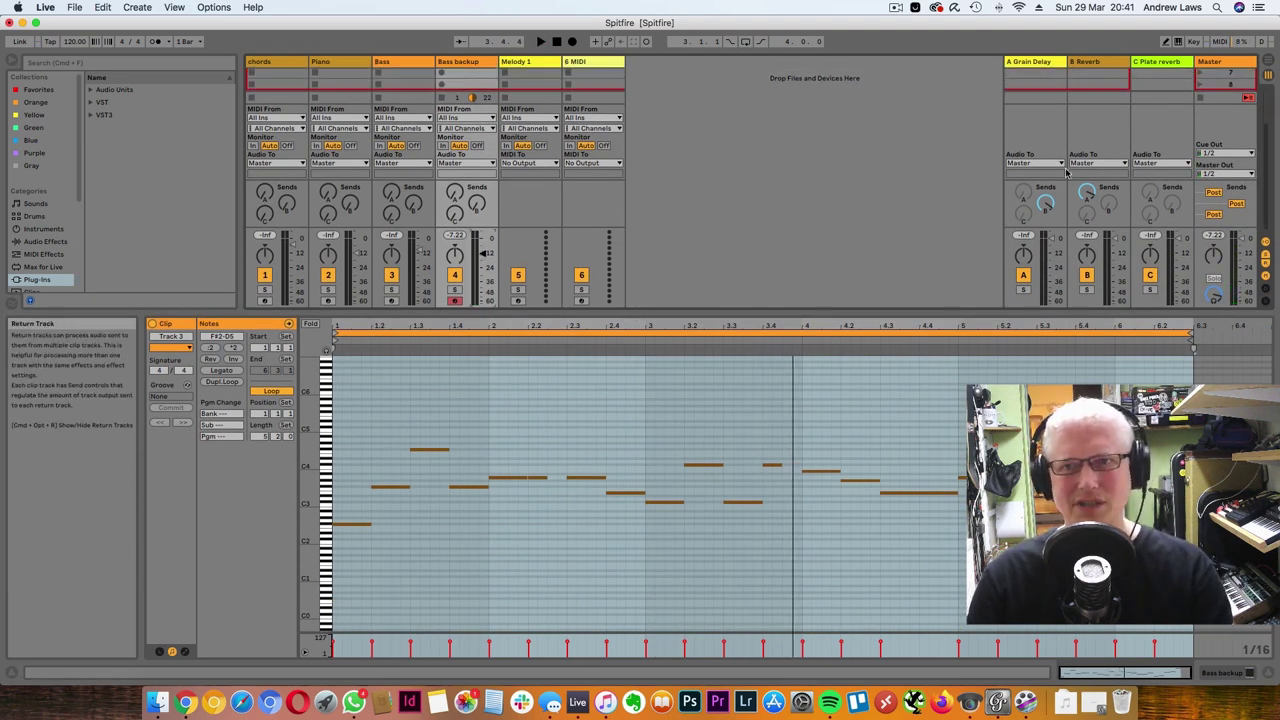
drag(880, 310, 885, 497)
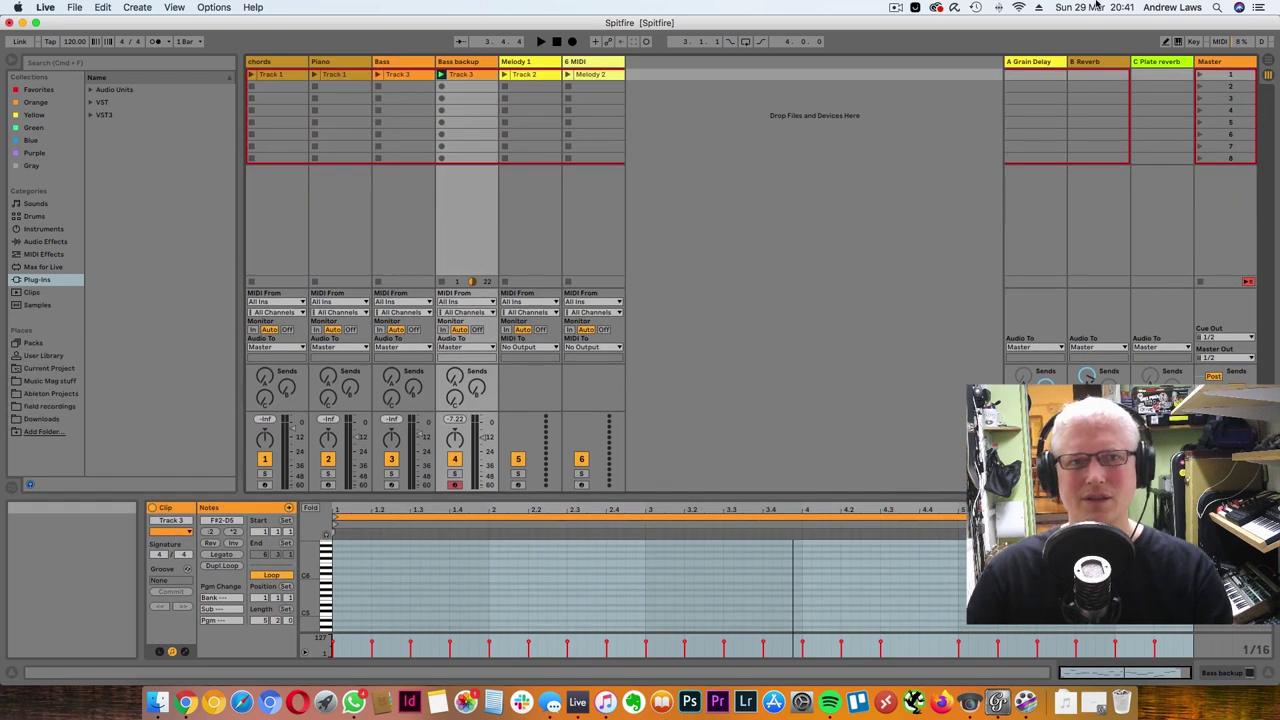
While playing the first scene, audition Legato on the Bass backup's tenor trombone and set its technique to Long SFZ
click(1203, 77)
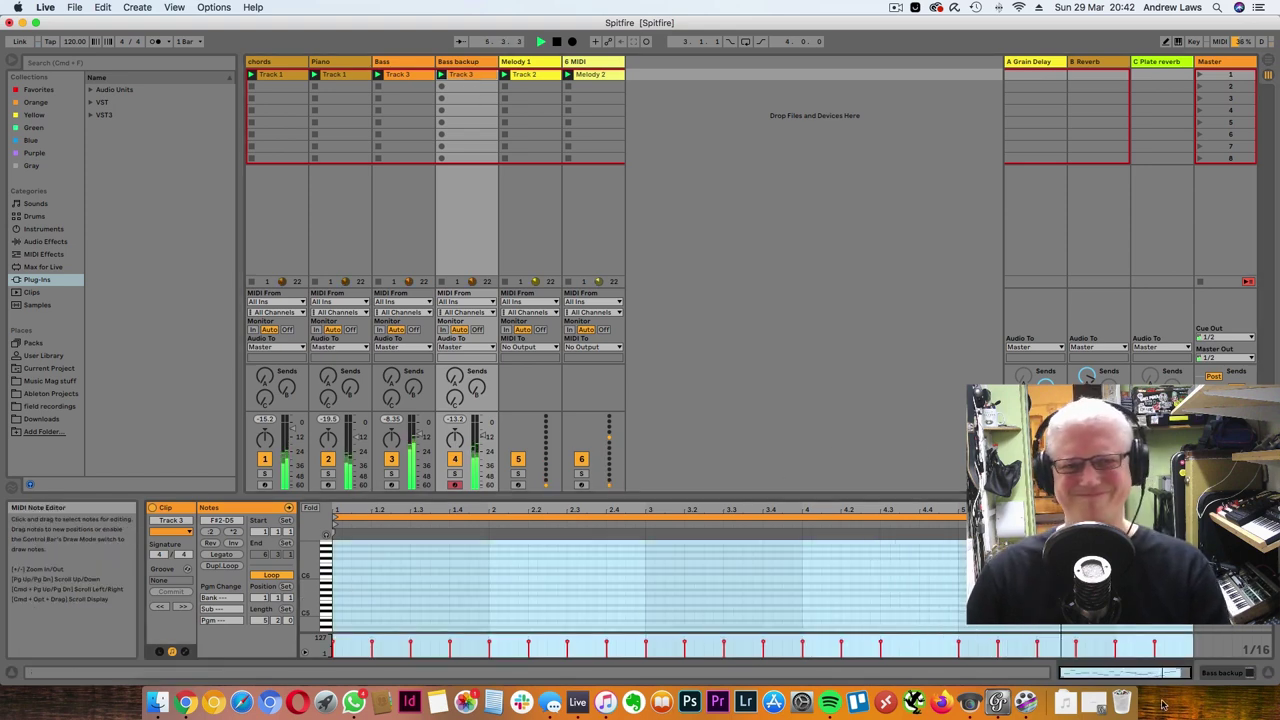
click(1218, 678)
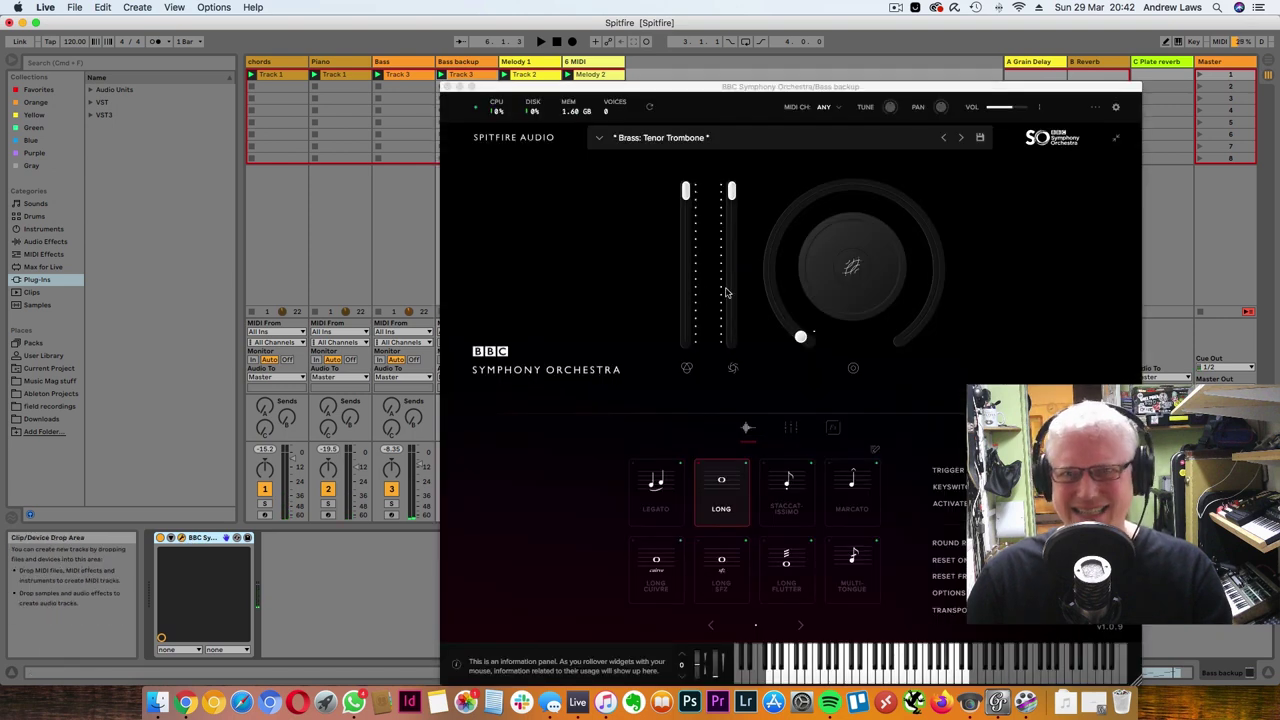
click(1200, 75)
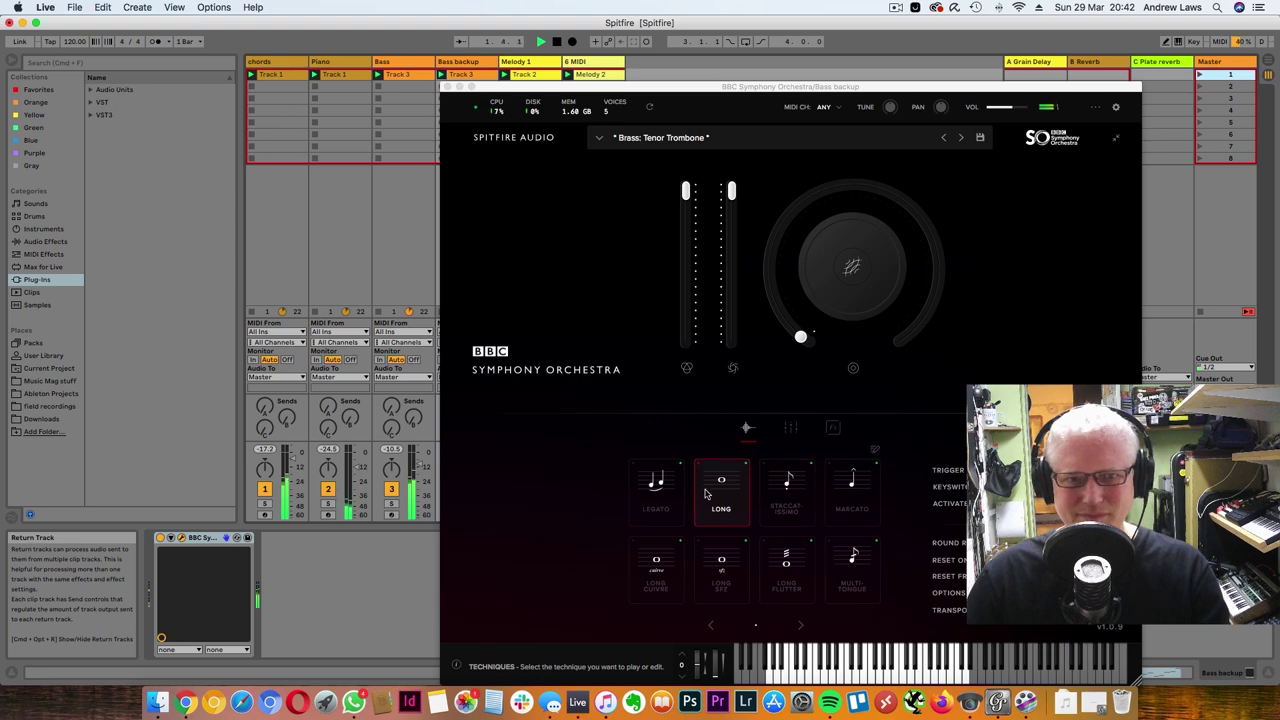
click(651, 490)
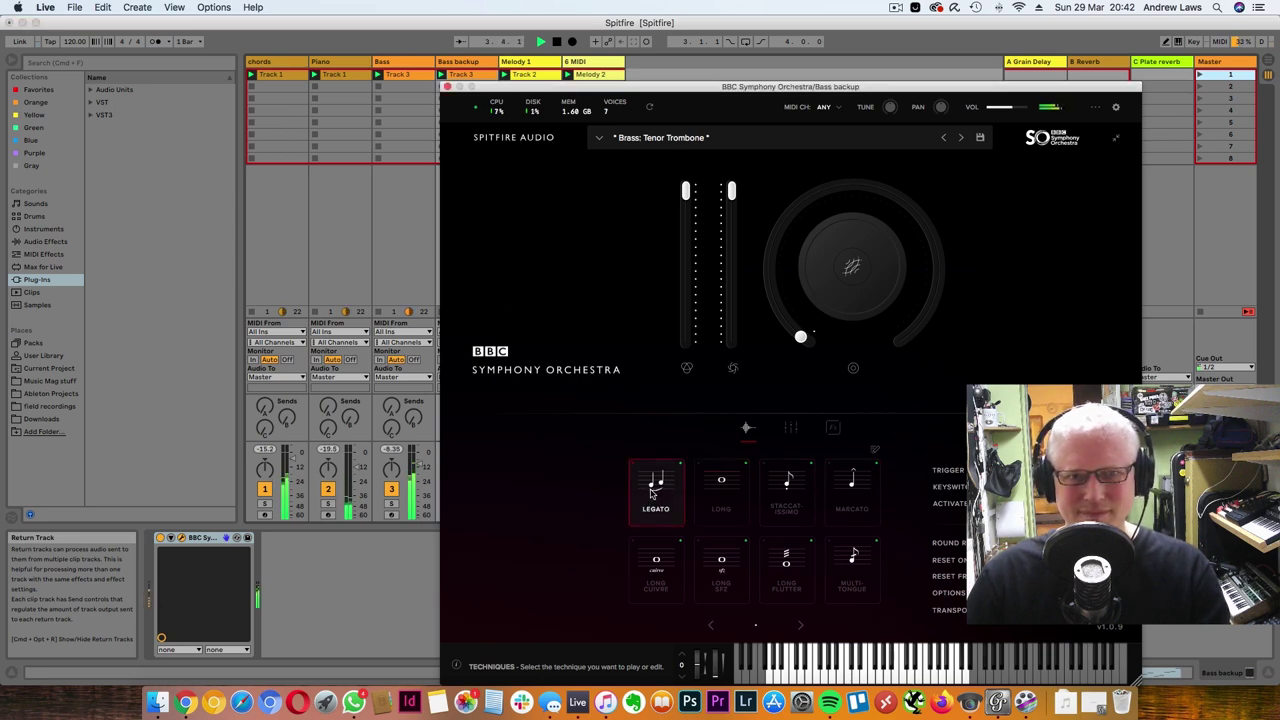
click(724, 588)
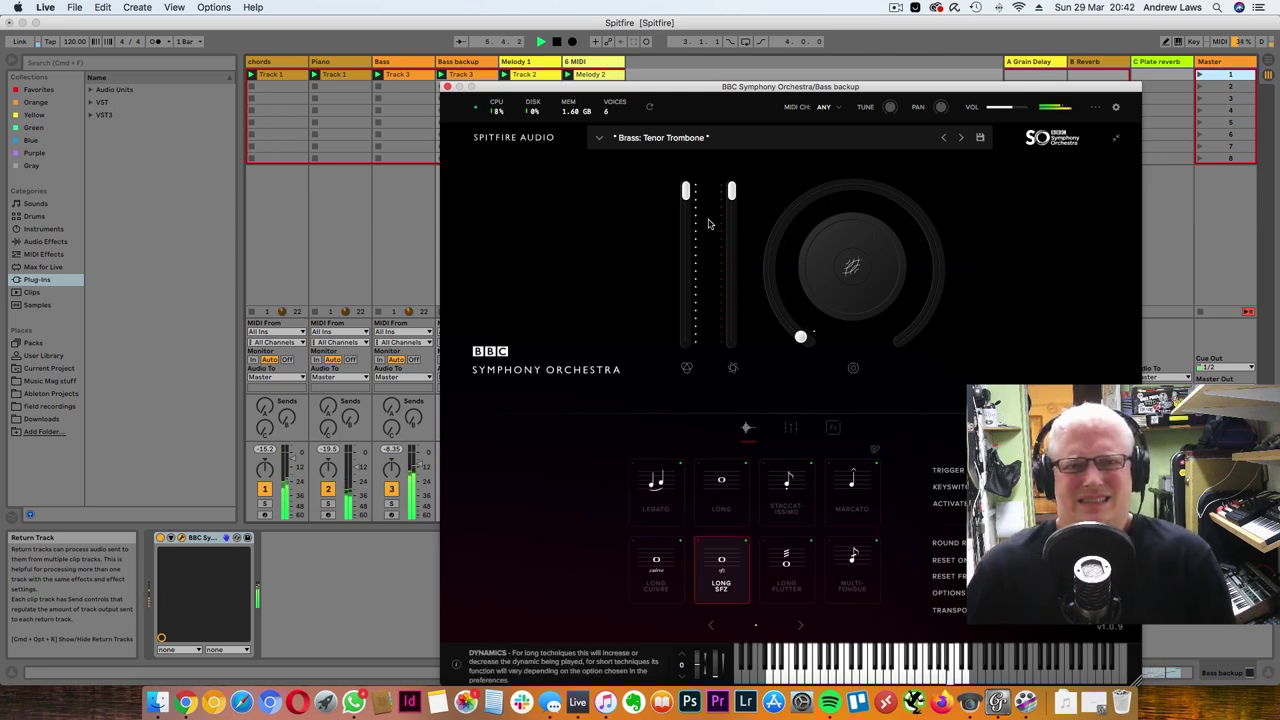
click(447, 86)
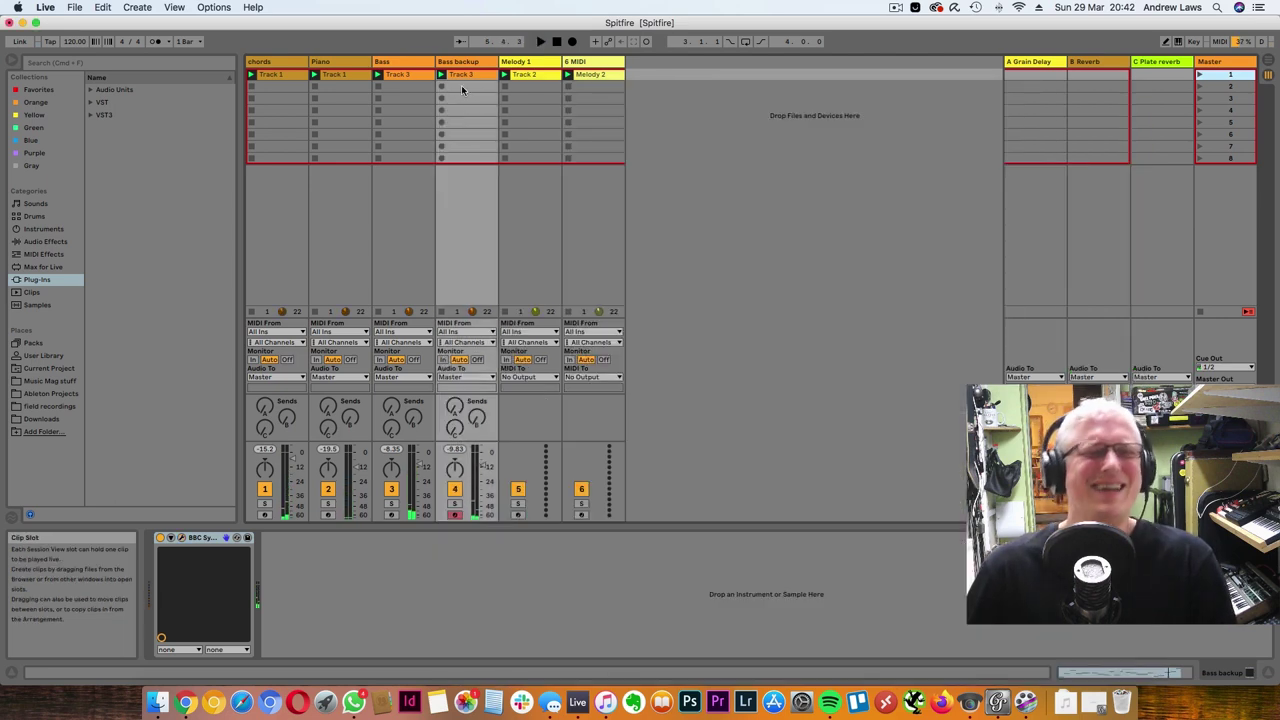
Delete the Bass backup clip and import spitfire.mid from Downloads onto new tracks after the 6 MIDI track
click(451, 77)
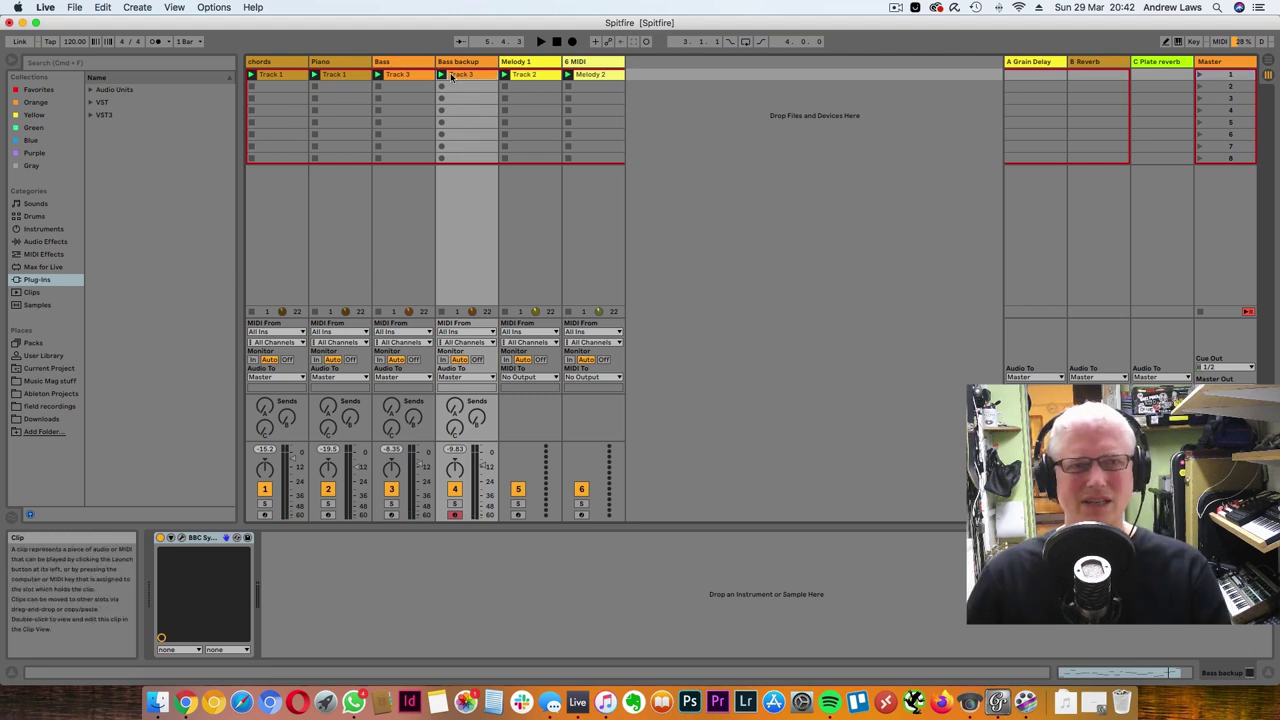
right_click(451, 77)
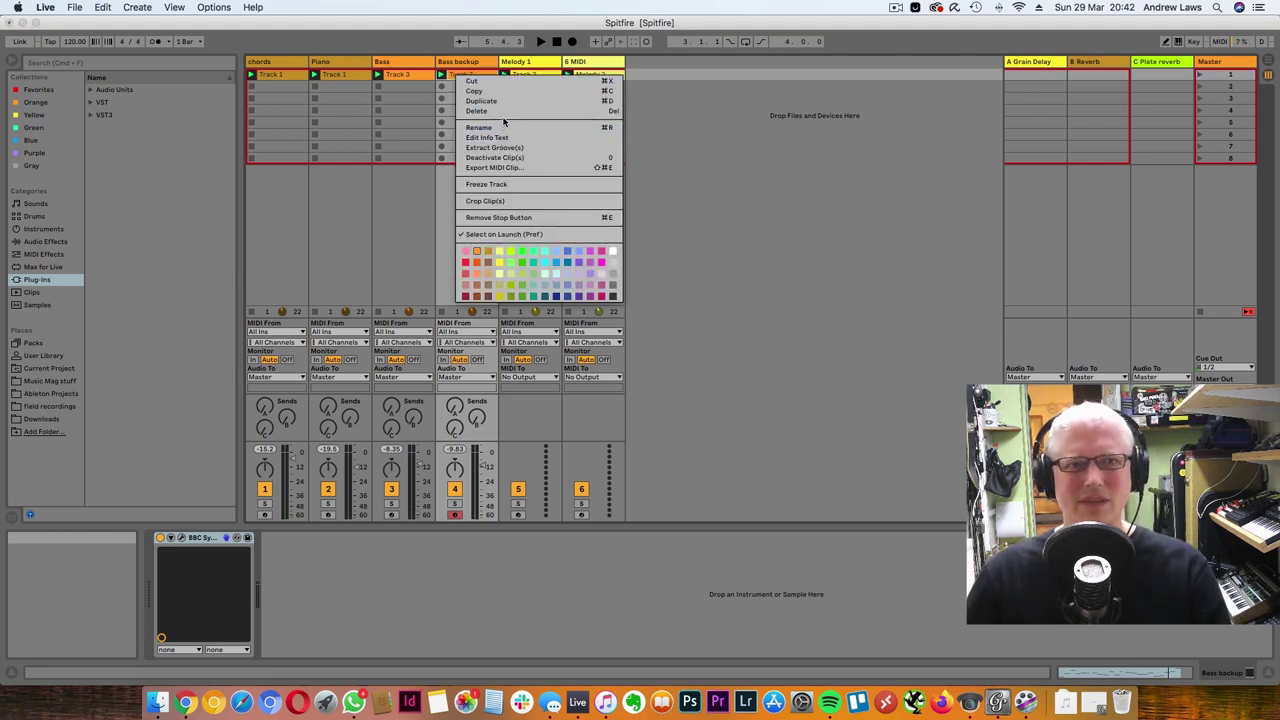
click(502, 117)
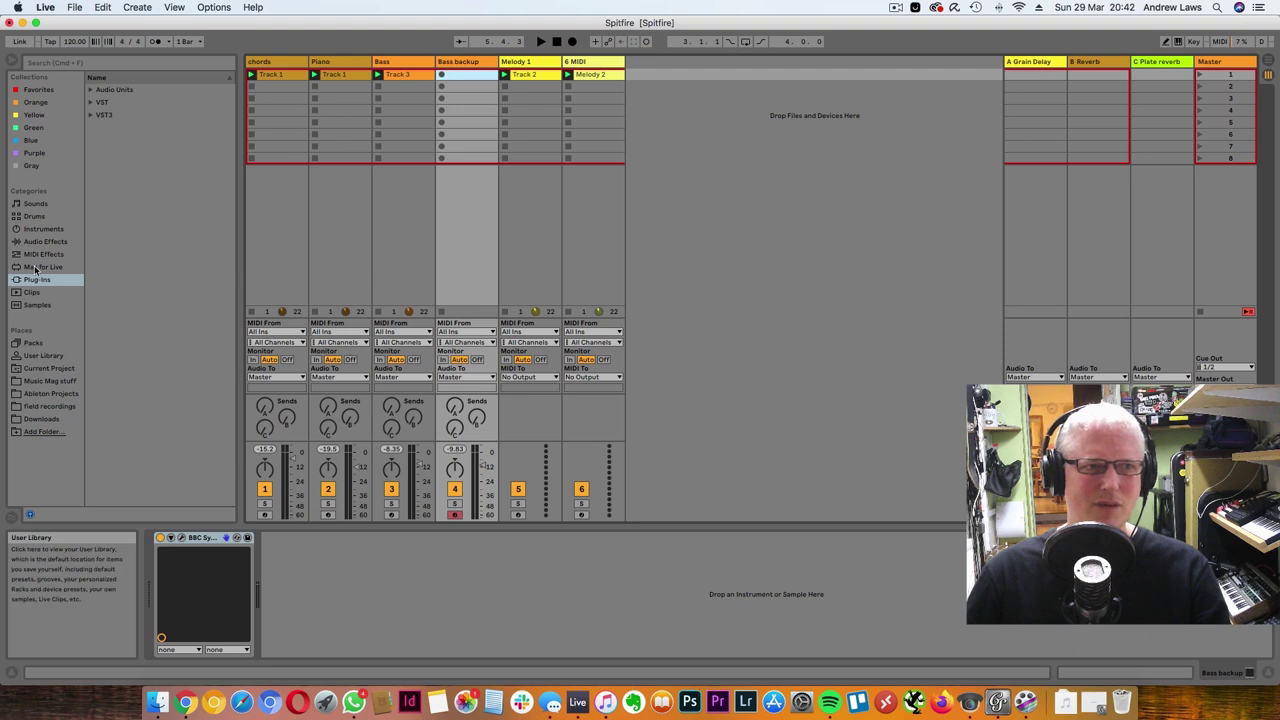
click(42, 419)
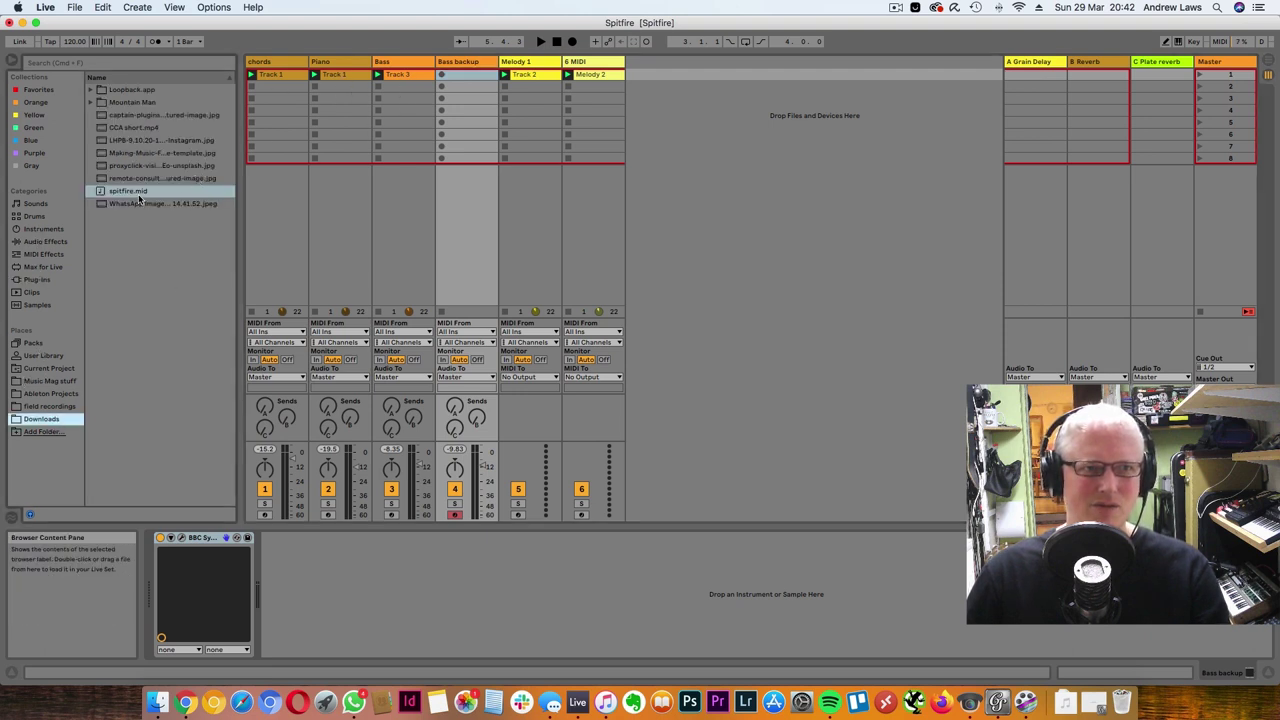
drag(128, 190, 682, 72)
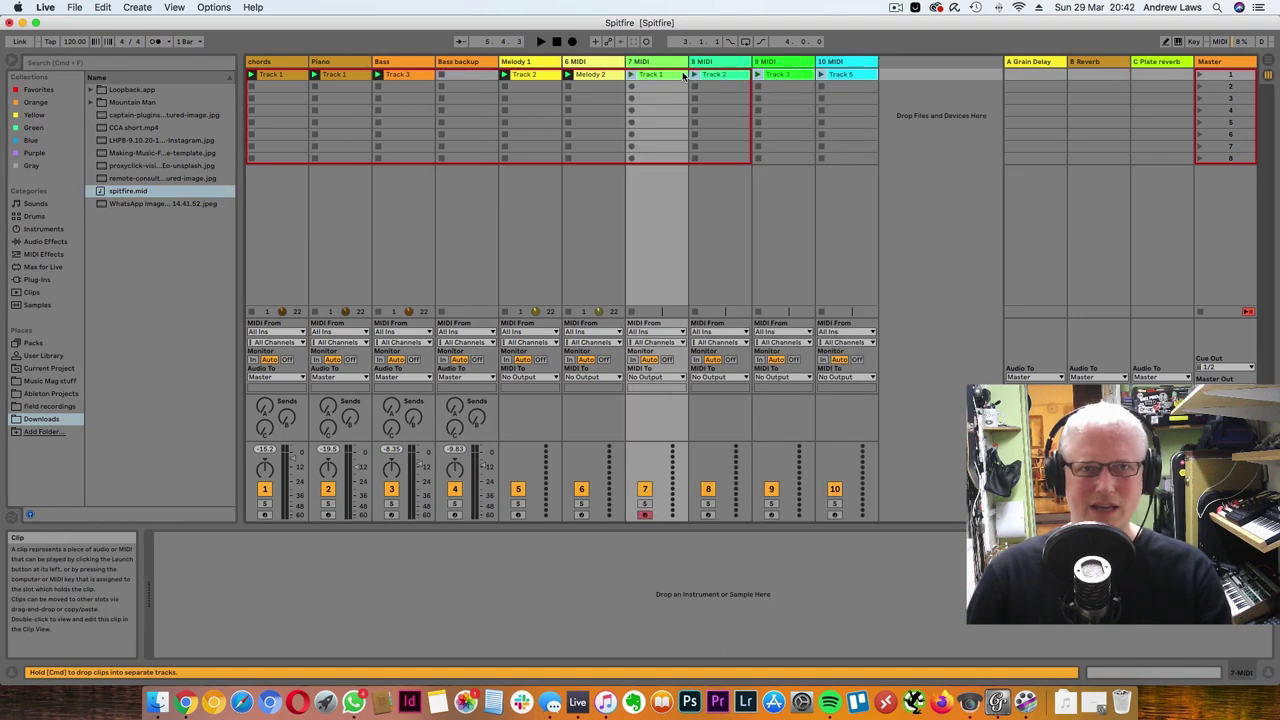
Move the imported Track 3 clip into the Bass backup track's first slot and play it, alone and with the first scene
click(786, 75)
double_click(786, 75)
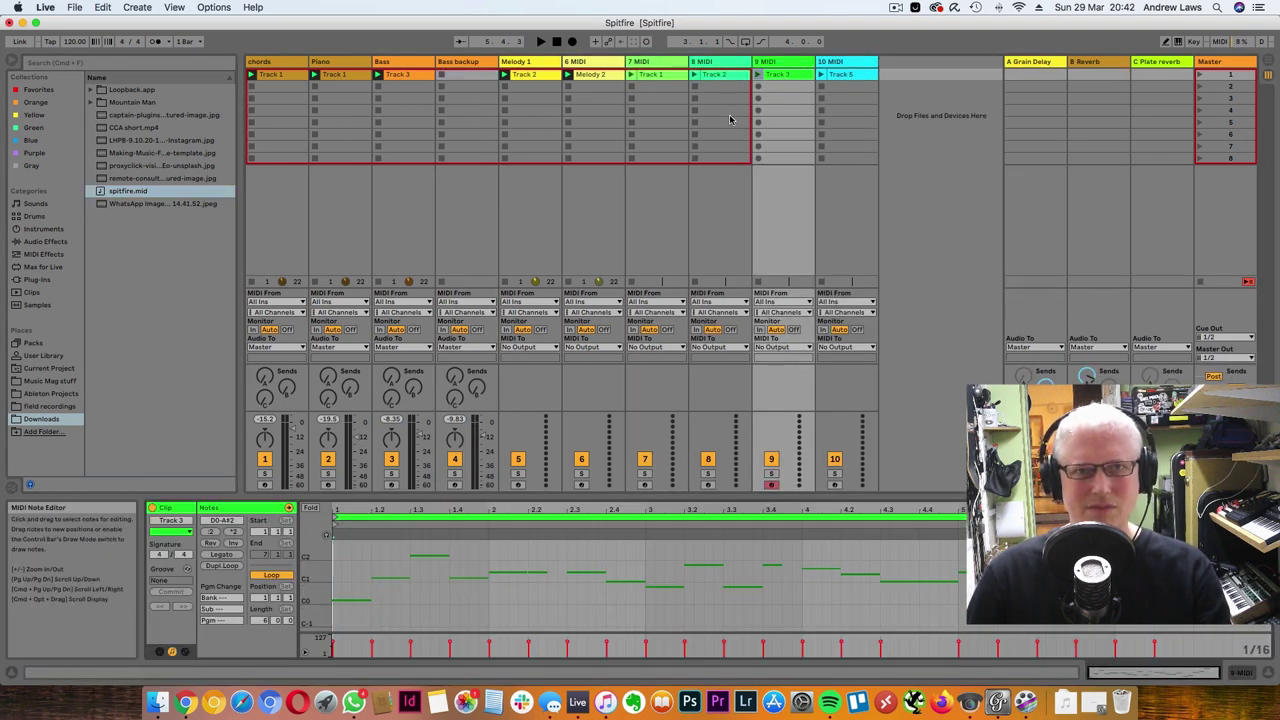
click(449, 76)
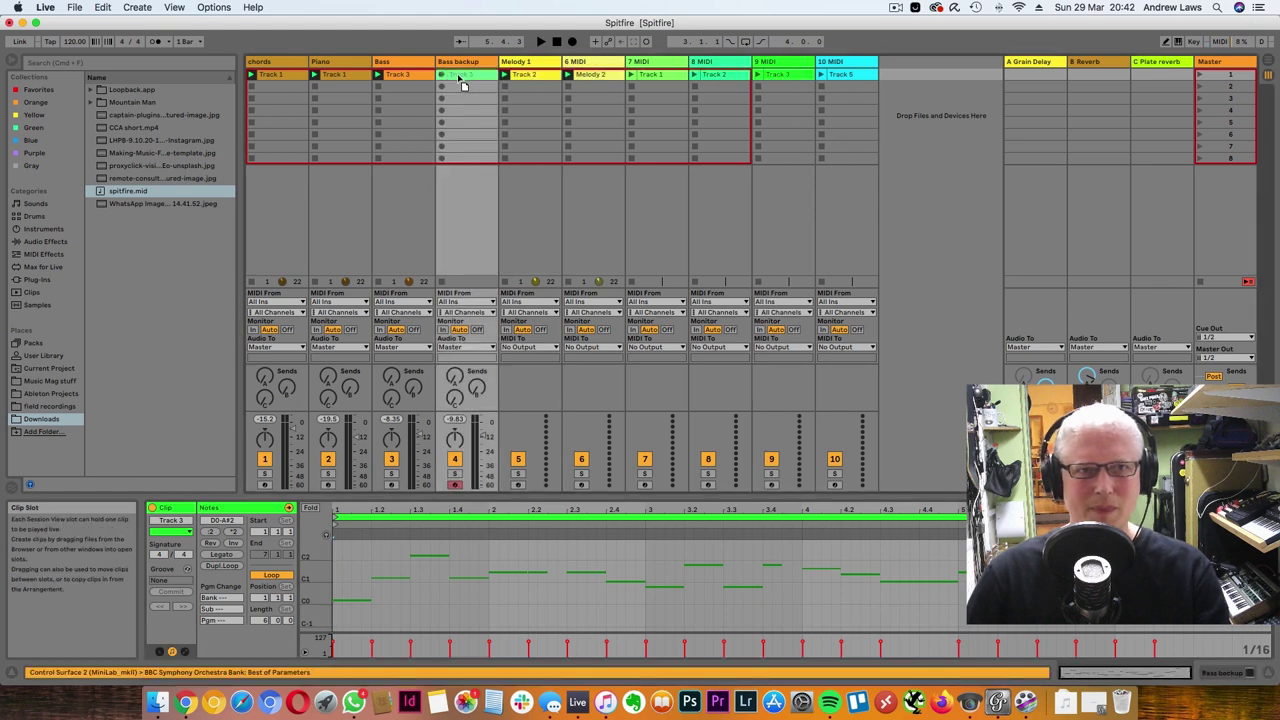
drag(459, 78, 459, 77)
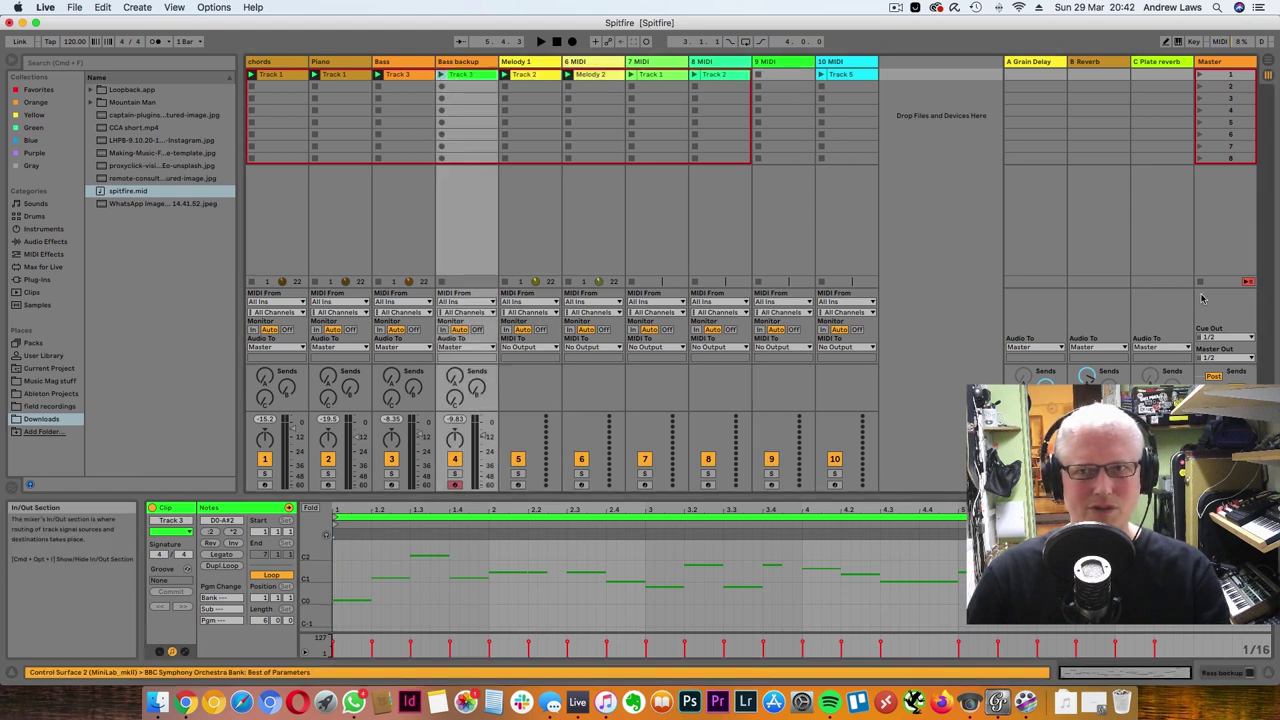
click(441, 77)
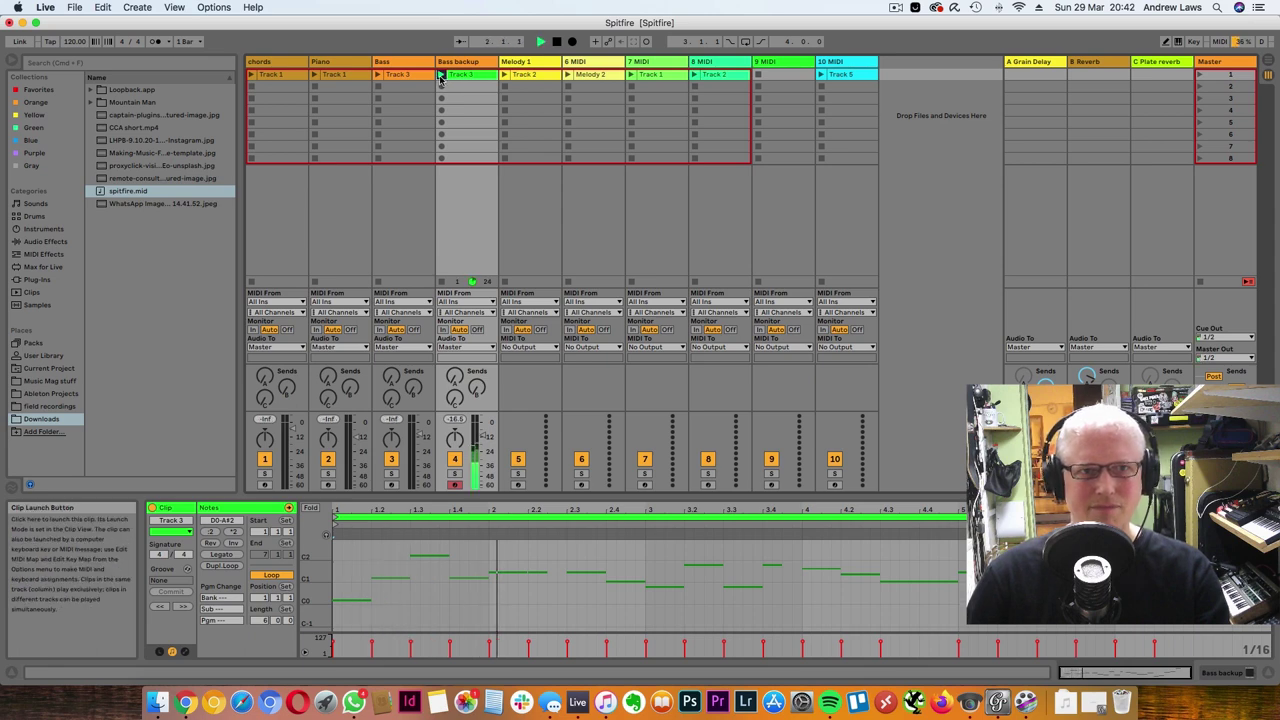
click(1199, 76)
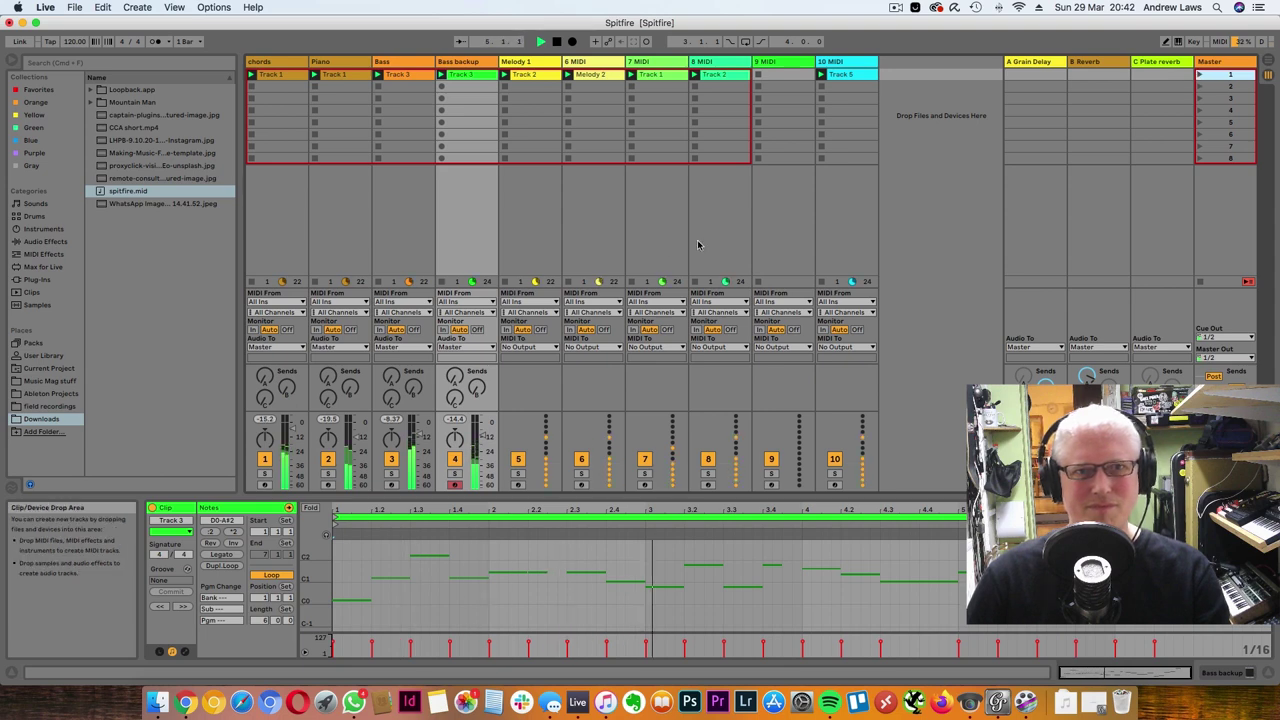
Delete the leftover imported tracks 7 MIDI to 10 MIDI
click(652, 62)
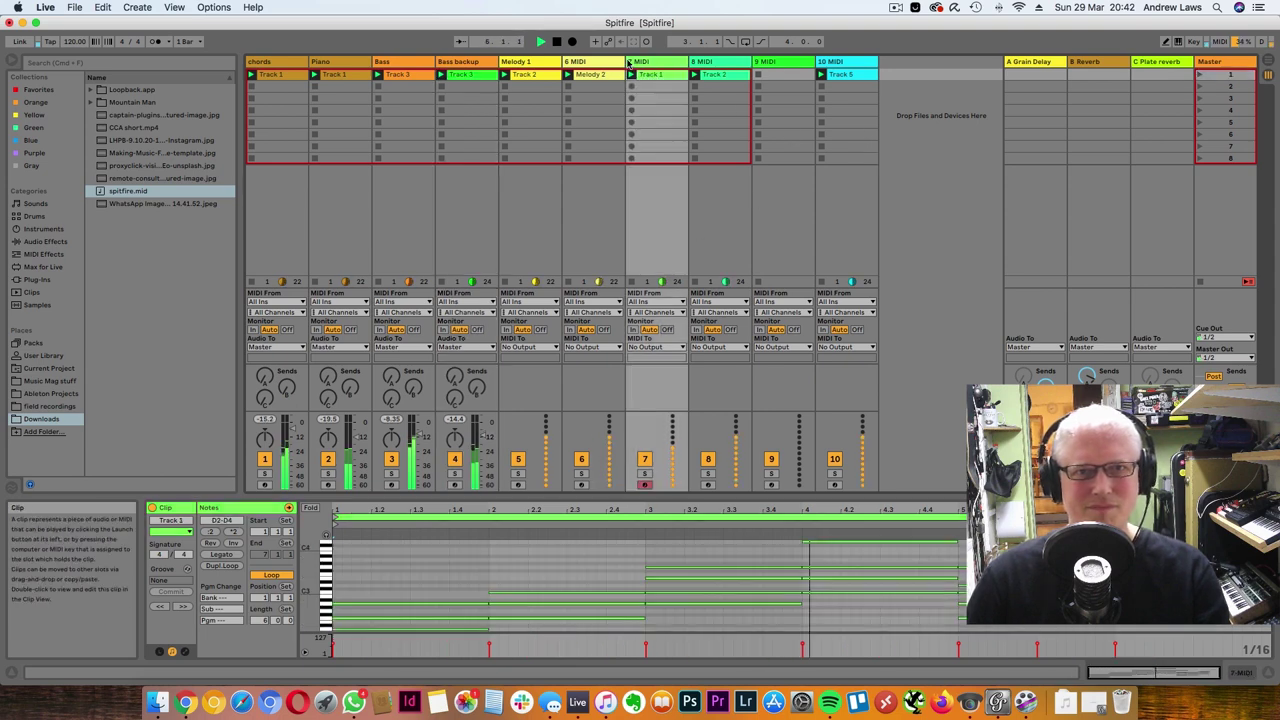
click(597, 62)
click(843, 62)
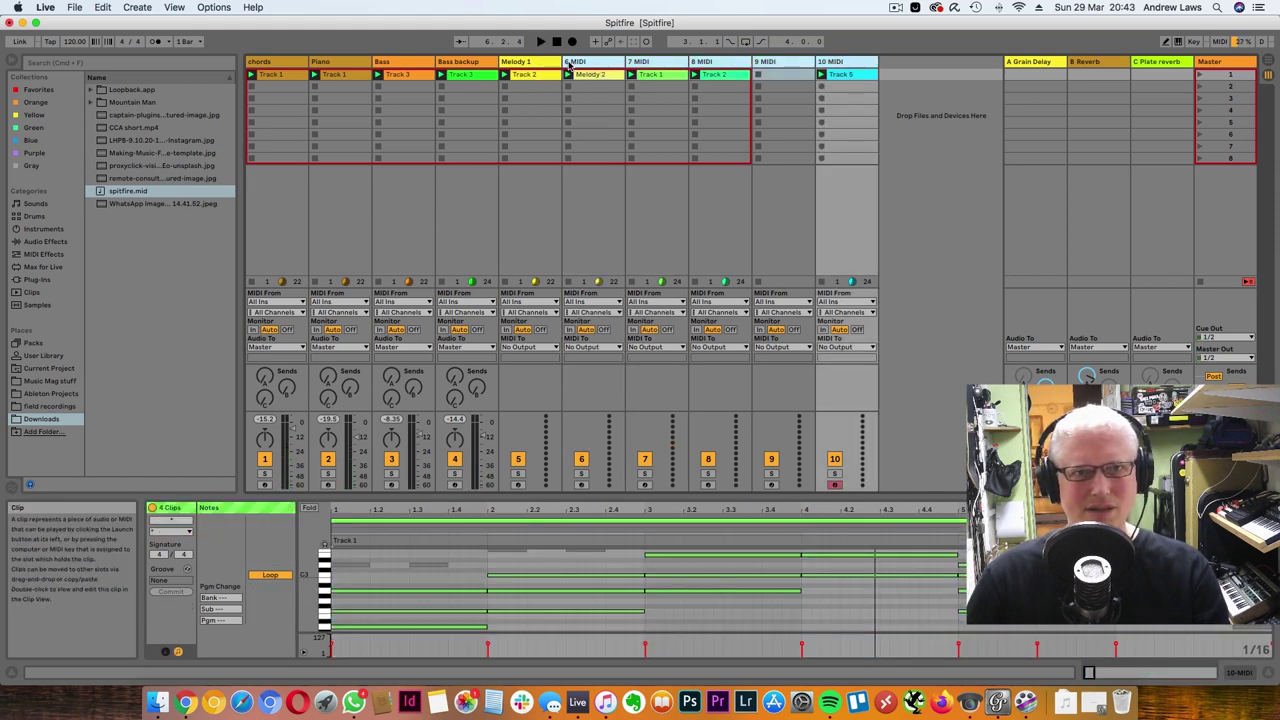
click(650, 64)
click(656, 74)
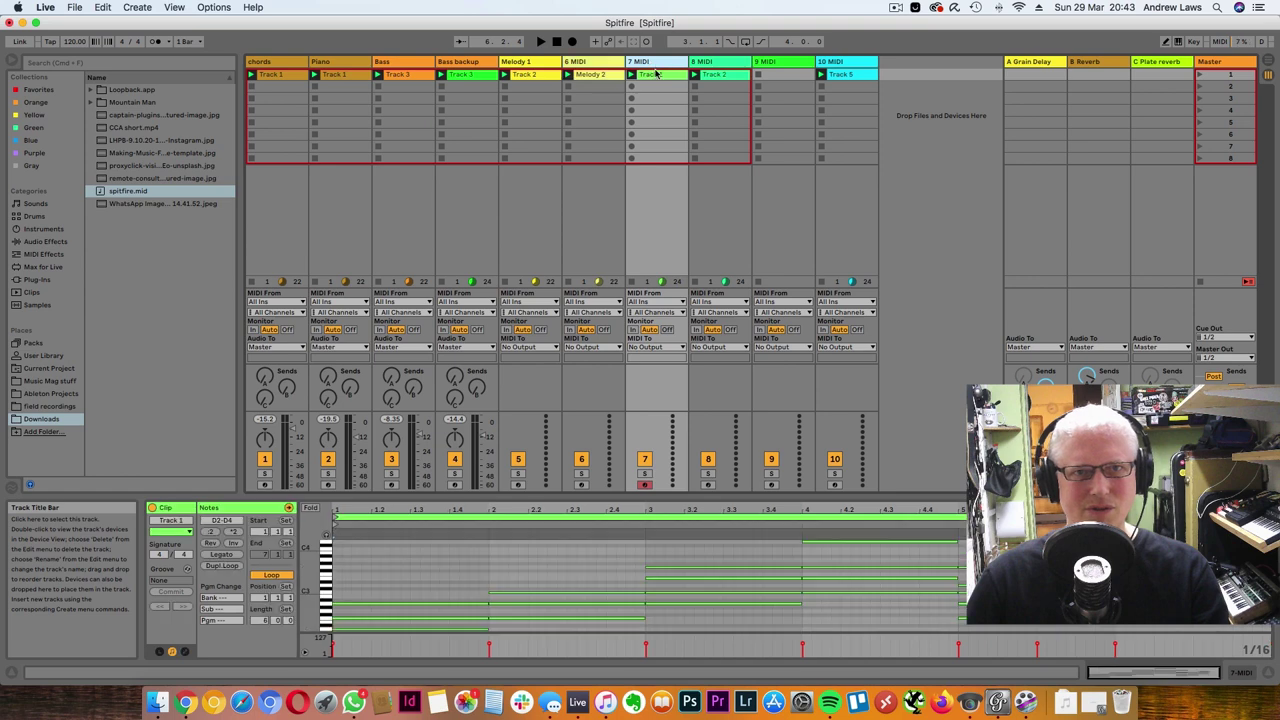
click(658, 122)
click(662, 63)
click(854, 64)
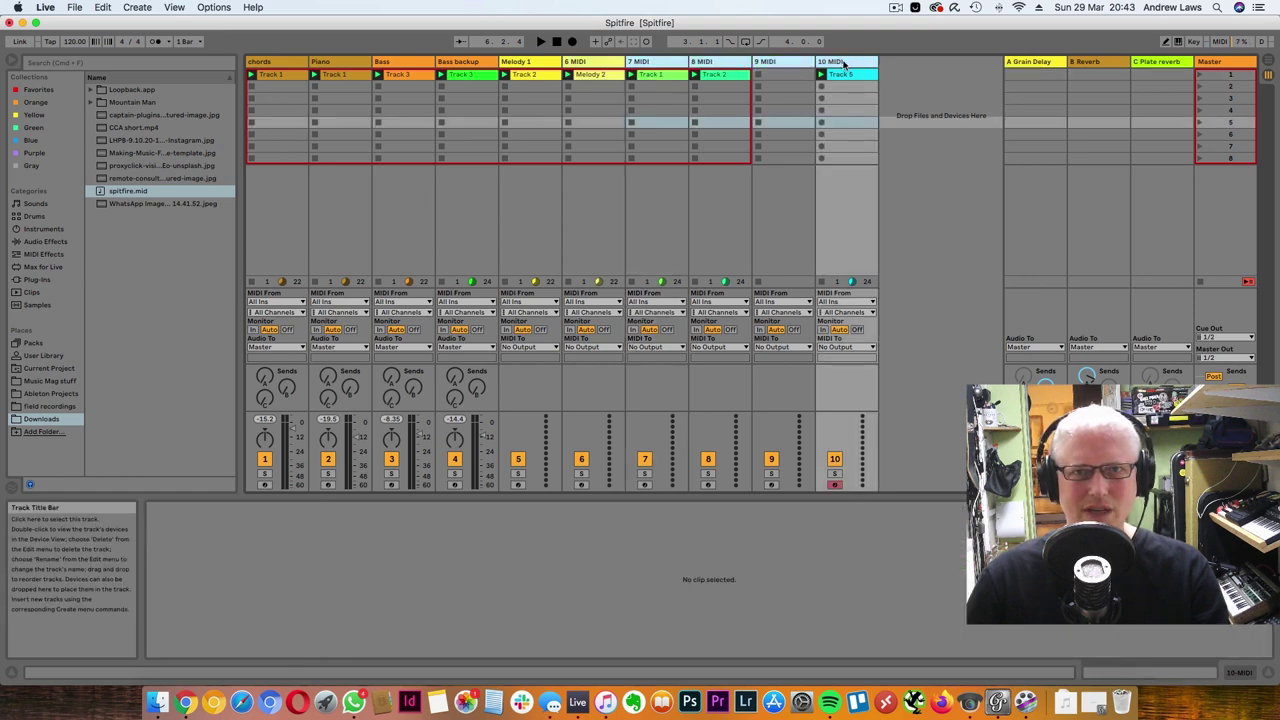
right_click(845, 64)
click(886, 99)
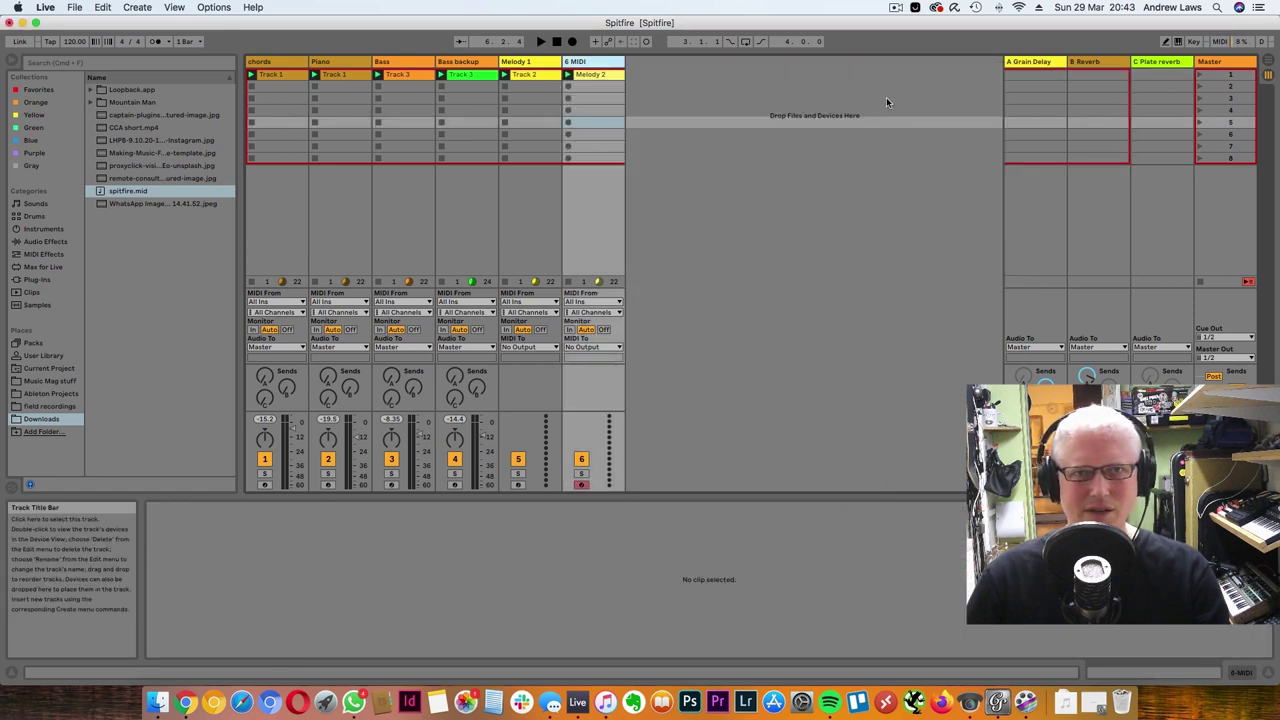
Play the first scene, open the Melody 1 clip's notes and stop all clips
click(1200, 76)
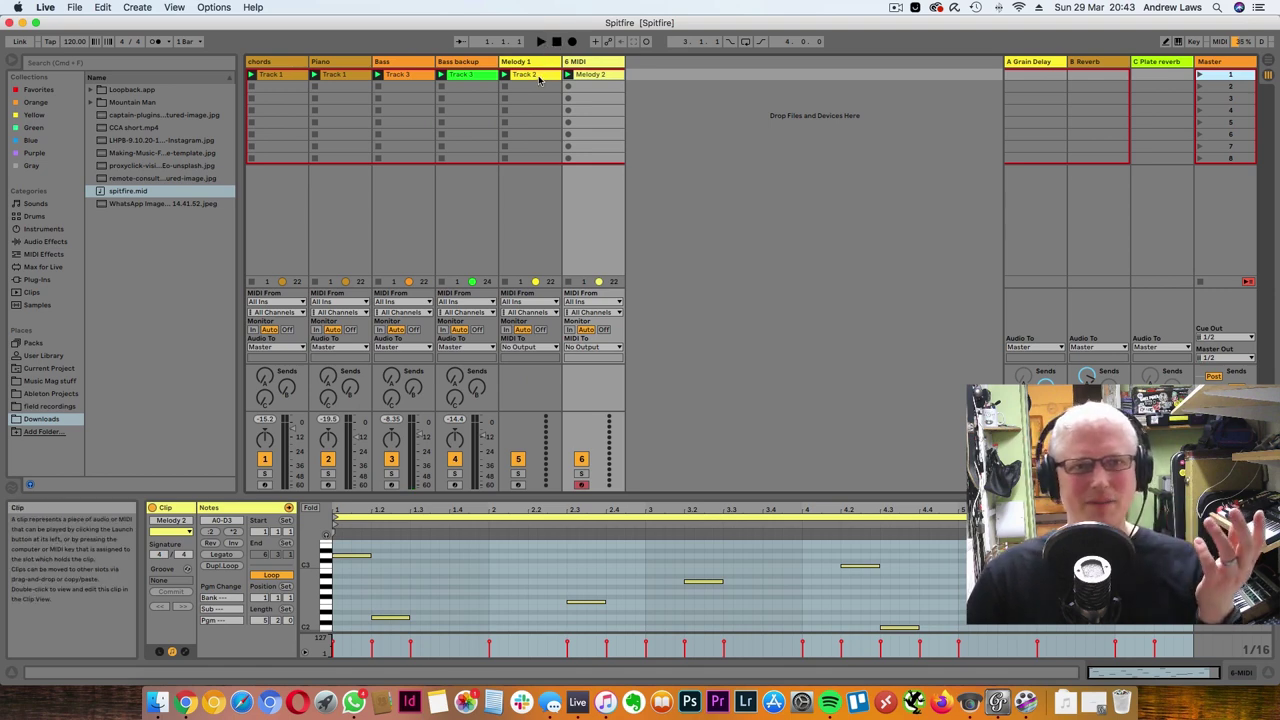
click(537, 76)
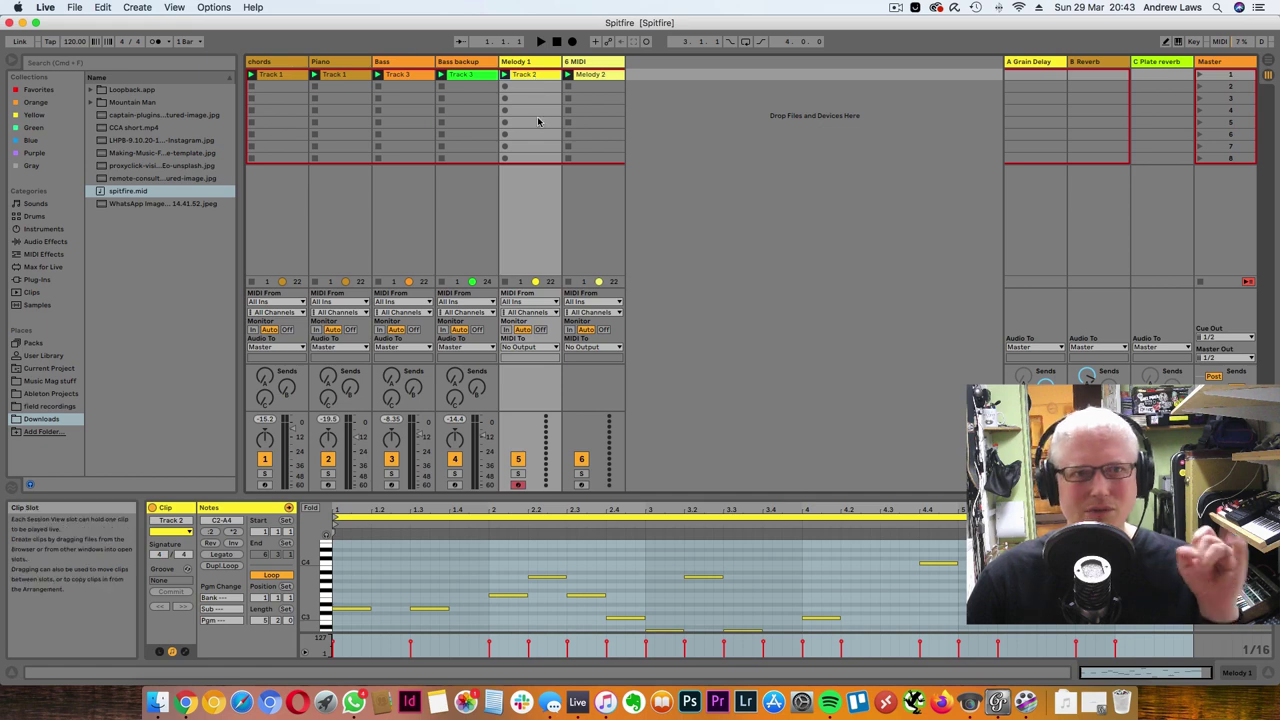
click(533, 221)
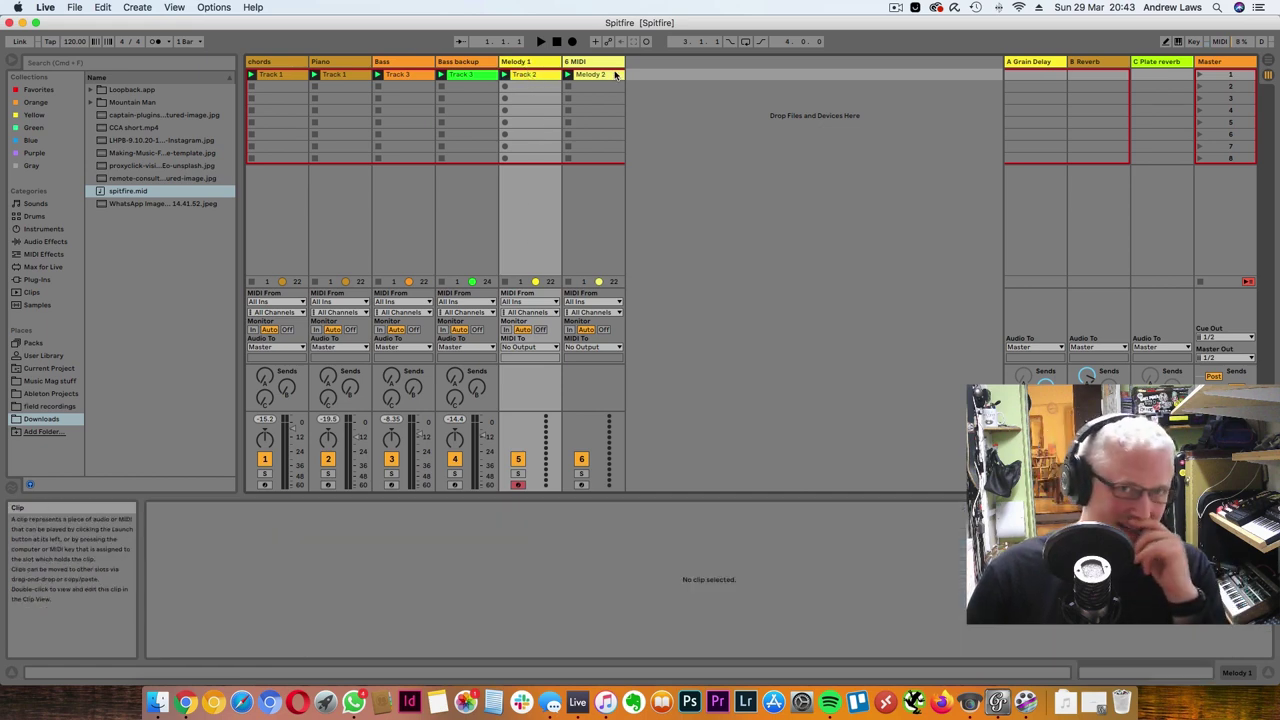
click(533, 76)
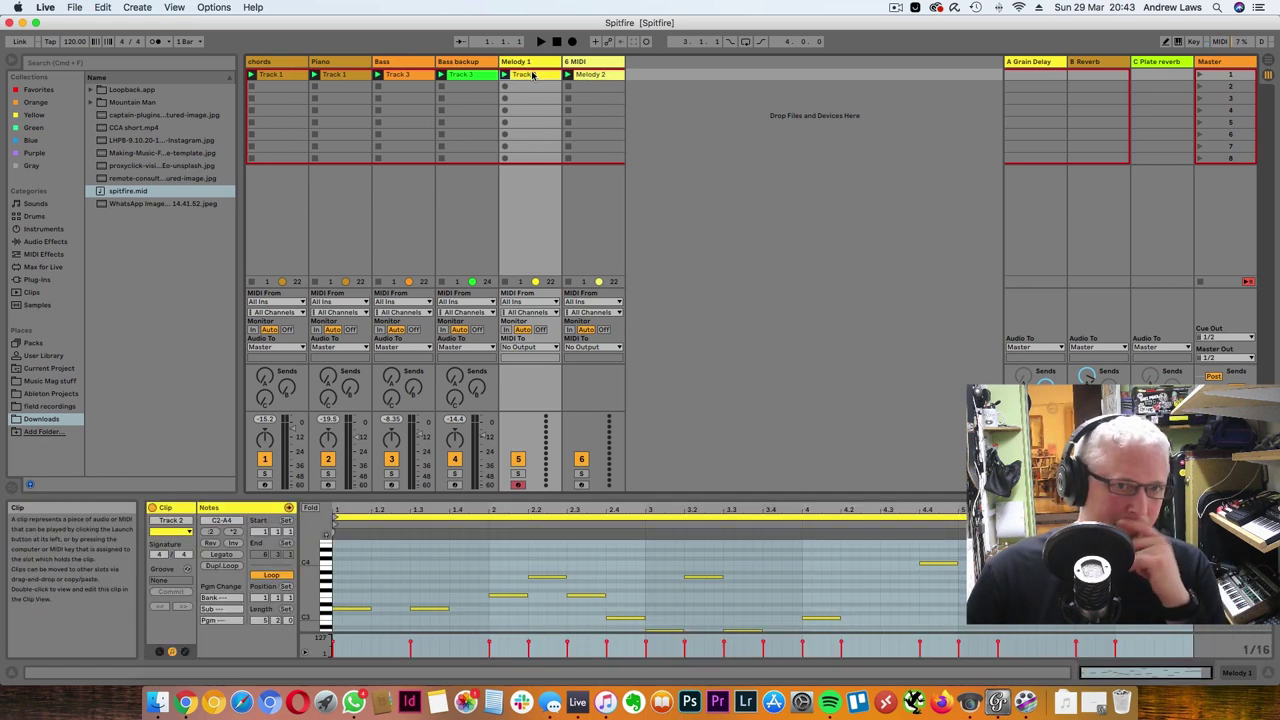
click(1201, 283)
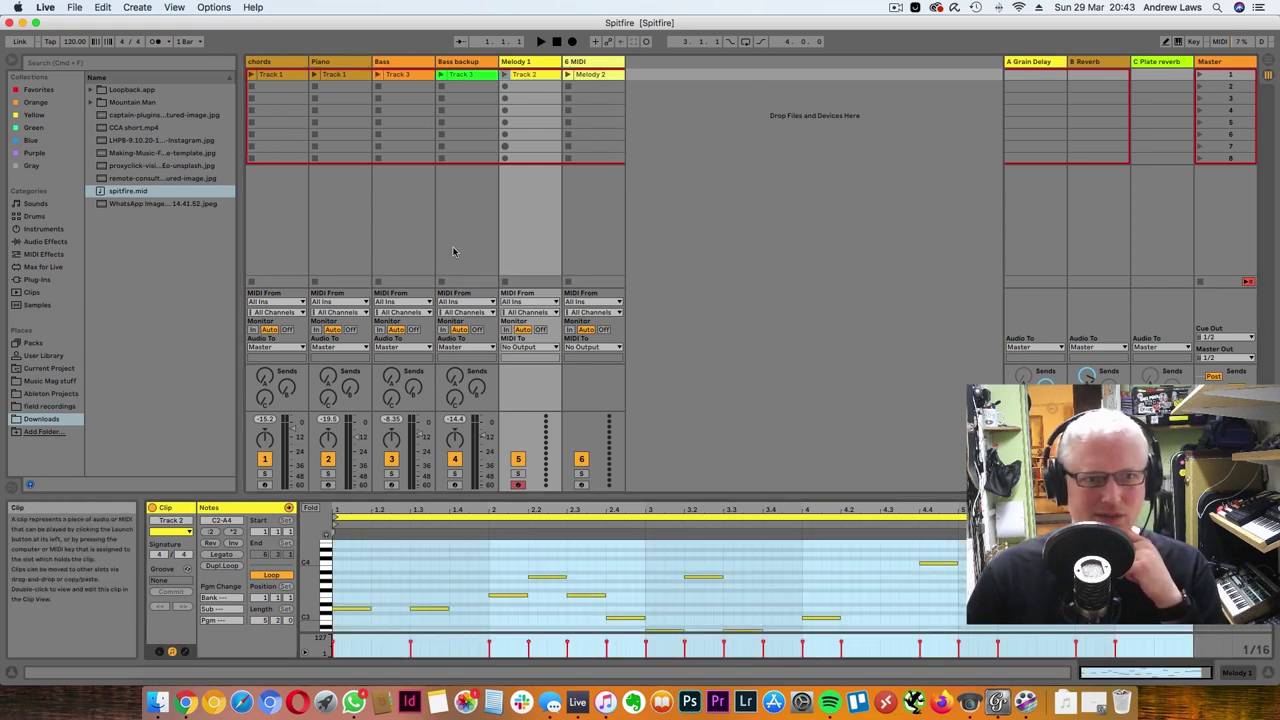
click(389, 580)
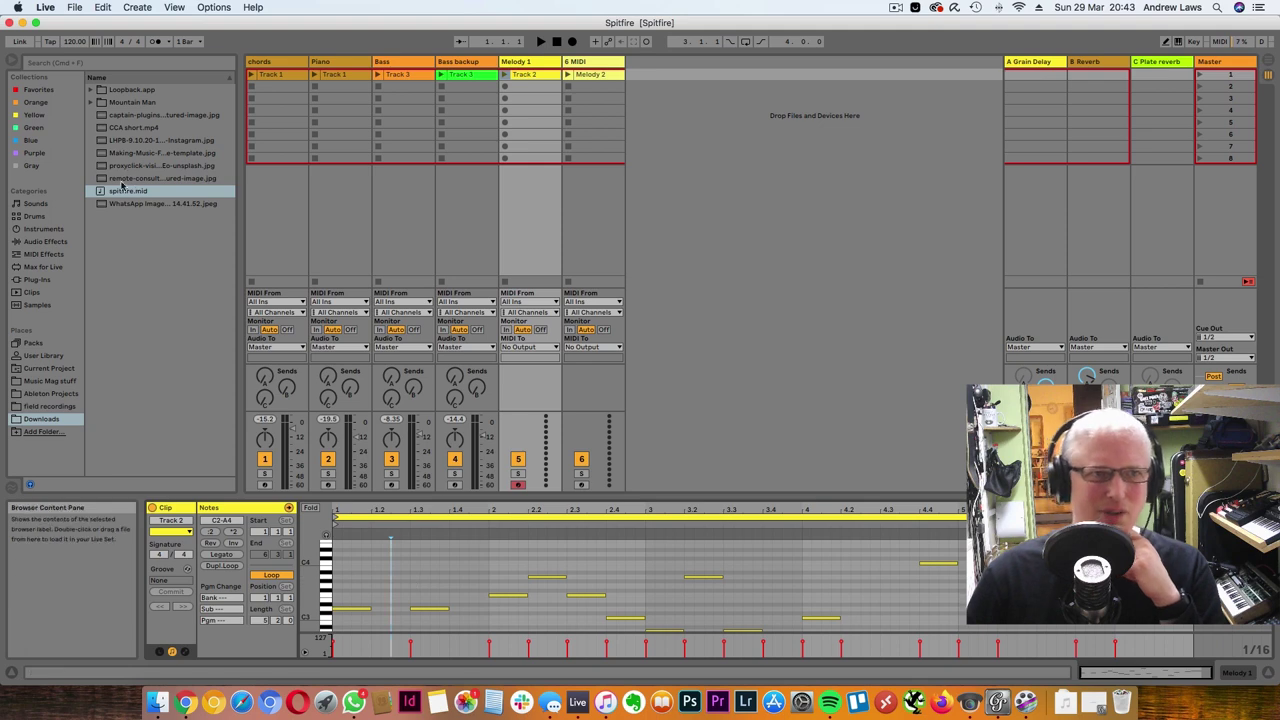
Load the Spitfire Audio BBC Symphony Orchestra VST3 plug-in onto the Melody 1 track
click(44, 281)
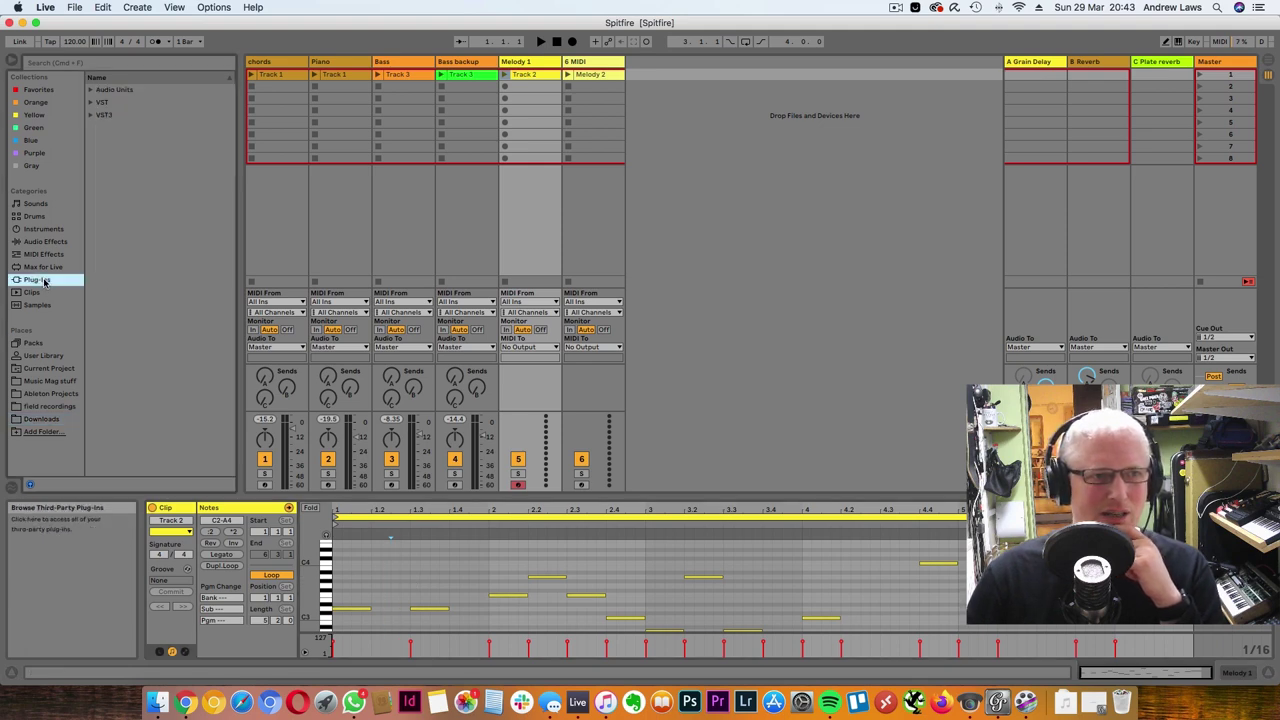
click(89, 104)
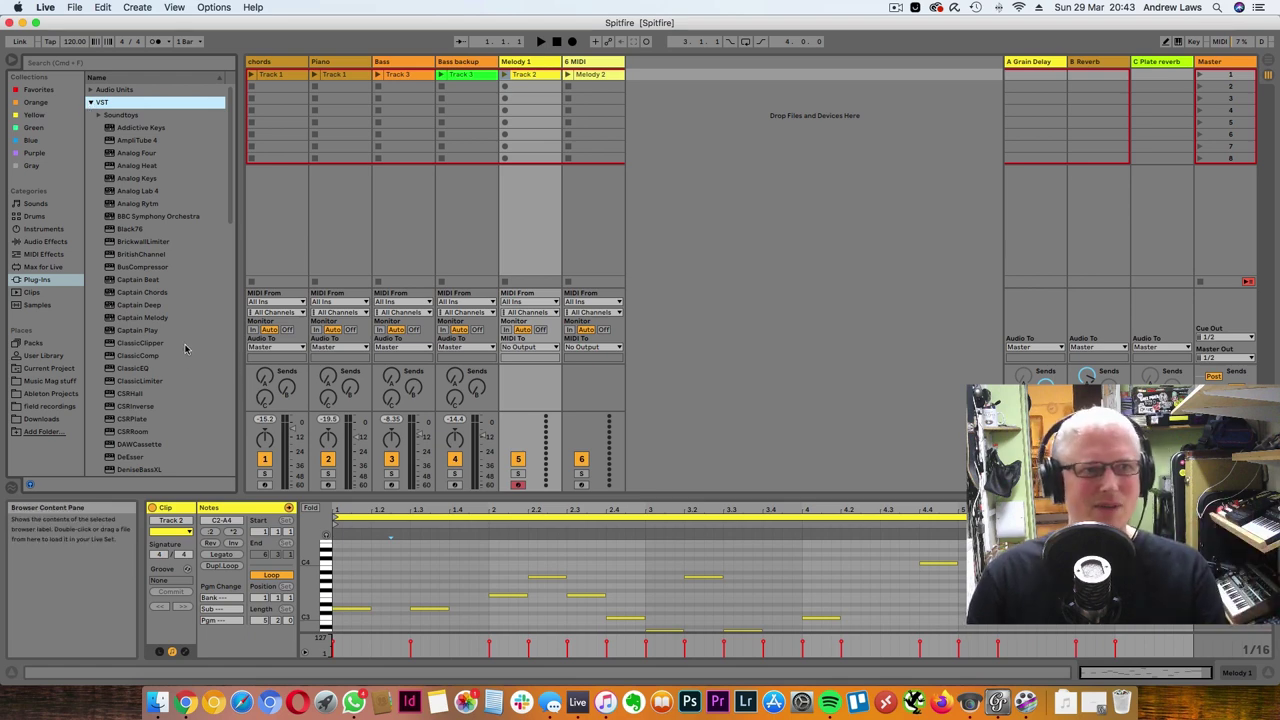
click(91, 104)
click(90, 116)
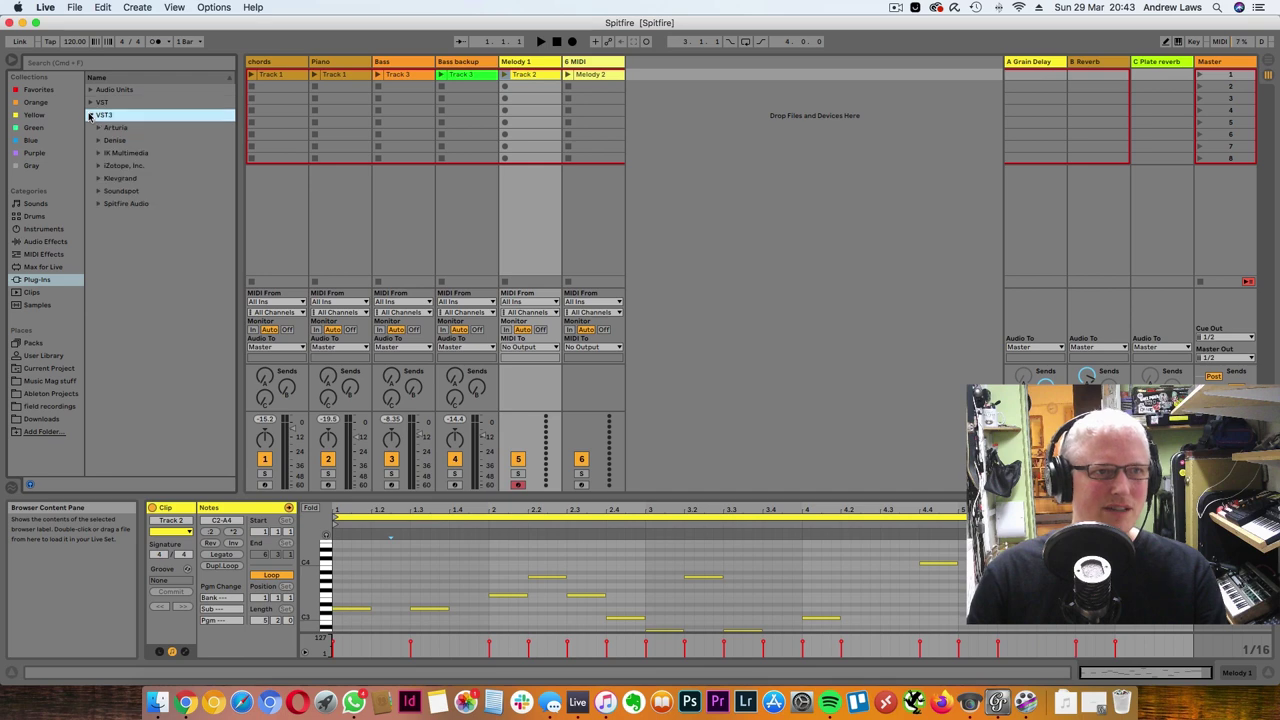
click(96, 206)
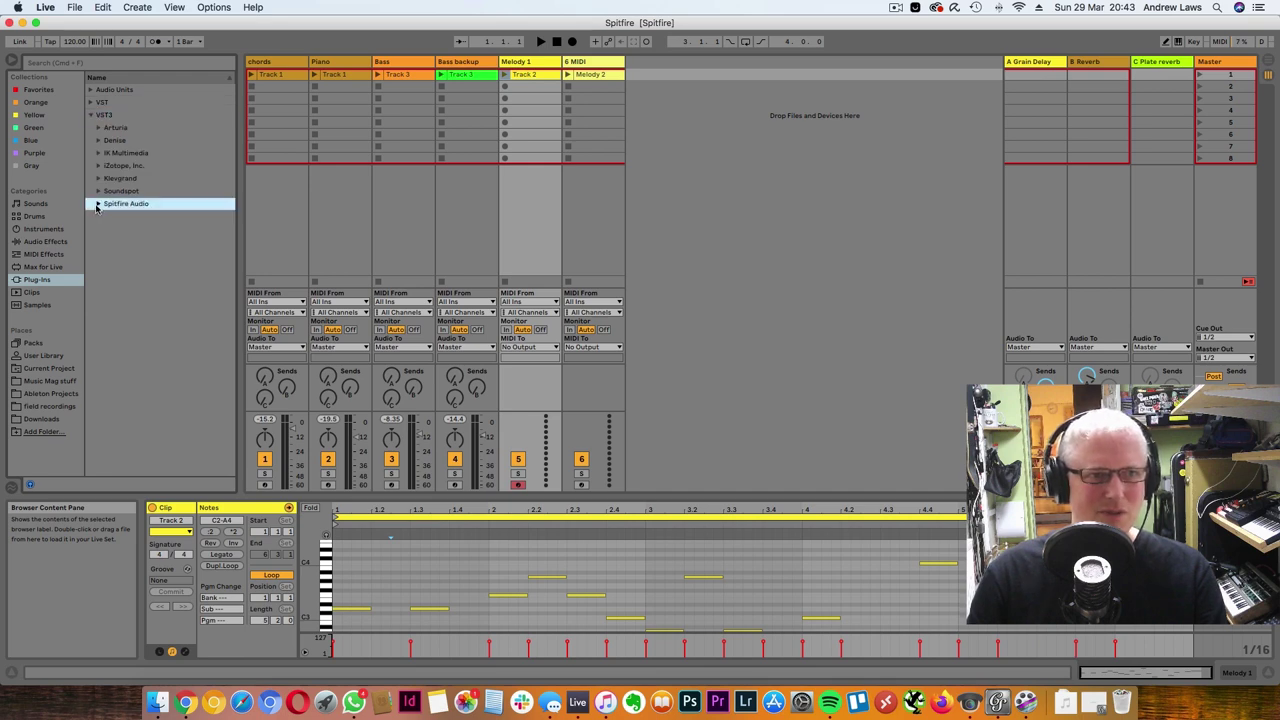
click(127, 218)
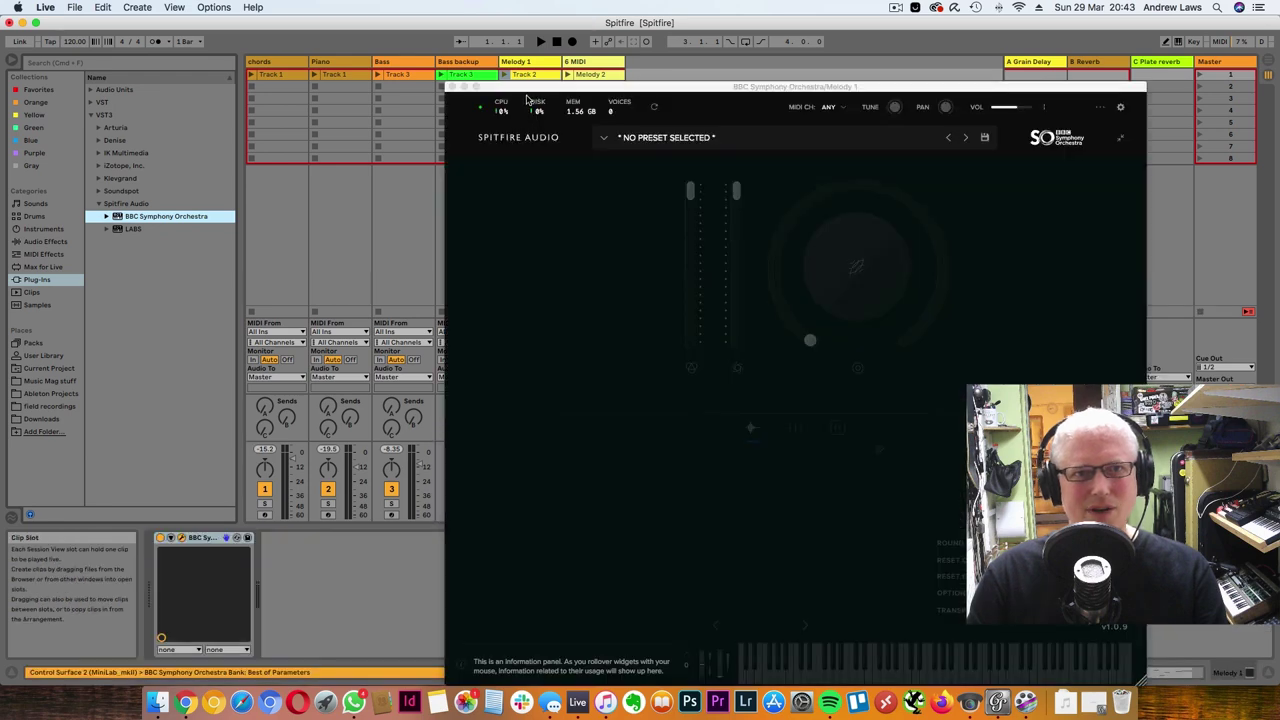
Load the Strings: Violas Leader preset, then play the Melody 1 clip while raising the instrument's dynamics to maximum
click(678, 139)
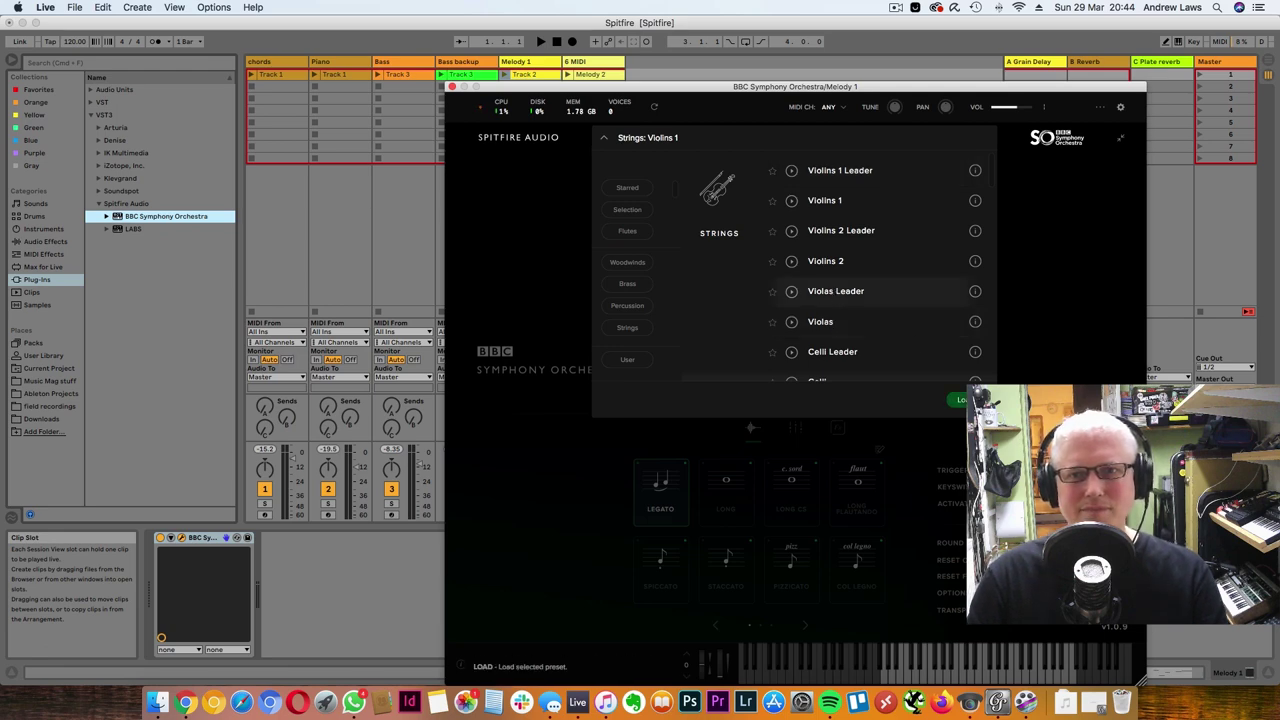
click(960, 400)
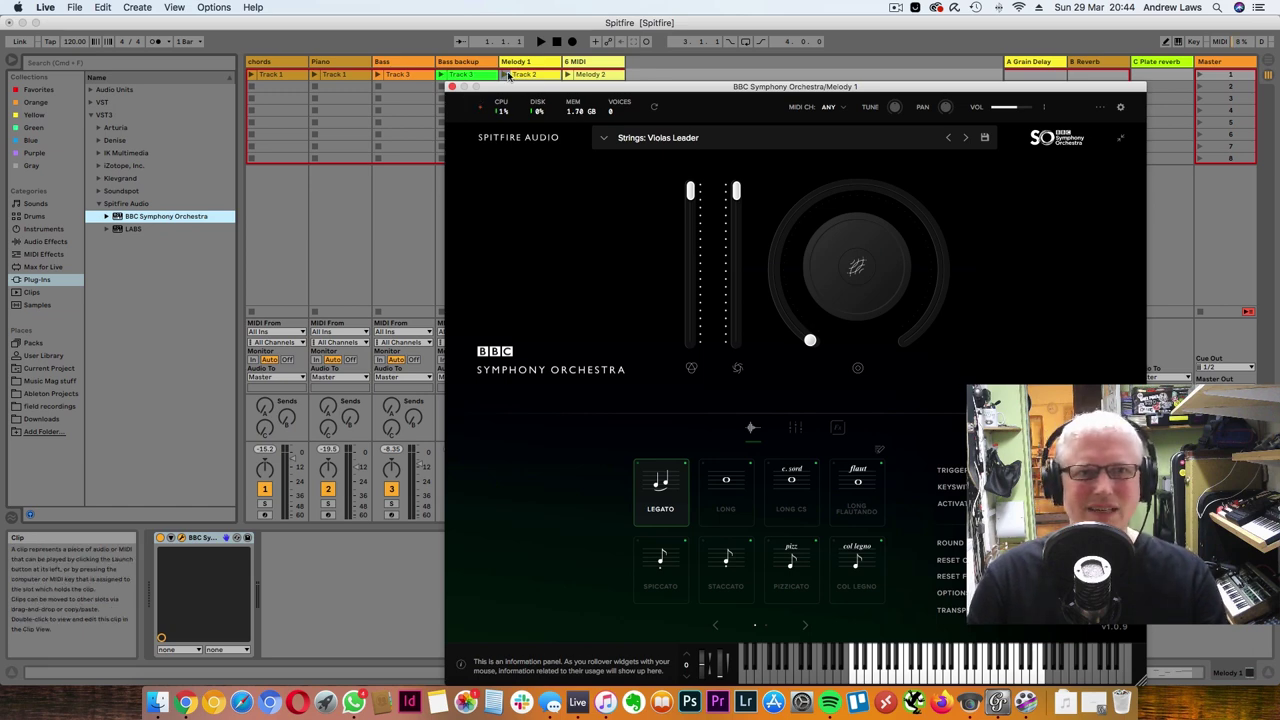
click(505, 76)
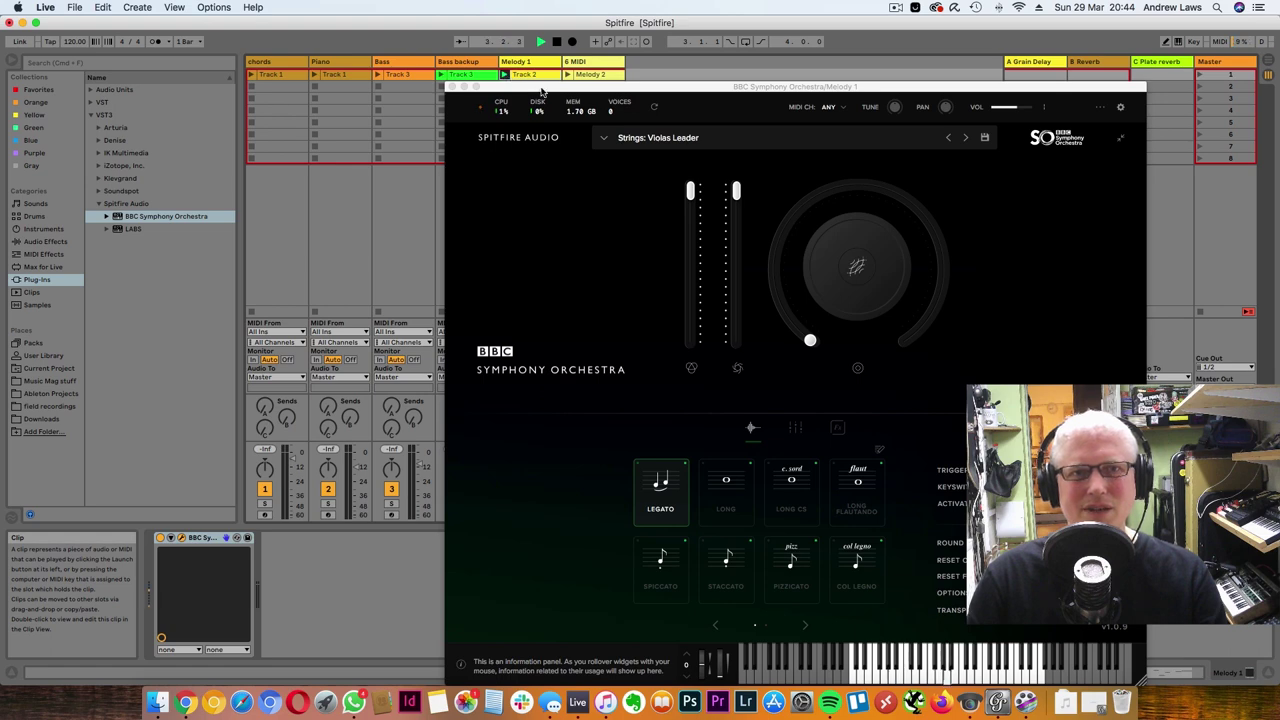
drag(541, 90, 661, 56)
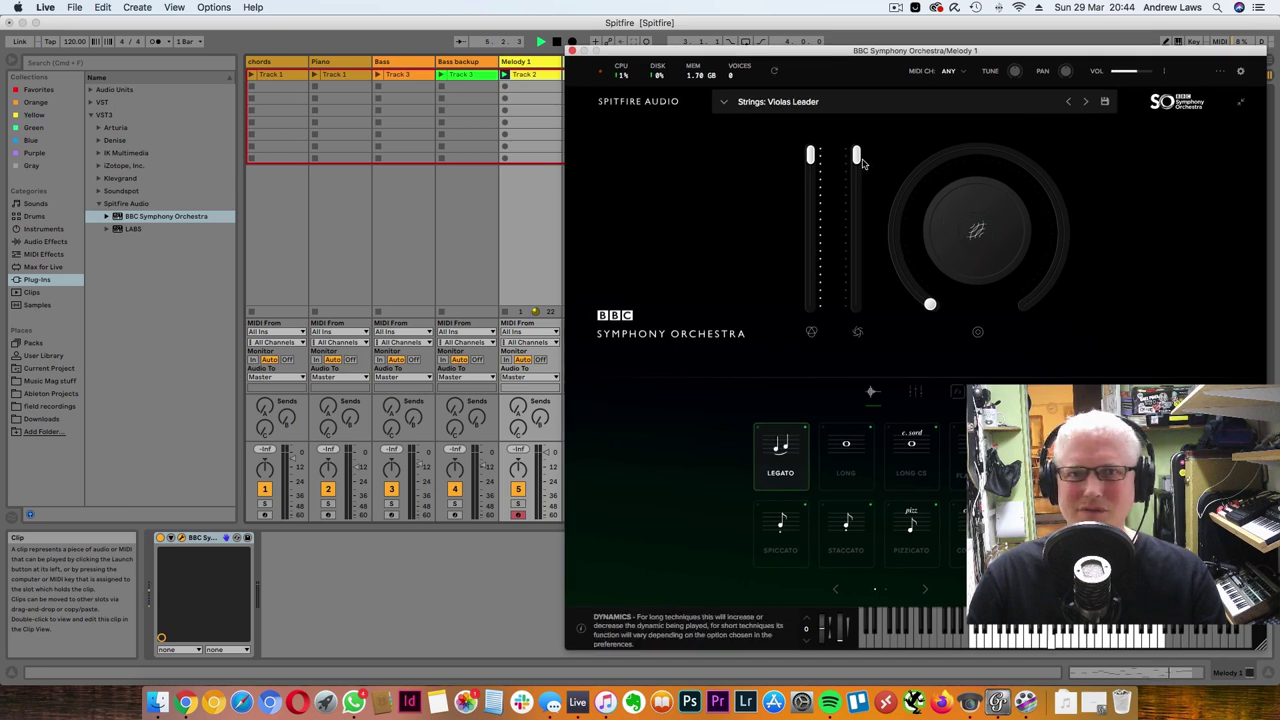
mouse_move(856, 155)
mouse_down()
mouse_move(858, 257)
mouse_move(866, 132)
mouse_up()
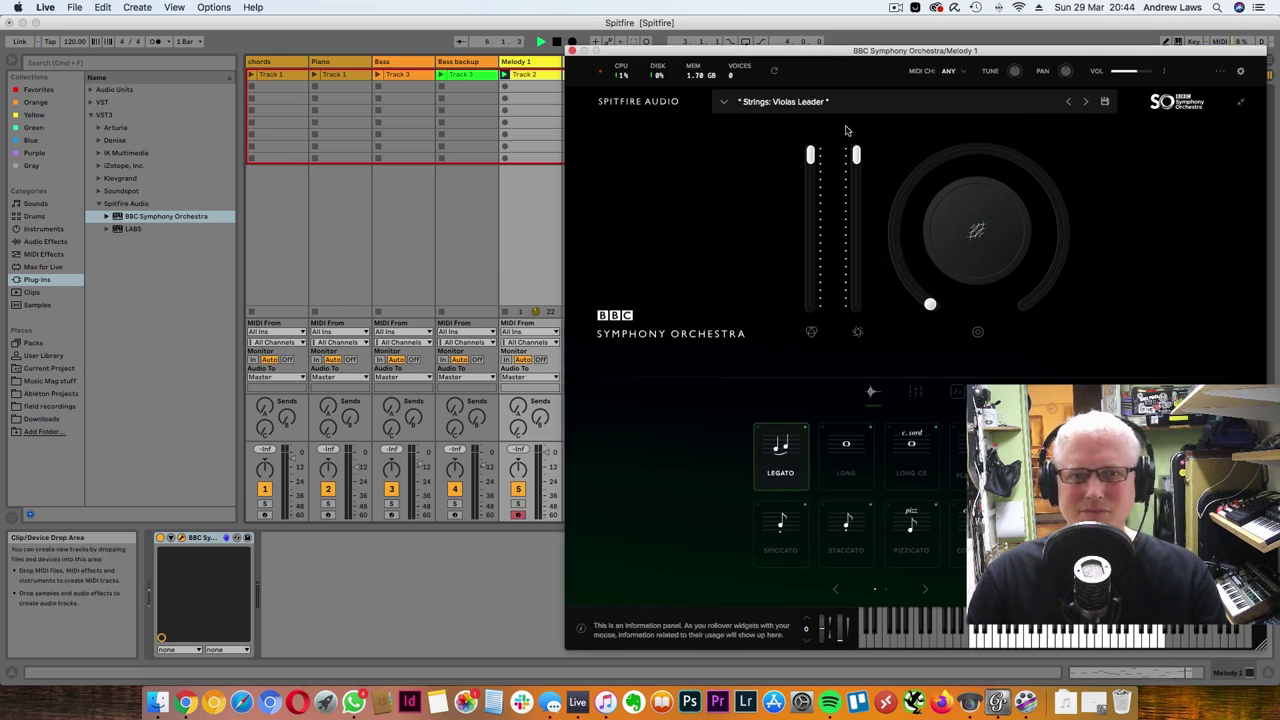
Examine the Melody 1 clip's notes in an enlarged note editor and check its orchestra instrument while the clip plays
click(540, 75)
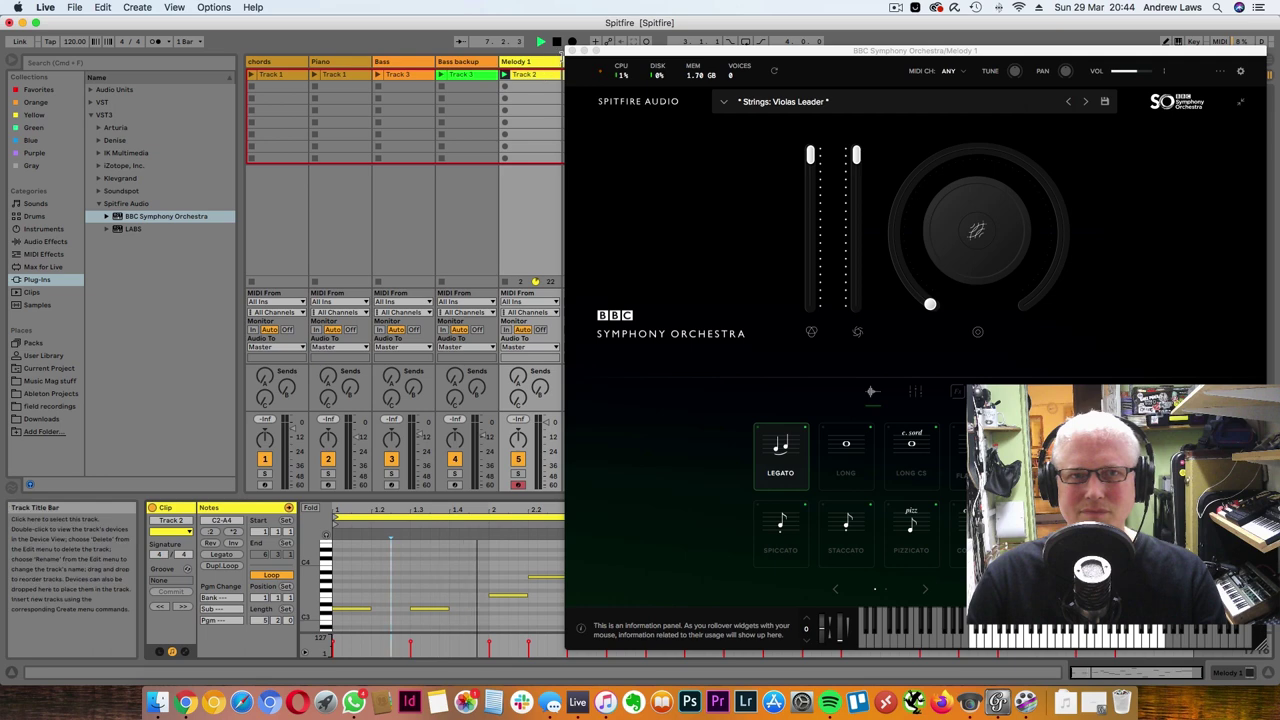
click(574, 51)
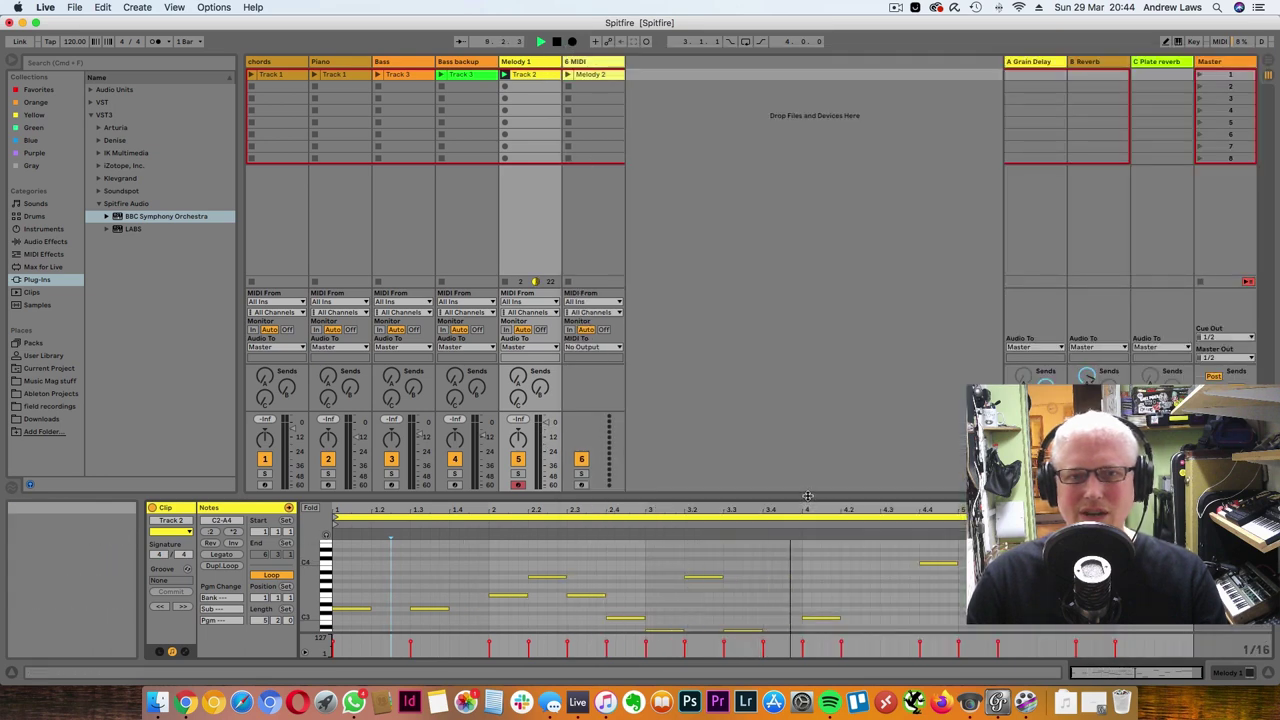
drag(807, 495, 807, 288)
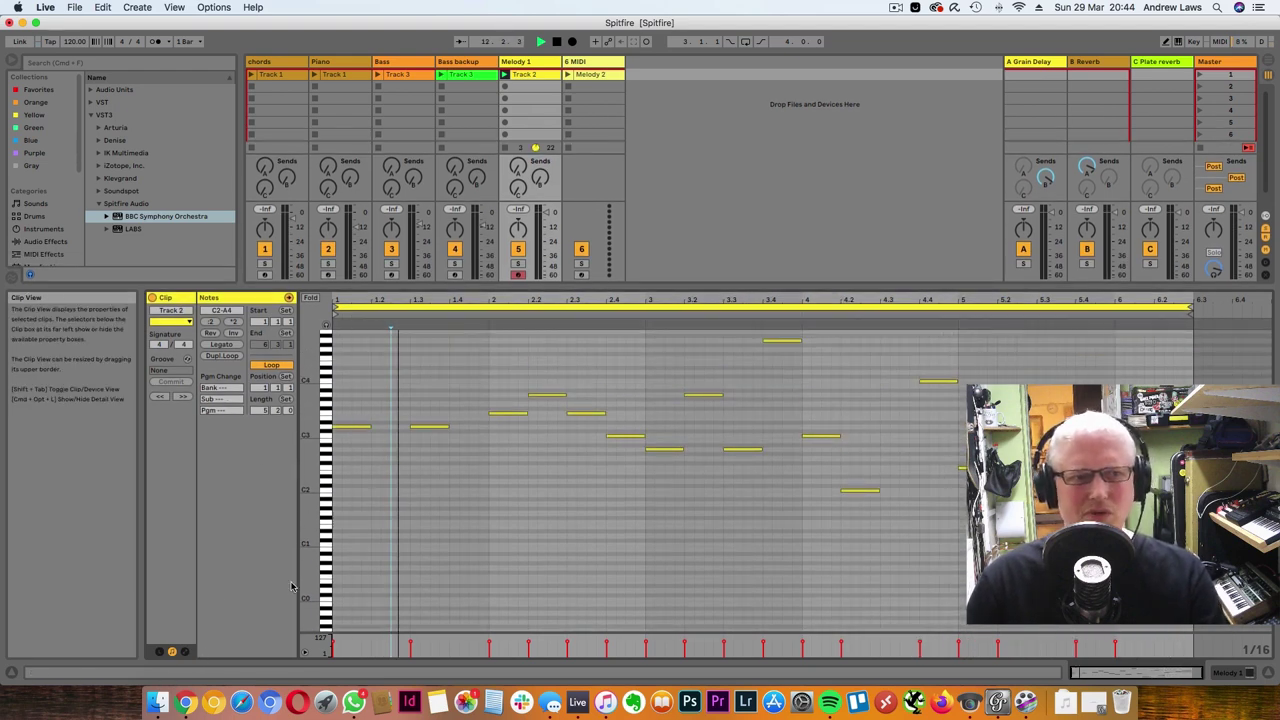
click(1229, 673)
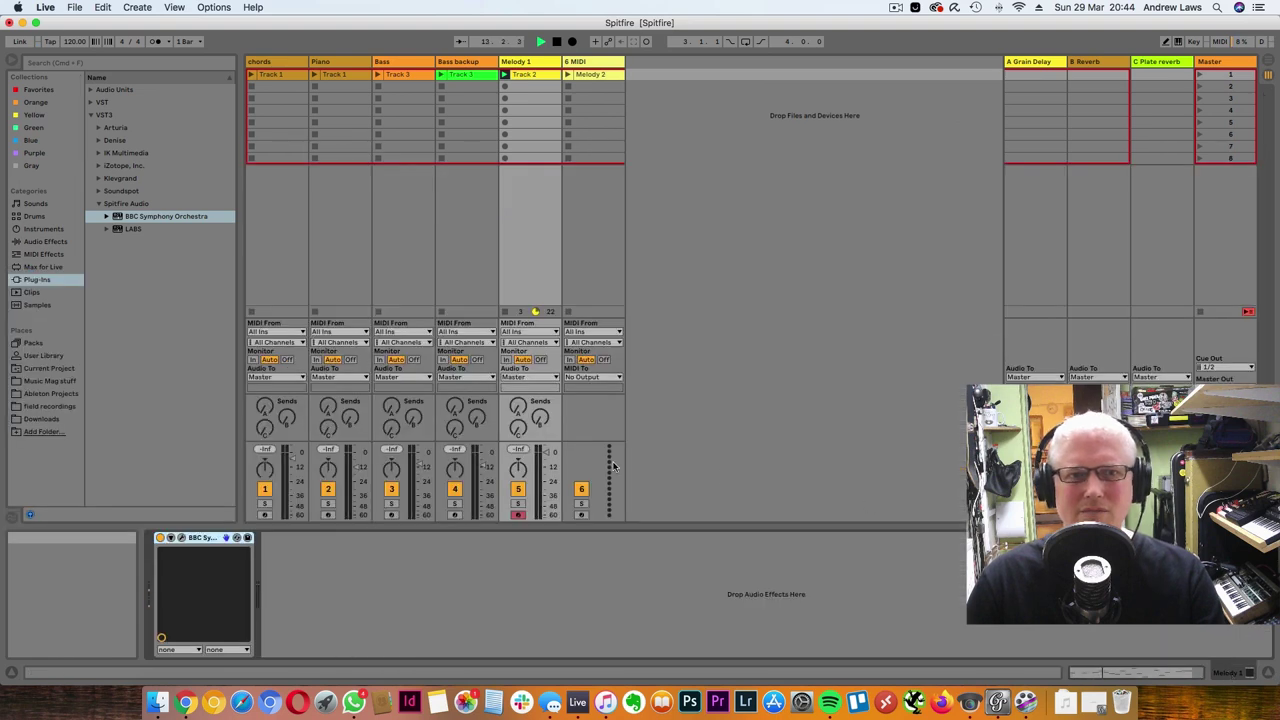
click(184, 541)
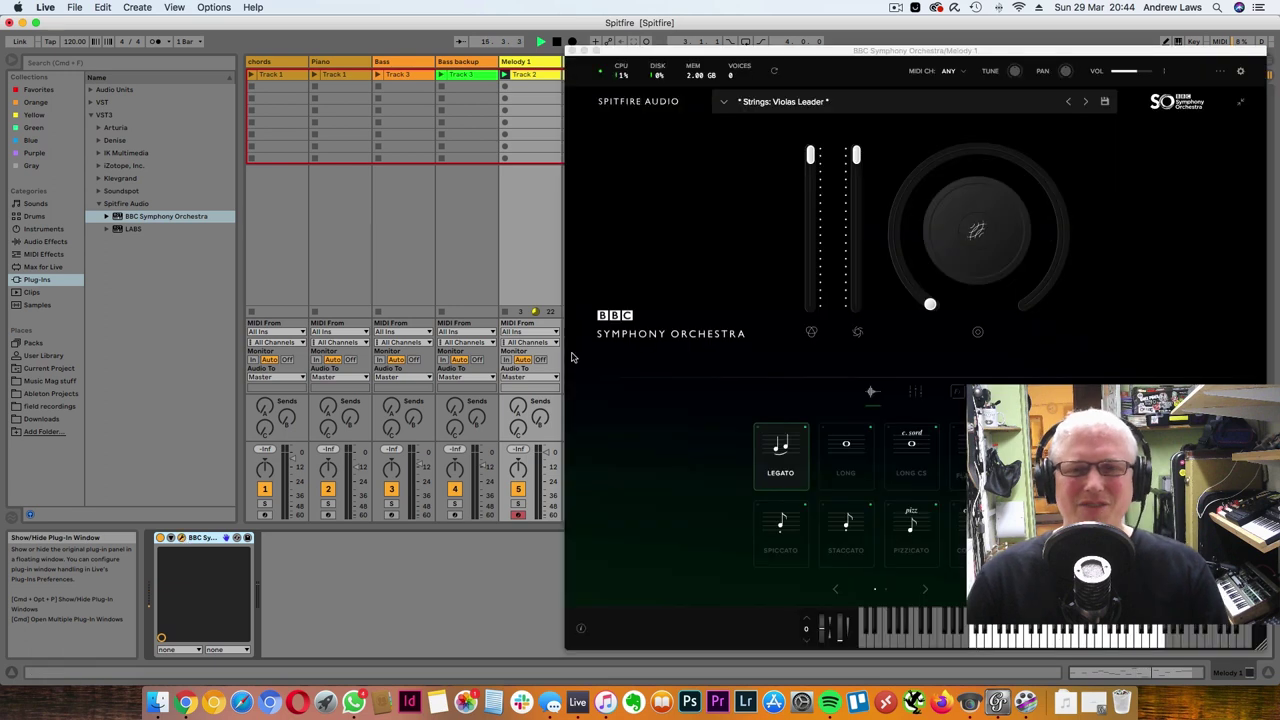
click(571, 50)
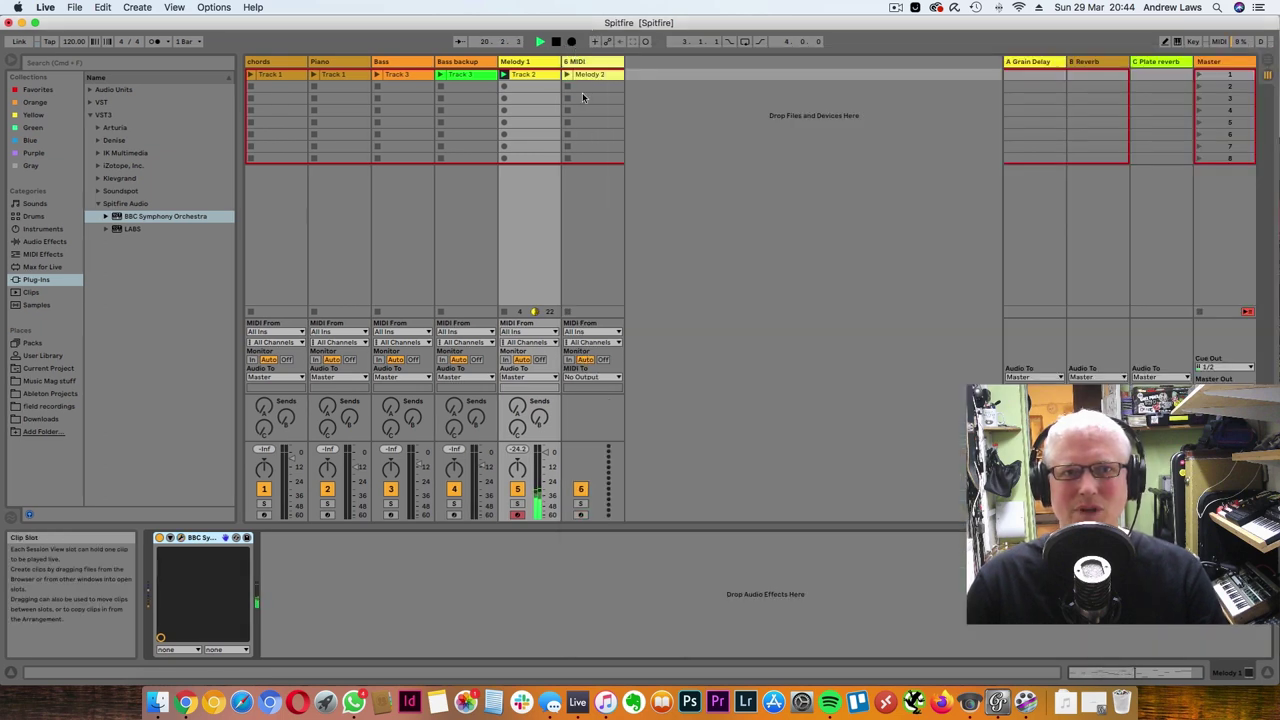
double_click(530, 86)
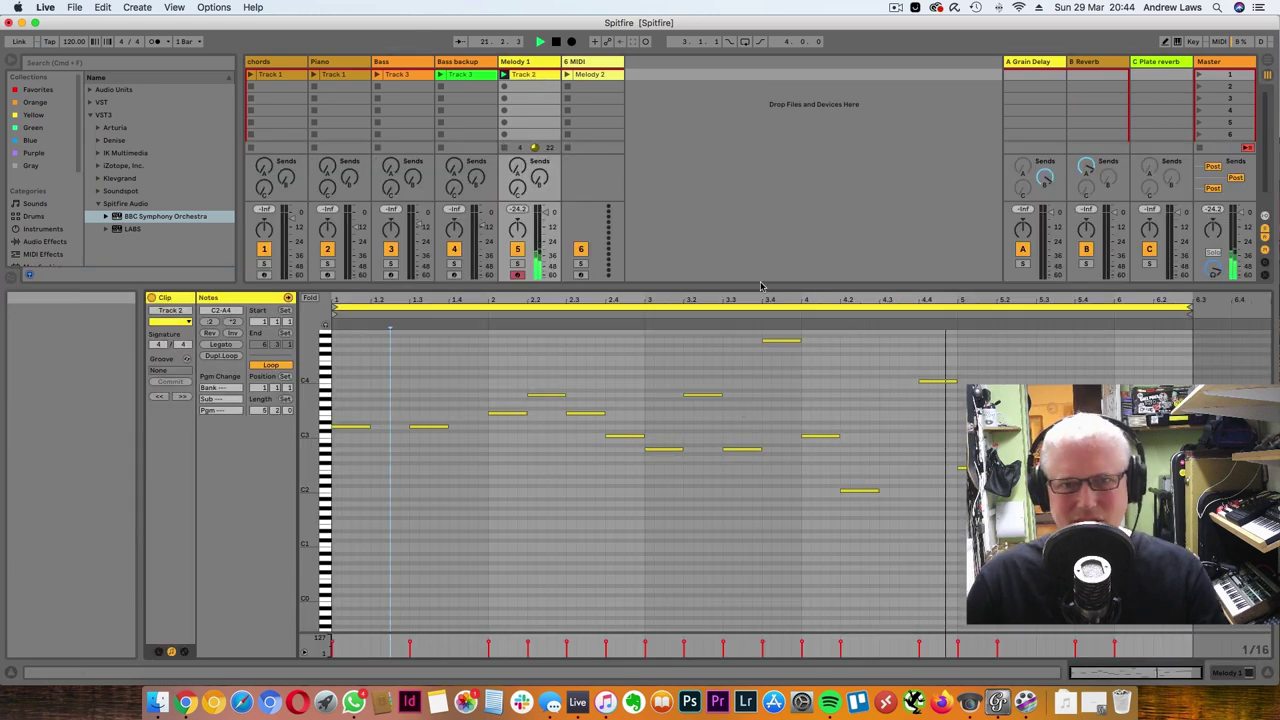
drag(757, 289, 770, 160)
scroll(770, 390, up, 3)
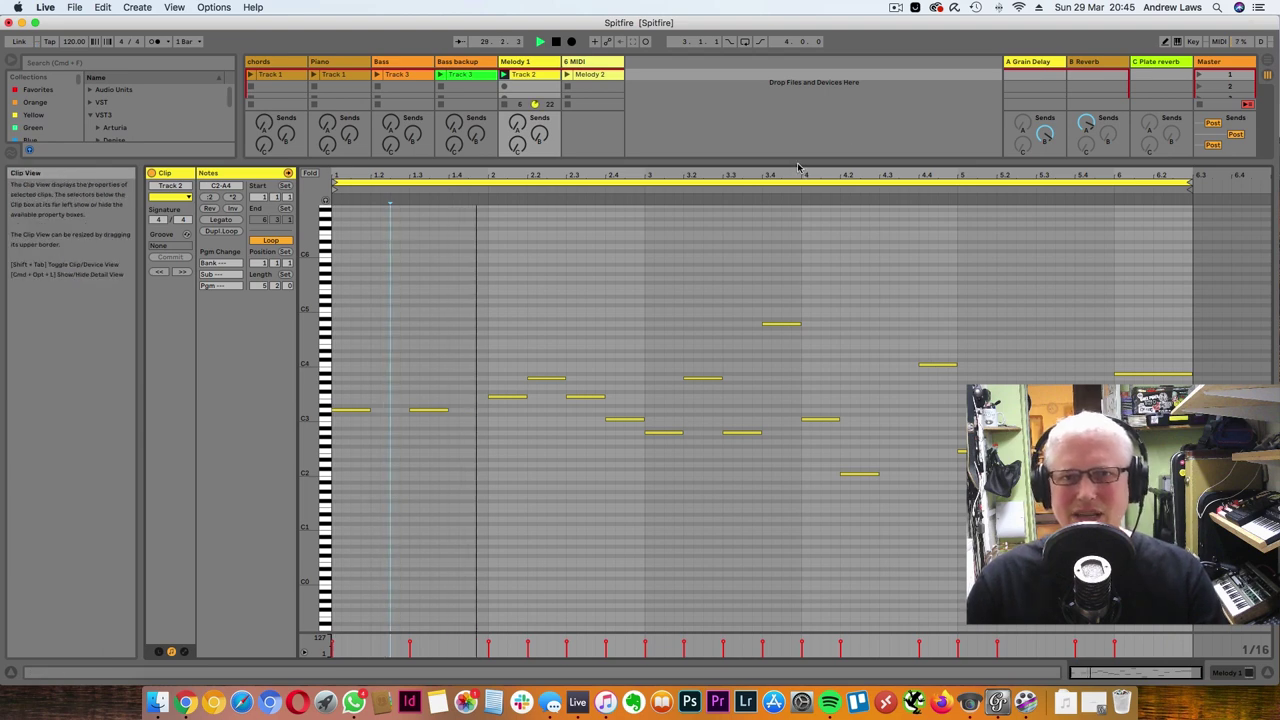
drag(798, 167, 822, 465)
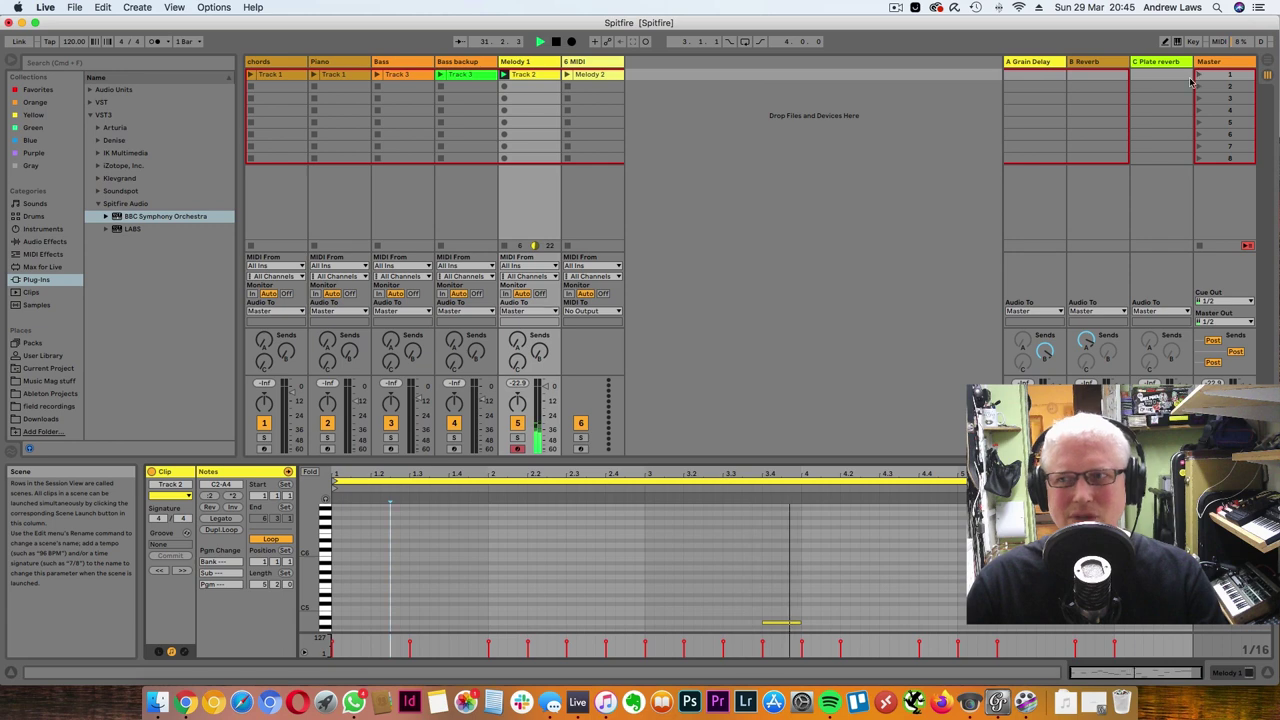
click(517, 78)
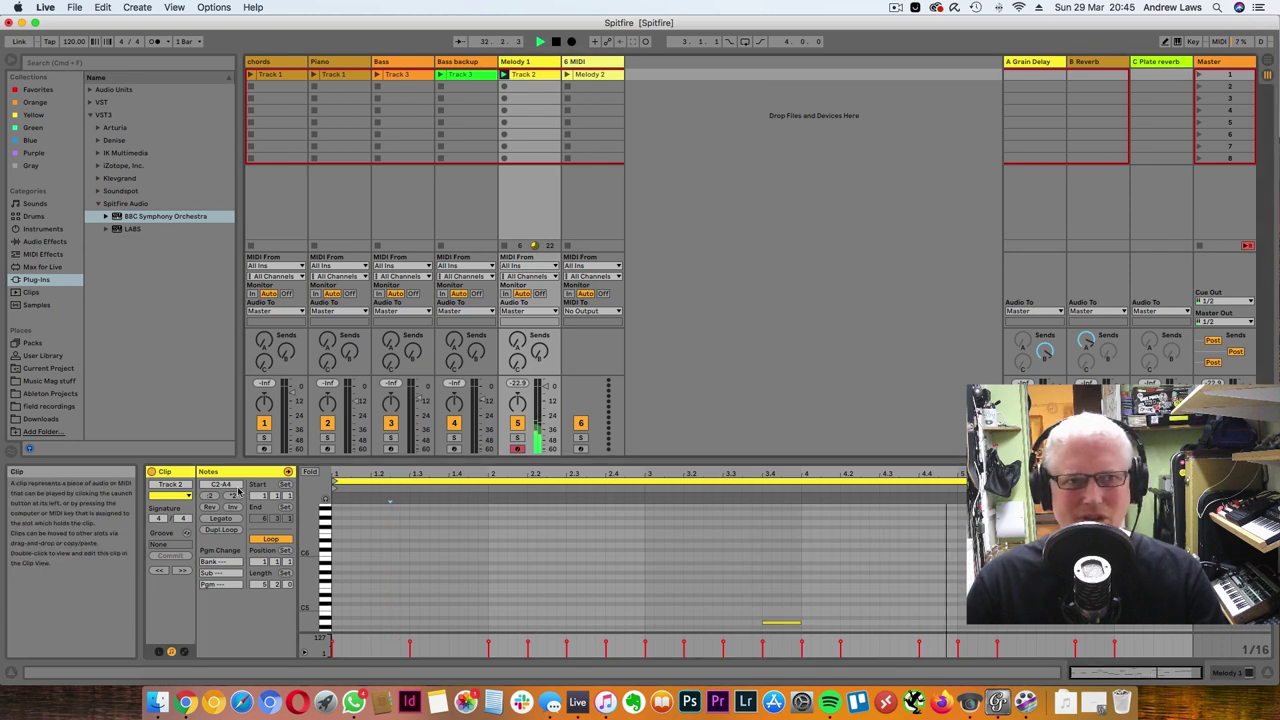
Lower the Melody 1 track's volume fader and raise the BBC Symphony Orchestra instrument's master volume to maximum
click(1230, 673)
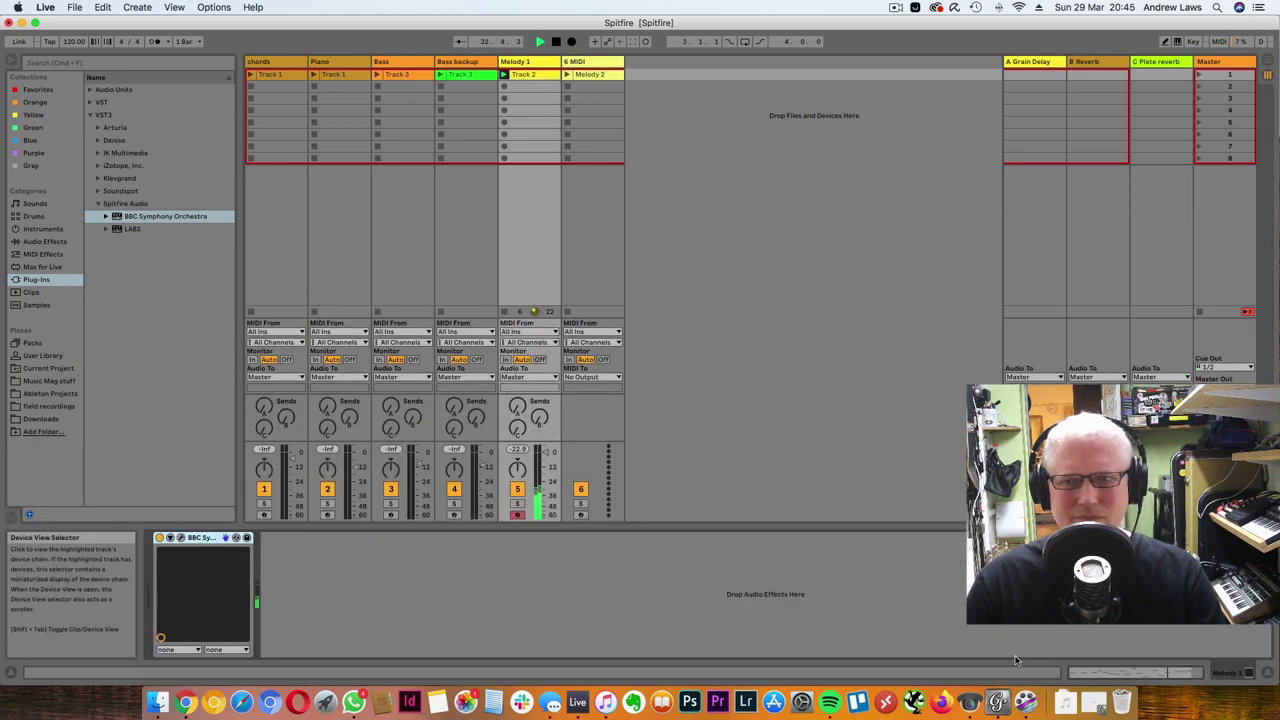
click(181, 539)
click(181, 539)
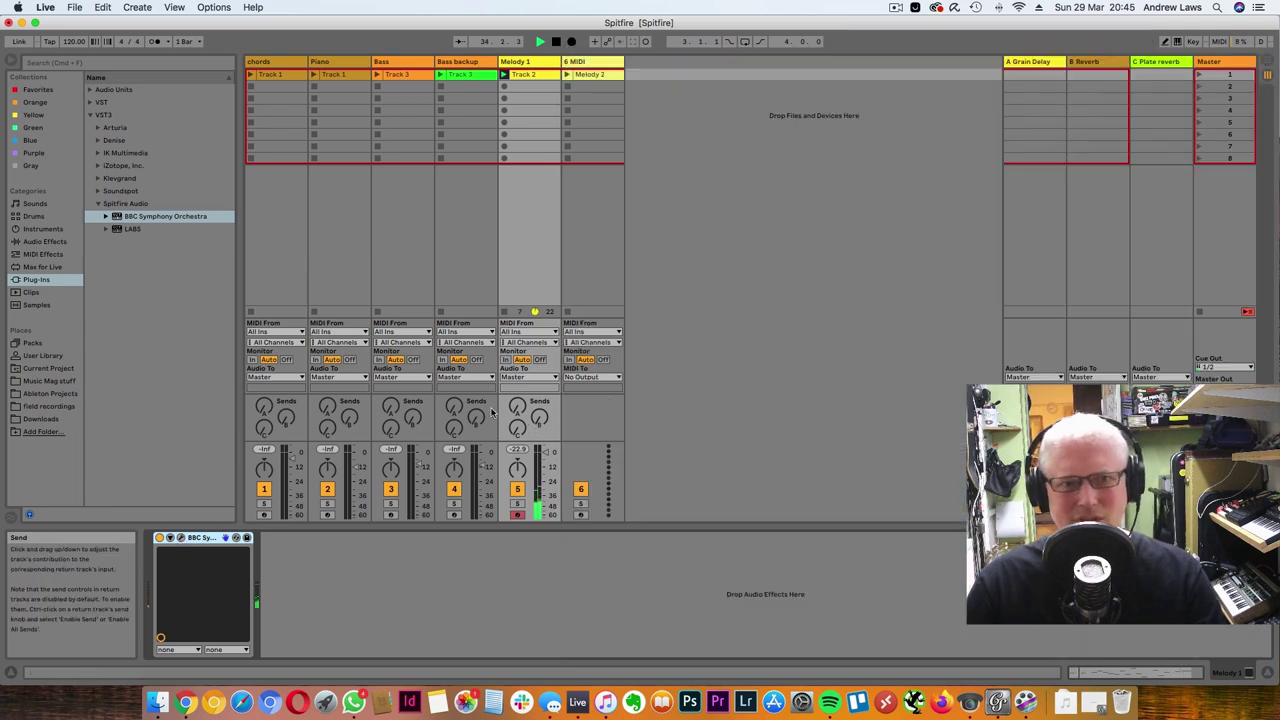
drag(545, 453, 545, 497)
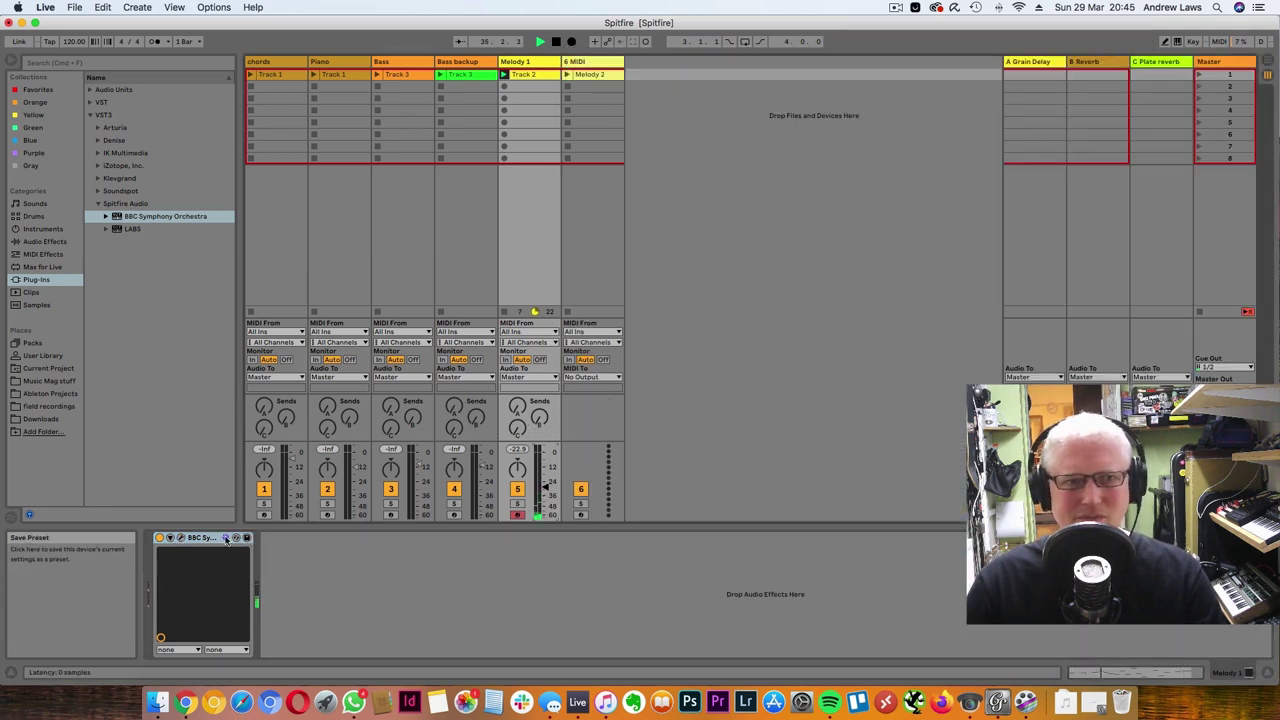
key(super+alt+p)
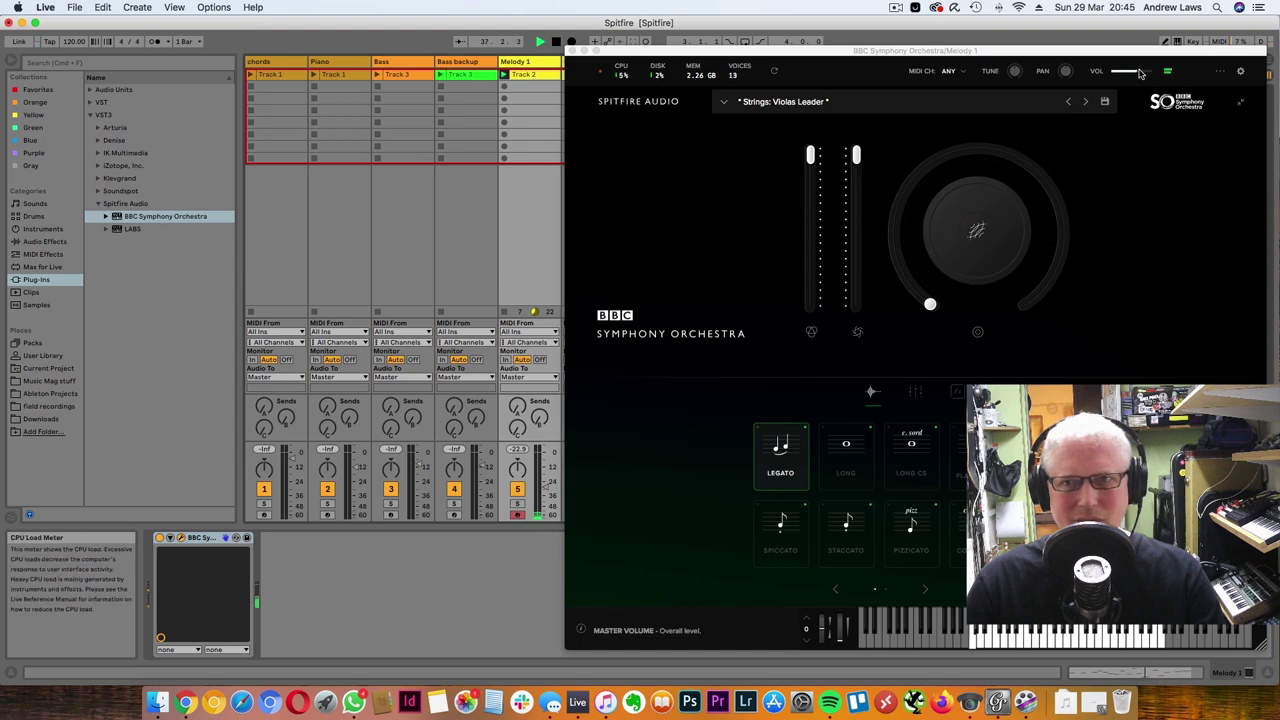
drag(1139, 72, 1168, 73)
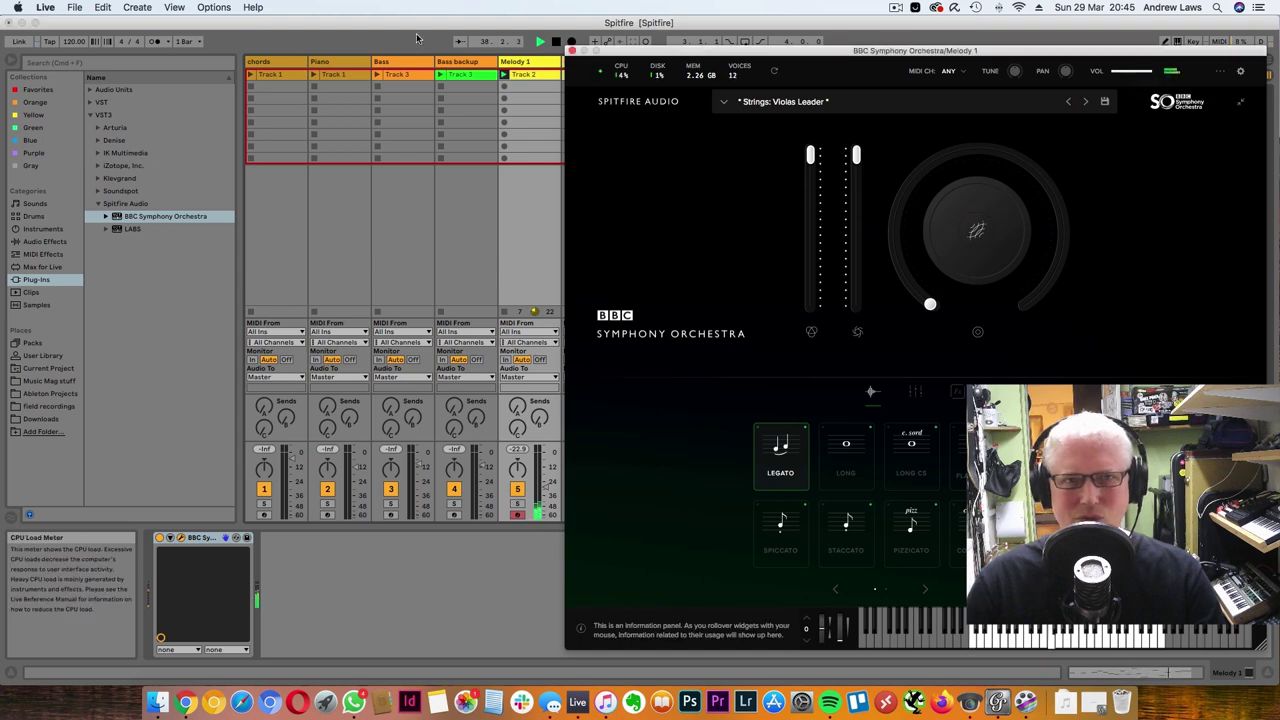
click(578, 25)
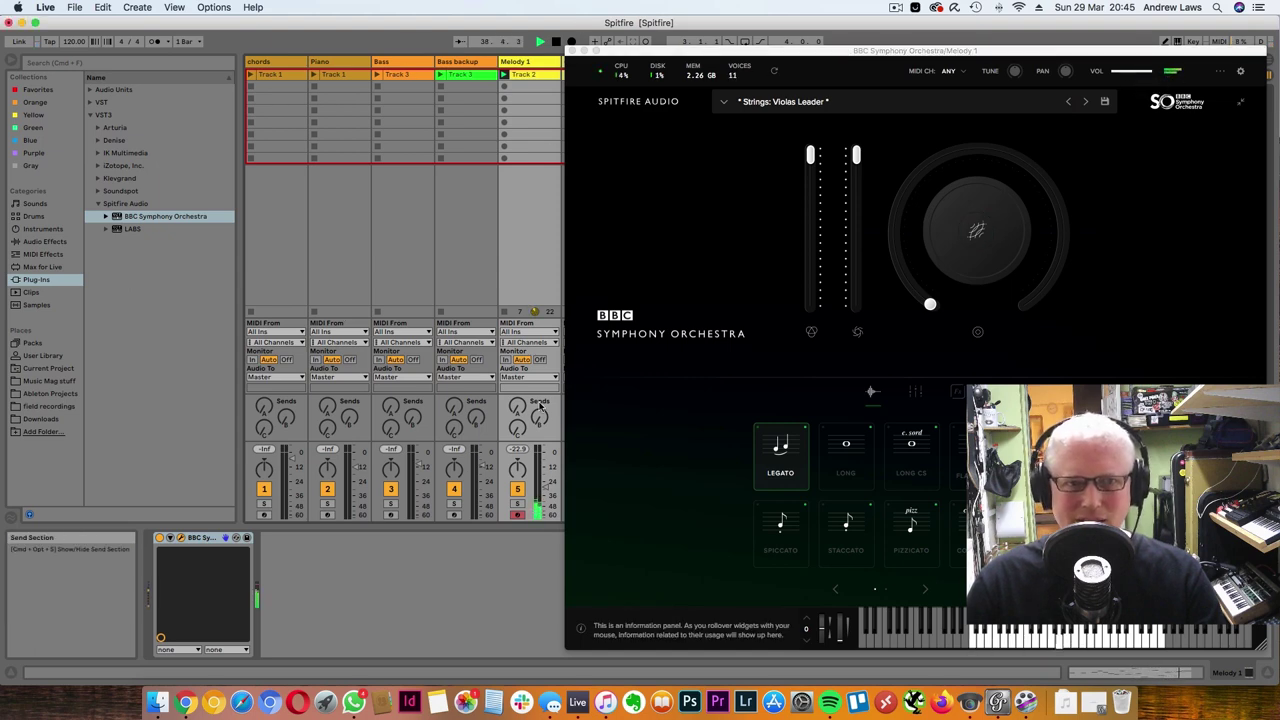
click(572, 51)
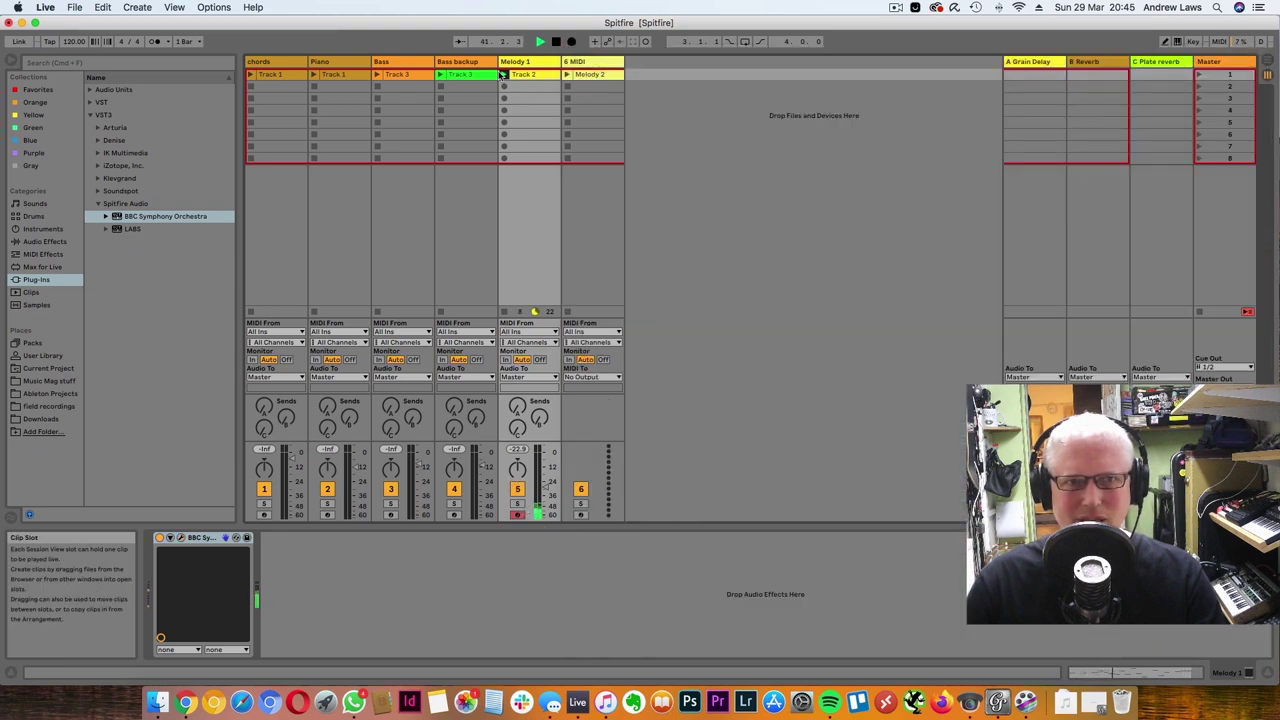
Assign the Violas Leader instrument's large knob to Vibrato and set it to 78%
click(182, 540)
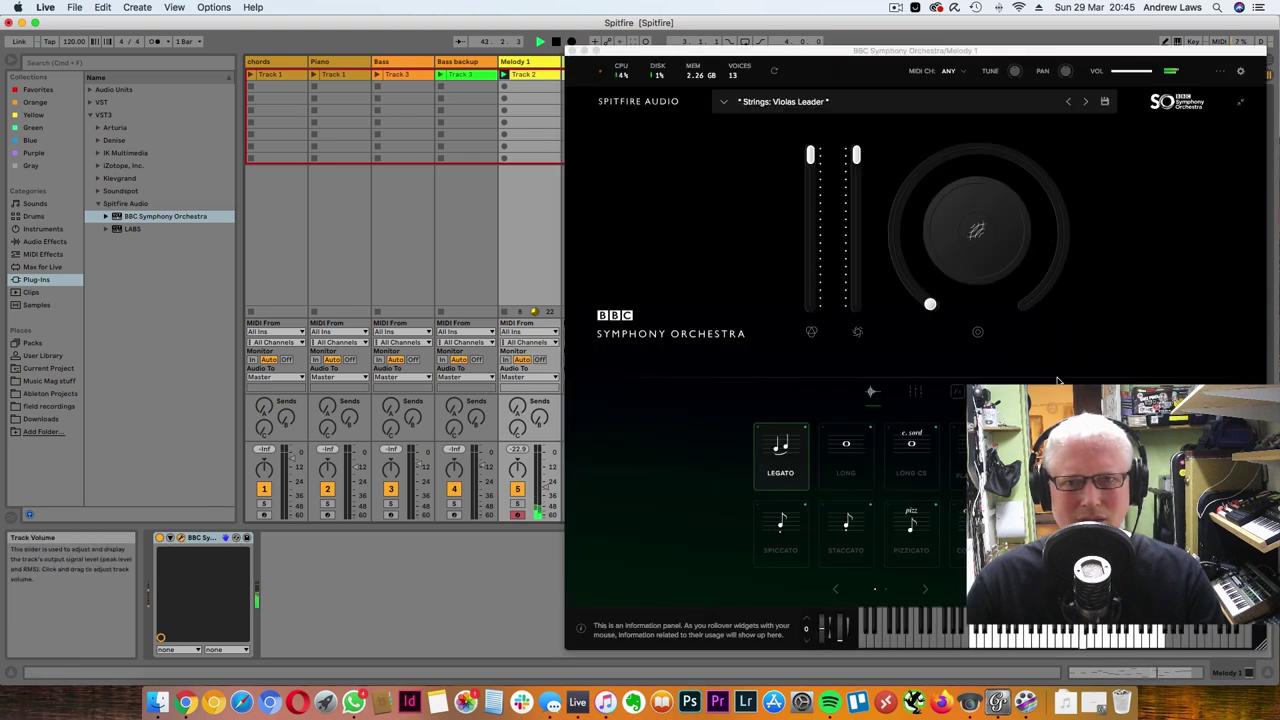
click(977, 233)
click(977, 233)
click(977, 233)
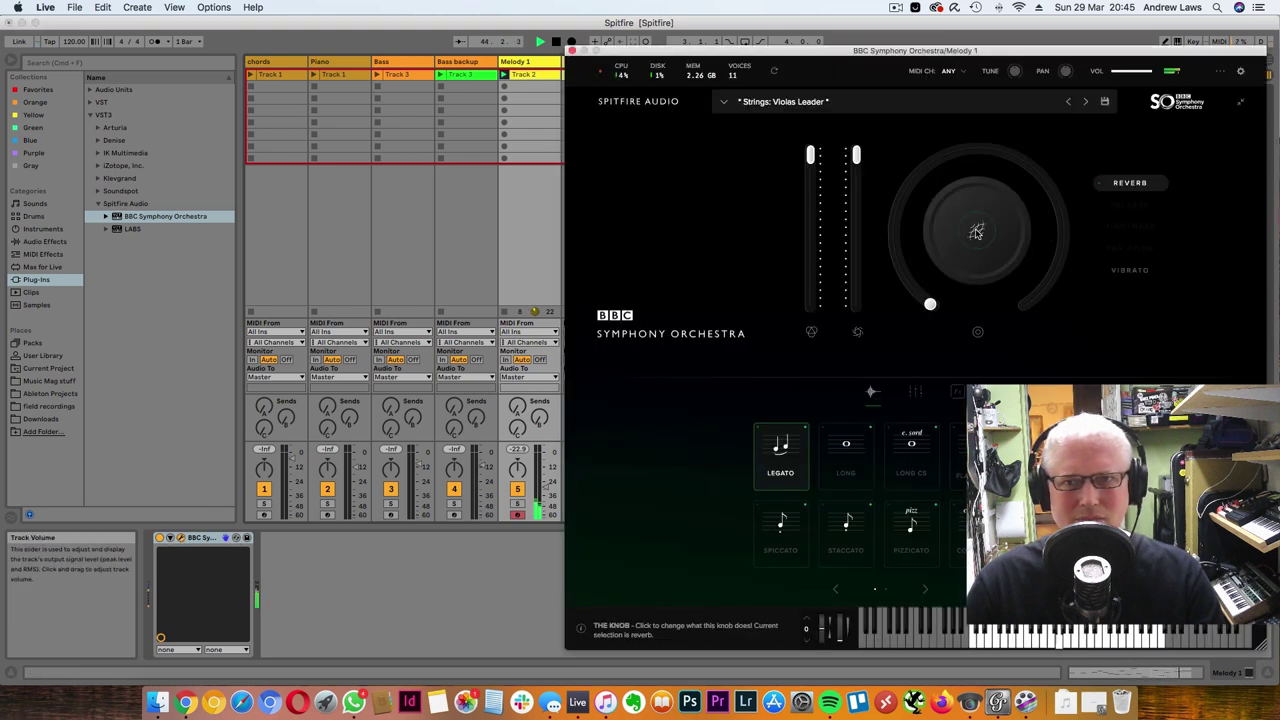
click(1126, 268)
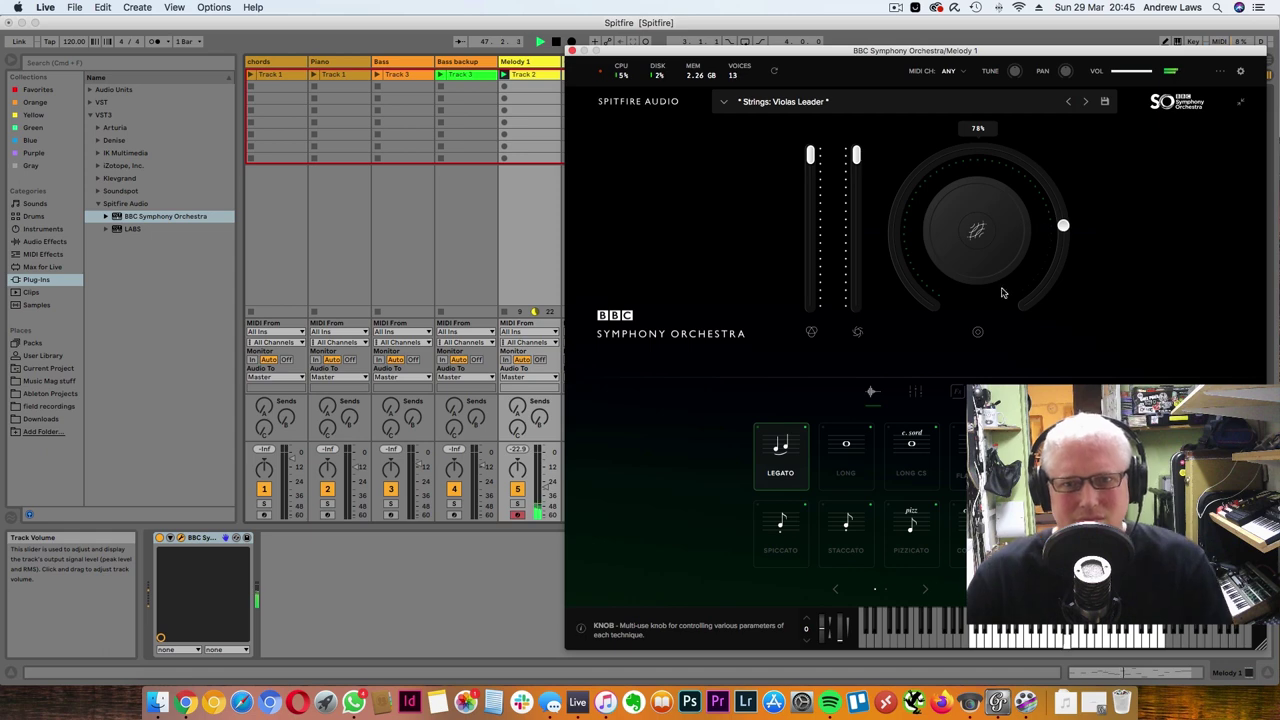
Switch the Violas Leader instrument to the Pizzicato technique and play it with the first scene
click(908, 529)
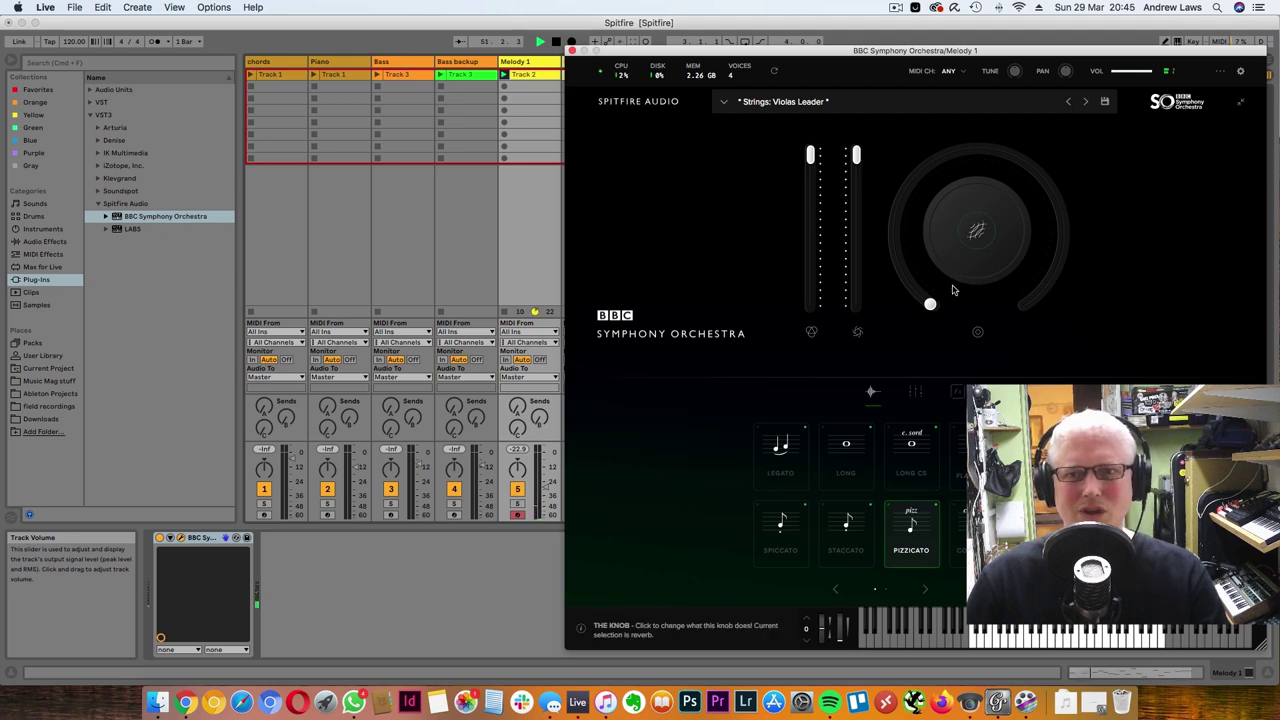
click(572, 51)
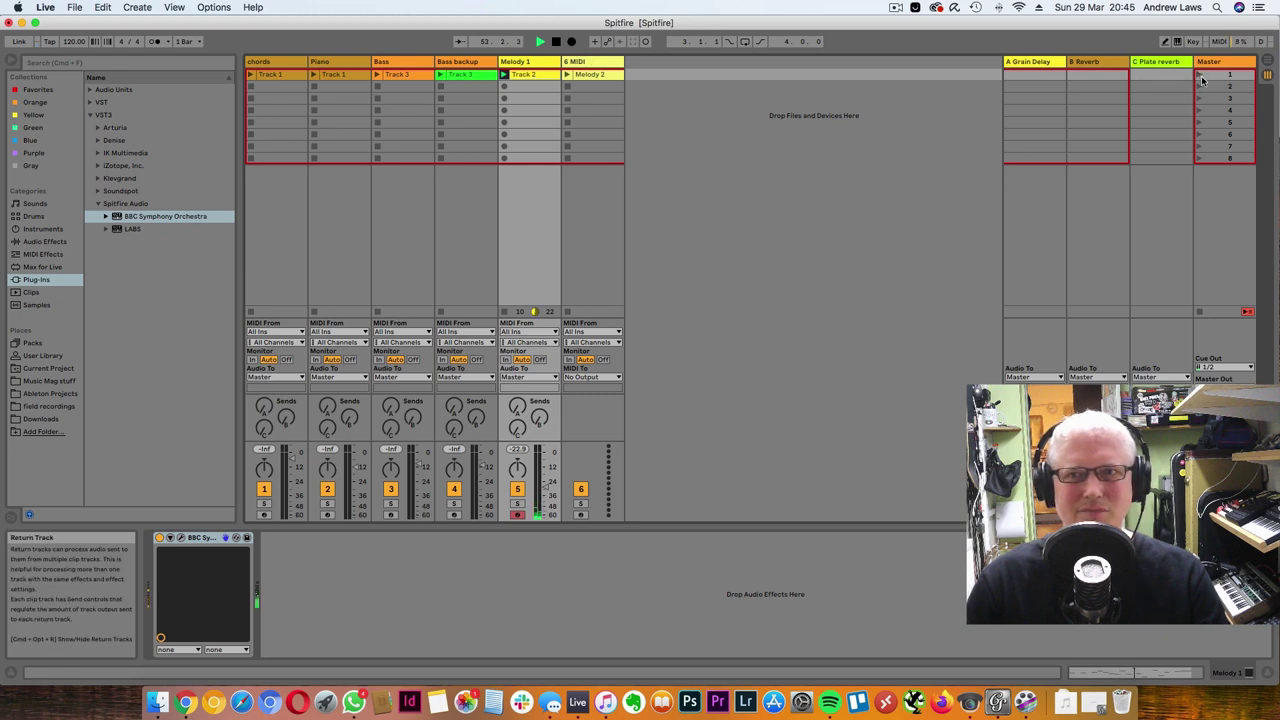
click(1200, 76)
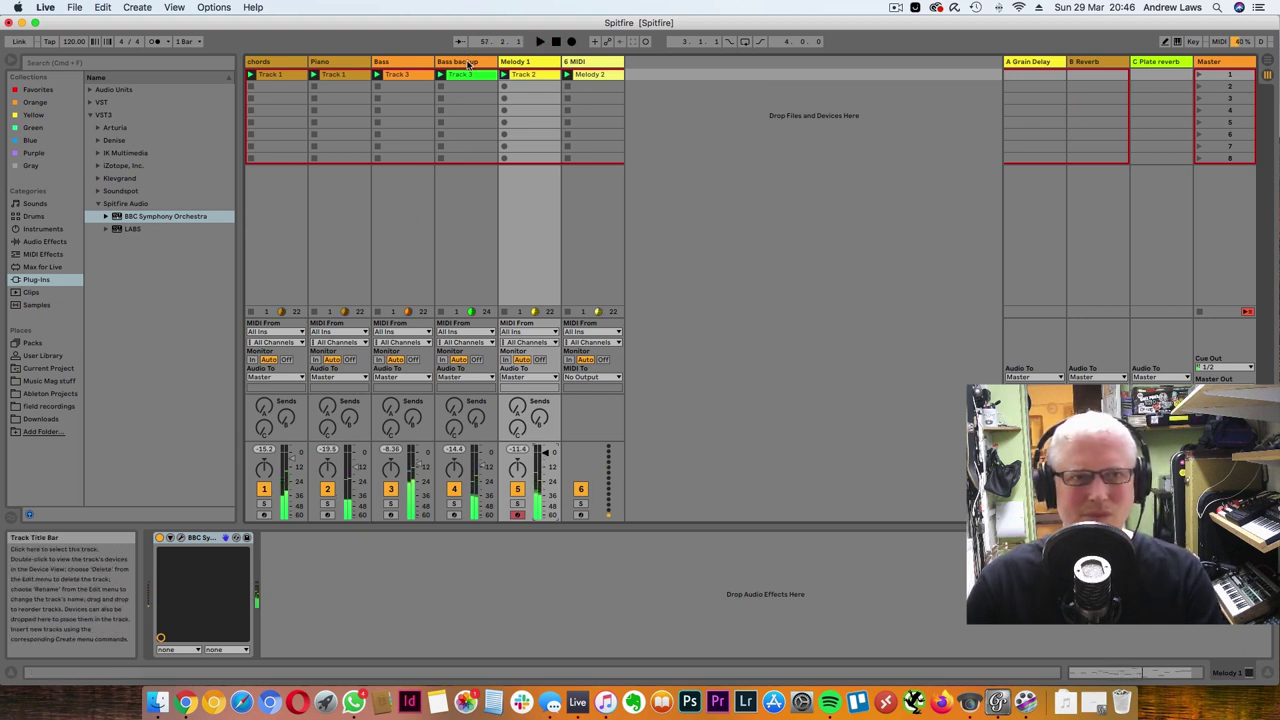
Rename the Bass backup track as Trombibes
right_click(466, 62)
click(523, 113)
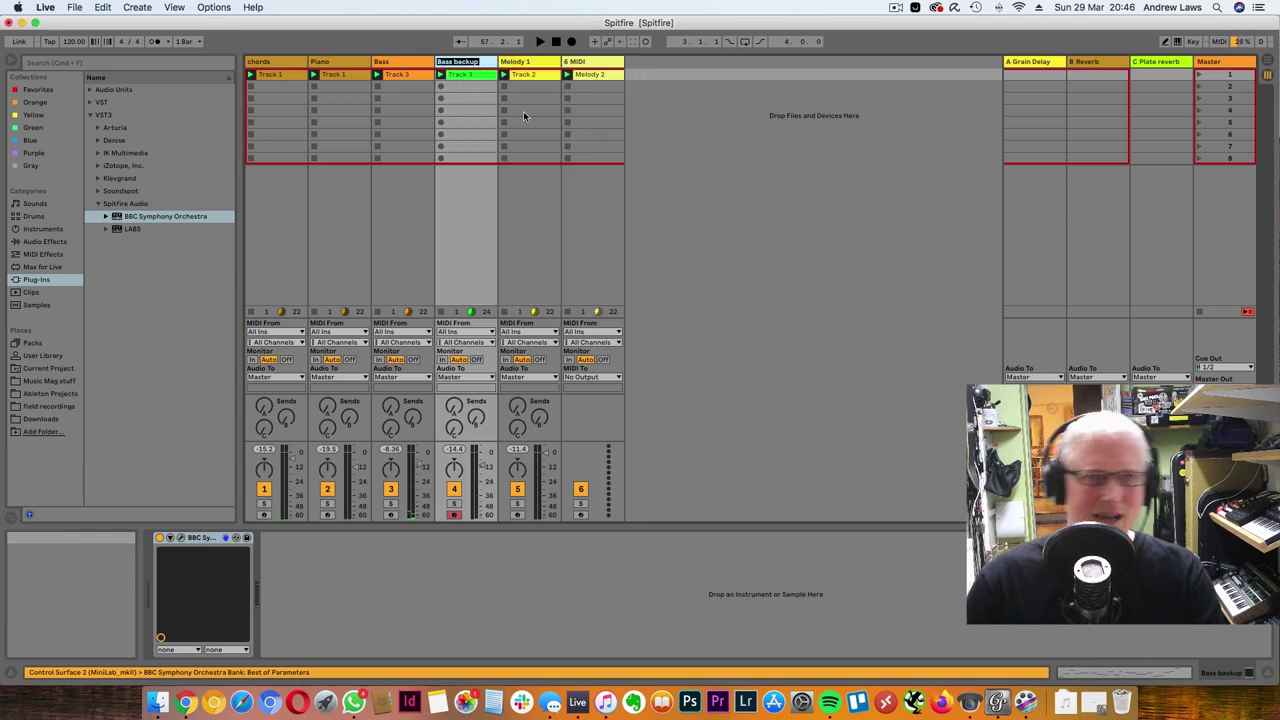
text(Trombi)
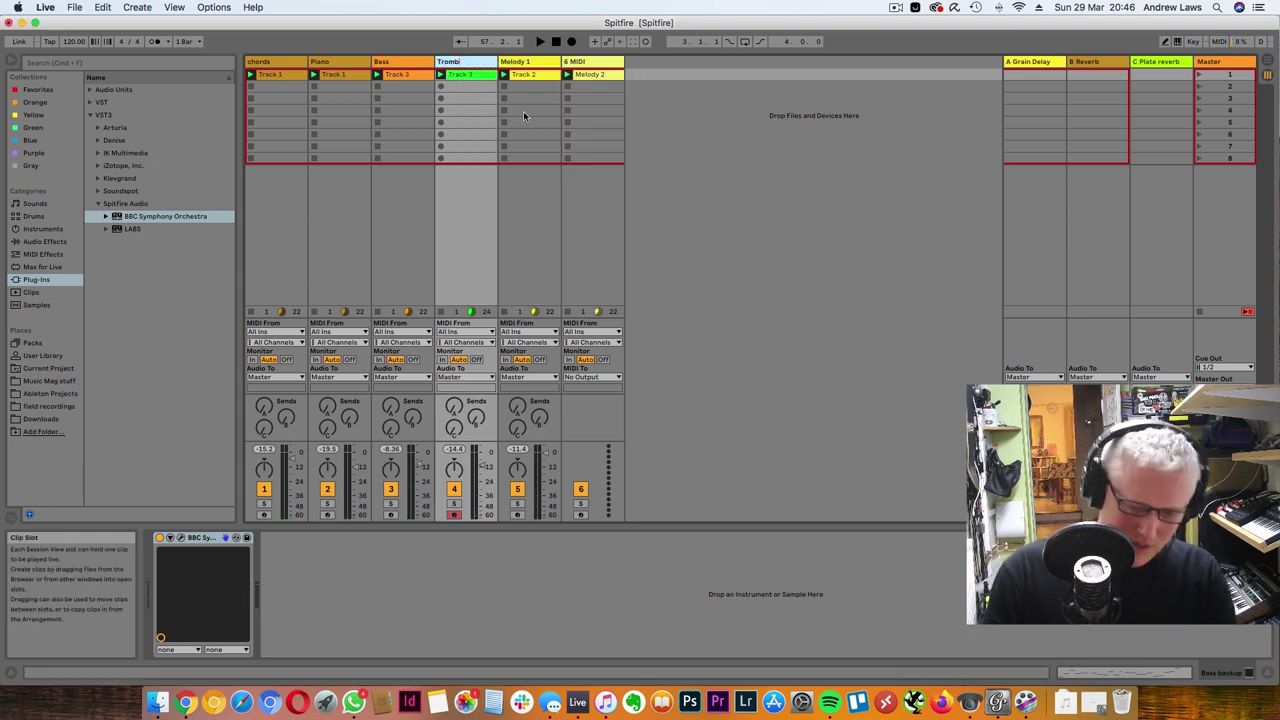
text(beibes)
key(Return)
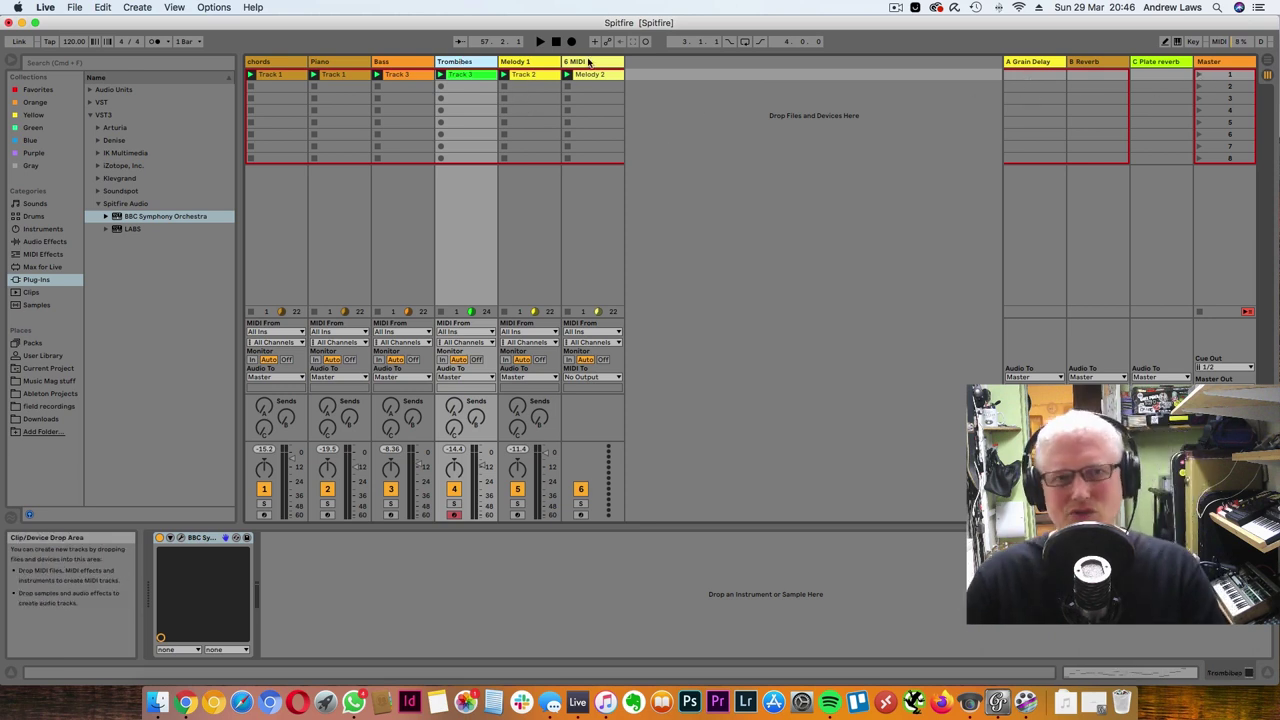
Rename the Melody 1 track as Viola
click(530, 62)
right_click(534, 62)
click(594, 114)
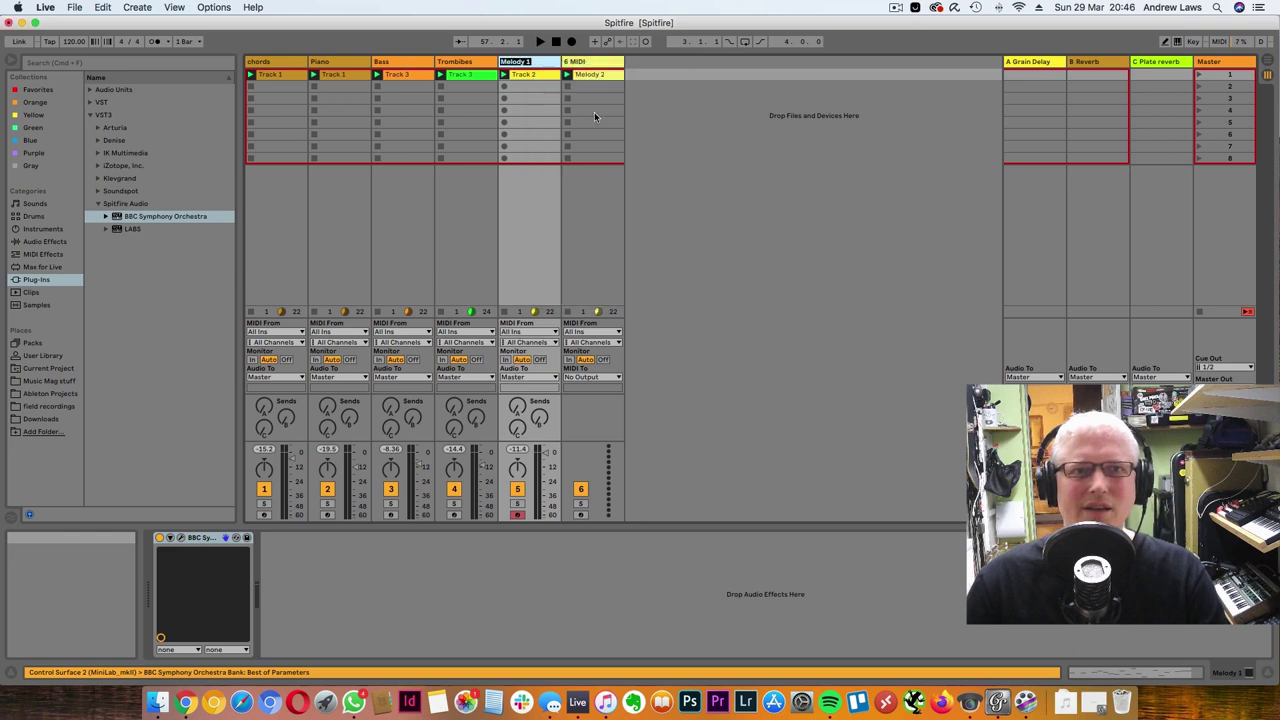
text(Viola)
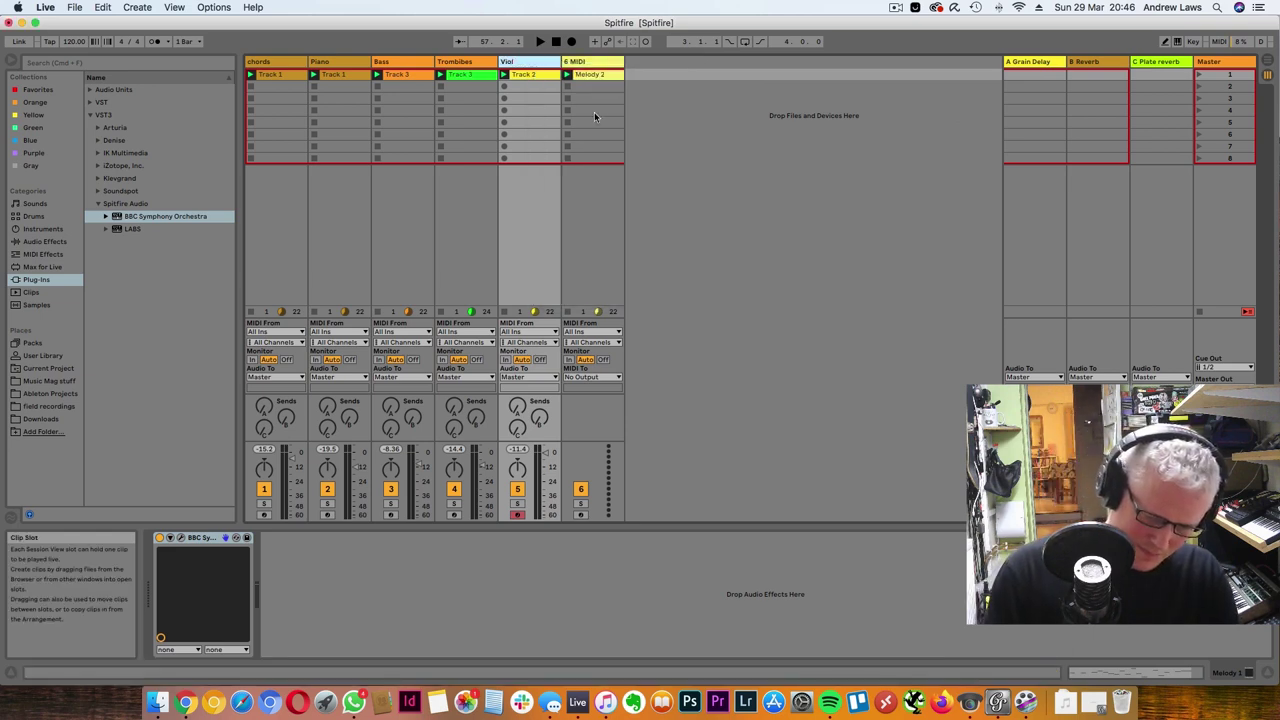
key(Return)
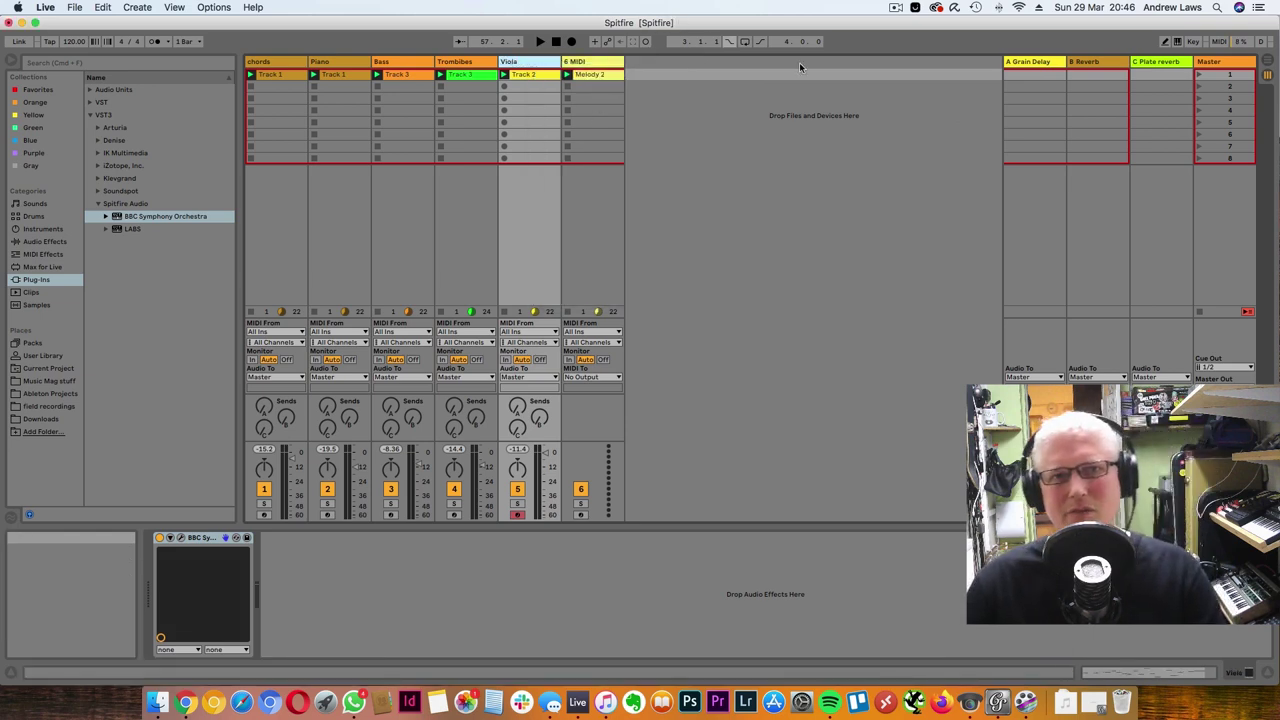
Play the first scene and add the TR5 EQ-81 plug-in from IK Multimedia to the Viola track
click(1200, 75)
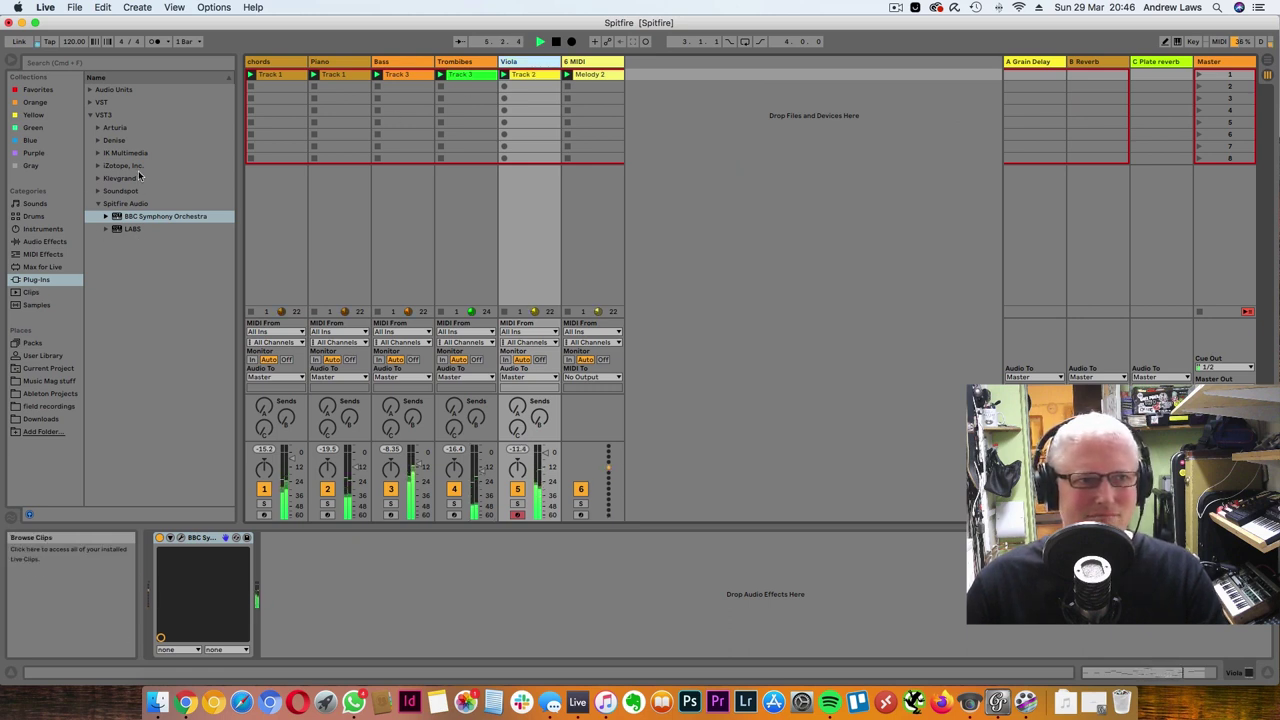
click(97, 153)
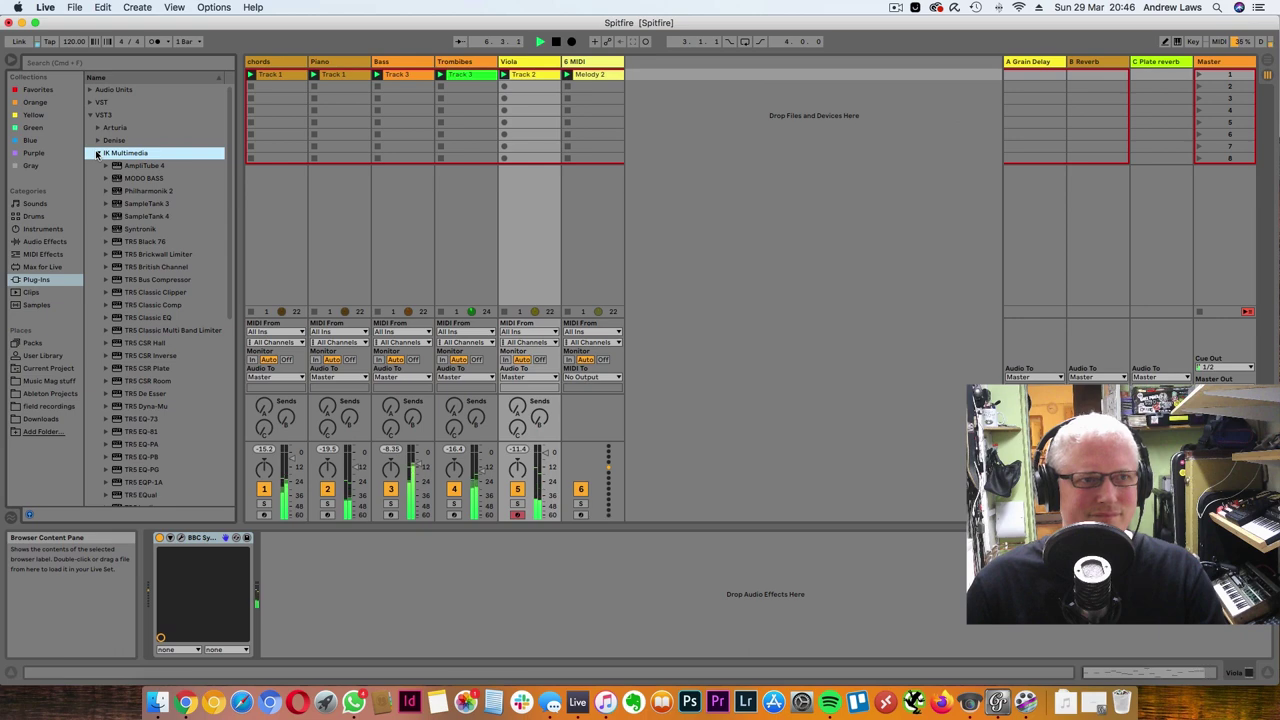
scroll(183, 379, down, 5)
click(130, 313)
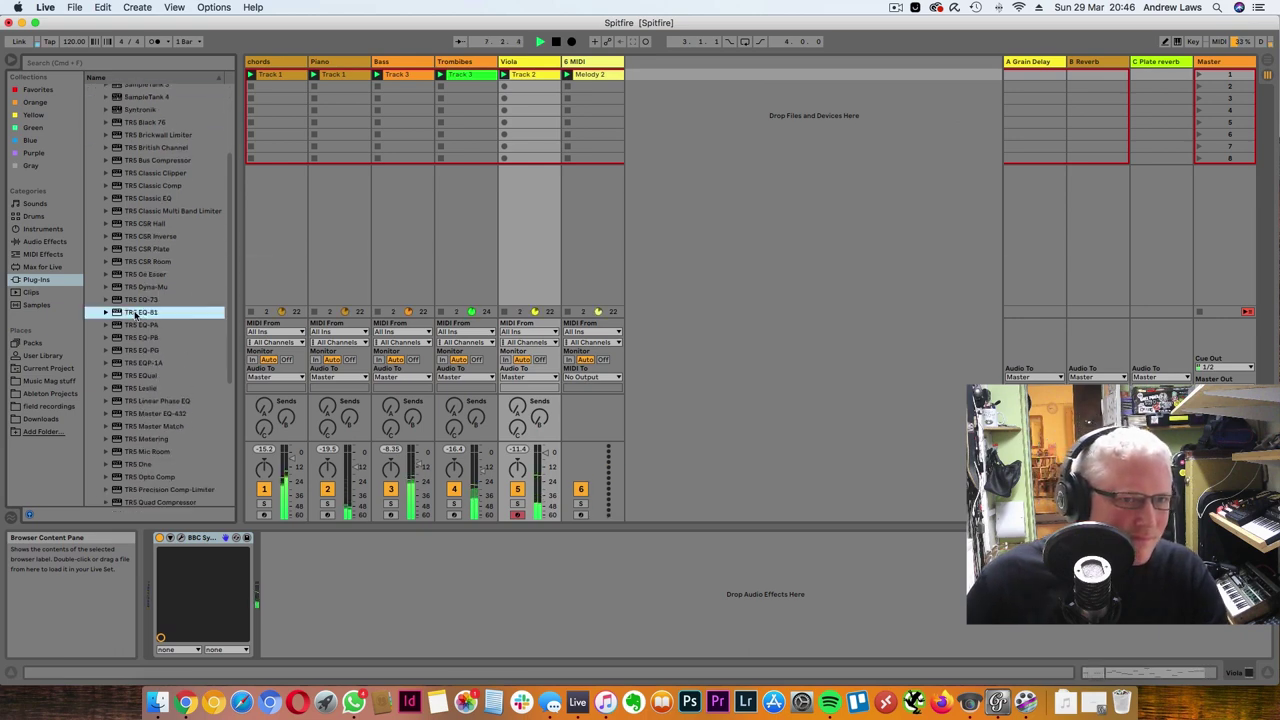
drag(130, 316, 545, 190)
Load the EQ-81's Razor Sharp GTR preset and set its lowest band's gain to 1.5 and its highest band's gain to 6.0
click(615, 87)
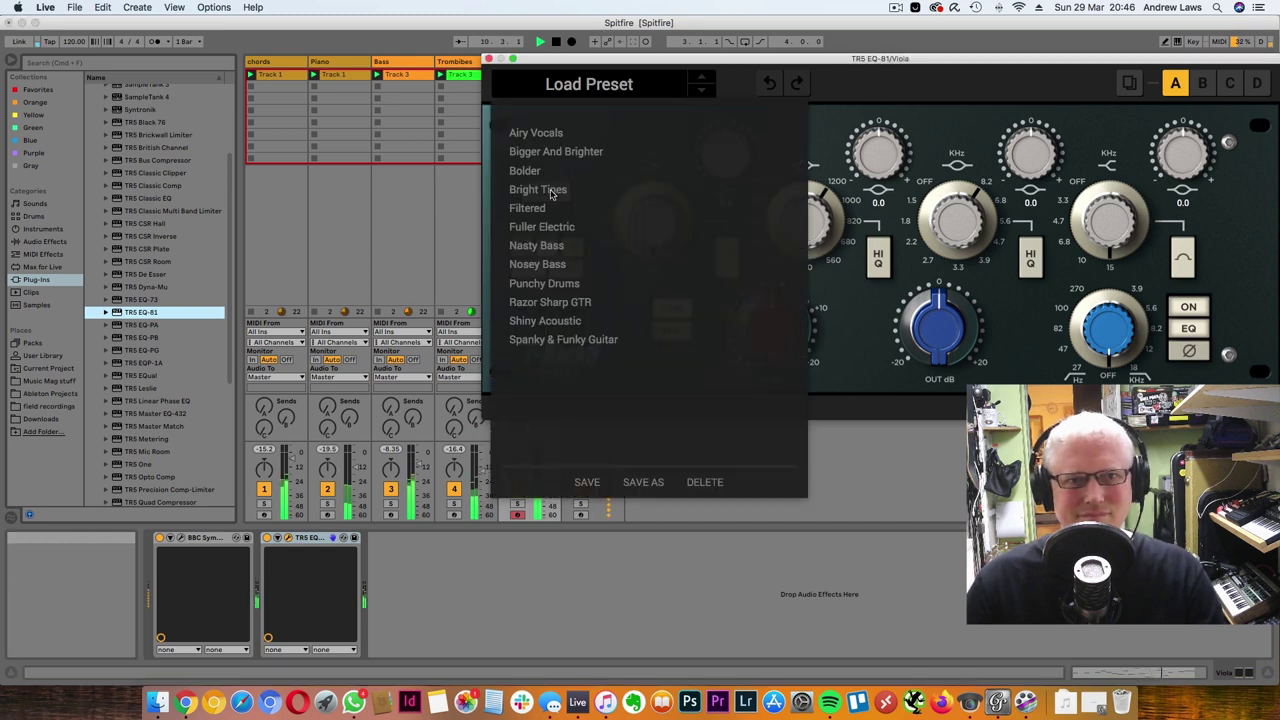
click(562, 305)
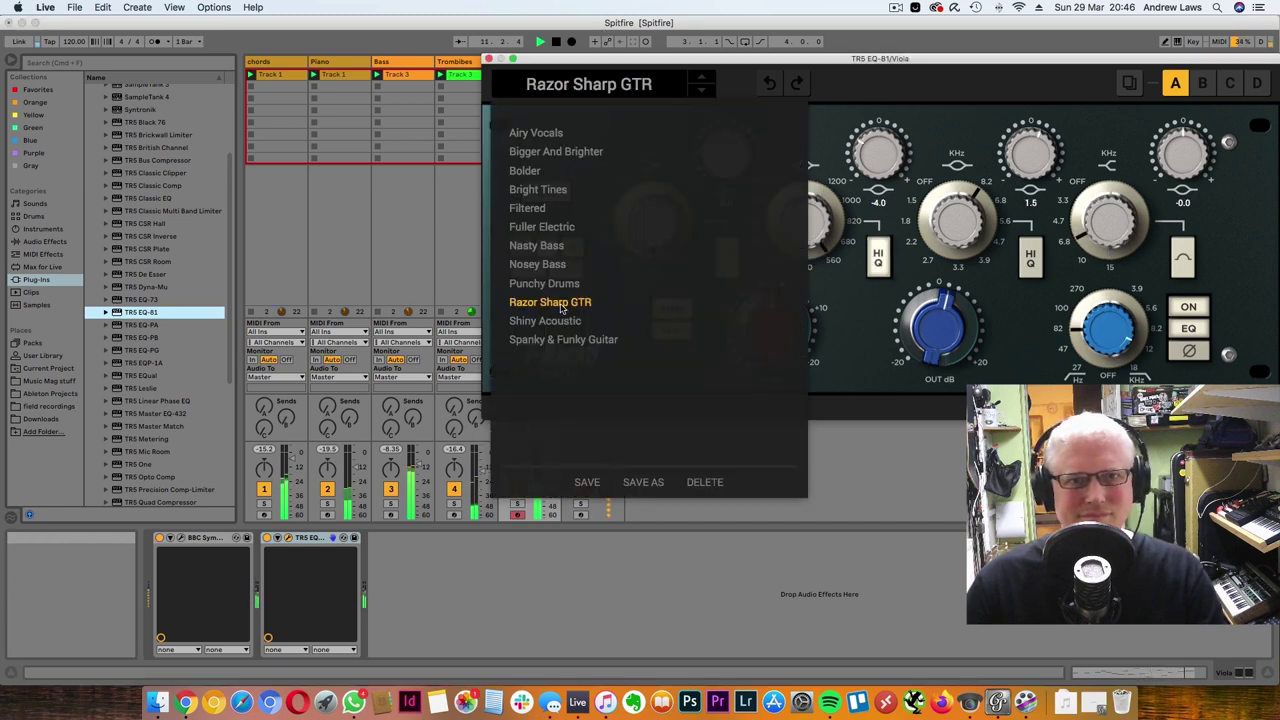
click(903, 85)
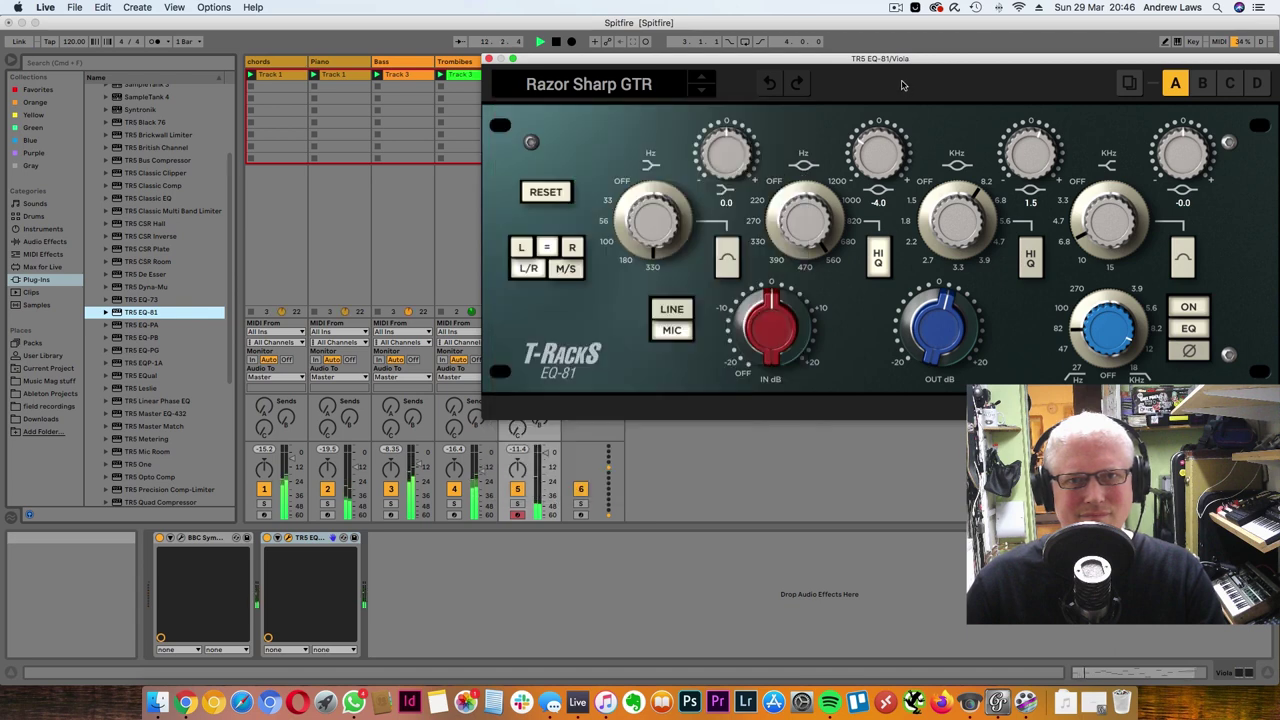
drag(738, 128, 758, 210)
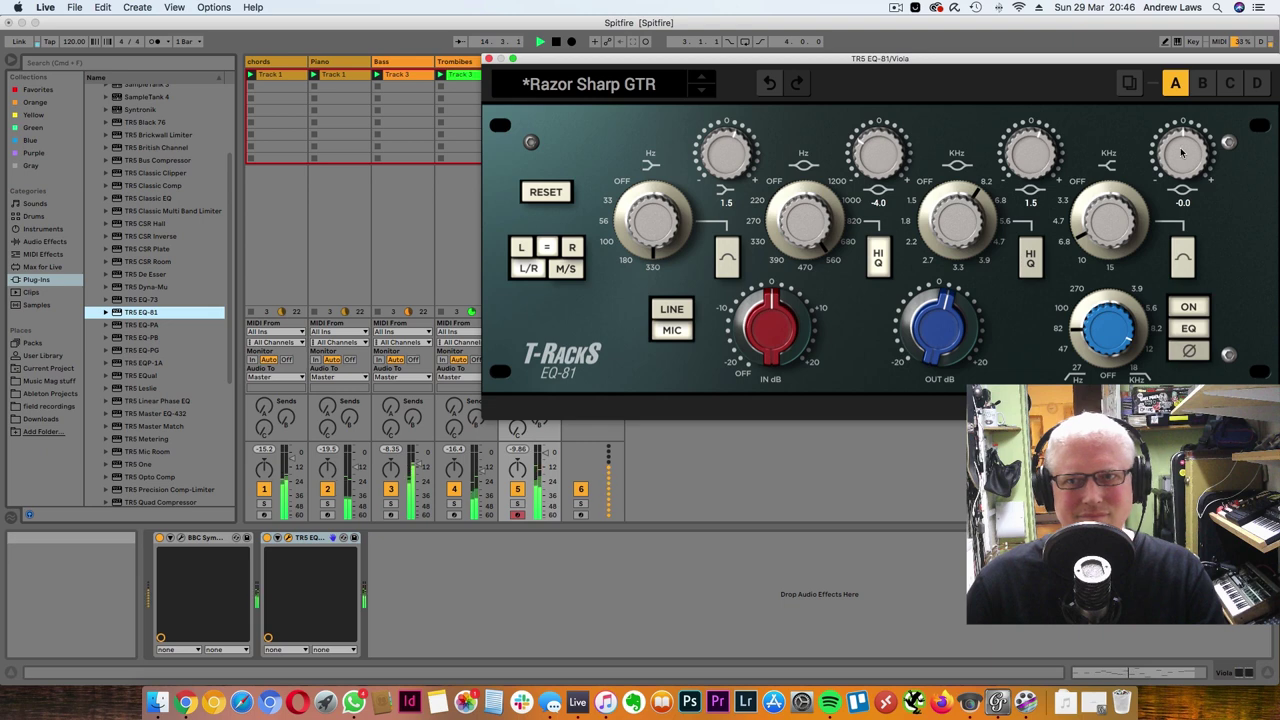
drag(1182, 152, 1188, 78)
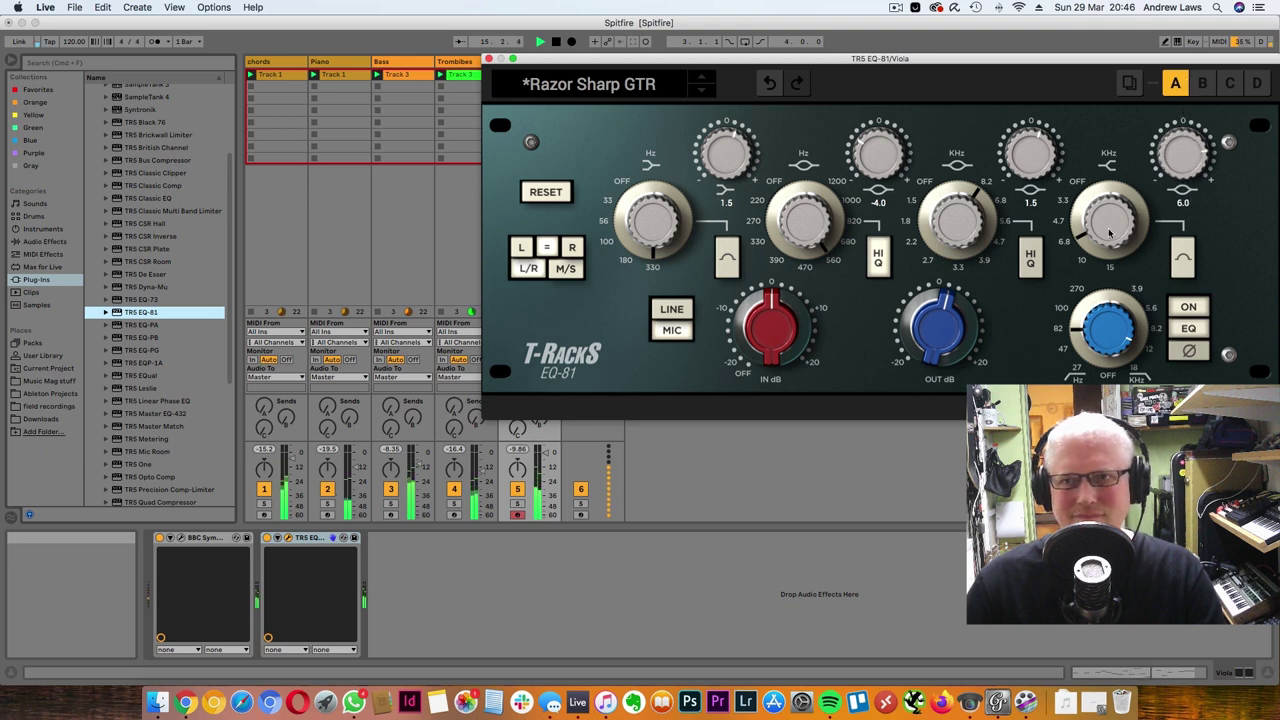
click(489, 58)
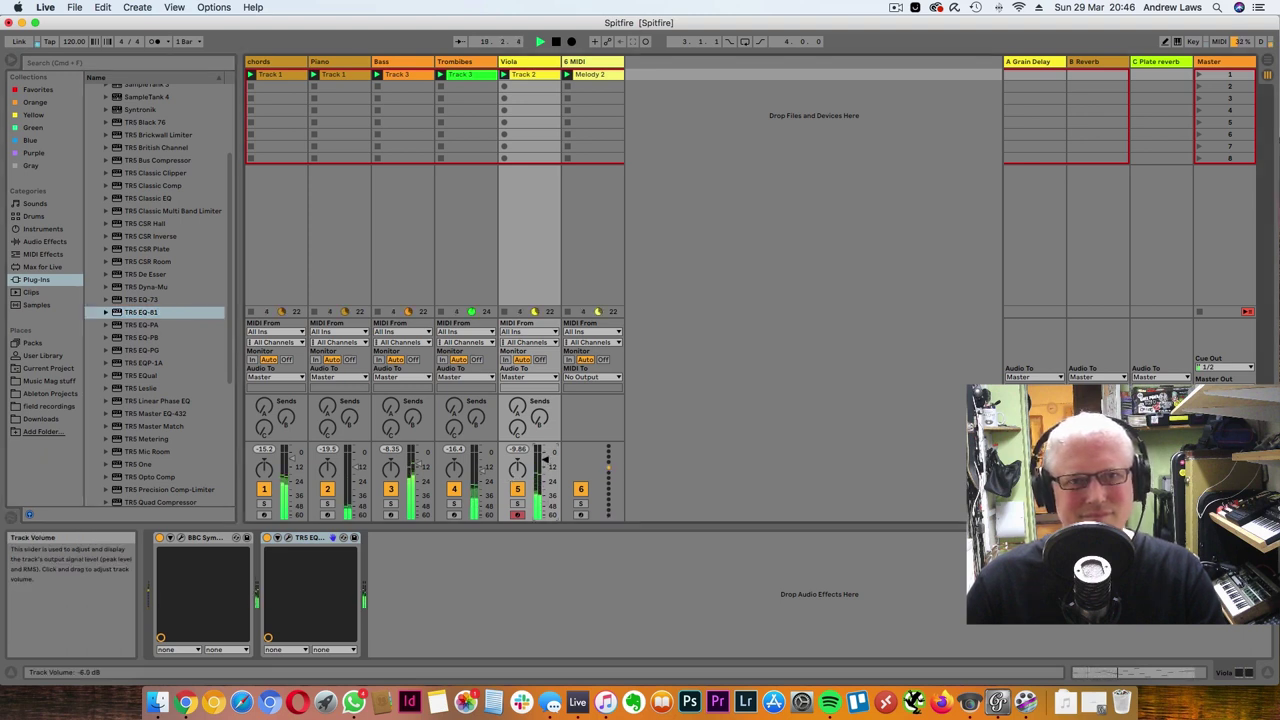
click(556, 41)
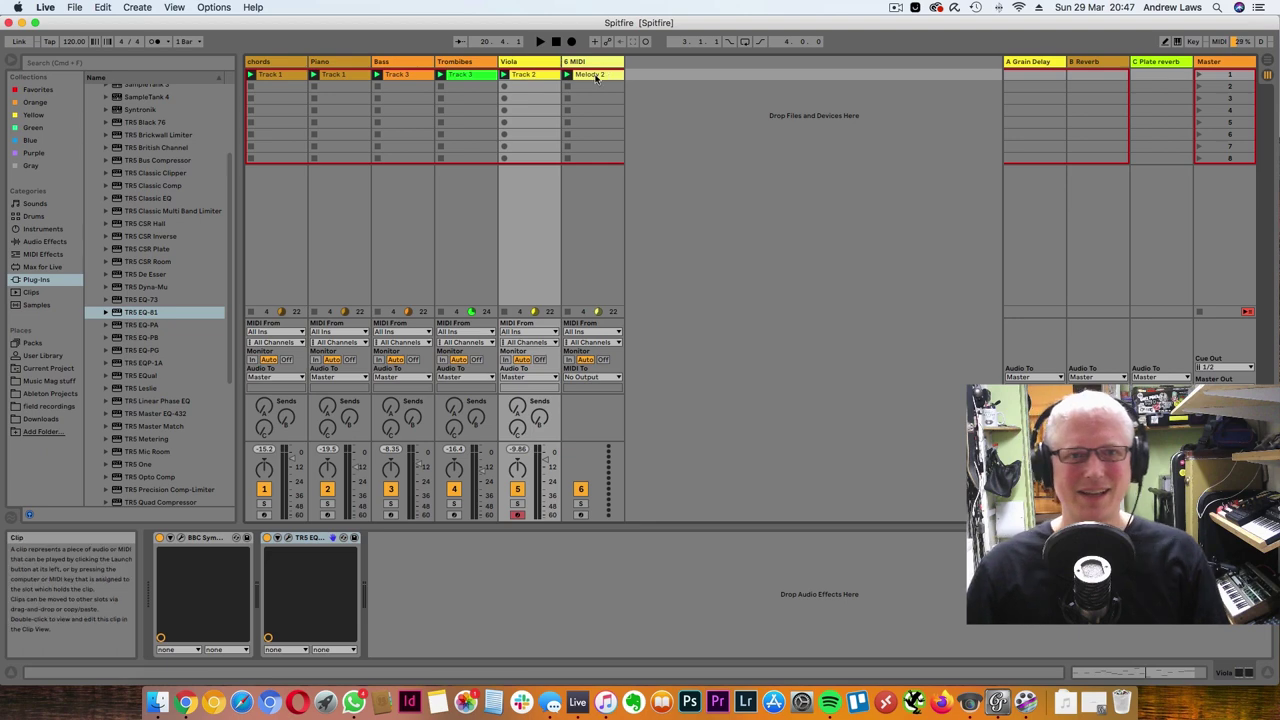
Examine the Melody 2 clip's notes in an enlarged note editor while the first scene plays
click(590, 74)
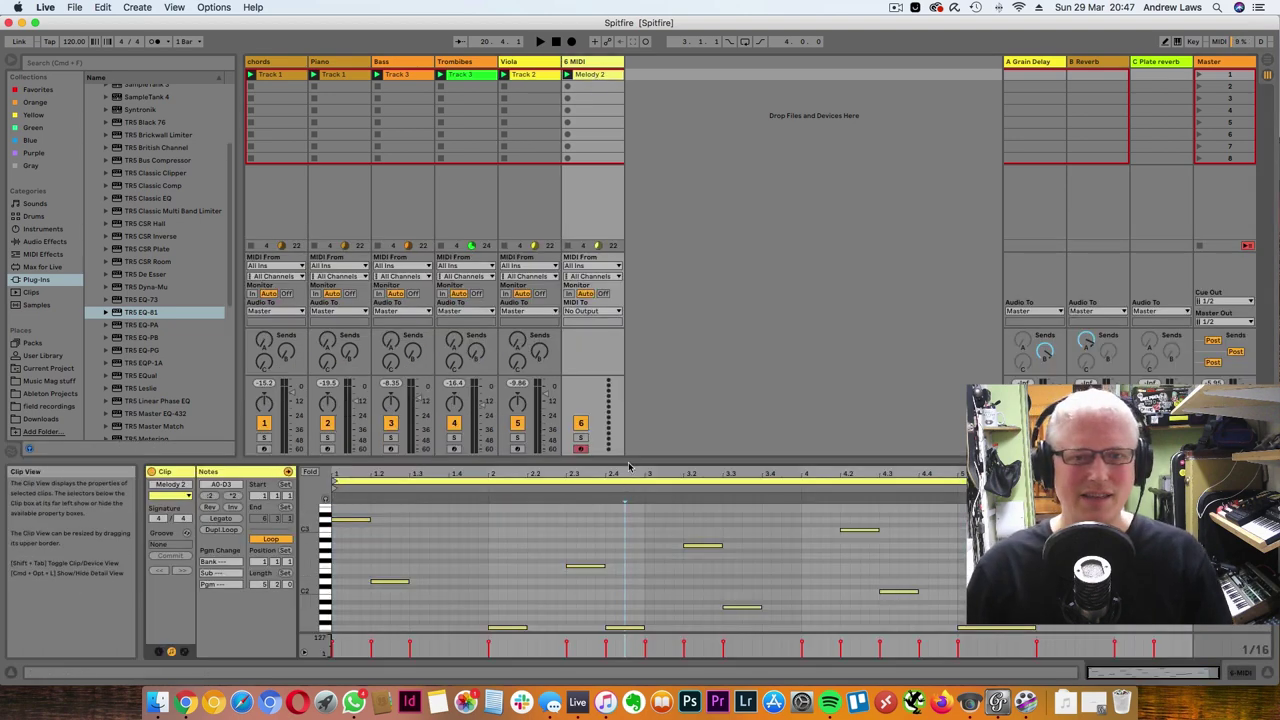
drag(628, 462, 674, 348)
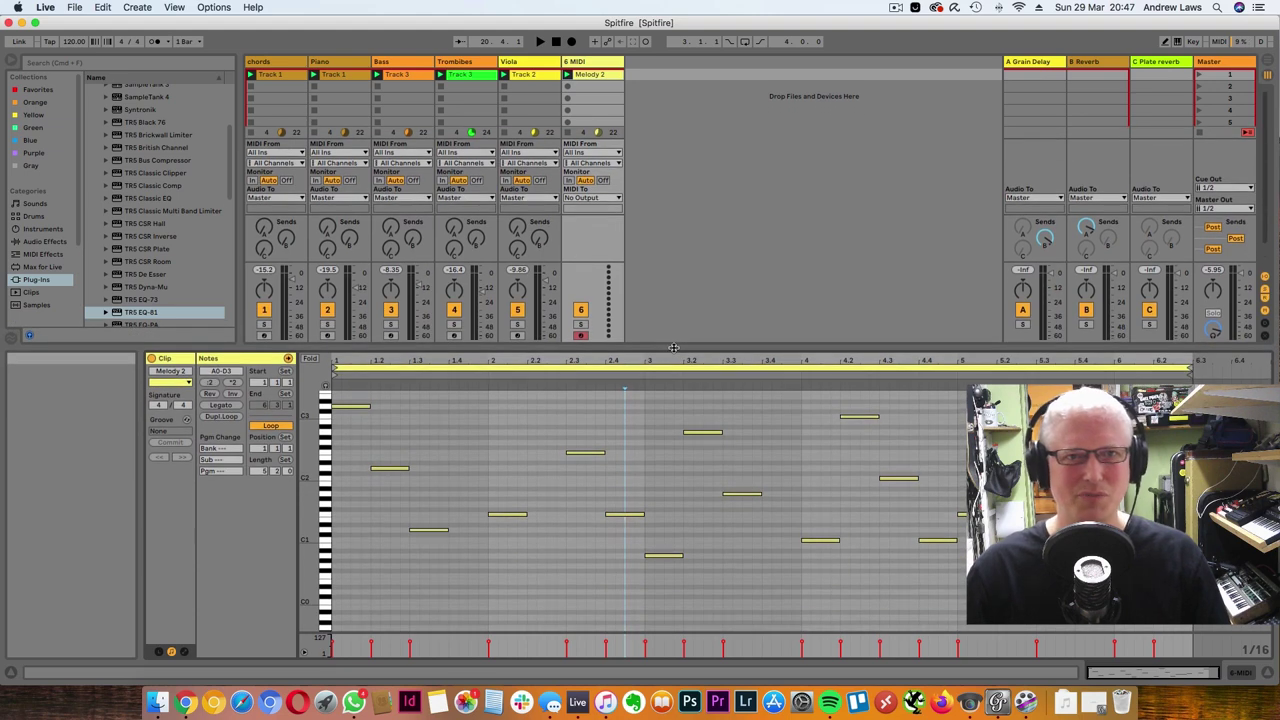
click(1199, 76)
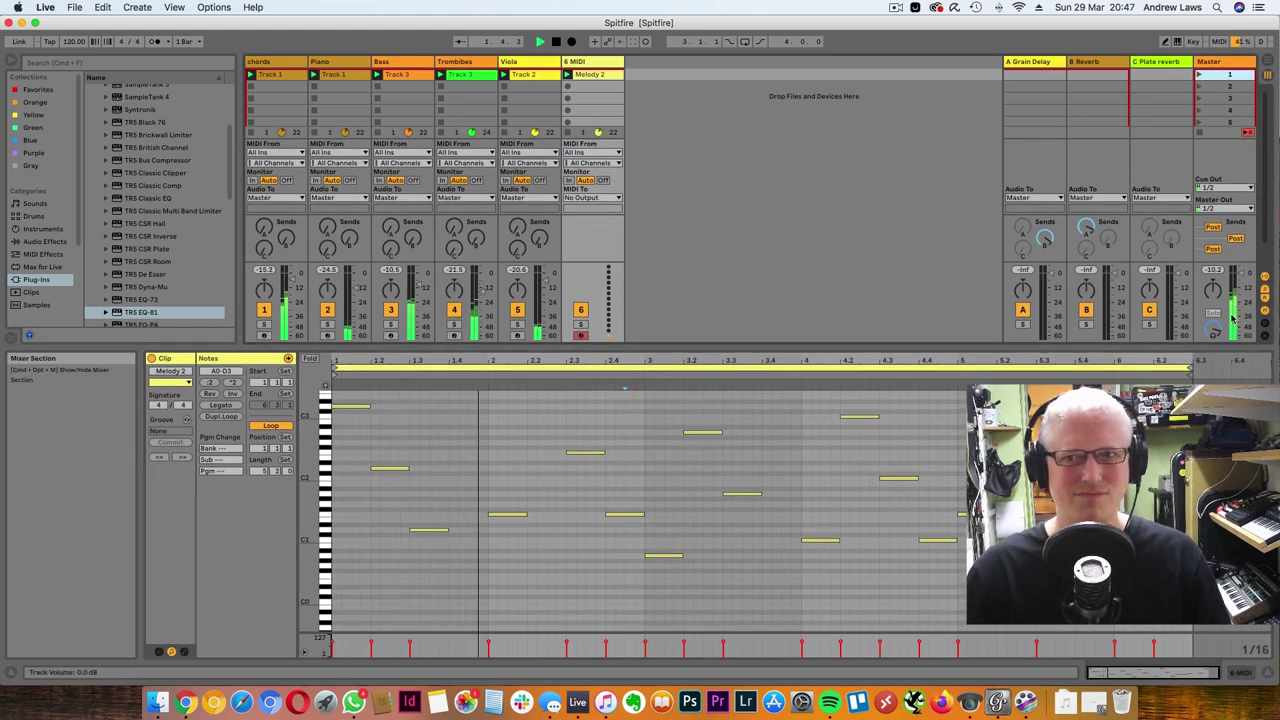
click(1201, 135)
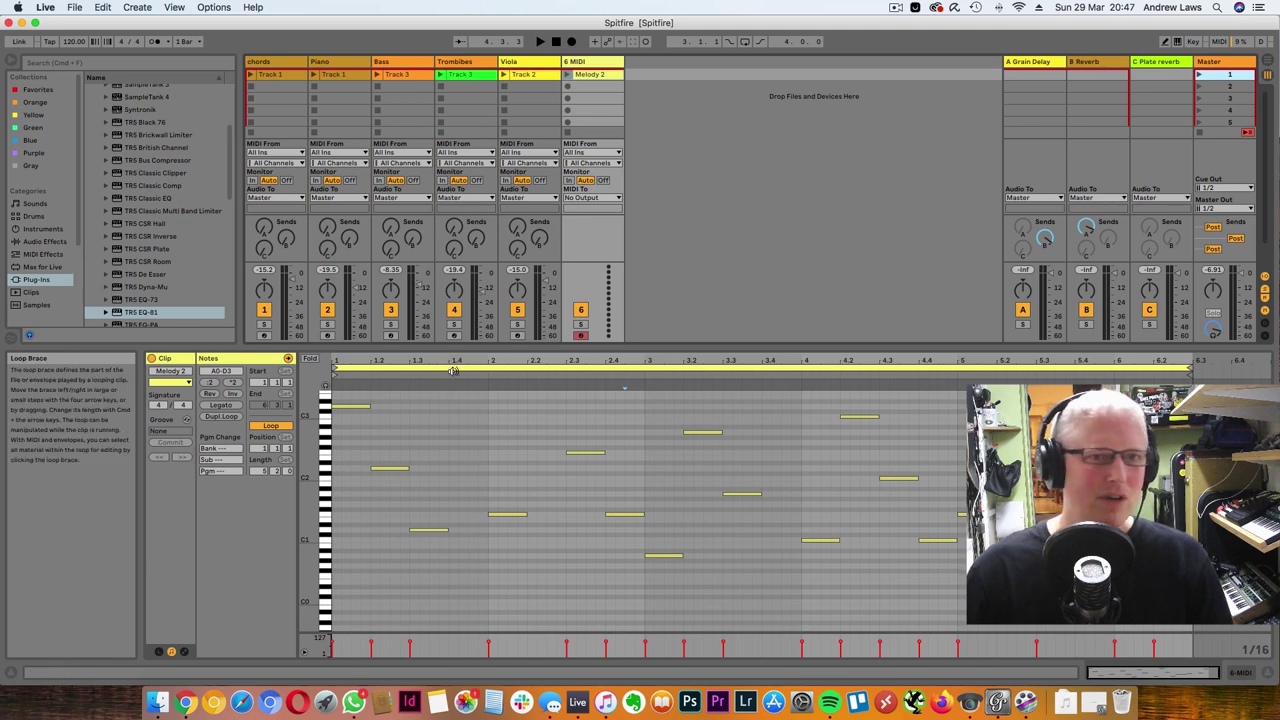
drag(460, 345, 456, 524)
Add the BBC Symphony Orchestra plug-in from Spitfire Audio to the 6 MIDI track
click(36, 304)
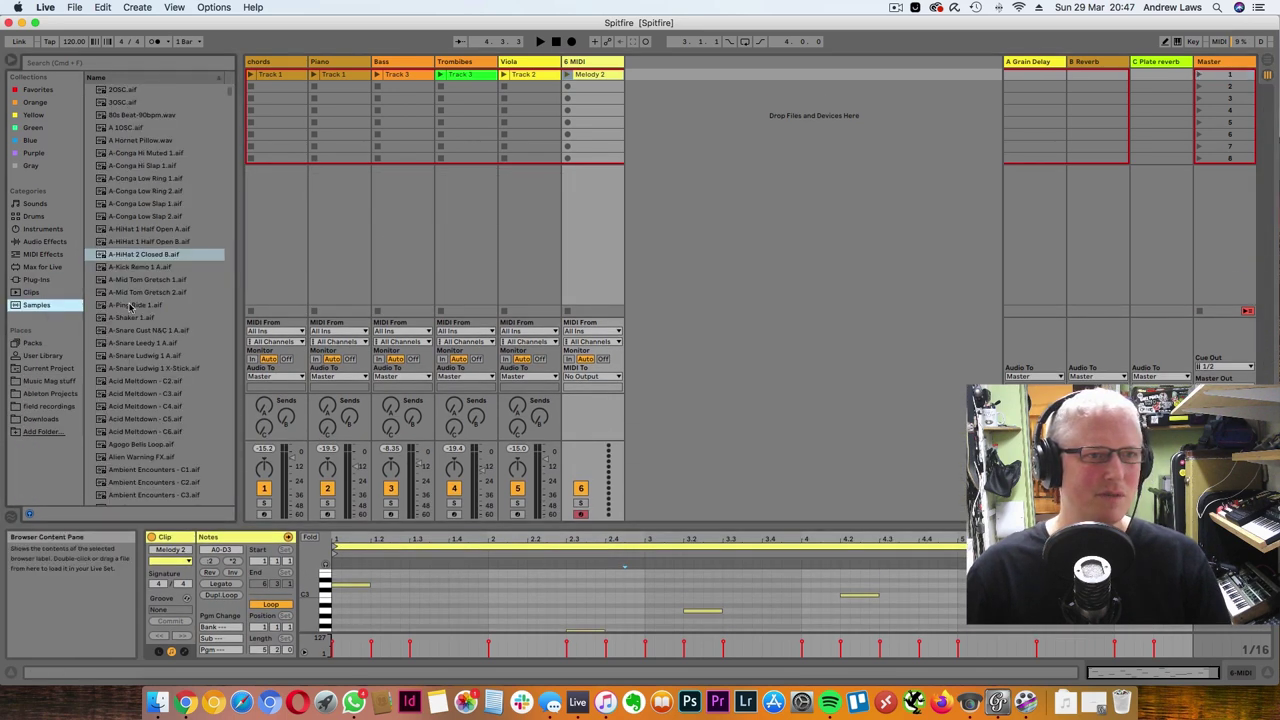
click(36, 280)
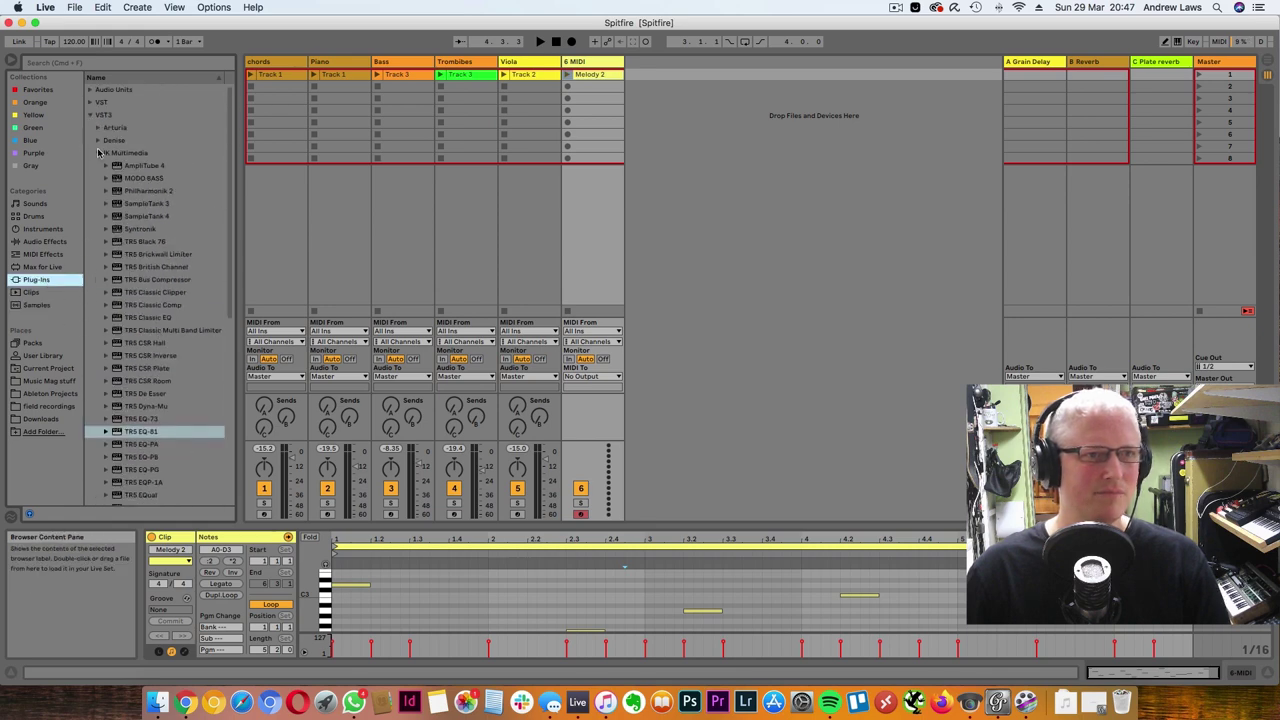
click(99, 152)
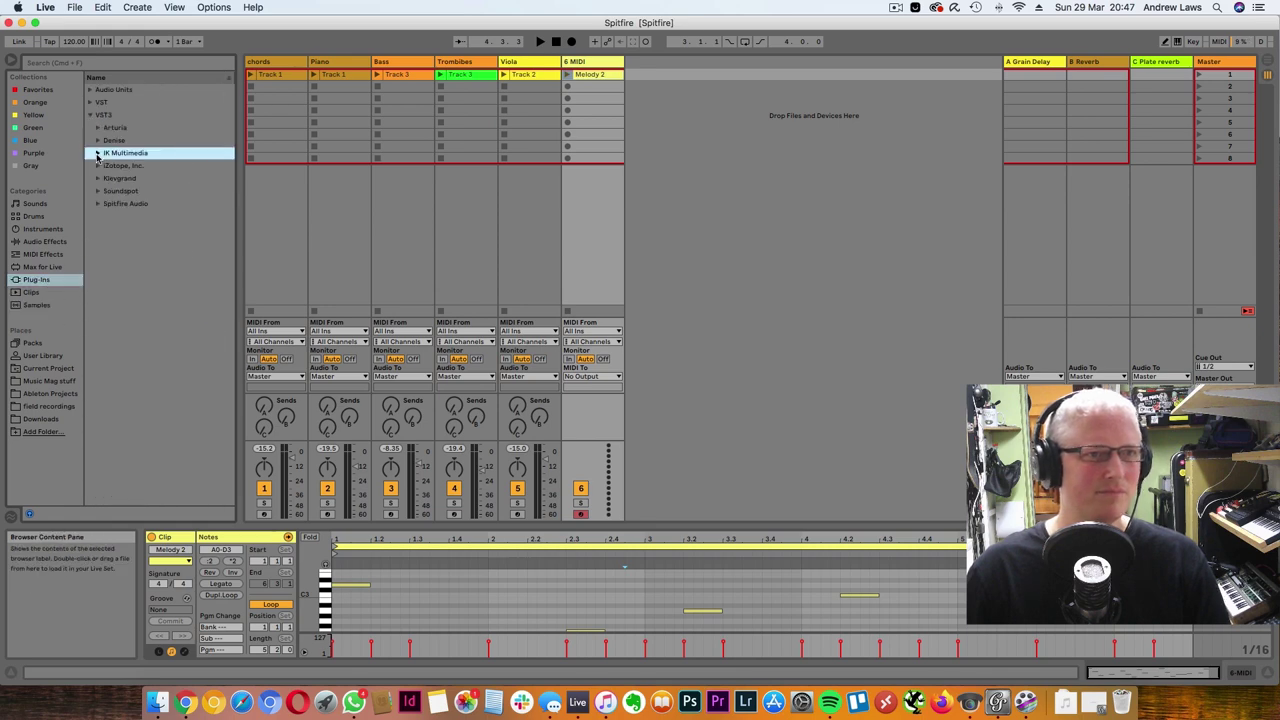
click(98, 204)
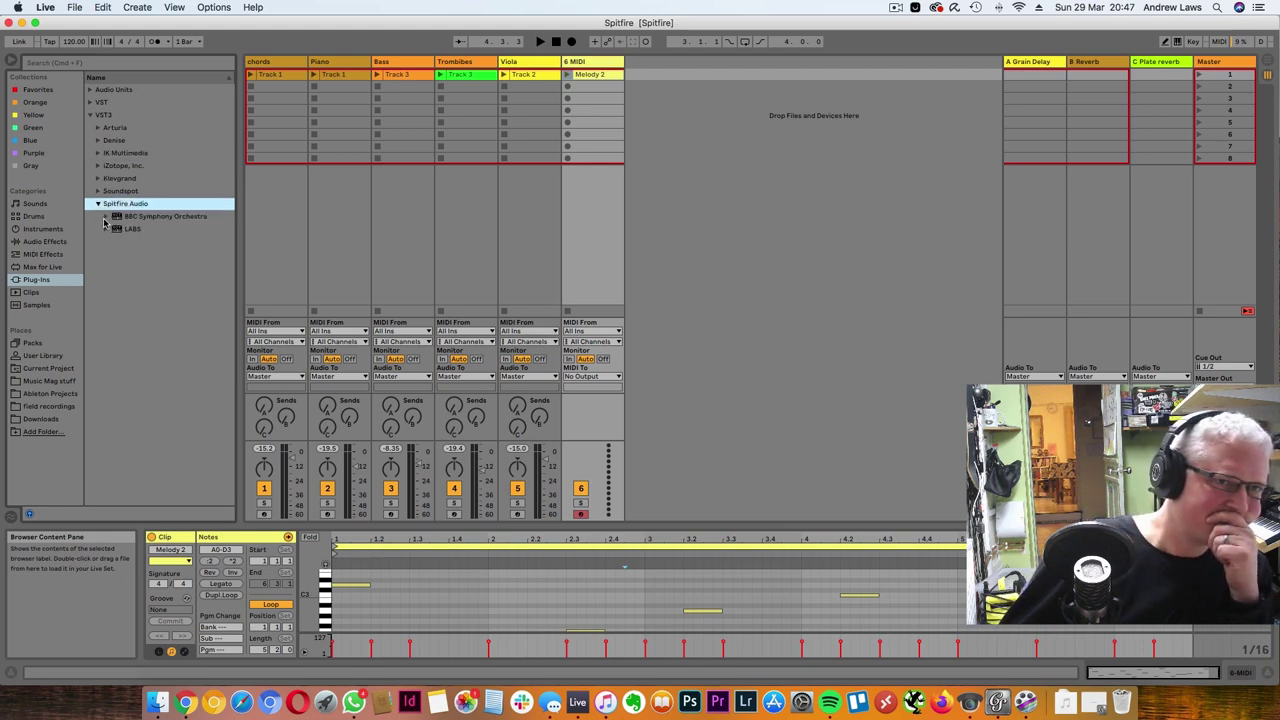
click(145, 218)
drag(424, 215, 608, 209)
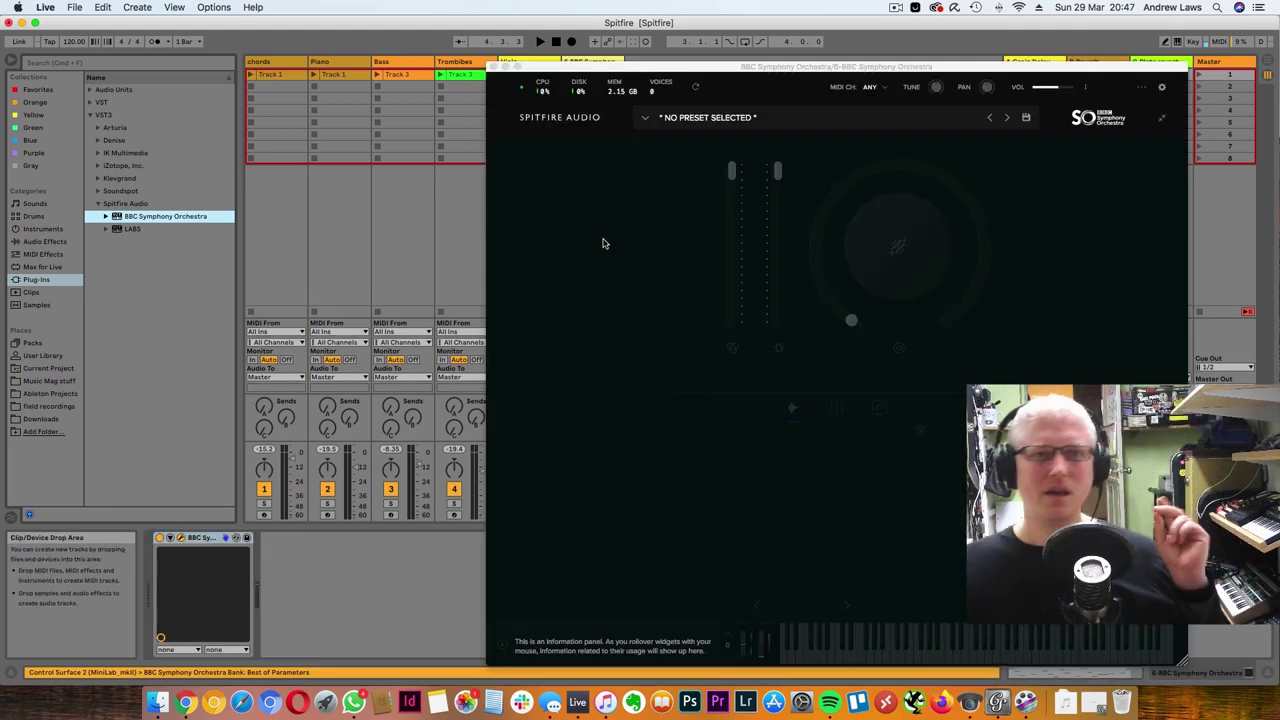
Load the Strings preset Violins 1 Leader and choose the Long Flautando technique for the Melody 2 clip's track
click(688, 118)
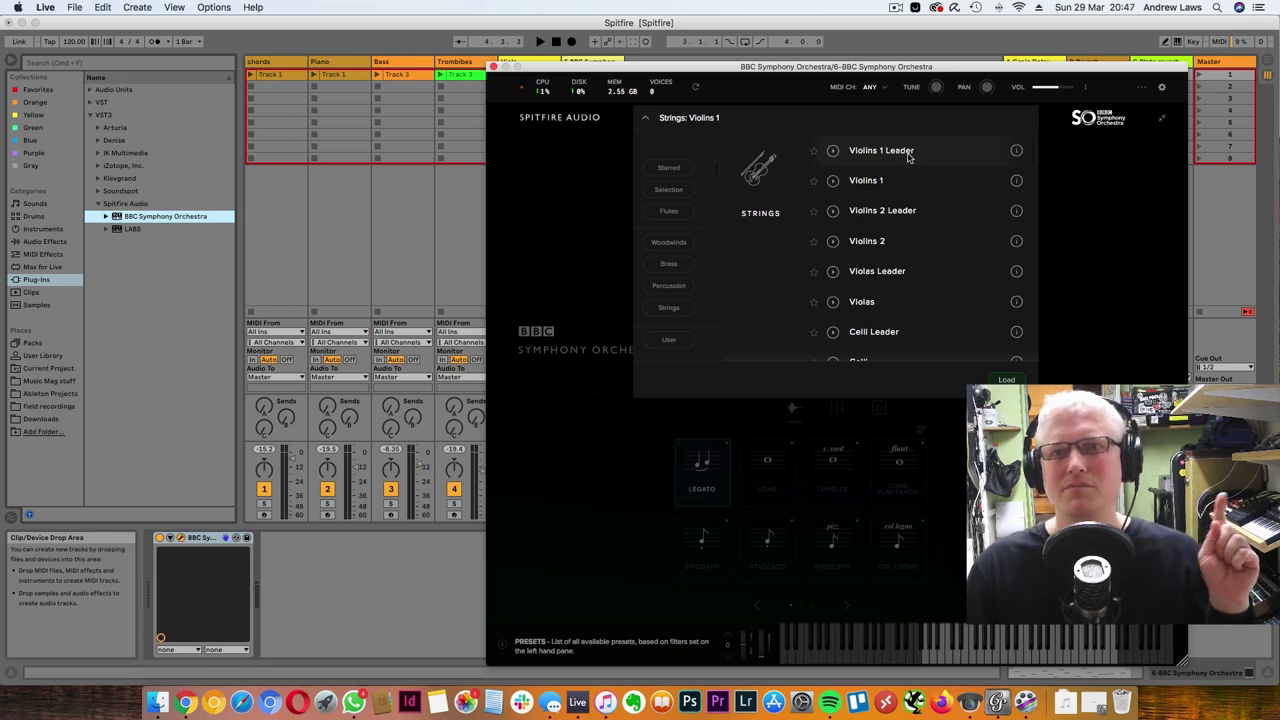
click(1007, 380)
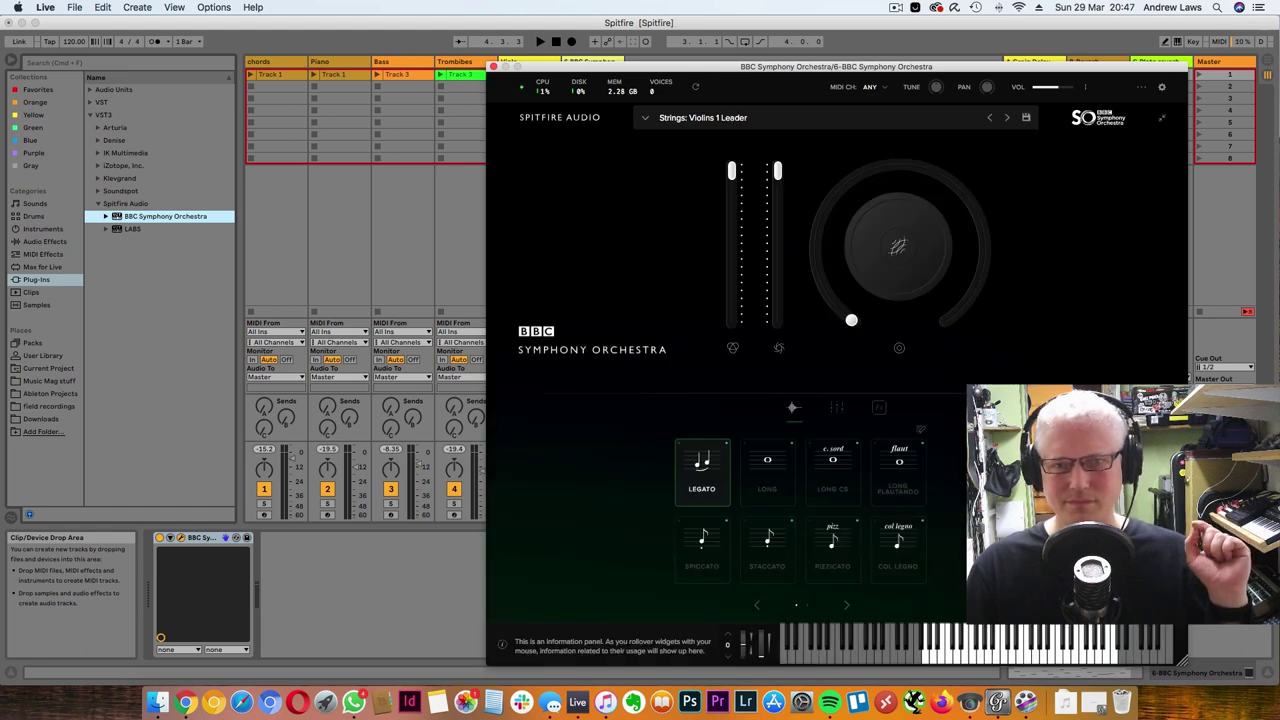
click(900, 485)
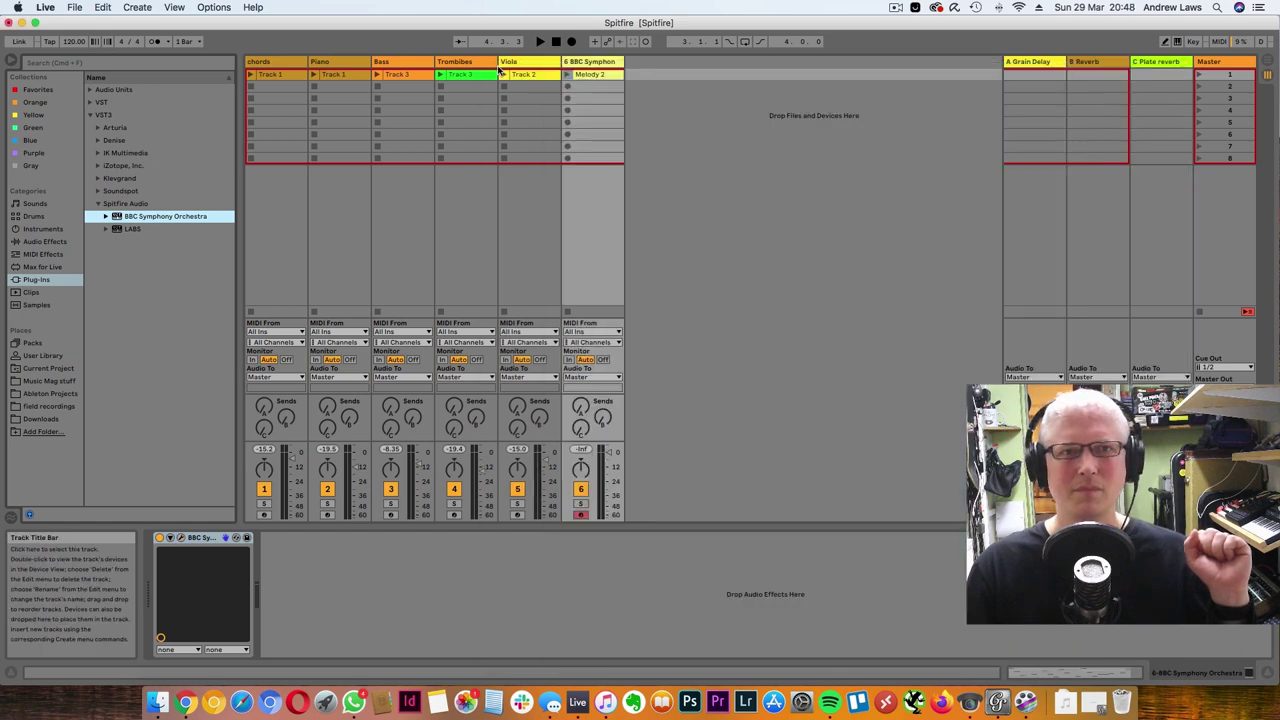
click(493, 66)
Play the Melody 2 clip and raise the Violins 1 Leader instrument's master volume
click(569, 75)
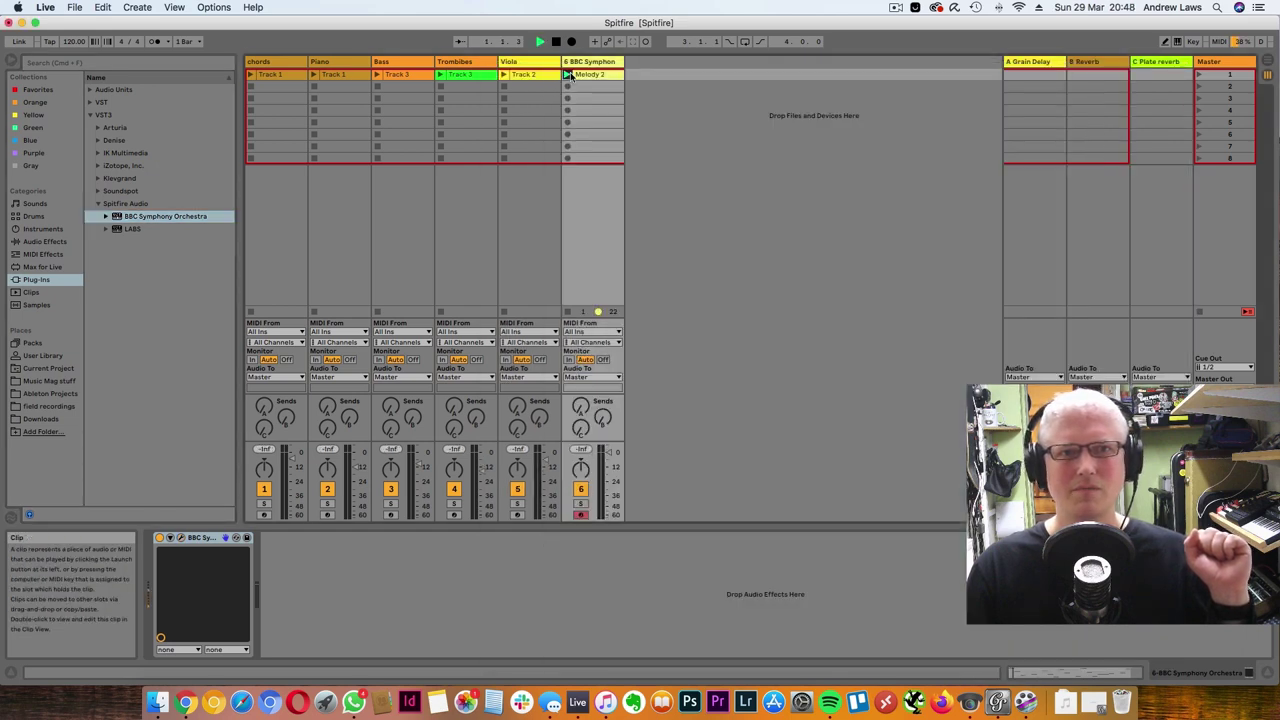
click(181, 539)
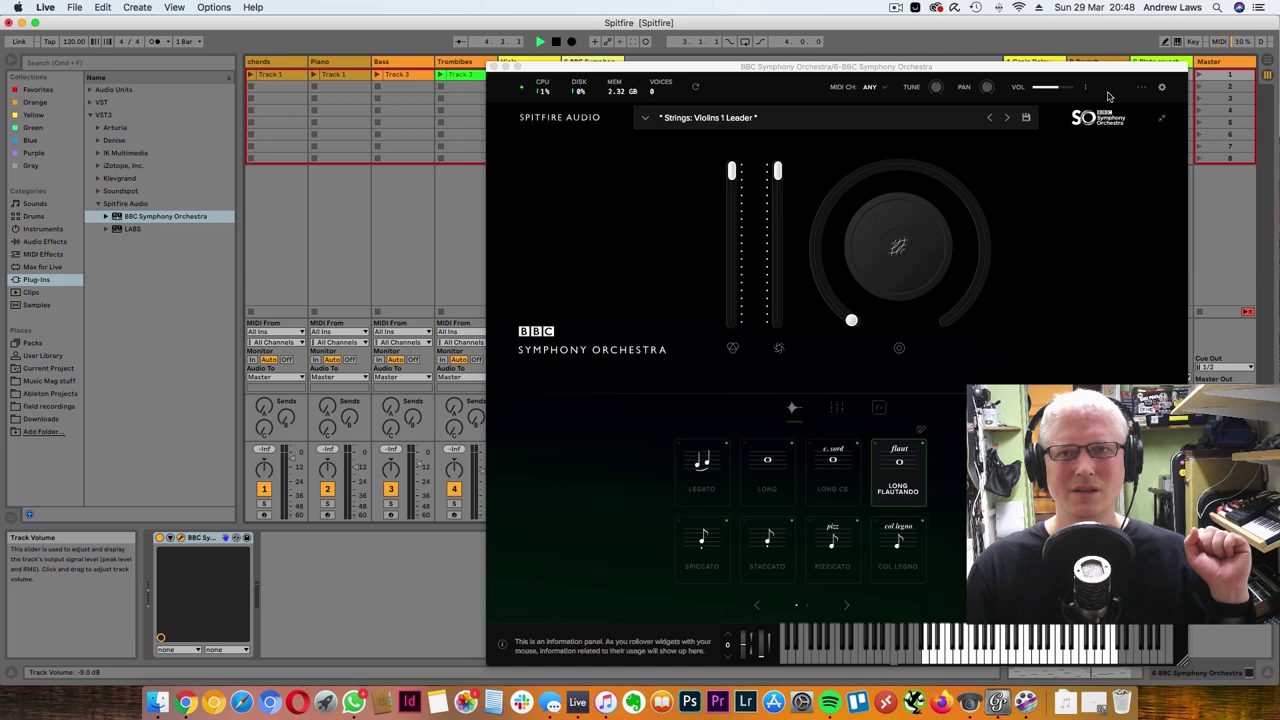
drag(1061, 88, 1072, 91)
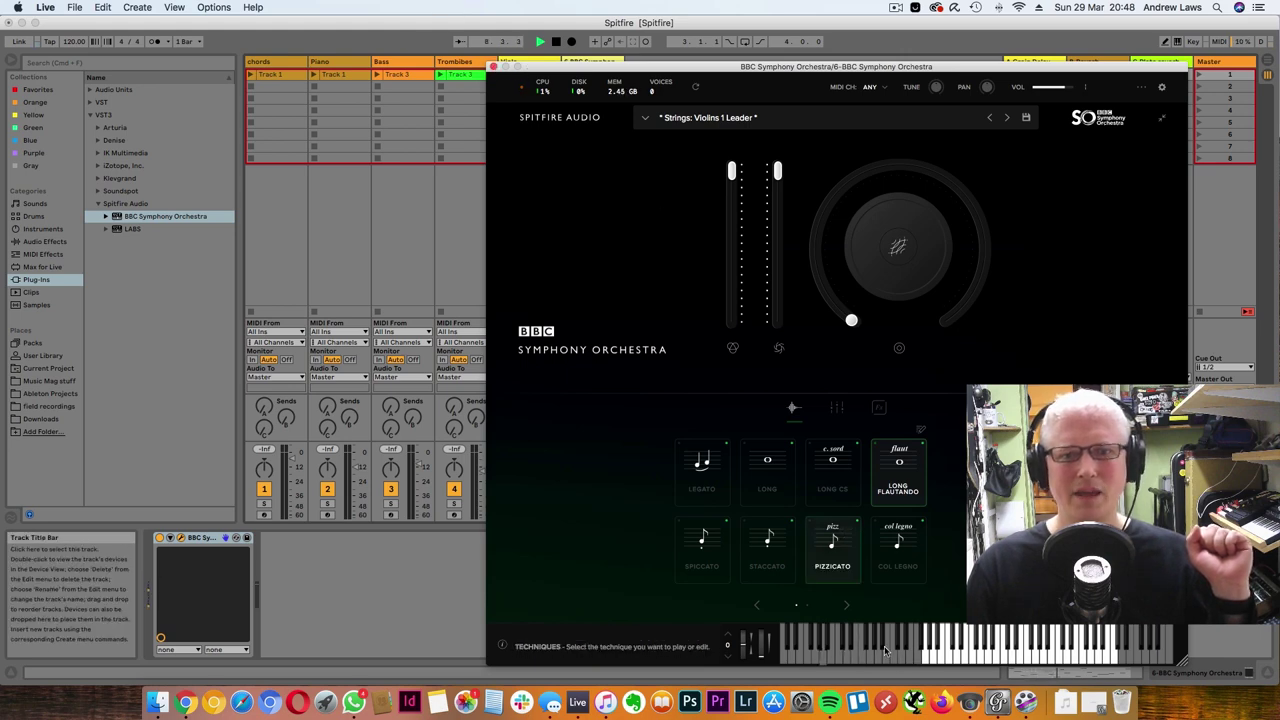
click(493, 66)
Stop playback and duplicate the Violins 1 Leader track together with its Melody 2 clip
click(592, 74)
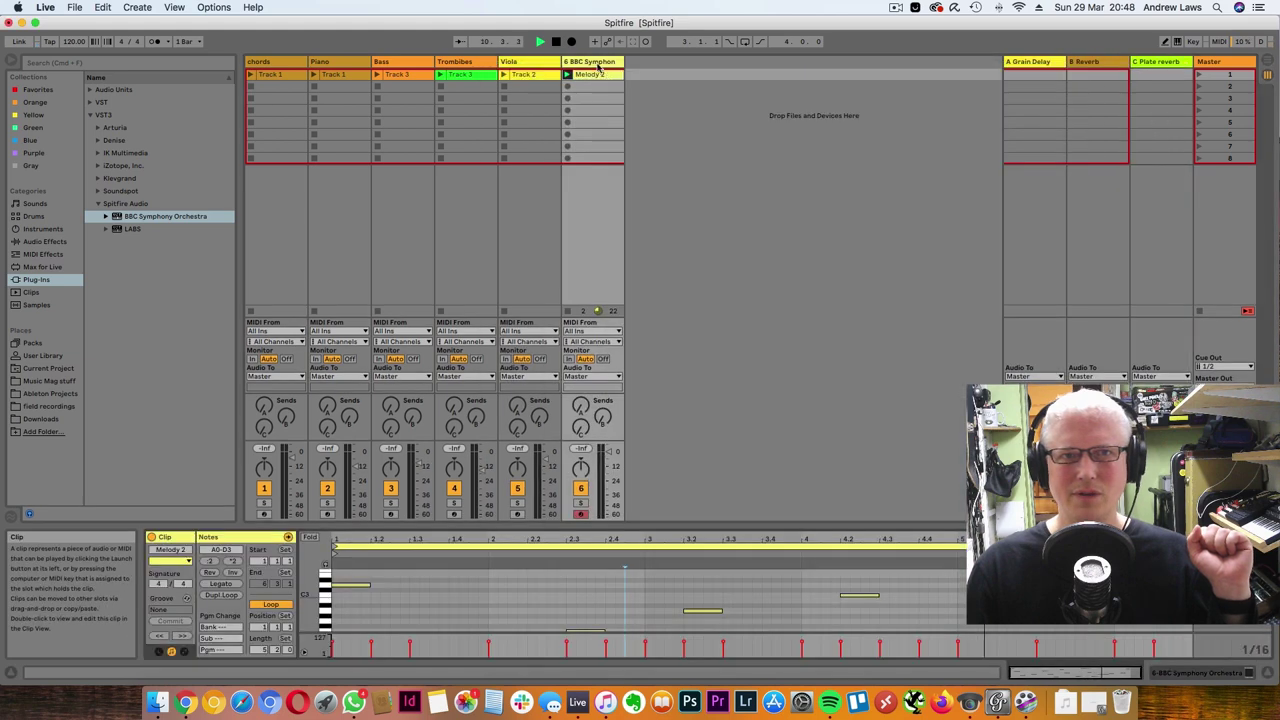
right_click(597, 64)
click(561, 43)
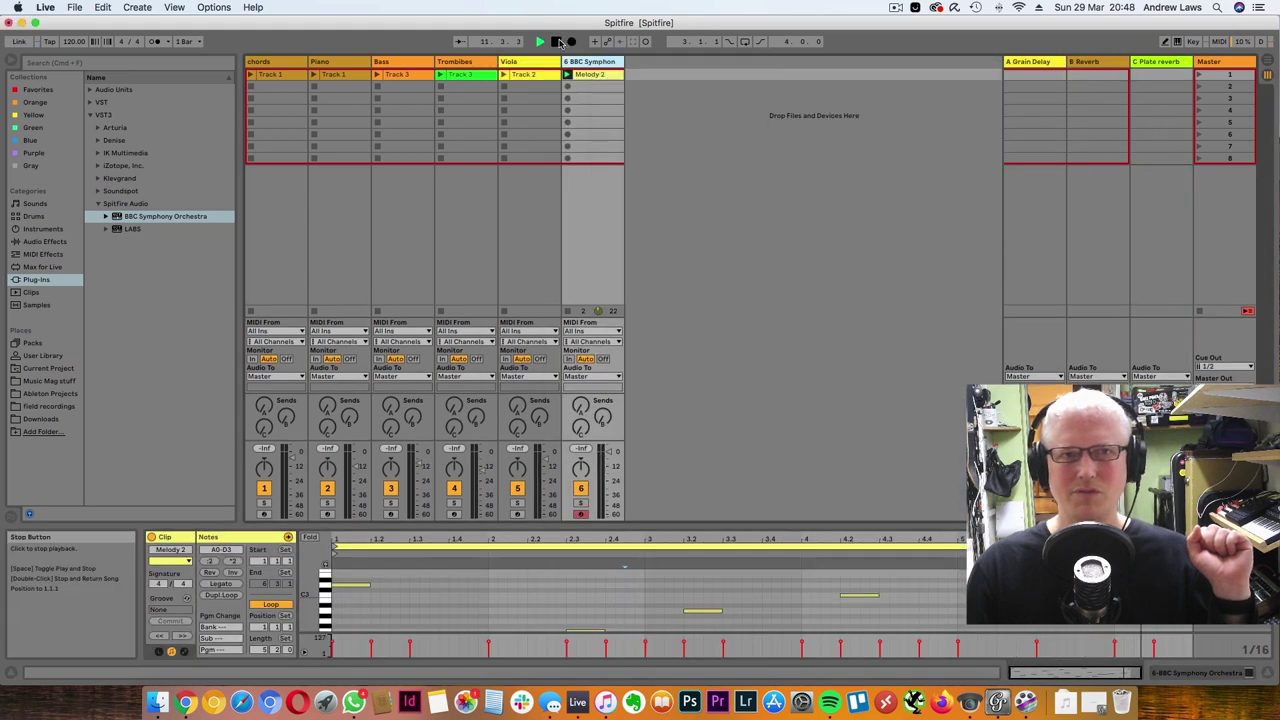
right_click(577, 61)
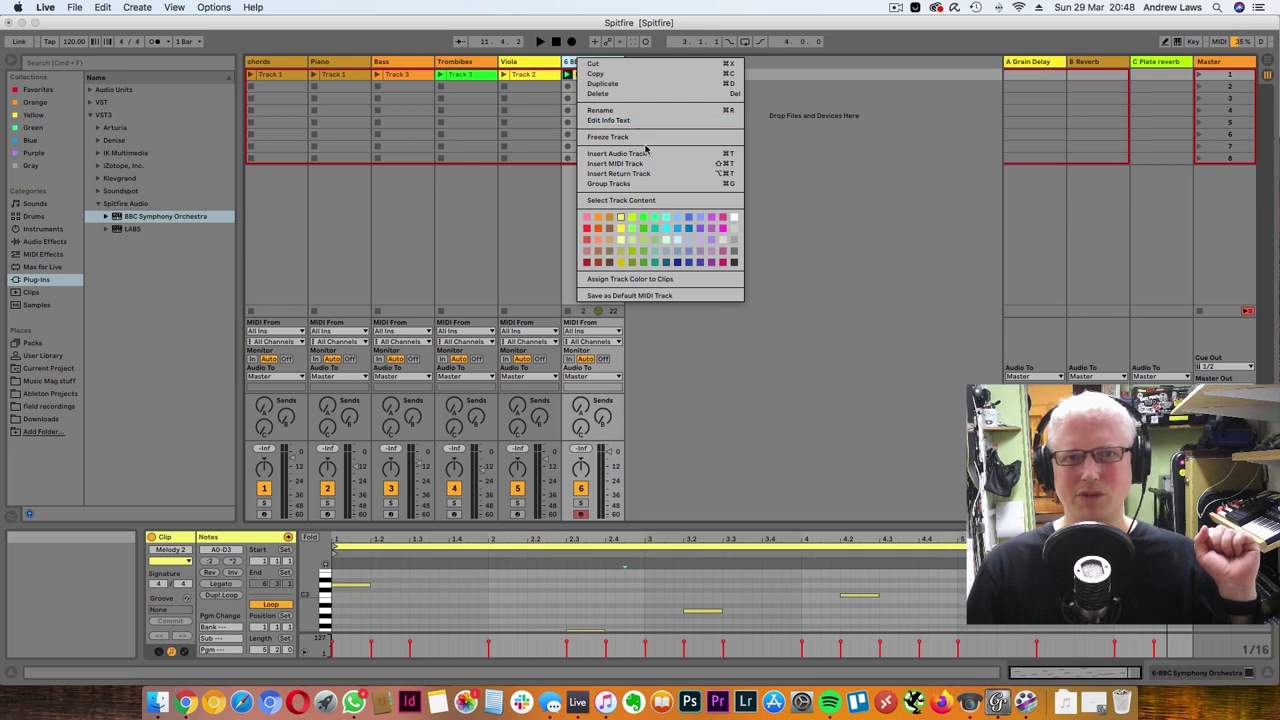
click(632, 89)
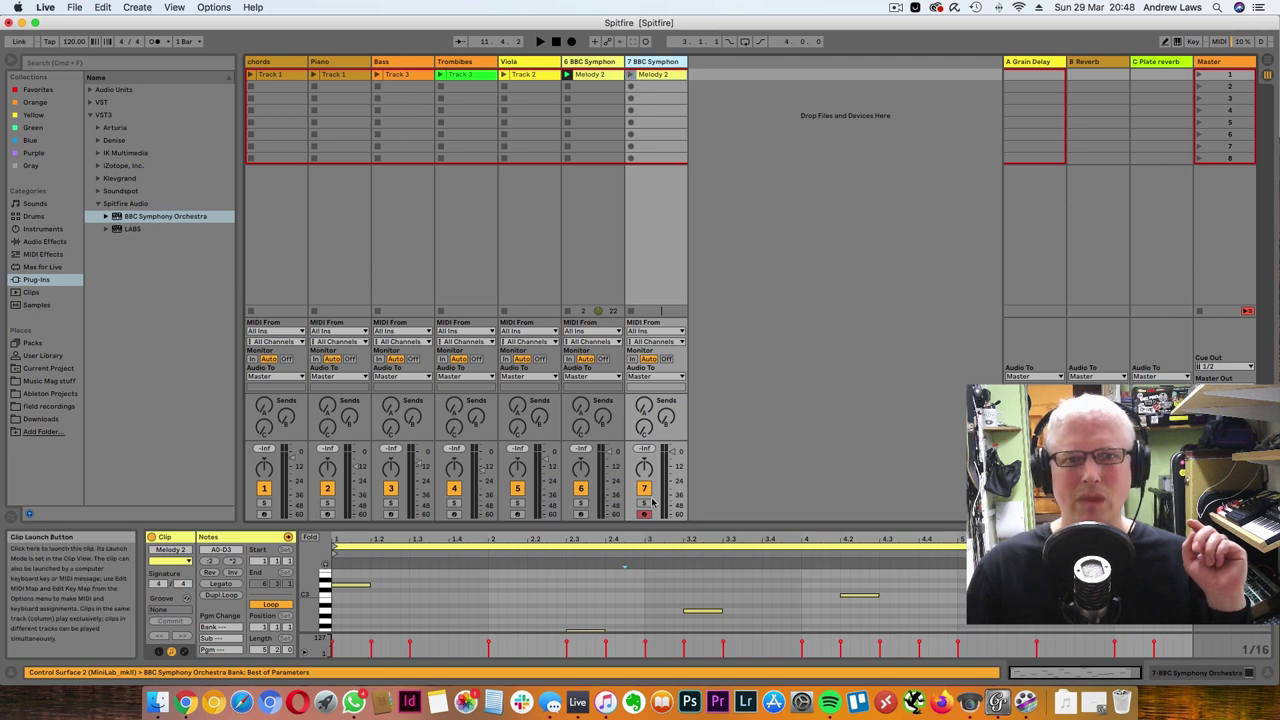
Mute the duplicated Violins 1 Leader track and rename it melody 2 backup
click(644, 488)
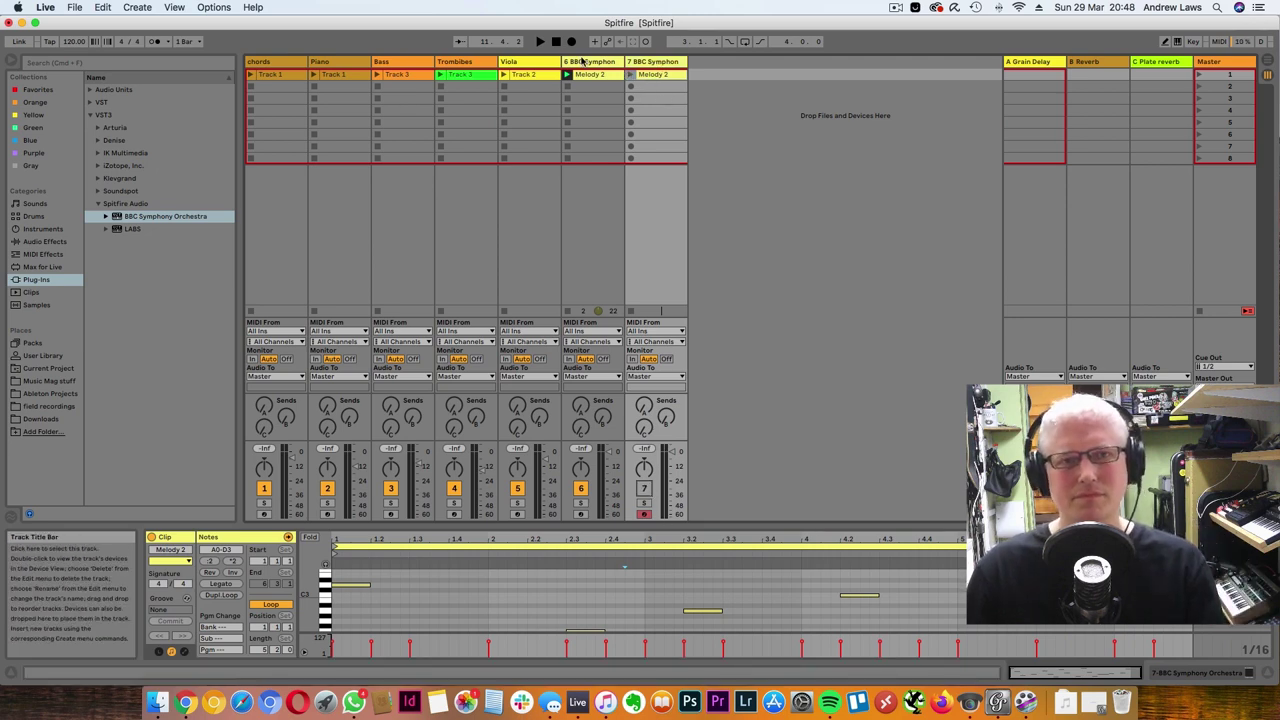
click(582, 62)
right_click(651, 62)
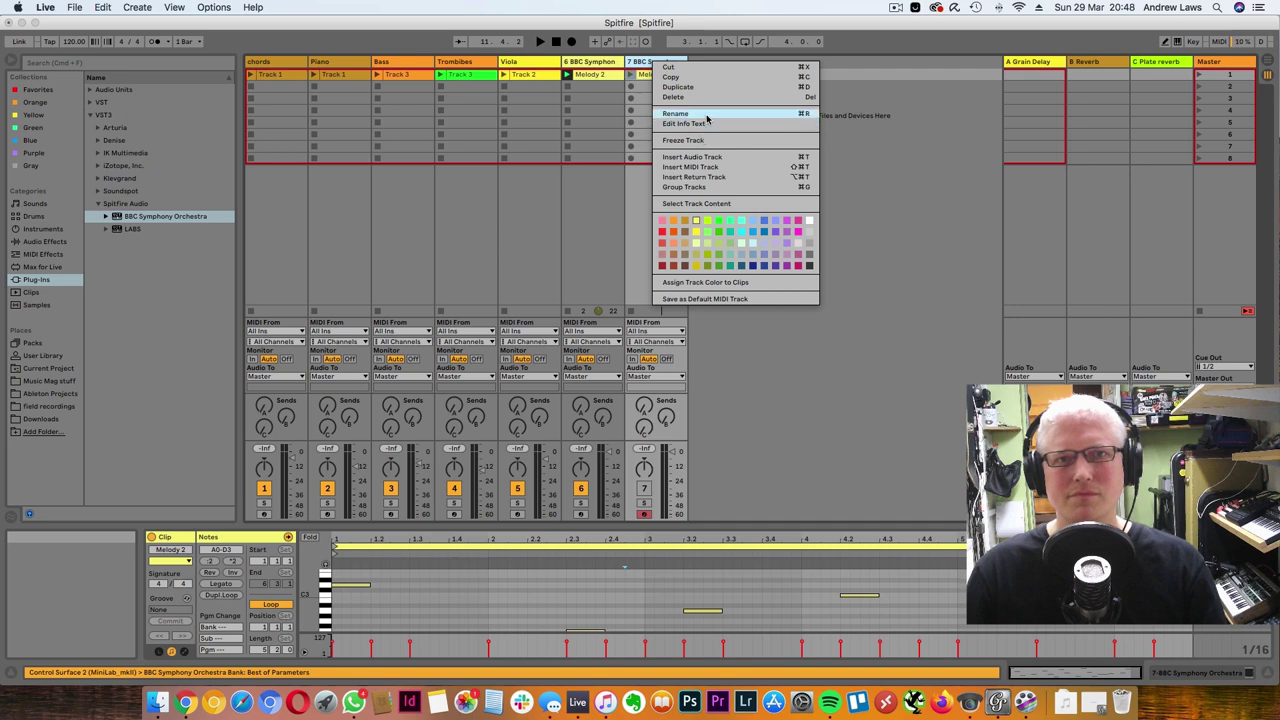
click(704, 114)
text(melod)
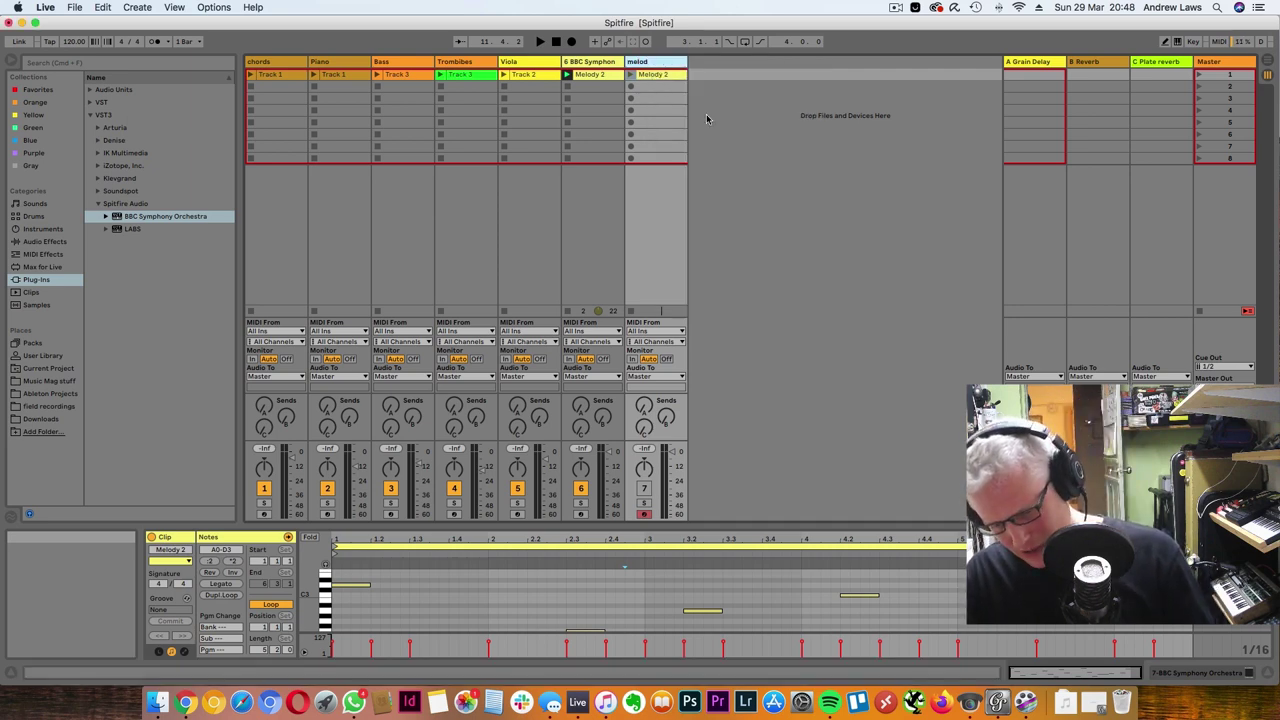
text(y 2 backup)
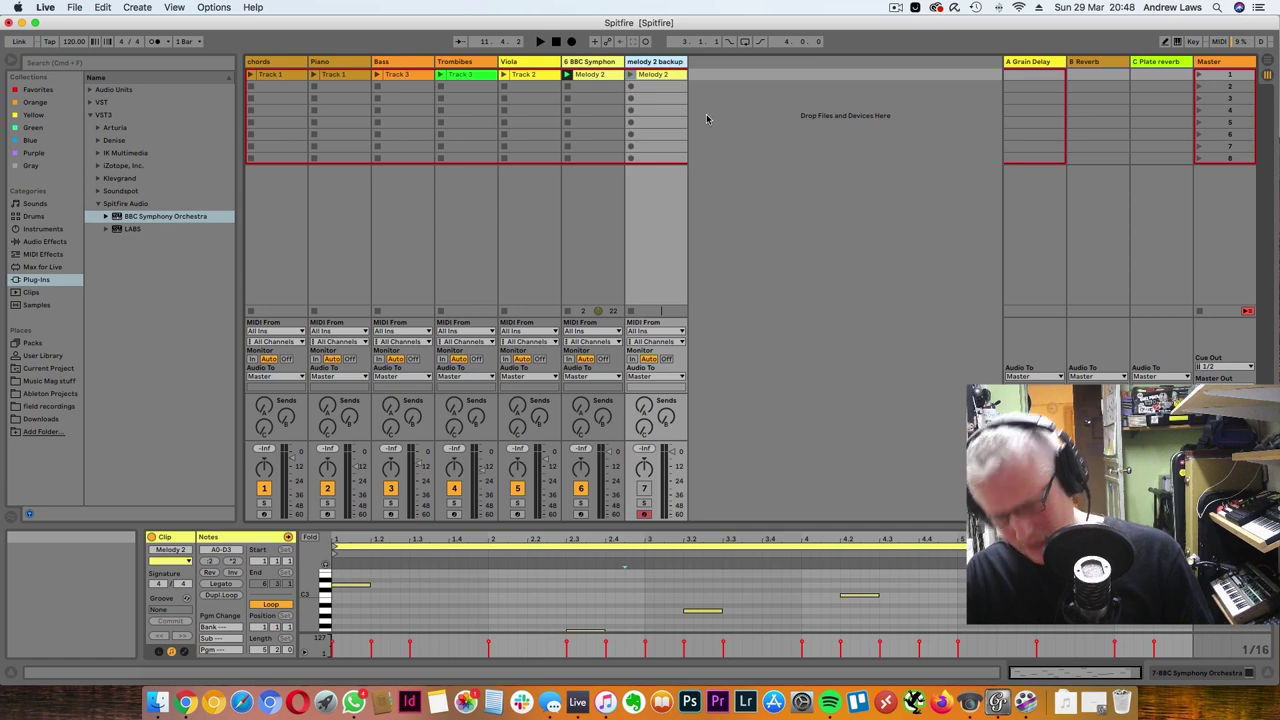
key(Return)
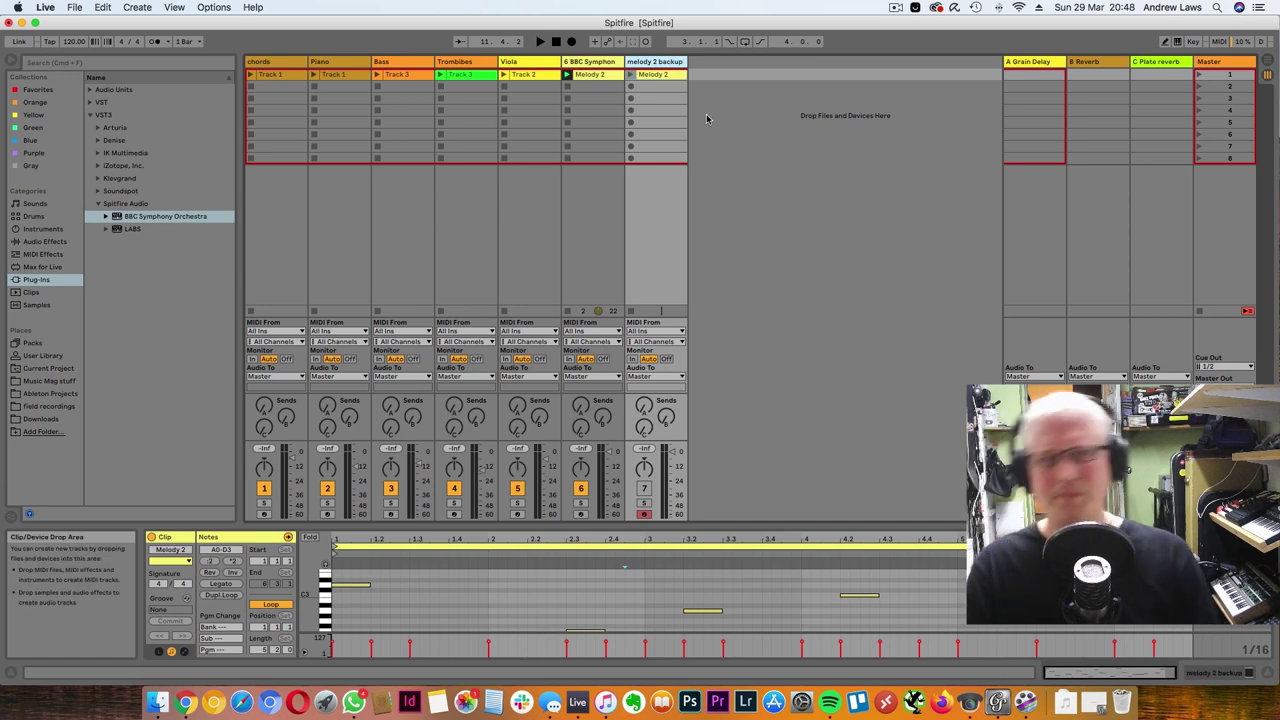
Play the original Melody 2 clip and transpose all its notes up one octave in the enlarged note editor
click(588, 76)
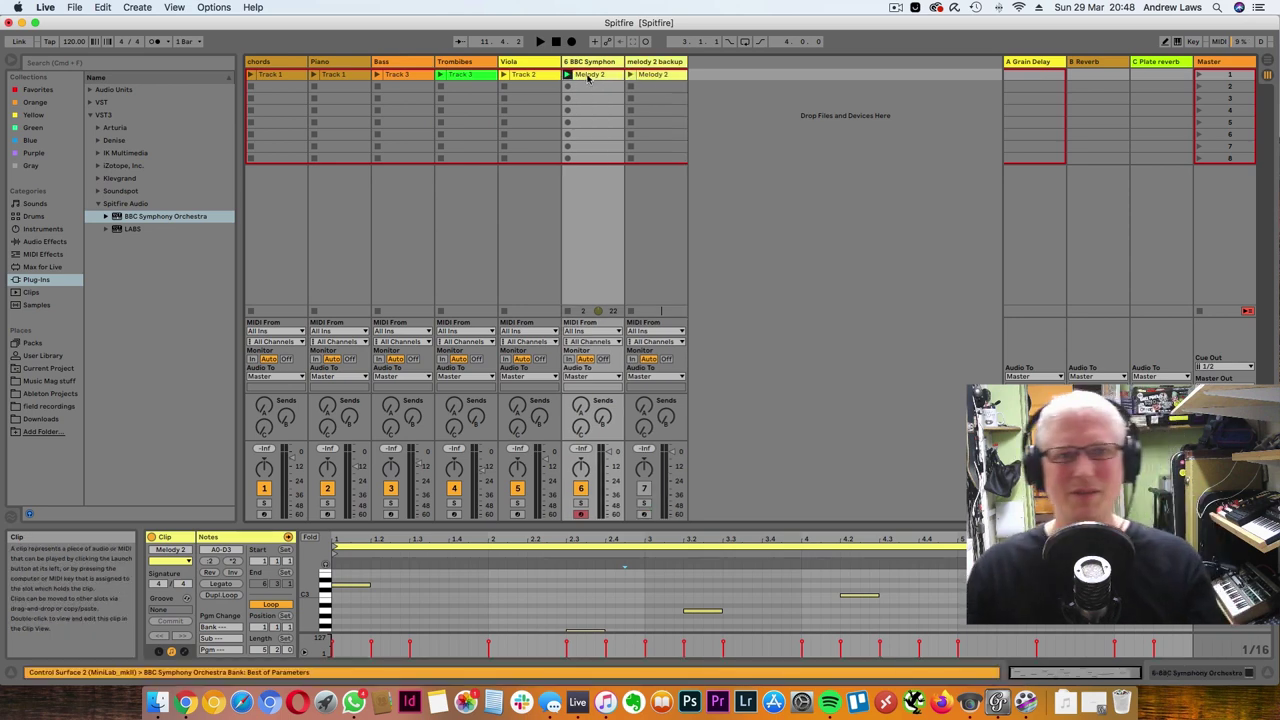
click(568, 76)
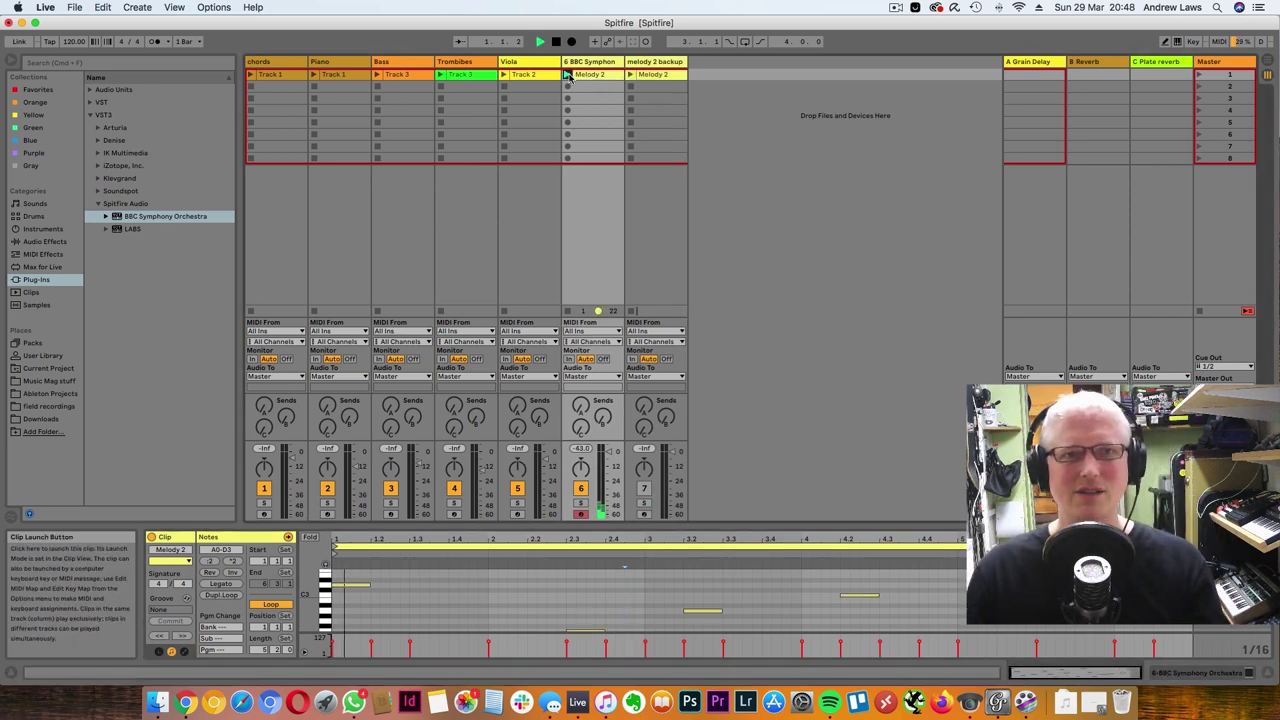
drag(677, 522, 716, 217)
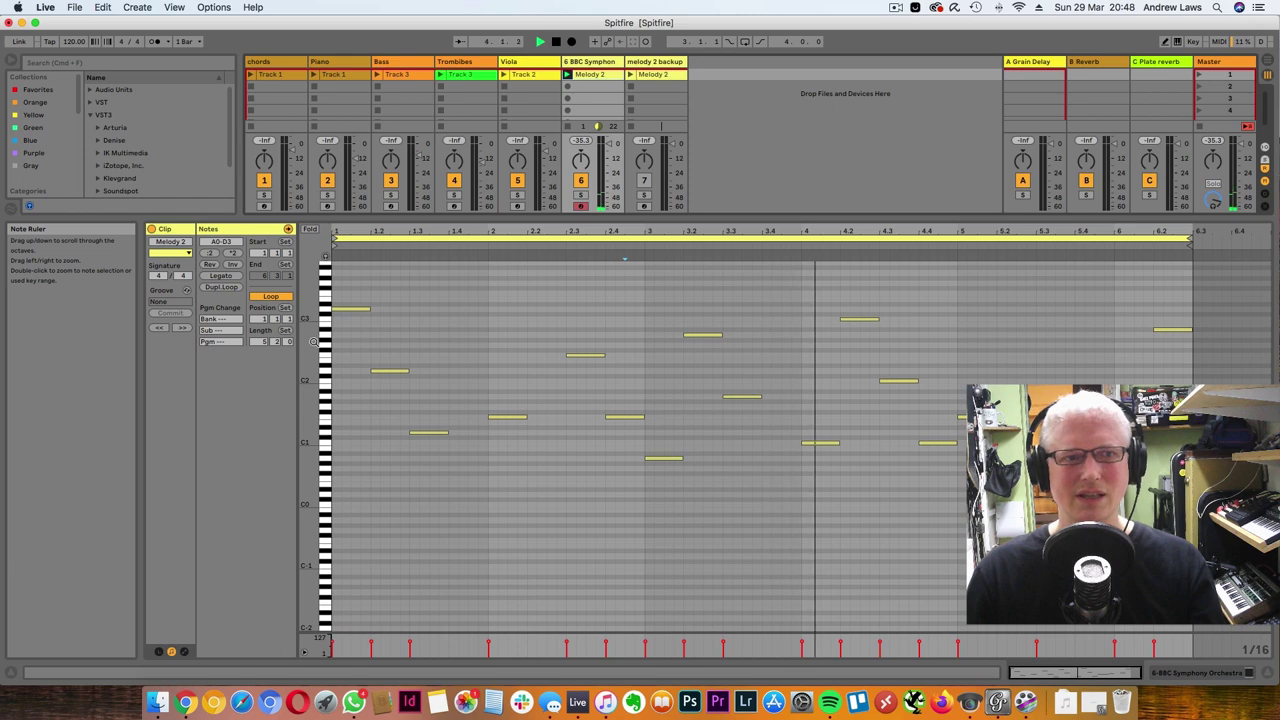
drag(318, 340, 312, 343)
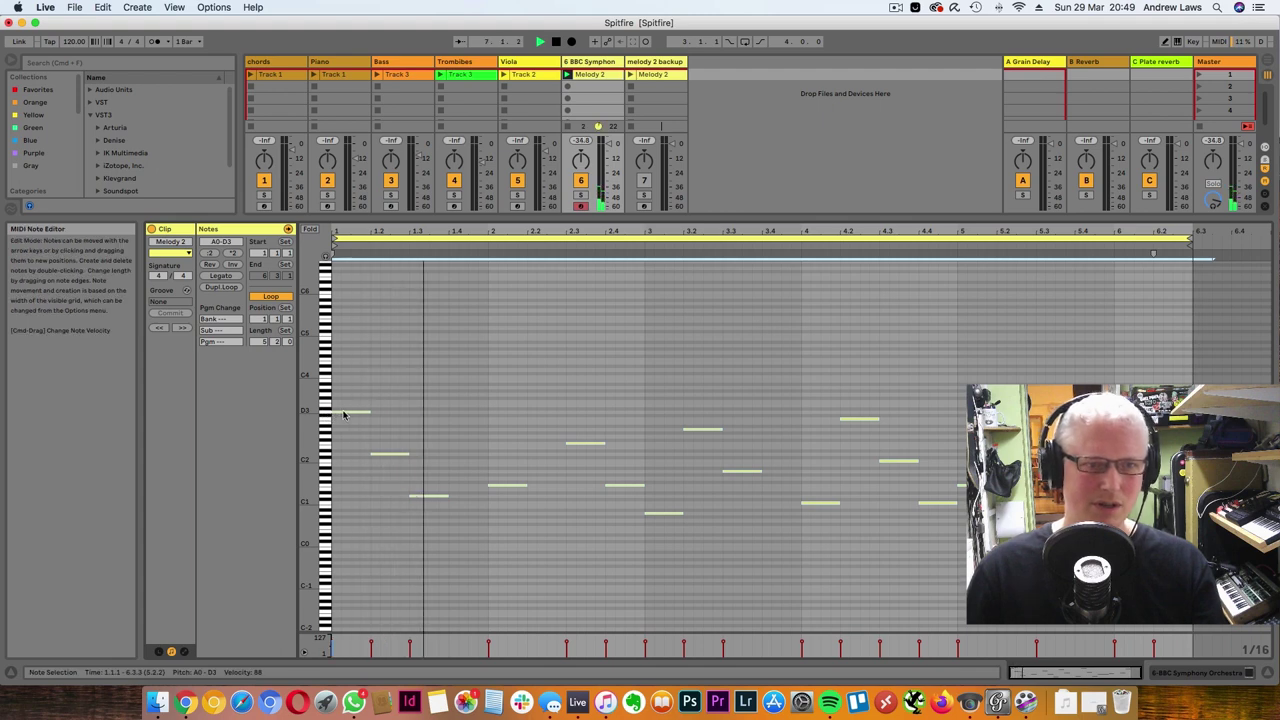
drag(349, 413, 347, 374)
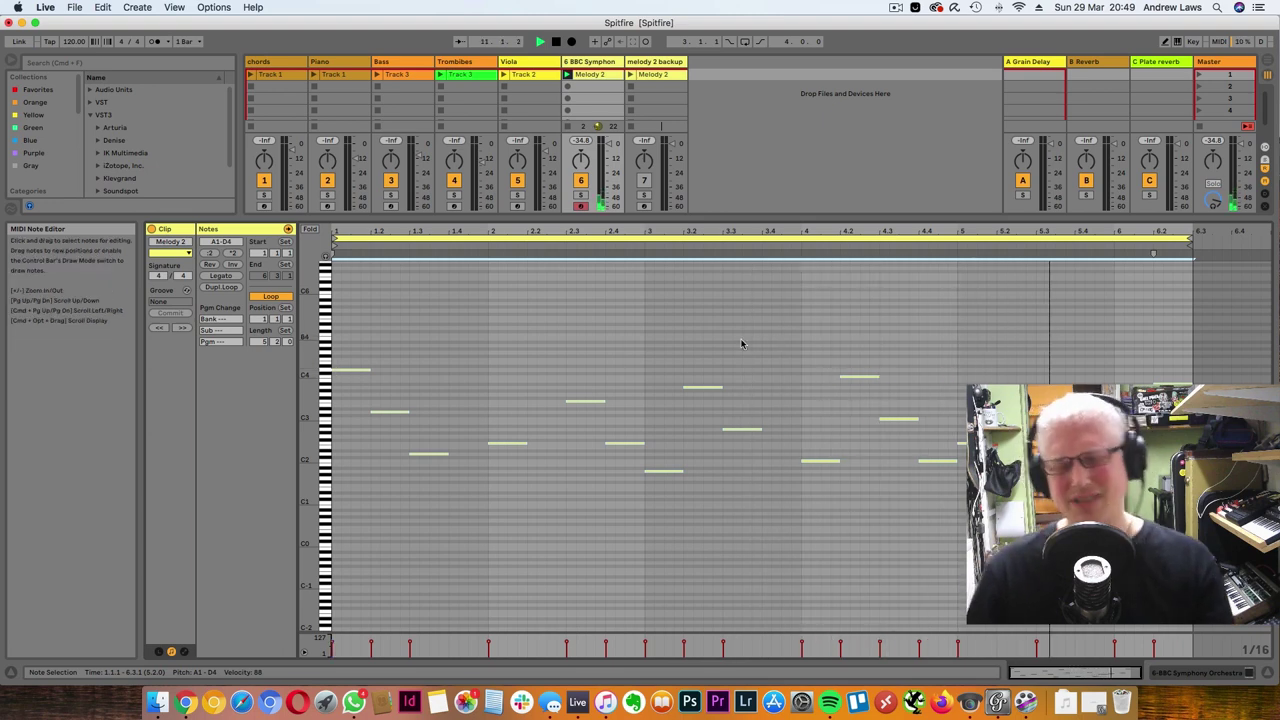
drag(609, 216, 605, 422)
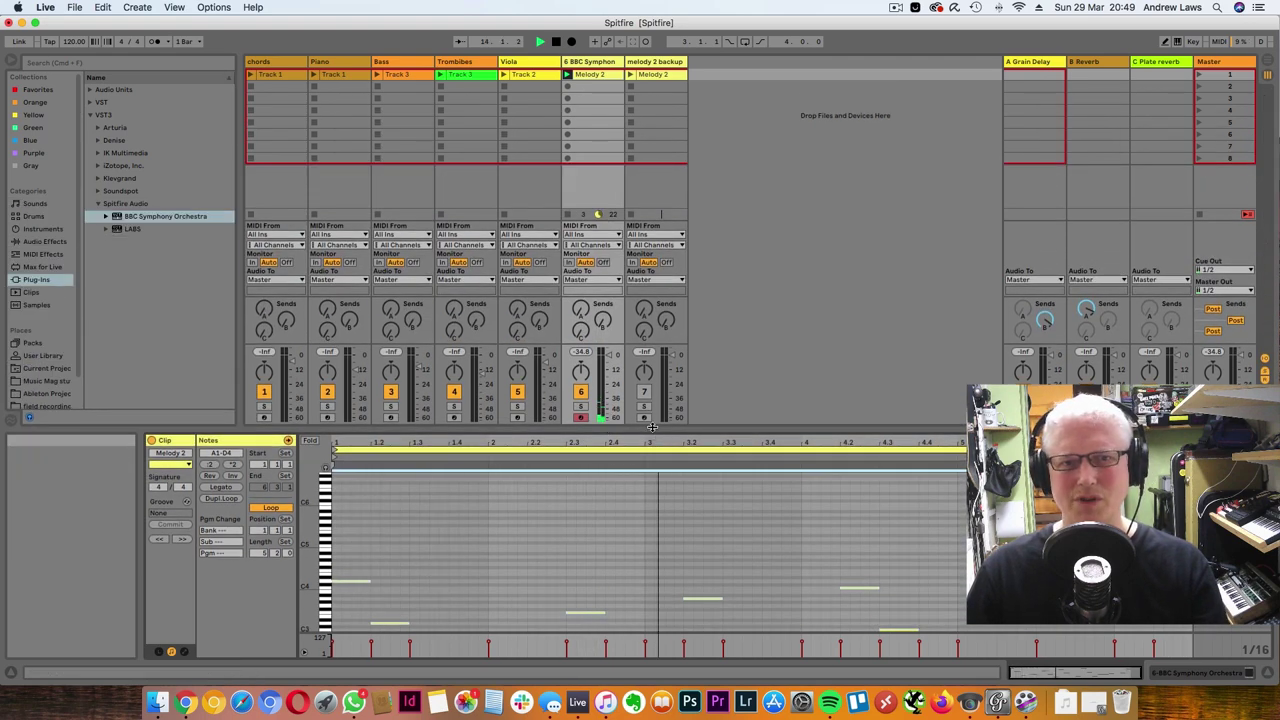
drag(652, 427, 650, 210)
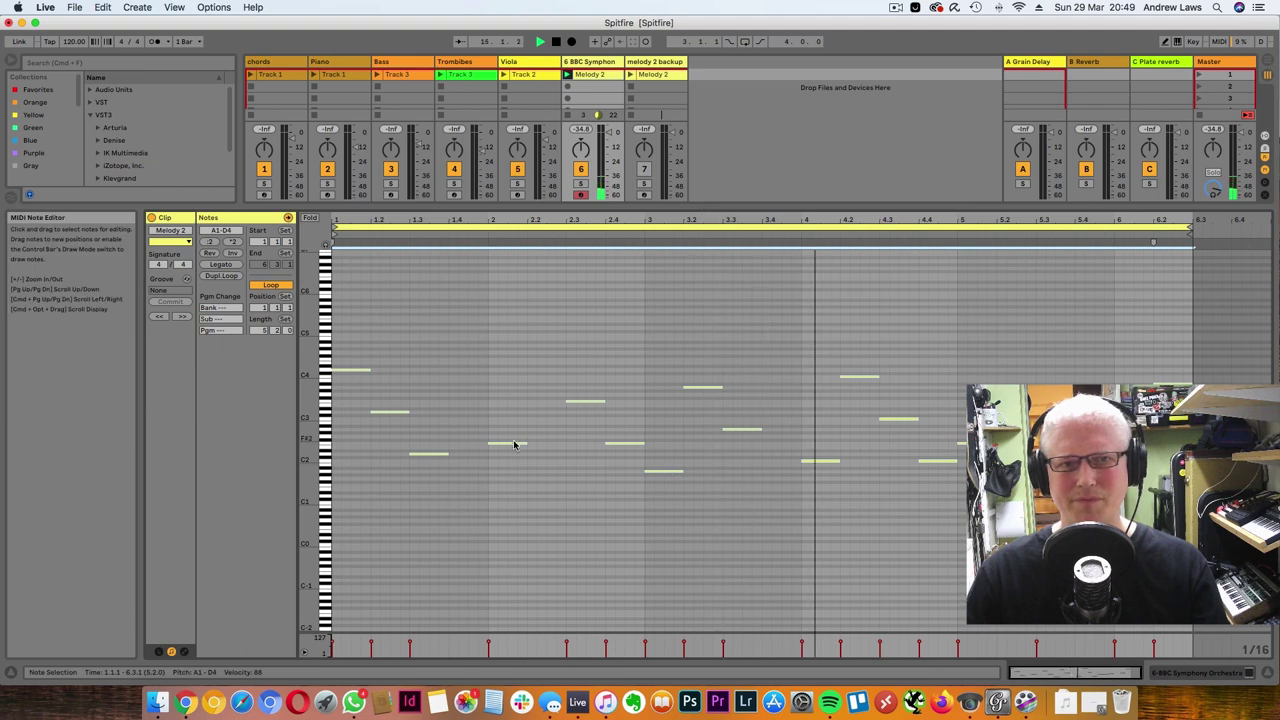
Raise the single Melody 2 note at the start of bar 5 to E3
click(513, 466)
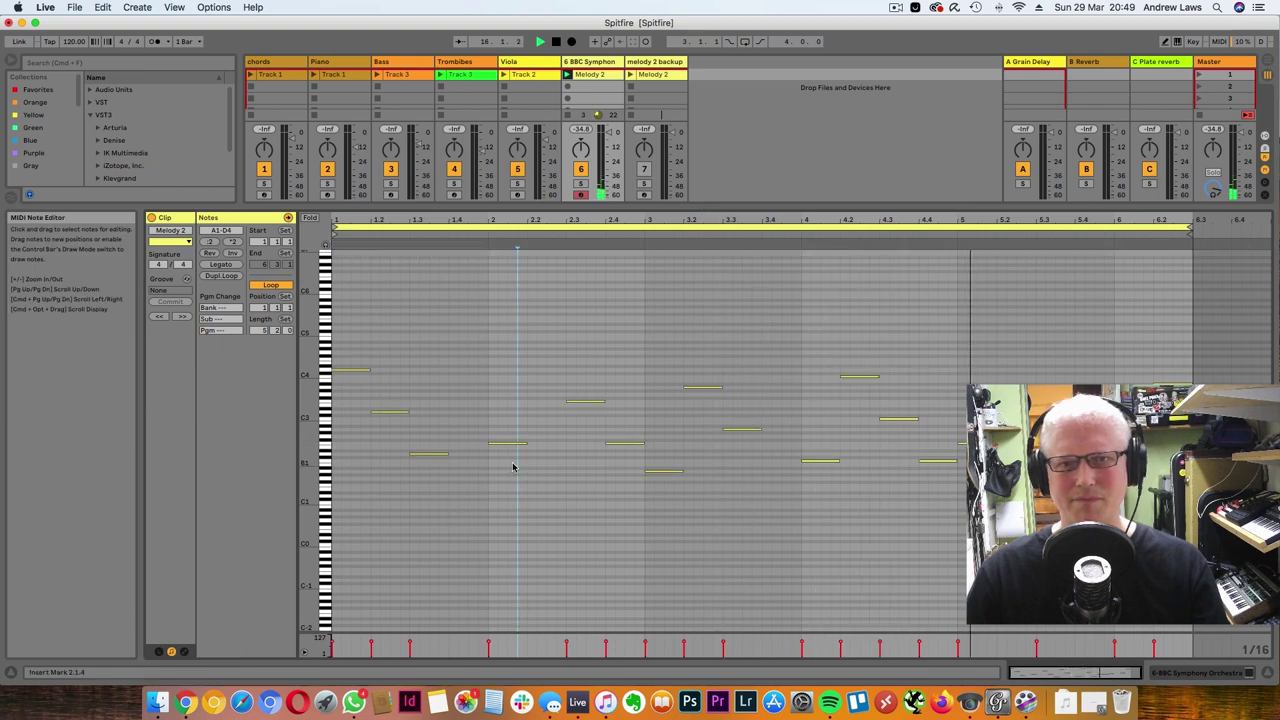
click(990, 443)
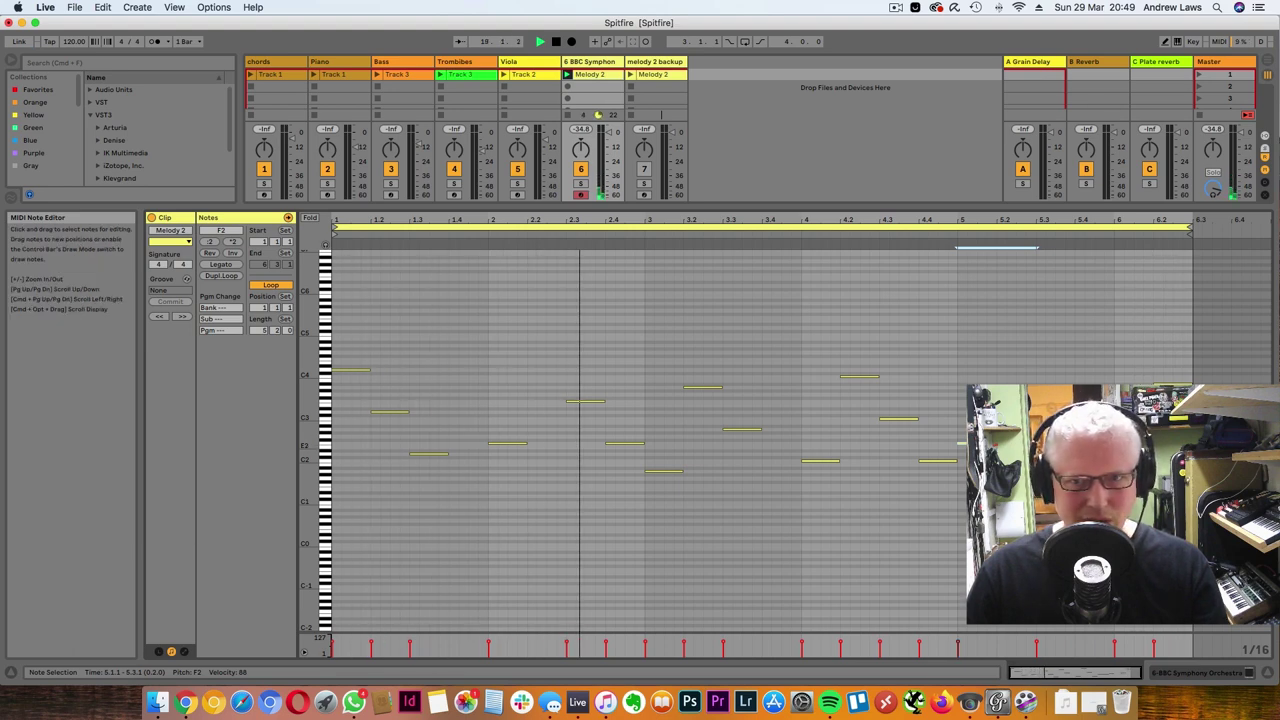
drag(990, 443, 990, 405)
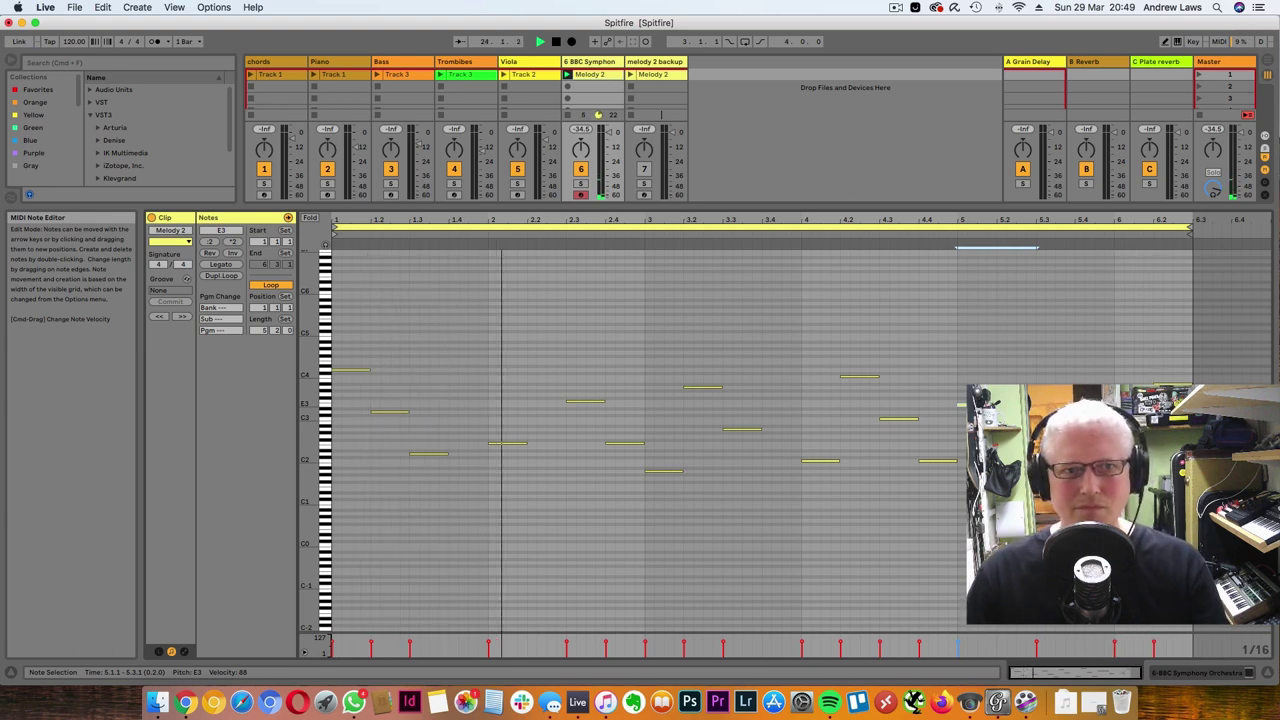
Replay the clip's opening, raise the note at 1.3 to D3, and merge it with the preceding D3 into one two-beat note
key(space)
key(space)
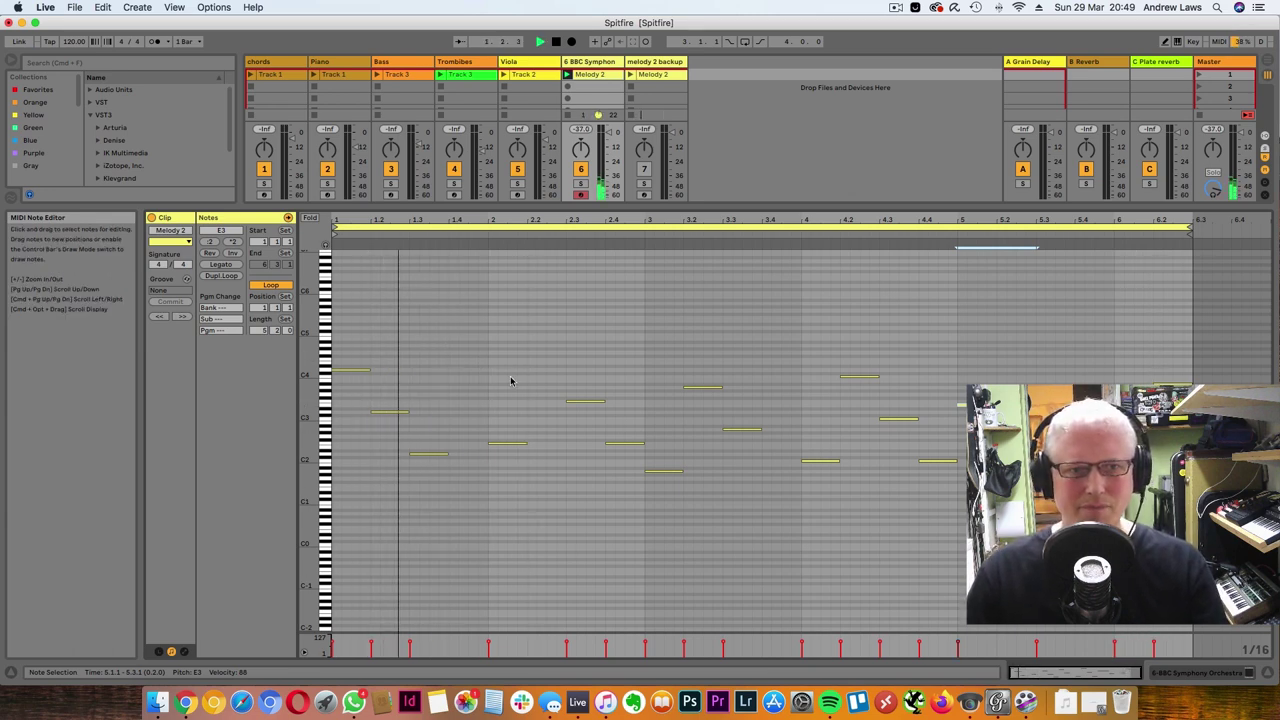
key(space)
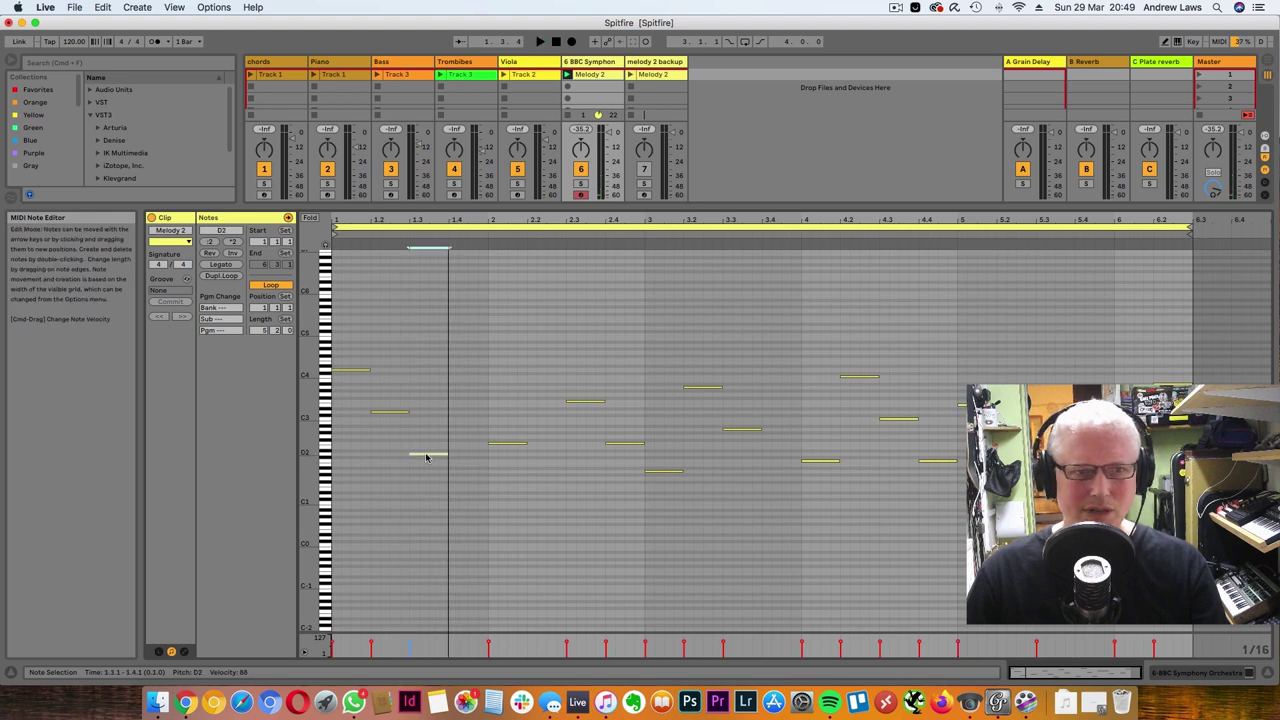
drag(426, 457, 428, 415)
click(433, 414)
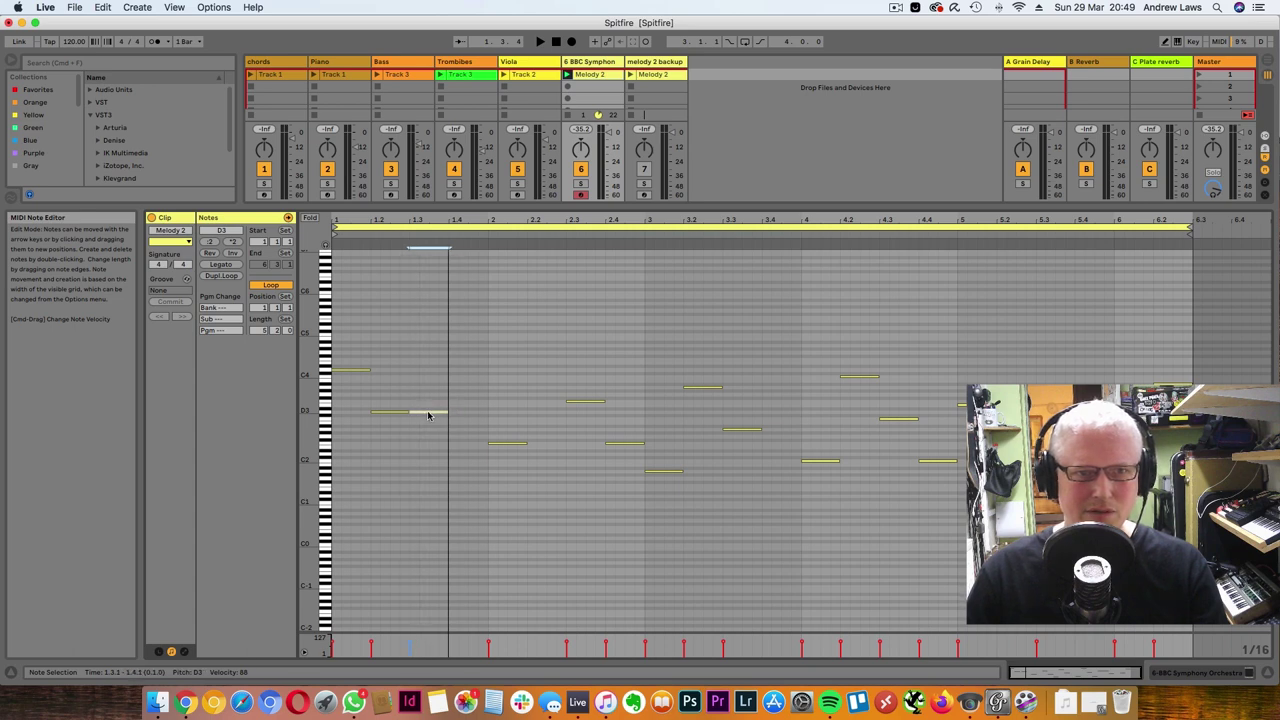
click(405, 416)
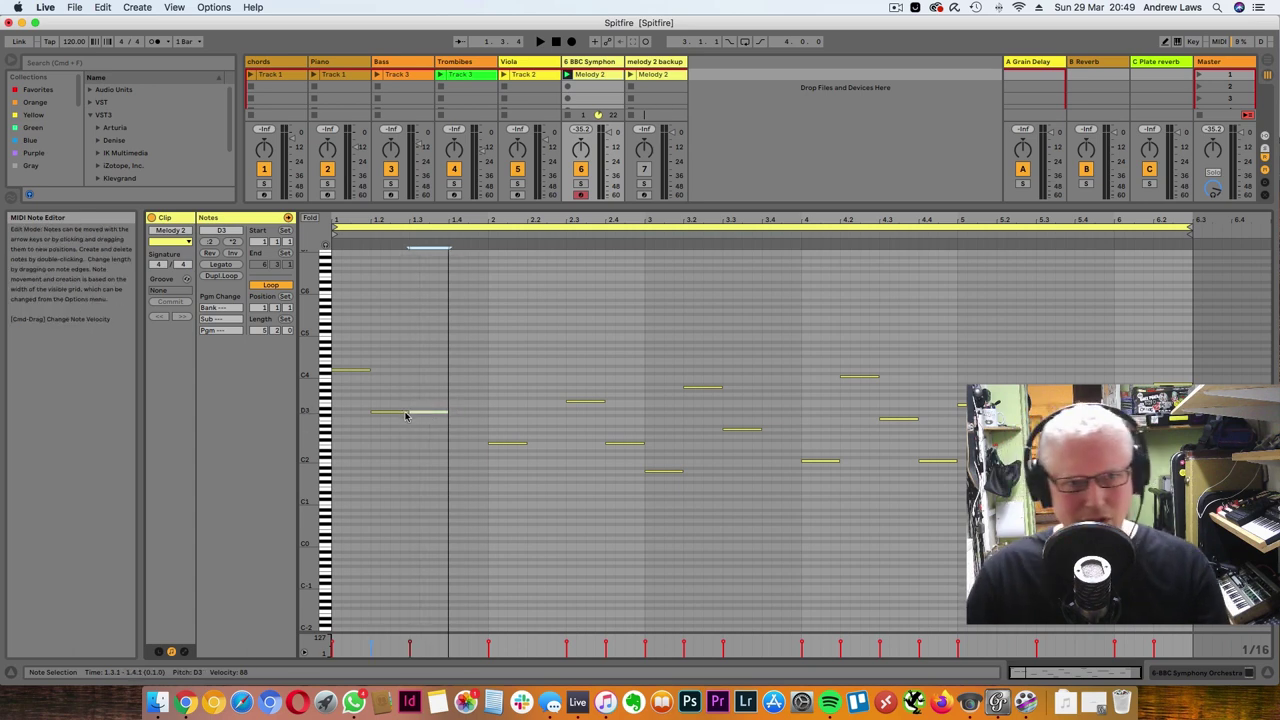
drag(406, 413, 371, 413)
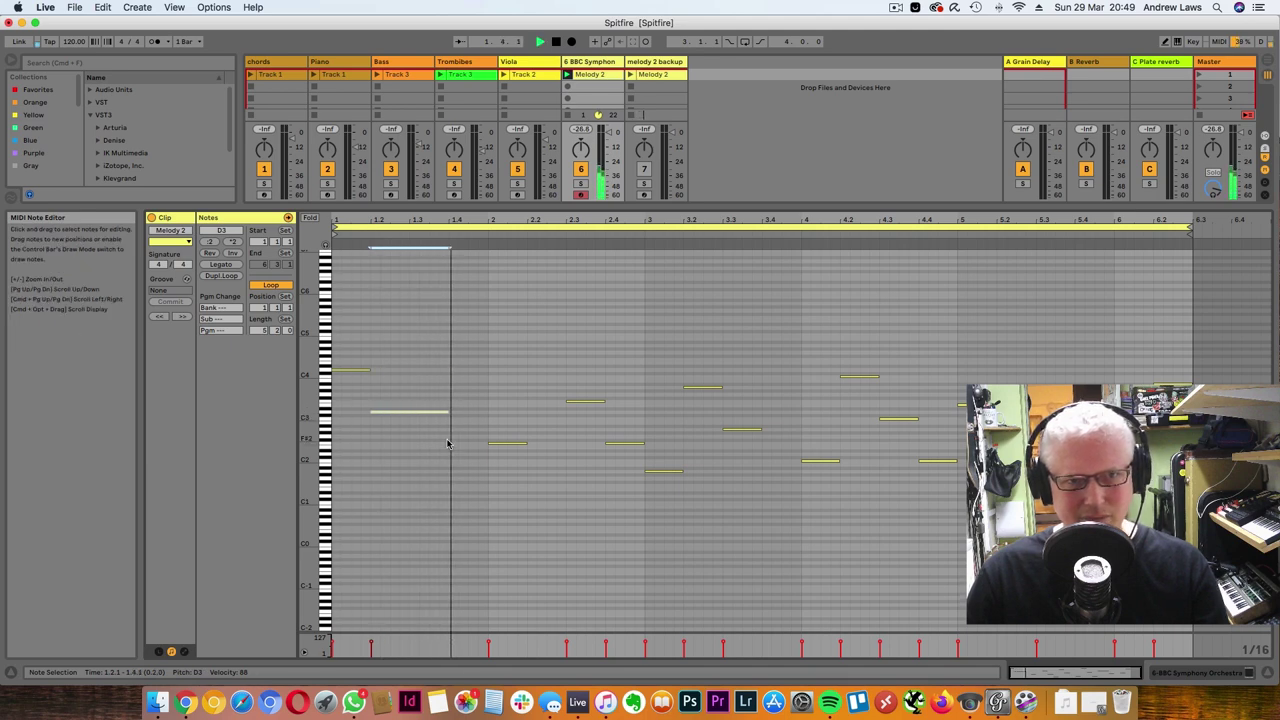
Raise the note at the start of bar 2 to F3 and audition the passage
click(512, 444)
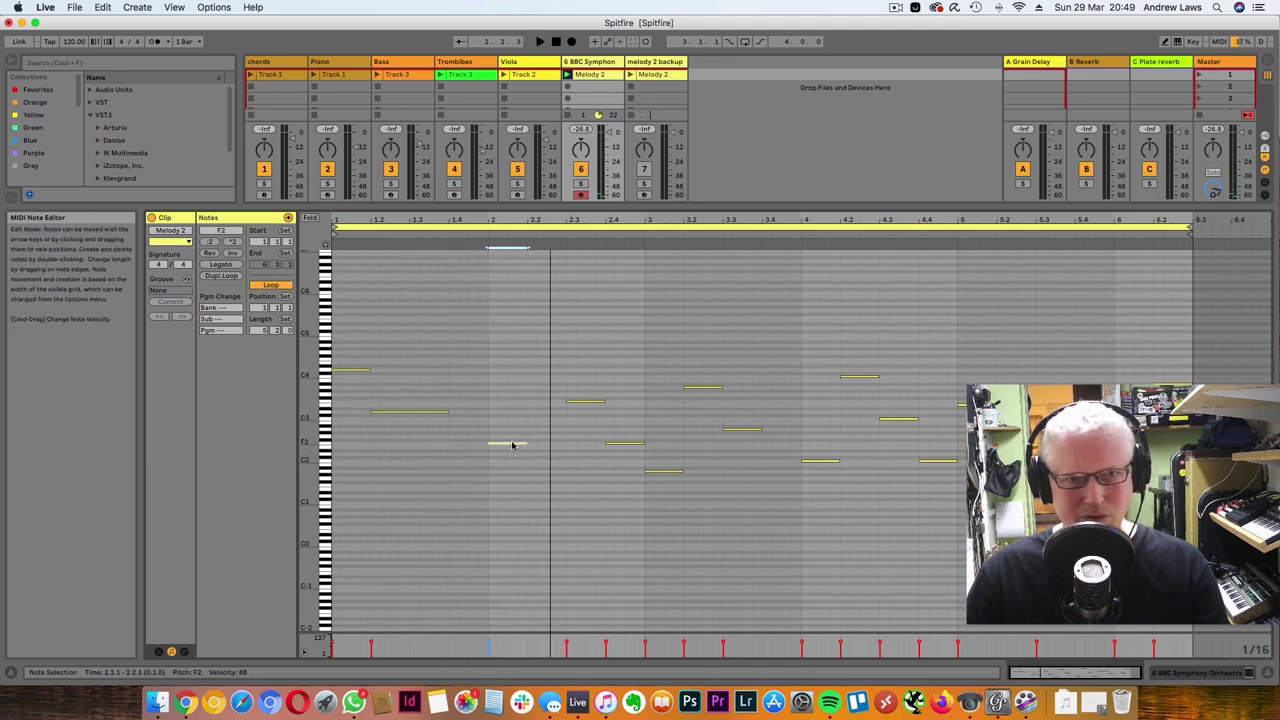
drag(509, 443, 514, 401)
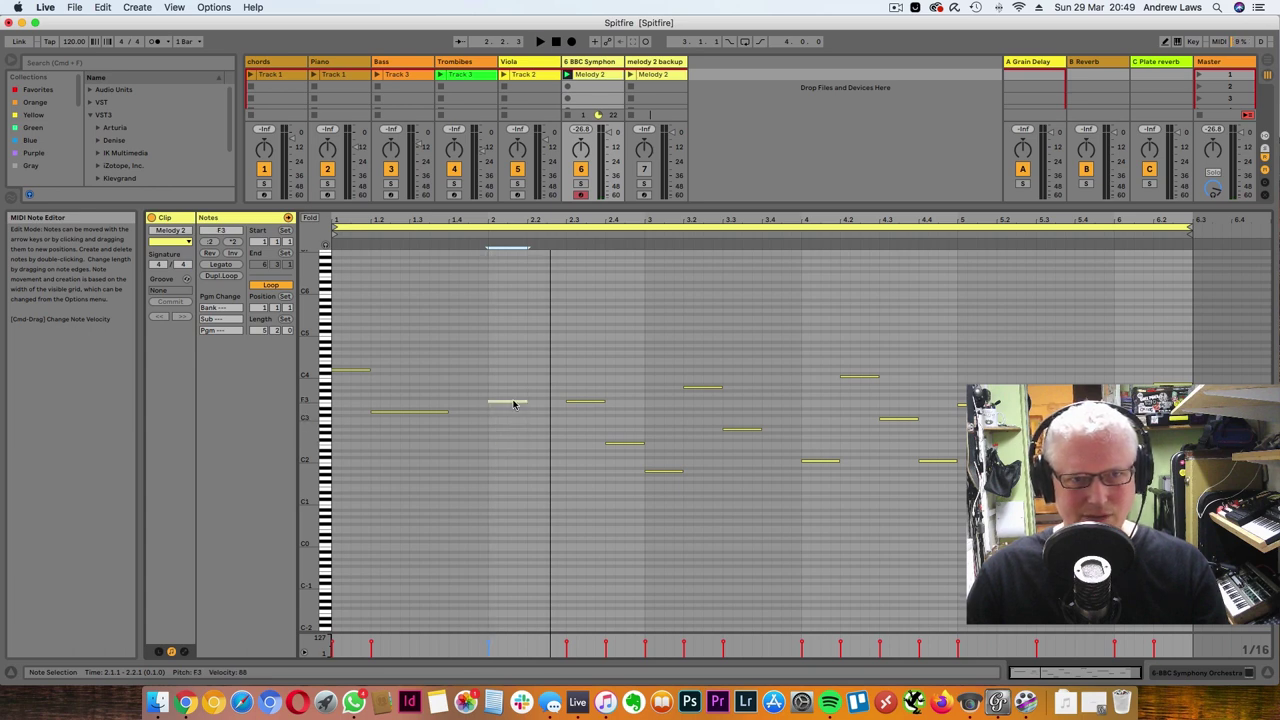
key(space)
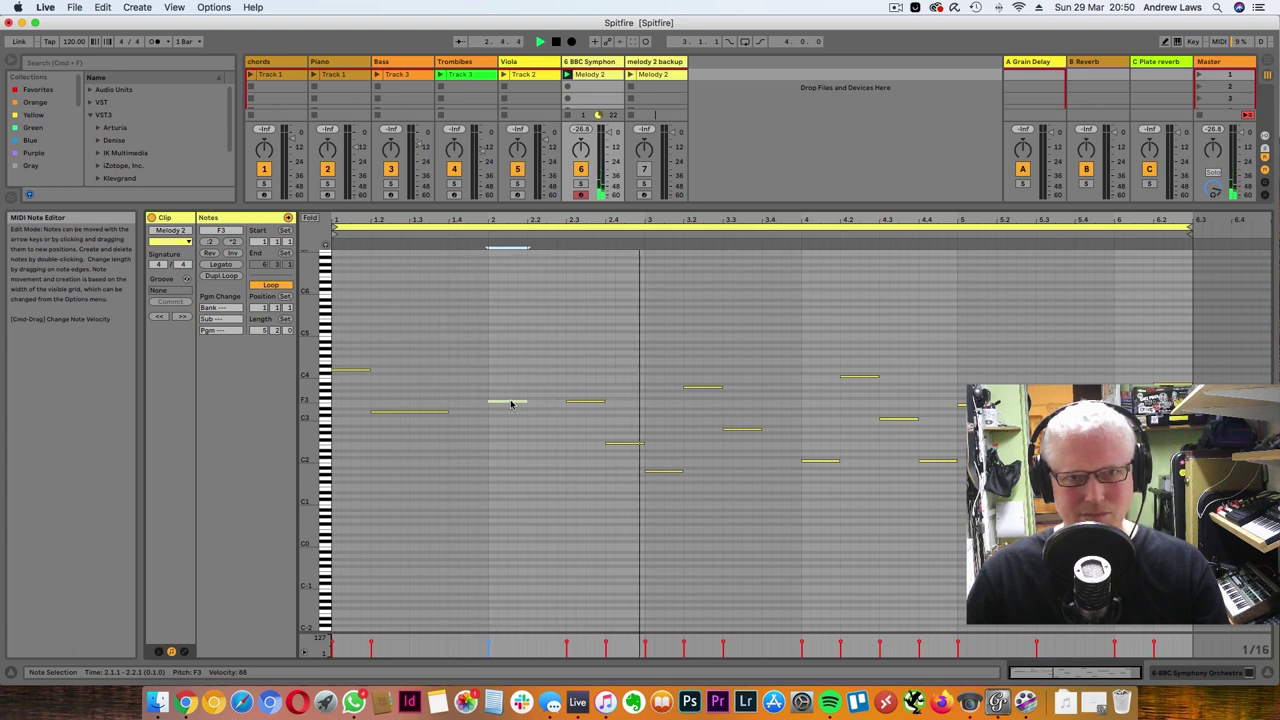
key(space)
Replace the separate note at 2.4 by extending the F3 at 2.3 to two beats, up to bar 3
click(620, 444)
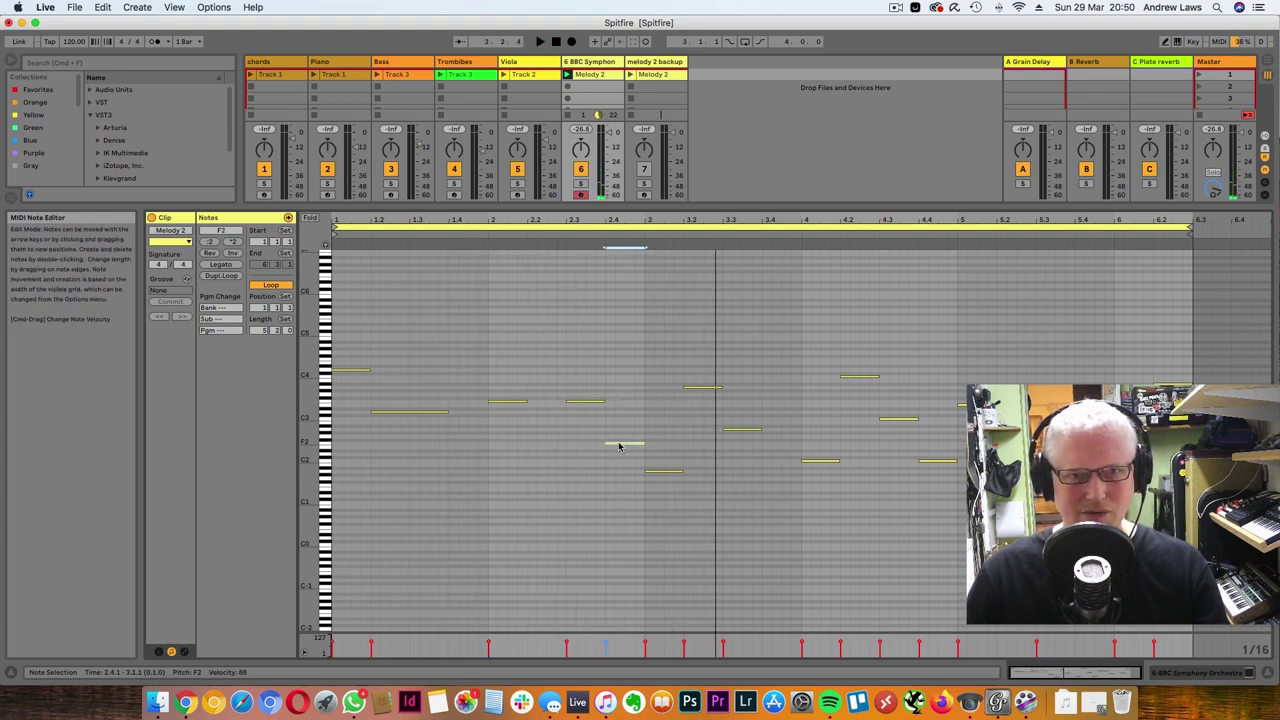
drag(619, 446, 626, 391)
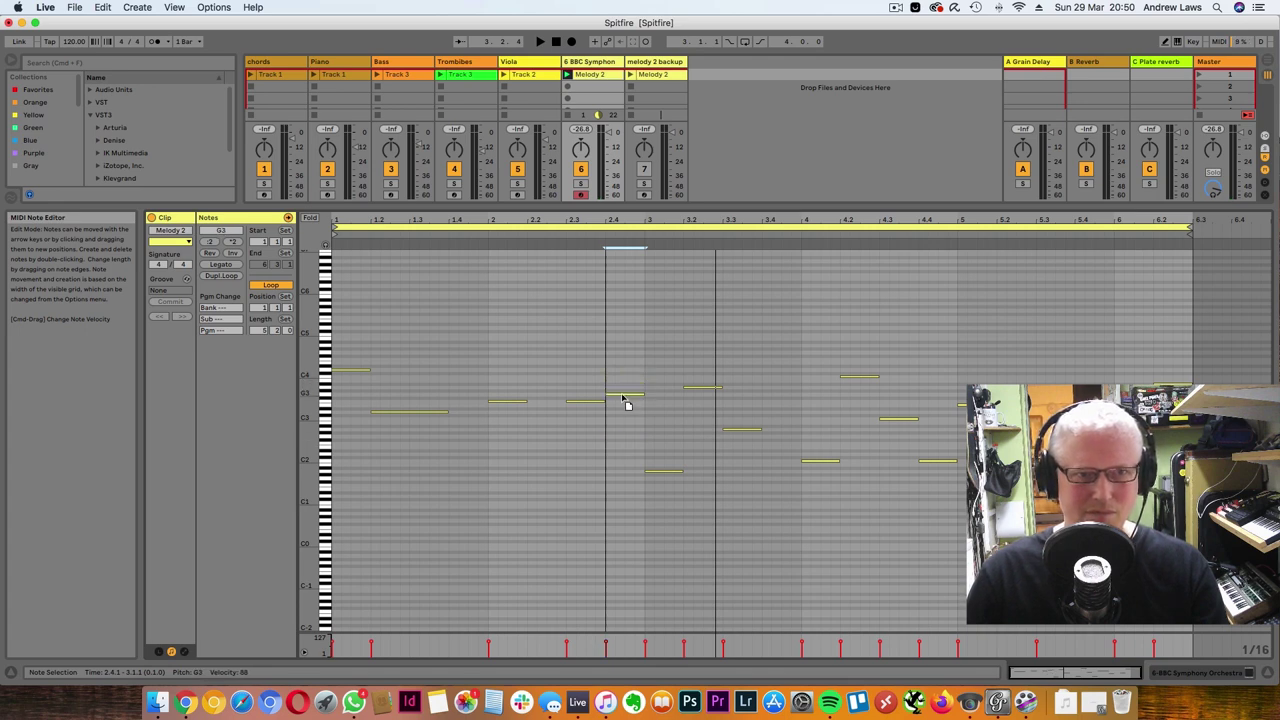
click(622, 404)
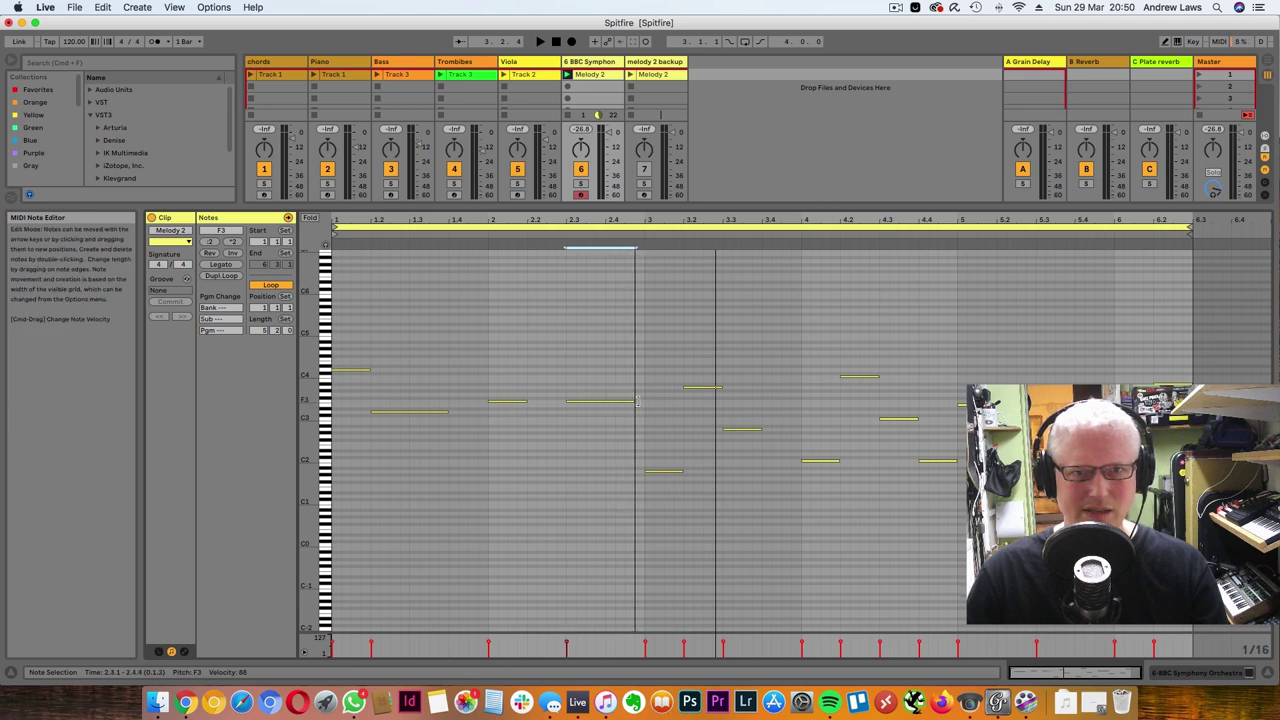
drag(602, 401, 566, 401)
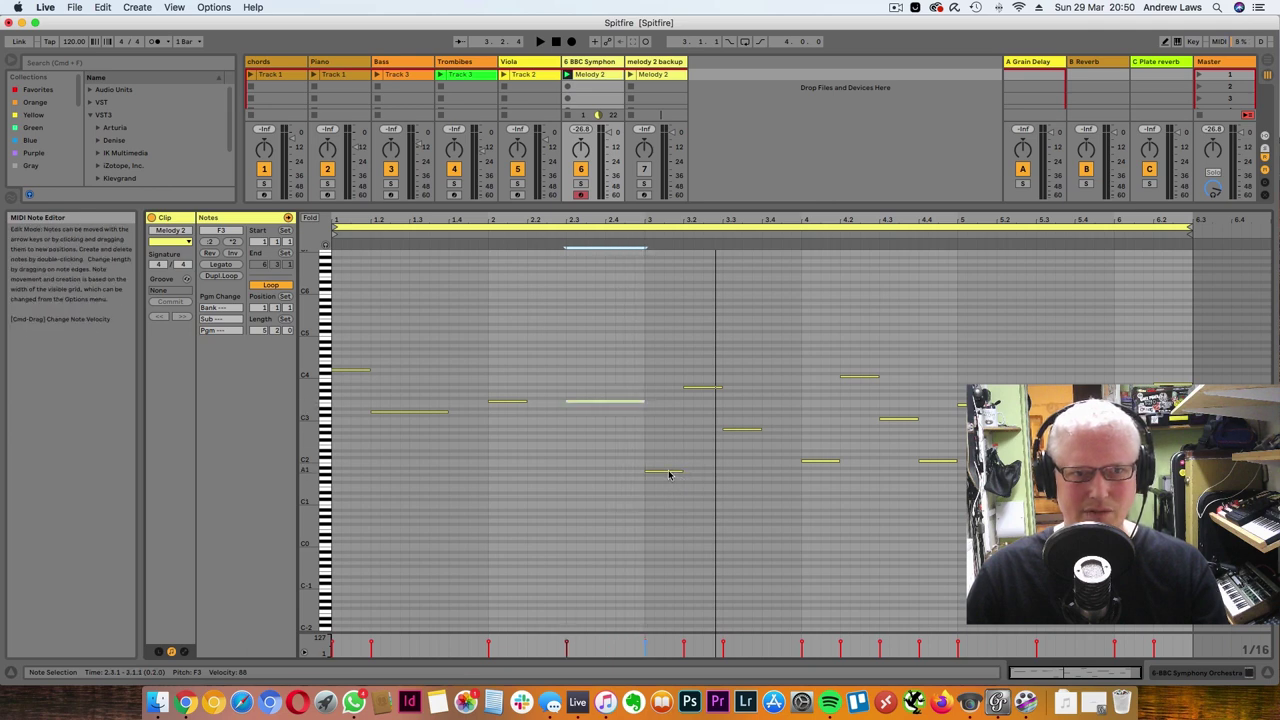
Move the note at the start of bar 3 up to A4 and play the passage
drag(668, 471, 668, 419)
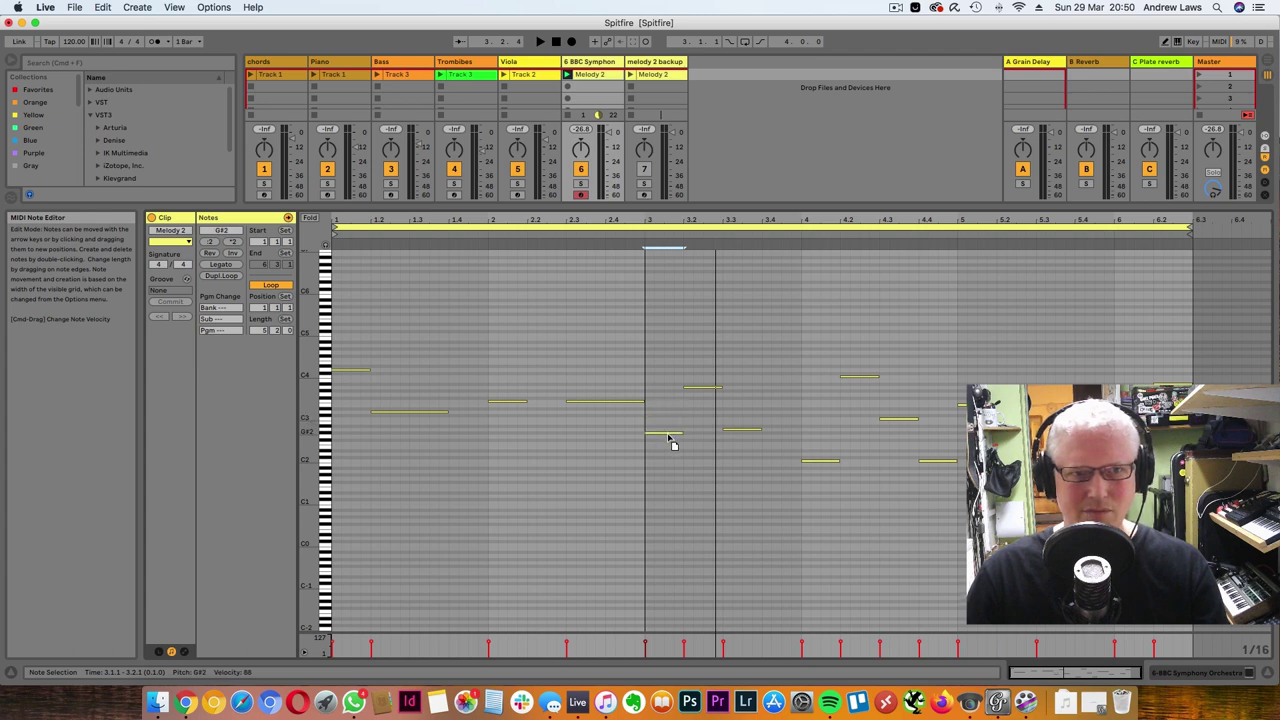
drag(667, 435, 668, 413)
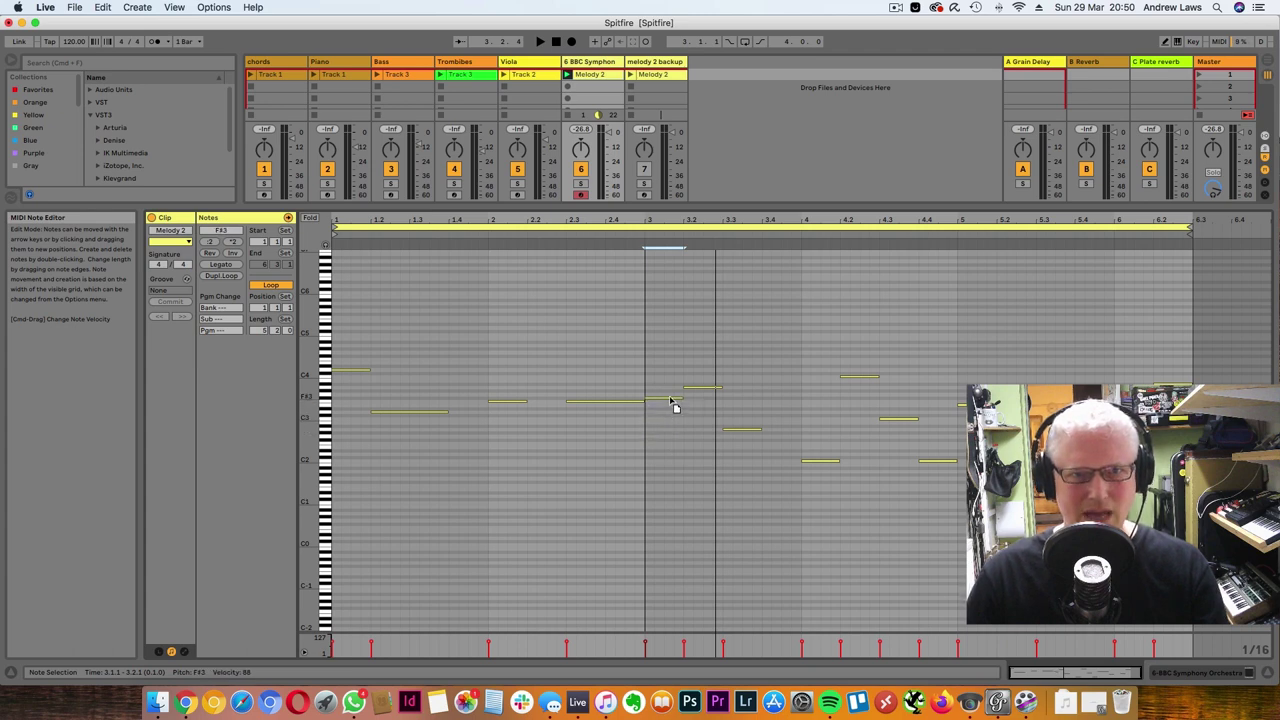
key(space)
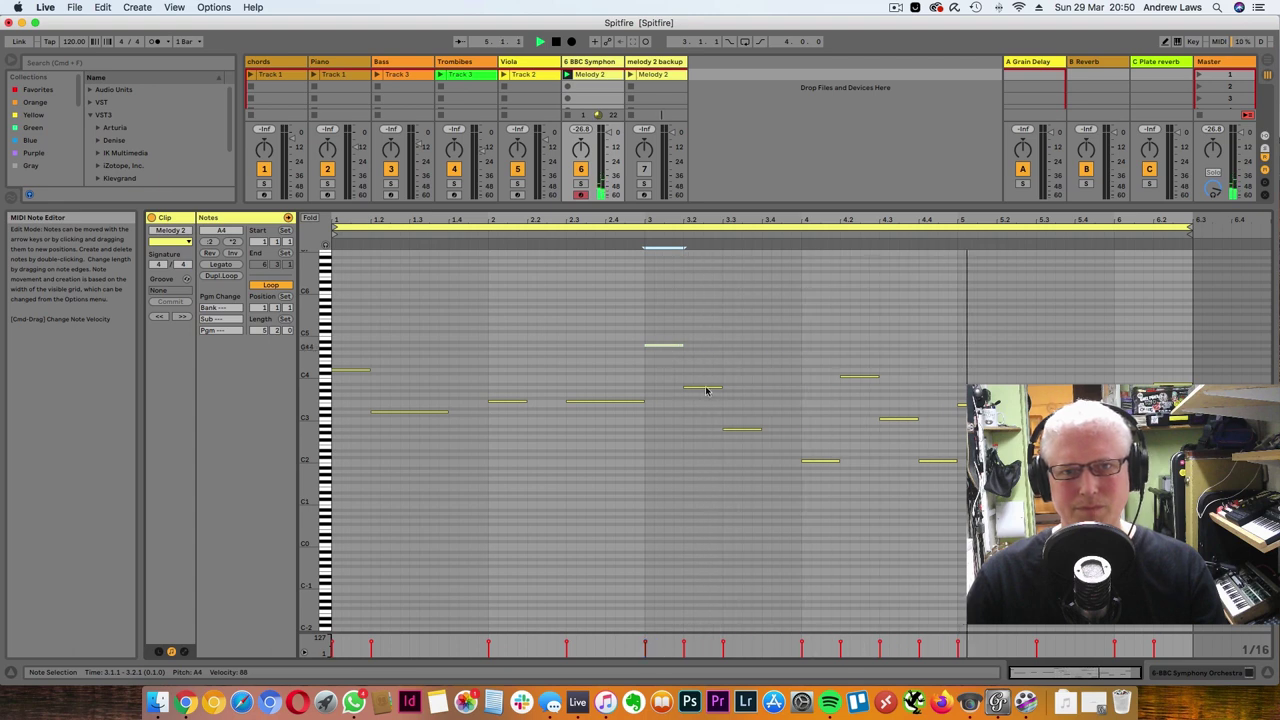
Stop playback and raise the notes at the start of bar 4 and at 4.4 to E5
click(830, 463)
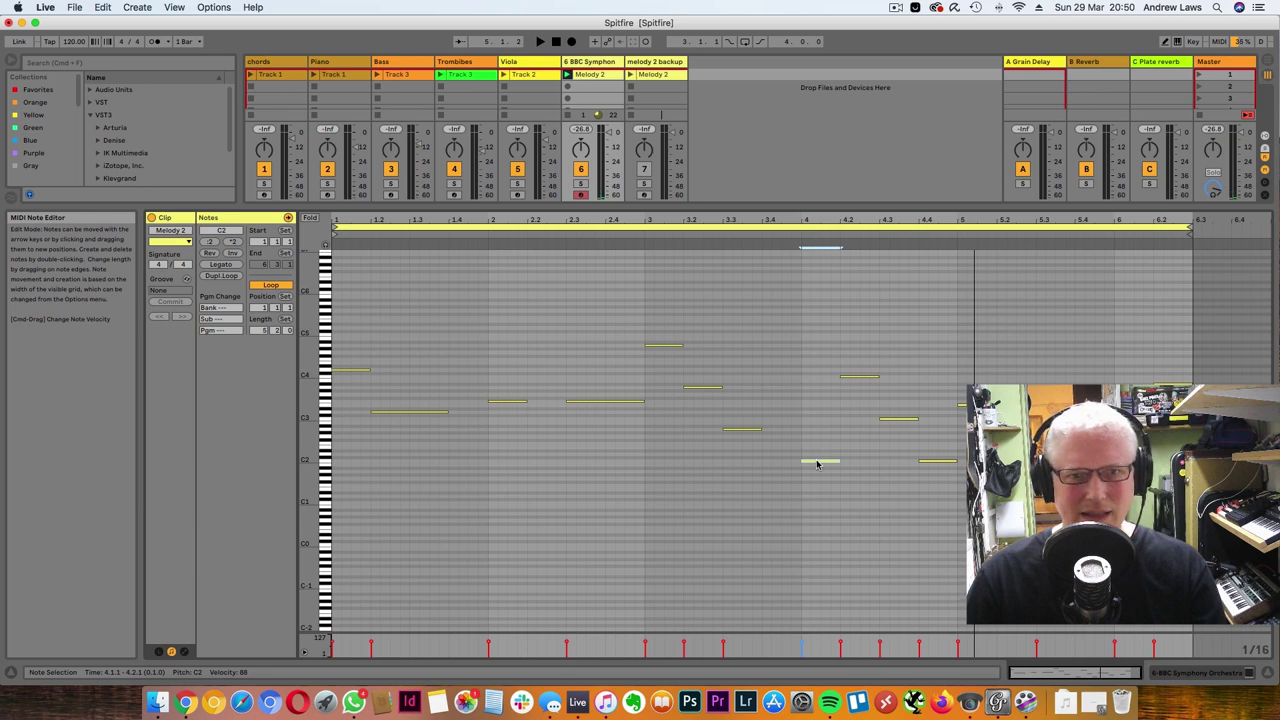
drag(817, 464, 817, 326)
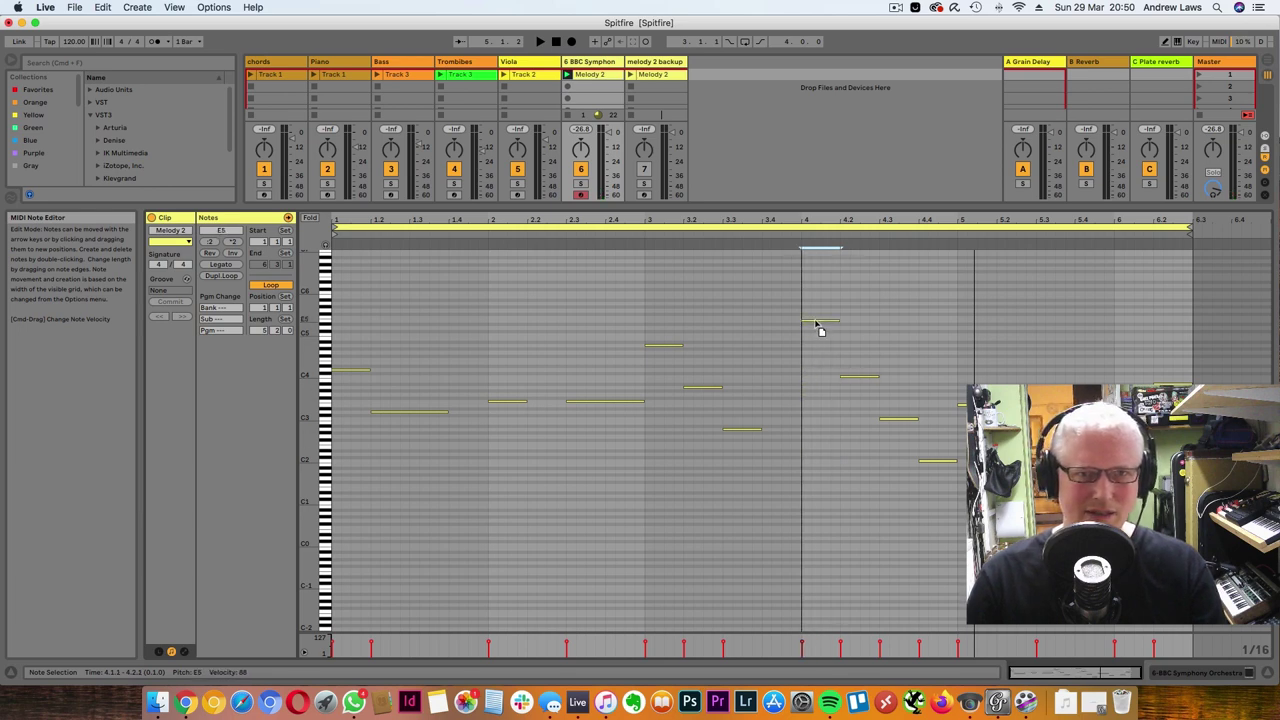
click(933, 463)
drag(933, 463, 936, 368)
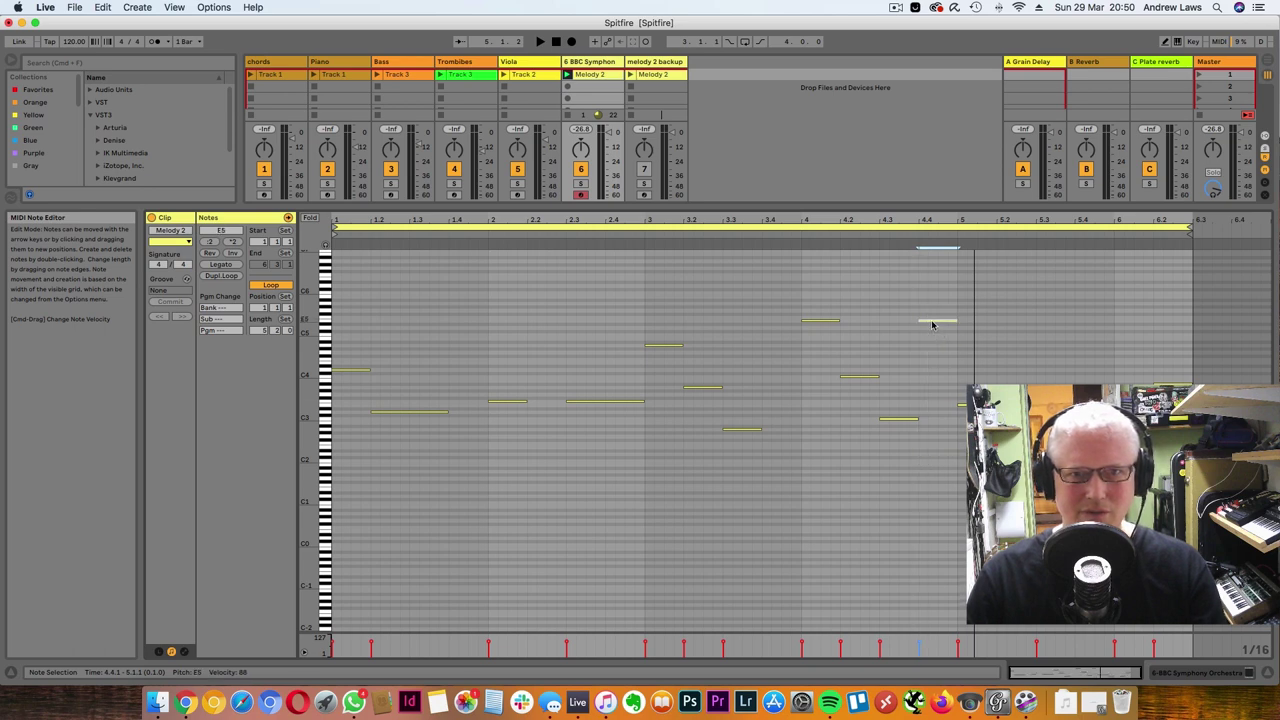
Resume playback and lengthen the G2 note at 5.3 to two beats, ending at bar 6
key(space)
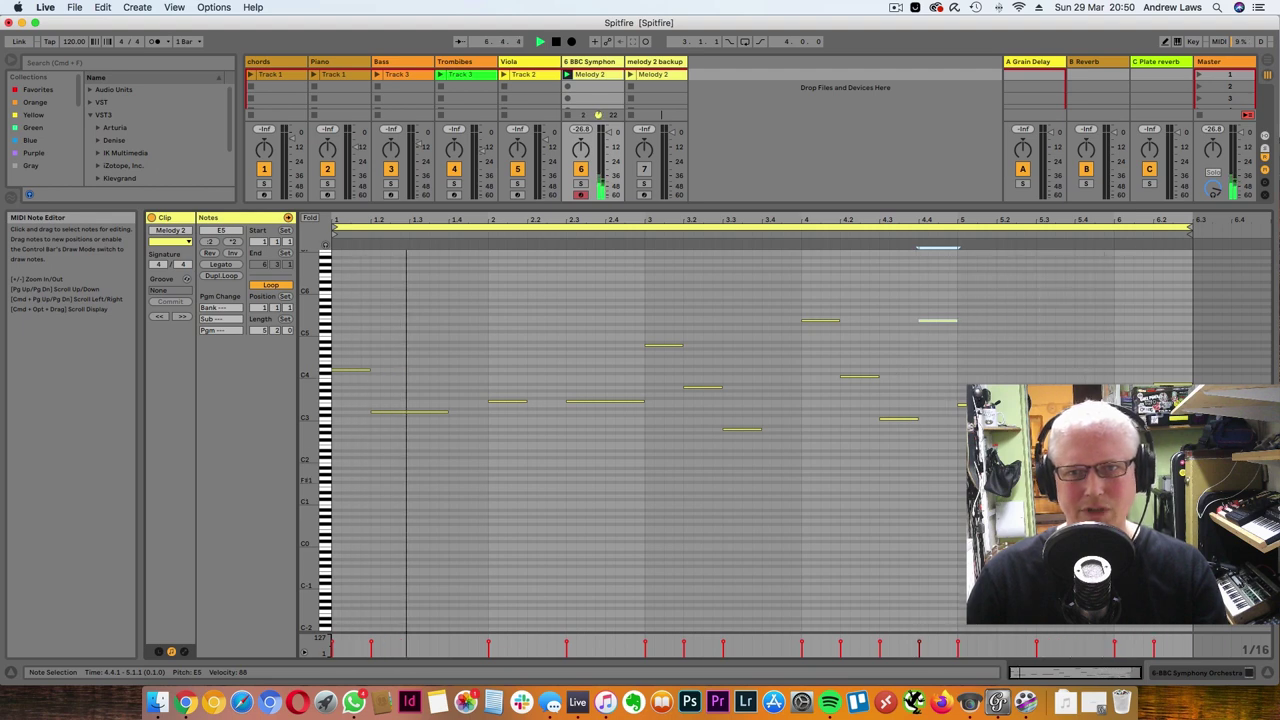
drag(1074, 435, 1114, 435)
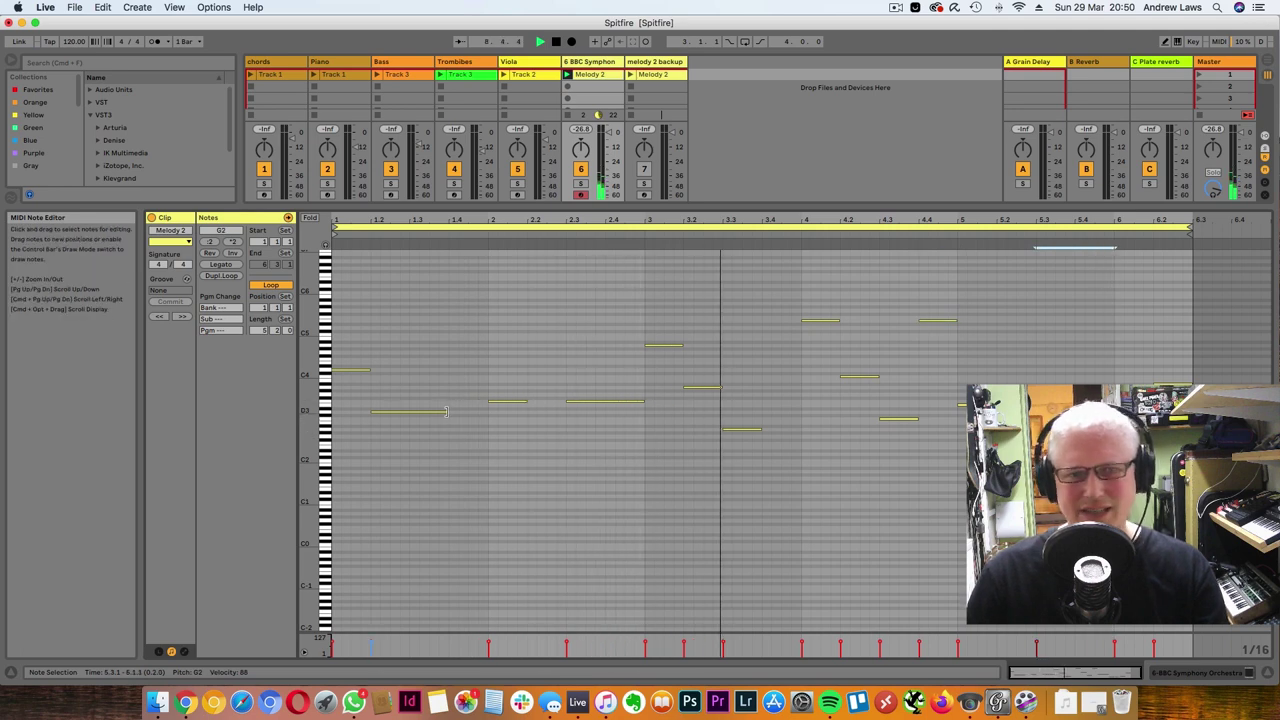
Lengthen the A2 at 3.3 to bar 4, the D3 at 1.2 to bar 2, and the F3 at bar 2 to bar 3
drag(758, 429, 812, 429)
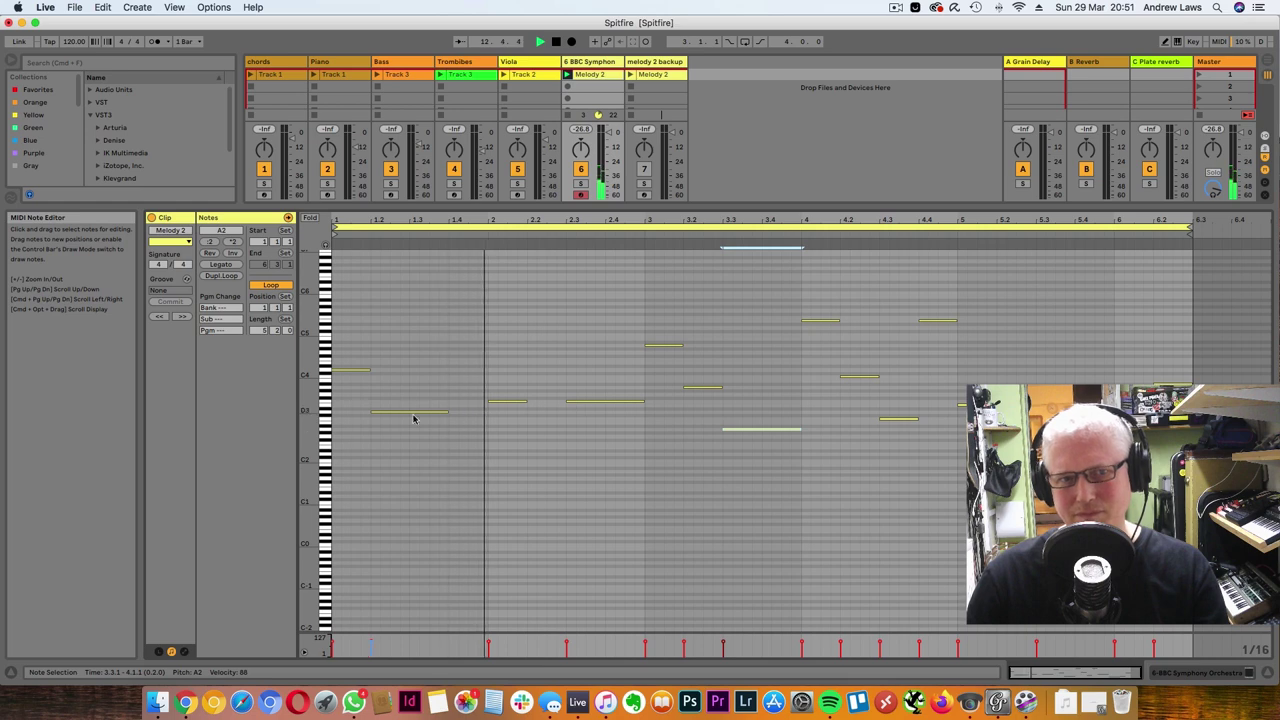
drag(447, 411, 644, 400)
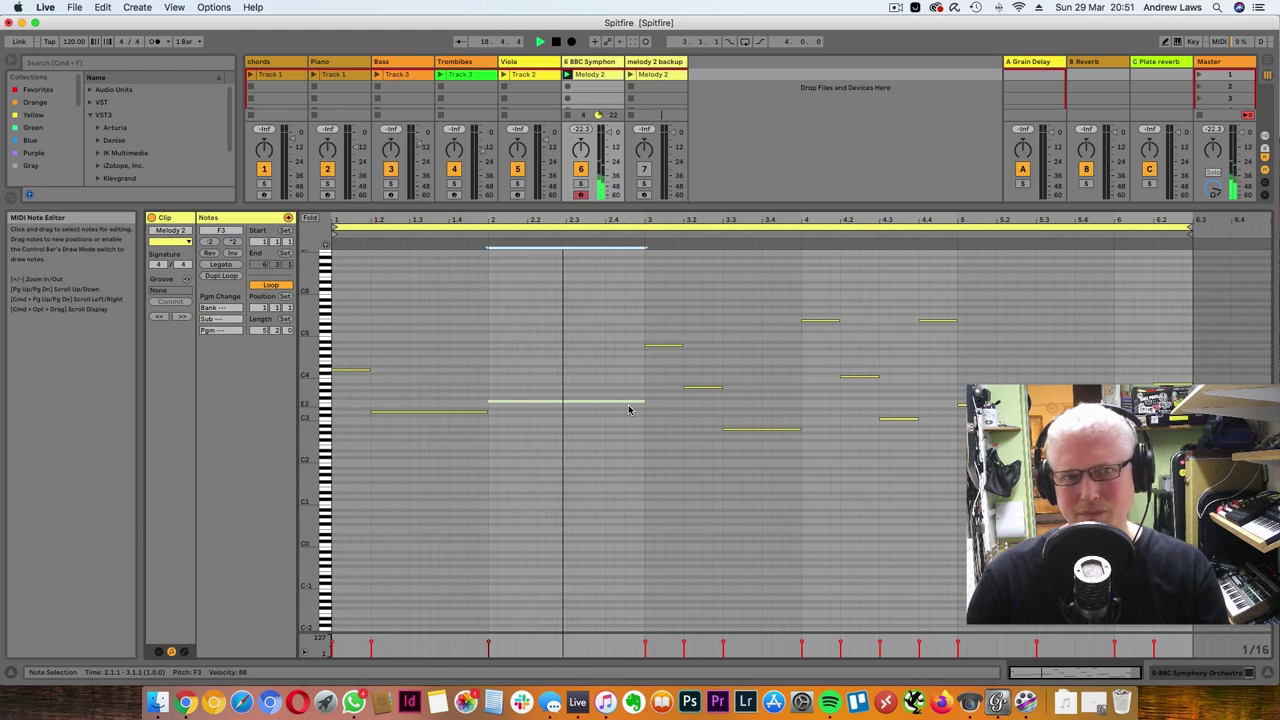
key(space)
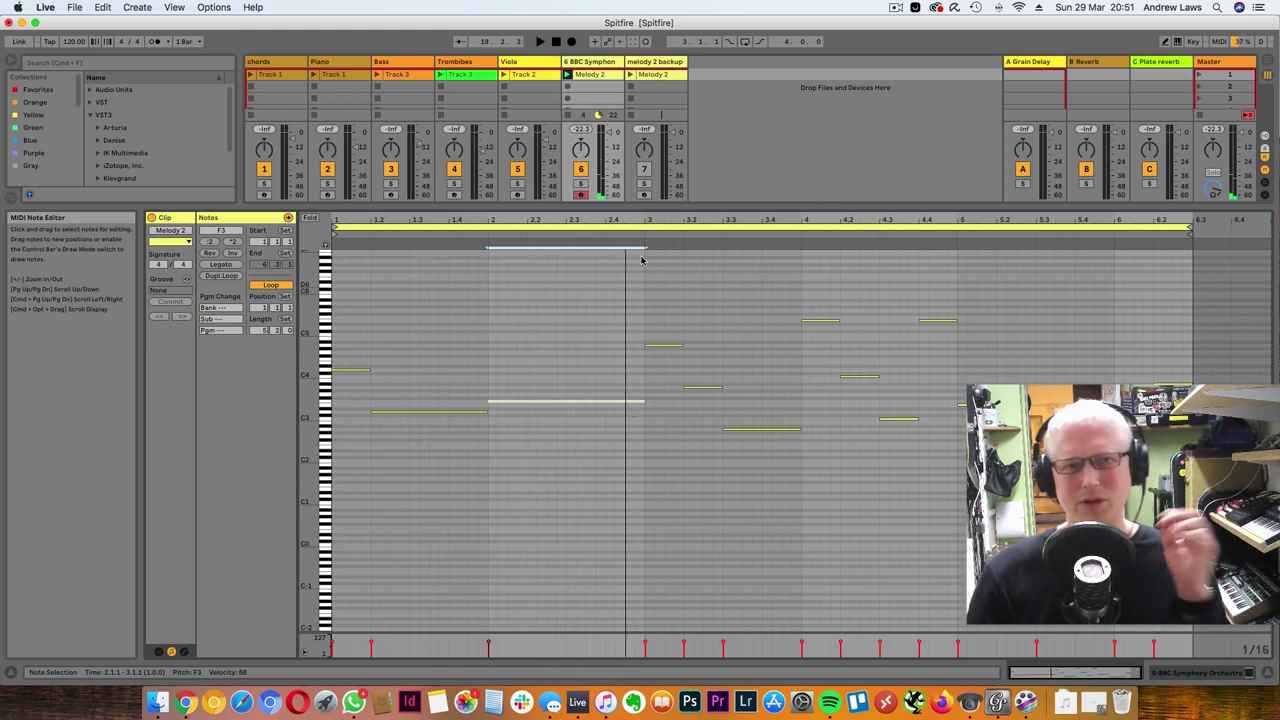
Play the Melody 2 clip from its start to review the lengthened notes, and stop playback
click(334, 400)
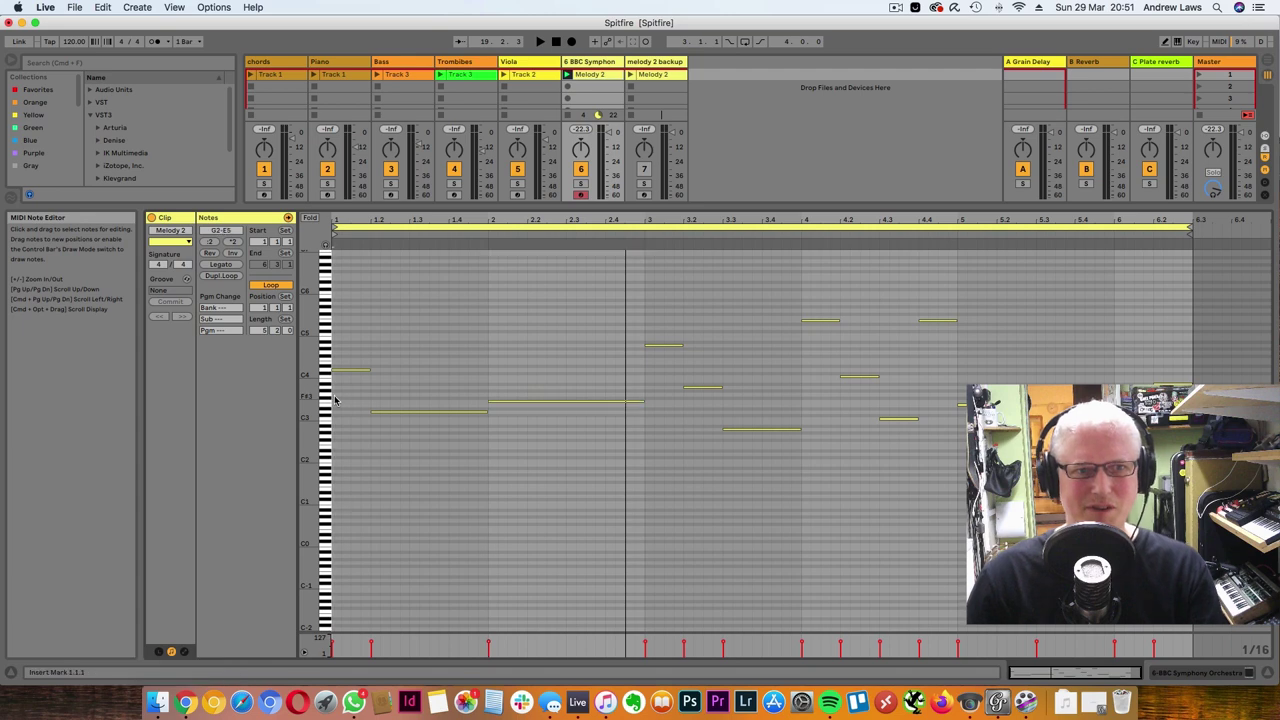
key(space)
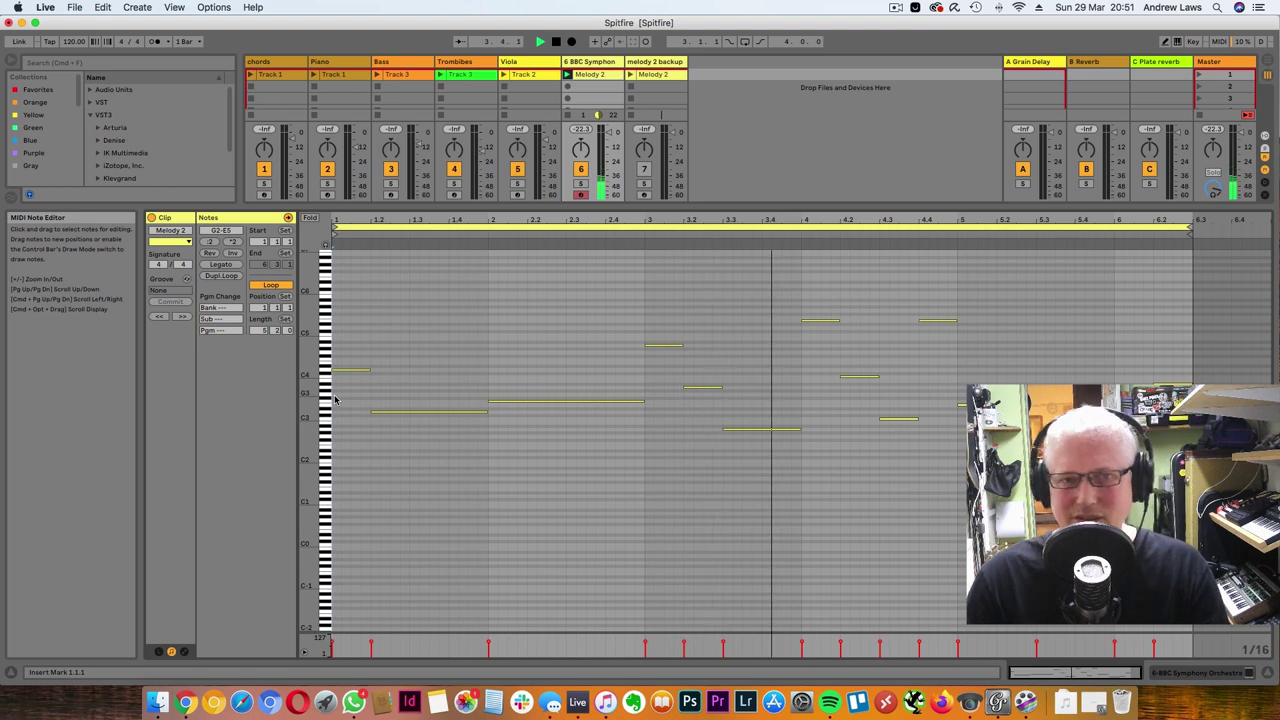
key(space)
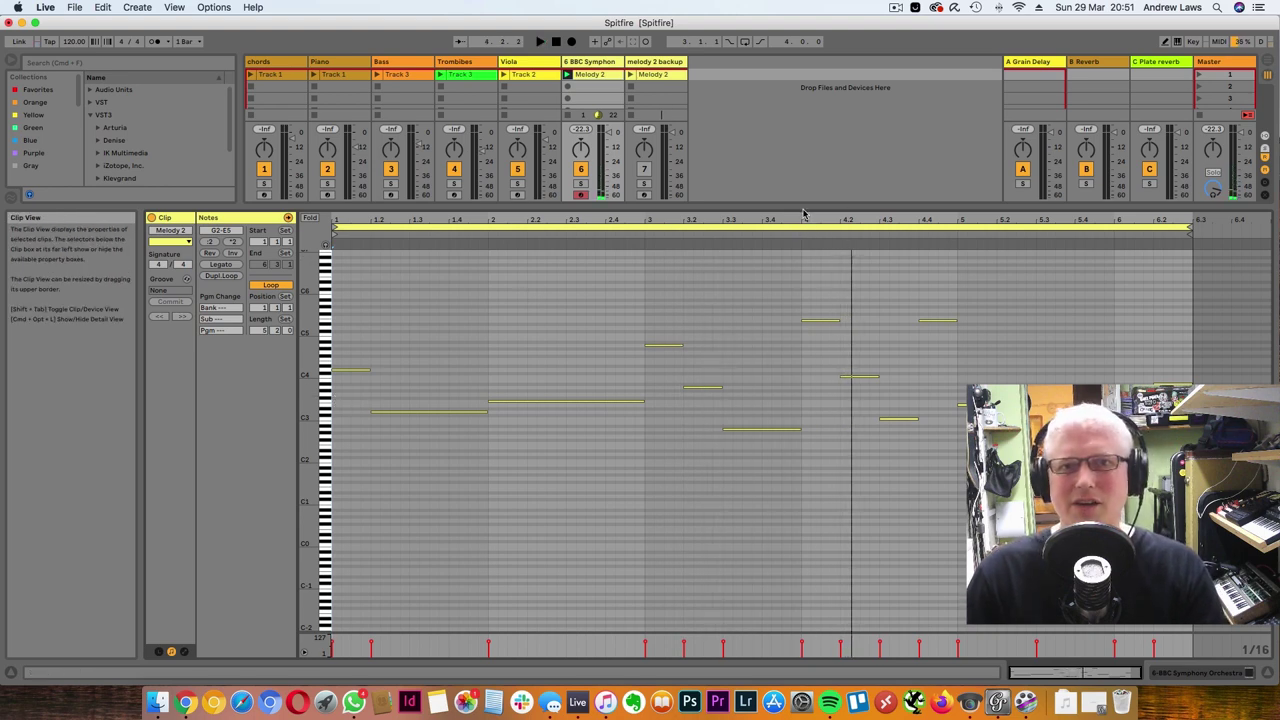
Enlarge the session mixer, launch scene 1 and slightly lower the volume of the BBC Symphony track playing Melody 2
drag(803, 206, 828, 414)
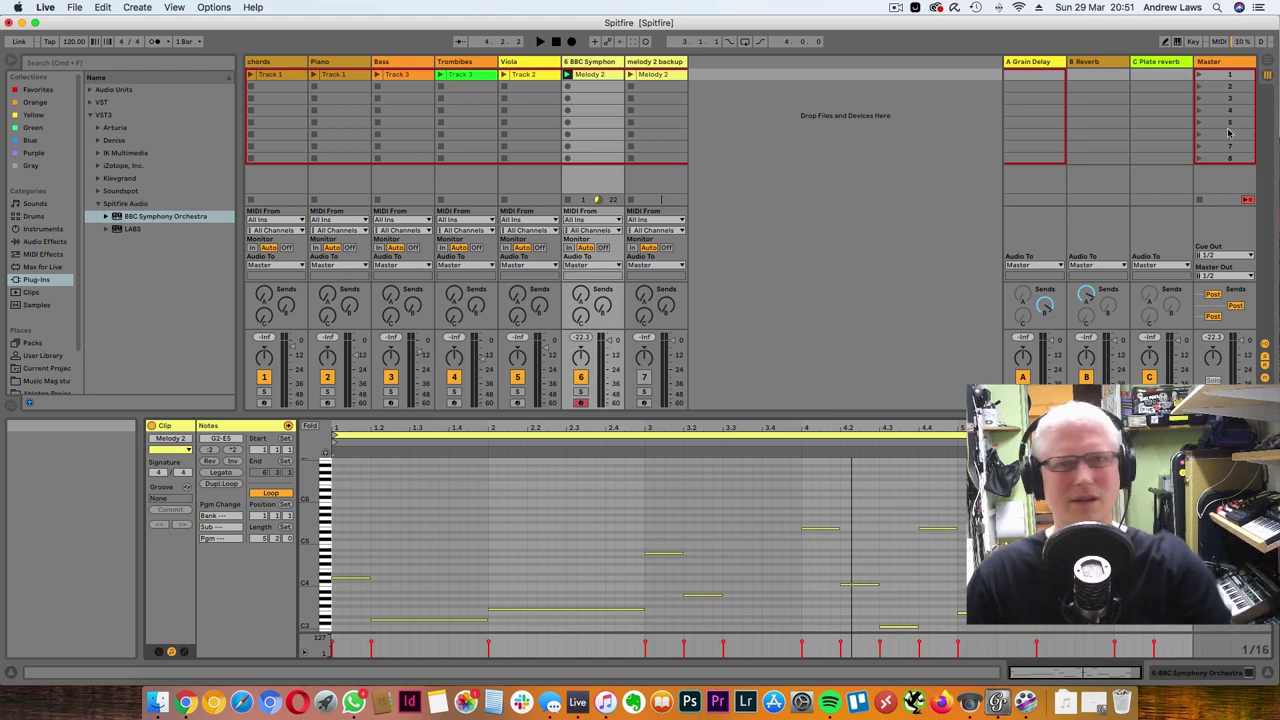
click(1198, 75)
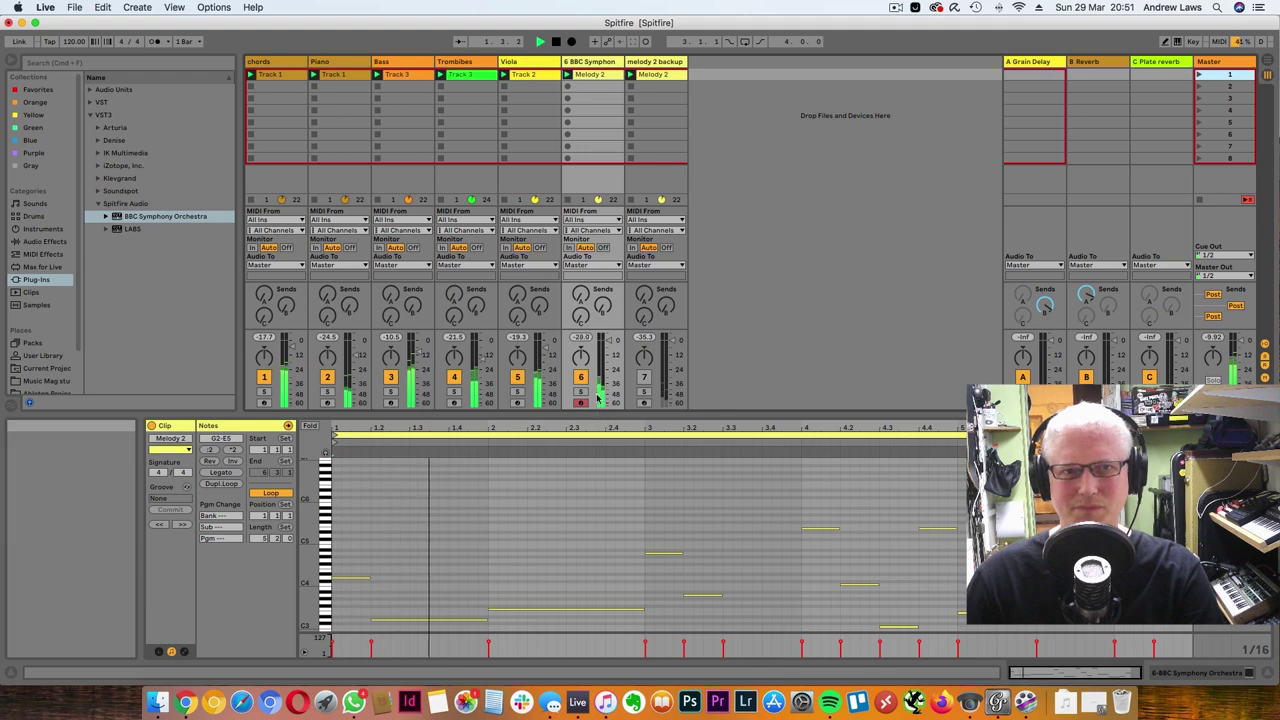
drag(610, 341, 609, 346)
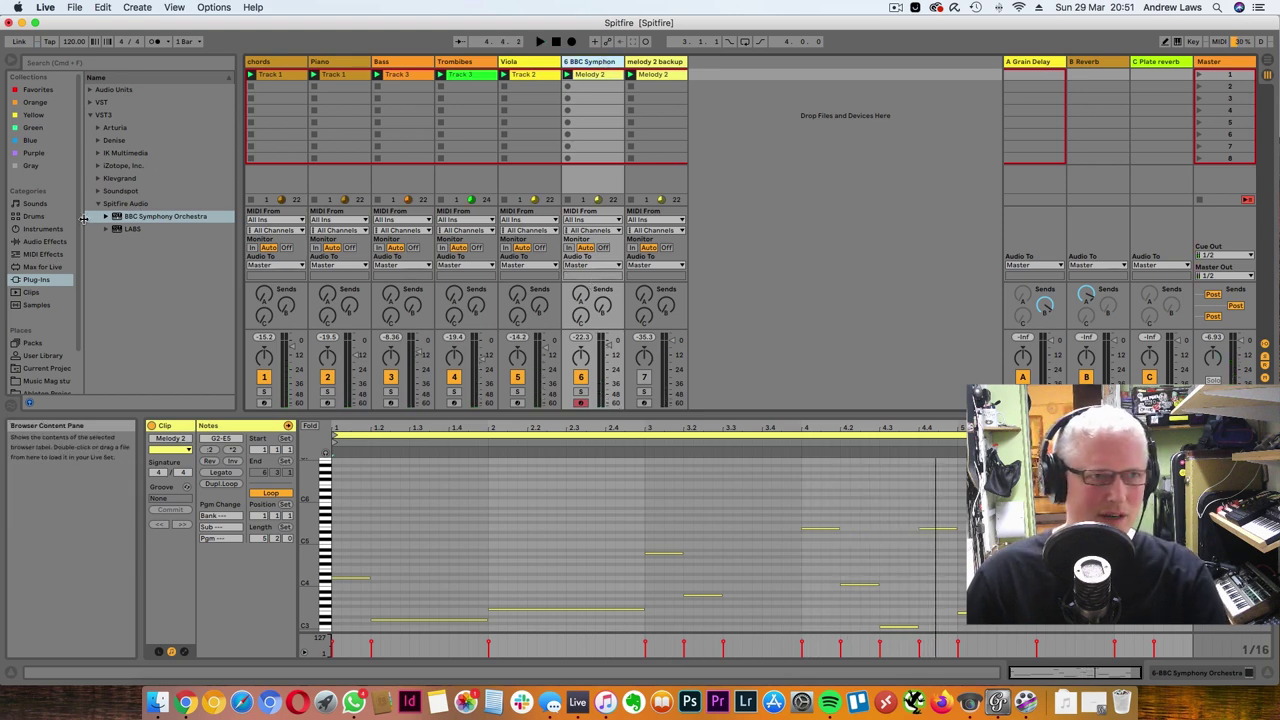
Add the IK Multimedia TR5 EQ-73 to the BBC Symphony track and move its window clear of the clip slots
click(96, 154)
scroll(165, 250, down, 5)
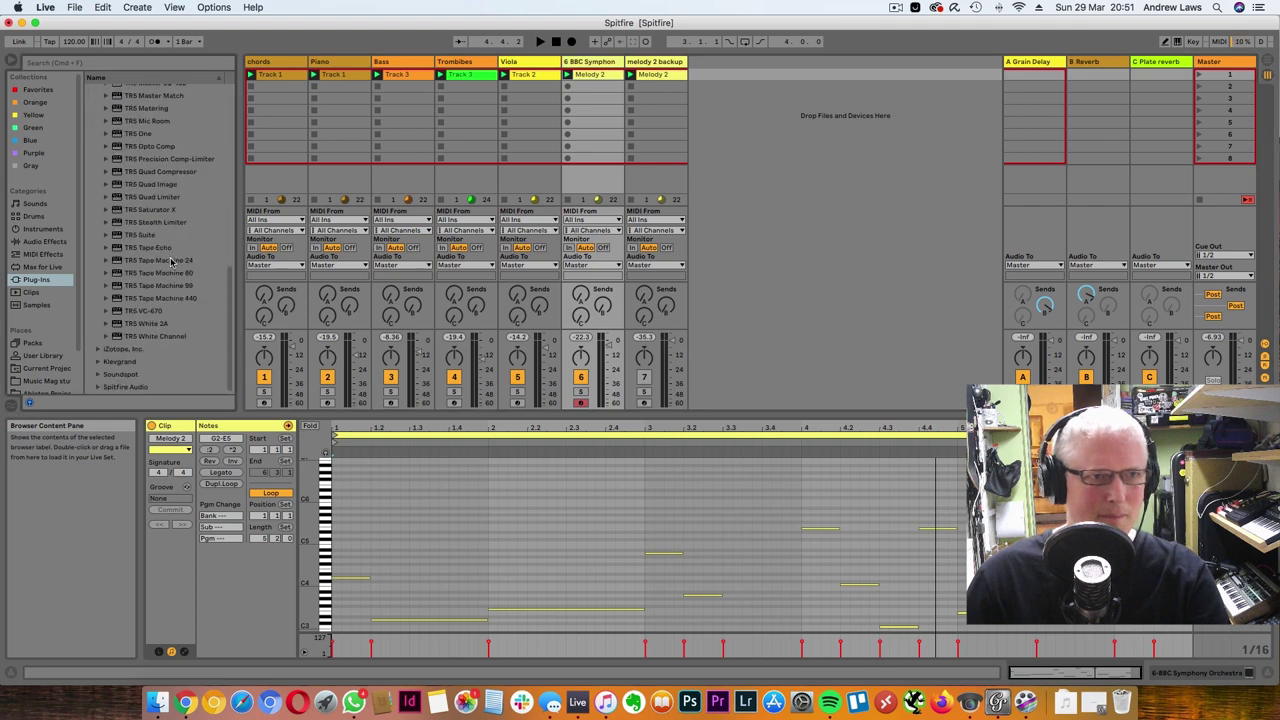
scroll(167, 230, up, 5)
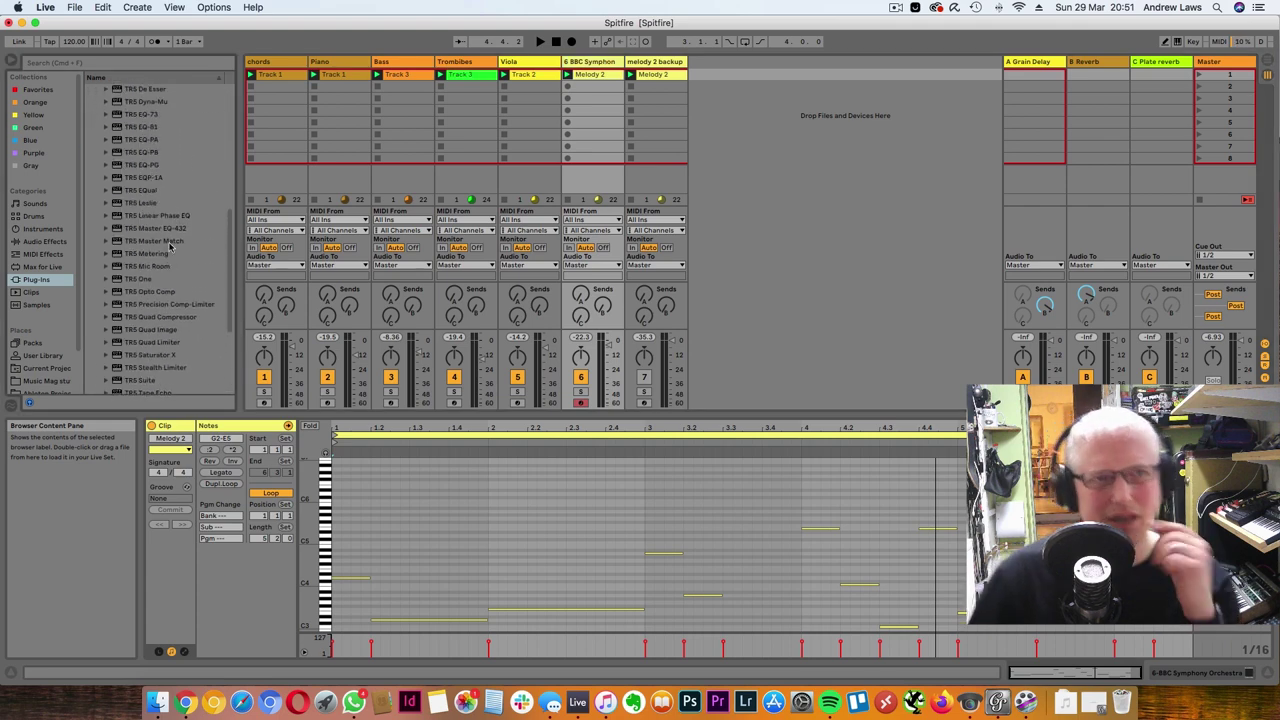
click(161, 115)
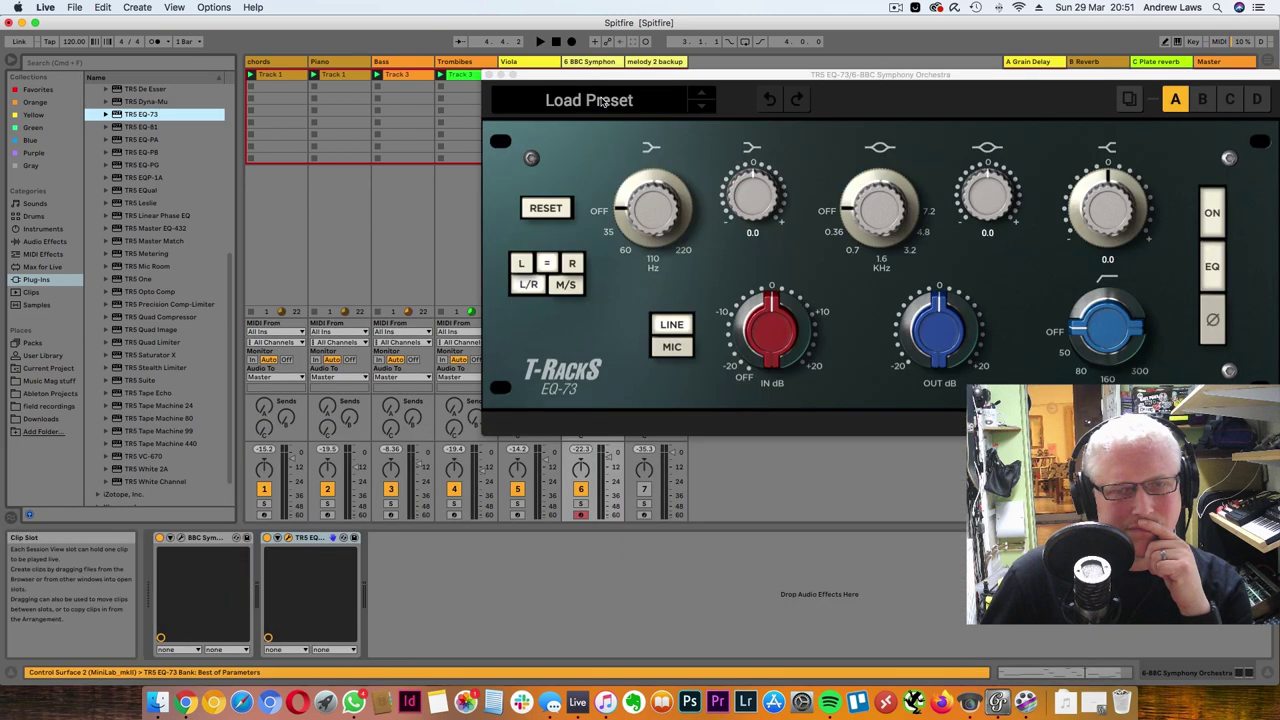
drag(594, 75, 459, 268)
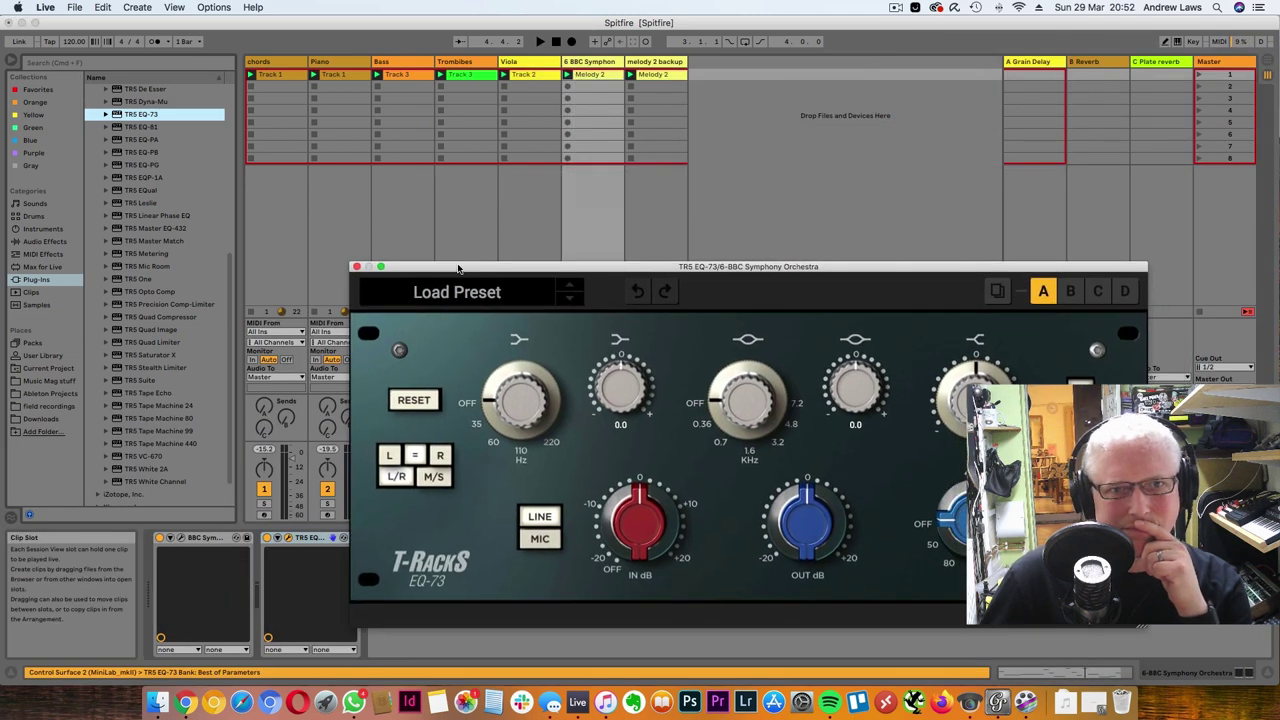
Start playback and load the Super V preset in the EQ-73
click(634, 72)
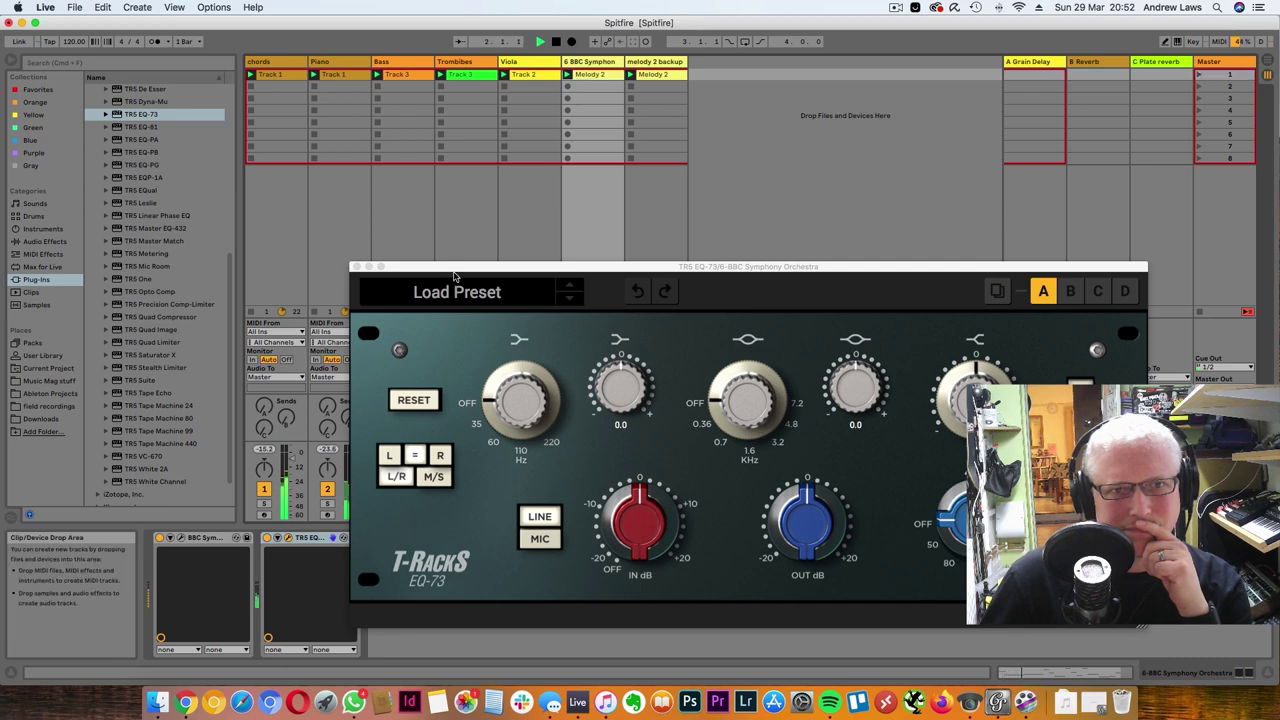
click(455, 300)
click(412, 506)
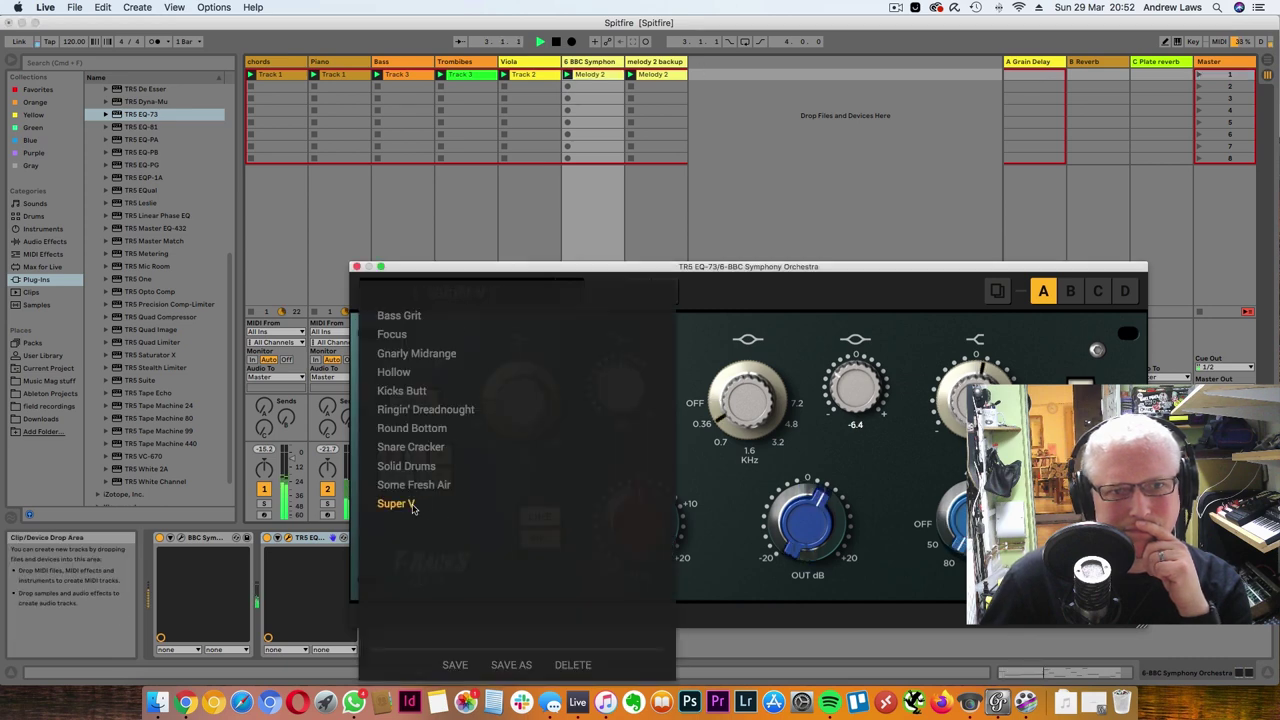
click(759, 341)
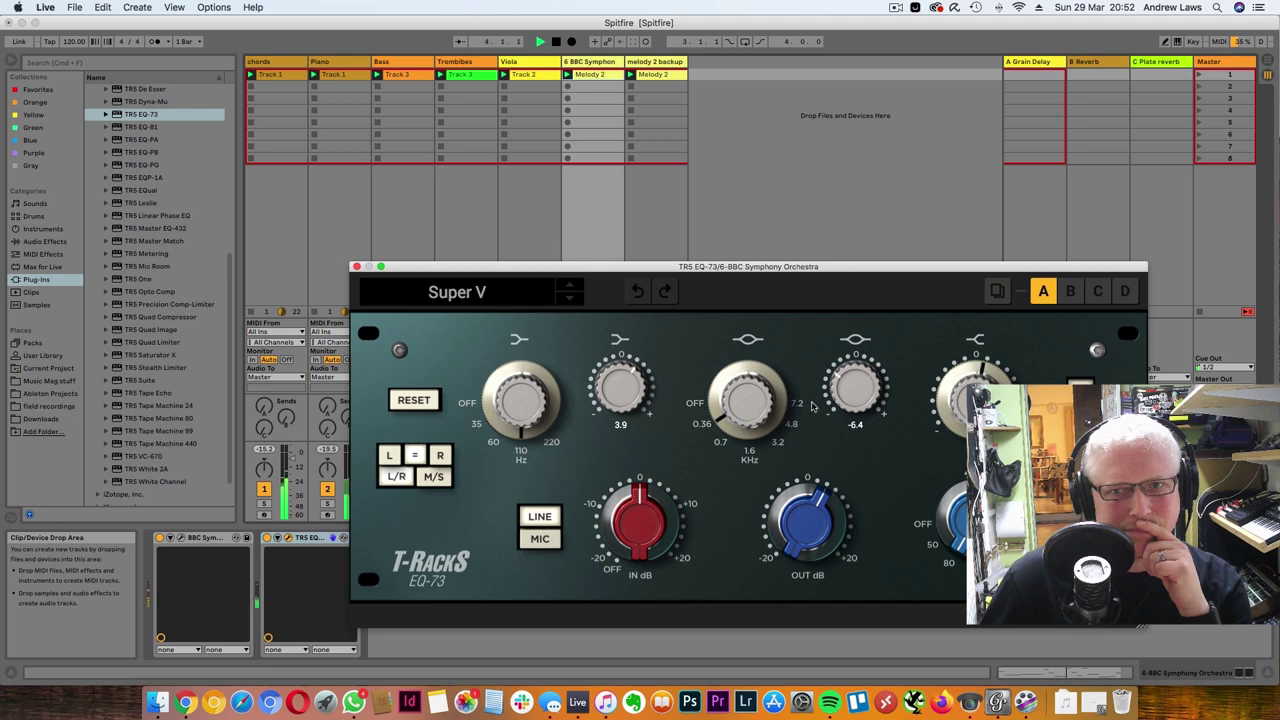
Set the EQ-73's low band to 60 Hz with about 9.4 gain, mid gain to 6.8, and raise the mid frequency and output level
drag(855, 303, 855, 287)
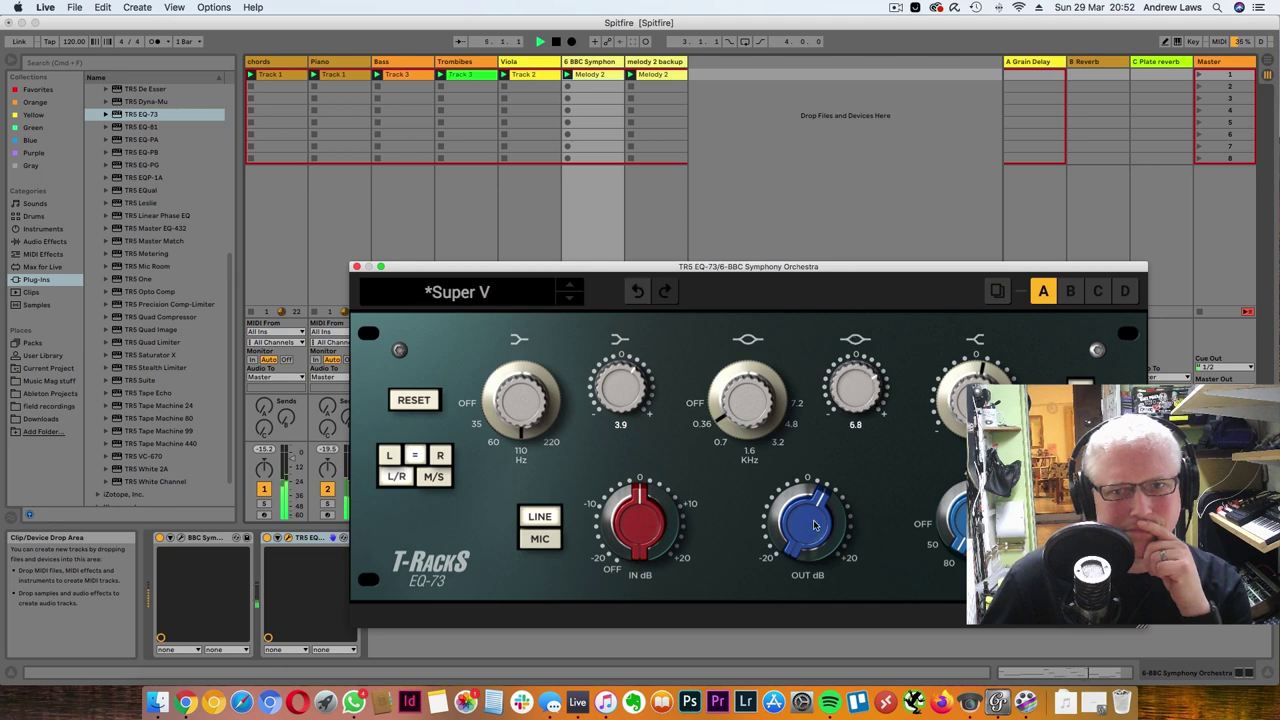
mouse_move(814, 523)
mouse_down()
mouse_move(810, 476)
mouse_move(809, 500)
mouse_up()
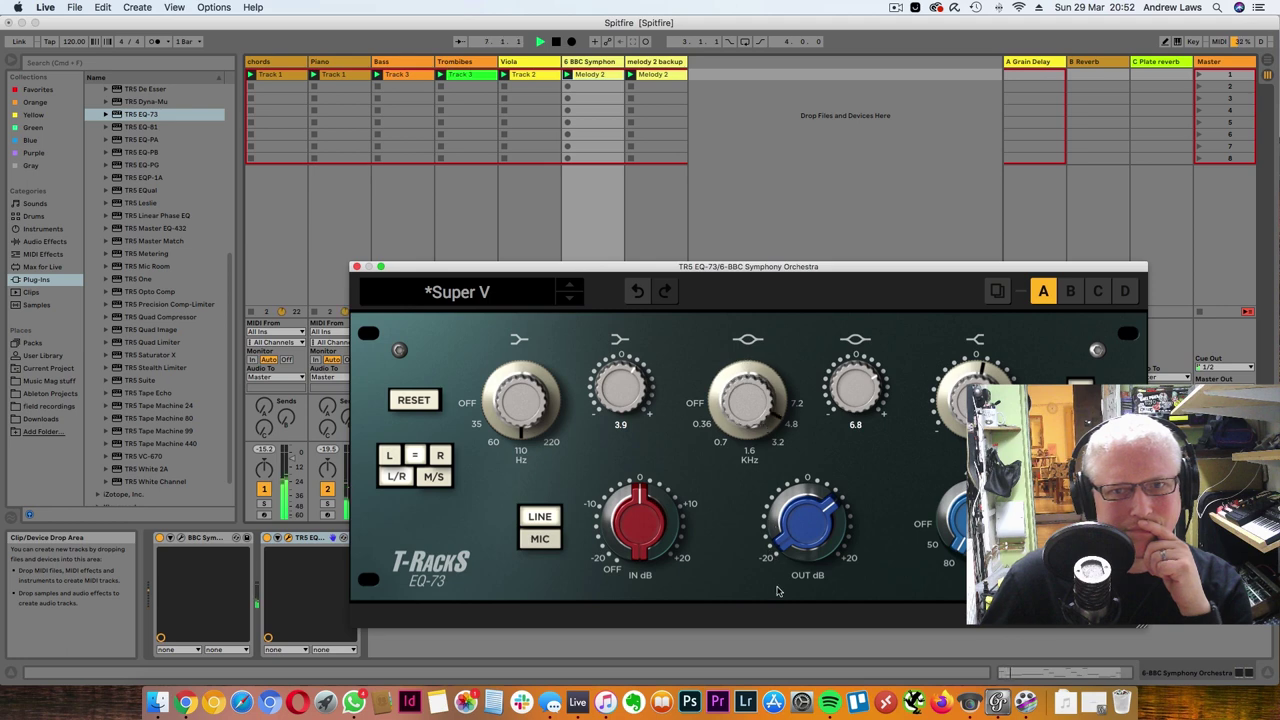
drag(509, 423, 495, 381)
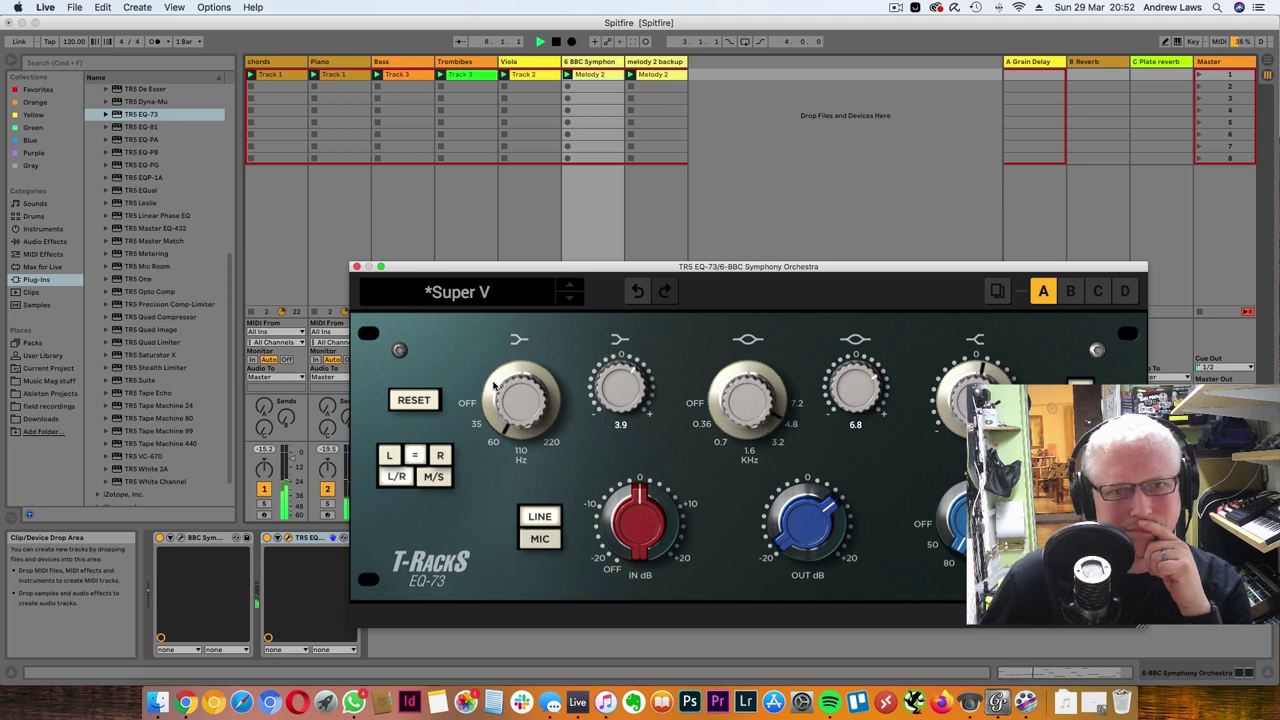
drag(632, 370, 630, 343)
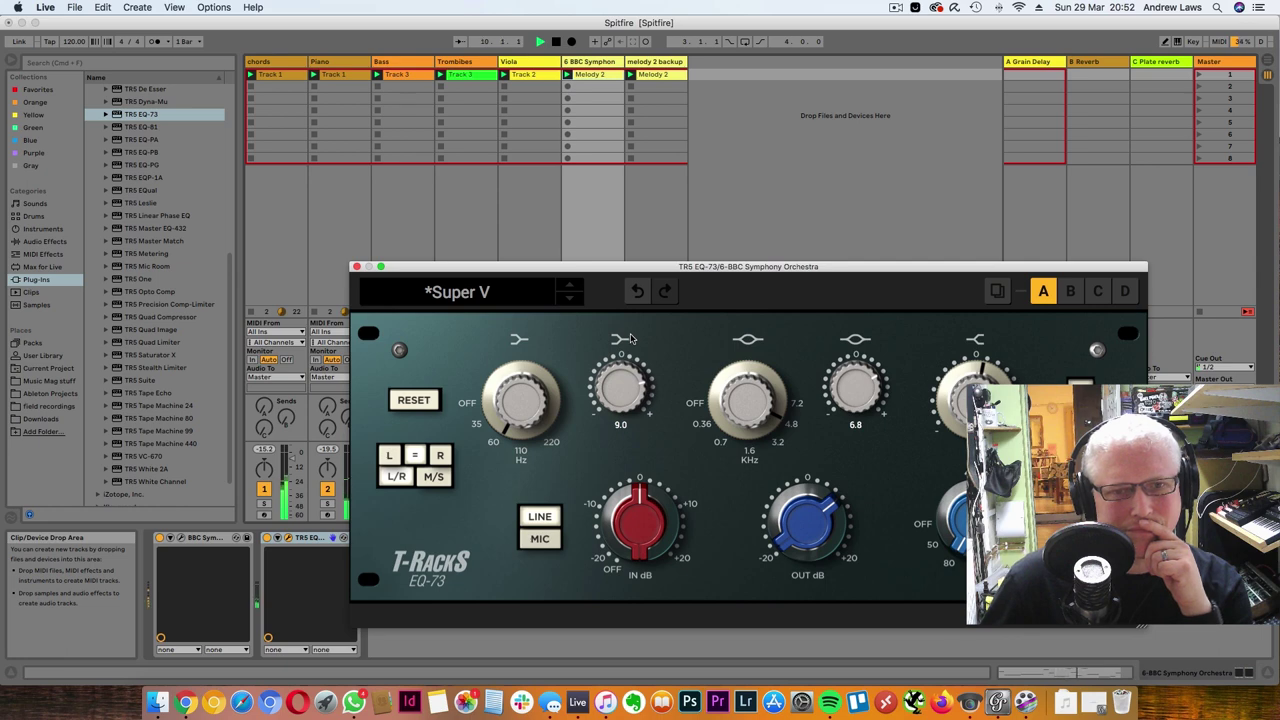
Close the EQ-73 window and delete the plug-in from the BBC Symphony track
click(463, 293)
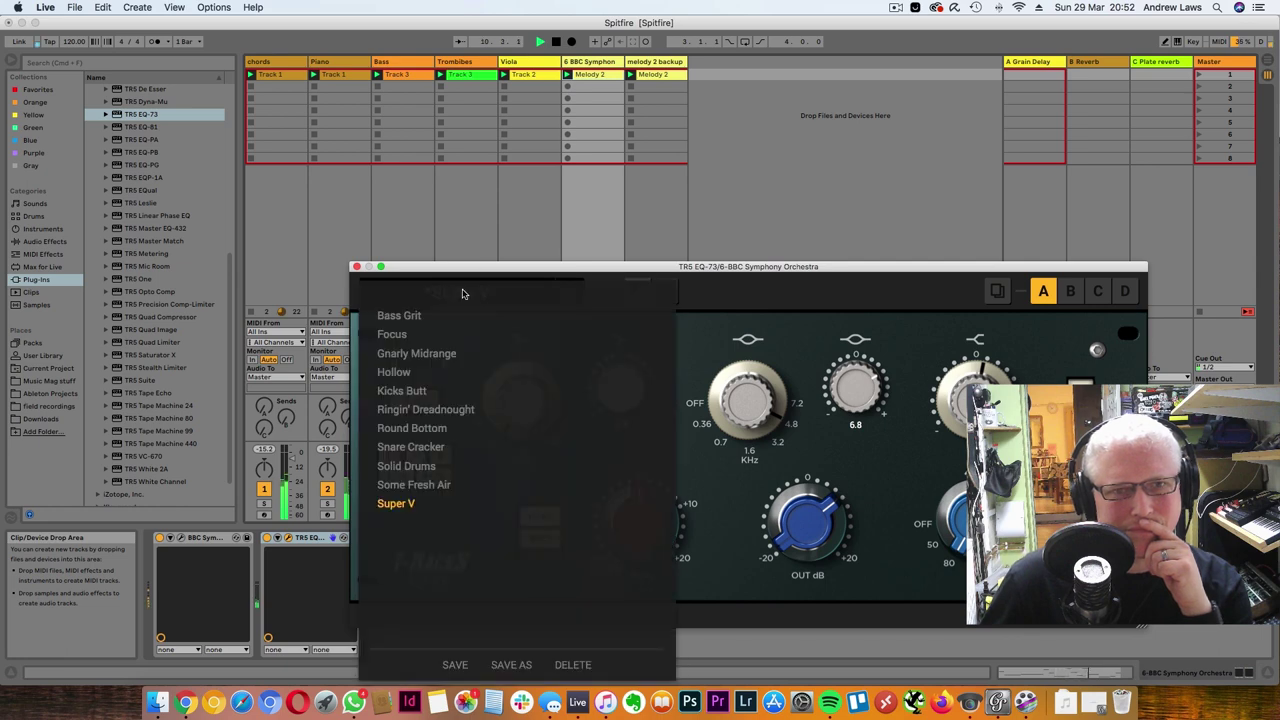
click(361, 271)
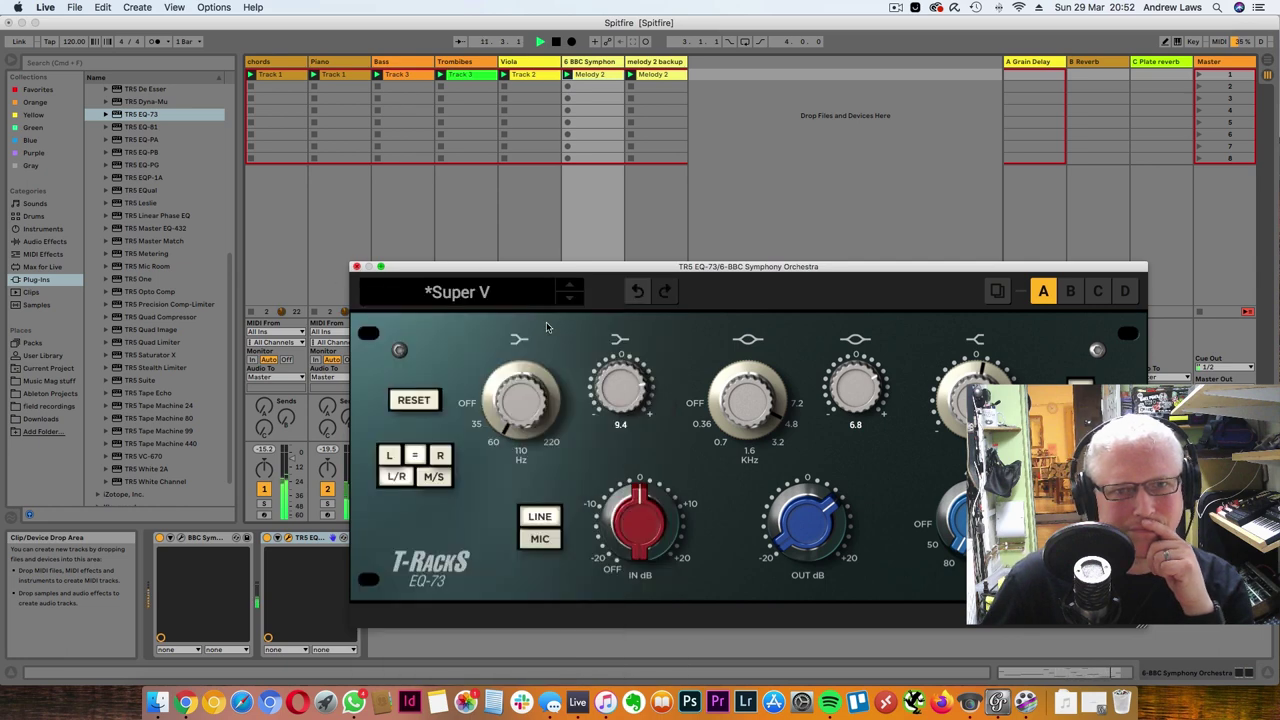
click(357, 268)
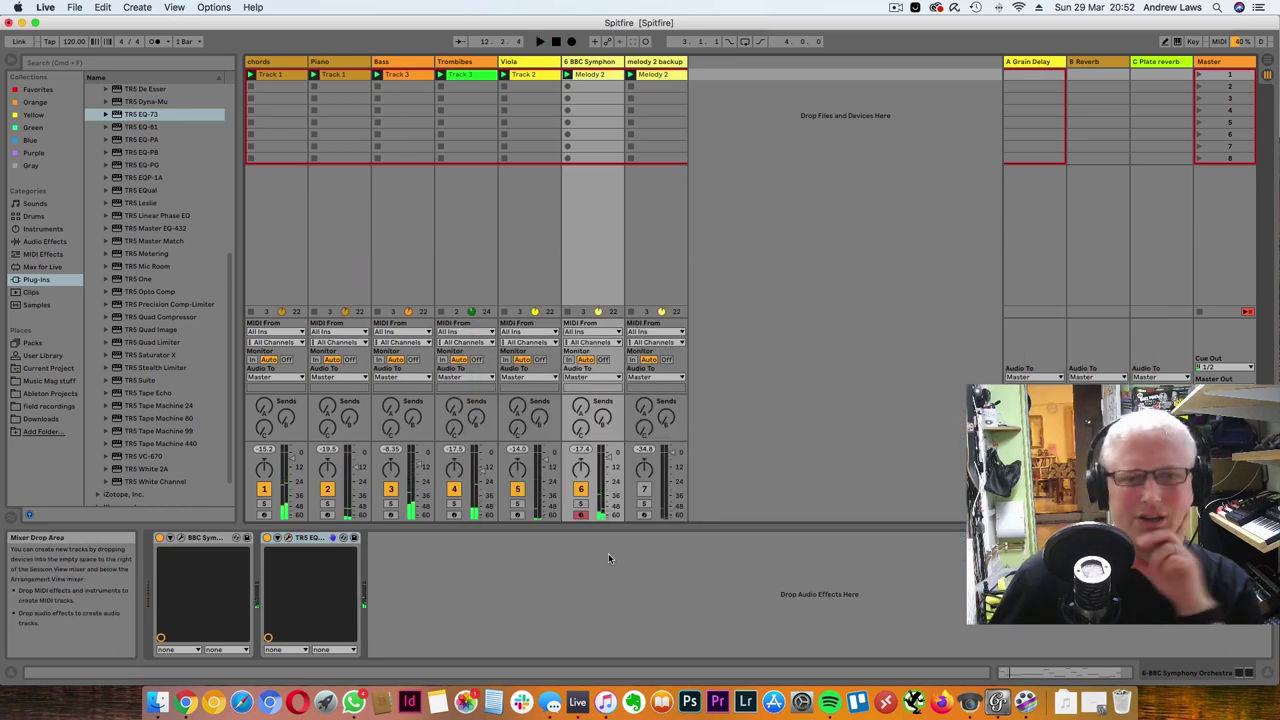
right_click(316, 538)
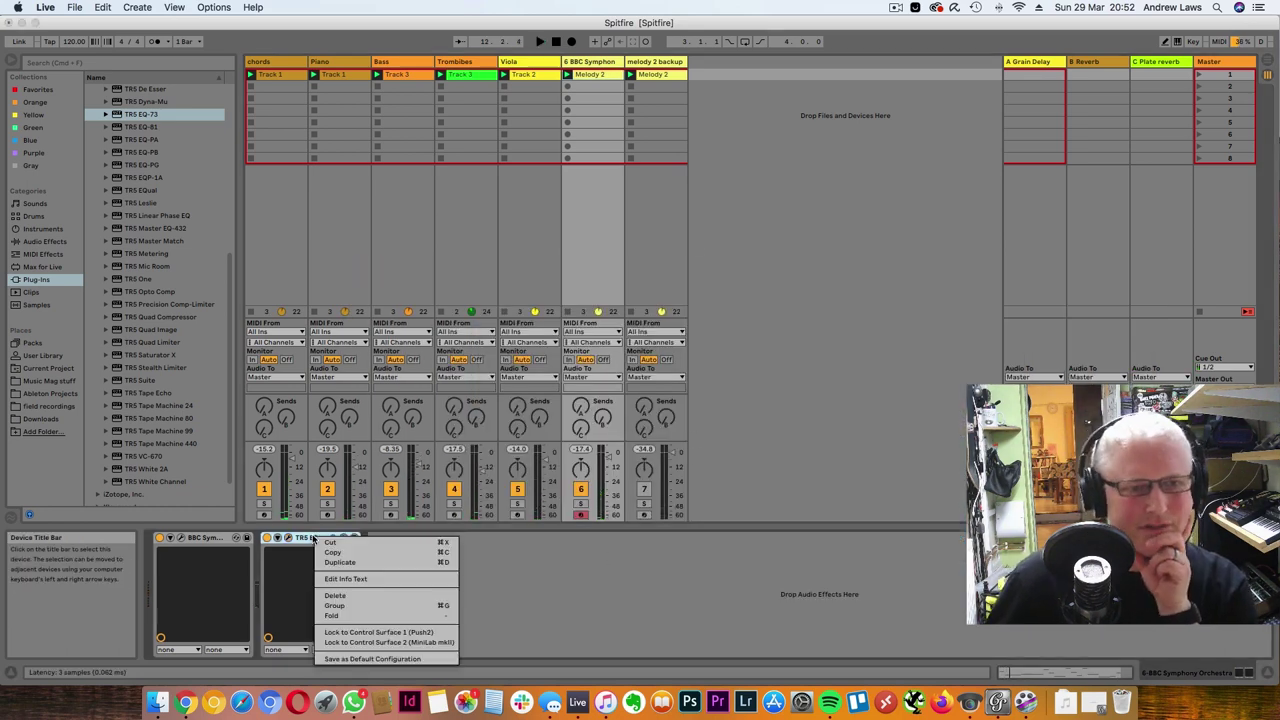
click(344, 596)
Add the TR5 EQ-81 to the BBC Symphony track, launch scene 1 and load the EQ's Razor Sharp GTR preset
click(160, 128)
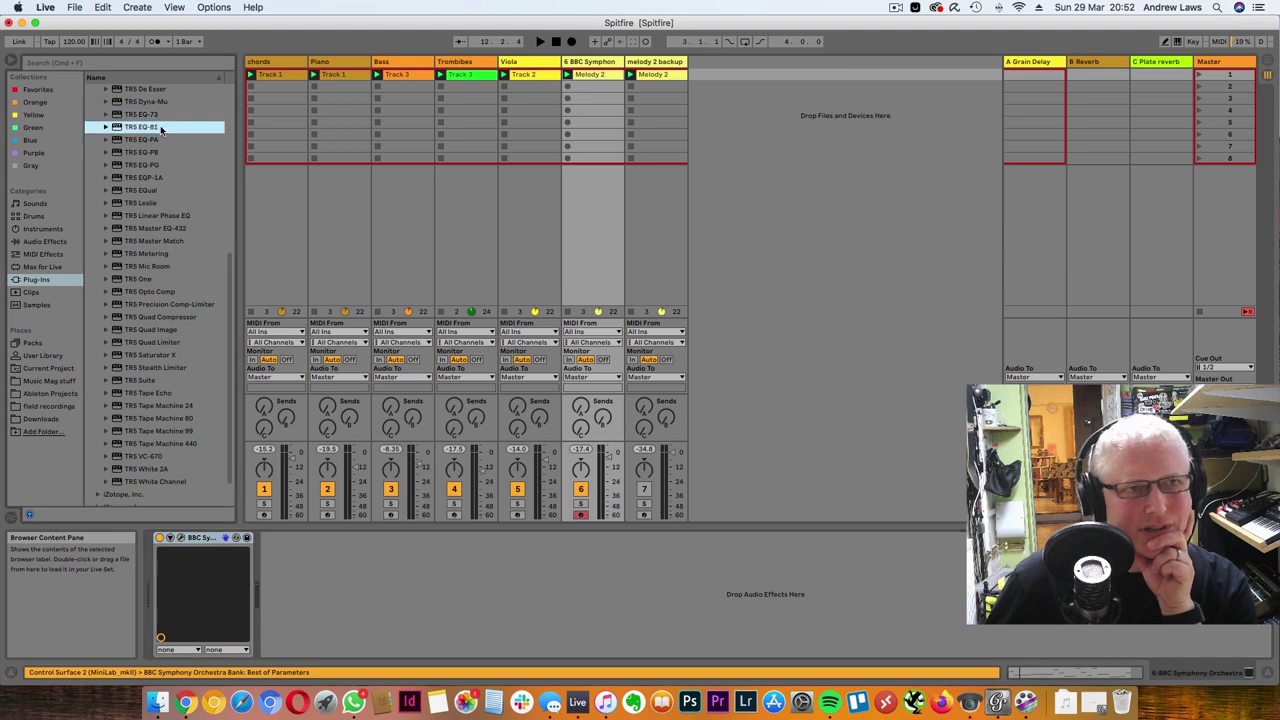
drag(160, 128, 585, 196)
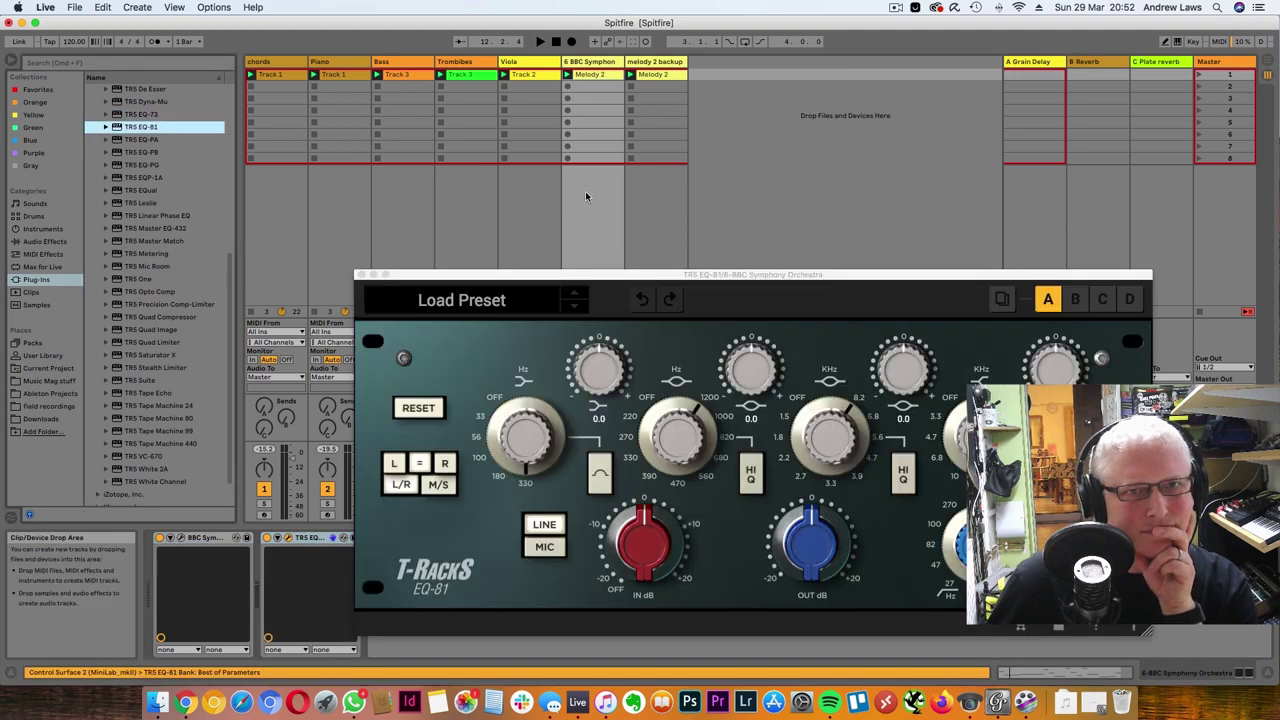
click(1199, 76)
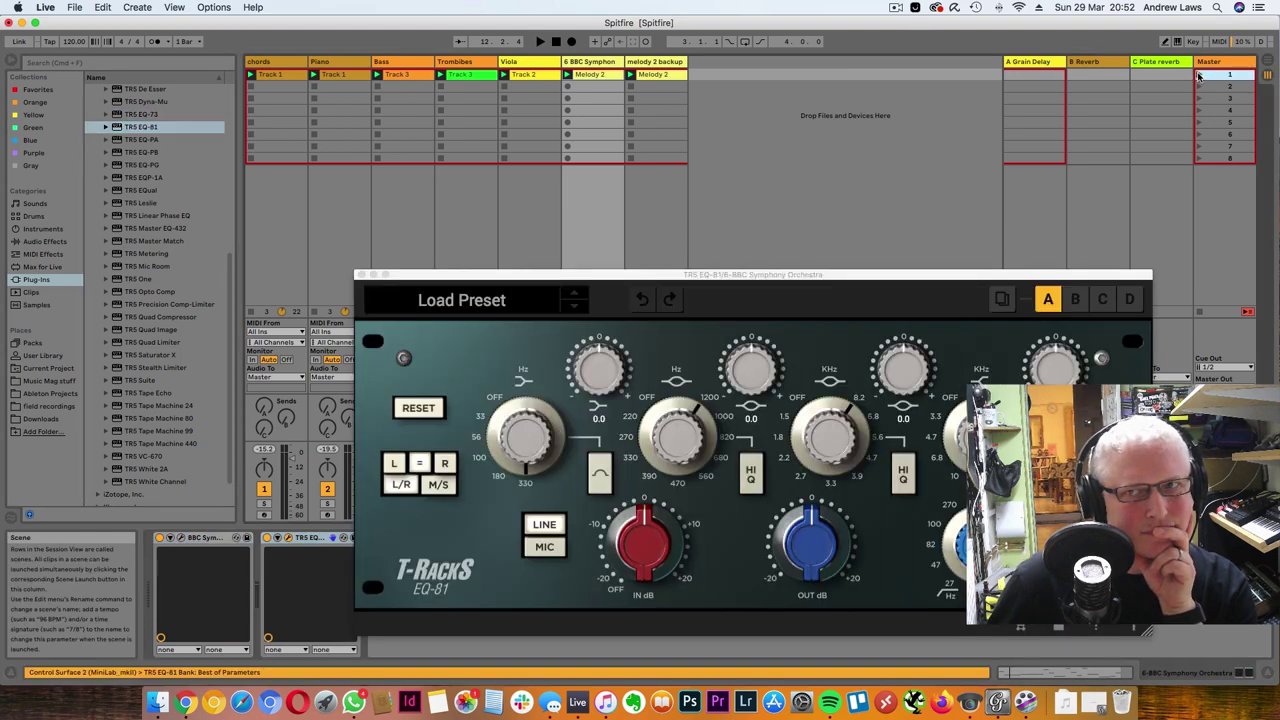
click(443, 306)
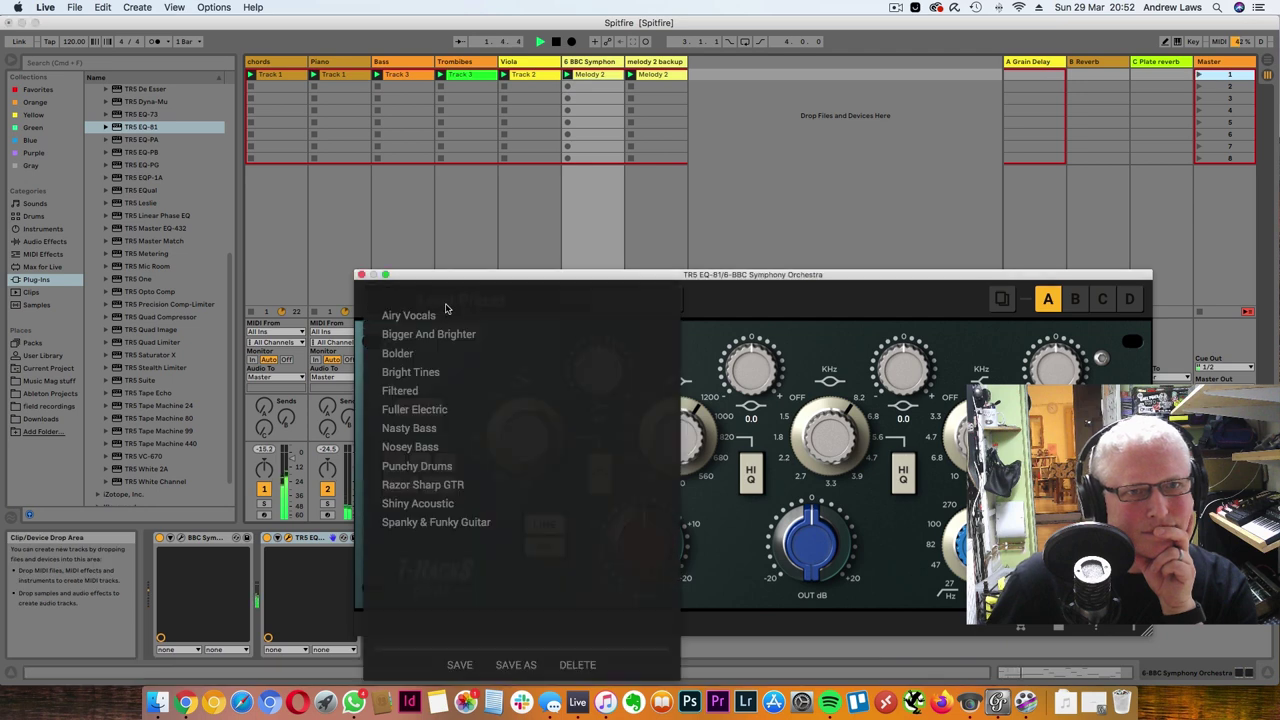
click(447, 485)
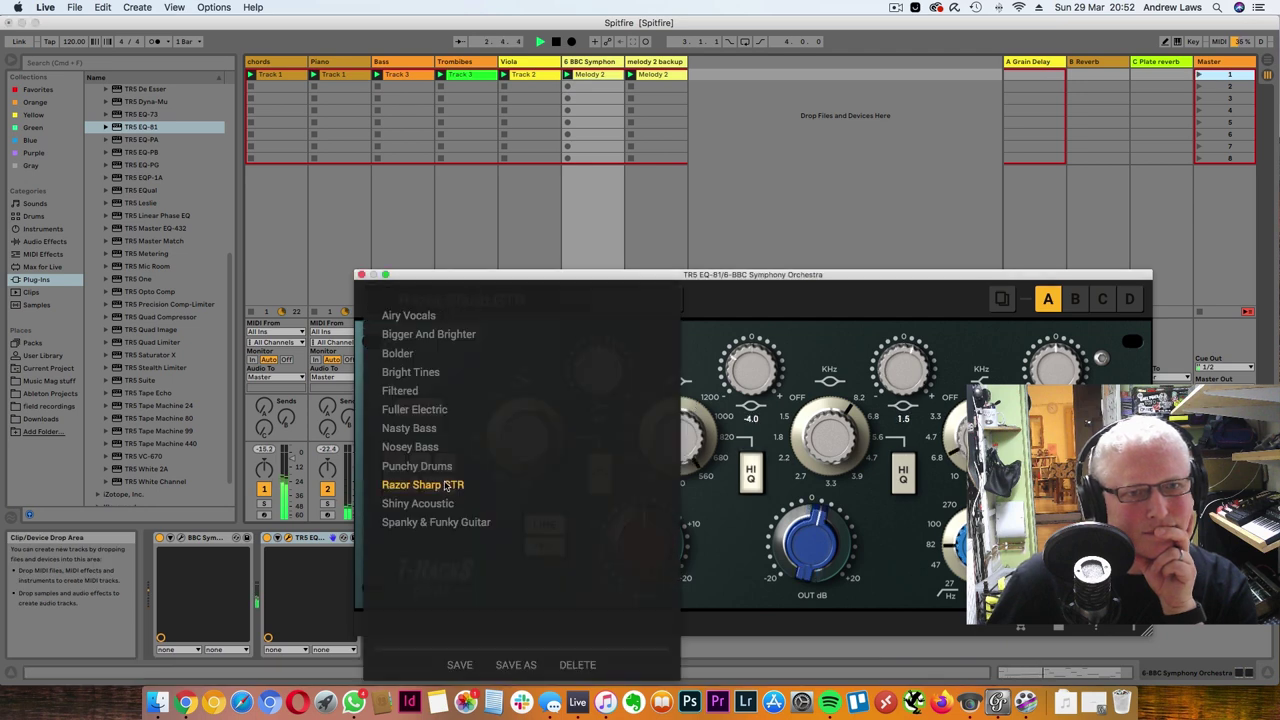
click(832, 320)
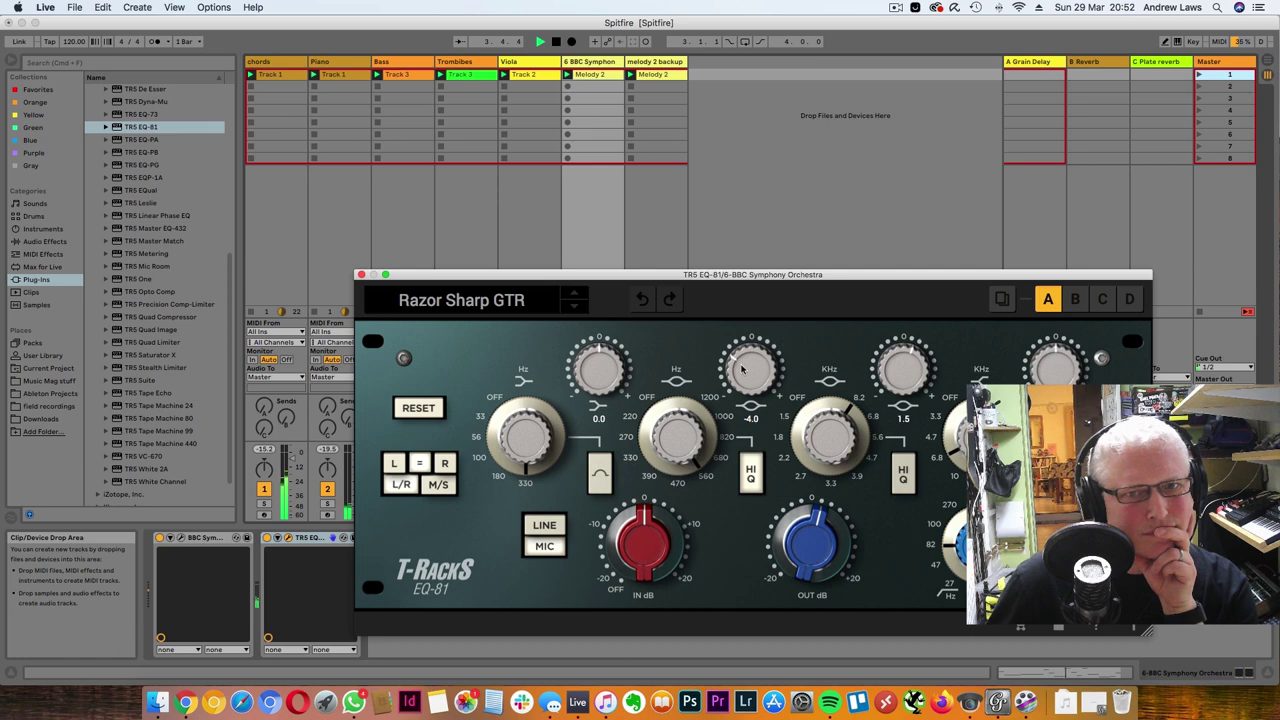
Set the EQ-81's low-mid gain to 2.2 and high-mid gain to 3.9, raise the input level slightly, and close its window
drag(743, 370, 822, 472)
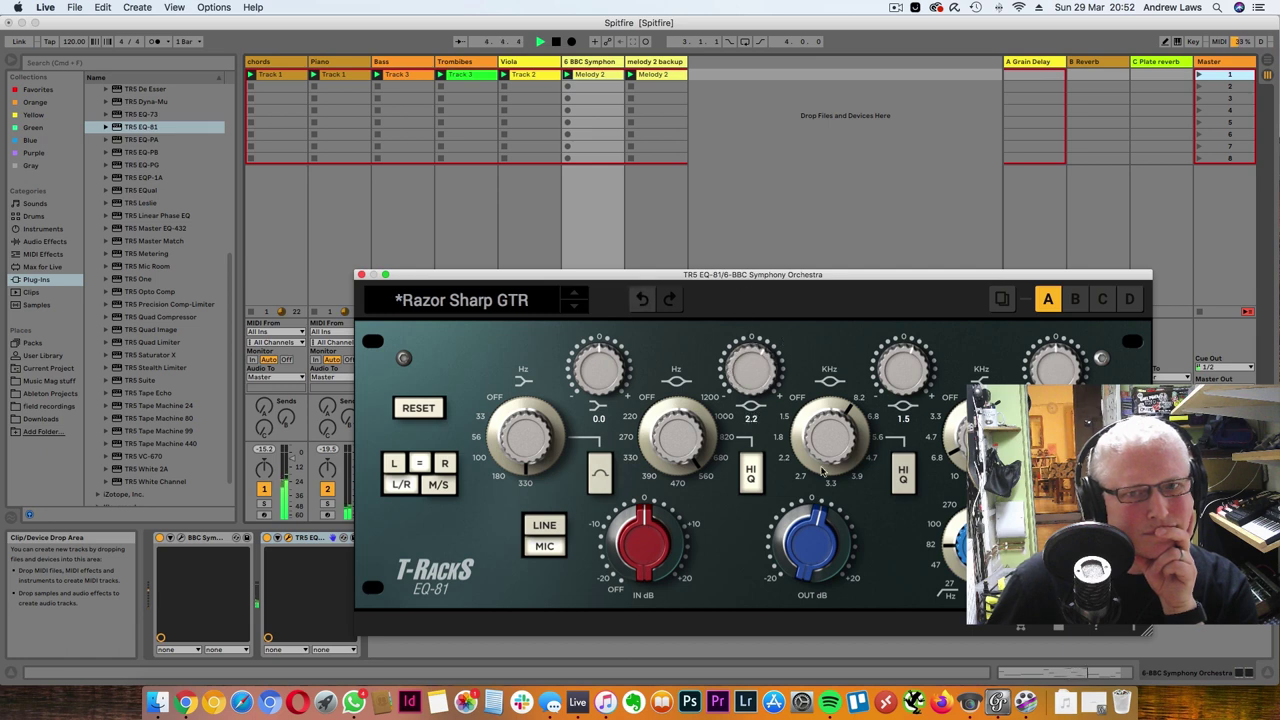
drag(912, 349, 914, 330)
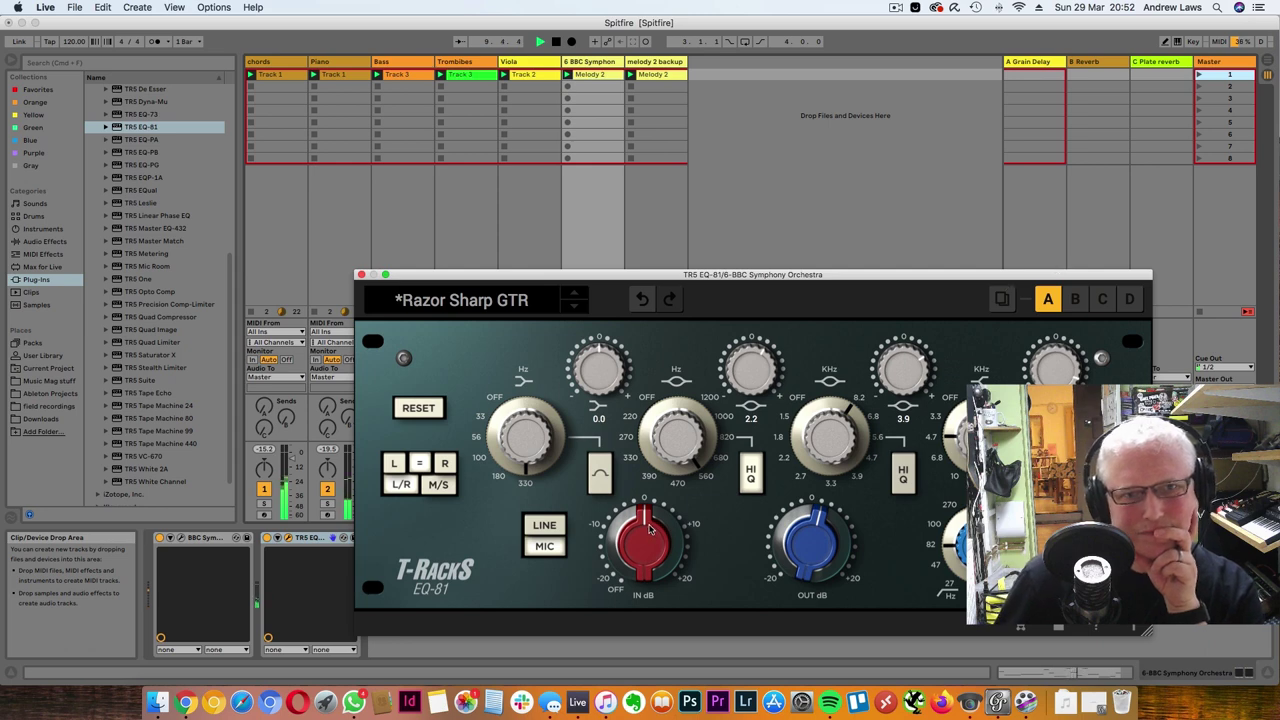
drag(651, 530, 650, 506)
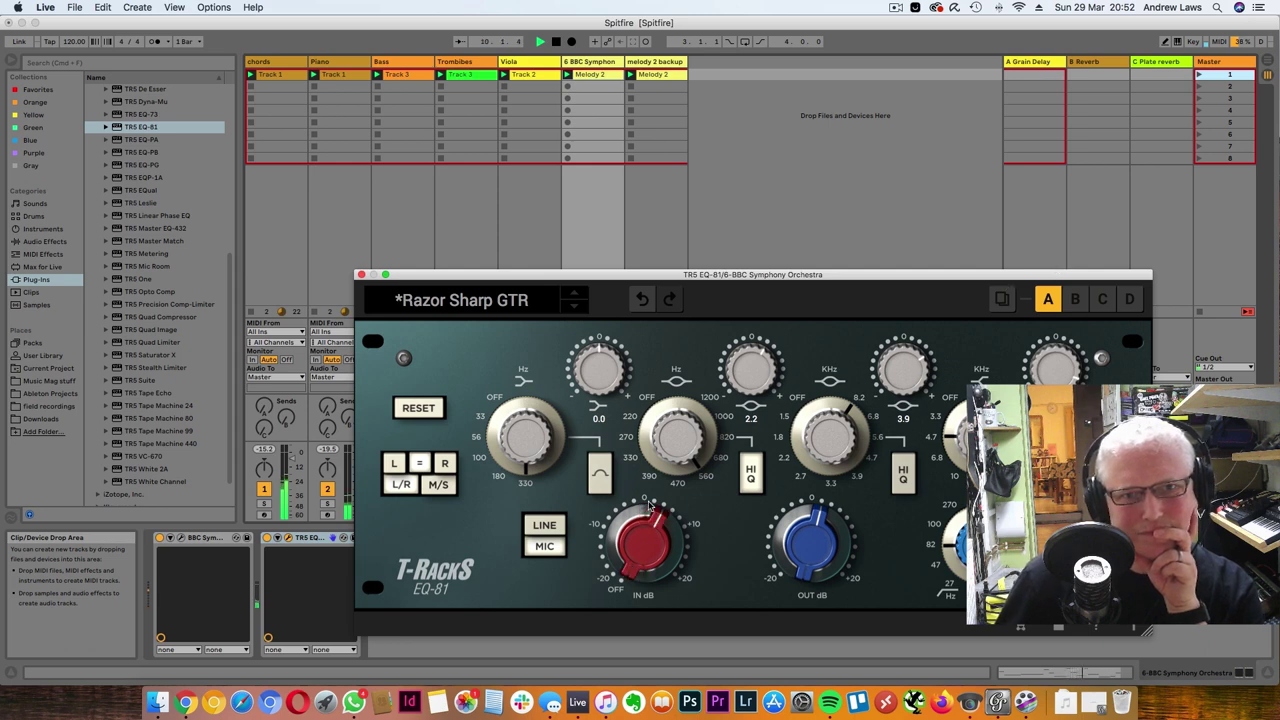
click(361, 276)
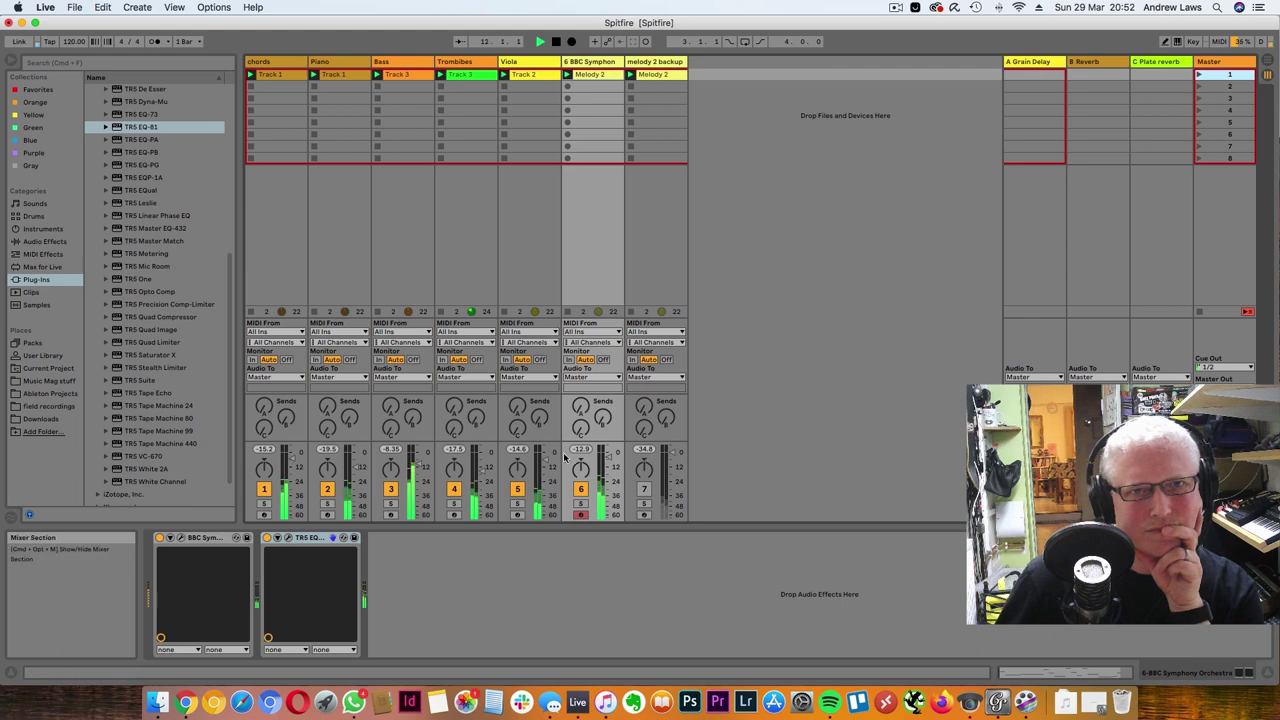
Listen to the Viola track on its own, view the BBC Symphony Orchestra instrument's settings on track 6, and stop playback
click(517, 507)
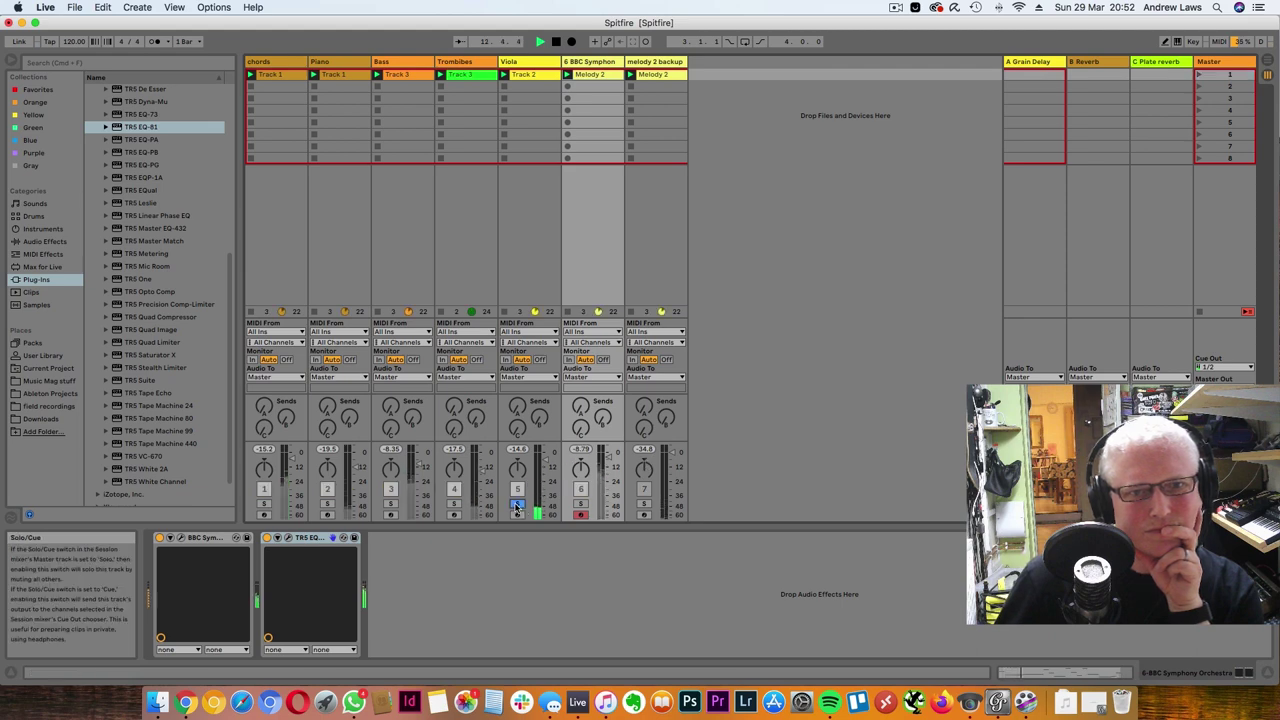
click(517, 507)
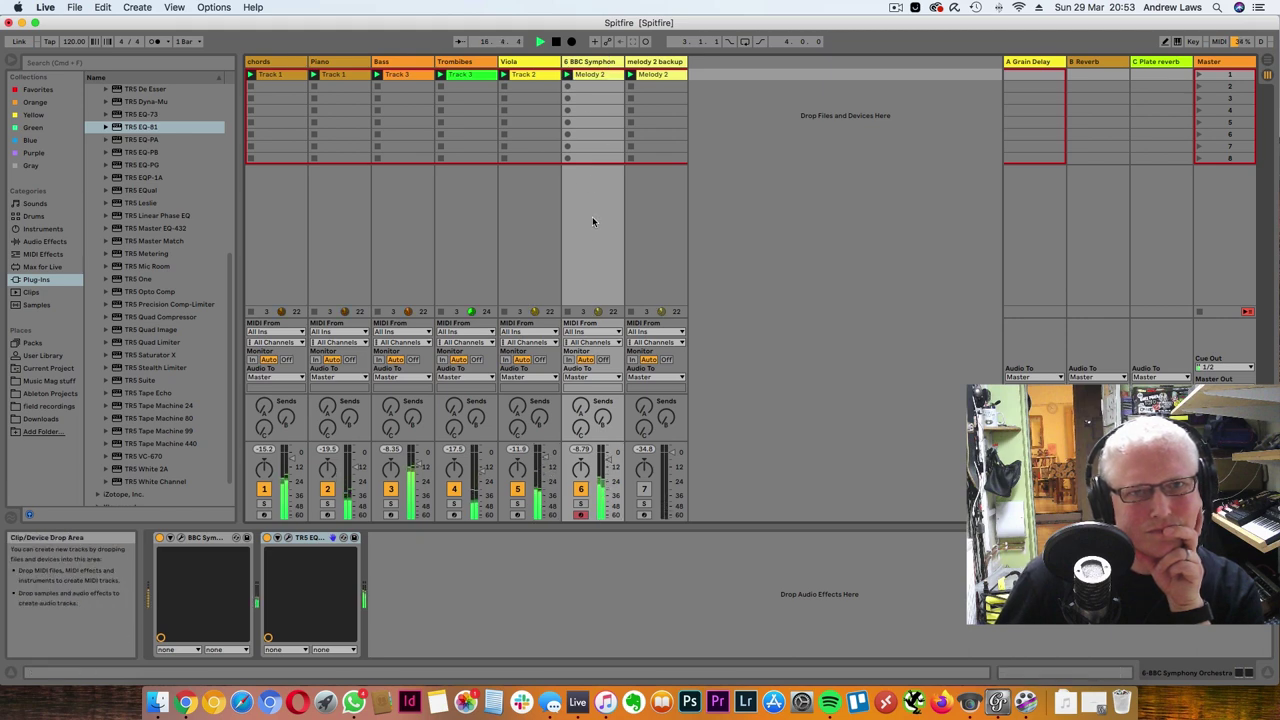
click(182, 539)
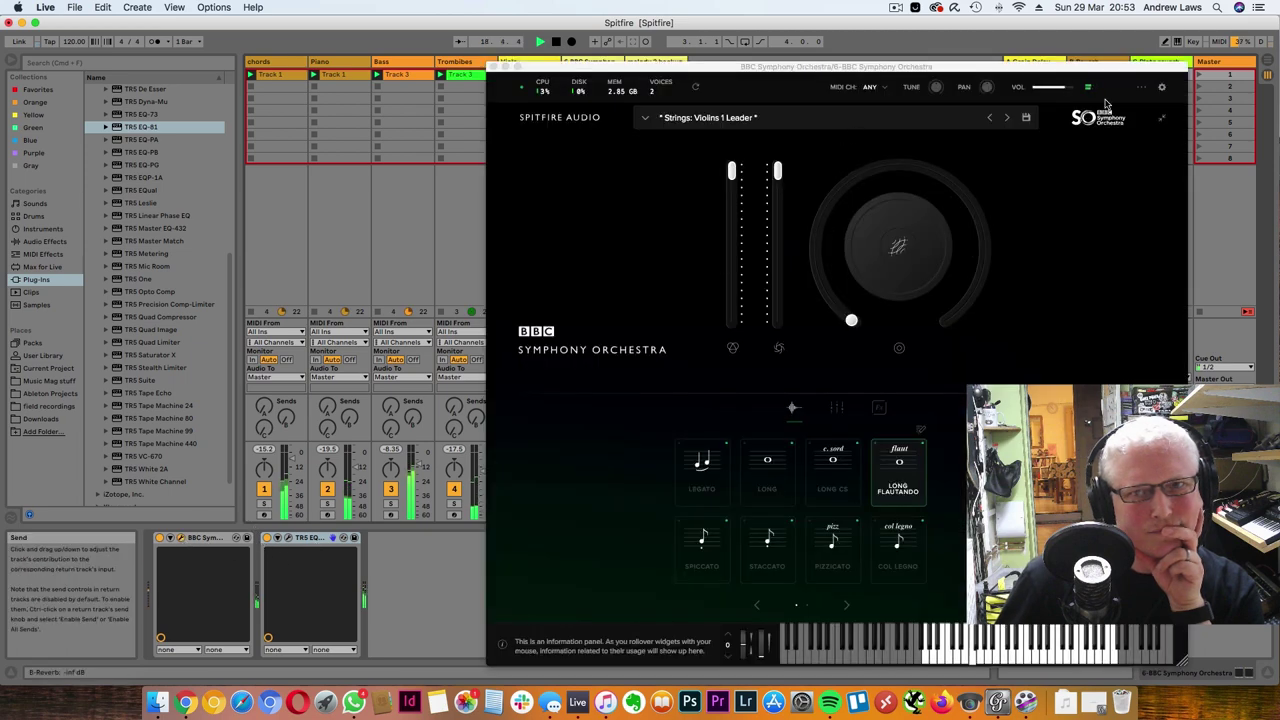
click(1061, 84)
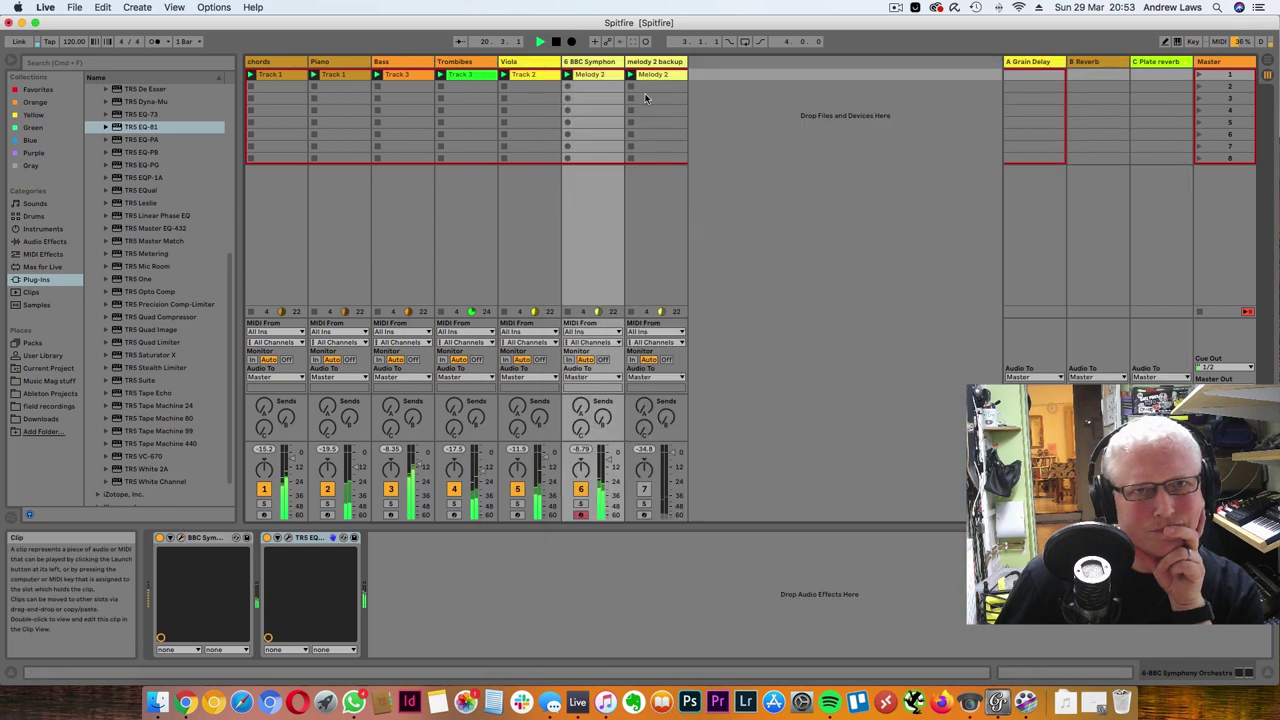
click(493, 66)
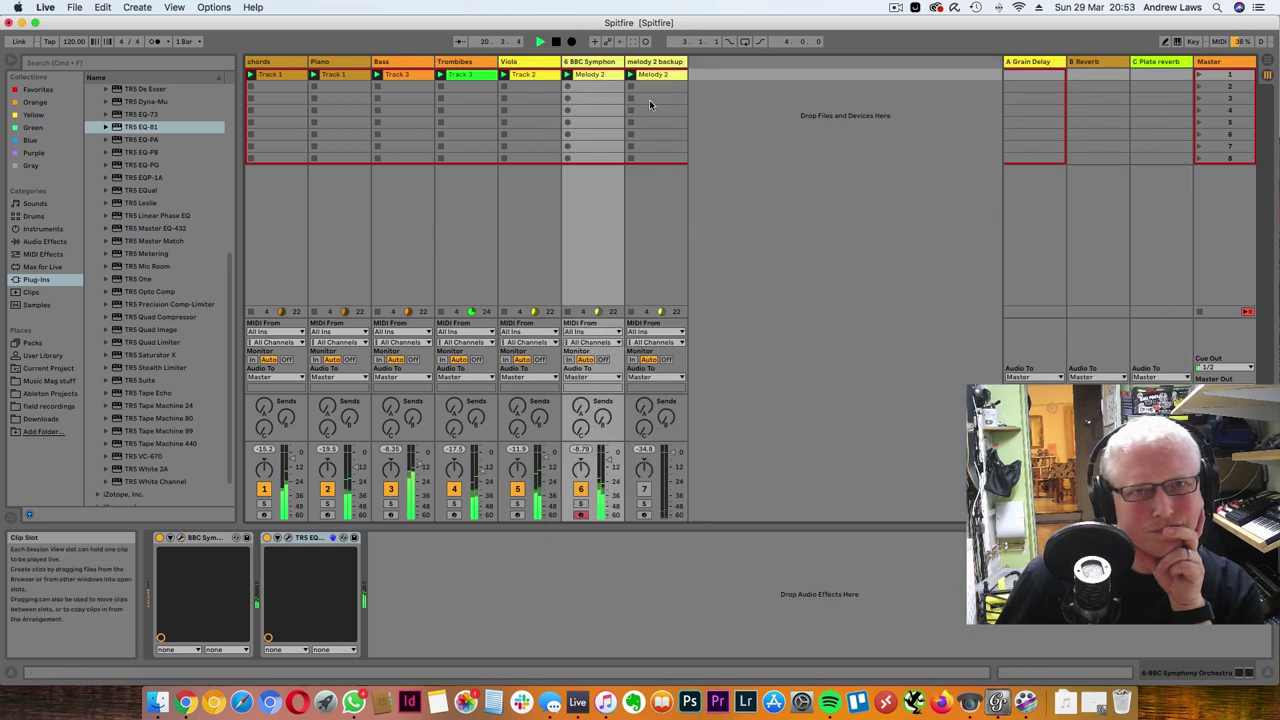
click(559, 41)
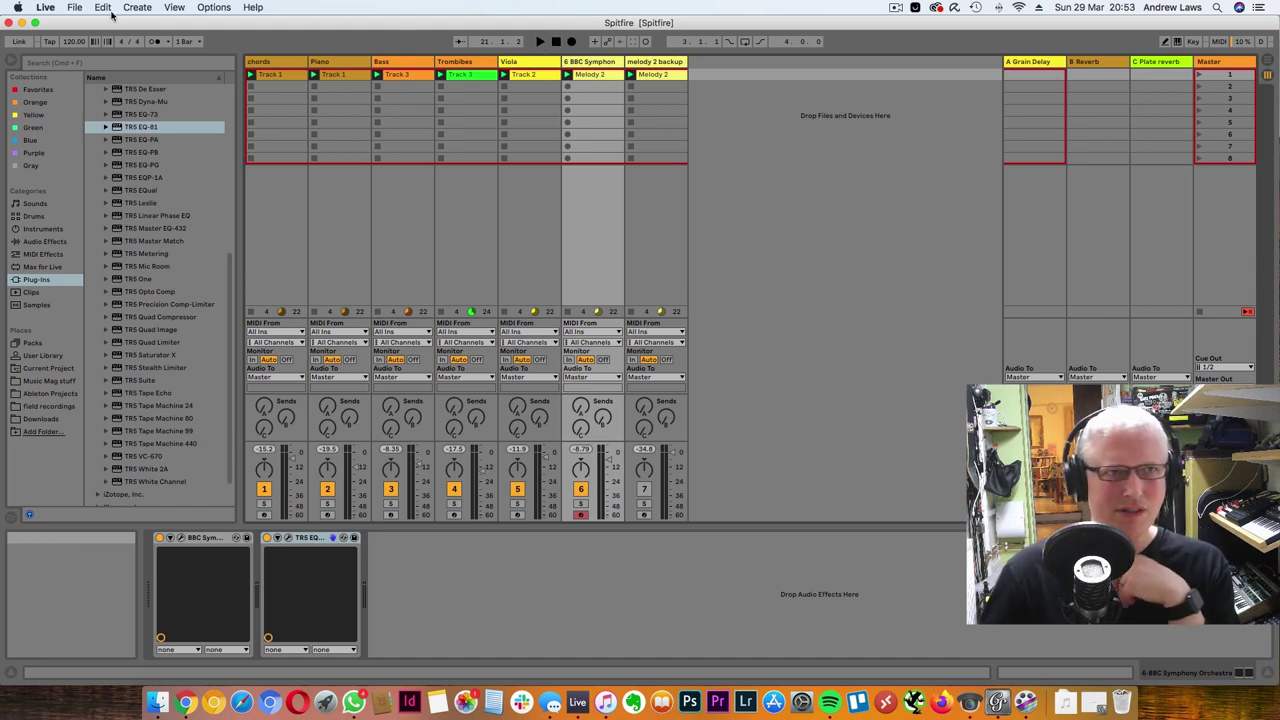
Collect and save the set with files from elsewhere, other projects, the User Library and Factory Packs, and play scene 1 briefly
click(78, 8)
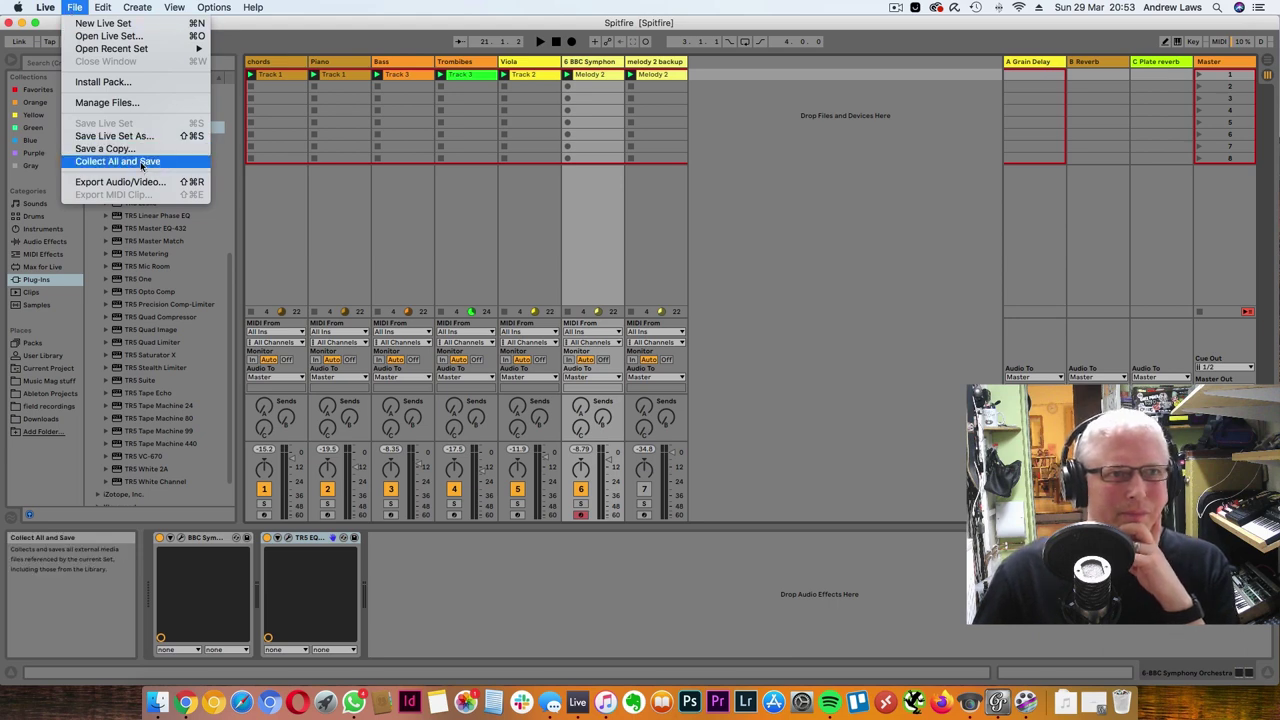
click(140, 161)
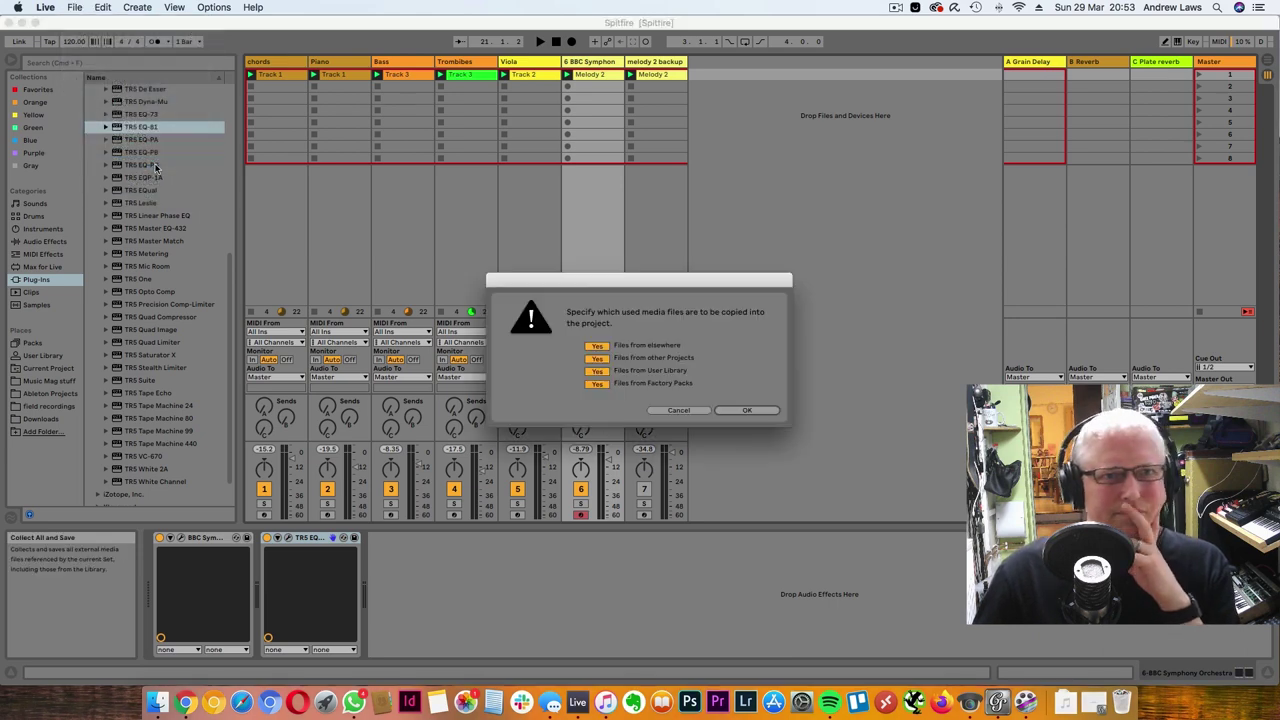
click(752, 411)
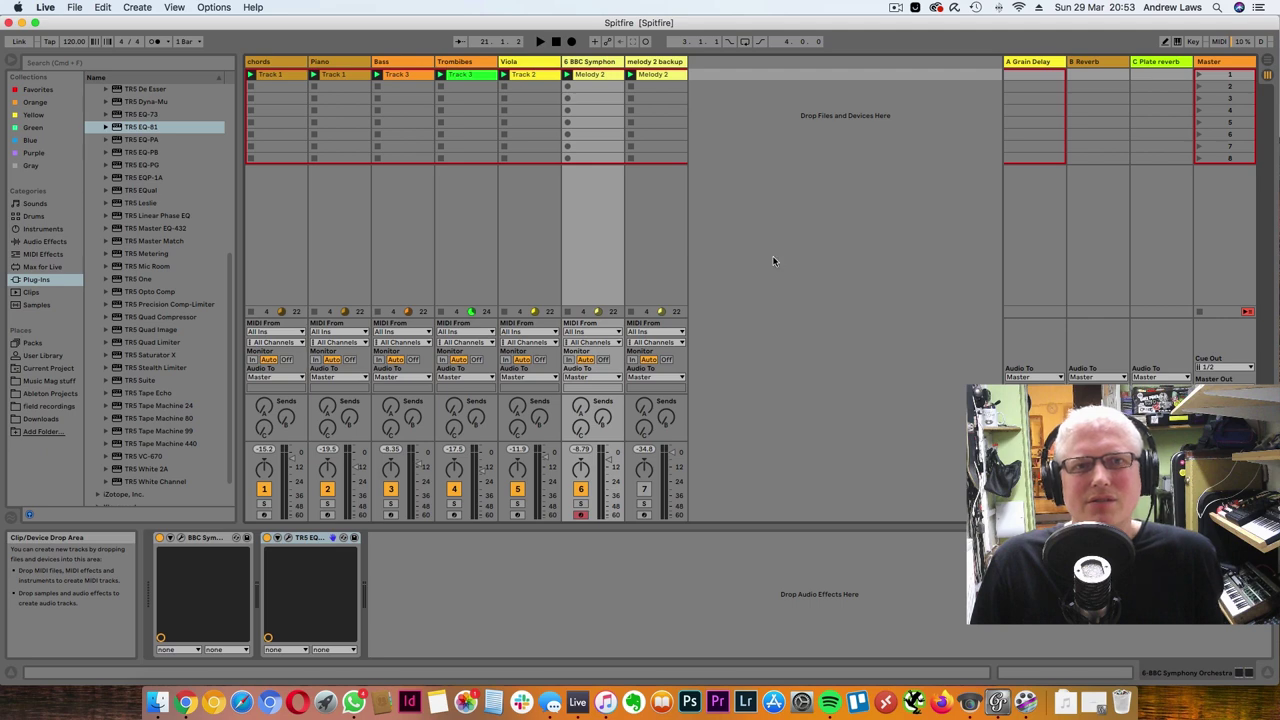
click(1202, 75)
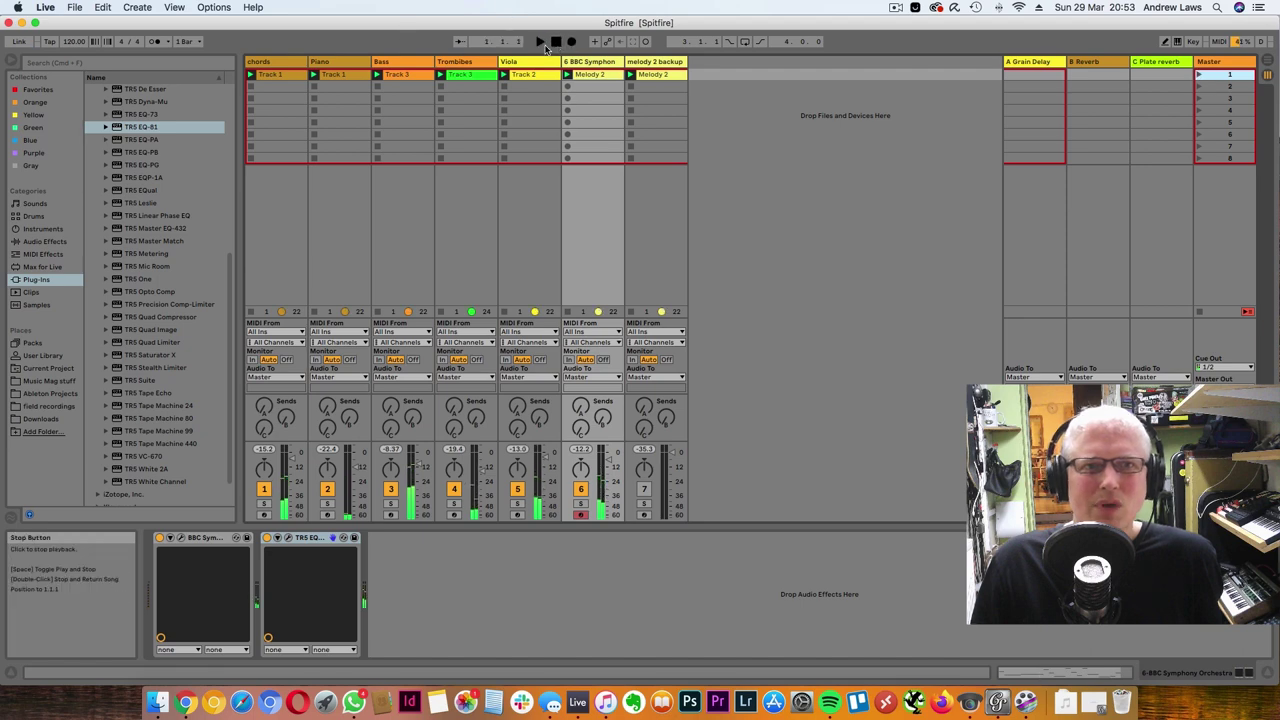
click(547, 45)
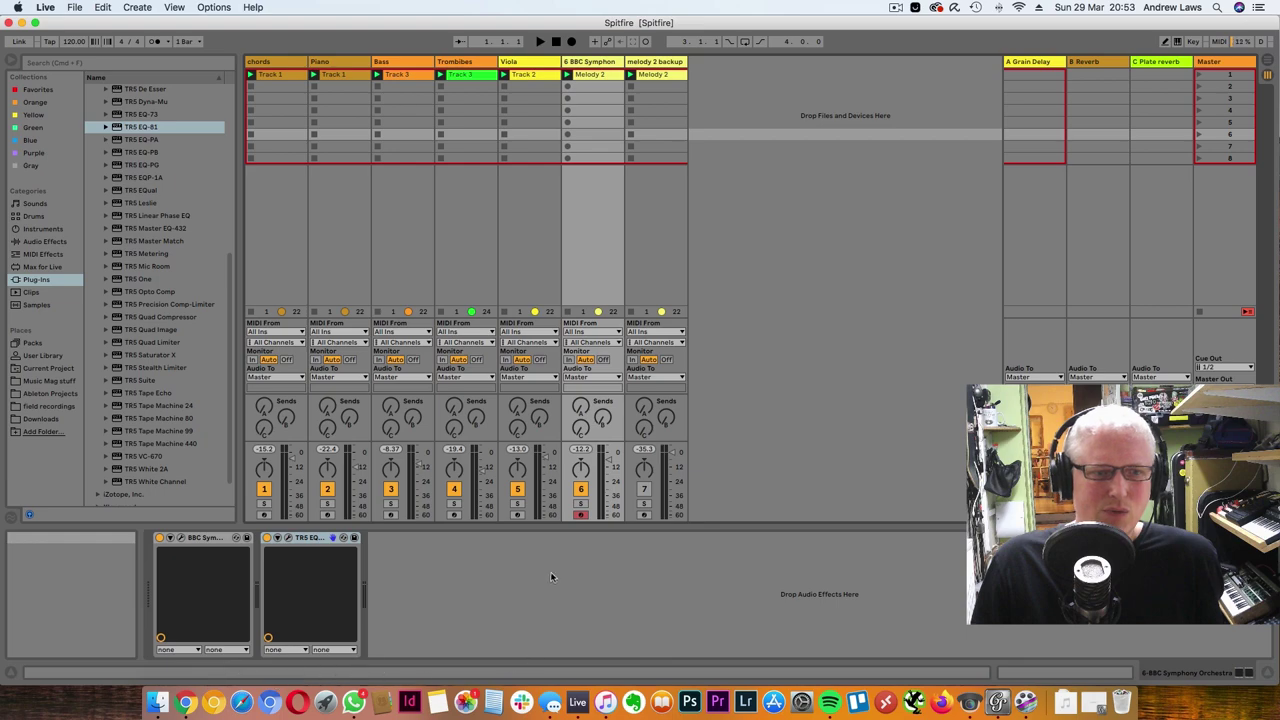
Find and launch Adobe Audition 2020
key(F4)
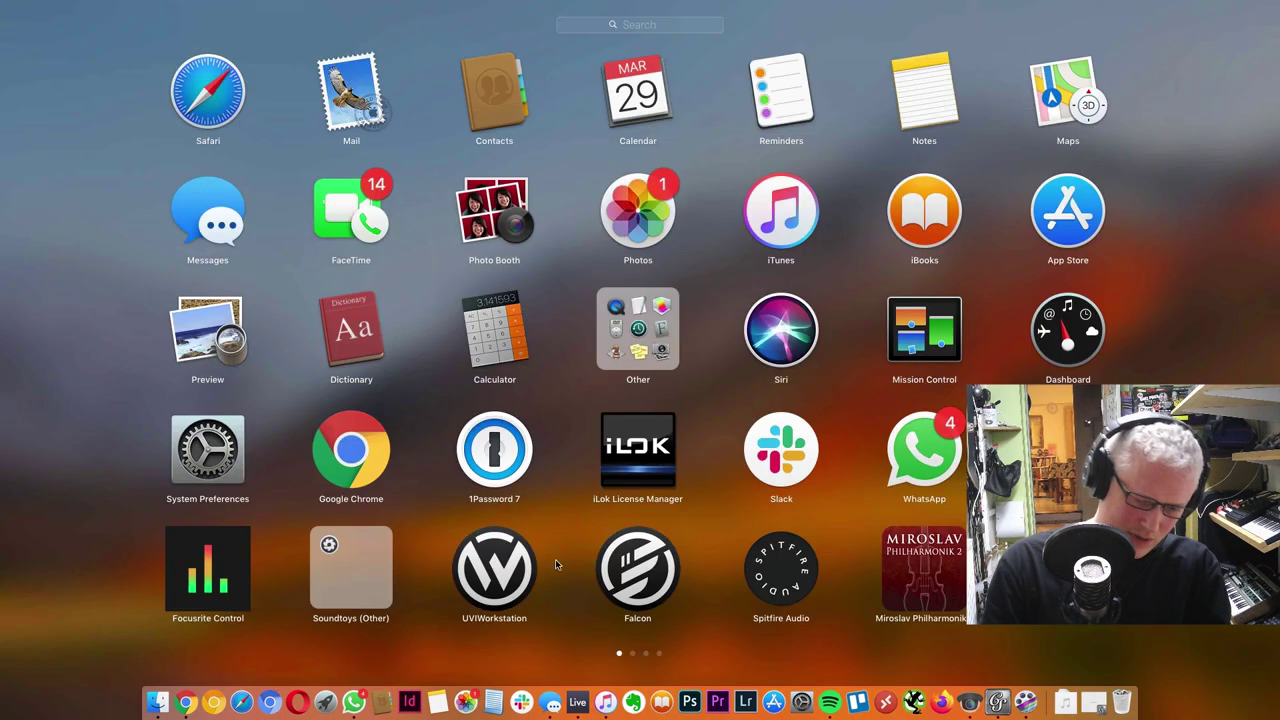
text(aud)
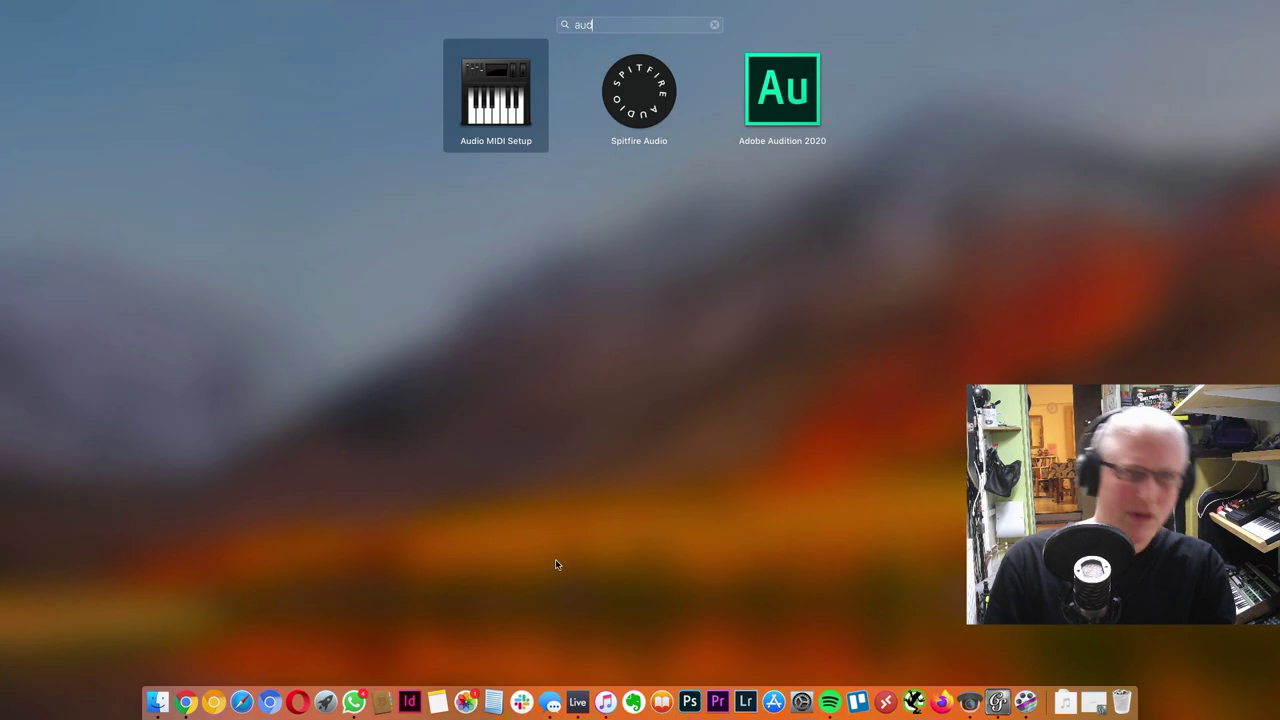
click(771, 145)
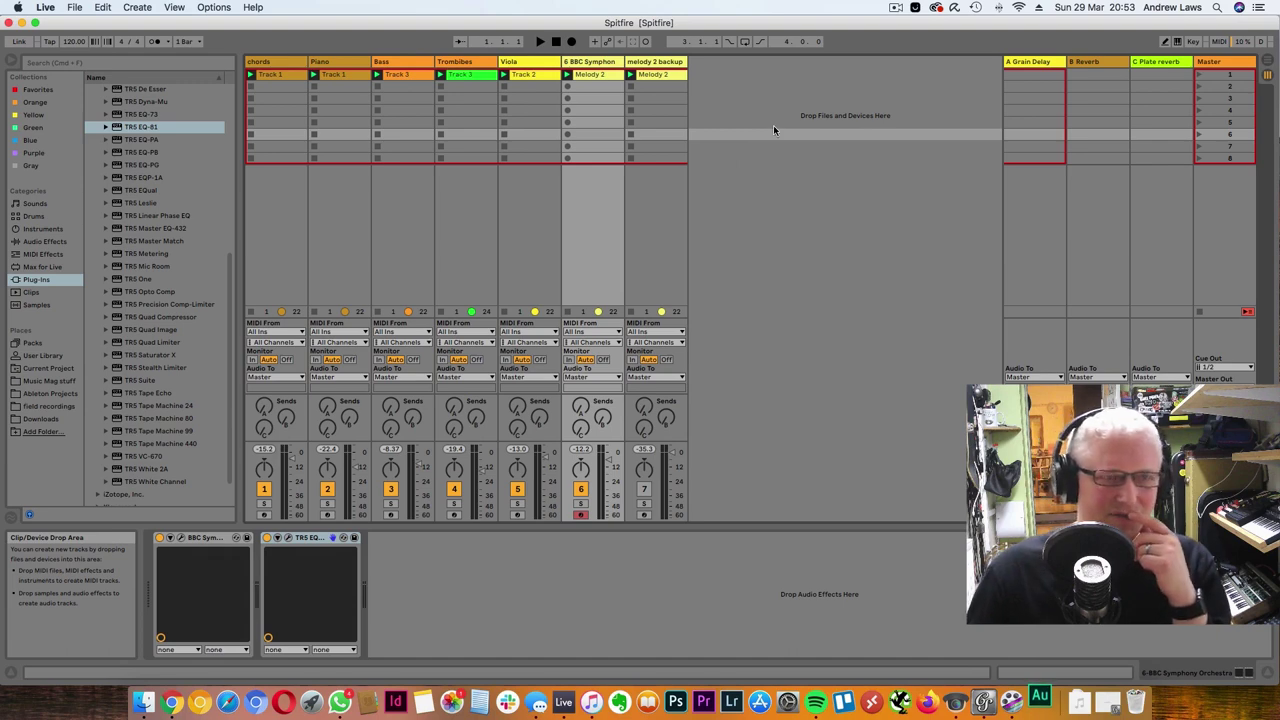
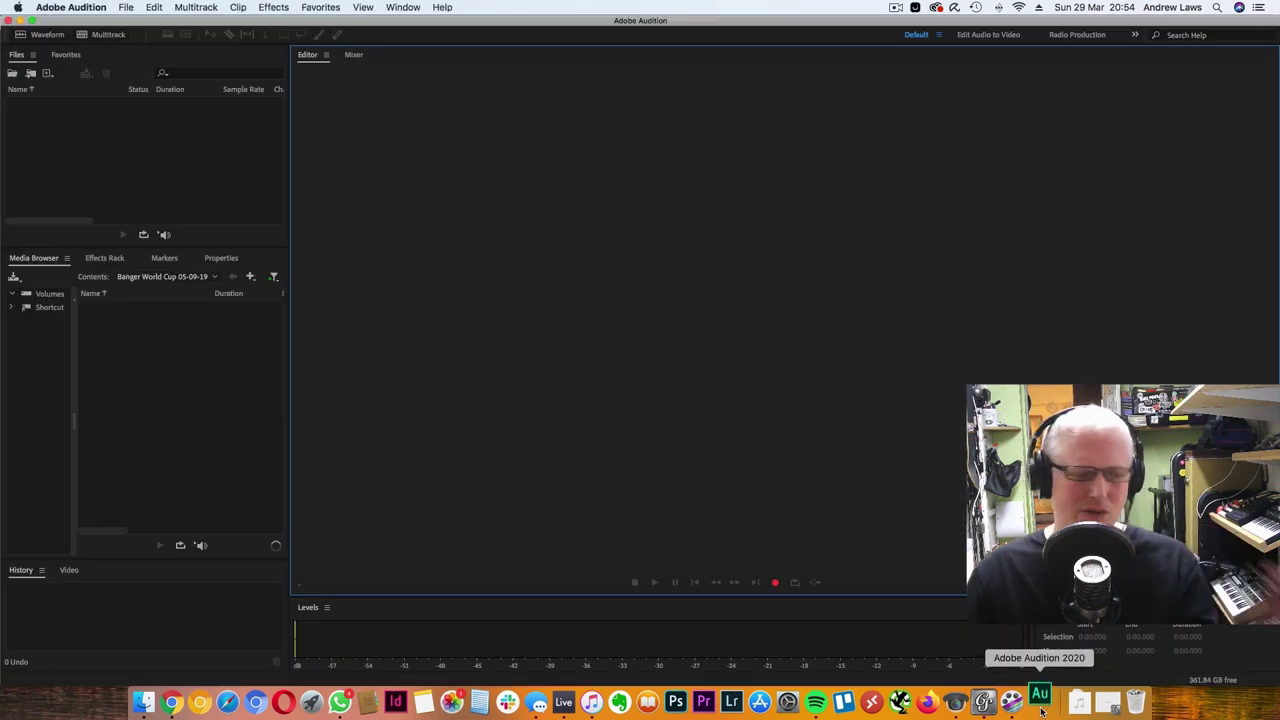
Open the recording DR0000_0263.wav from the Banger World Cup 05-09-19 folder
click(126, 9)
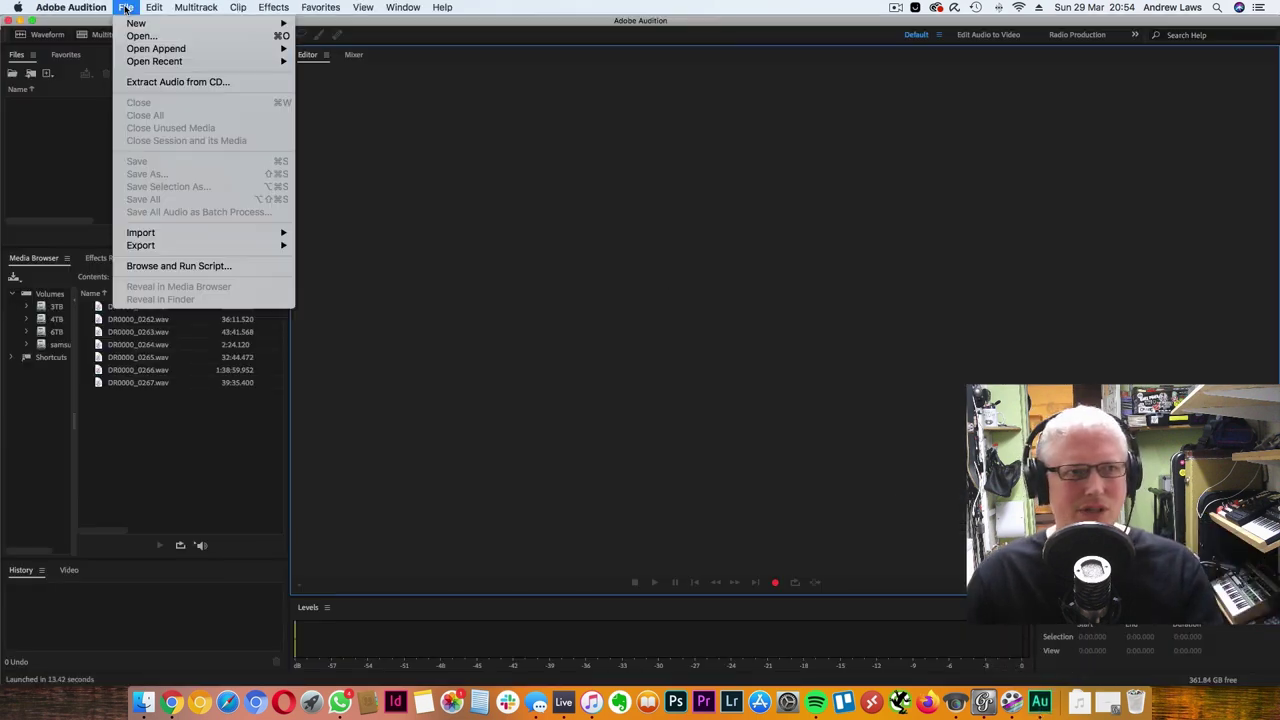
click(815, 106)
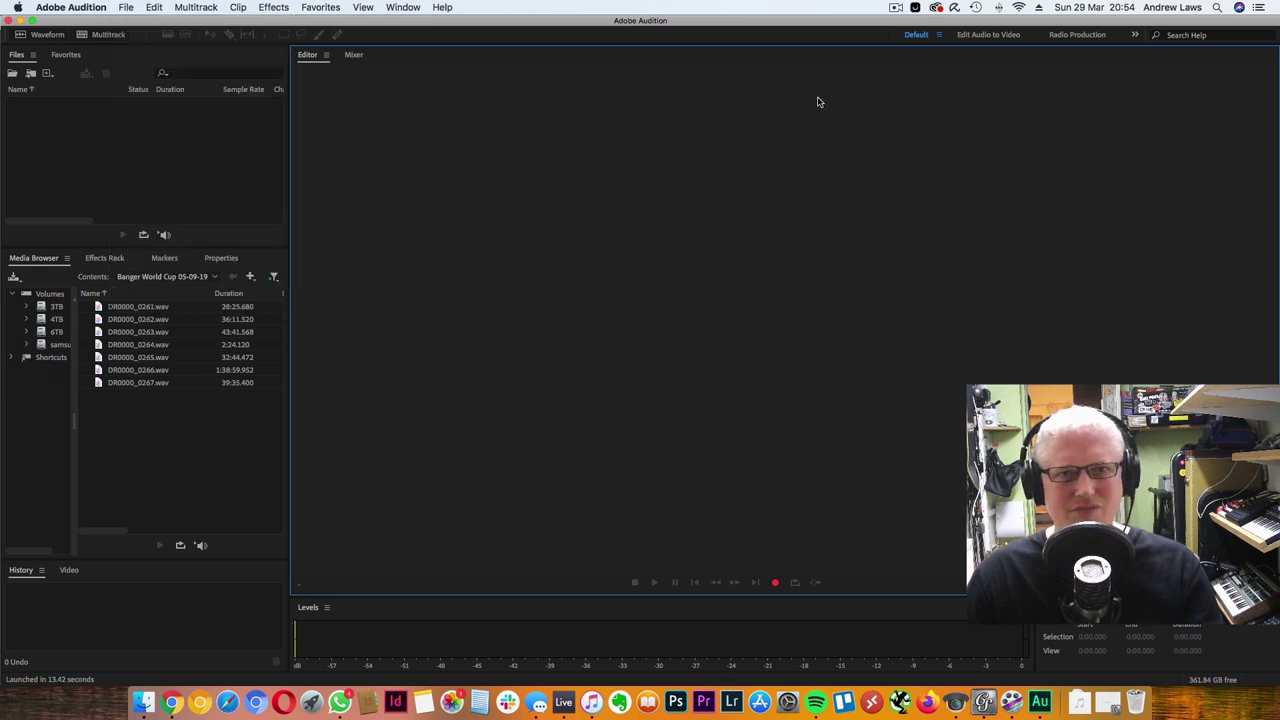
click(636, 111)
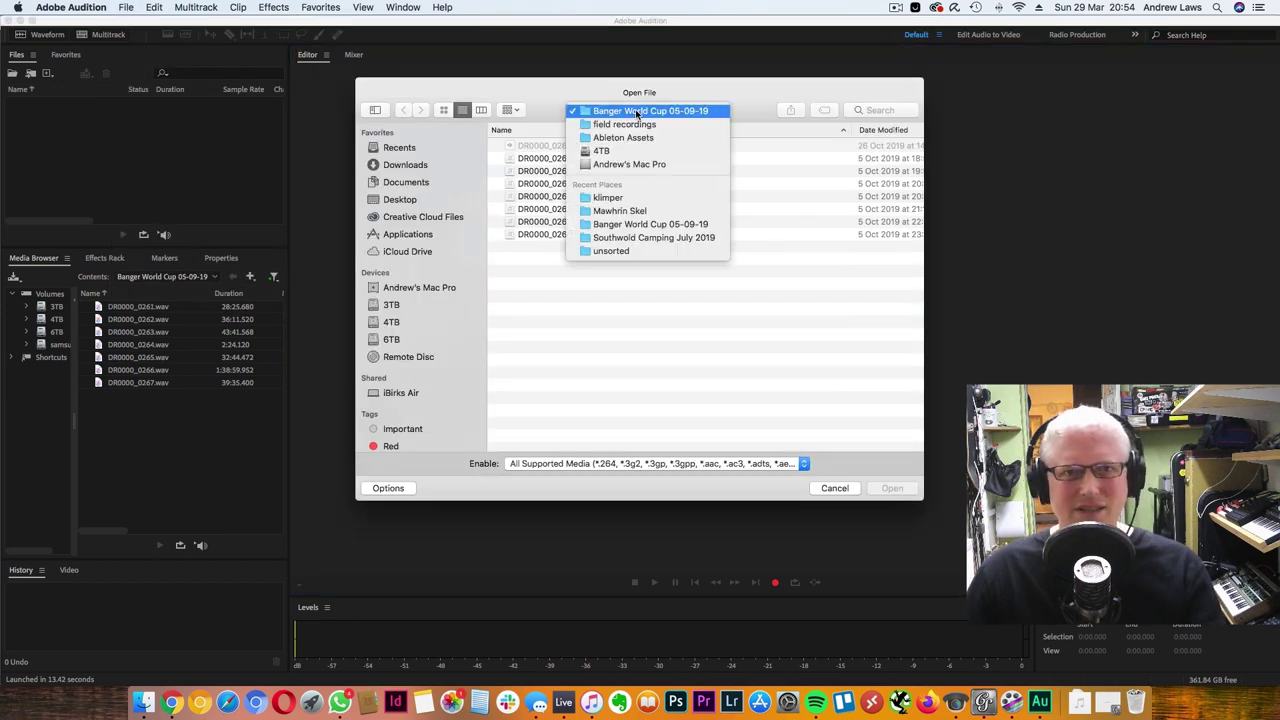
click(825, 208)
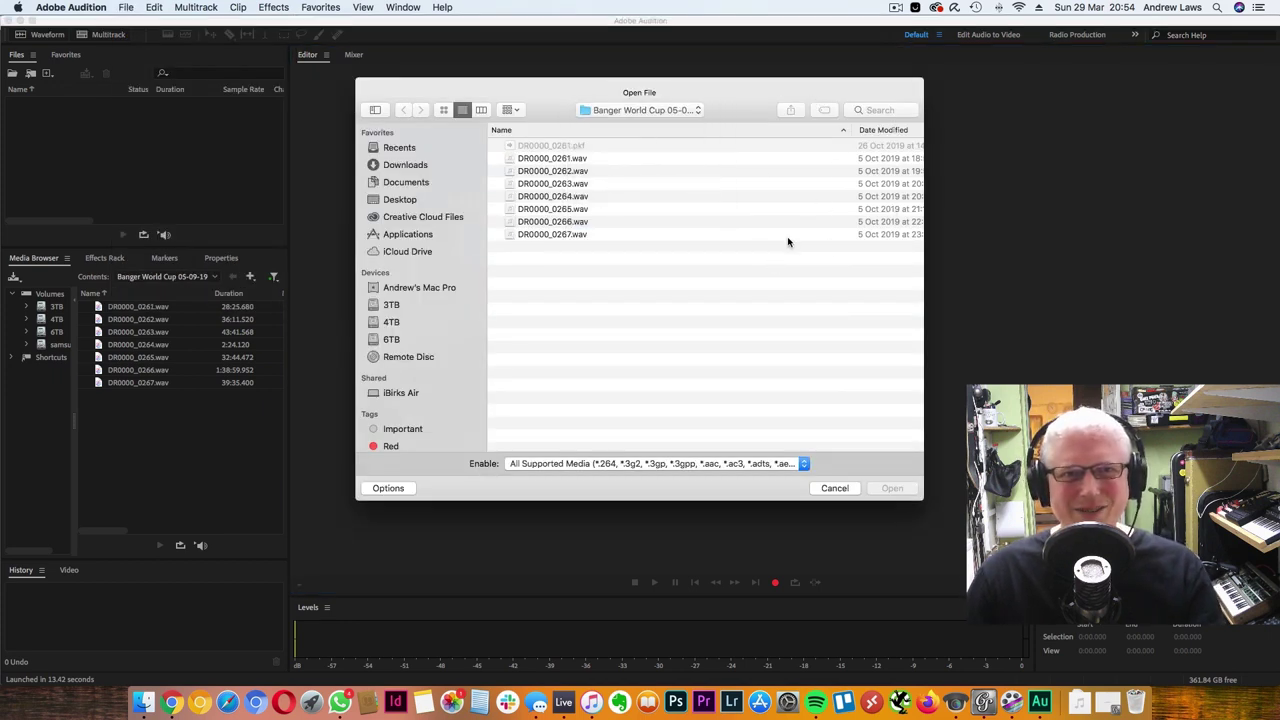
drag(848, 130, 712, 132)
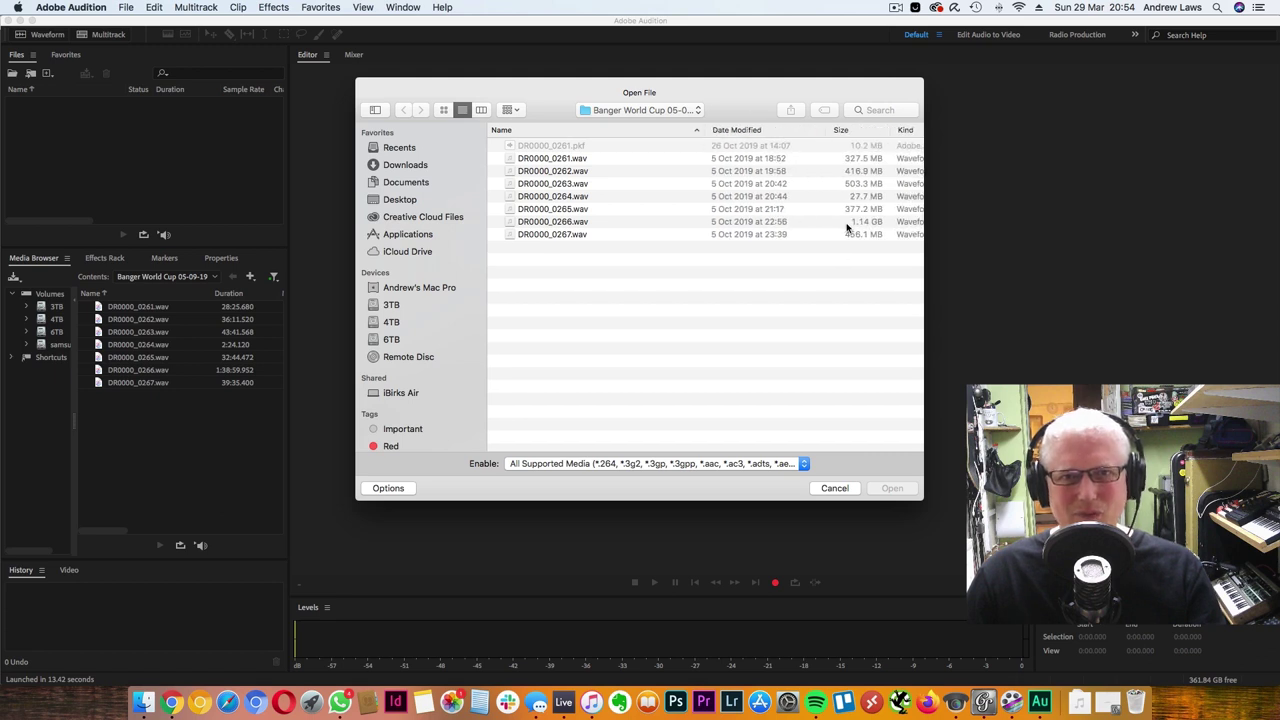
double_click(749, 185)
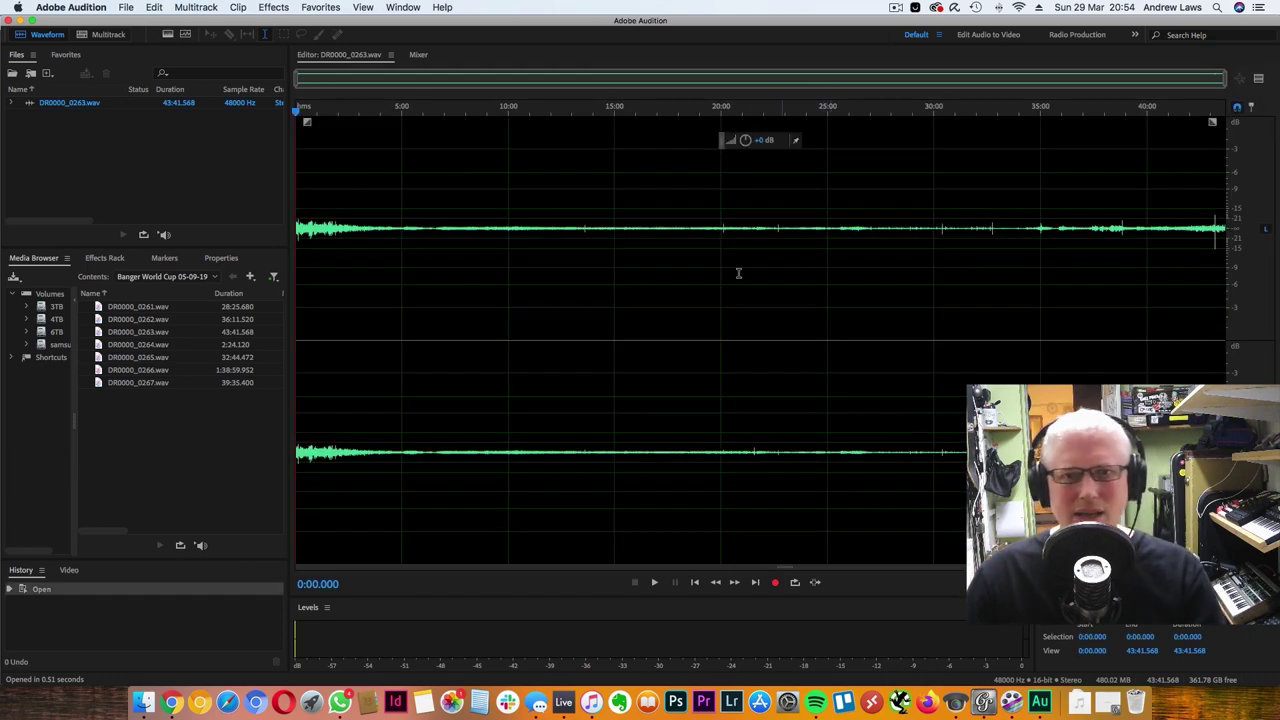
Amplify the whole recording in two passes and listen to it from about 27:39
drag(765, 142, 775, 124)
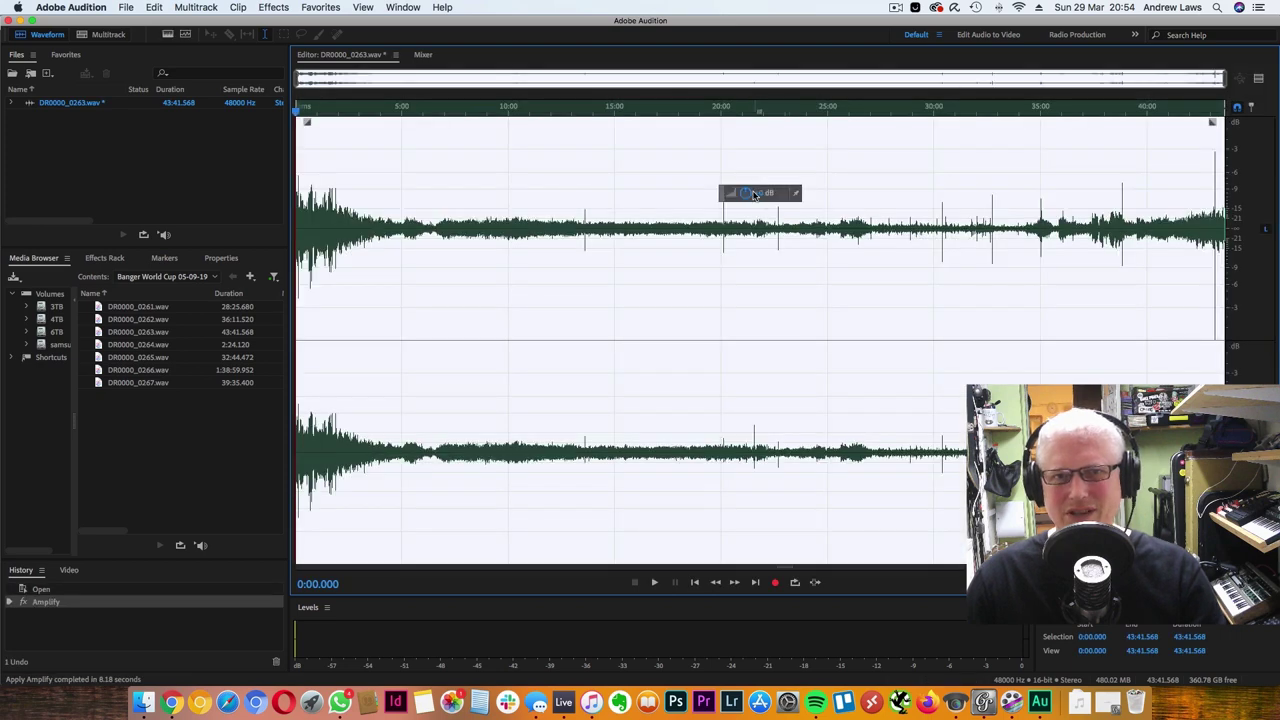
drag(755, 194, 756, 147)
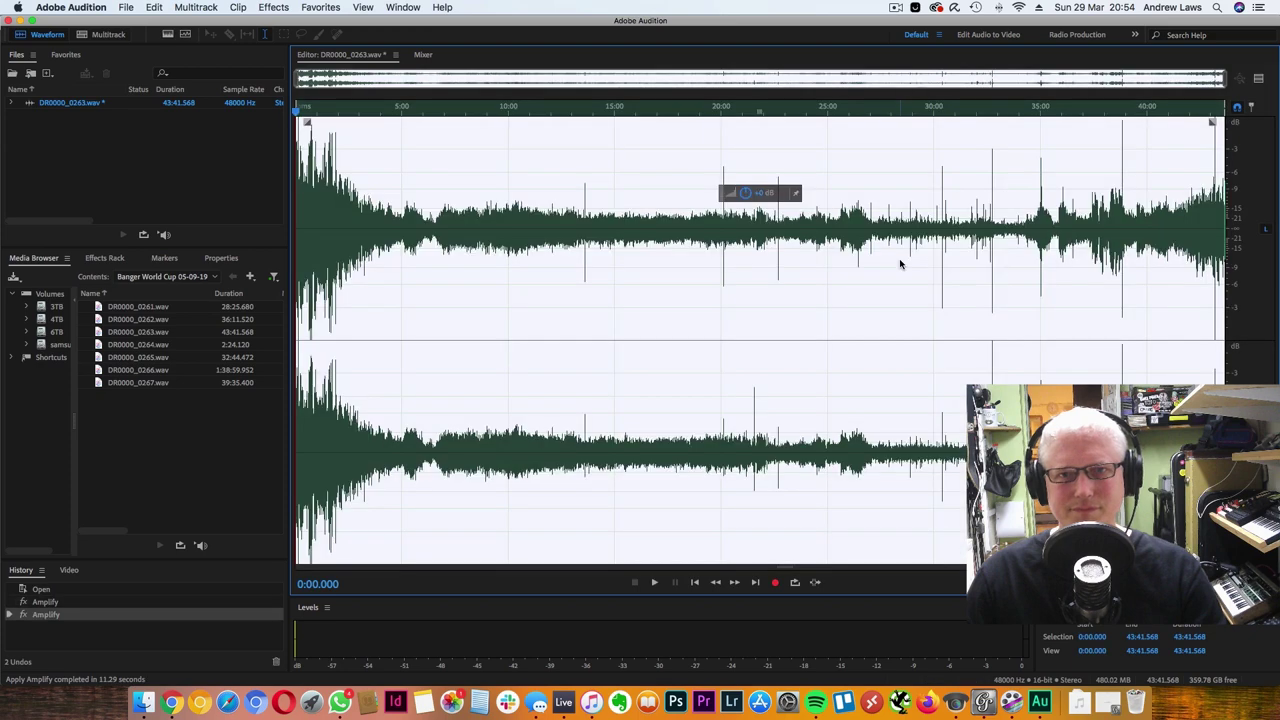
click(883, 250)
key(space)
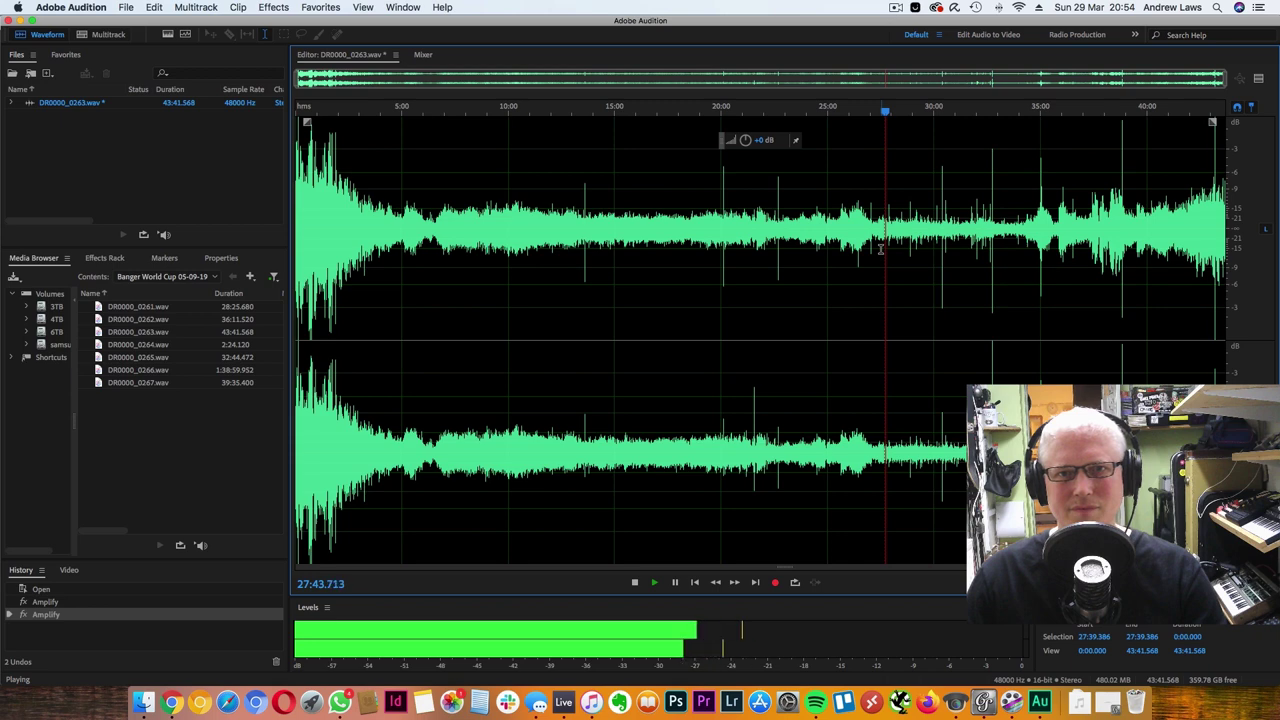
key(space)
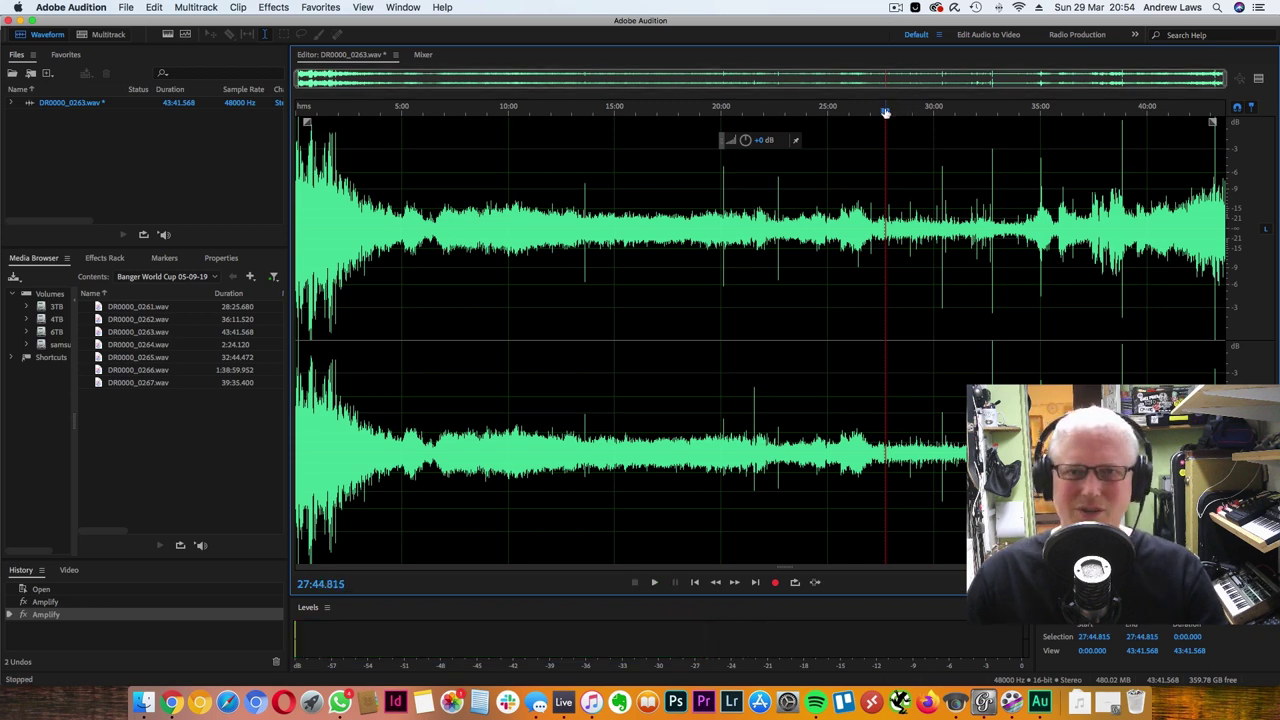
Locate a cut point at about 27:05 by ear and delete everything before it
key(space)
drag(886, 113, 873, 115)
key(space)
key(space)
key(space)
key(shift+Home)
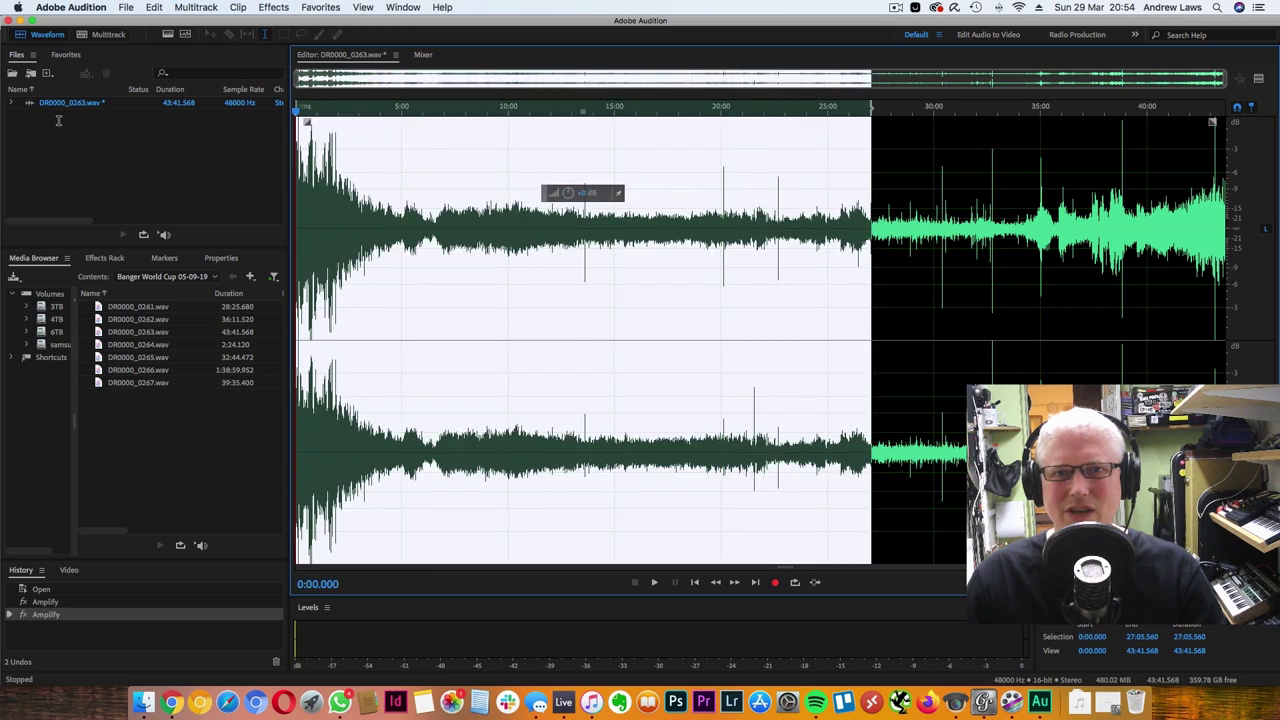
key(Delete)
Listen to the start of the trimmed recording and delete its first 15.7 seconds or so
key(space)
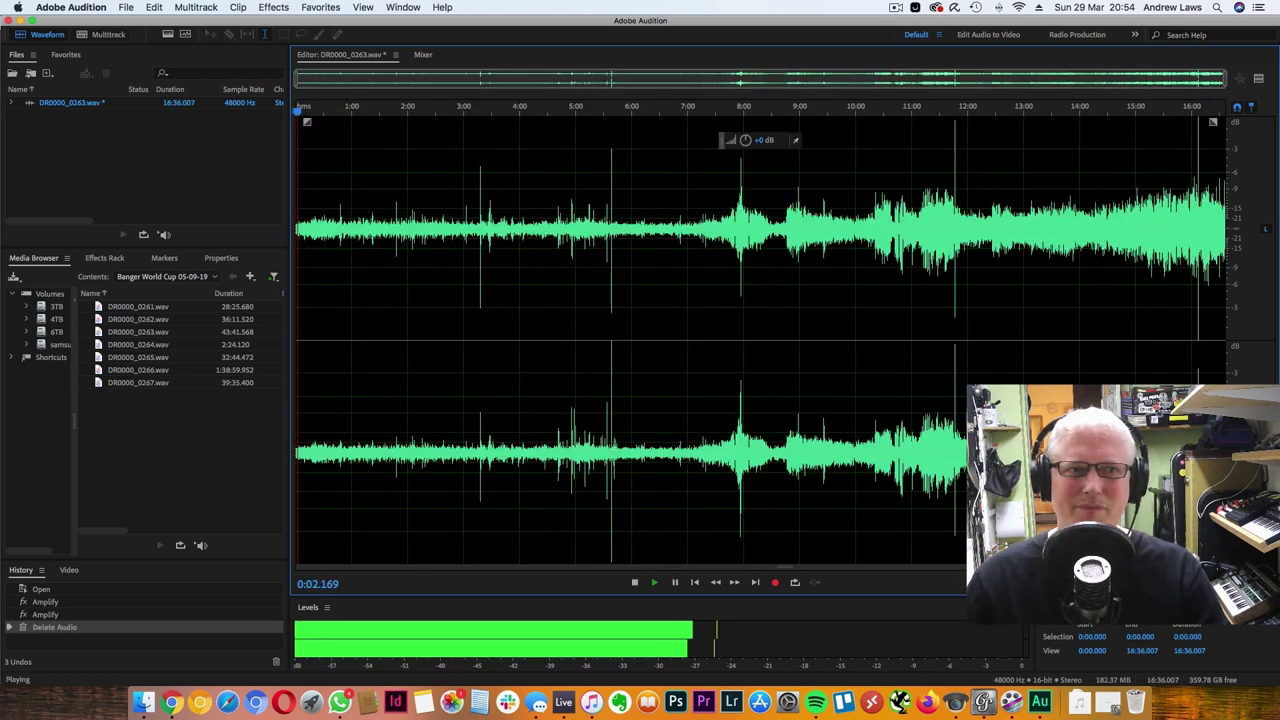
key(space)
key(space)
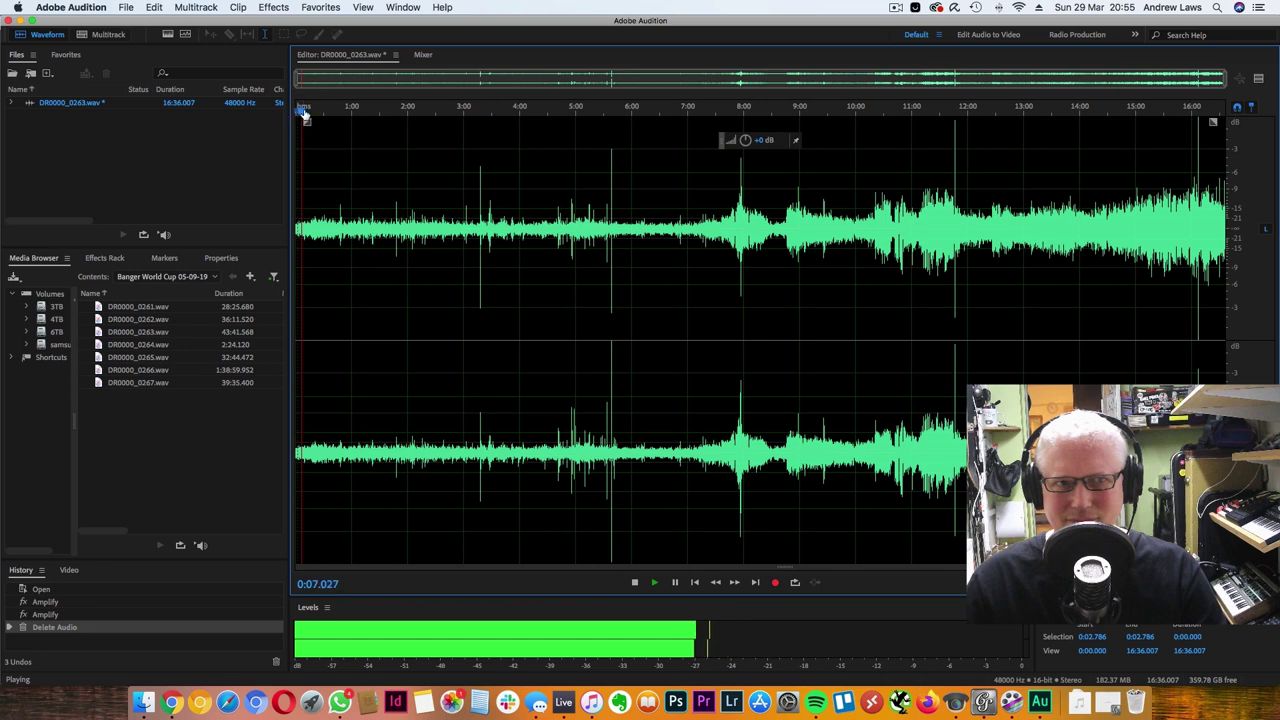
drag(303, 110, 207, 150)
key(space)
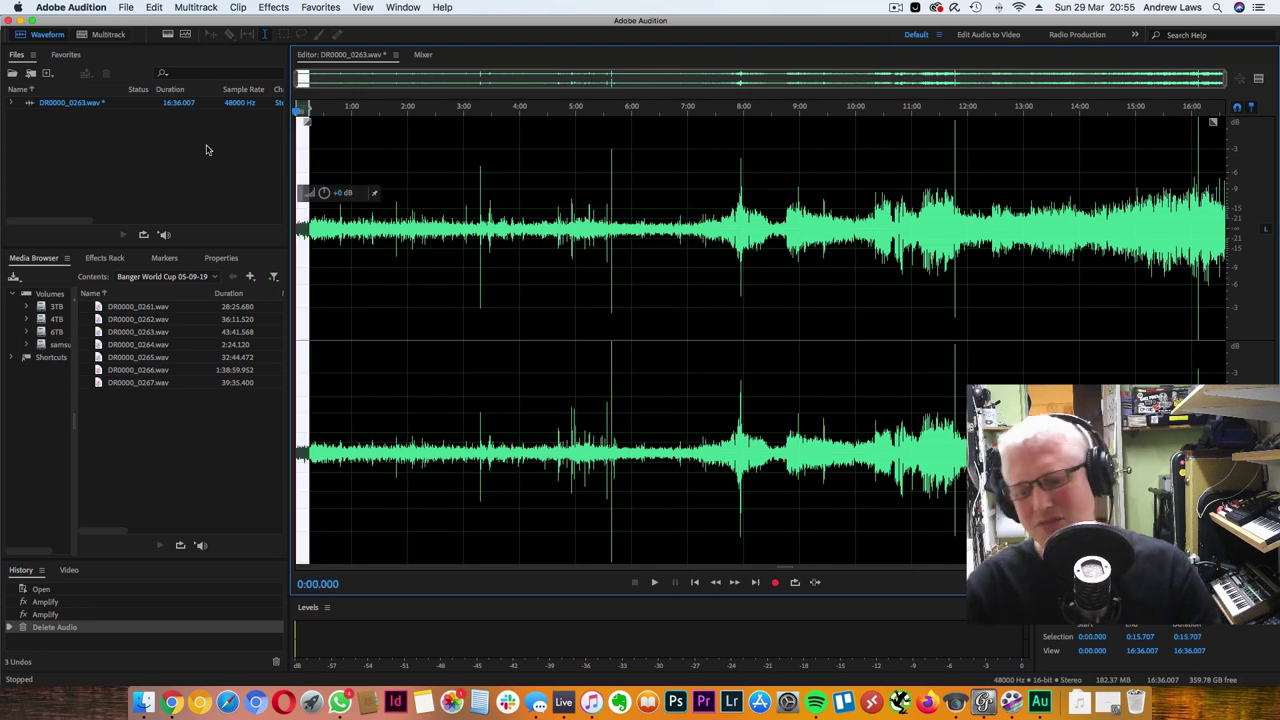
key(Delete)
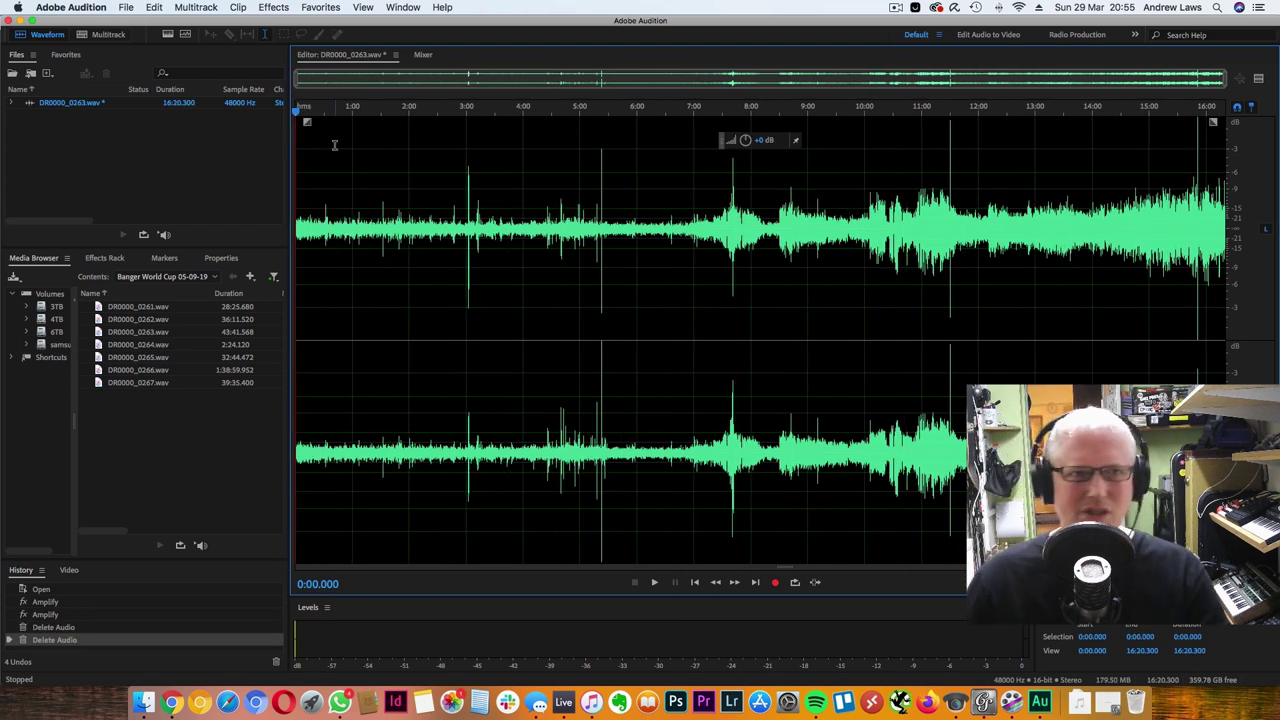
Start saving the trimmed recording as a separate Wave PCM file and browse to the 4TB drive for its location
click(124, 8)
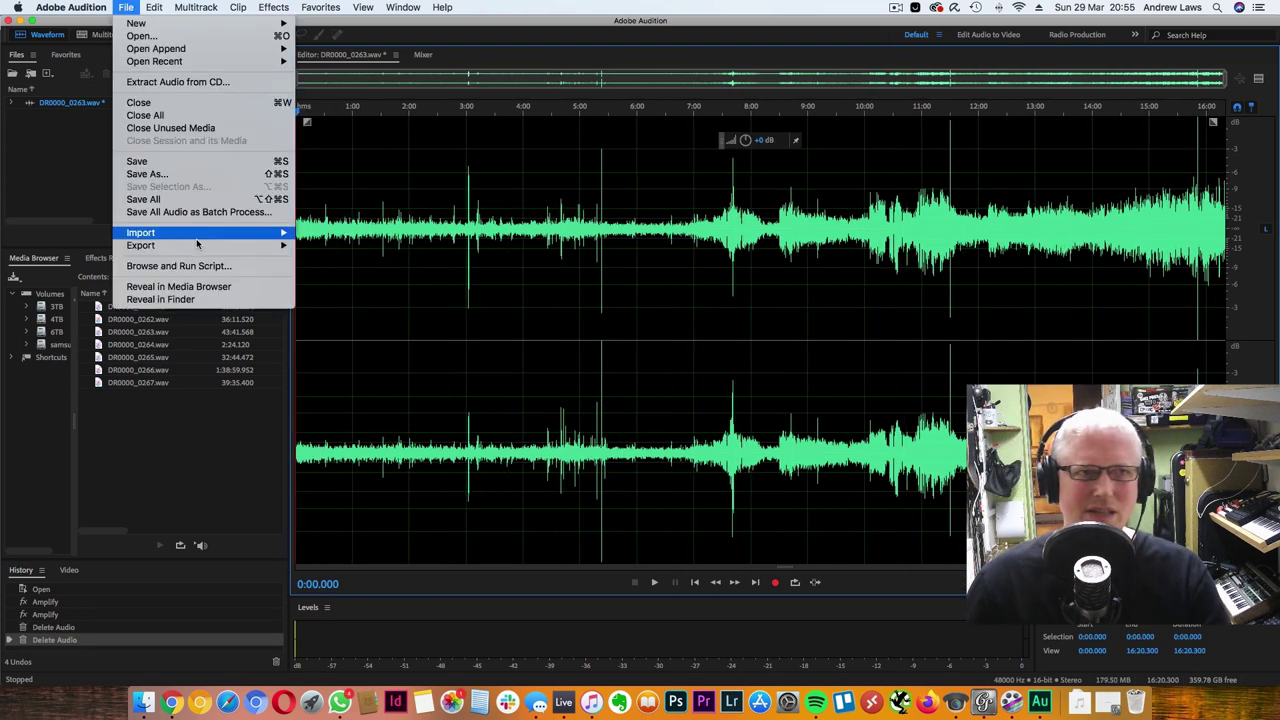
click(199, 175)
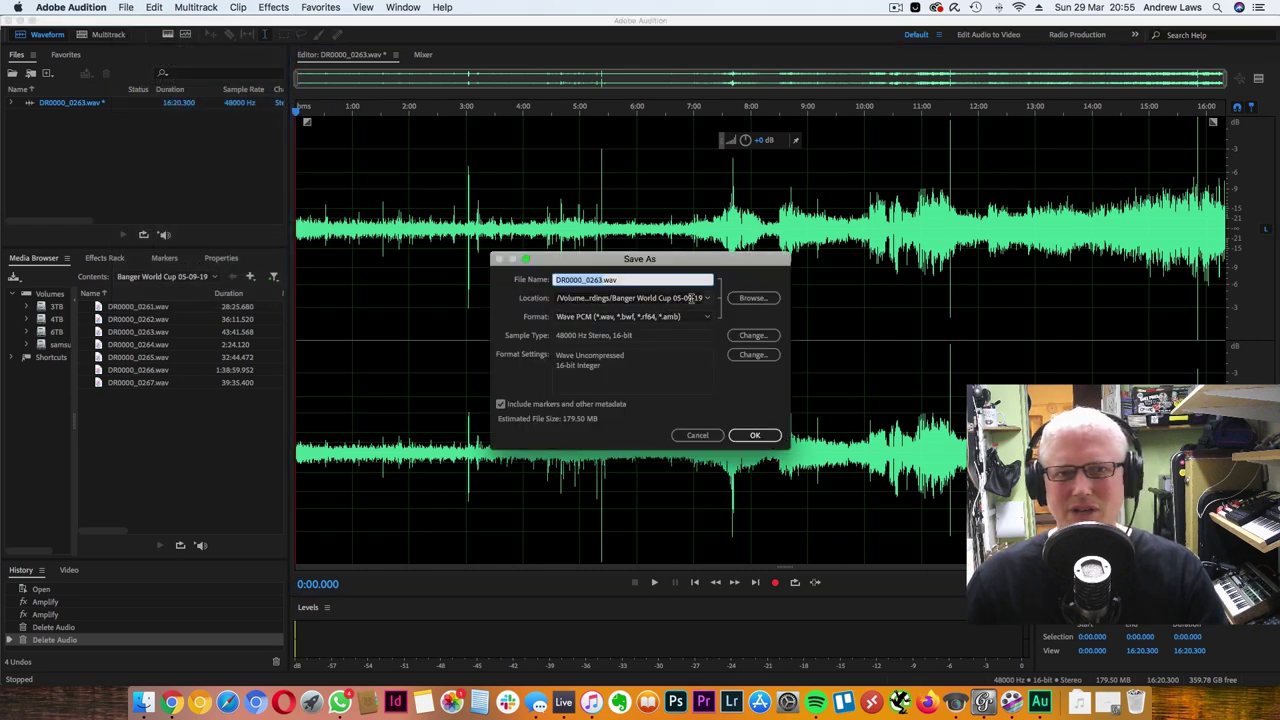
click(752, 298)
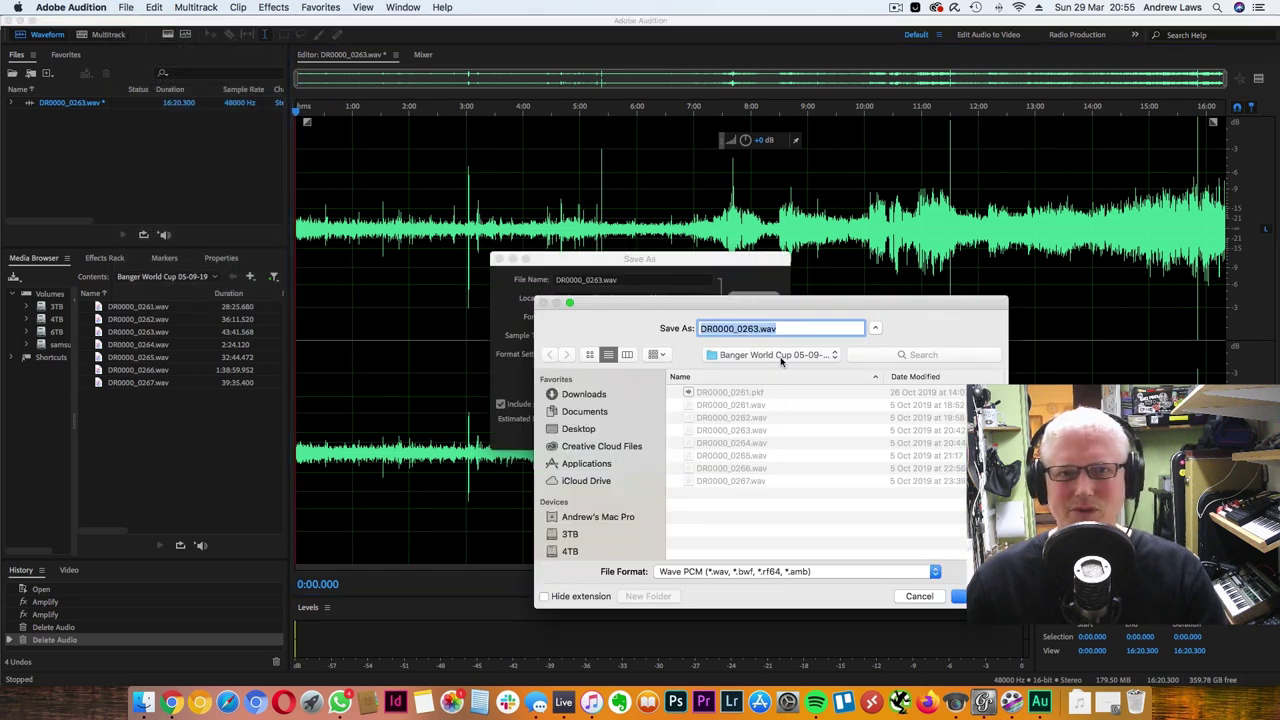
click(780, 356)
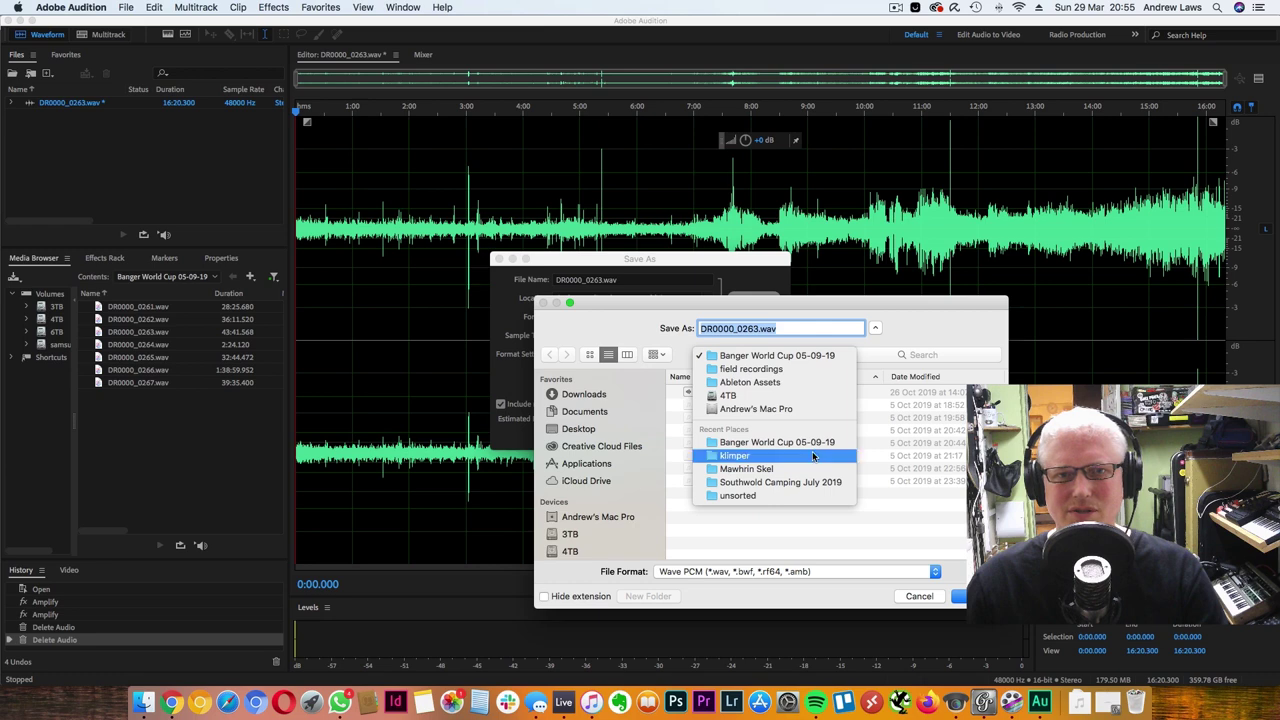
click(812, 456)
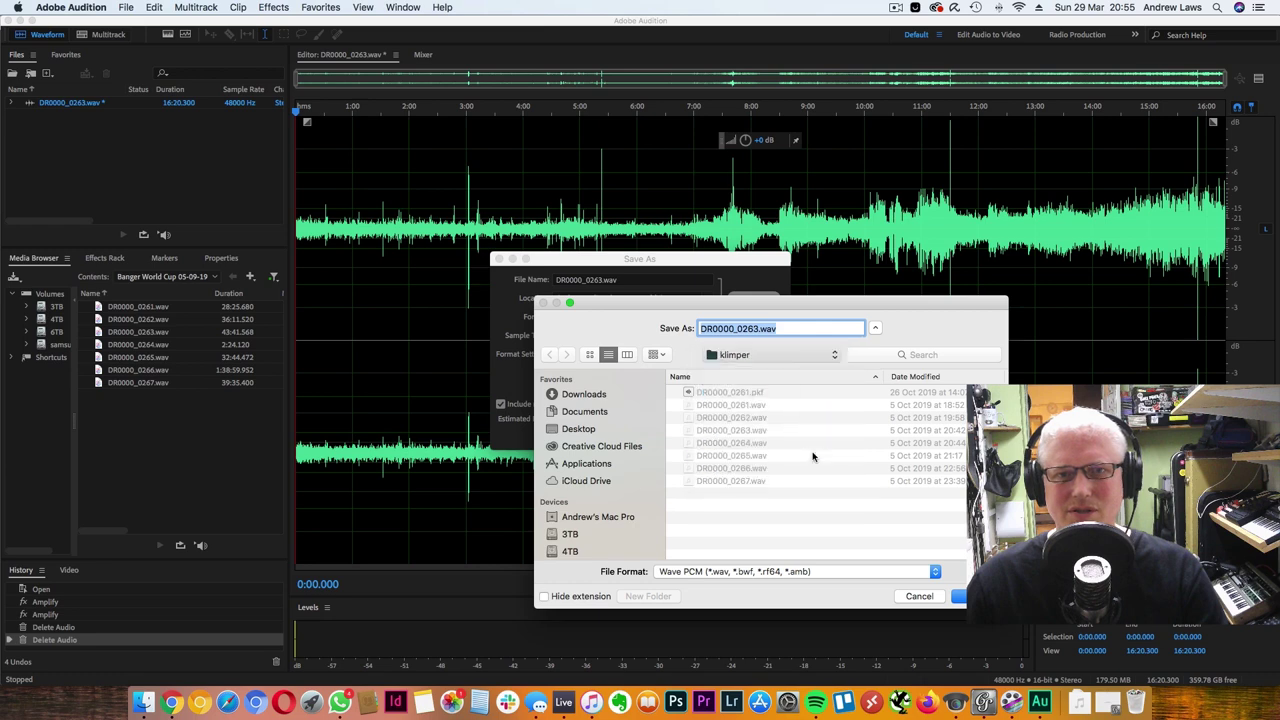
click(800, 358)
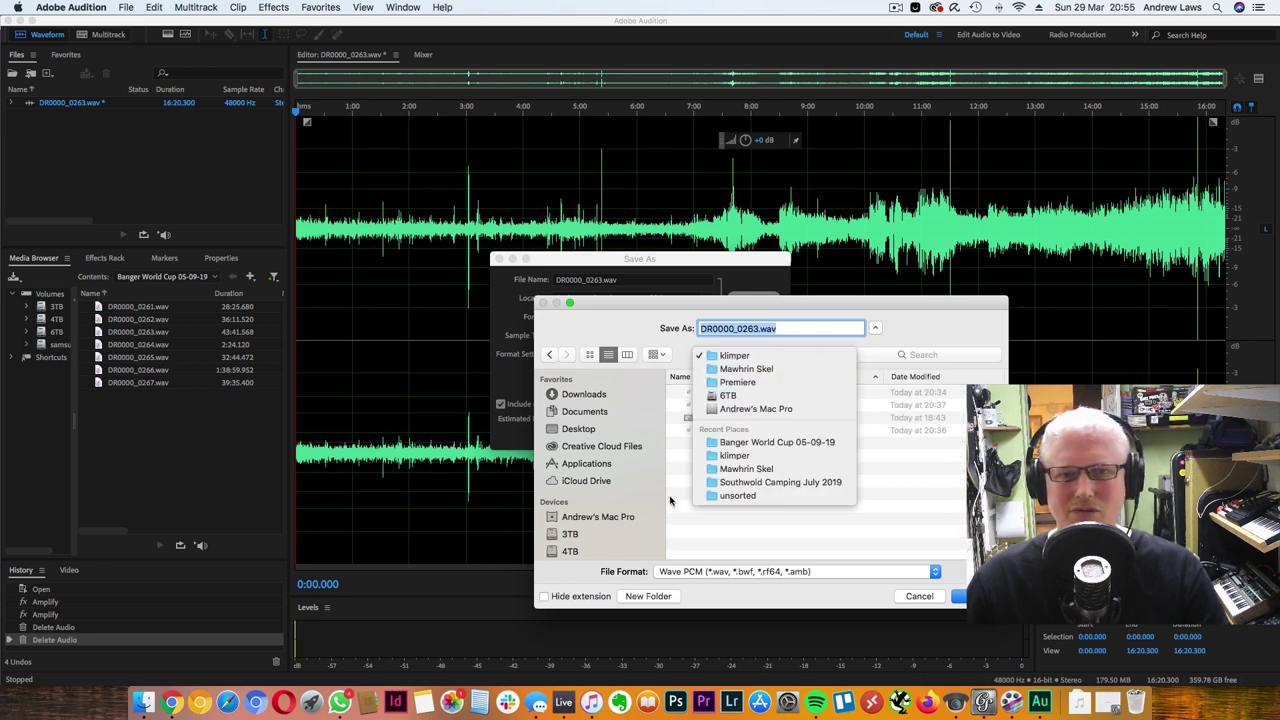
click(605, 536)
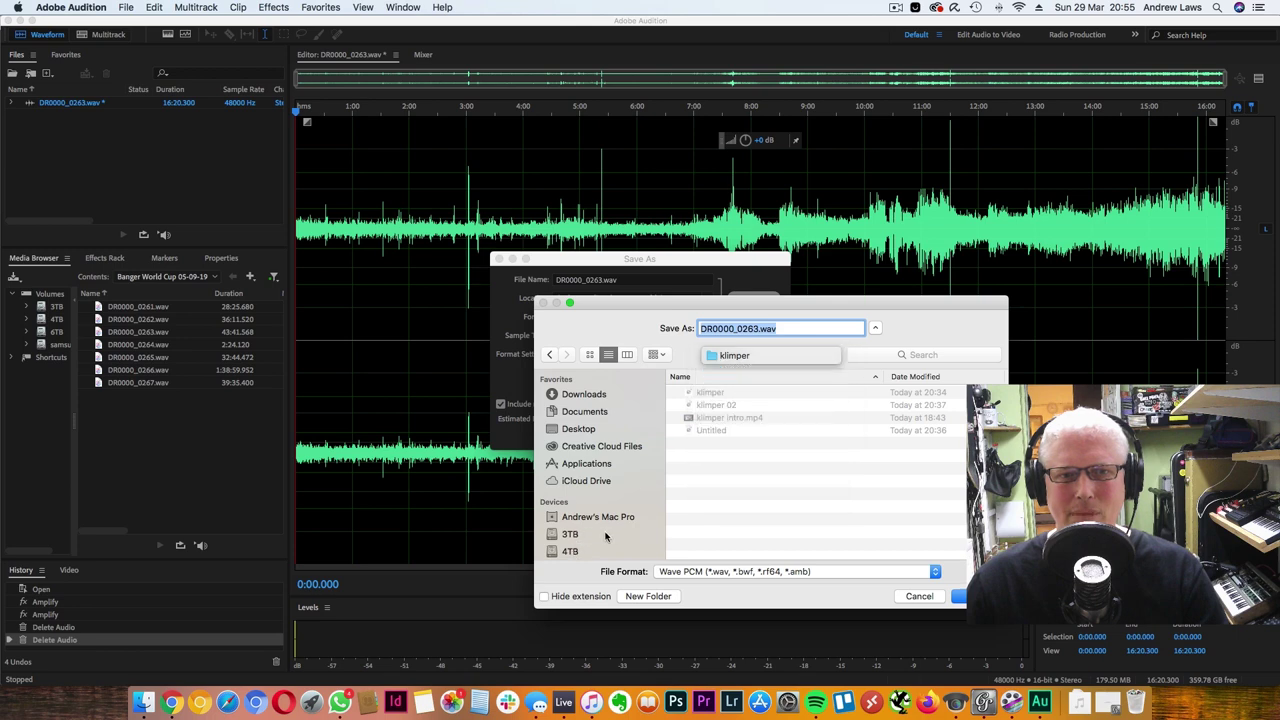
scroll(605, 500, down, 2)
click(612, 481)
click(674, 392)
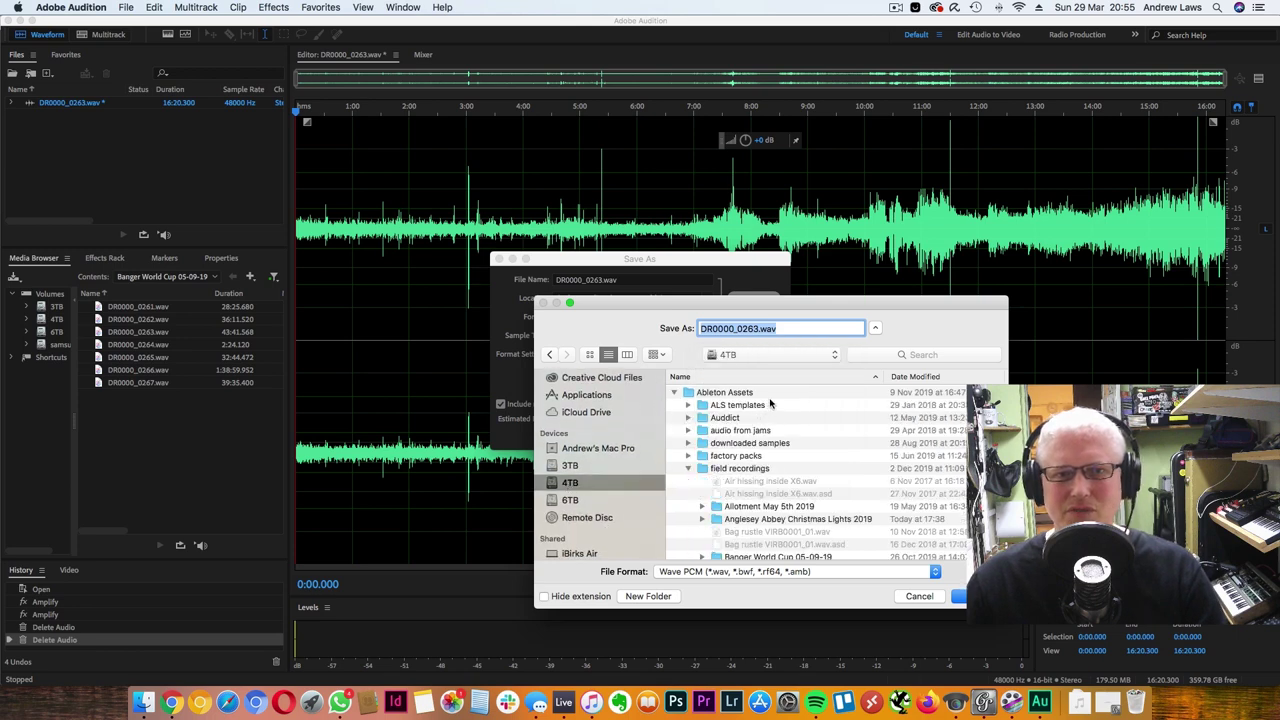
click(675, 393)
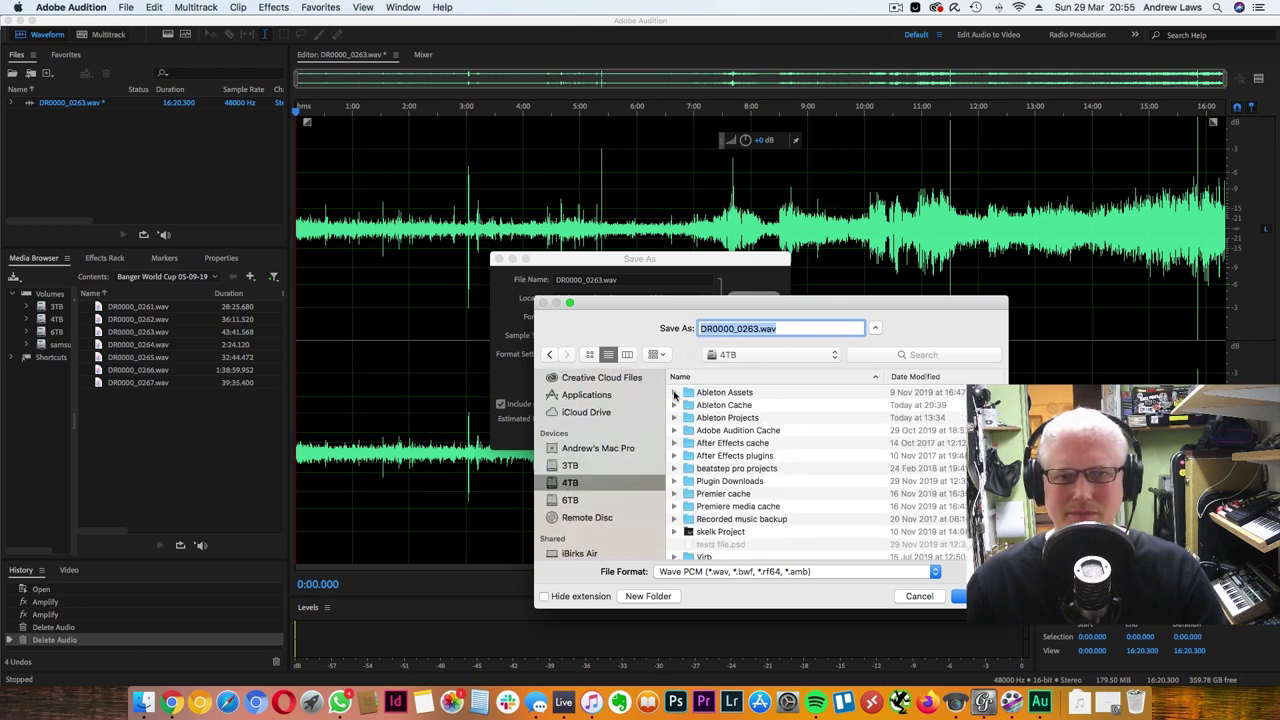
Save DR0000_0263.wav in the Spitfire Project folder under Ableton Projects, Mawhrin Skel, keeping its name and format
click(674, 417)
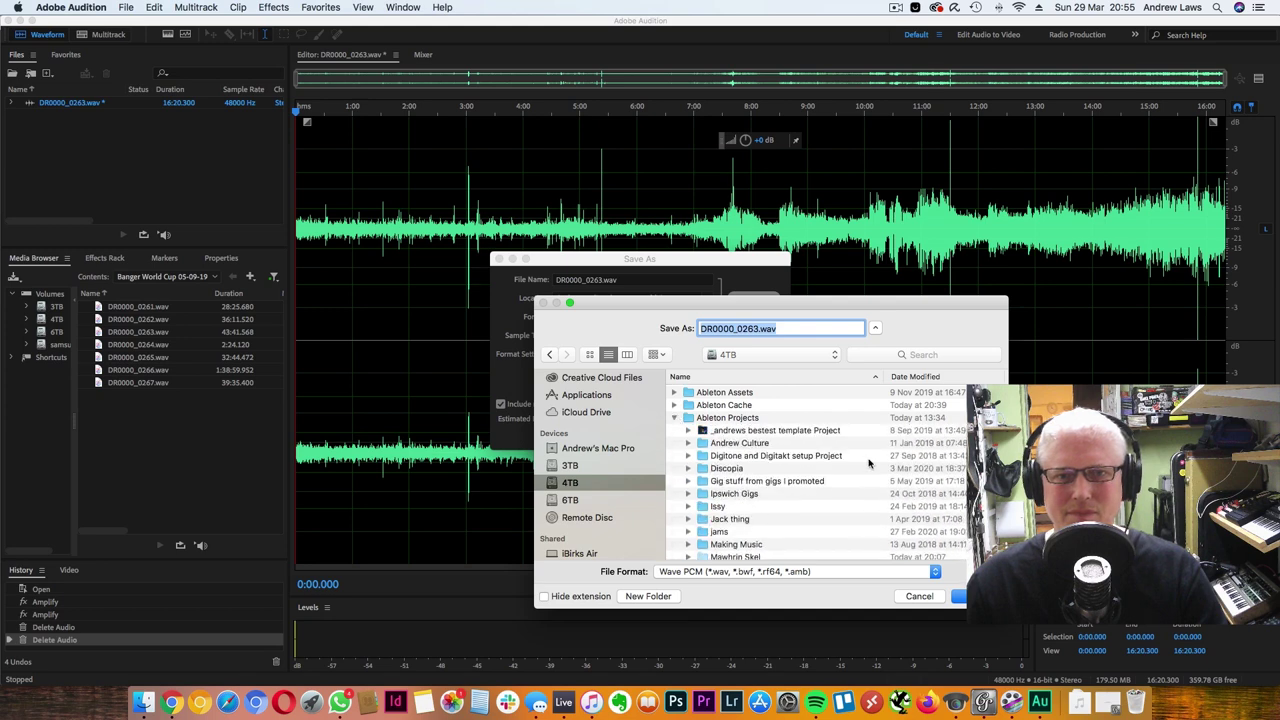
scroll(728, 450, down, 5)
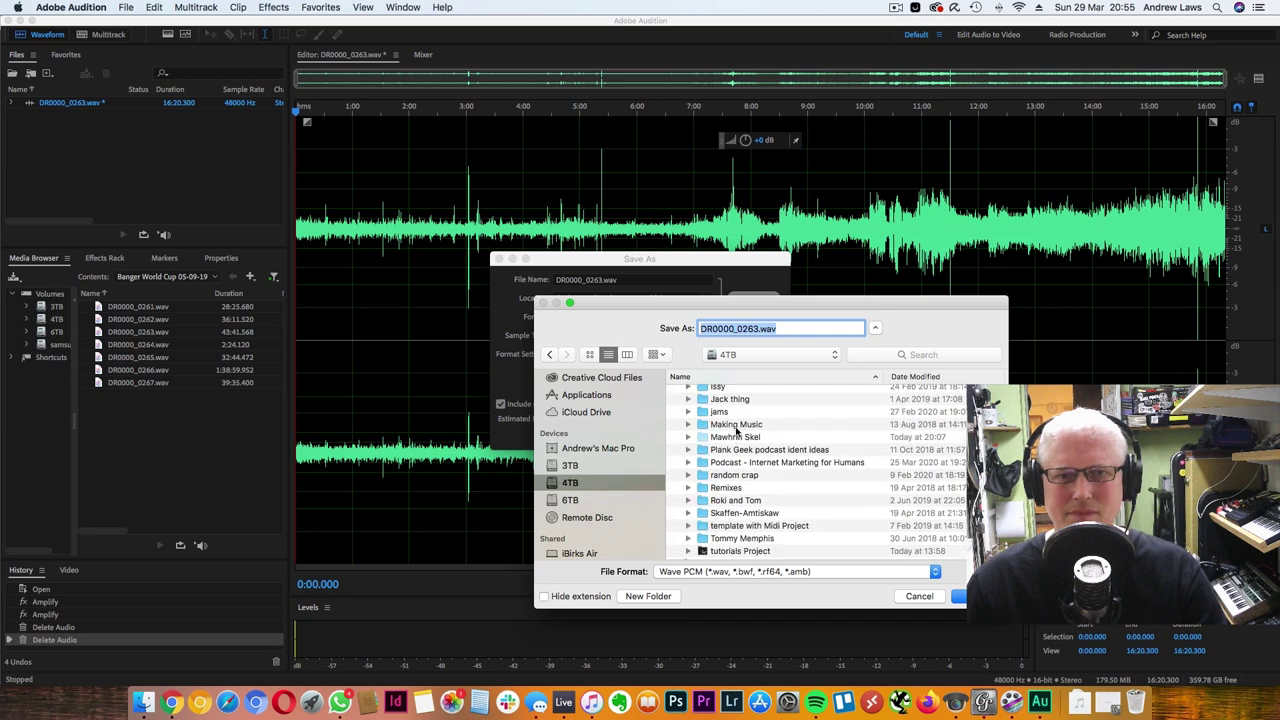
click(736, 436)
click(688, 437)
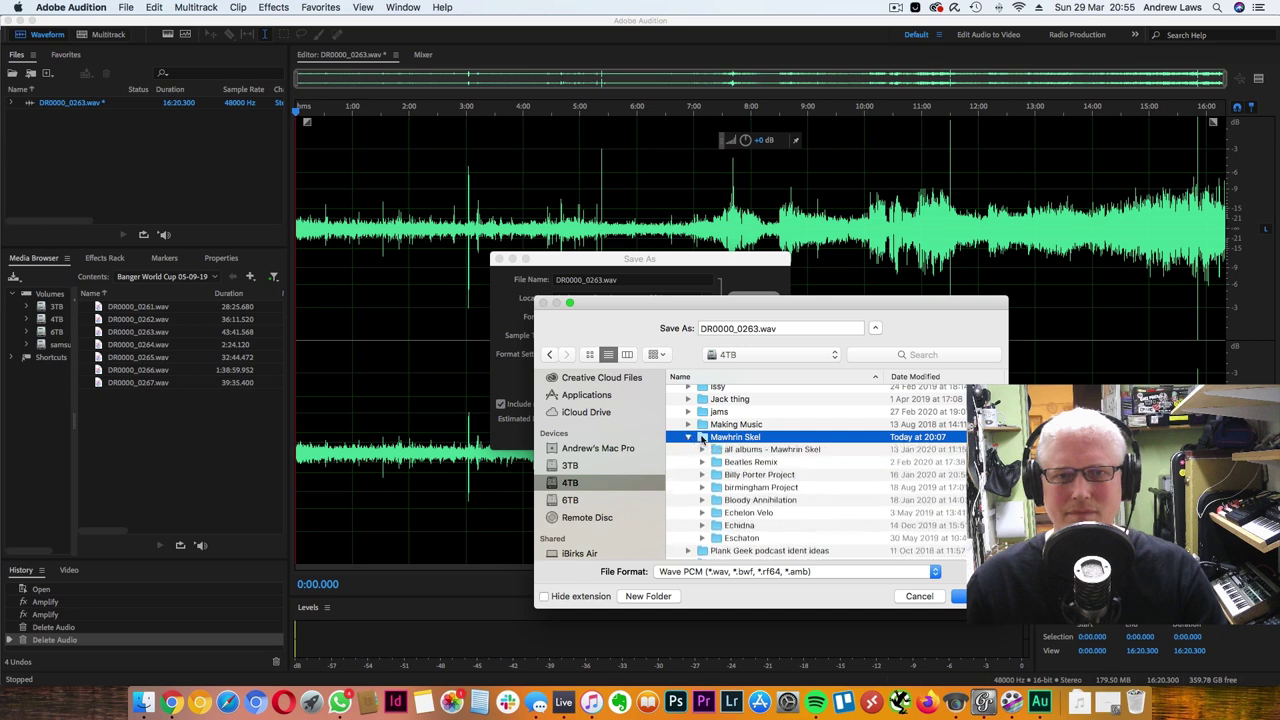
scroll(801, 437, down, 5)
scroll(801, 437, down, 10)
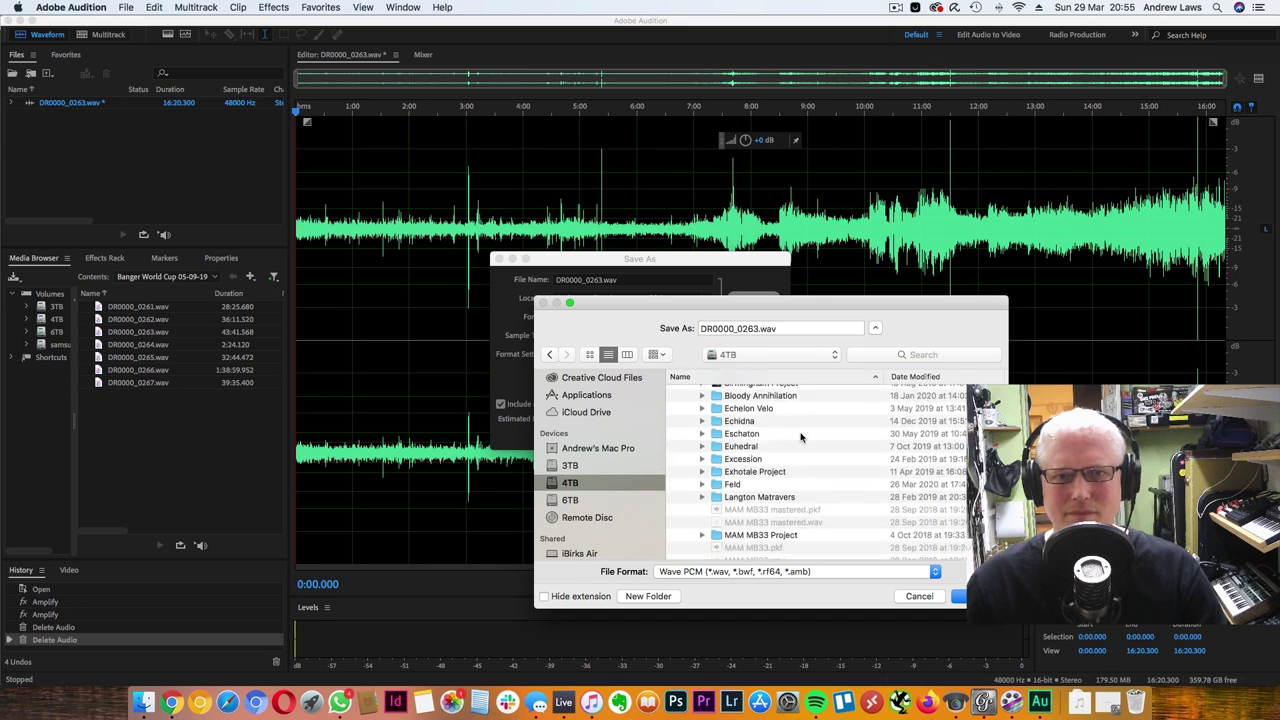
double_click(779, 452)
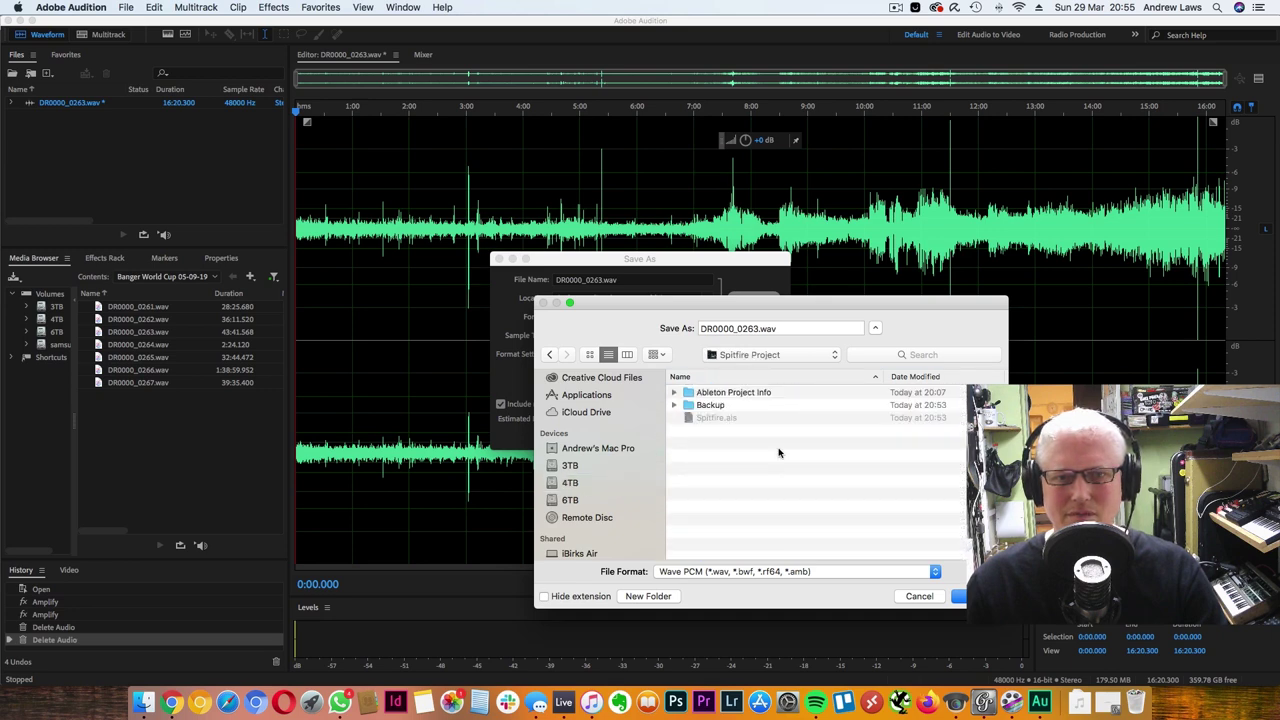
click(958, 596)
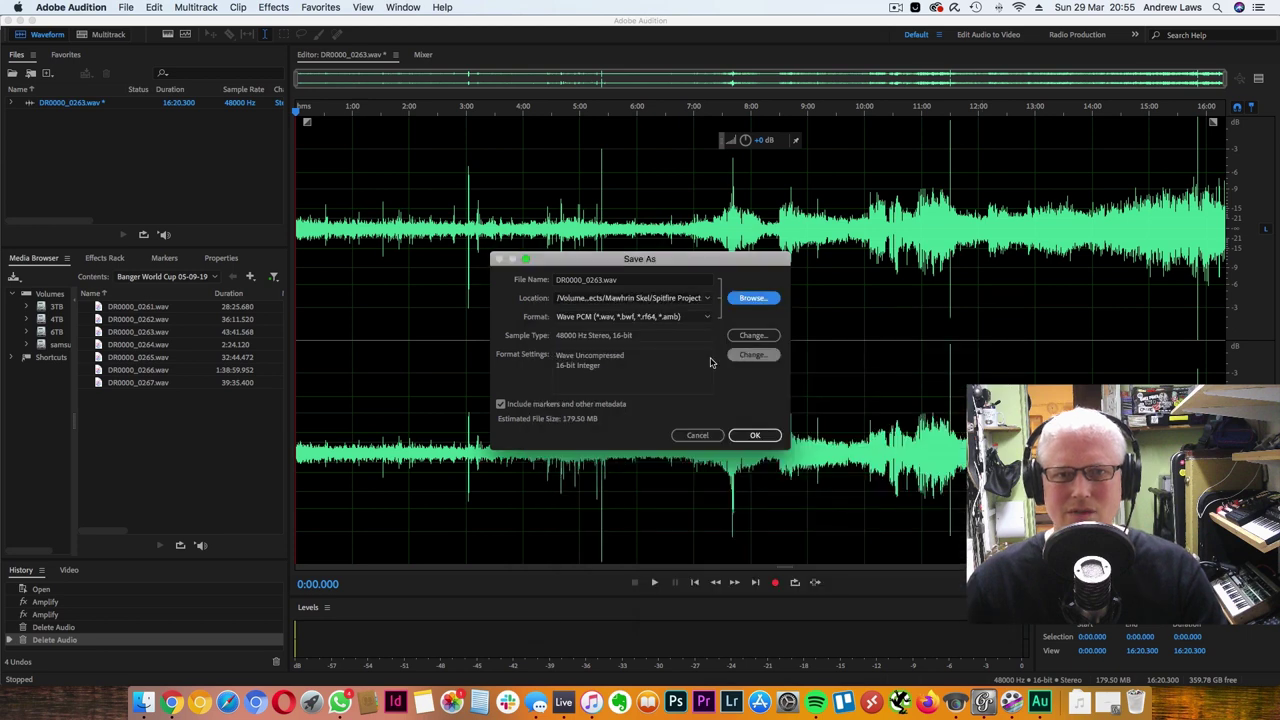
click(755, 436)
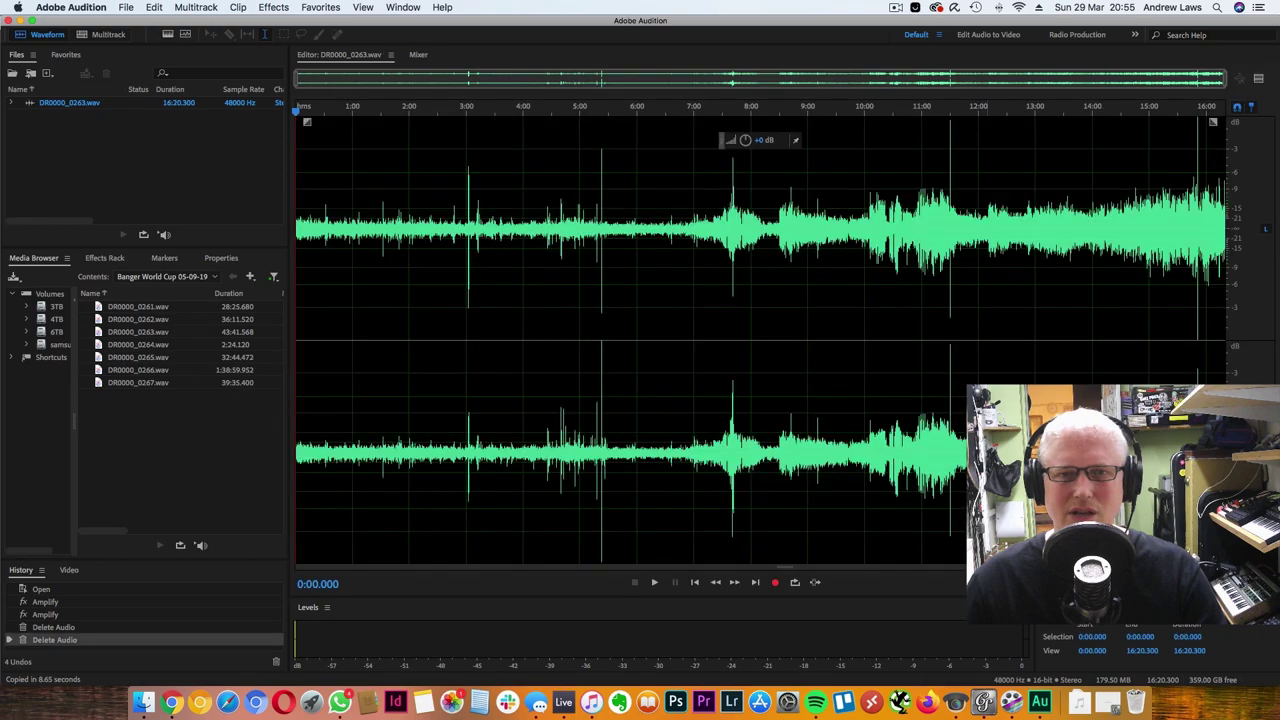
Switch to the Spitfire set in Ableton Live
key(ctrl+Left)
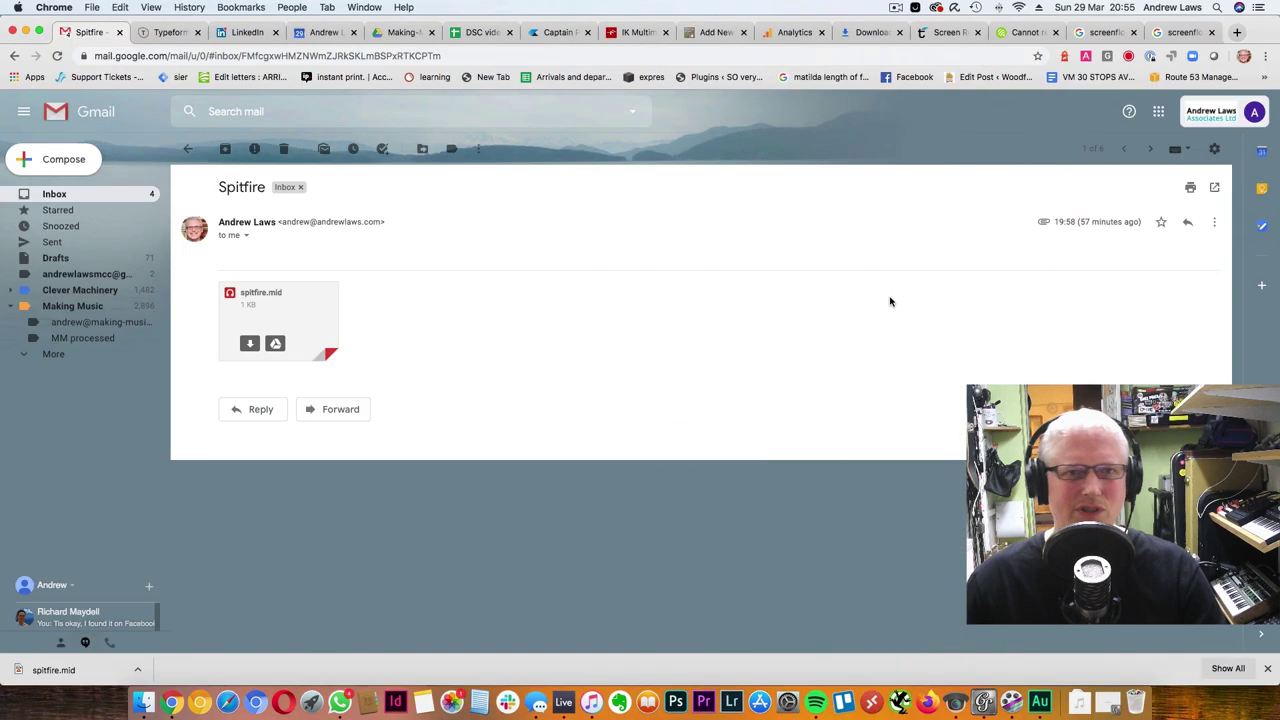
key(ctrl+Right)
key(ctrl+Right)
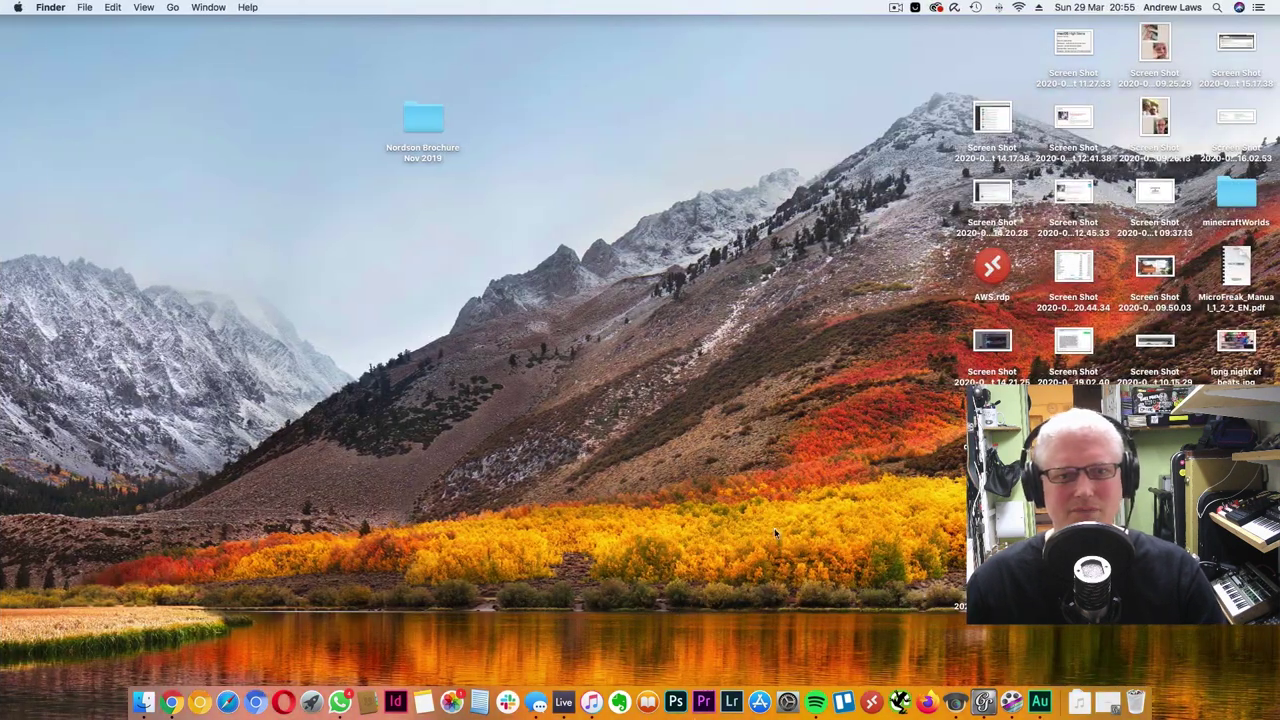
click(678, 703)
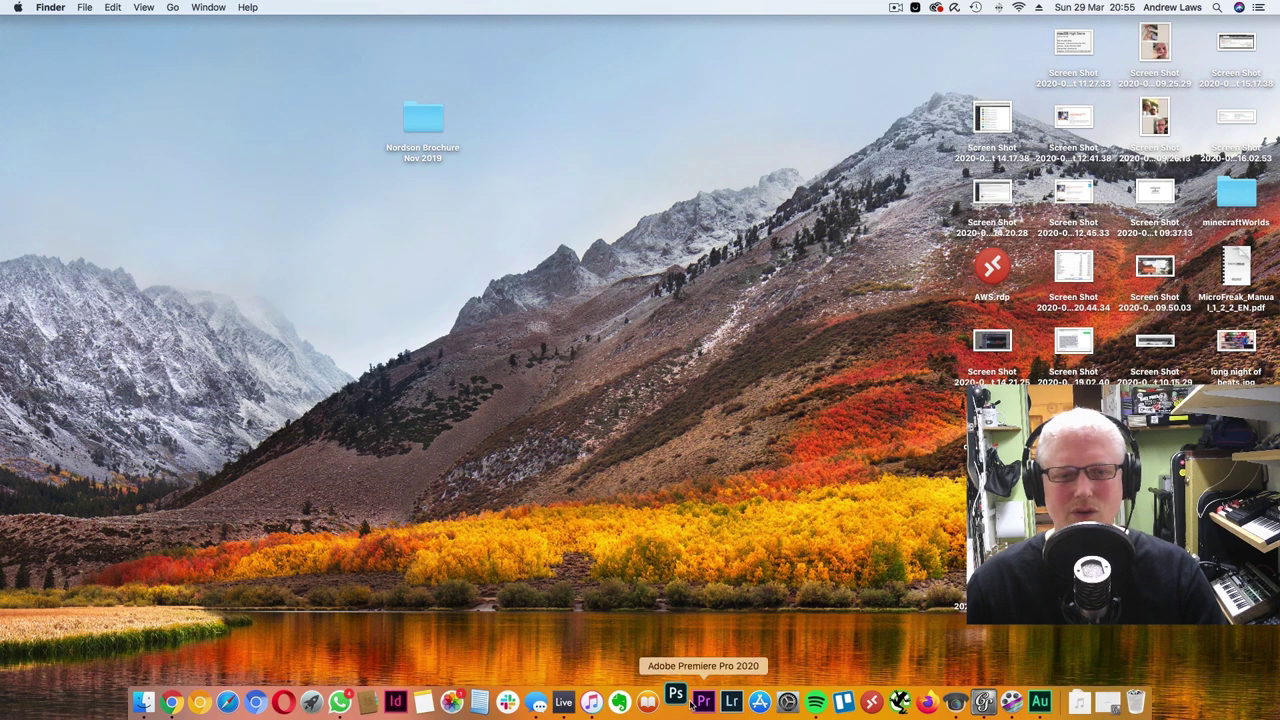
click(563, 703)
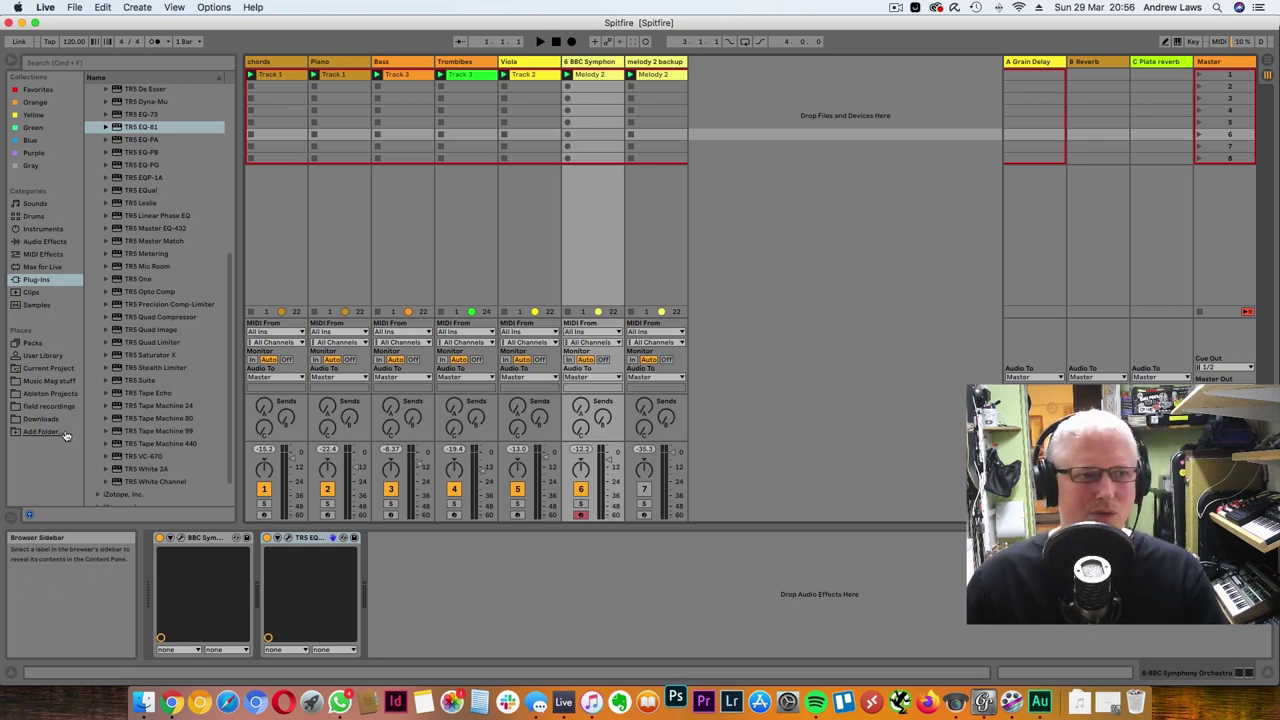
Add DR0000_0263.wav from Mawhrin Skel's Spitfire Project folder to a new audio track in the first scene and show its clip details
click(67, 394)
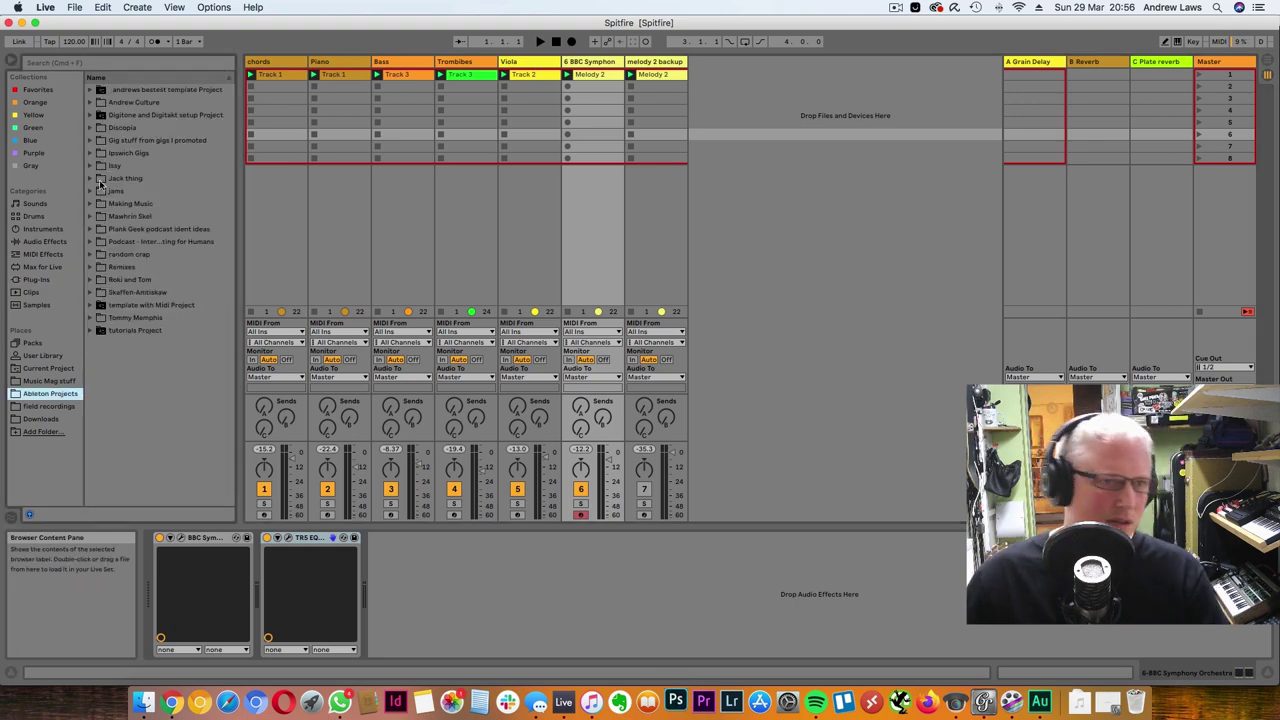
click(96, 216)
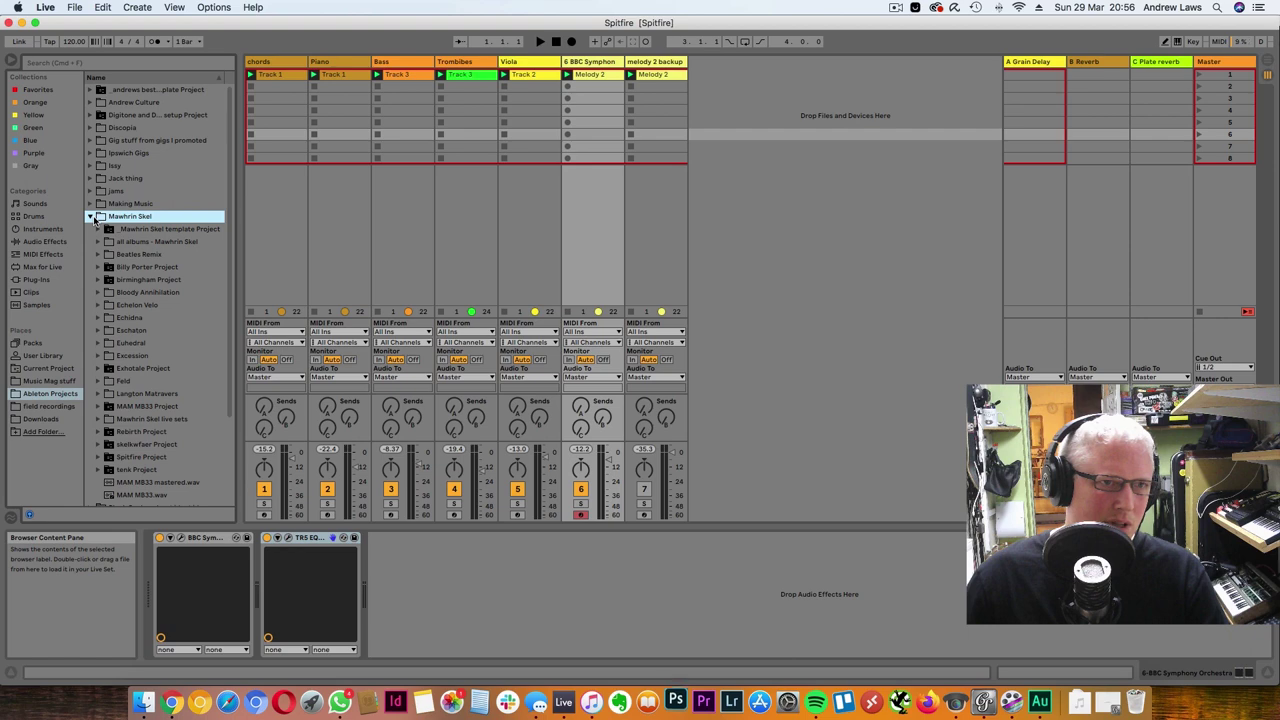
scroll(150, 355, down, 3)
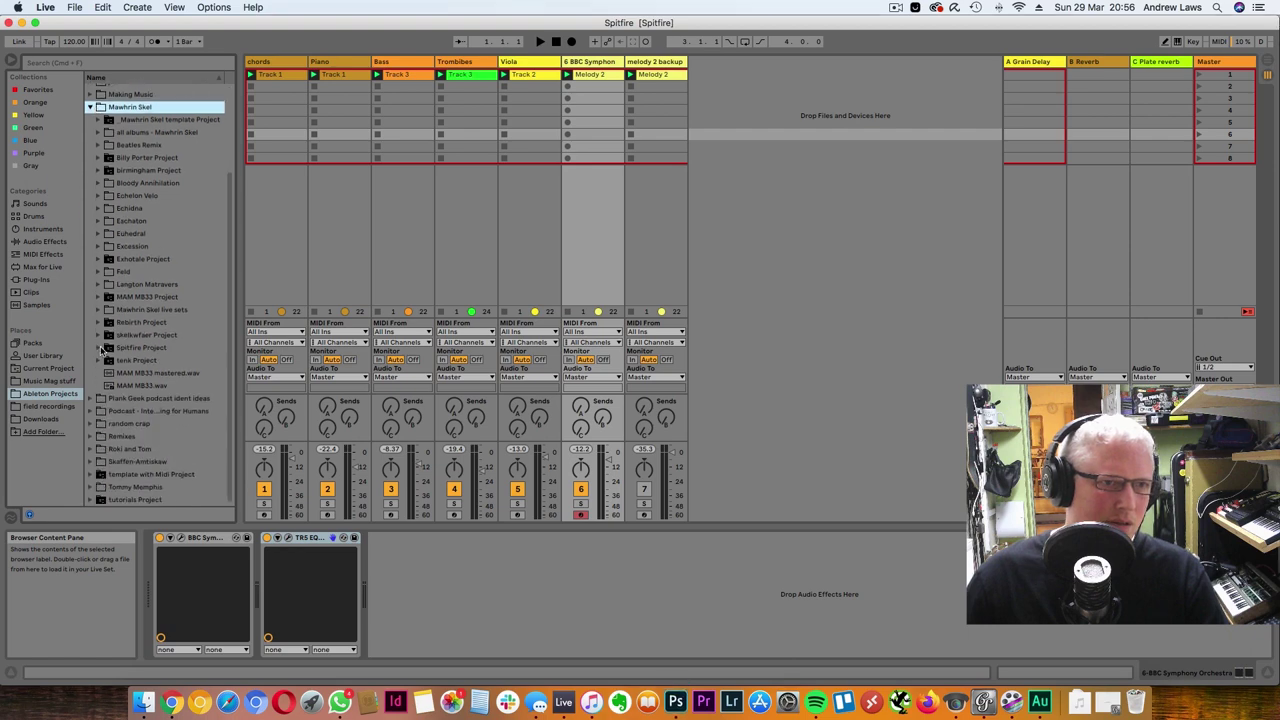
click(99, 348)
scroll(152, 342, down, 2)
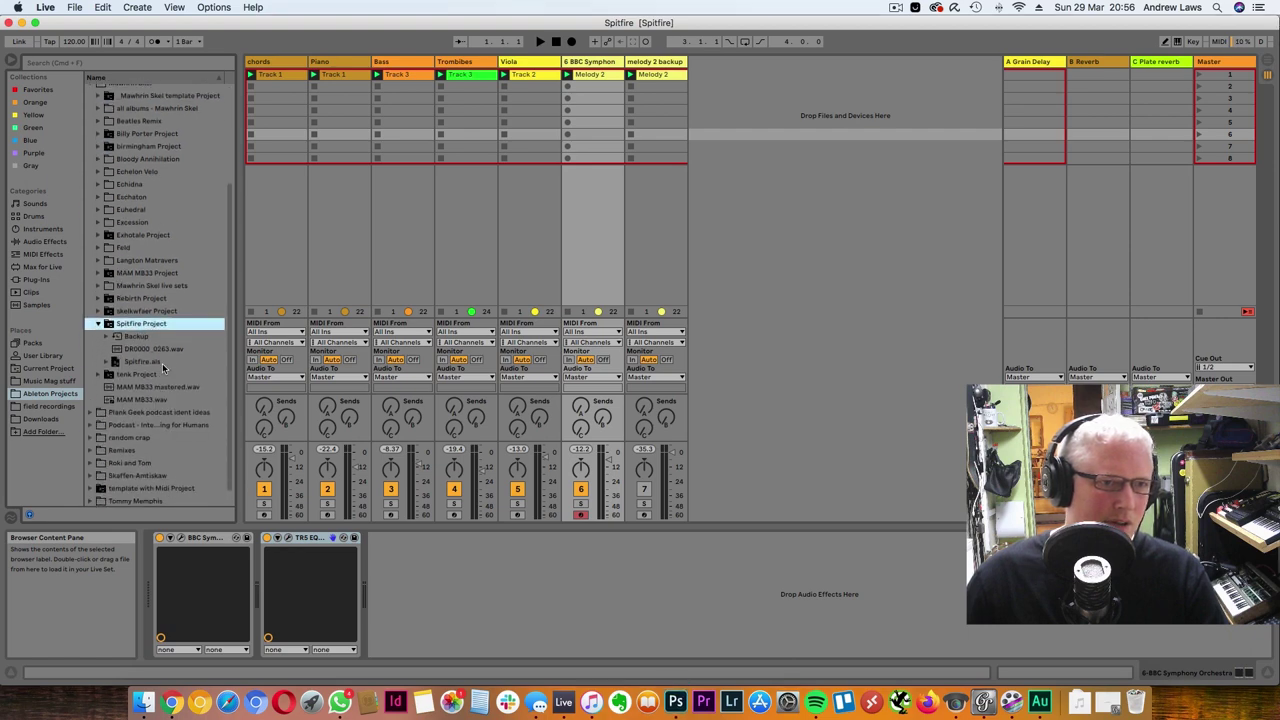
click(163, 362)
click(143, 350)
drag(140, 352, 706, 77)
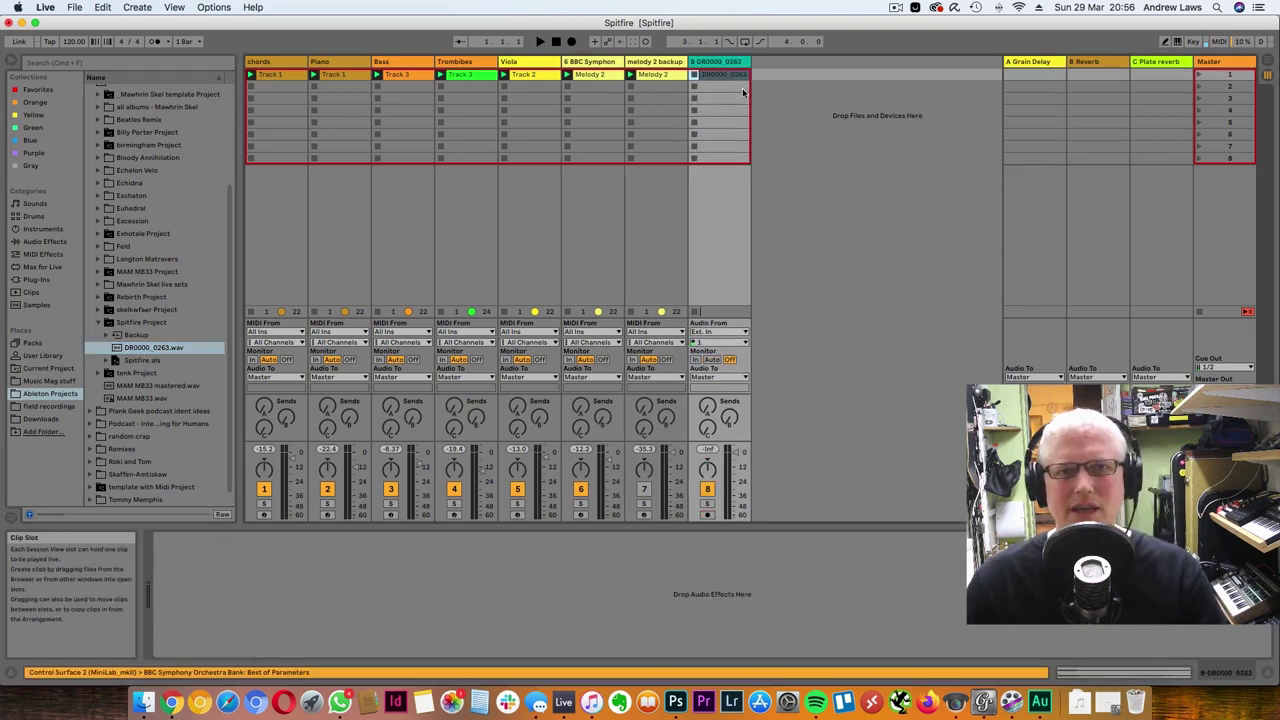
click(732, 74)
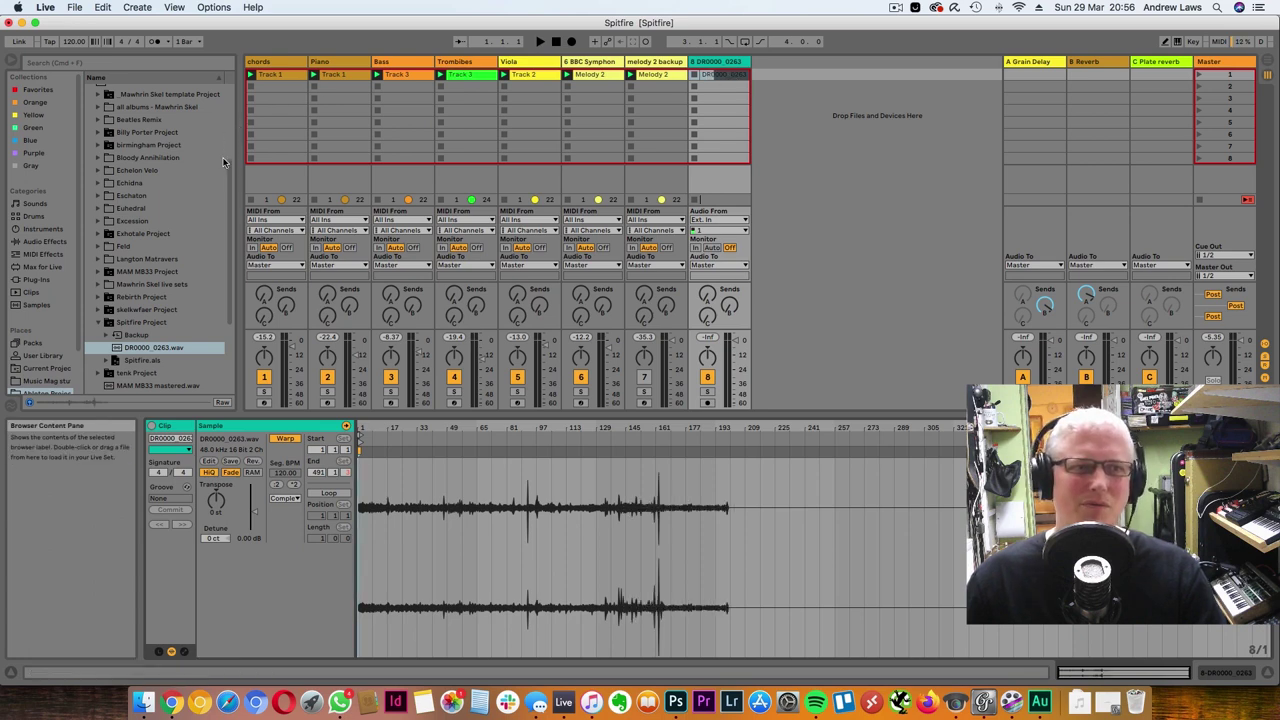
Add EQ Eight to the field recording track, cutting the lows and boosting 2.25 kHz by 5.08 dB
click(45, 241)
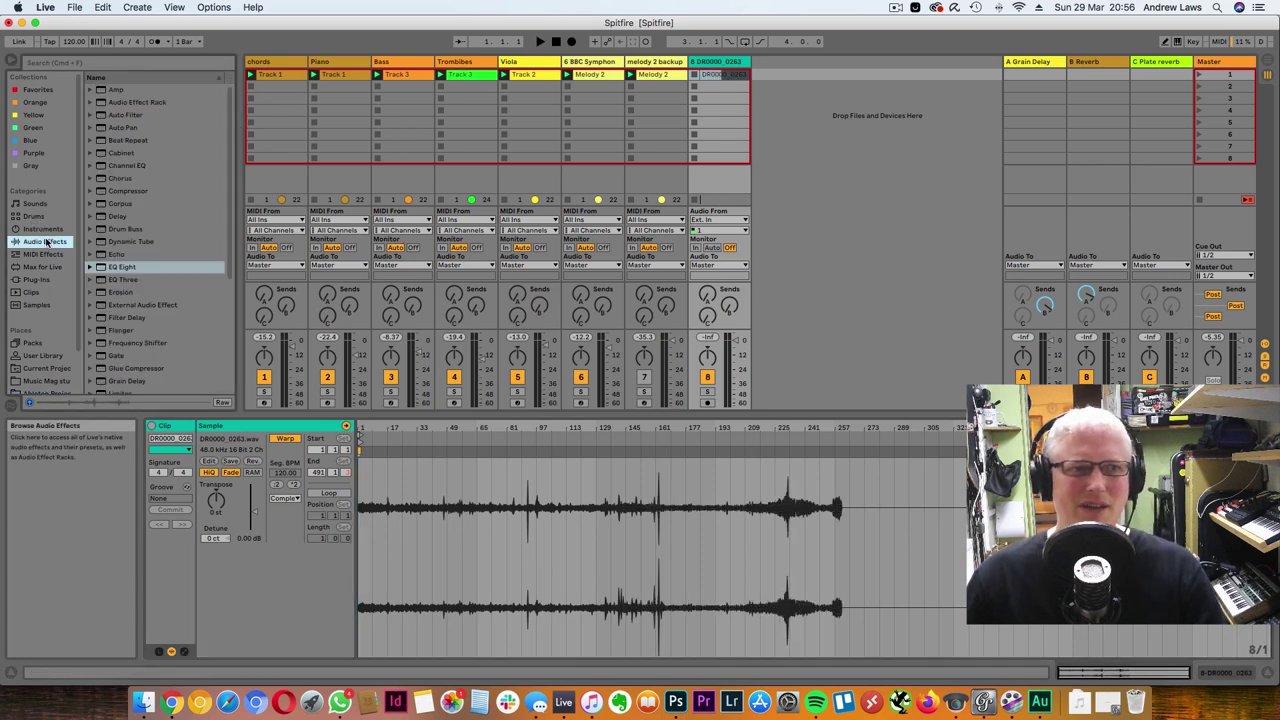
drag(122, 267, 720, 102)
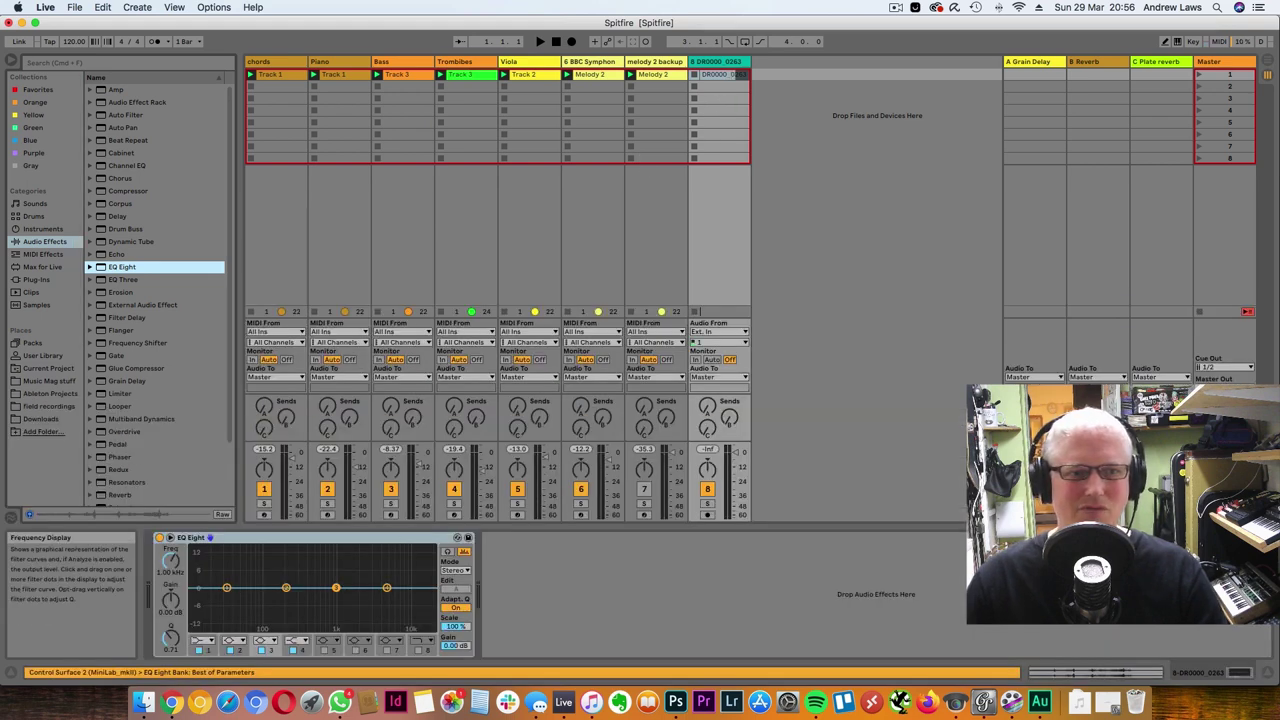
drag(227, 588, 361, 574)
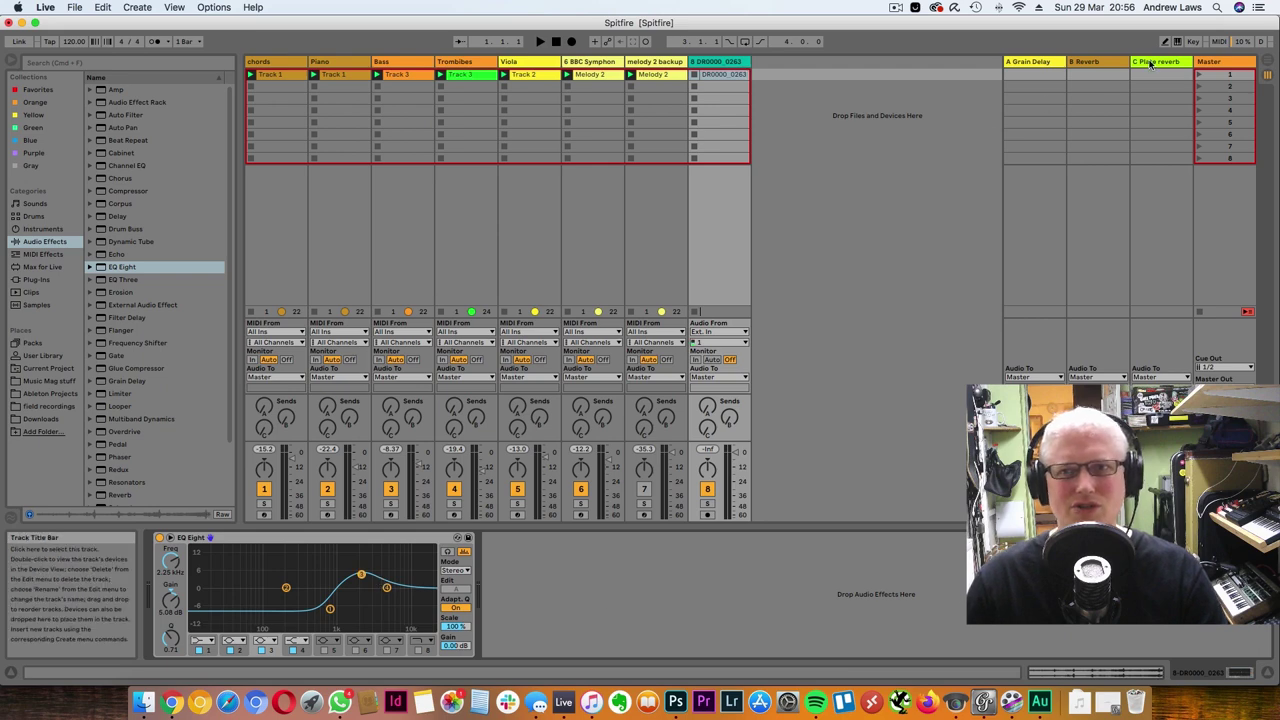
Play the first scene and reshape the recording's EQ with a low-mid cut and a 12.3 dB boost at 10.7 kHz
click(1200, 75)
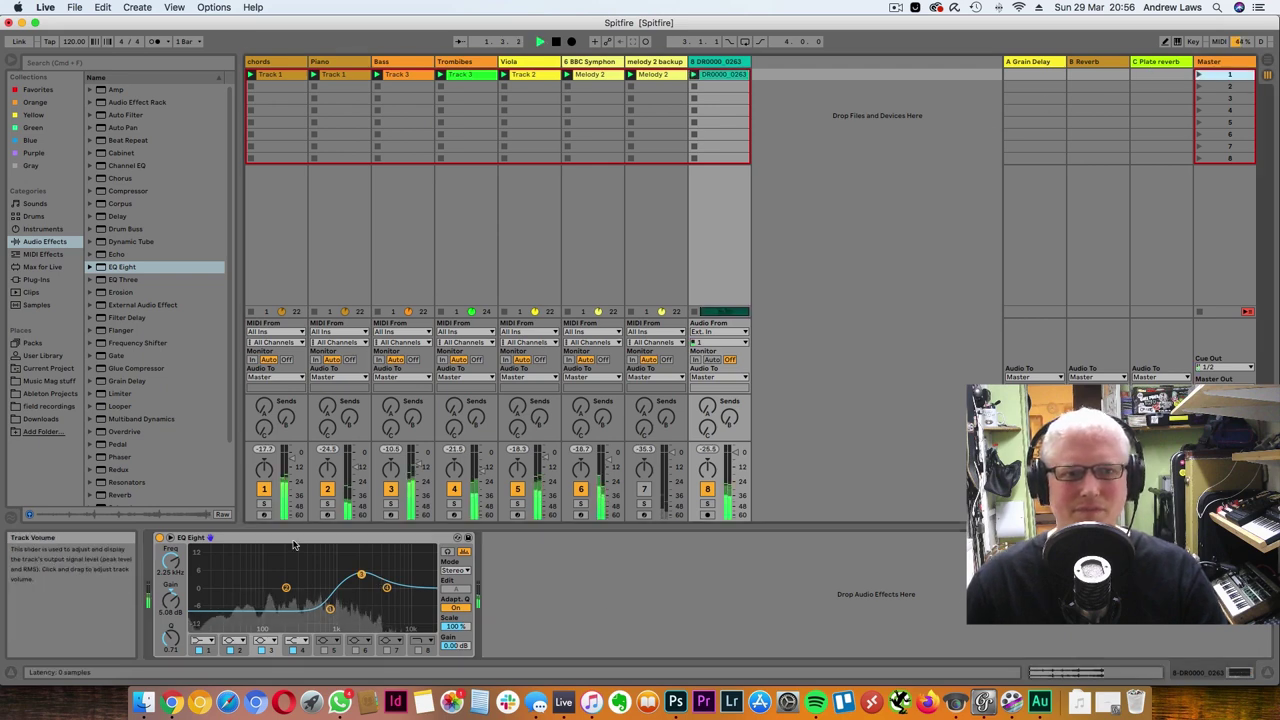
drag(386, 587, 359, 554)
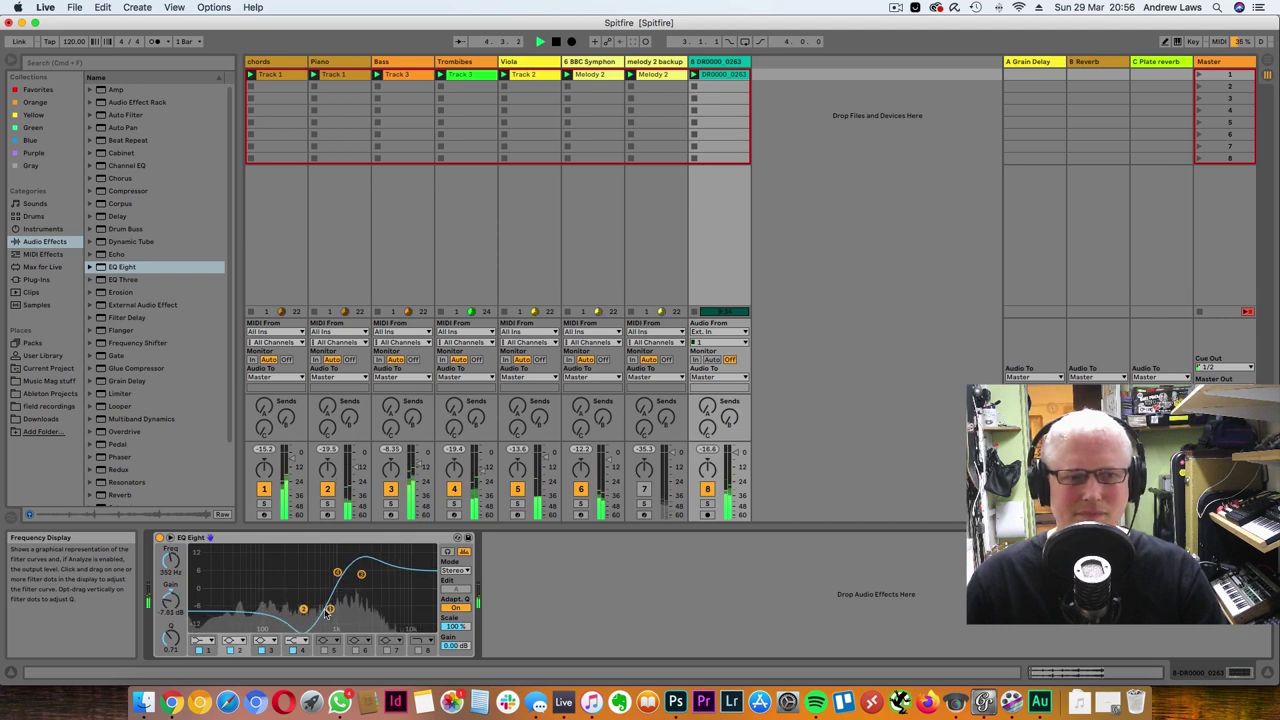
drag(338, 573, 409, 555)
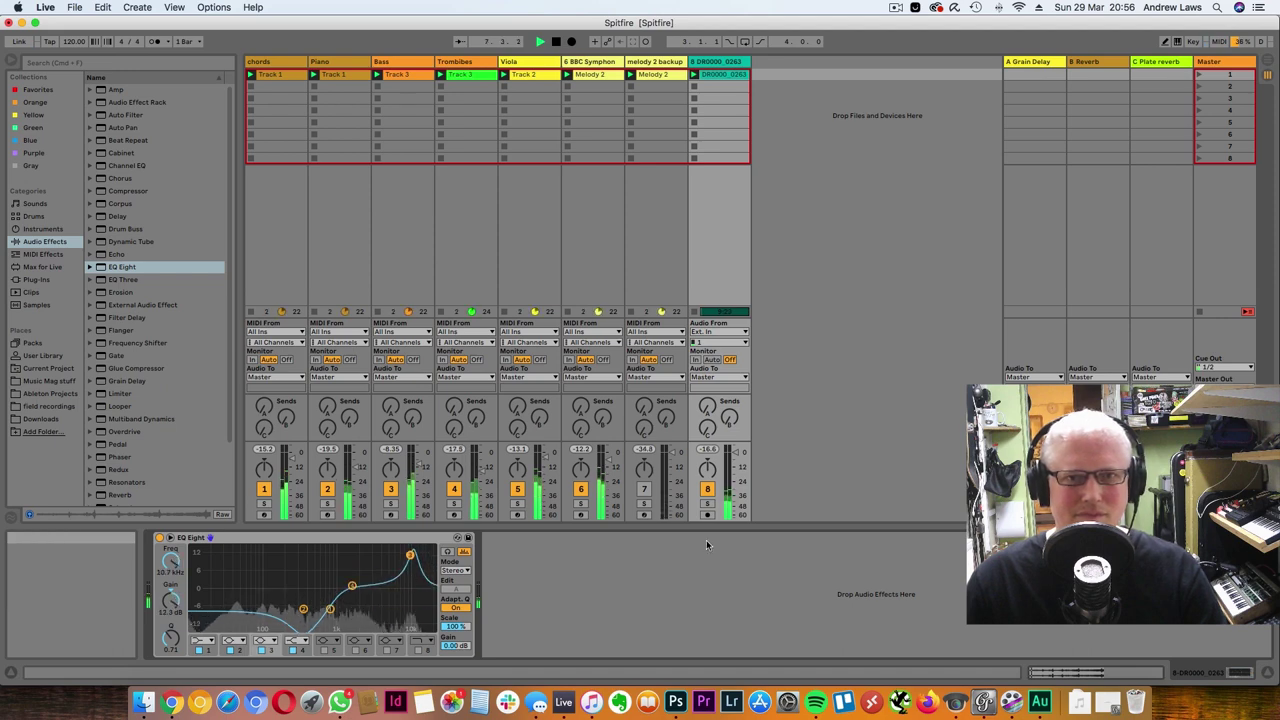
Stop playback and all clips, and listen to the field recording clip alone
click(558, 44)
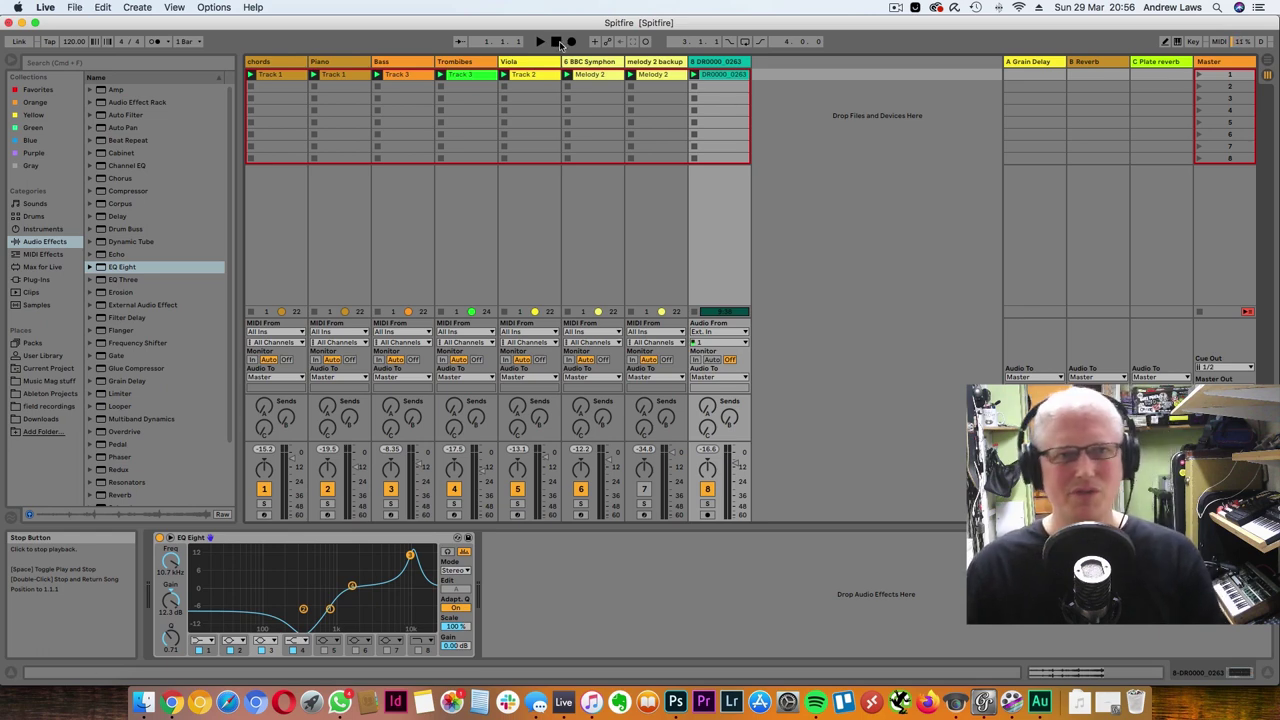
click(1201, 313)
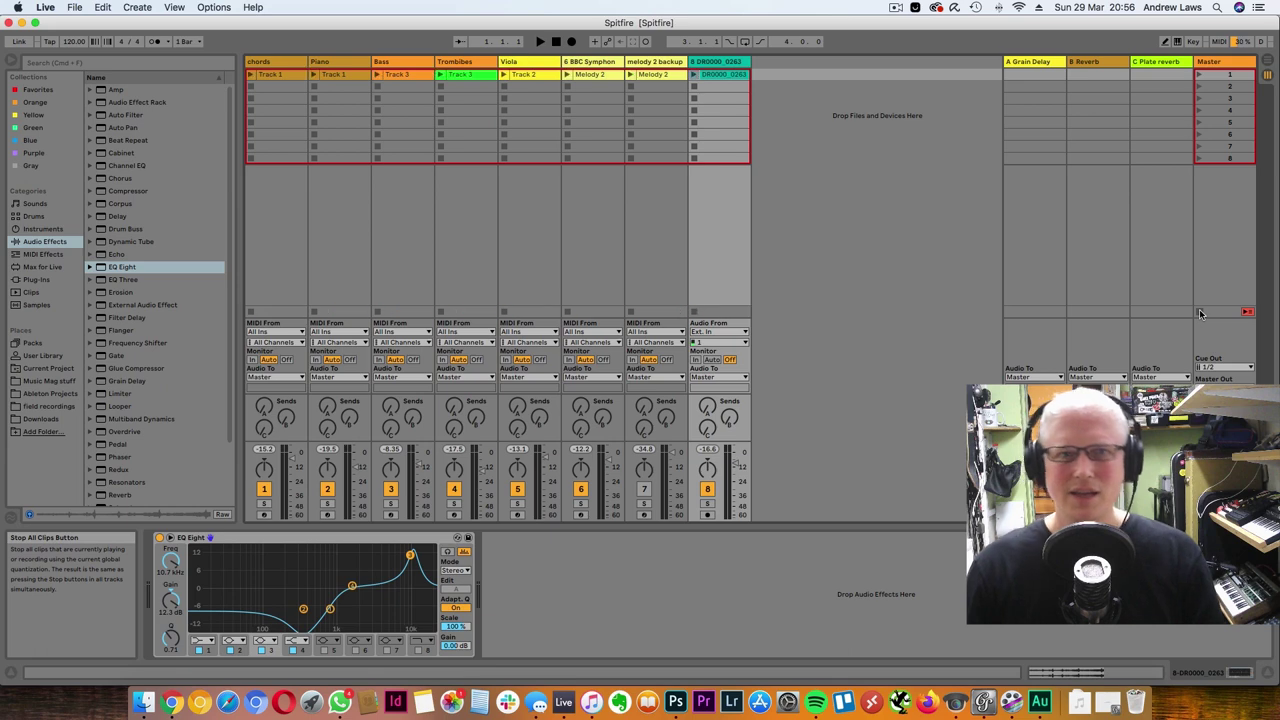
click(695, 78)
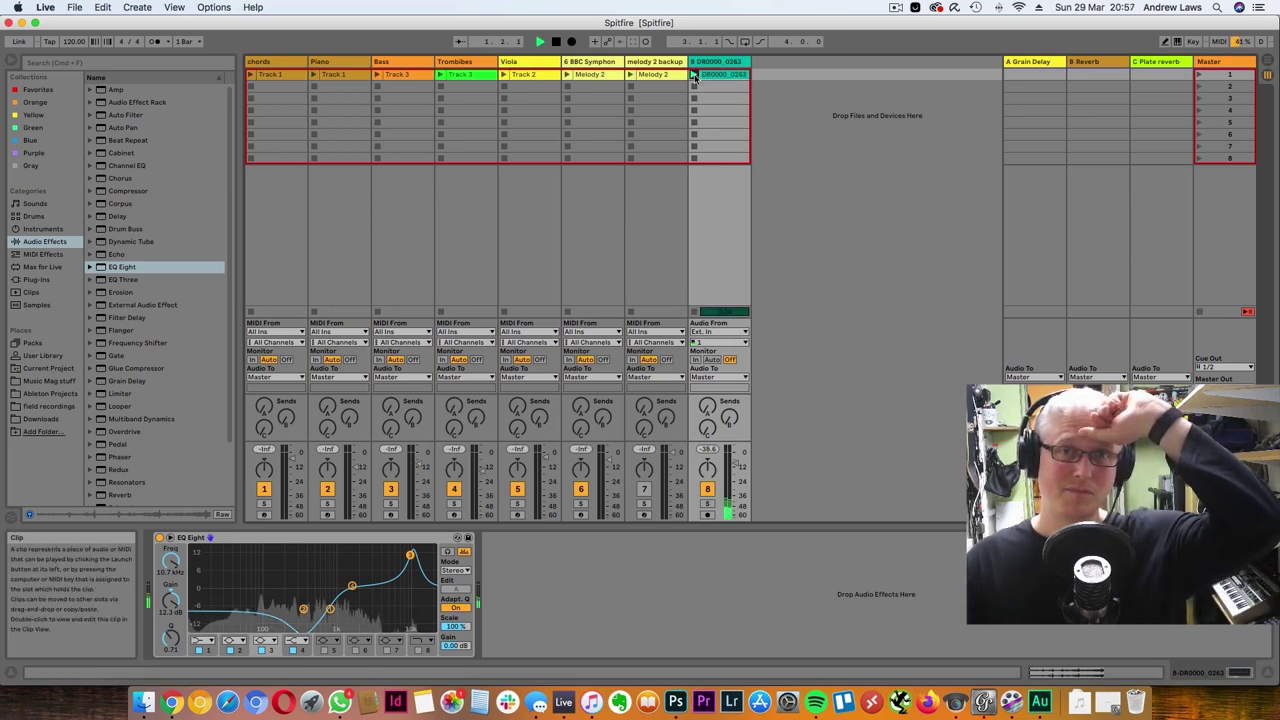
Move the field recording's middle EQ band to 1.04 kHz at 1.36 dB, save the set and stop all playback and clips
drag(352, 586, 337, 584)
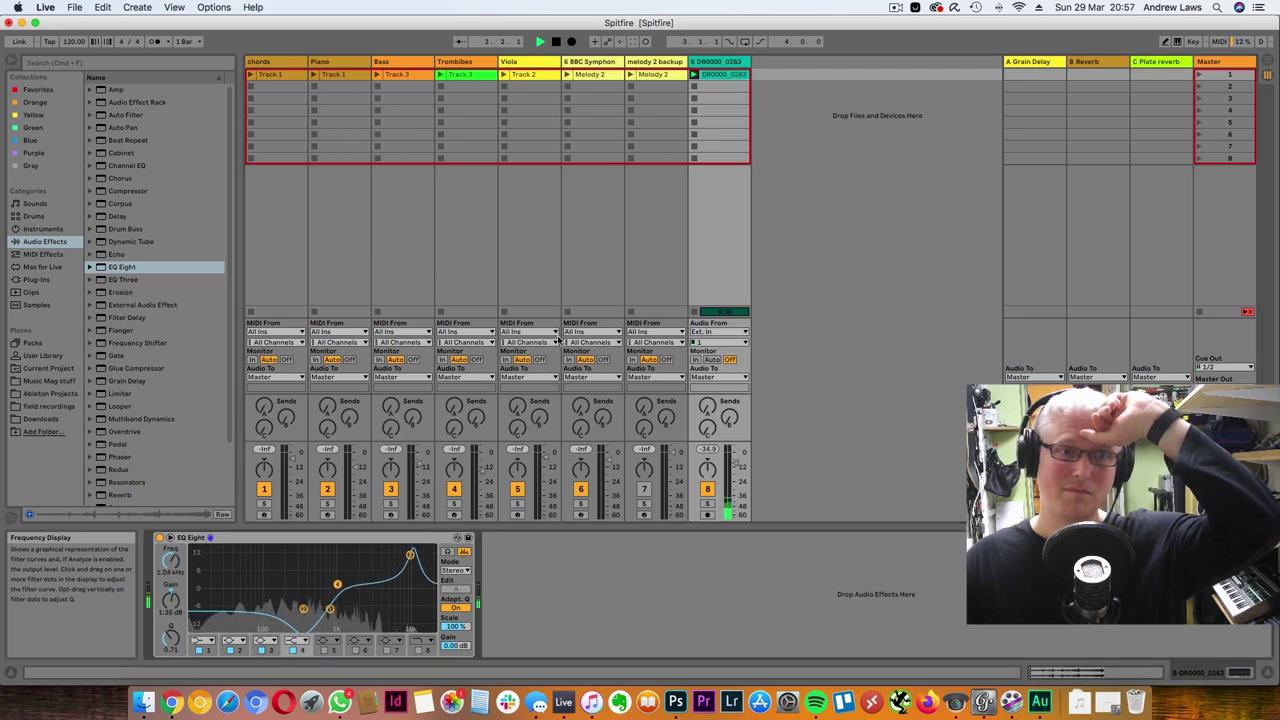
click(557, 42)
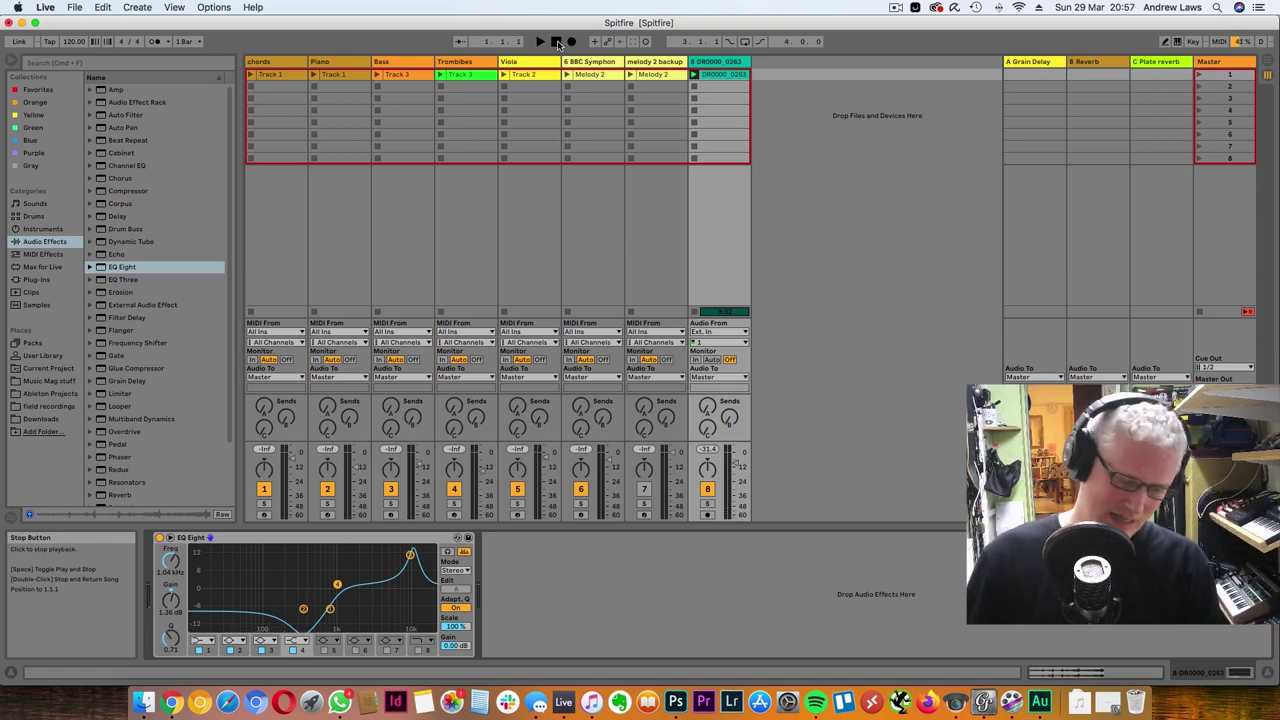
key(super+s)
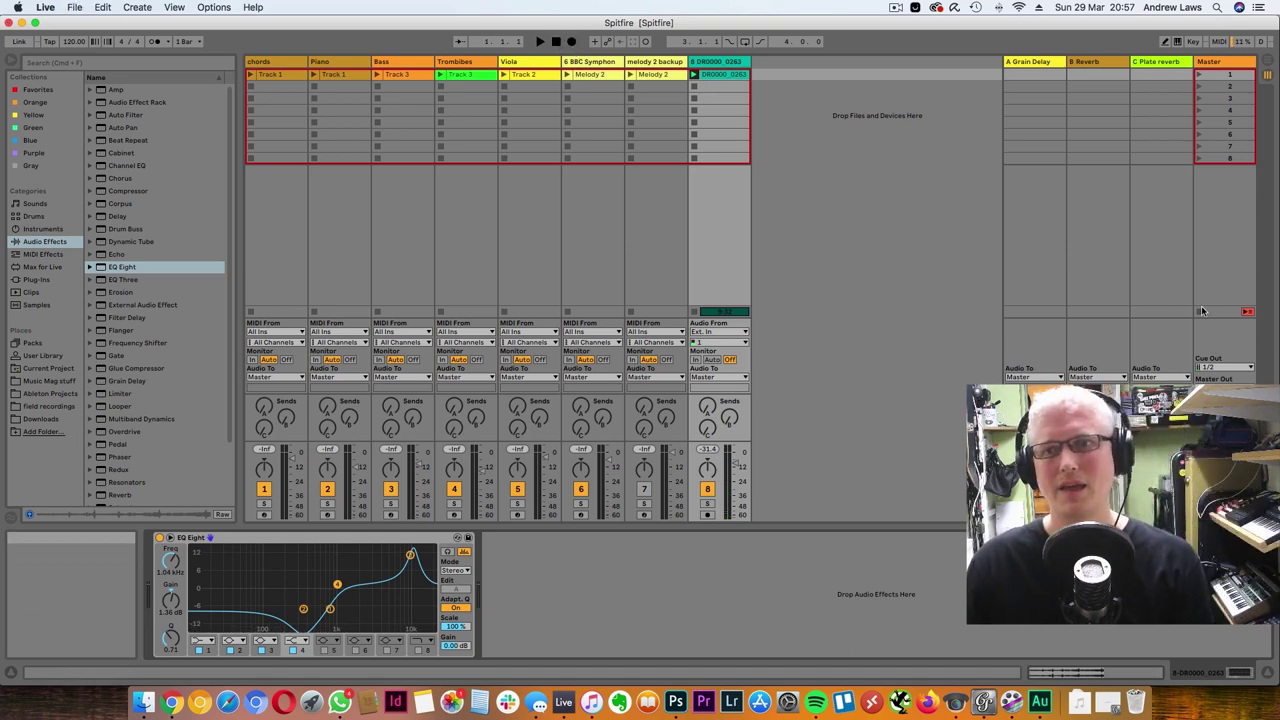
click(1201, 313)
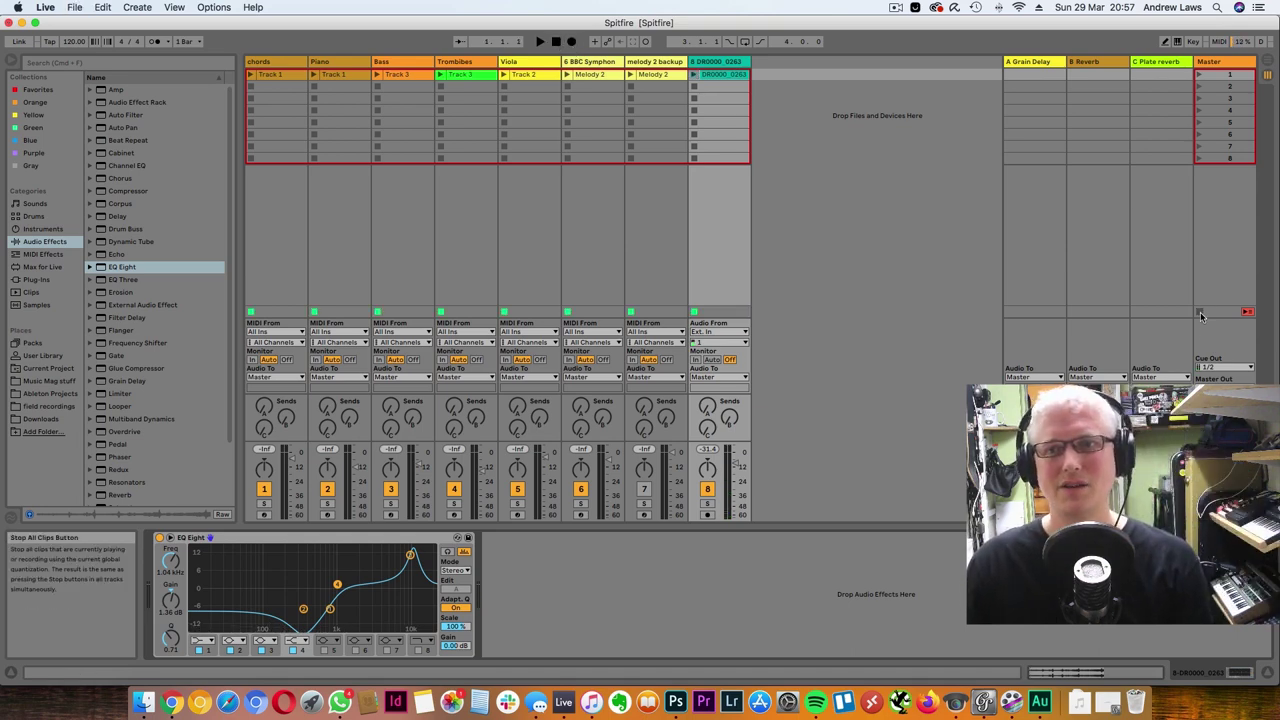
Build up the first scene by ear, launching the chords, Trombones, Piano and Bass clips one at a time and restarting the Bass
click(251, 76)
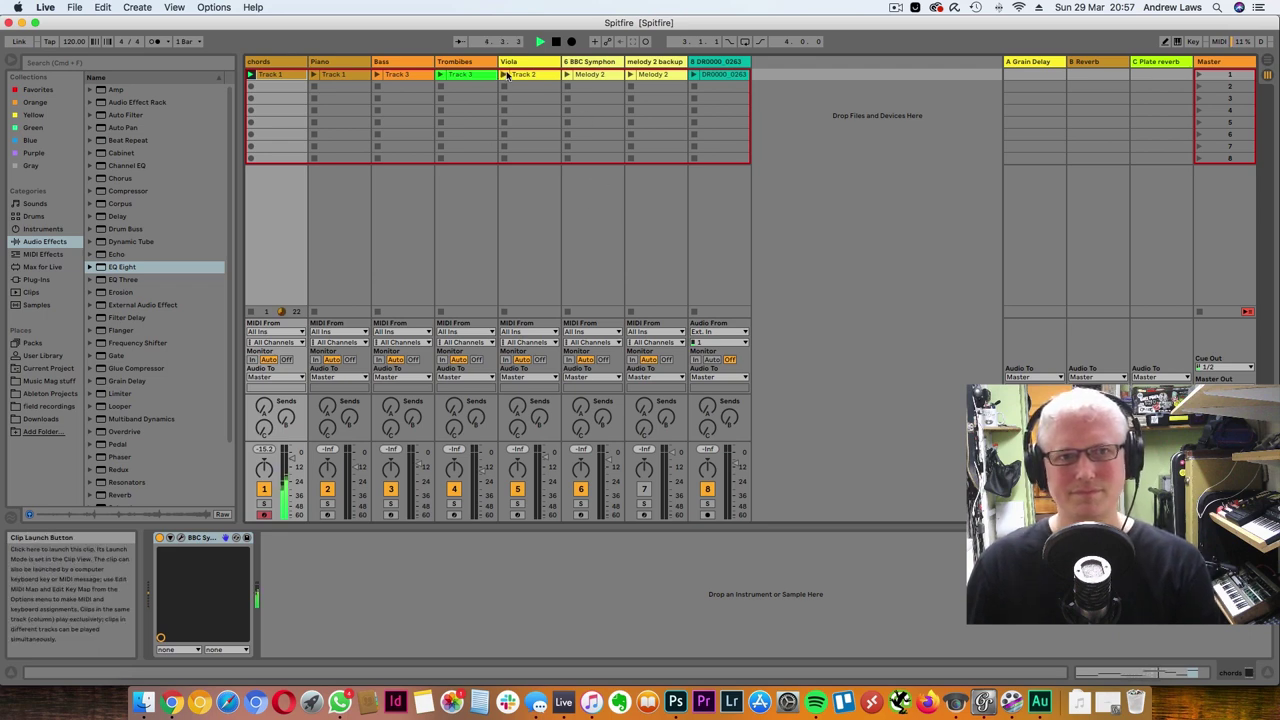
click(441, 76)
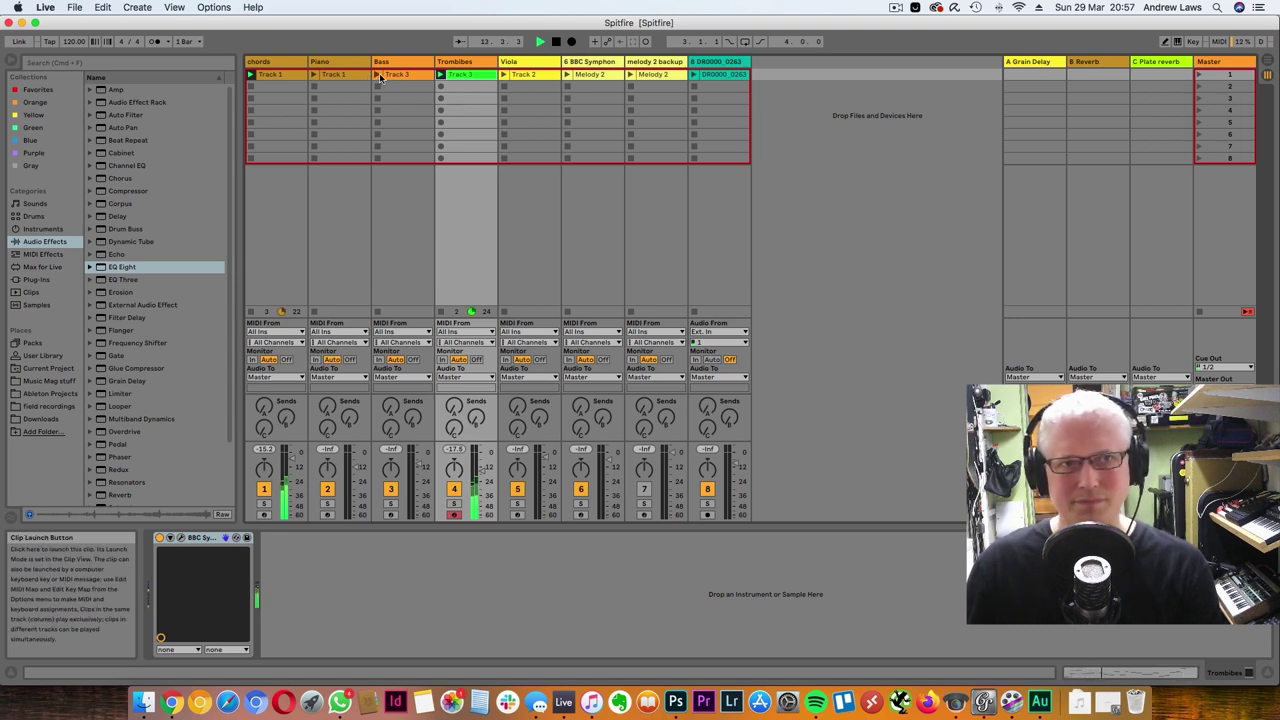
click(314, 76)
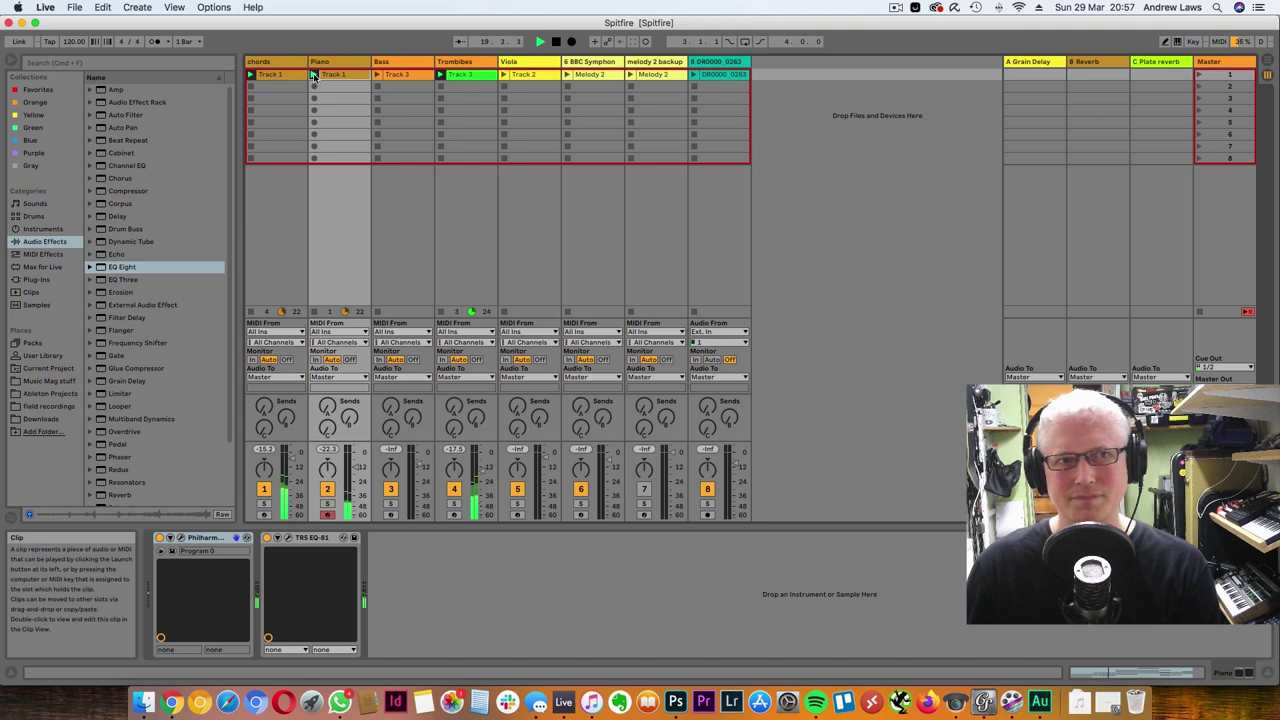
click(377, 76)
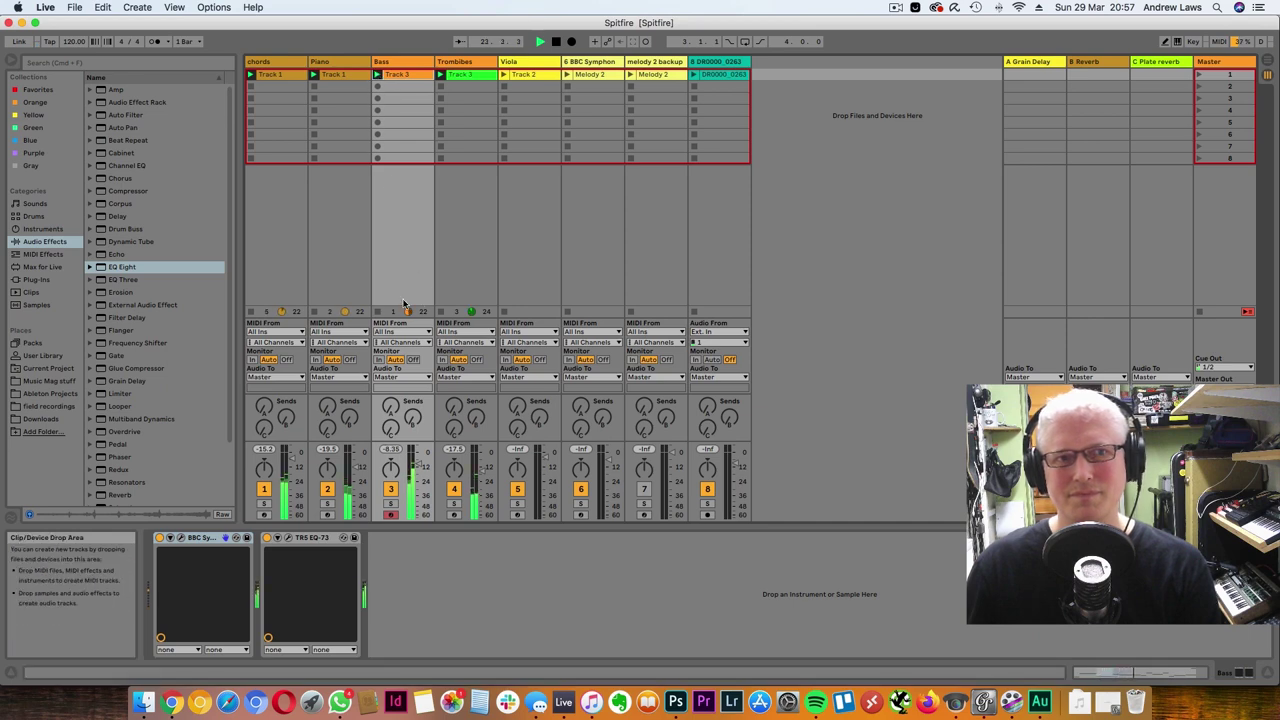
click(377, 316)
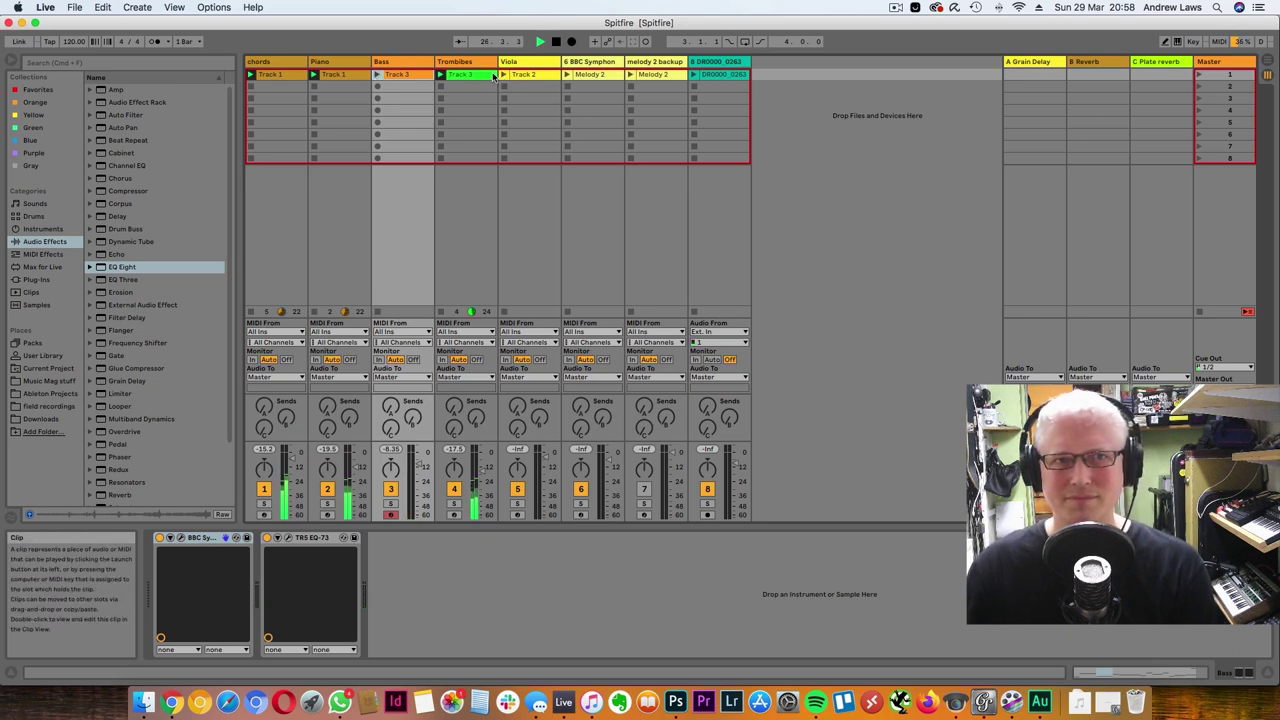
click(377, 75)
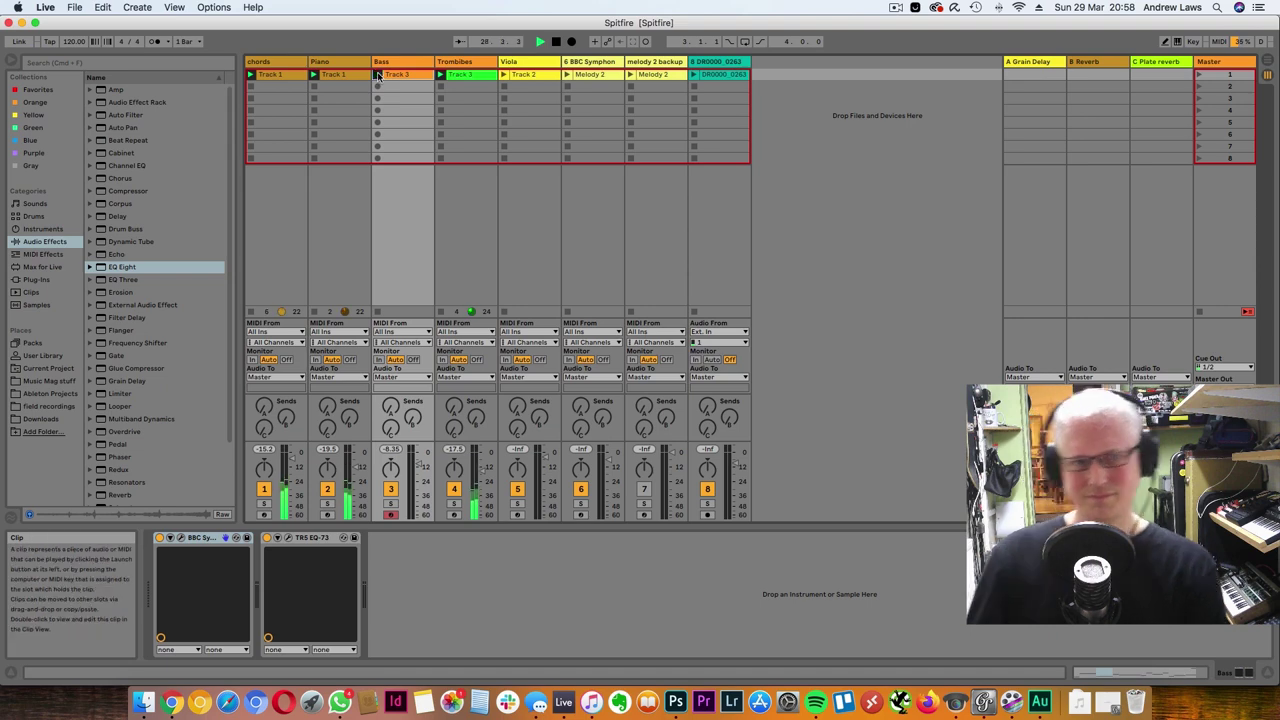
Shorten the Trombones clip's loop to a length of 5.2.0 in its note editor
double_click(460, 75)
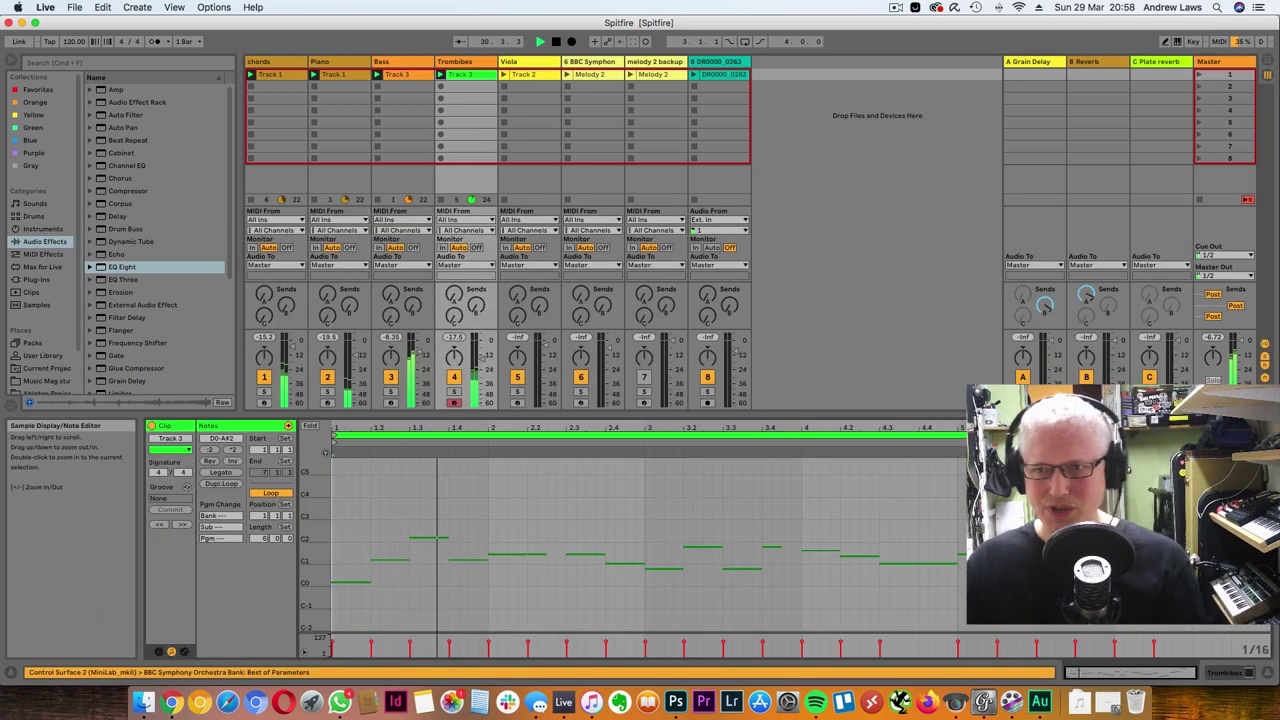
drag(1271, 435, 1193, 435)
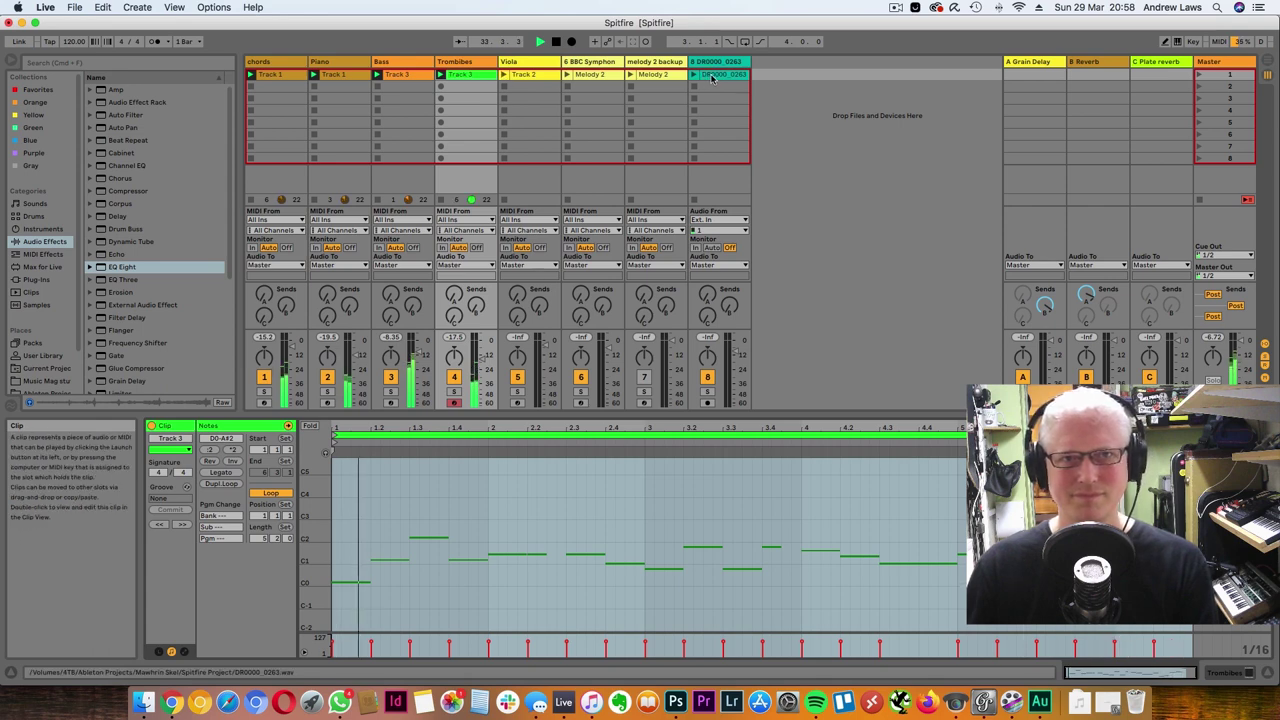
Duplicate the first scene and delete the field recording clip from its first row
right_click(1207, 78)
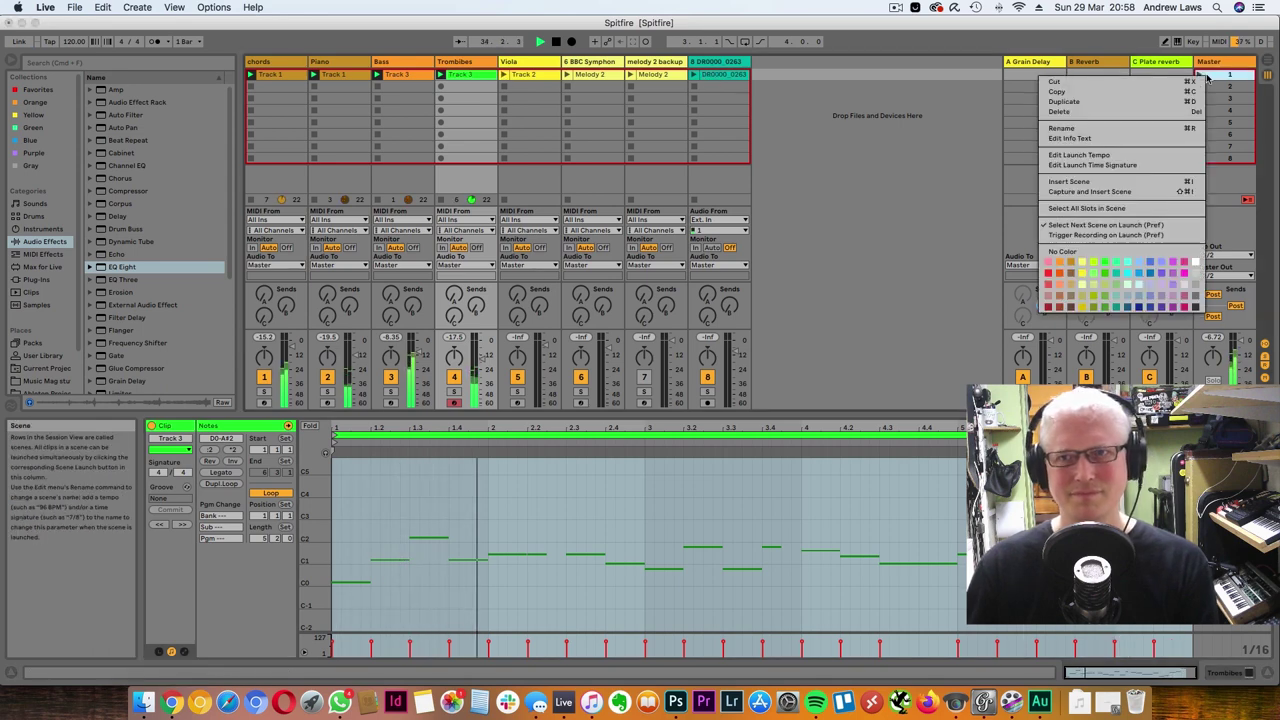
click(1137, 106)
click(714, 74)
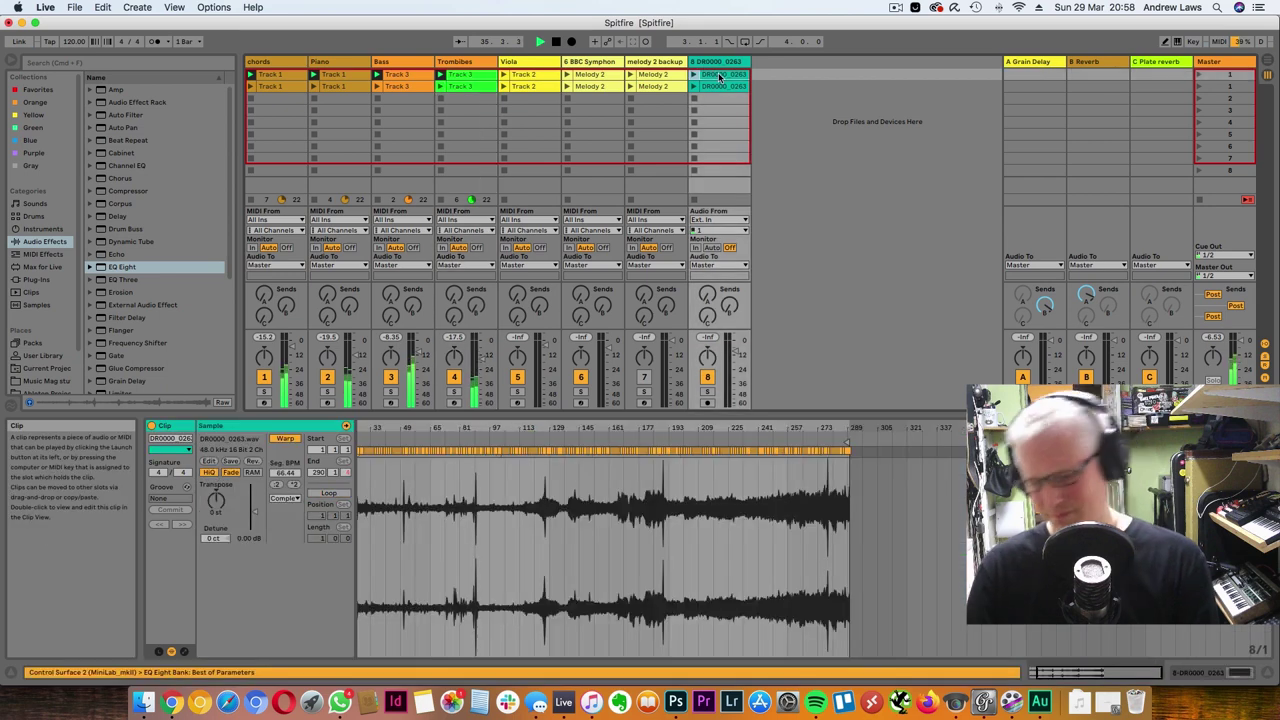
key(Delete)
Duplicate the second scene to make a third row of clips
click(1210, 86)
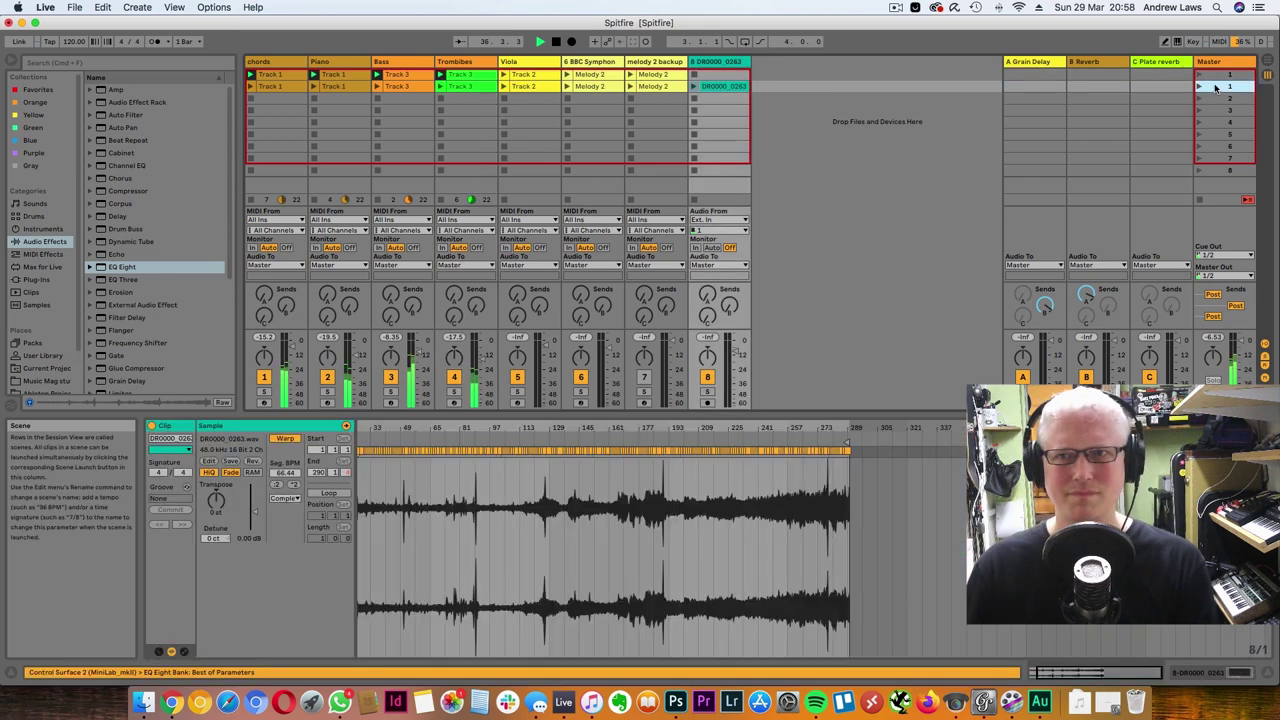
right_click(1210, 86)
click(1147, 112)
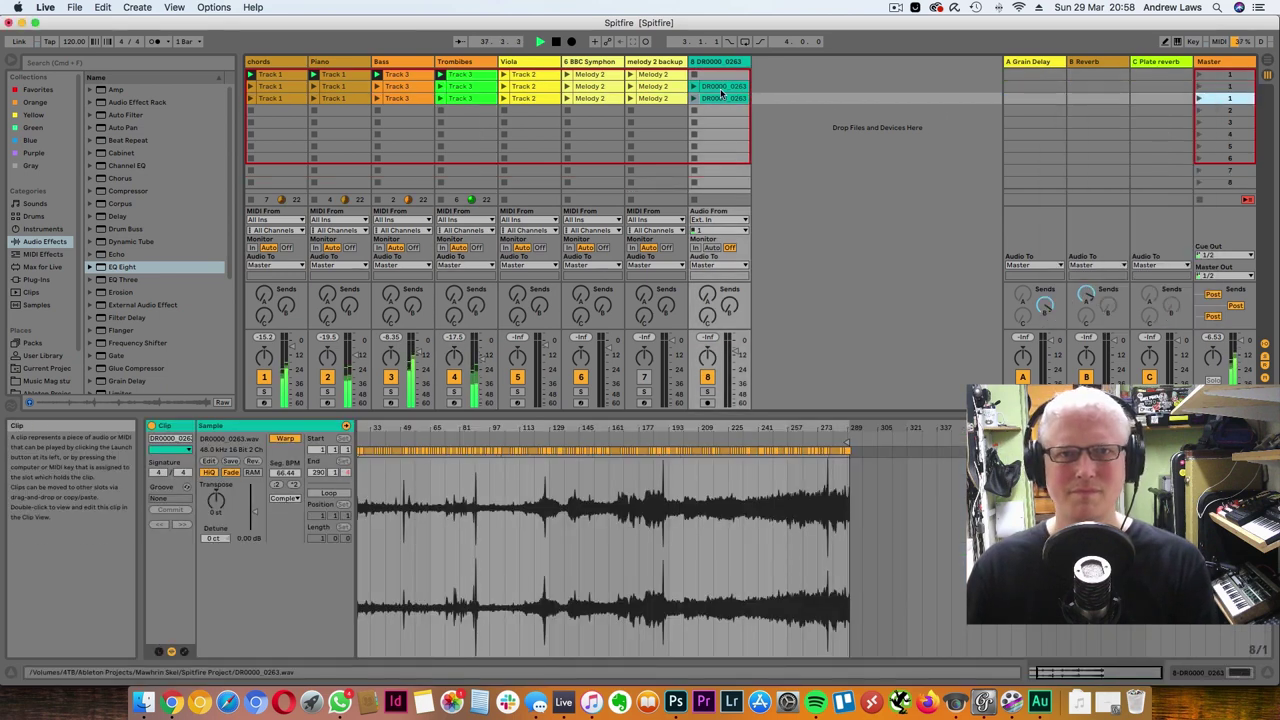
Strip the second scene to the Viola and field recording by deleting its melody, chords, Piano, Bass and Trombones clips
click(651, 87)
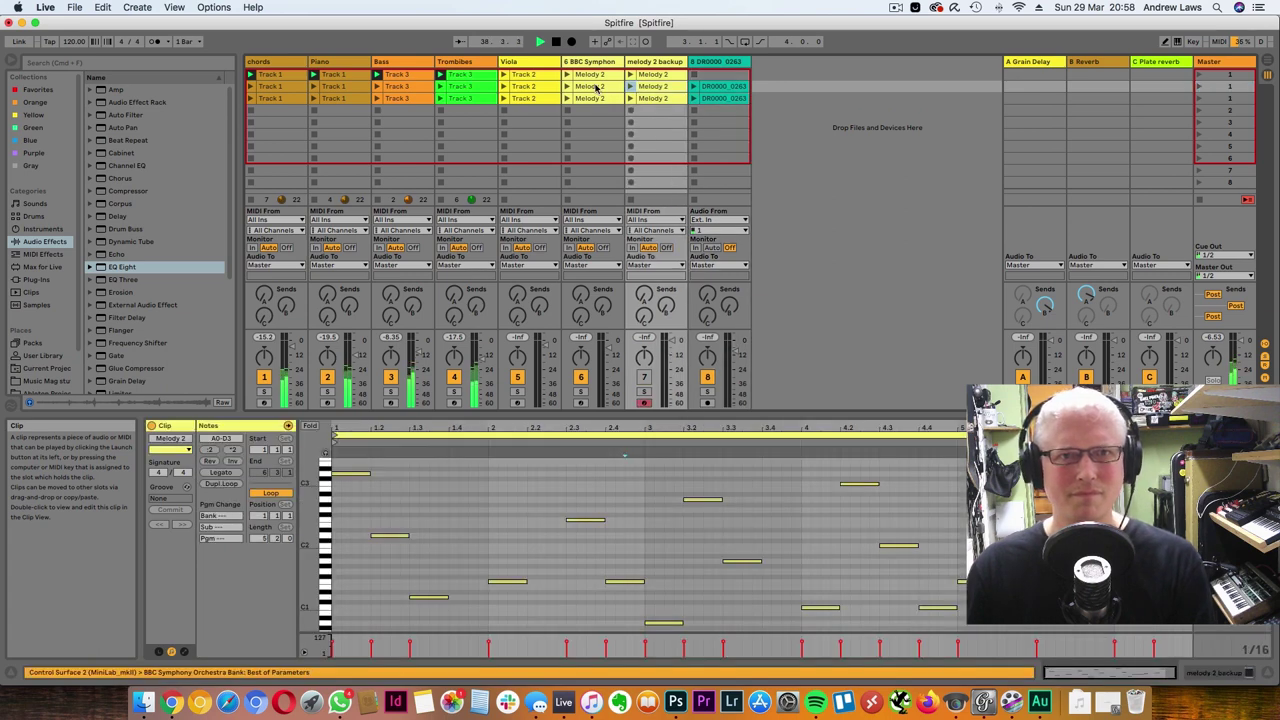
click(595, 88)
key(Delete)
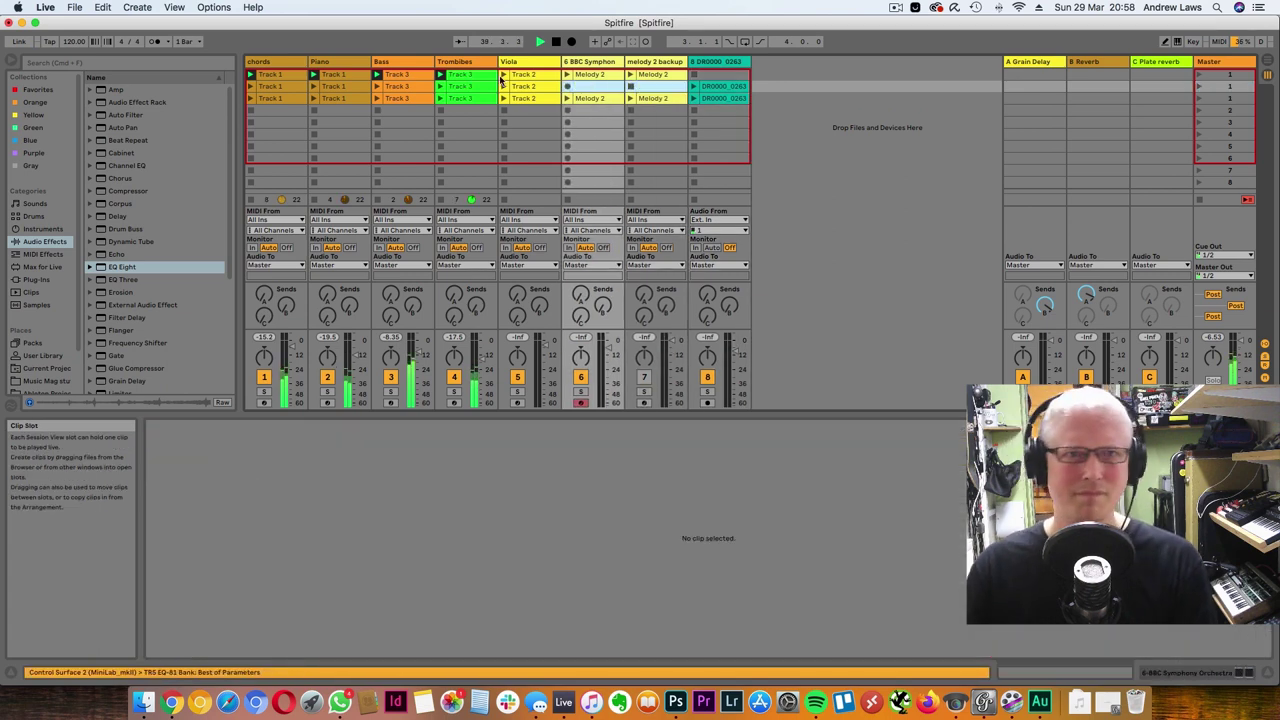
click(476, 88)
shift+click(266, 88)
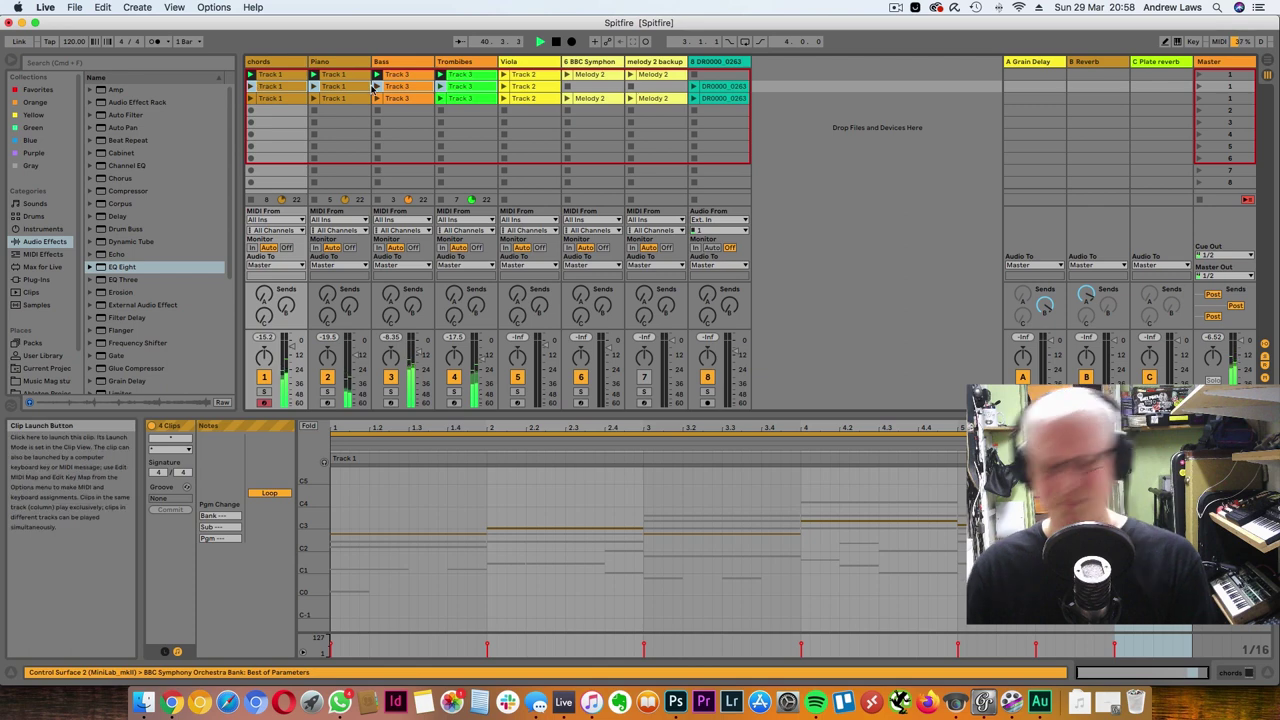
key(Delete)
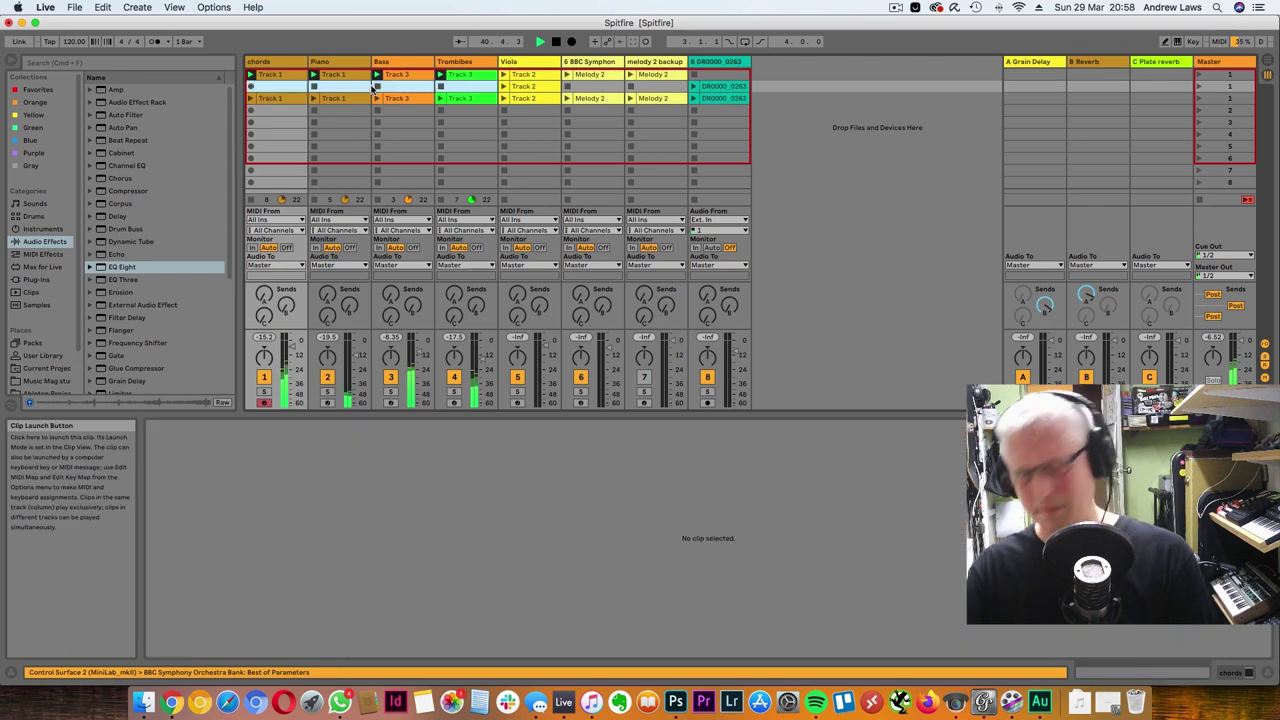
Play the second and third scenes in turn, stopping the Piano, Bass, BBC Symphony, Trombones and Viola clips one by one
click(1199, 87)
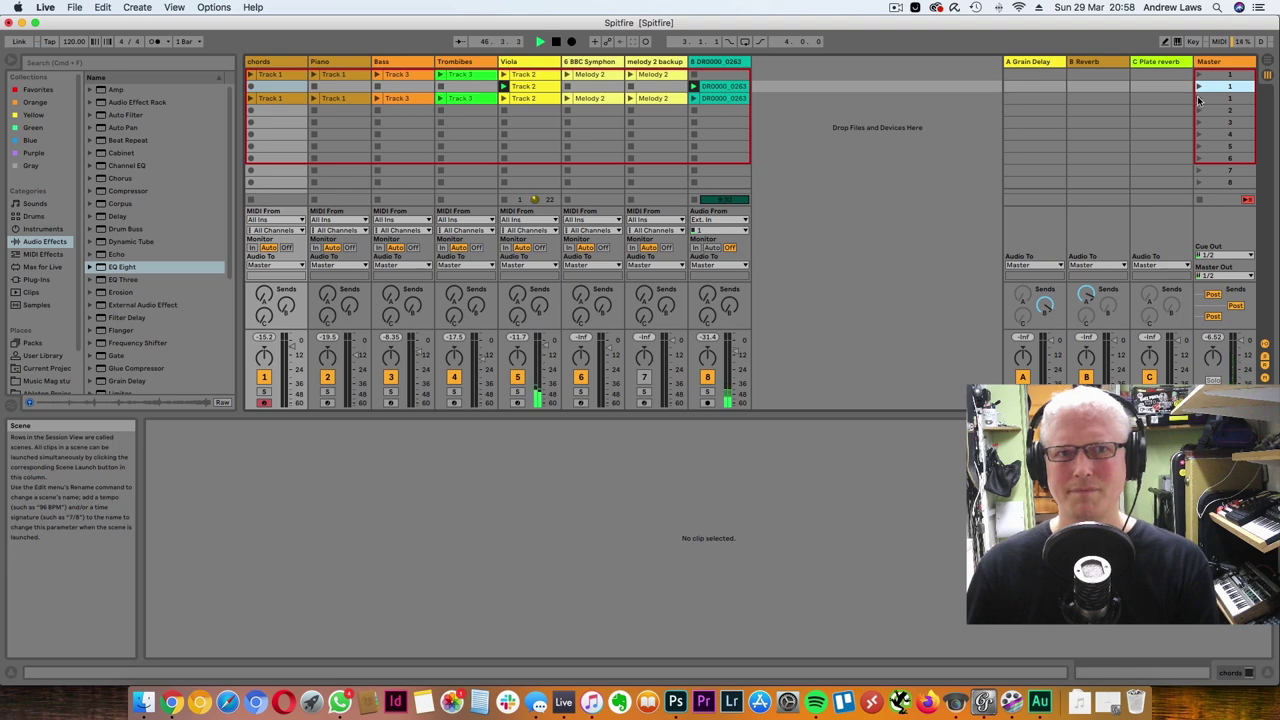
click(1199, 98)
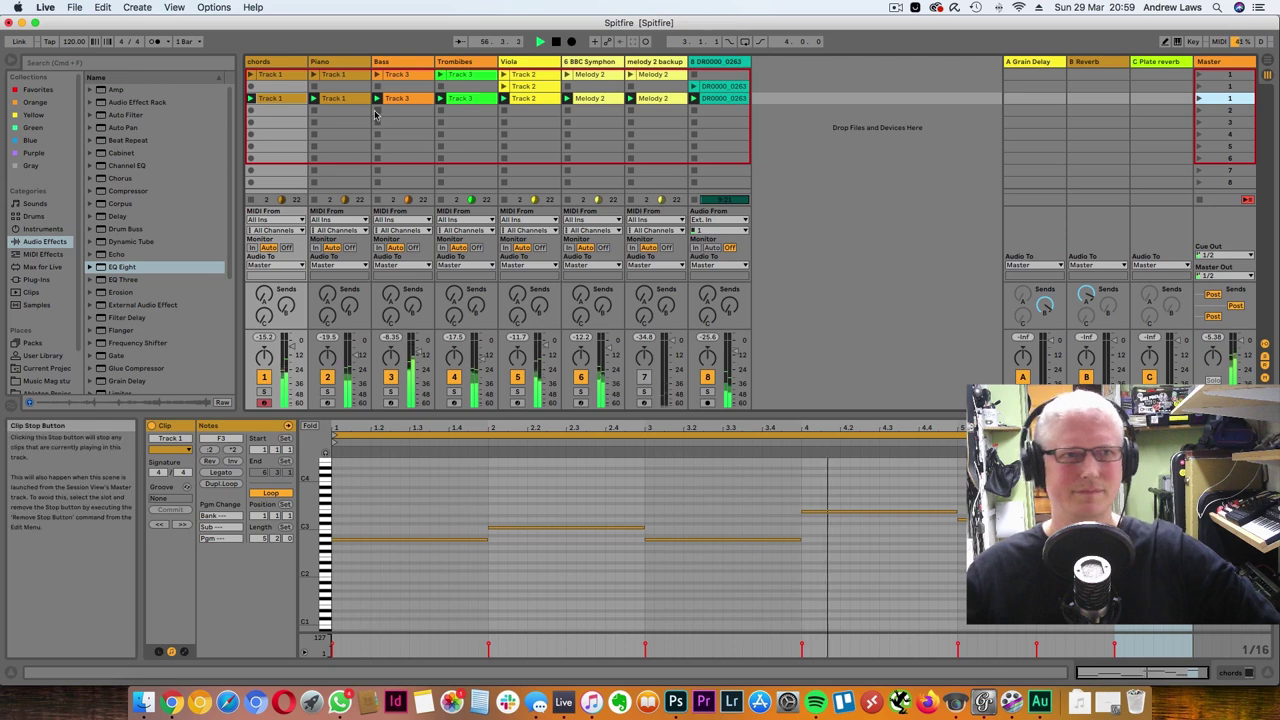
click(313, 200)
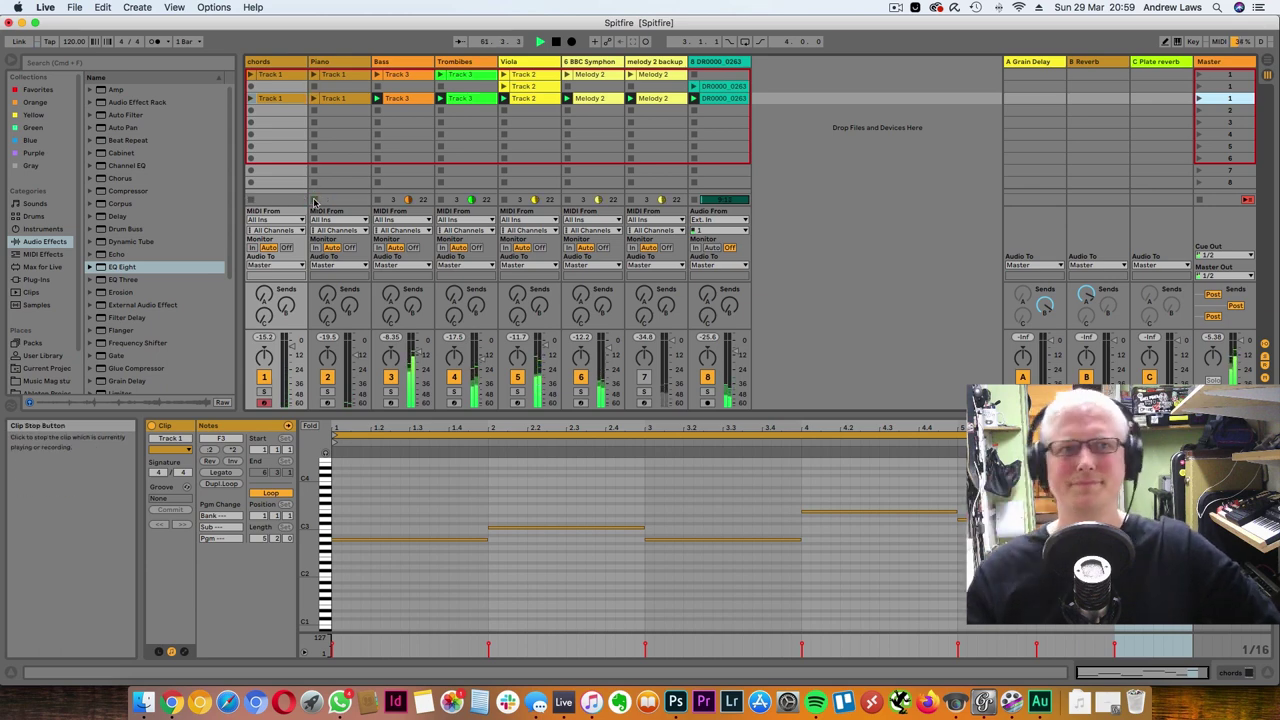
click(378, 200)
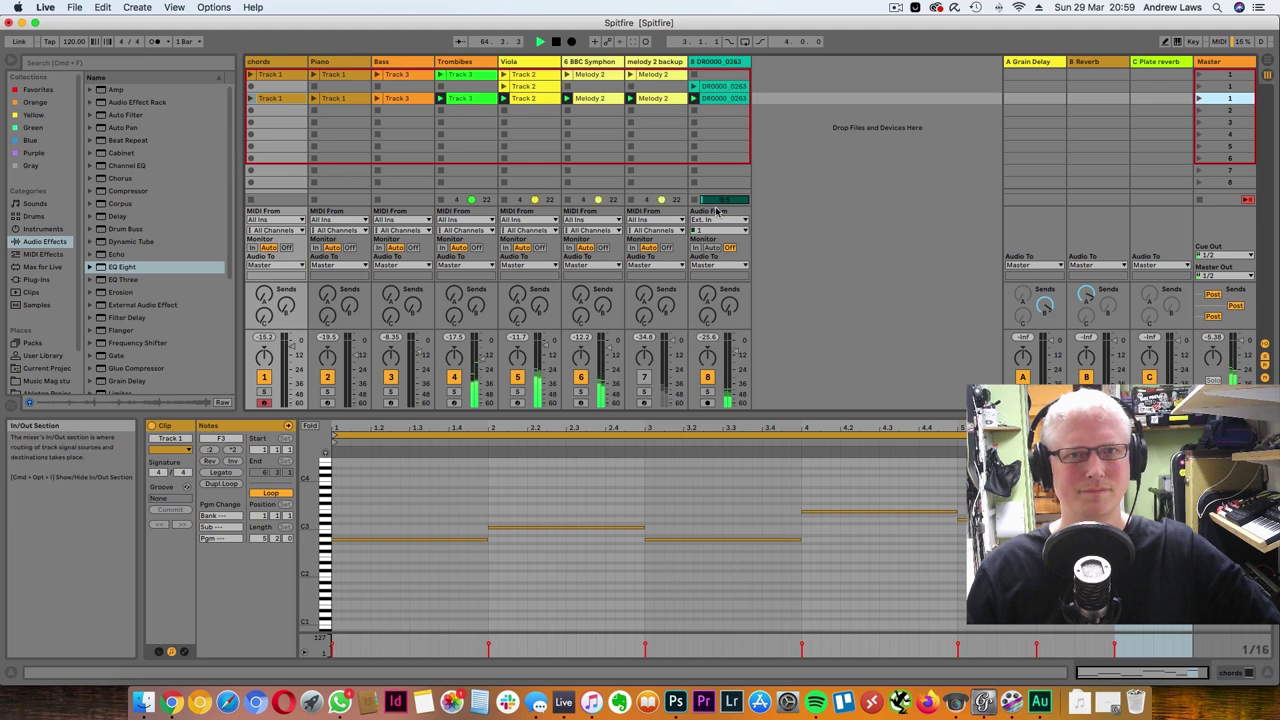
click(568, 202)
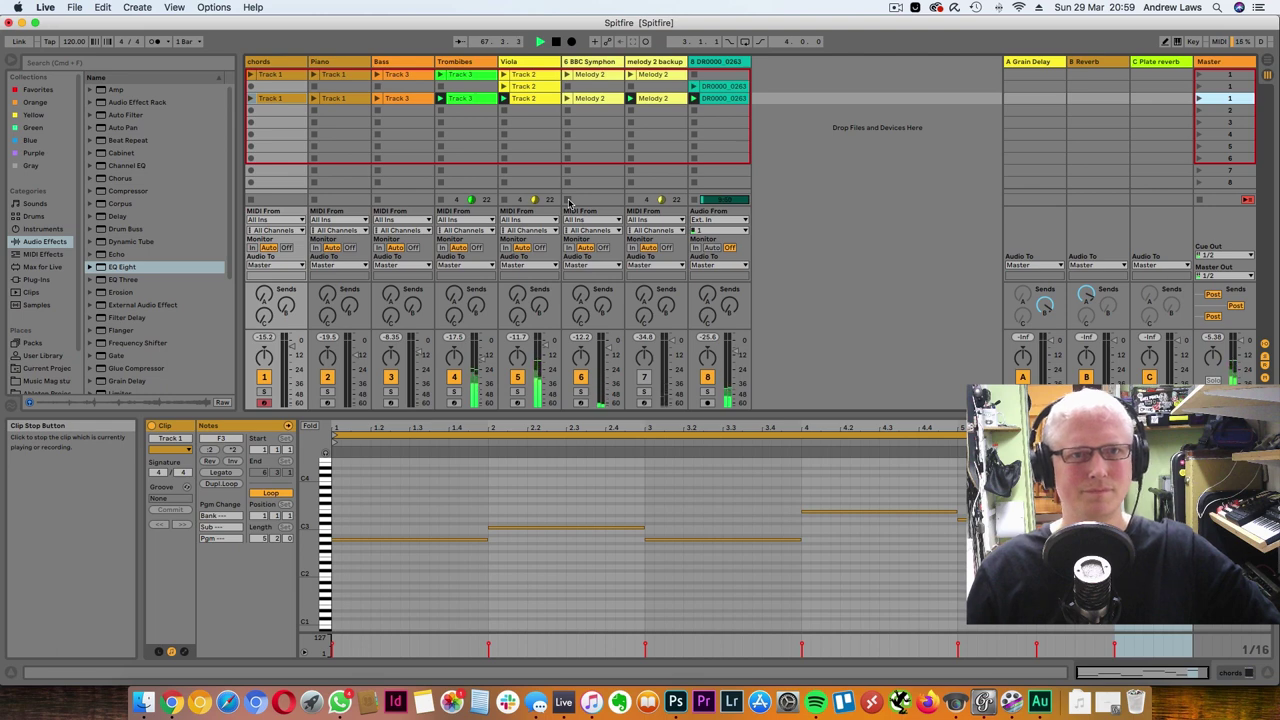
click(445, 203)
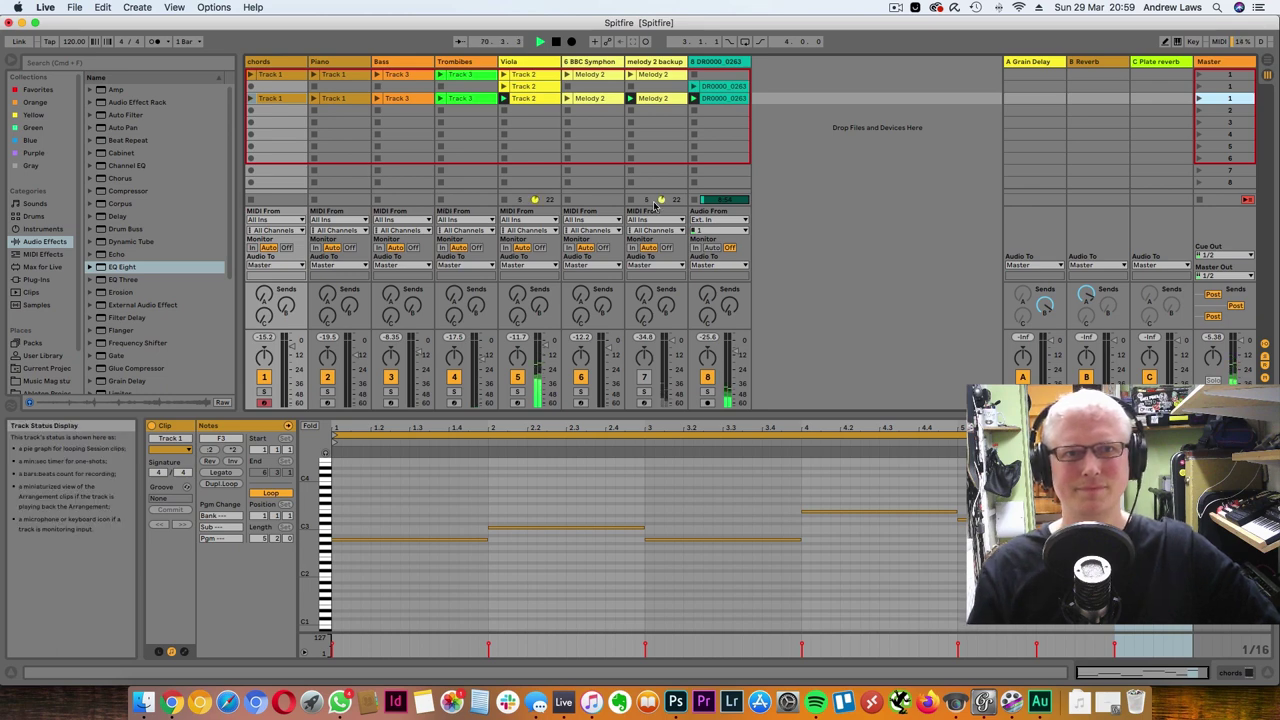
click(505, 202)
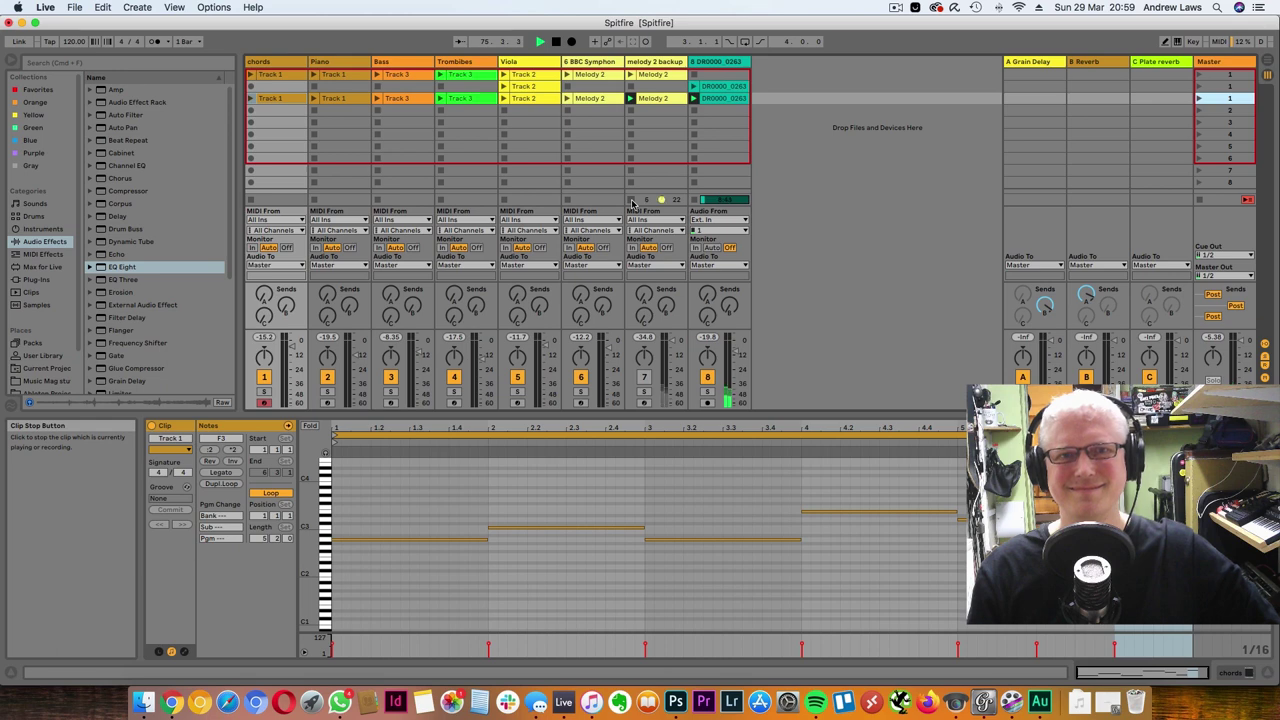
Activate the melody 2 backup track, and stop all clips and playback
click(645, 379)
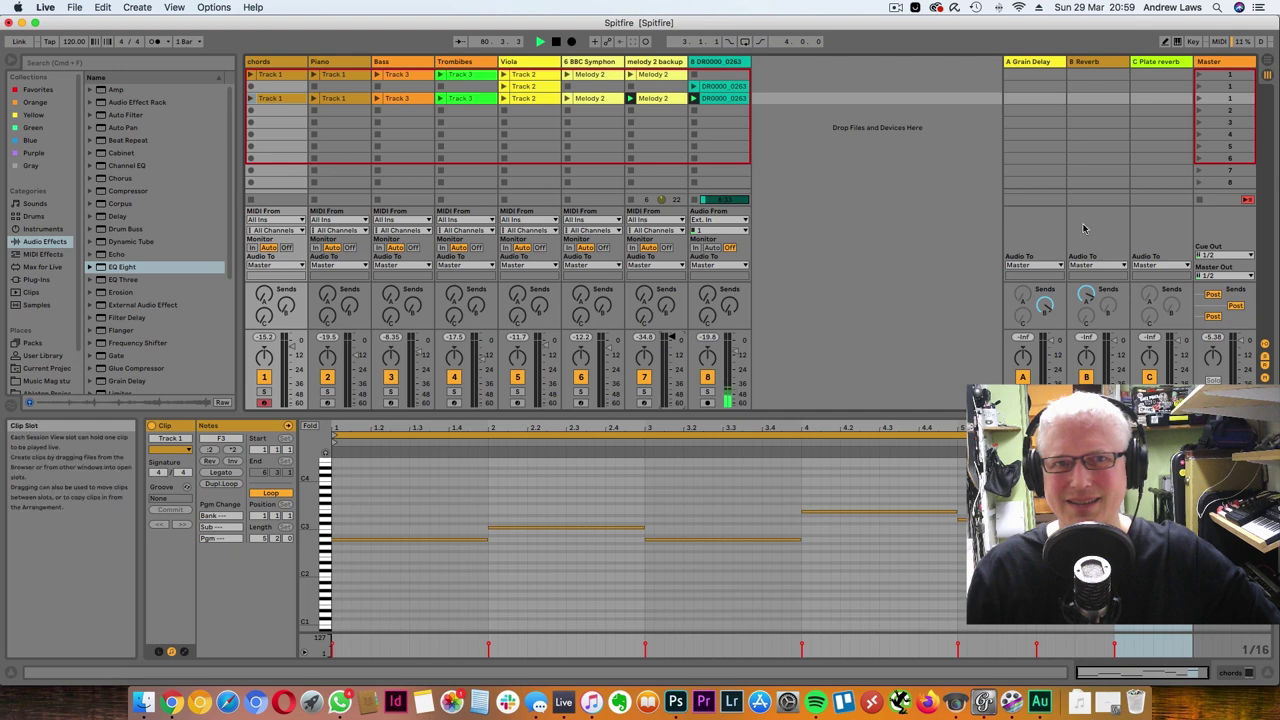
click(1202, 204)
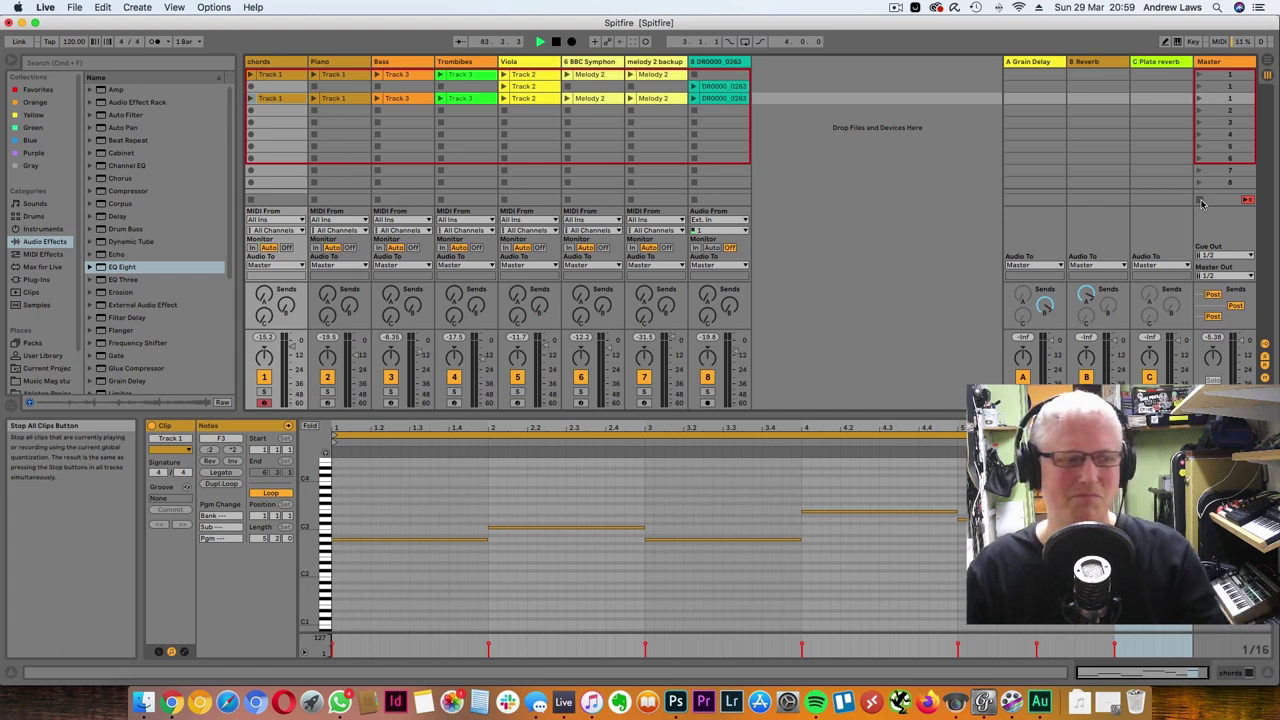
click(556, 44)
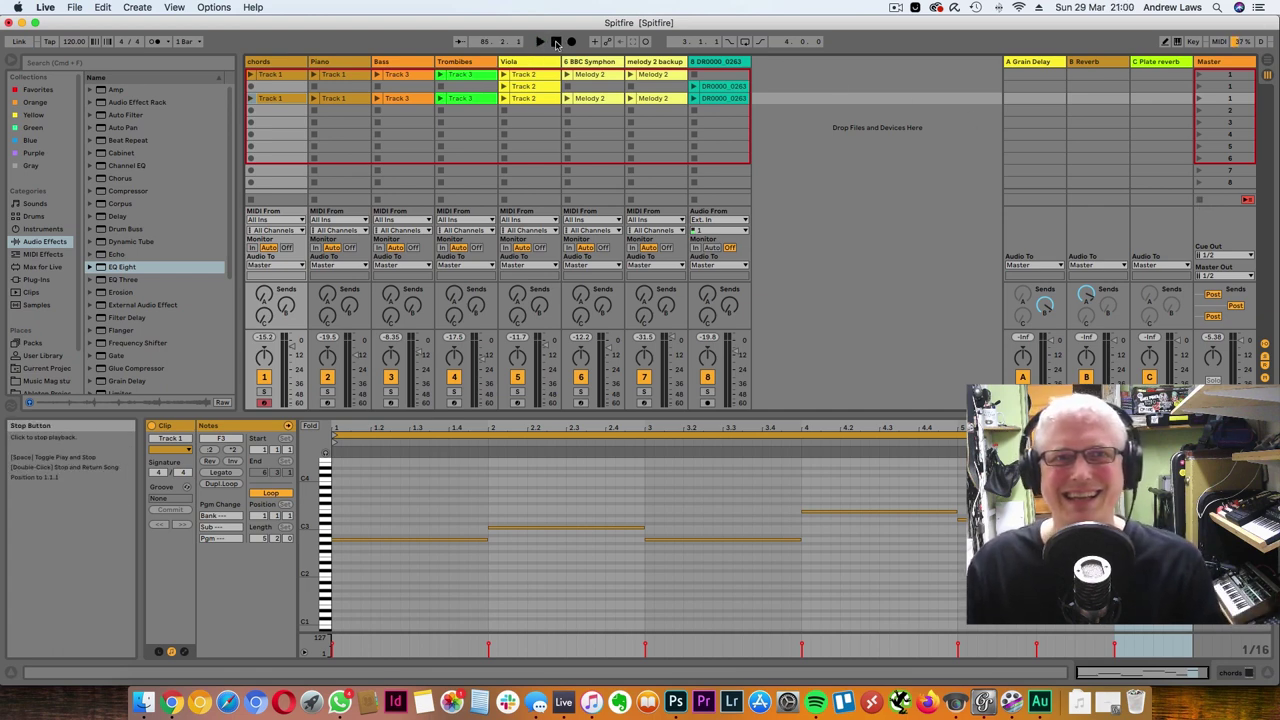
Collect all external media into the project and save, including files from elsewhere, other projects, the User Library and Factory Packs
click(75, 8)
click(88, 164)
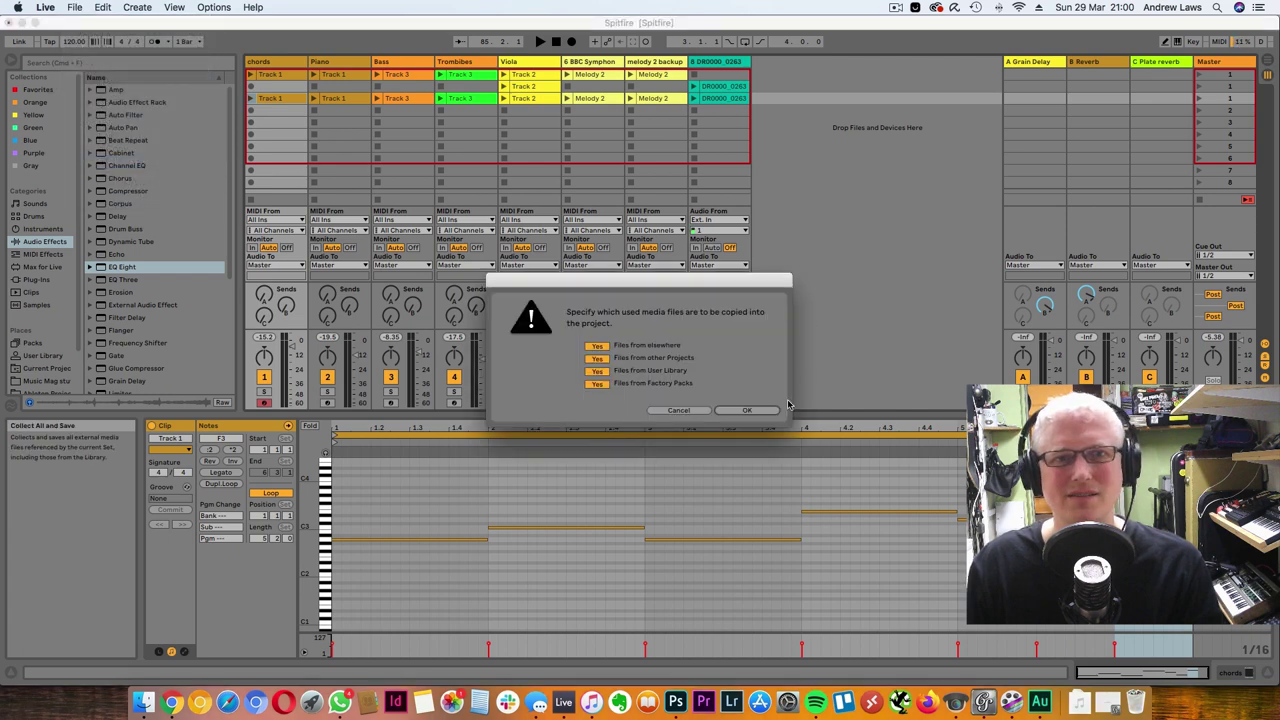
click(759, 414)
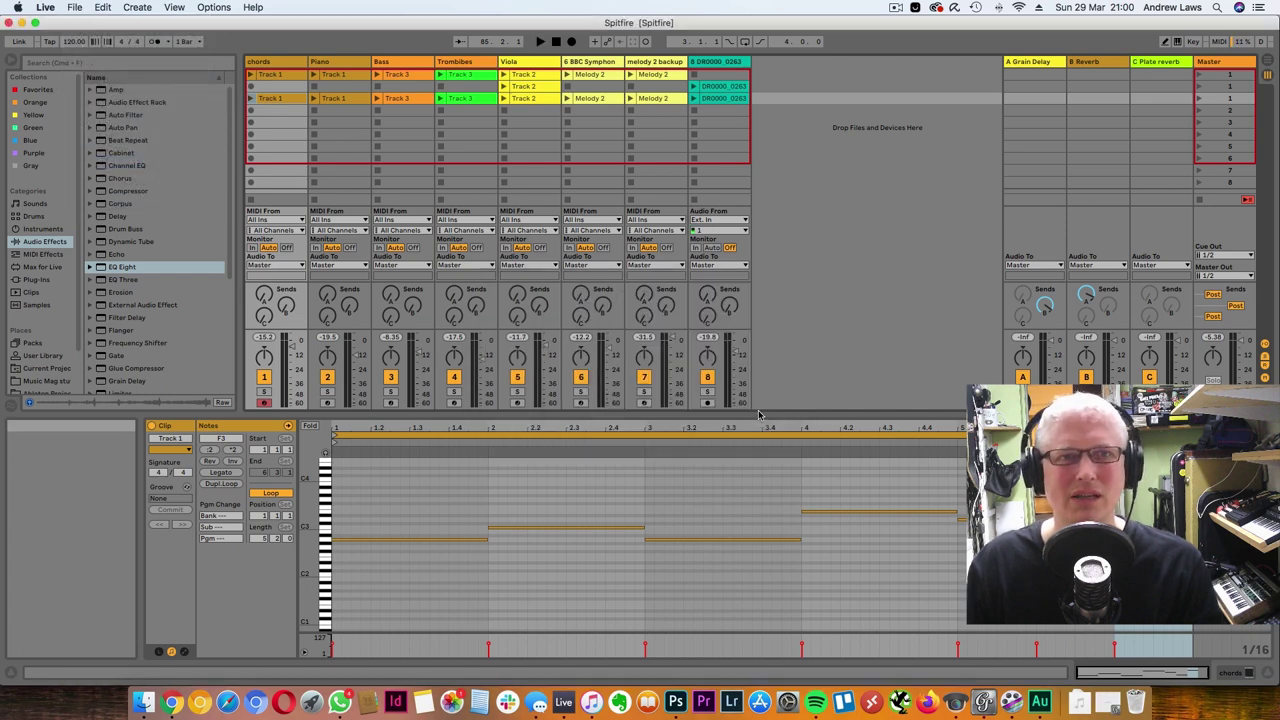